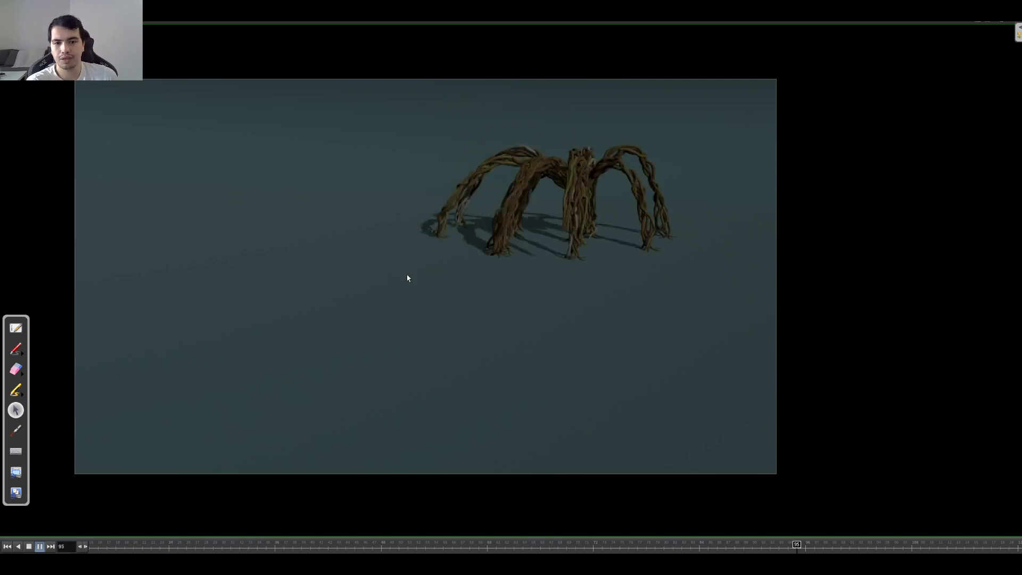
Step: Pause the rendered animation at frame 110, circle the creature's front foot and sketch lines along several legs and their spreading roots
{"action": "key", "text": "Left"}
{"action": "key", "text": "Left"}
{"action": "key", "text": "Left"}
{"action": "key", "text": "Left"}
{"action": "key", "text": "Left"}
{"action": "key", "text": "Left"}
{"action": "key", "text": "Left"}
{"action": "key", "text": "Left"}
{"action": "key", "text": "Left"}
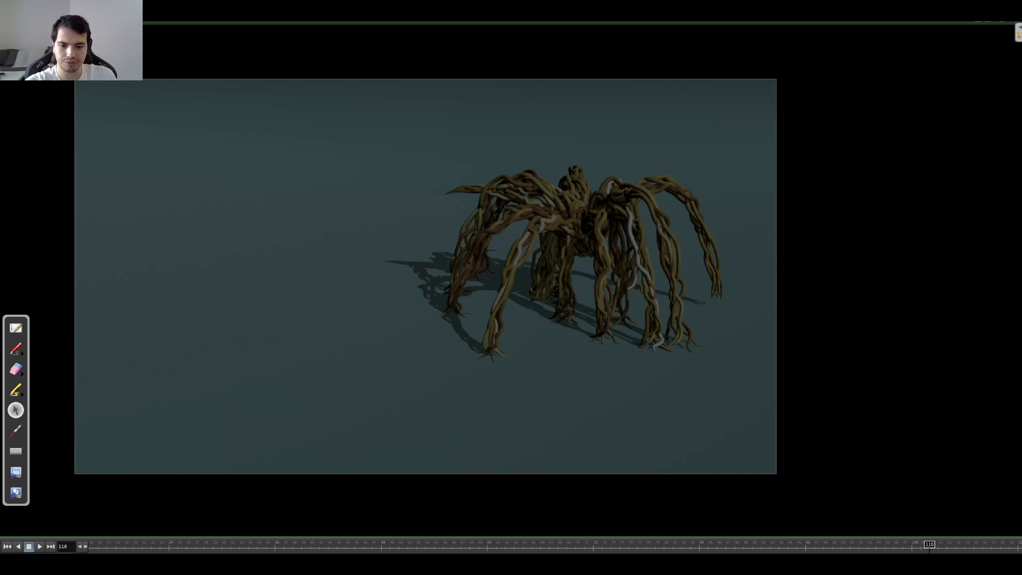
{"action": "left_click", "coordinate": [15, 349]}
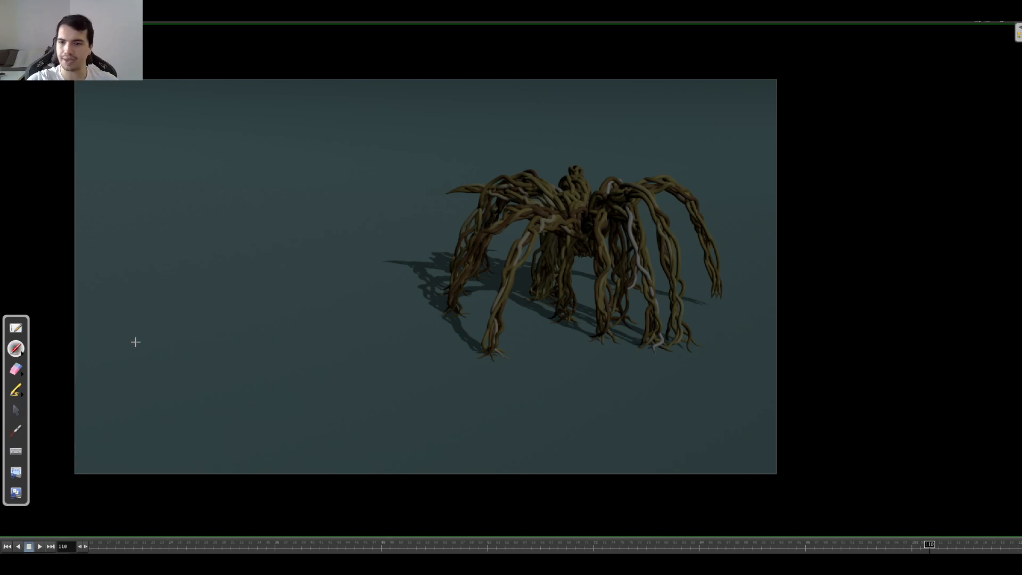
{"action": "mouse_move", "coordinate": [469, 349]}
{"action": "left_mouse_down"}
{"action": "mouse_move", "coordinate": [522, 354]}
{"action": "mouse_move", "coordinate": [503, 344]}
{"action": "mouse_move", "coordinate": [495, 220]}
{"action": "left_mouse_up"}
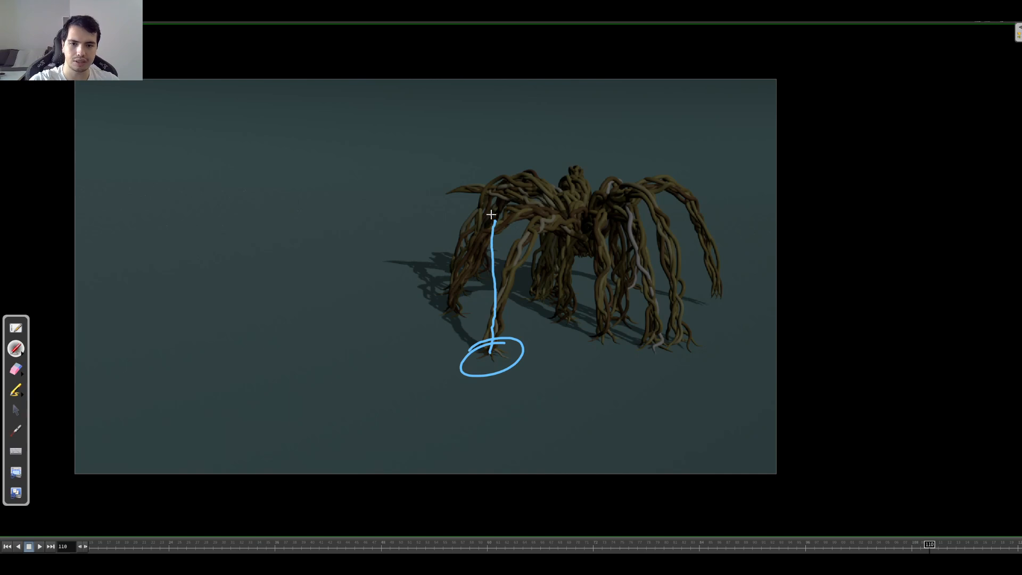
{"action": "mouse_move", "coordinate": [494, 270]}
{"action": "left_mouse_down"}
{"action": "mouse_move", "coordinate": [477, 338]}
{"action": "mouse_move", "coordinate": [461, 352]}
{"action": "left_mouse_up"}
{"action": "mouse_move", "coordinate": [498, 305]}
{"action": "left_mouse_down"}
{"action": "mouse_move", "coordinate": [517, 346]}
{"action": "mouse_move", "coordinate": [478, 351]}
{"action": "mouse_move", "coordinate": [512, 363]}
{"action": "mouse_move", "coordinate": [471, 366]}
{"action": "left_mouse_up"}
{"action": "left_click", "coordinate": [436, 313]}
{"action": "mouse_move", "coordinate": [437, 314]}
{"action": "left_mouse_down"}
{"action": "mouse_move", "coordinate": [457, 290]}
{"action": "mouse_move", "coordinate": [470, 312]}
{"action": "mouse_move", "coordinate": [481, 206]}
{"action": "left_mouse_up"}
{"action": "mouse_move", "coordinate": [590, 345]}
{"action": "left_mouse_down"}
{"action": "mouse_move", "coordinate": [609, 327]}
{"action": "mouse_move", "coordinate": [621, 228]}
{"action": "left_mouse_up"}
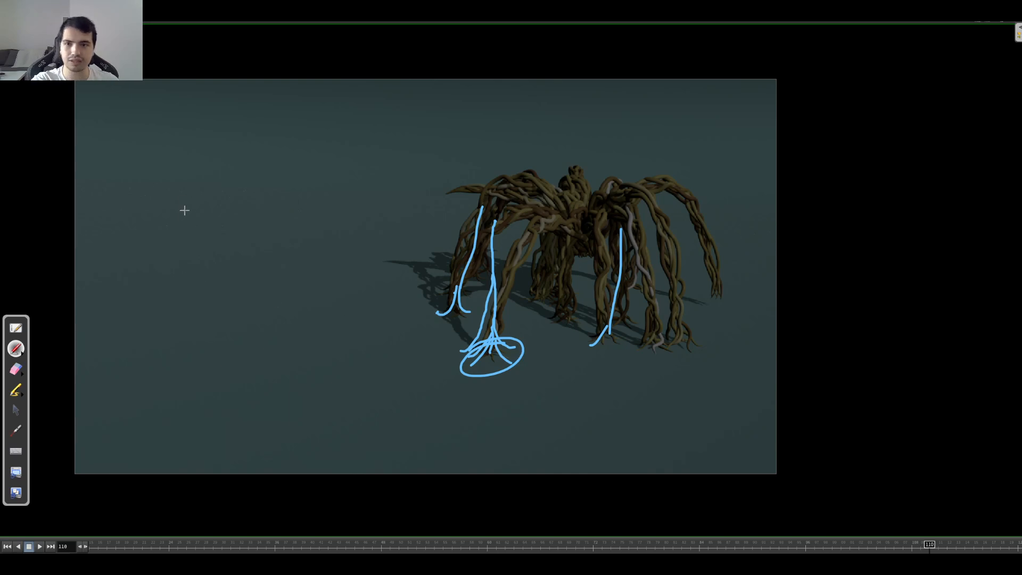
Step: Mark short dashes and dots across the ground around the creature, and erase all annotations from the frame
{"action": "mouse_move", "coordinate": [415, 134]}
{"action": "left_mouse_down"}
{"action": "mouse_move", "coordinate": [422, 187]}
{"action": "mouse_move", "coordinate": [324, 243]}
{"action": "mouse_move", "coordinate": [336, 323]}
{"action": "mouse_move", "coordinate": [554, 328]}
{"action": "mouse_move", "coordinate": [670, 293]}
{"action": "left_mouse_up"}
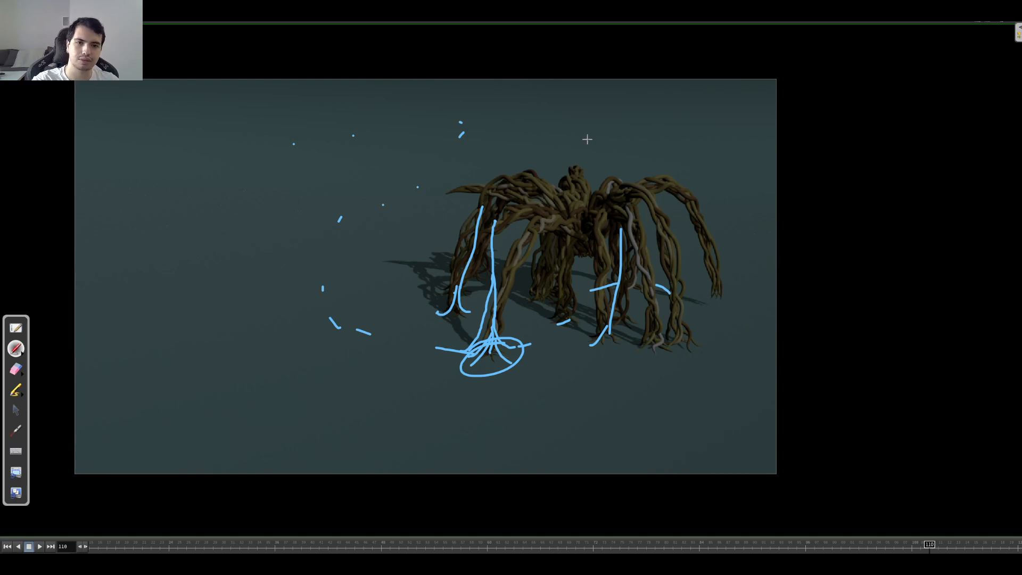
{"action": "left_click", "coordinate": [16, 369]}
{"action": "mouse_move", "coordinate": [452, 372]}
{"action": "left_mouse_down"}
{"action": "mouse_move", "coordinate": [491, 376]}
{"action": "mouse_move", "coordinate": [644, 245]}
{"action": "mouse_move", "coordinate": [598, 270]}
{"action": "mouse_move", "coordinate": [585, 311]}
{"action": "mouse_move", "coordinate": [441, 340]}
{"action": "mouse_move", "coordinate": [298, 307]}
{"action": "mouse_move", "coordinate": [404, 199]}
{"action": "mouse_move", "coordinate": [430, 126]}
{"action": "mouse_move", "coordinate": [244, 190]}
{"action": "left_mouse_up"}
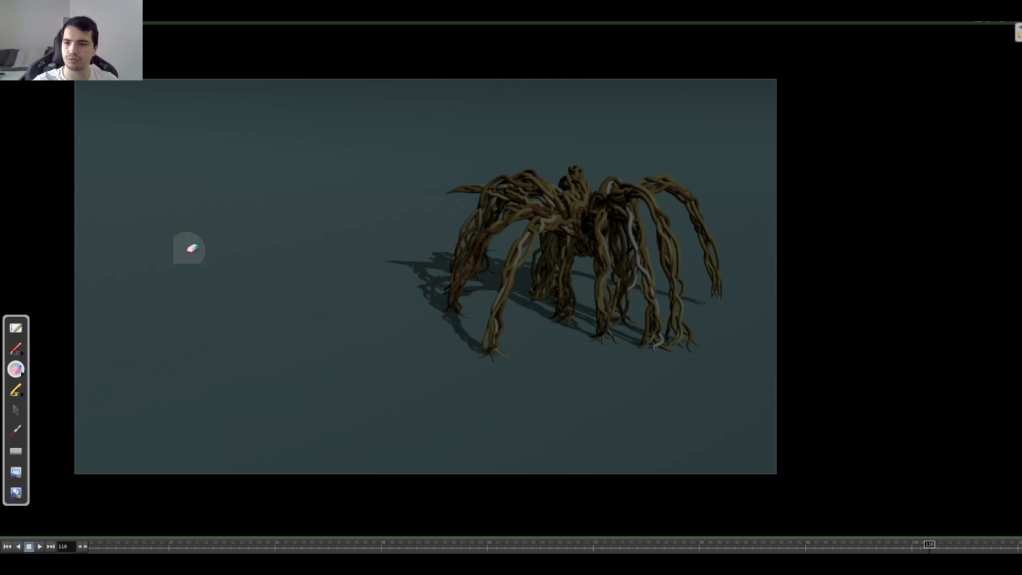
Step: Sketch an S-shaped path across the frame with a short parallel stroke near its upper end, and erase that short stroke
{"action": "left_click", "coordinate": [15, 349]}
{"action": "mouse_move", "coordinate": [579, 82]}
{"action": "left_mouse_down"}
{"action": "mouse_move", "coordinate": [407, 133]}
{"action": "mouse_move", "coordinate": [512, 258]}
{"action": "mouse_move", "coordinate": [375, 464]}
{"action": "mouse_move", "coordinate": [310, 501]}
{"action": "left_mouse_up"}
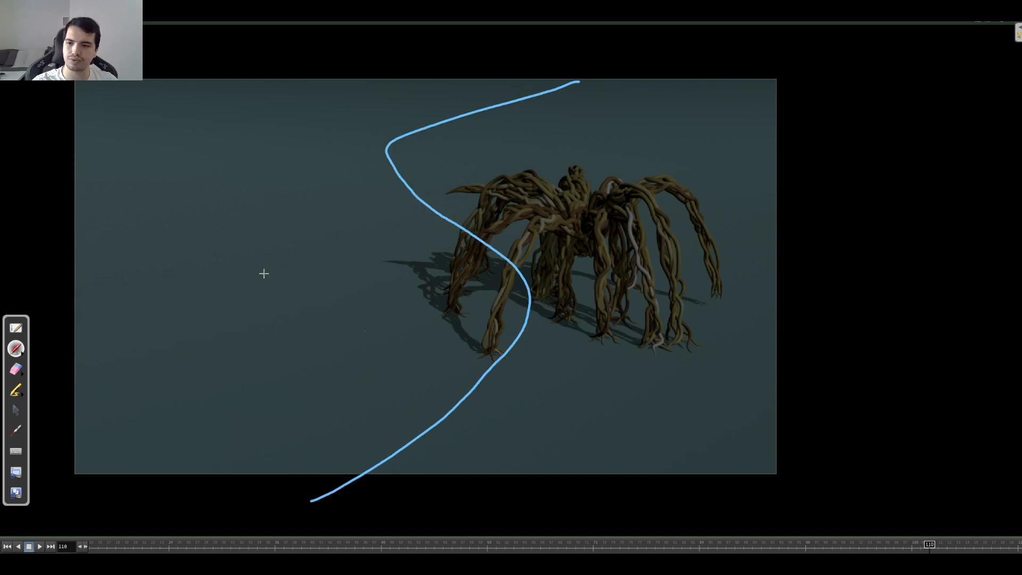
{"action": "left_click_drag", "start_coordinate": [544, 81], "coordinate": [460, 100]}
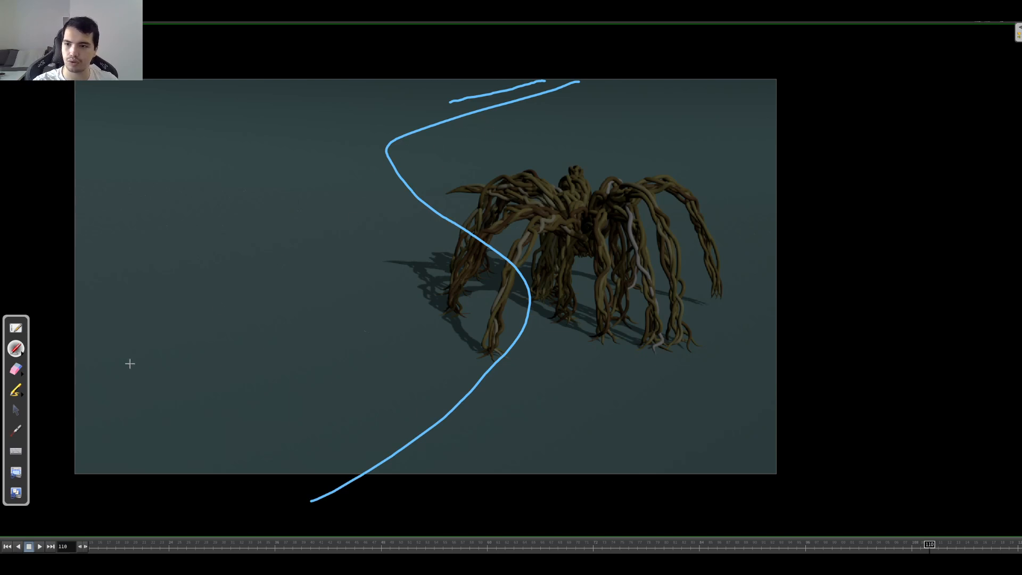
{"action": "left_click", "coordinate": [16, 369]}
{"action": "left_click_drag", "start_coordinate": [410, 94], "coordinate": [556, 66]}
{"action": "left_click", "coordinate": [16, 349]}
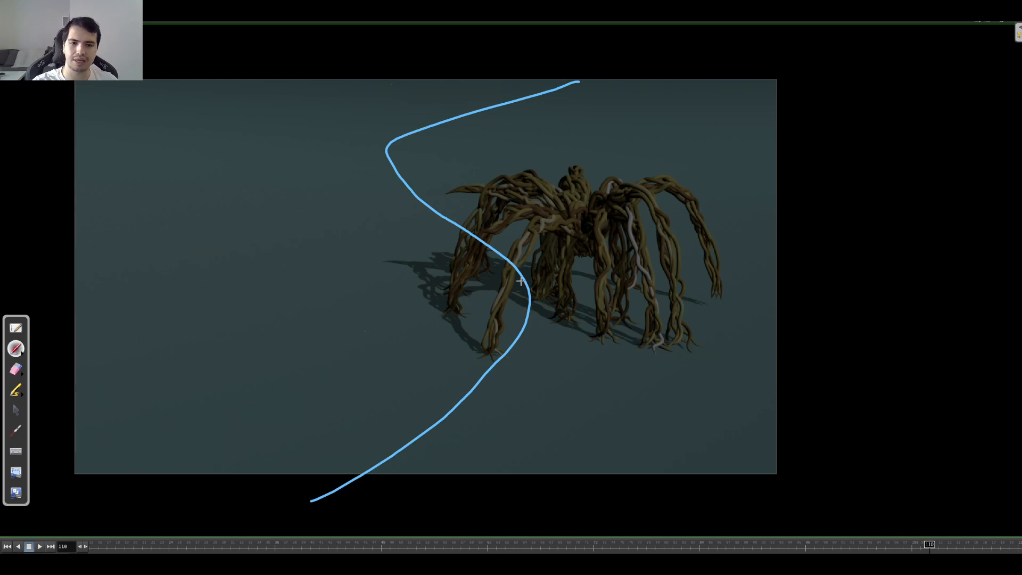
Step: Mark the creature's body centre with a filled blob and add short dashes alongside the S-shaped path
{"action": "left_click_drag", "start_coordinate": [582, 255], "coordinate": [578, 259]}
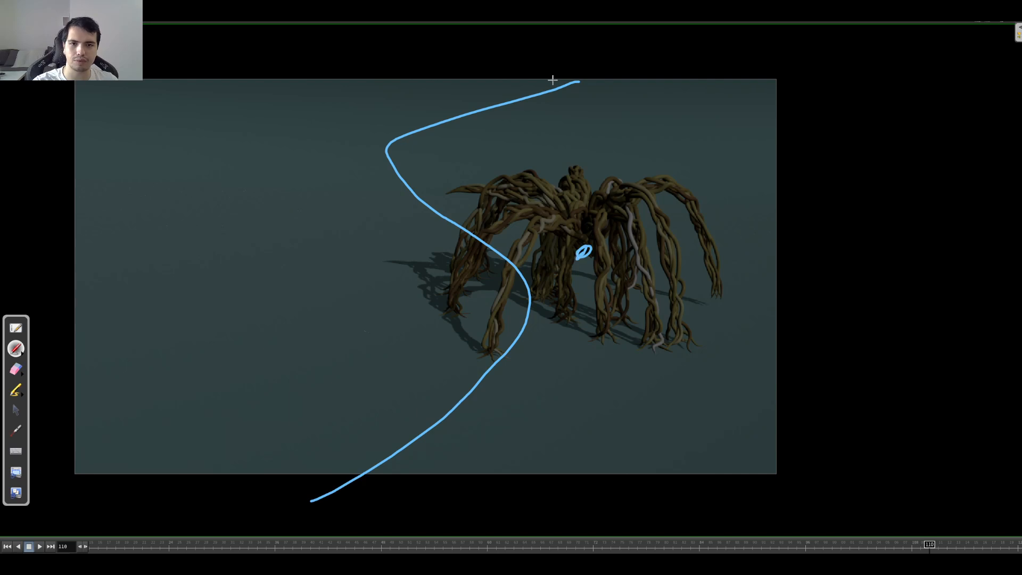
{"action": "left_click_drag", "start_coordinate": [392, 117], "coordinate": [386, 121]}
{"action": "left_click_drag", "start_coordinate": [367, 132], "coordinate": [371, 170]}
{"action": "left_click_drag", "start_coordinate": [393, 184], "coordinate": [407, 189]}
{"action": "left_click_drag", "start_coordinate": [458, 231], "coordinate": [463, 234]}
{"action": "left_click_drag", "start_coordinate": [486, 255], "coordinate": [488, 259]}
{"action": "left_click_drag", "start_coordinate": [496, 278], "coordinate": [463, 311]}
{"action": "left_click_drag", "start_coordinate": [454, 345], "coordinate": [441, 354]}
{"action": "left_click_drag", "start_coordinate": [407, 380], "coordinate": [391, 389]}
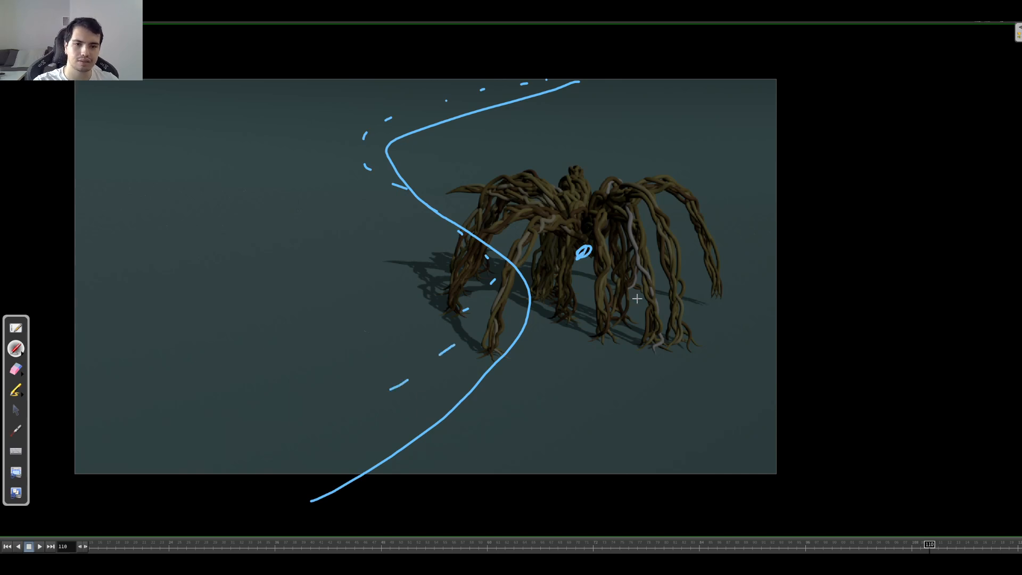
{"action": "left_click_drag", "start_coordinate": [584, 249], "coordinate": [583, 255]}
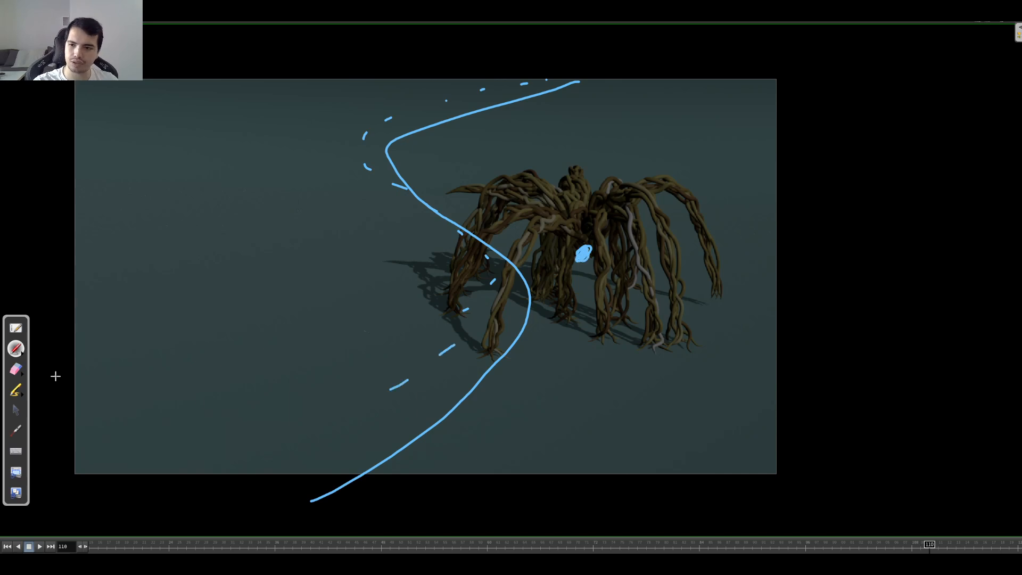
Step: Erase the path and its dashes, and sketch four arched leg curves connecting the body centre mark with the feet
{"action": "left_click", "coordinate": [16, 370]}
{"action": "mouse_move", "coordinate": [289, 498]}
{"action": "left_mouse_down"}
{"action": "mouse_move", "coordinate": [397, 448]}
{"action": "mouse_move", "coordinate": [494, 343]}
{"action": "mouse_move", "coordinate": [519, 298]}
{"action": "mouse_move", "coordinate": [486, 240]}
{"action": "mouse_move", "coordinate": [351, 171]}
{"action": "mouse_move", "coordinate": [407, 188]}
{"action": "mouse_move", "coordinate": [442, 113]}
{"action": "mouse_move", "coordinate": [575, 85]}
{"action": "mouse_move", "coordinate": [486, 315]}
{"action": "mouse_move", "coordinate": [404, 380]}
{"action": "left_mouse_up"}
{"action": "left_click", "coordinate": [16, 349]}
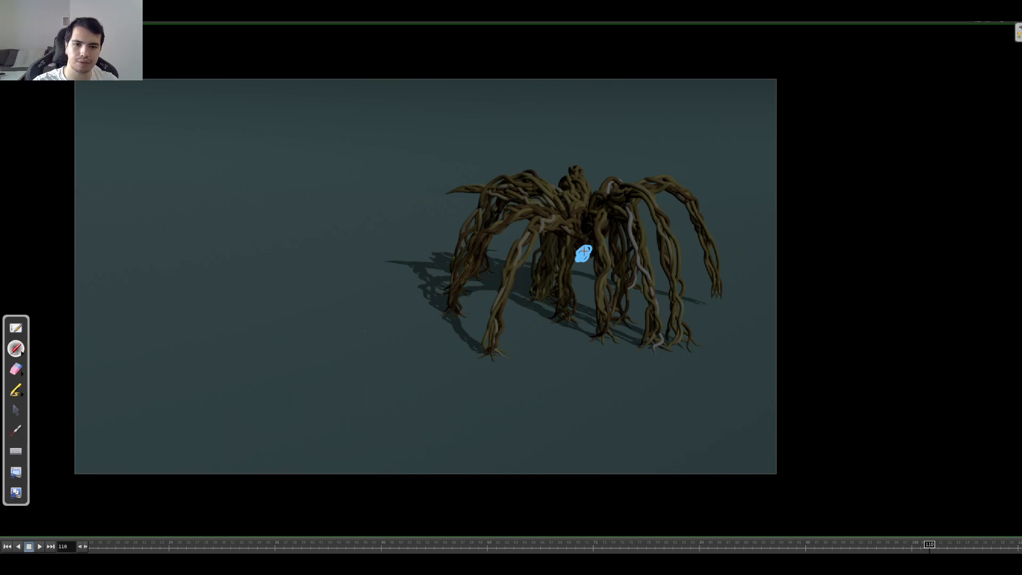
{"action": "mouse_move", "coordinate": [574, 232]}
{"action": "left_mouse_down"}
{"action": "mouse_move", "coordinate": [501, 273]}
{"action": "mouse_move", "coordinate": [486, 344]}
{"action": "left_mouse_up"}
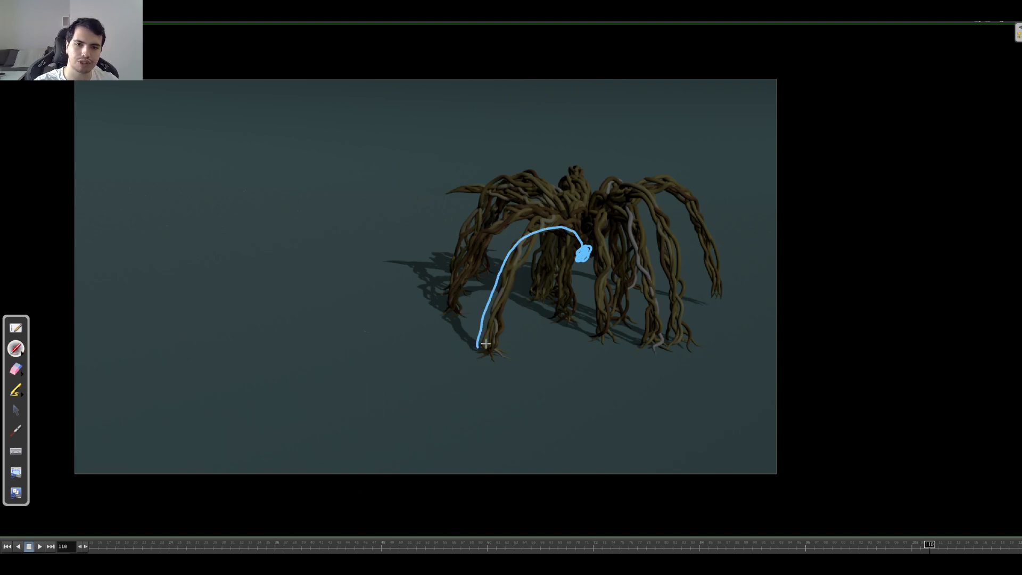
{"action": "mouse_move", "coordinate": [581, 244]}
{"action": "left_mouse_down"}
{"action": "mouse_move", "coordinate": [655, 198]}
{"action": "mouse_move", "coordinate": [680, 350]}
{"action": "left_mouse_up"}
{"action": "left_click_drag", "start_coordinate": [601, 253], "coordinate": [591, 336]}
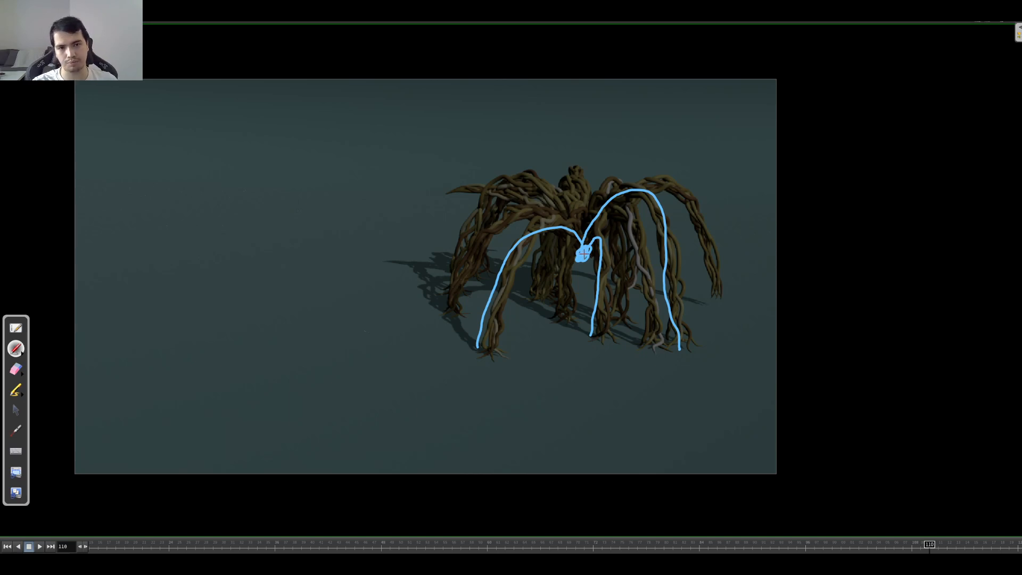
{"action": "mouse_move", "coordinate": [711, 275]}
{"action": "left_mouse_down"}
{"action": "mouse_move", "coordinate": [690, 208]}
{"action": "mouse_move", "coordinate": [624, 194]}
{"action": "mouse_move", "coordinate": [584, 241]}
{"action": "left_mouse_up"}
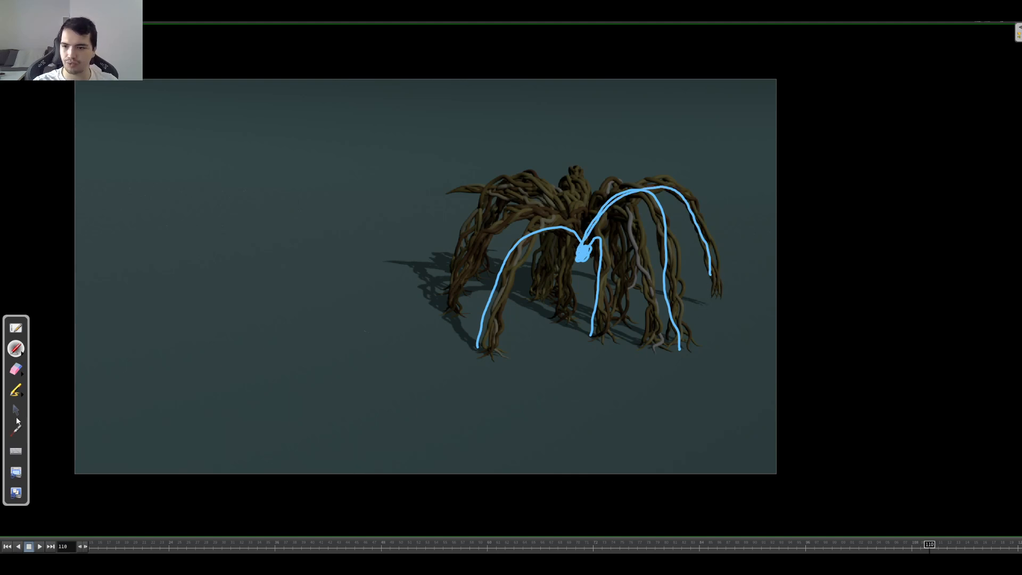
Step: Step back and forth between frames 109 and 111 to compare the moving legs with the sketched curves
{"action": "left_click", "coordinate": [17, 413]}
{"action": "key", "text": "Left"}
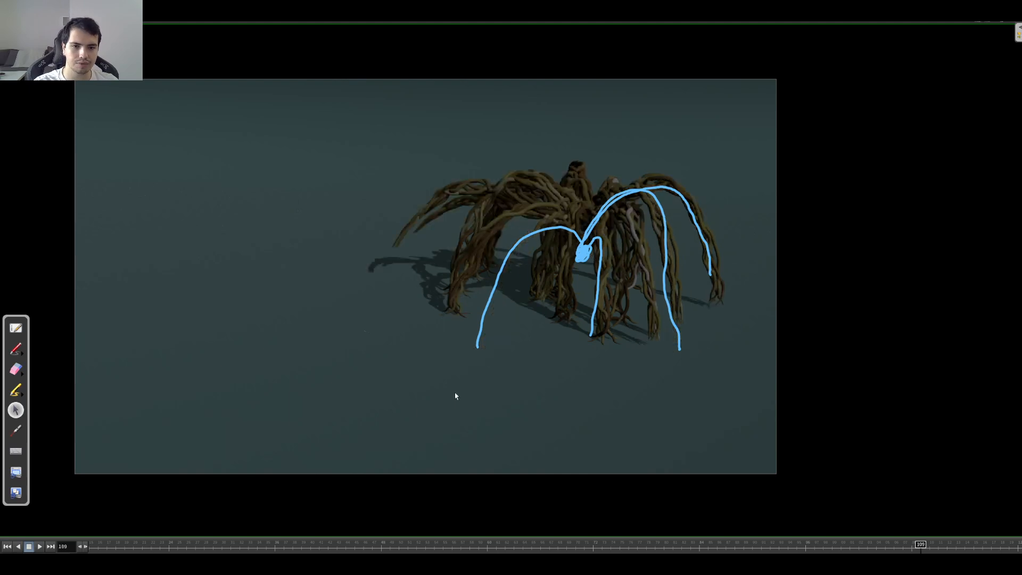
{"action": "key", "text": "Right"}
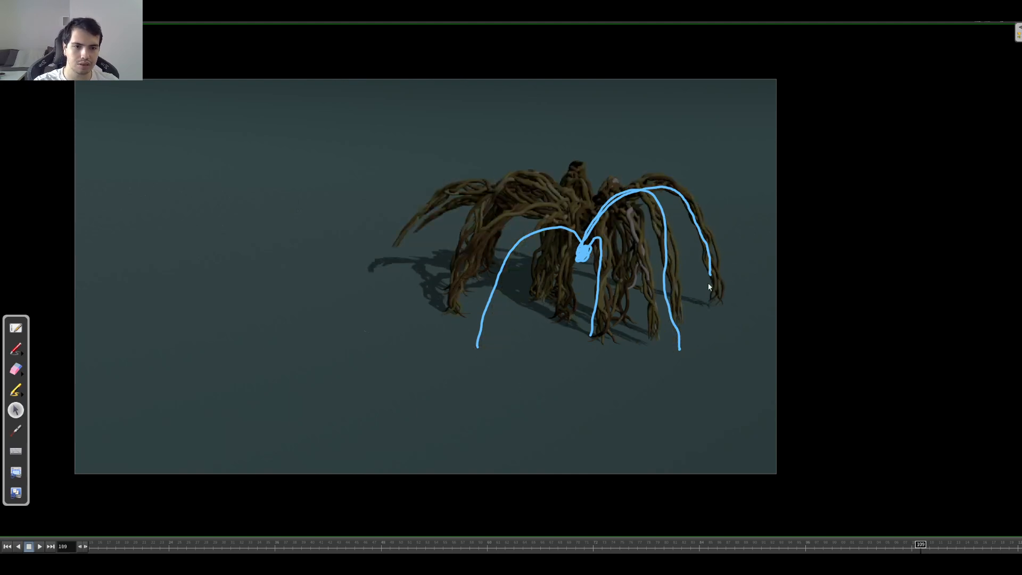
{"action": "key", "text": "Right"}
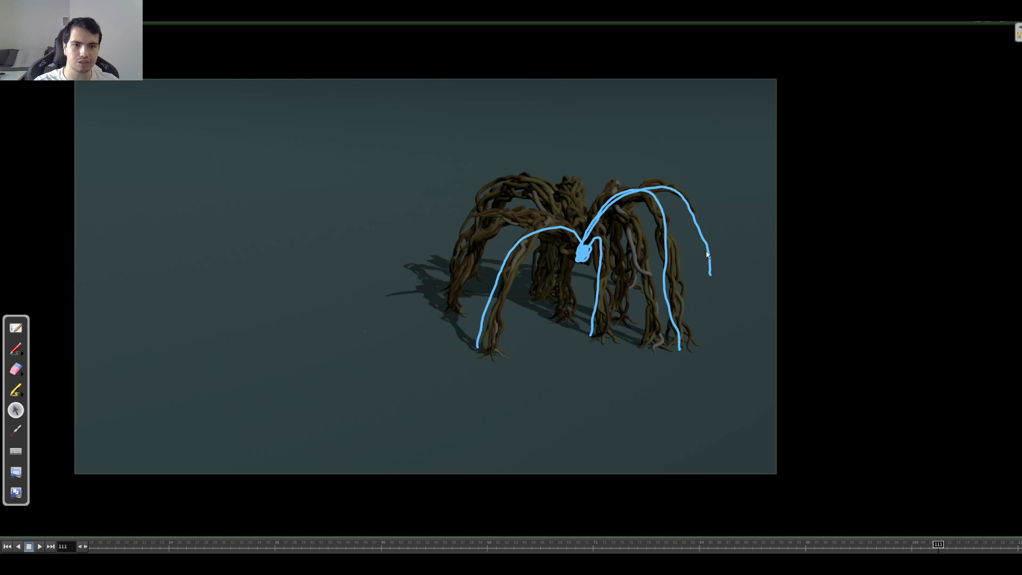
{"action": "key", "text": "Right"}
{"action": "key", "text": "Left"}
{"action": "key", "text": "Left"}
{"action": "key", "text": "Left"}
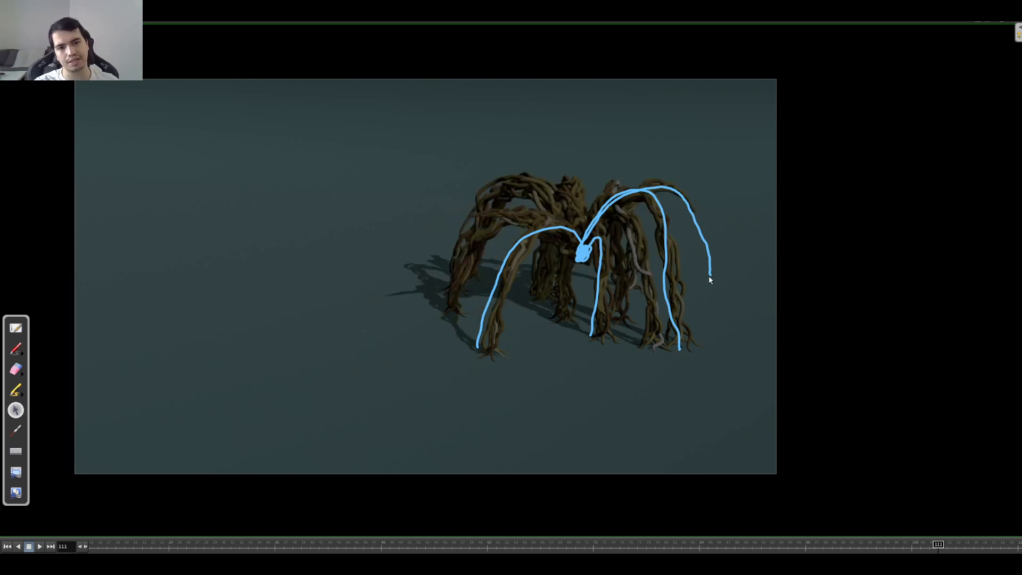
{"action": "key", "text": "Right"}
{"action": "key", "text": "Right"}
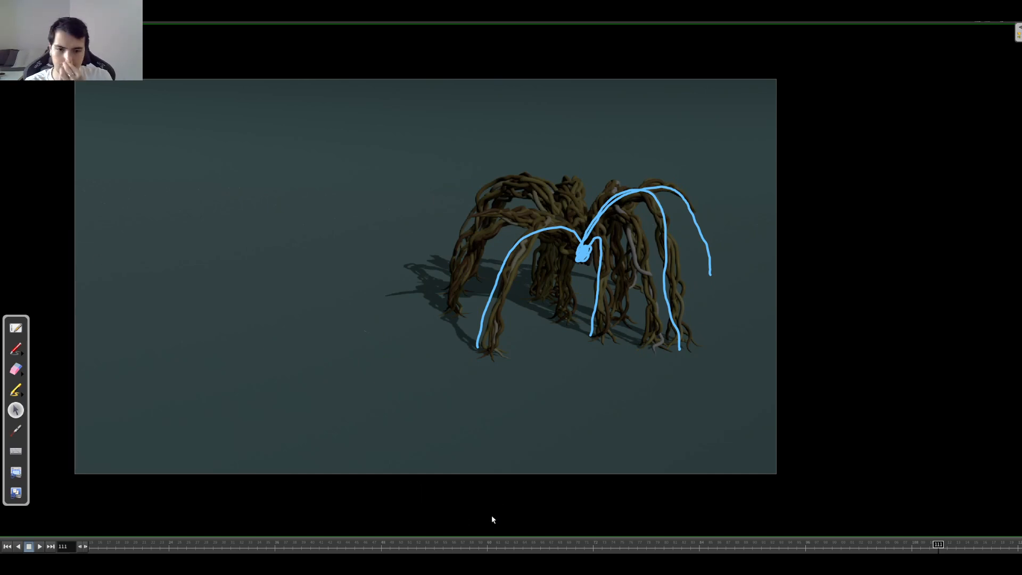
Step: Erase the sketched leg curves and body mark from the frame and return to the normal pointer
{"action": "left_click", "coordinate": [16, 369]}
{"action": "mouse_move", "coordinate": [472, 354]}
{"action": "left_mouse_down"}
{"action": "mouse_move", "coordinate": [549, 250]}
{"action": "mouse_move", "coordinate": [488, 273]}
{"action": "mouse_move", "coordinate": [677, 195]}
{"action": "mouse_move", "coordinate": [598, 217]}
{"action": "mouse_move", "coordinate": [721, 279]}
{"action": "mouse_move", "coordinate": [681, 221]}
{"action": "mouse_move", "coordinate": [605, 273]}
{"action": "mouse_move", "coordinate": [588, 376]}
{"action": "left_mouse_up"}
{"action": "left_click", "coordinate": [16, 349]}
{"action": "left_click", "coordinate": [16, 410]}
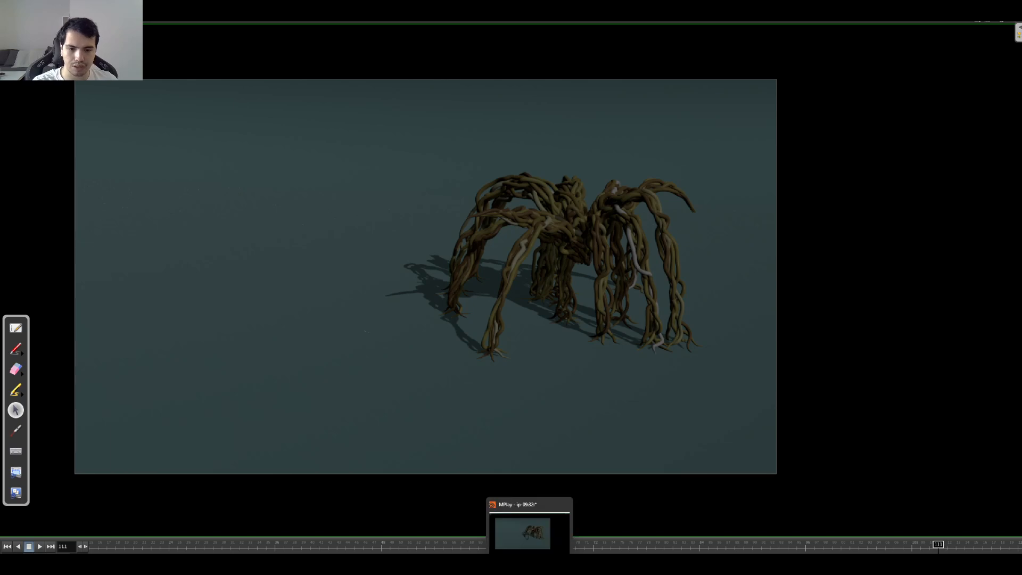
Step: Switch to the Houdini scene and display the drawcurve1 node to examine the hand-drawn root curve
{"action": "left_click", "coordinate": [530, 563]}
{"action": "middle_click_drag", "start_coordinate": [879, 386], "coordinate": [837, 392]}
{"action": "mouse_move", "coordinate": [838, 392]}
{"action": "right_mouse_down"}
{"action": "mouse_move", "coordinate": [864, 384]}
{"action": "mouse_move", "coordinate": [834, 388]}
{"action": "right_mouse_up"}
{"action": "left_click_drag", "start_coordinate": [835, 389], "coordinate": [952, 401]}
{"action": "middle_click_drag", "start_coordinate": [709, 394], "coordinate": [862, 387]}
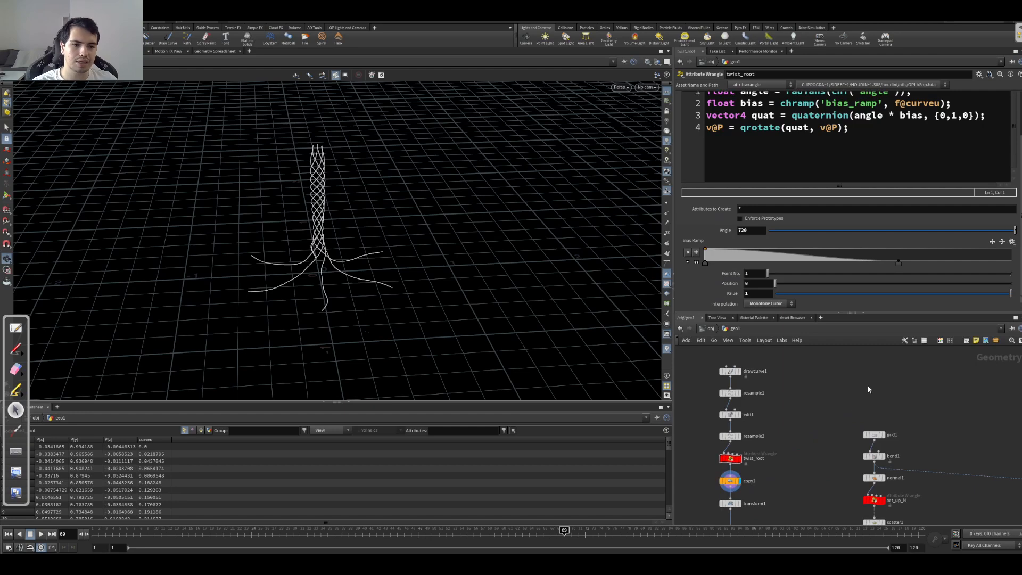
{"action": "left_click", "coordinate": [730, 371]}
{"action": "key", "text": "r"}
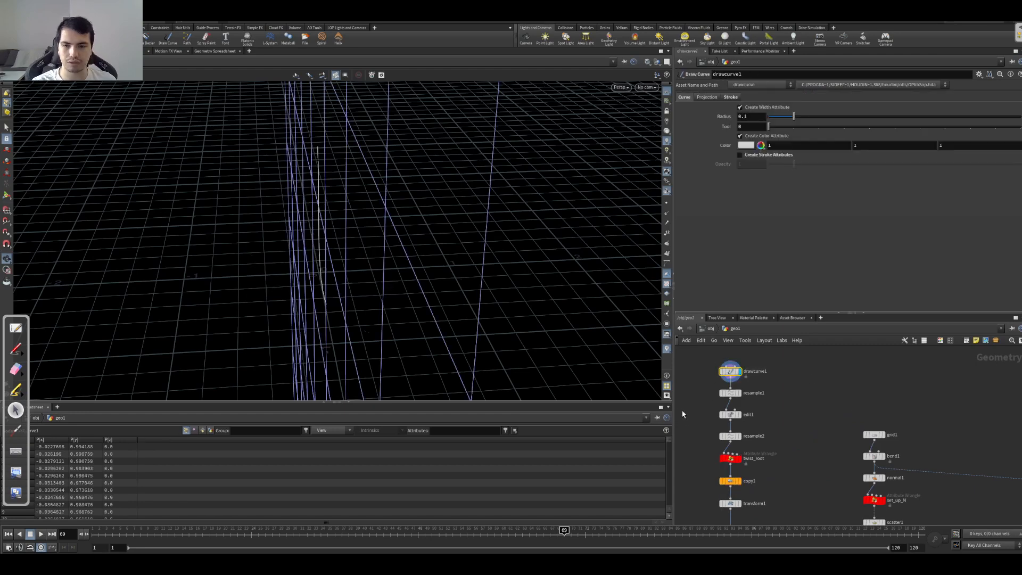
{"action": "mouse_move", "coordinate": [355, 256]}
{"action": "left_mouse_down"}
{"action": "mouse_move", "coordinate": [341, 253]}
{"action": "mouse_move", "coordinate": [363, 241]}
{"action": "left_mouse_up"}
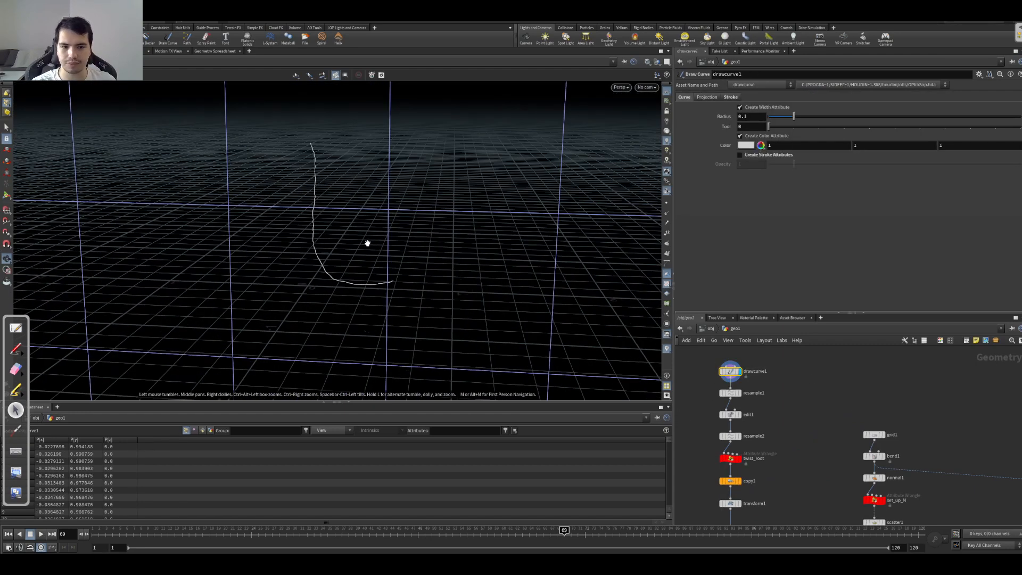
Step: Display the resample1 and edit1 nodes in turn to examine how the root curve is simplified and adjusted
{"action": "left_click", "coordinate": [730, 393]}
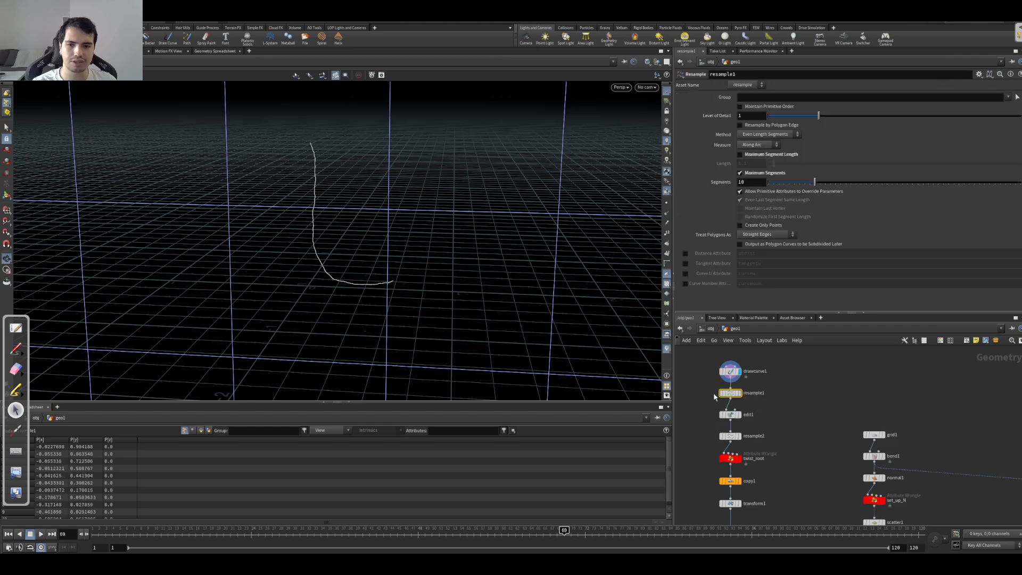
{"action": "key", "text": "r"}
{"action": "left_click", "coordinate": [730, 414]}
{"action": "key", "text": "r"}
{"action": "left_click_drag", "start_coordinate": [359, 304], "coordinate": [312, 180]}
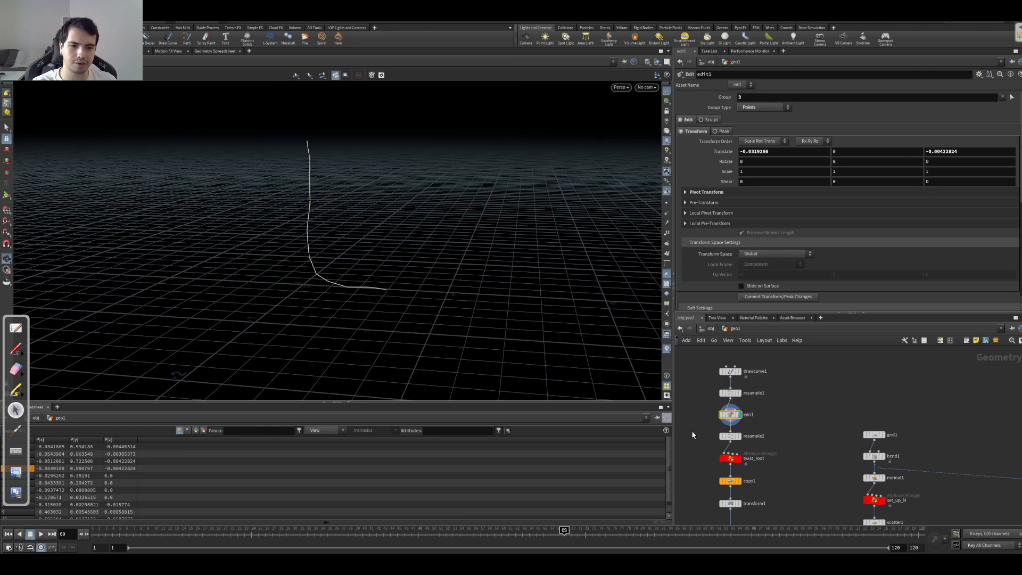
{"action": "middle_click_drag", "start_coordinate": [694, 434], "coordinate": [709, 416]}
Step: Display resample2 with point markers visible and examine its segment settings and curveu attribute
{"action": "left_click", "coordinate": [759, 410]}
{"action": "left_click_drag", "start_coordinate": [793, 412], "coordinate": [729, 434]}
{"action": "left_click_drag", "start_coordinate": [331, 242], "coordinate": [532, 257]}
{"action": "left_click", "coordinate": [666, 203]}
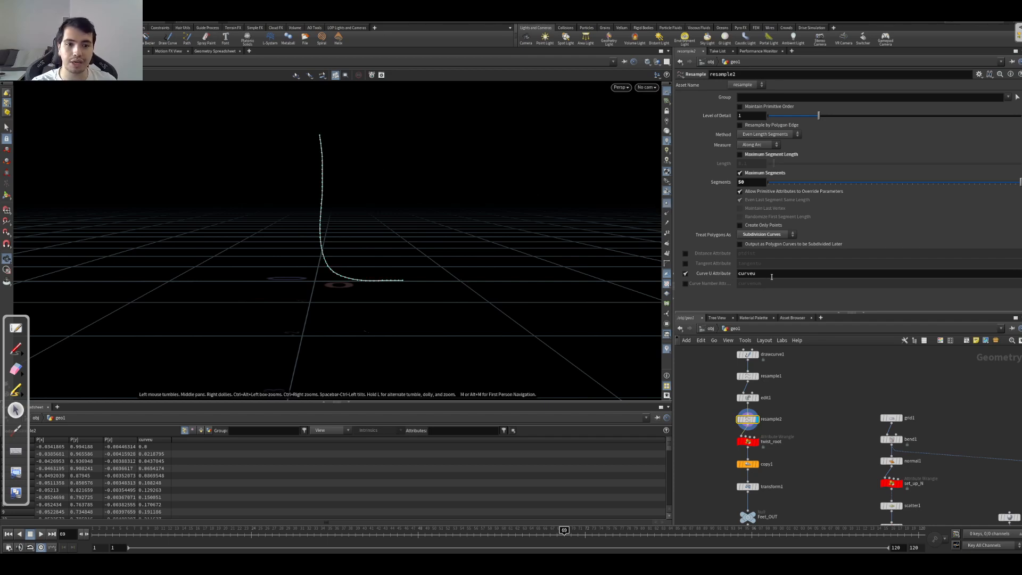
{"action": "mouse_move", "coordinate": [766, 273]}
{"action": "left_mouse_down"}
{"action": "mouse_move", "coordinate": [739, 273]}
{"action": "mouse_move", "coordinate": [780, 275]}
{"action": "left_mouse_up"}
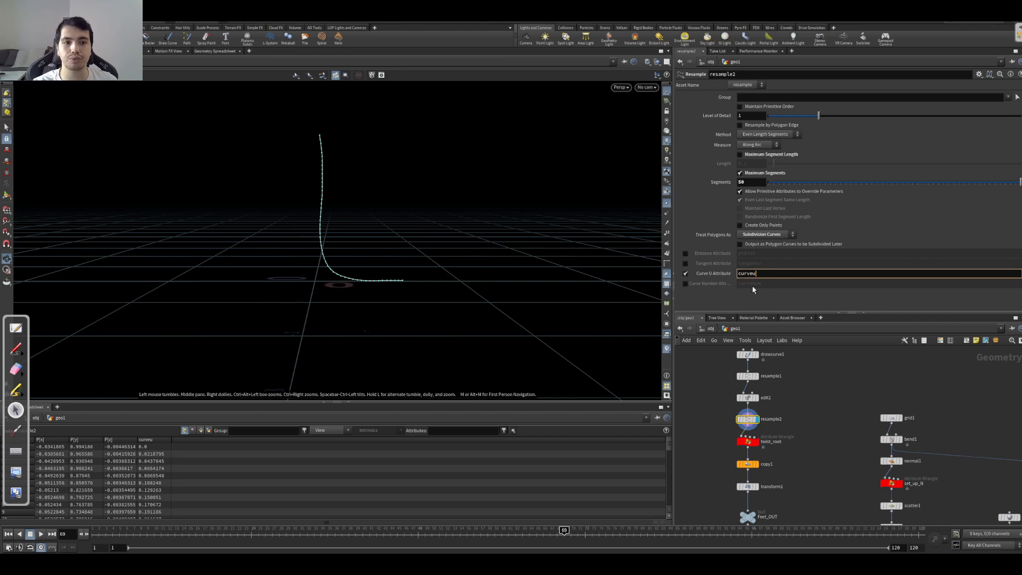
{"action": "middle_click_drag", "start_coordinate": [828, 412], "coordinate": [828, 403]}
{"action": "left_click_drag", "start_coordinate": [405, 248], "coordinate": [397, 274]}
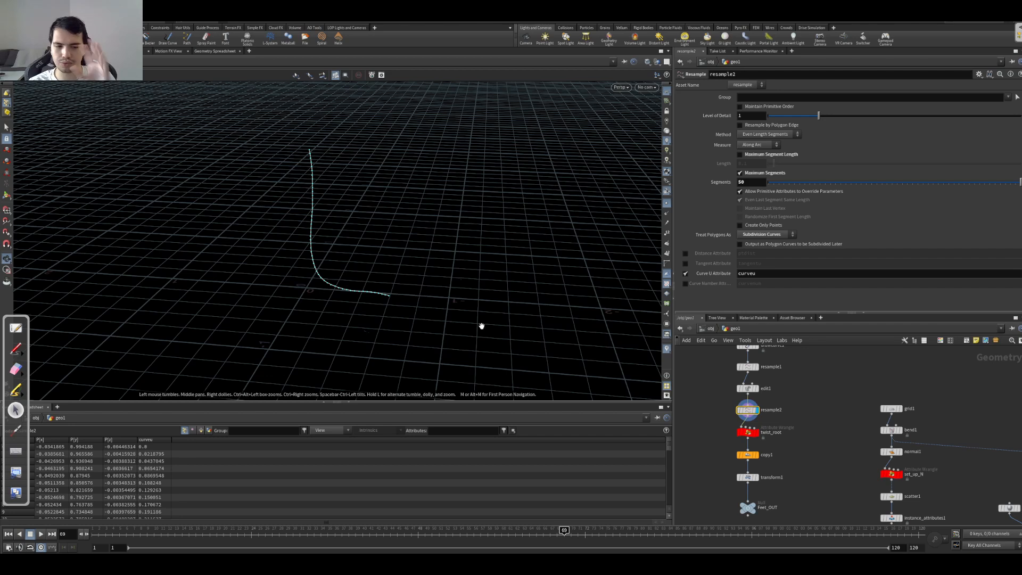
Step: Reorder the network so copy1 sits between resample2 and twist_root, and display copy1's curves without point markers
{"action": "mouse_move", "coordinate": [747, 432]}
{"action": "left_mouse_down"}
{"action": "mouse_move", "coordinate": [786, 441]}
{"action": "mouse_move", "coordinate": [756, 437]}
{"action": "left_mouse_up"}
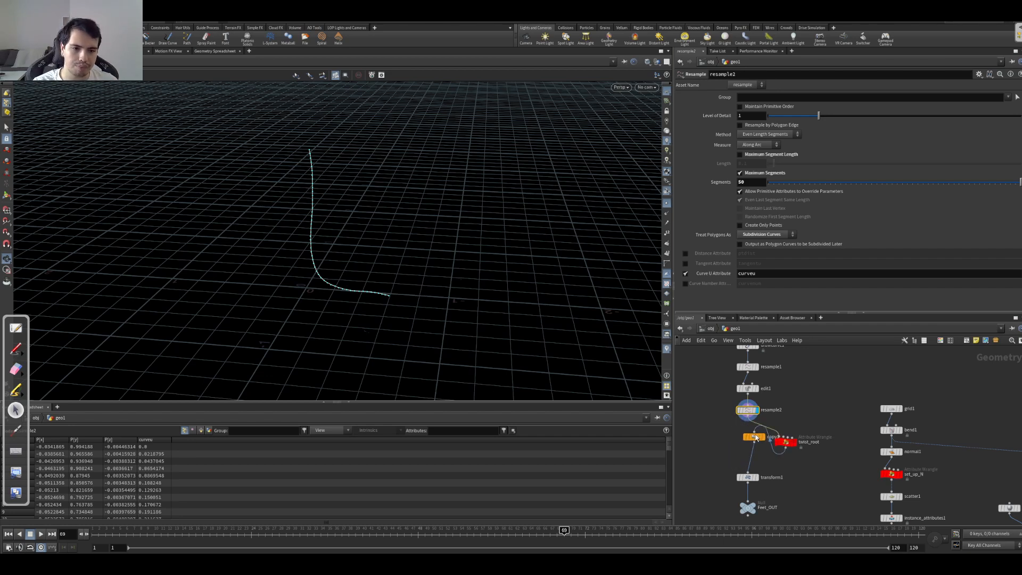
{"action": "key", "text": "l"}
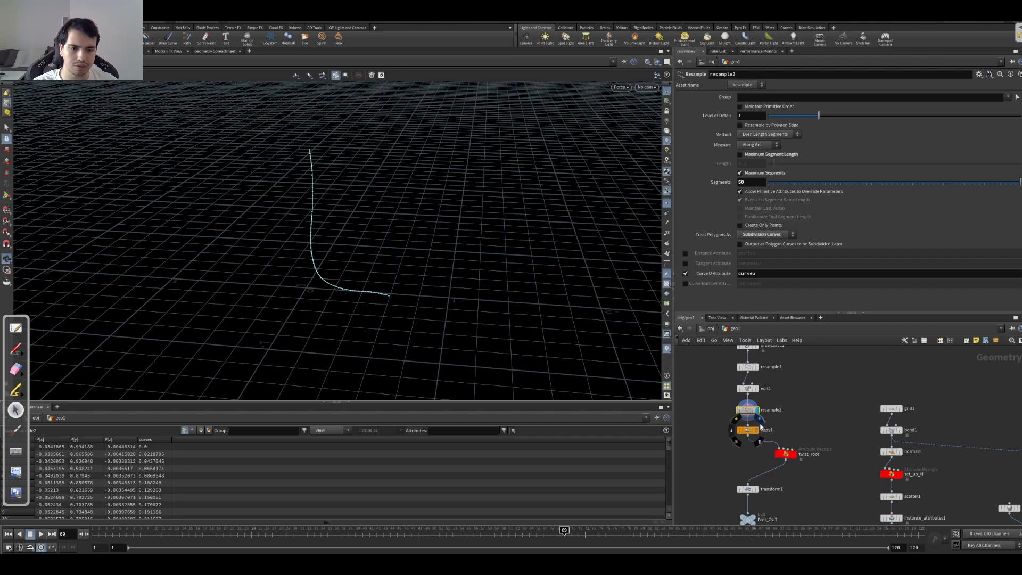
{"action": "left_click", "coordinate": [761, 430]}
{"action": "left_click", "coordinate": [748, 430]}
{"action": "left_click_drag", "start_coordinate": [303, 244], "coordinate": [303, 137]}
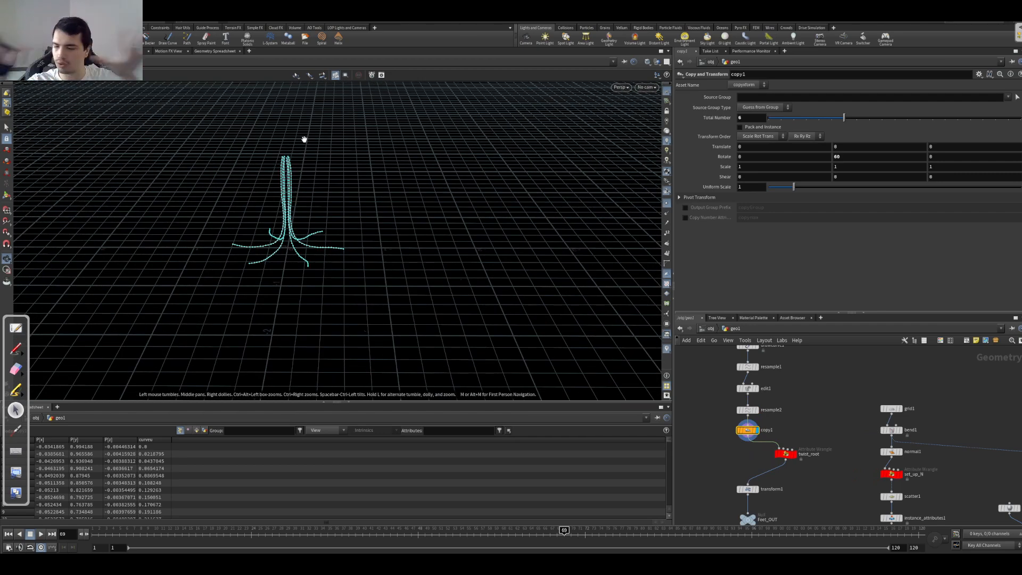
{"action": "middle_click_drag", "start_coordinate": [733, 465], "coordinate": [741, 452]}
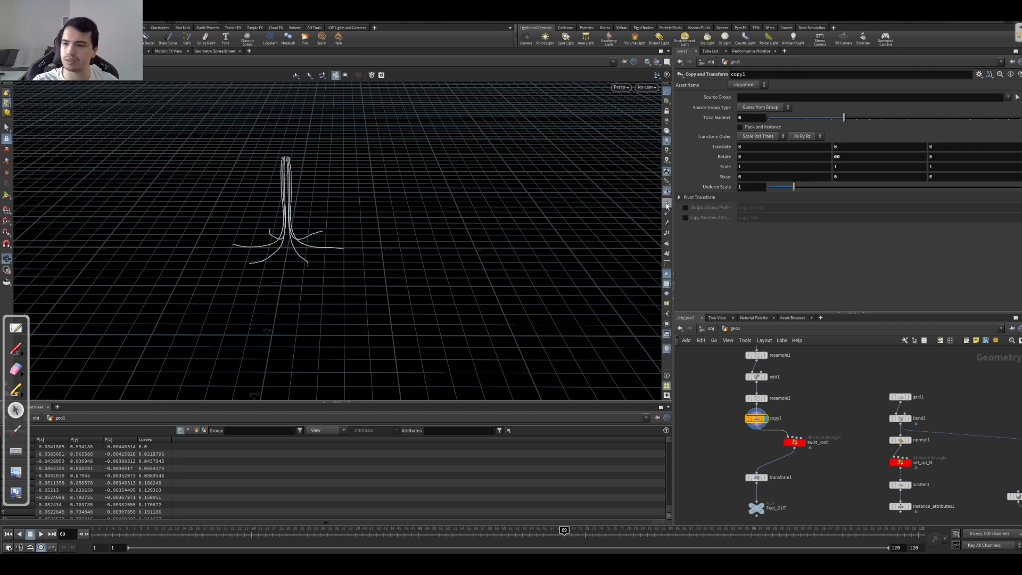
{"action": "middle_click_drag", "start_coordinate": [296, 228], "coordinate": [489, 215]}
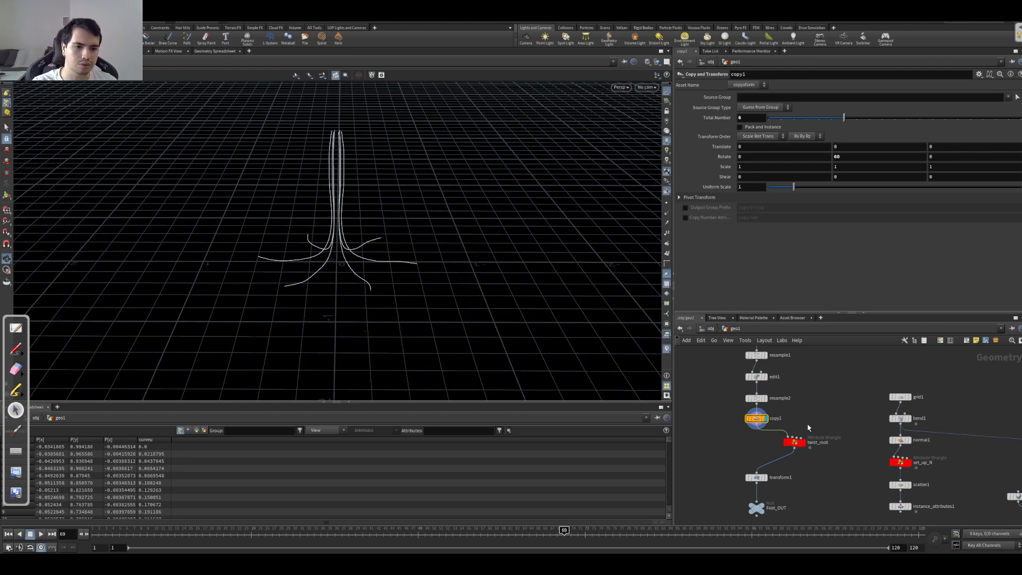
Step: Examine the VEX code of the twist_root wrangle
{"action": "left_click", "coordinate": [797, 448]}
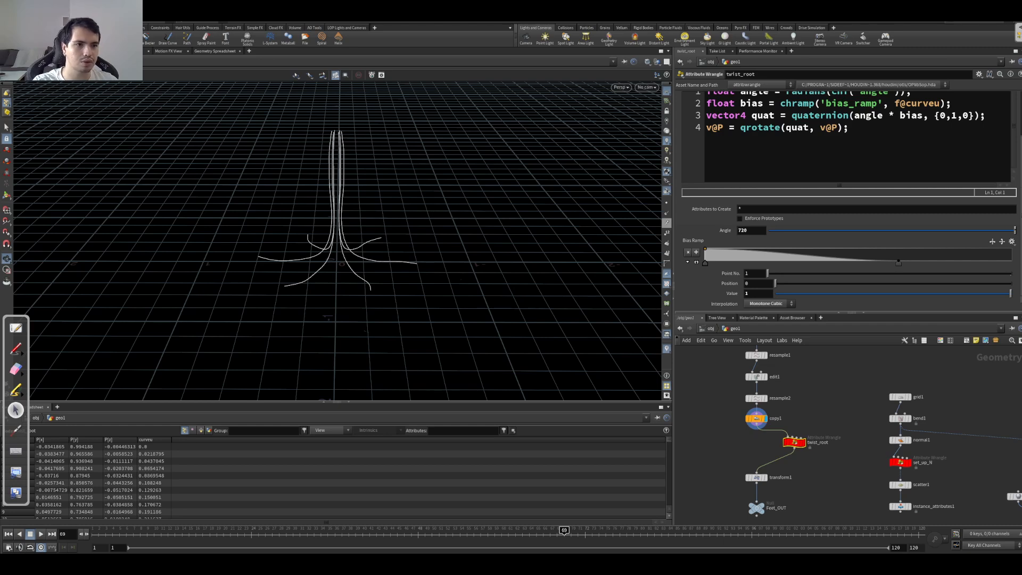
{"action": "scroll", "coordinate": [849, 202], "scroll_direction": "up", "scroll_amount": 3}
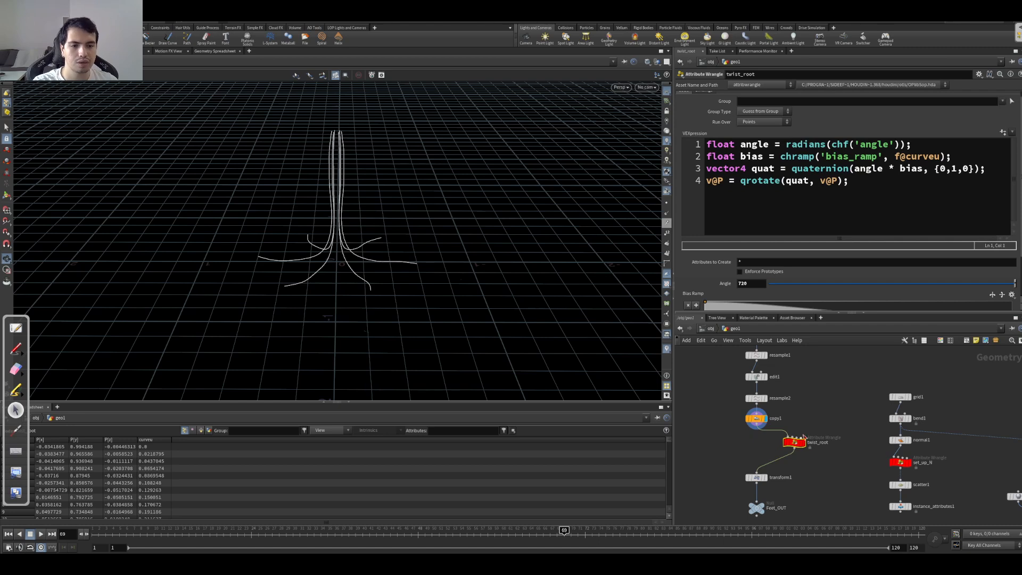
{"action": "middle_click_drag", "start_coordinate": [750, 442], "coordinate": [755, 439]}
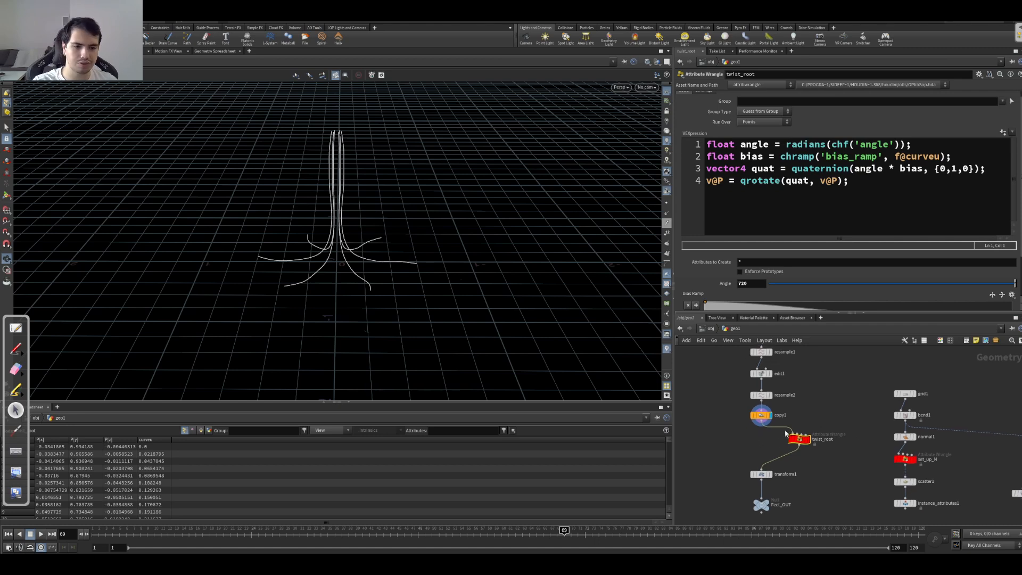
Step: Add an Attribute Wrangle wired between copy1 and transform1, moving twist_root aside
{"action": "key", "text": "Tab"}
{"action": "type", "text": "wrang"}
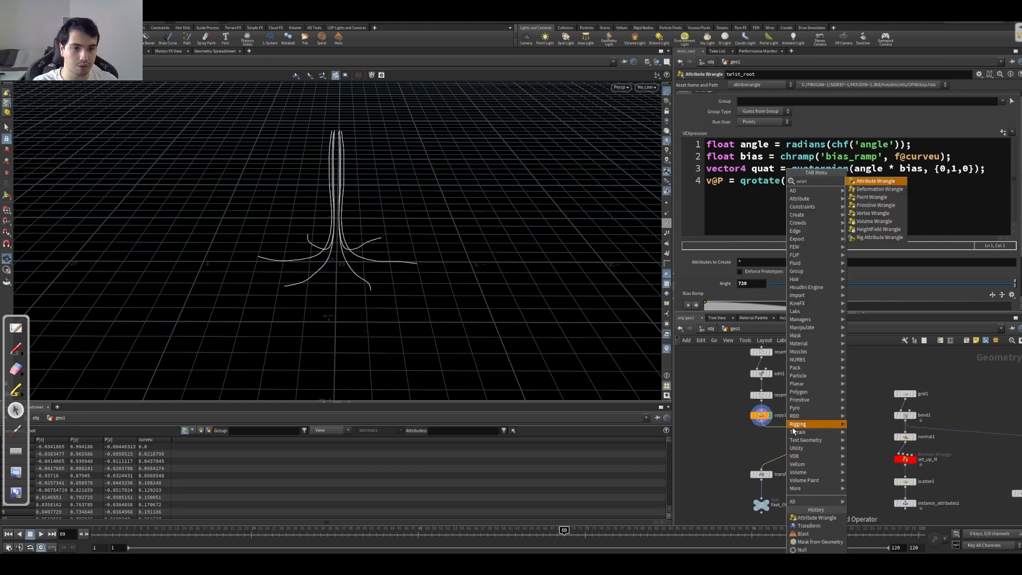
{"action": "key", "text": "Return"}
{"action": "left_click", "coordinate": [761, 439]}
{"action": "left_click", "coordinate": [761, 447]}
{"action": "left_click", "coordinate": [760, 448]}
{"action": "left_click", "coordinate": [755, 434]}
{"action": "left_click", "coordinate": [761, 422]}
{"action": "left_click", "coordinate": [763, 447]}
{"action": "left_click", "coordinate": [762, 469]}
{"action": "left_click_drag", "start_coordinate": [763, 441], "coordinate": [832, 432]}
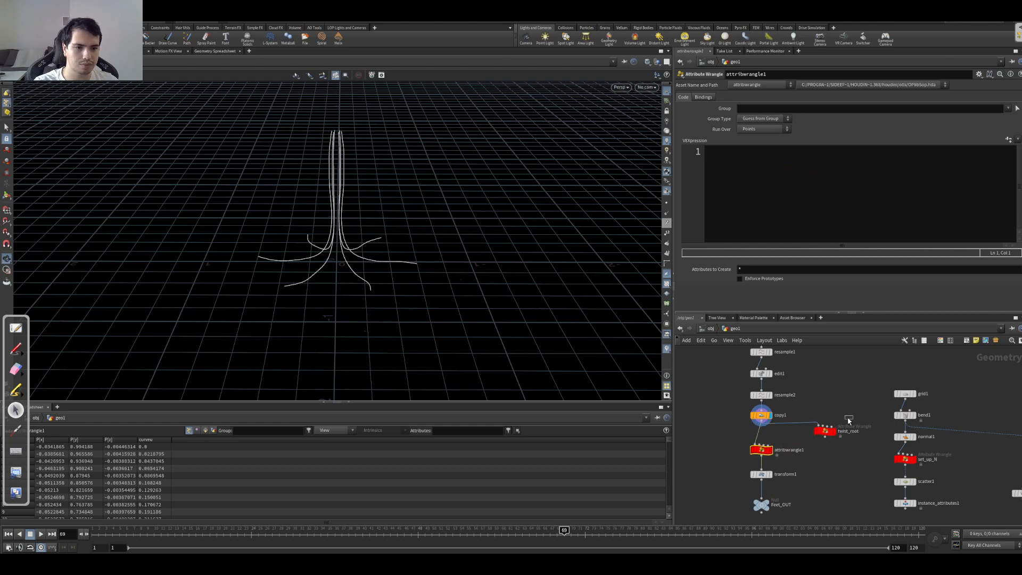
Step: Delete the old twist_root wrangle and display the new wrangle's output below copy1
{"action": "left_click", "coordinate": [826, 431]}
{"action": "key", "text": "Delete"}
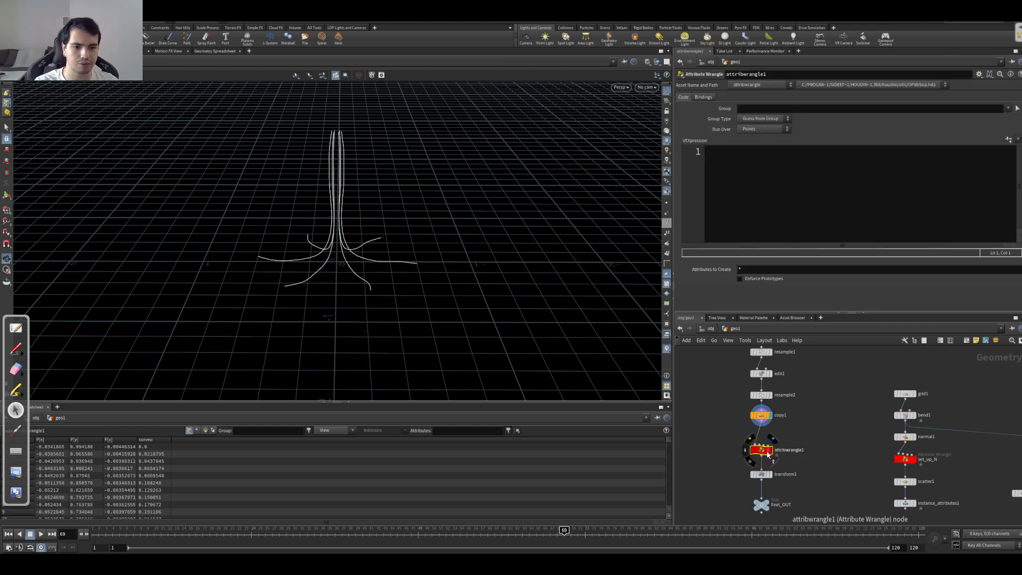
{"action": "left_click_drag", "start_coordinate": [761, 456], "coordinate": [765, 449]}
{"action": "left_click", "coordinate": [773, 444]}
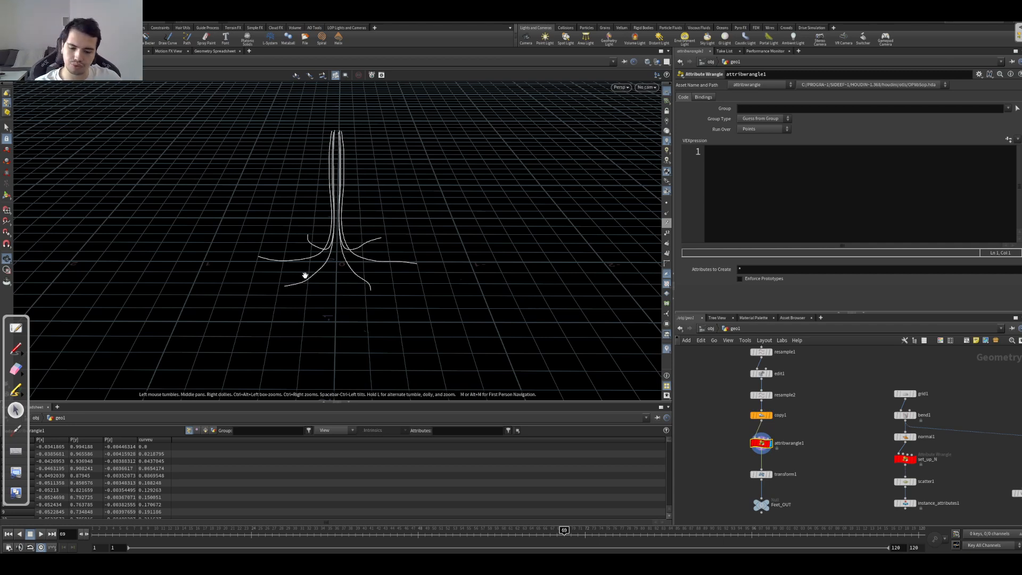
Step: Write the first VEX line in the new wrangle: float angle = chf('angle');
{"action": "left_click", "coordinate": [756, 226]}
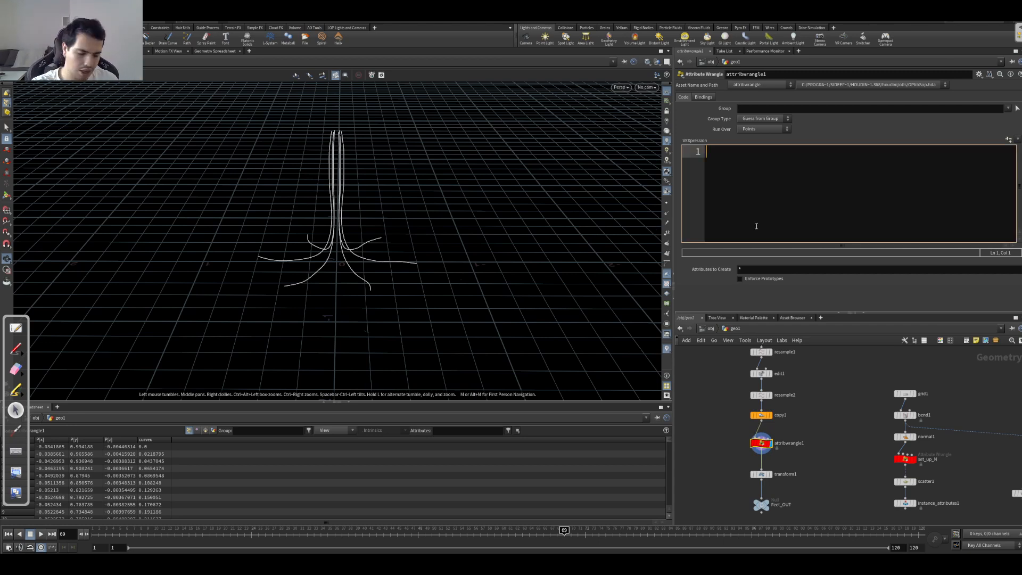
{"action": "type", "text": "float an"}
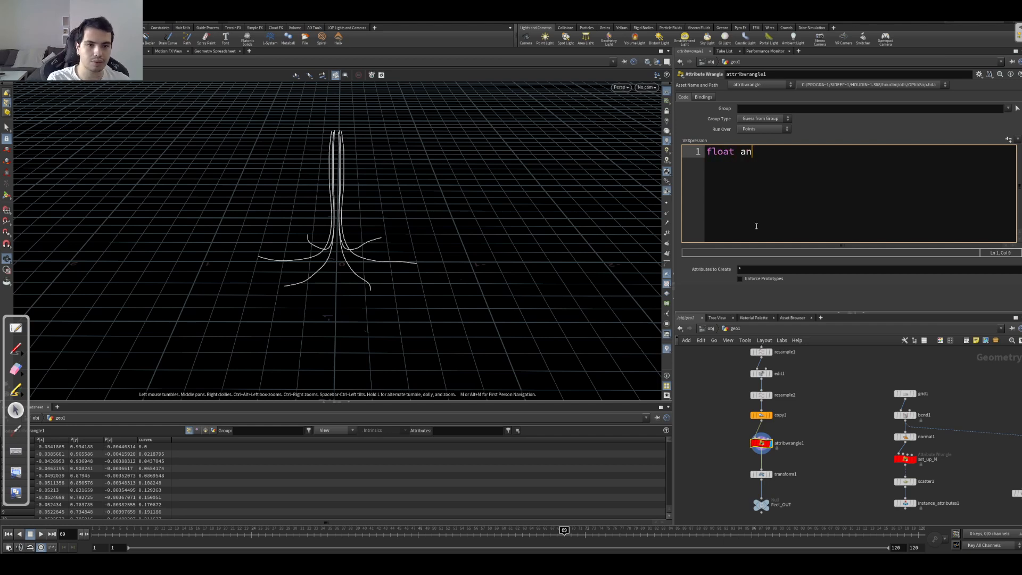
{"action": "type", "text": "gle = chf('"}
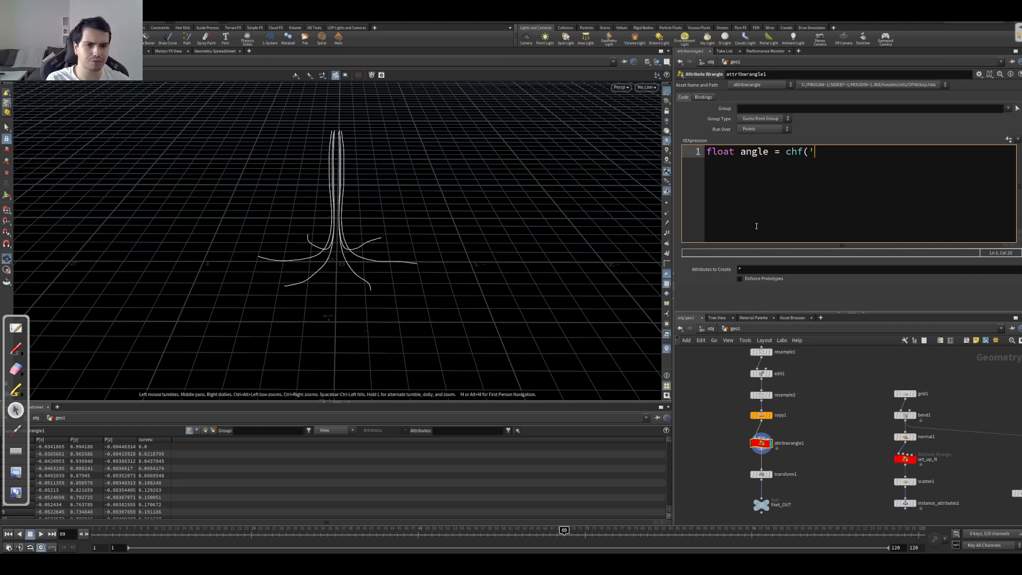
{"action": "type", "text": "angle');"}
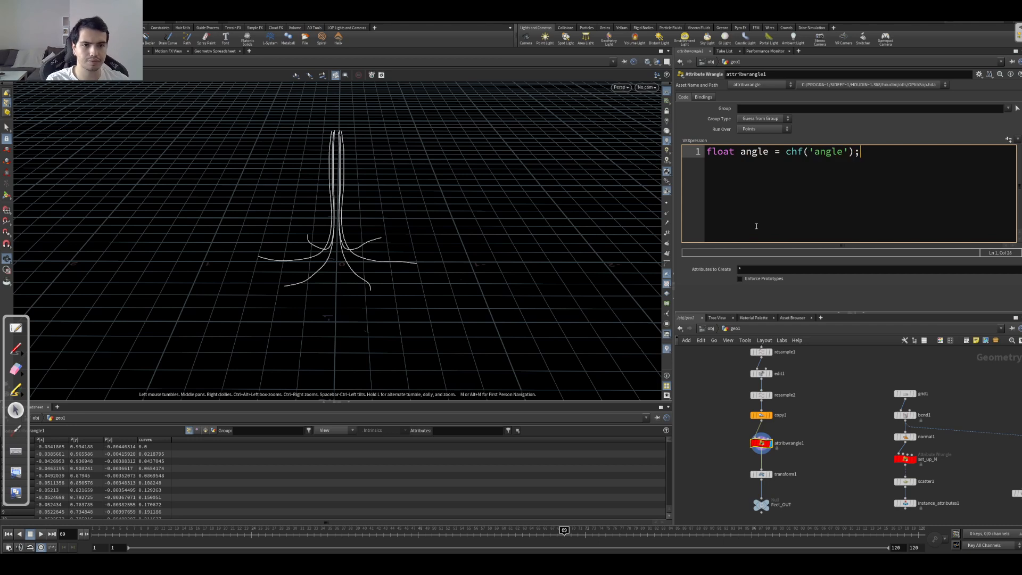
{"action": "key", "text": "Return"}
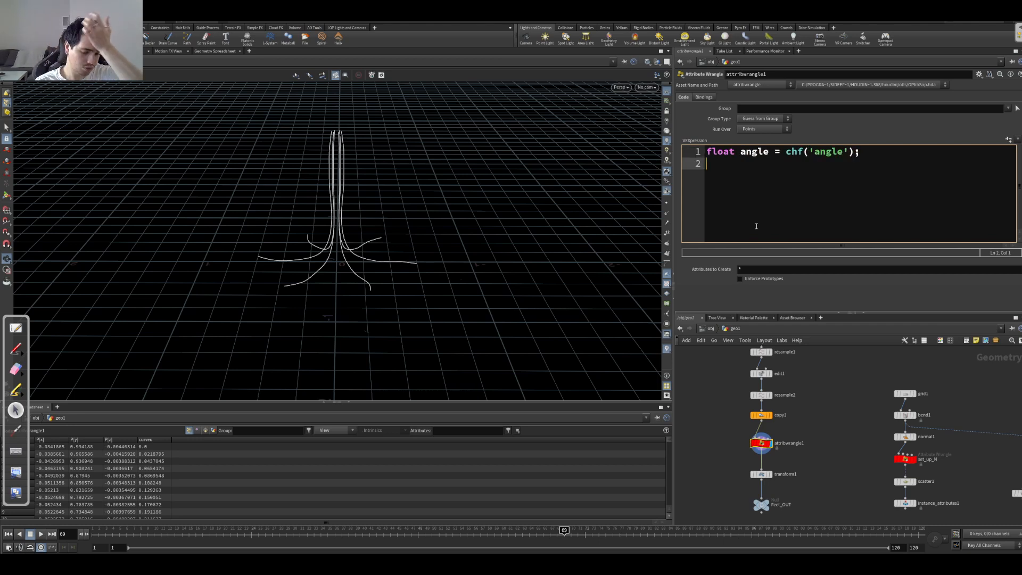
Step: Begin the second VEX line with vector4 rotquat = quaternion(
{"action": "type", "text": "vector"}
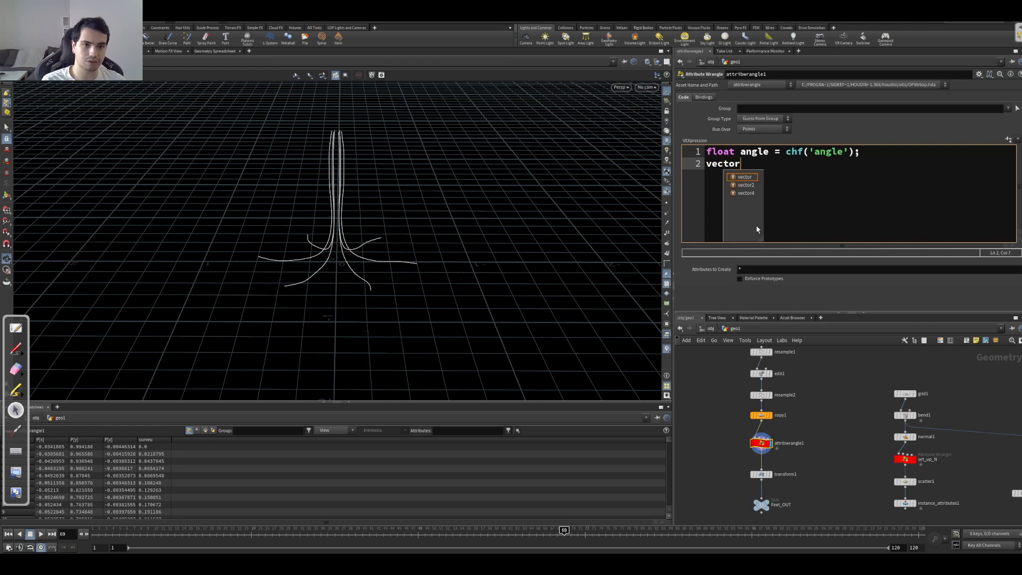
{"action": "type", "text": "4 rot"}
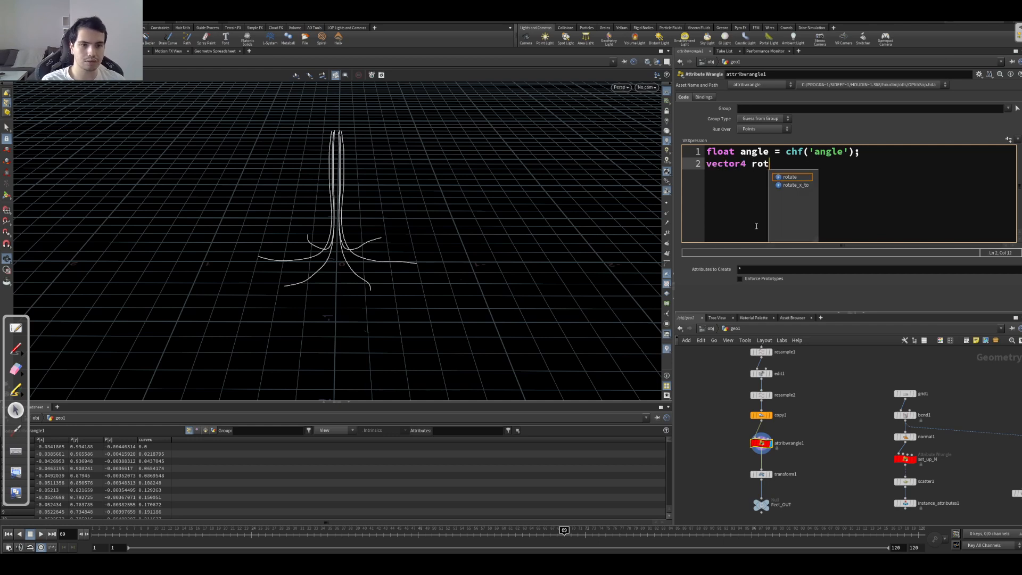
{"action": "type", "text": "quat "}
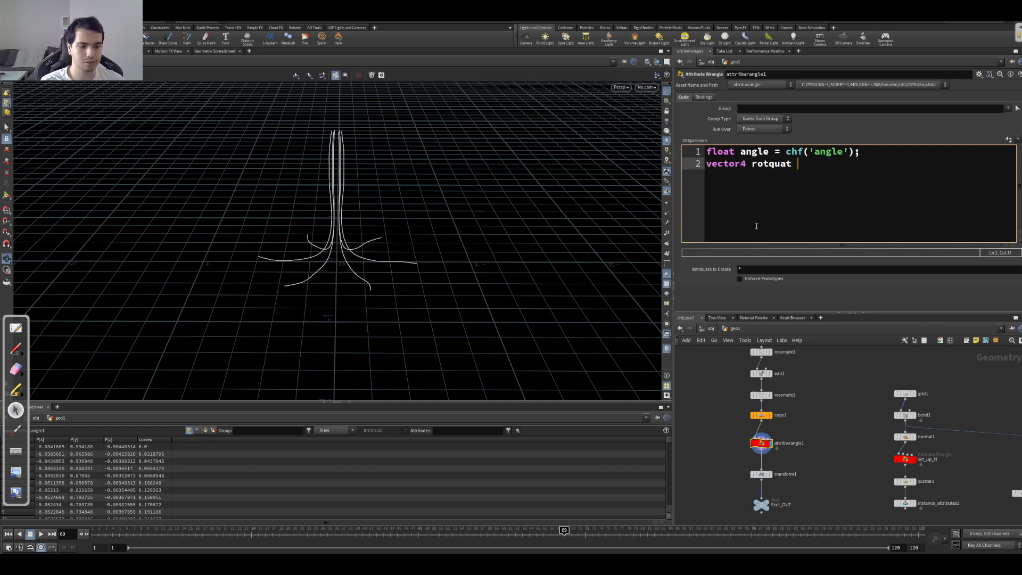
{"action": "type", "text": "= quaternion("}
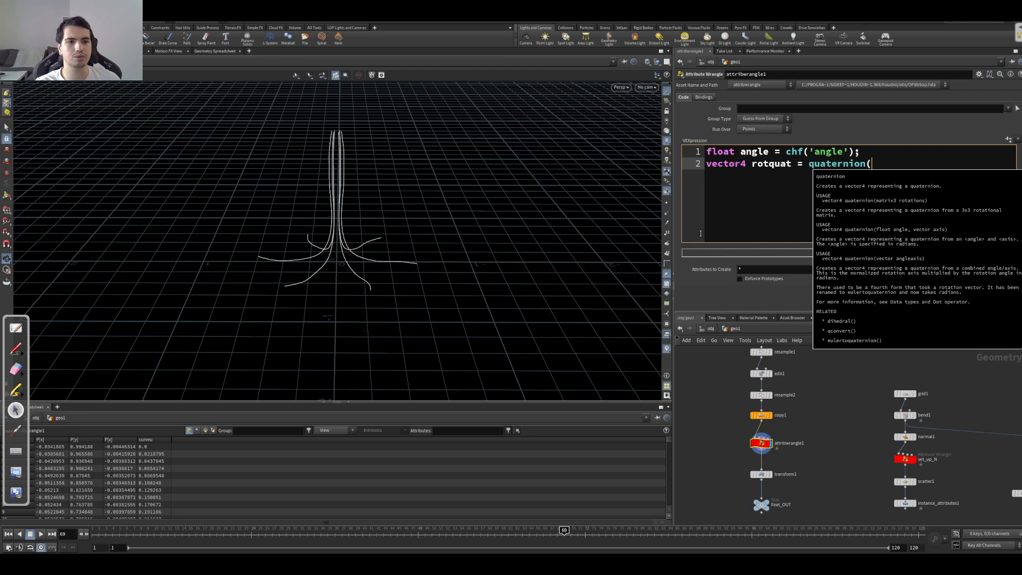
Step: Open the help page for the quaternion function and examine its angle and axis signature
{"action": "double_click", "coordinate": [817, 165]}
{"action": "key", "text": "F1"}
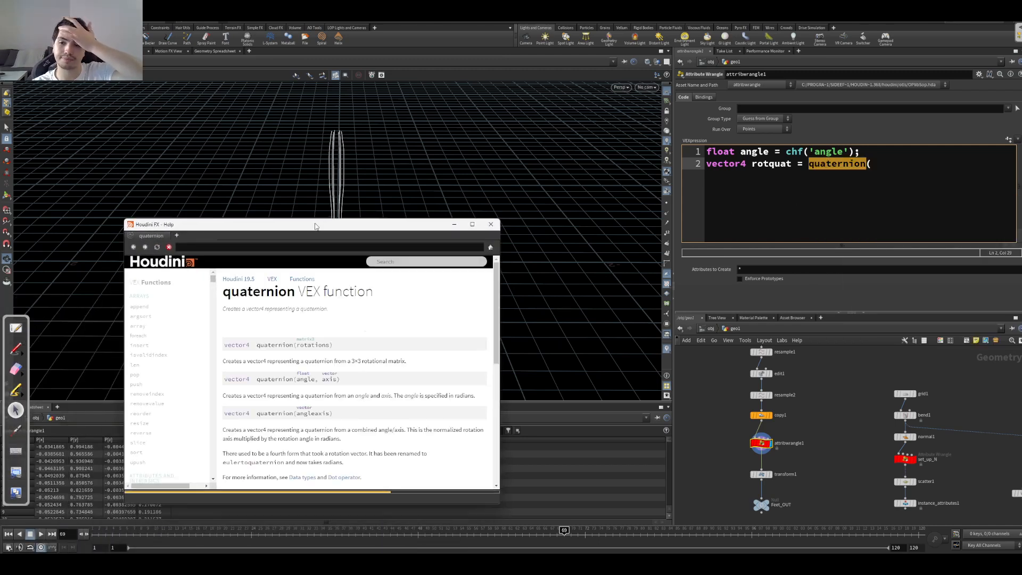
{"action": "left_click_drag", "start_coordinate": [223, 291], "coordinate": [328, 303]}
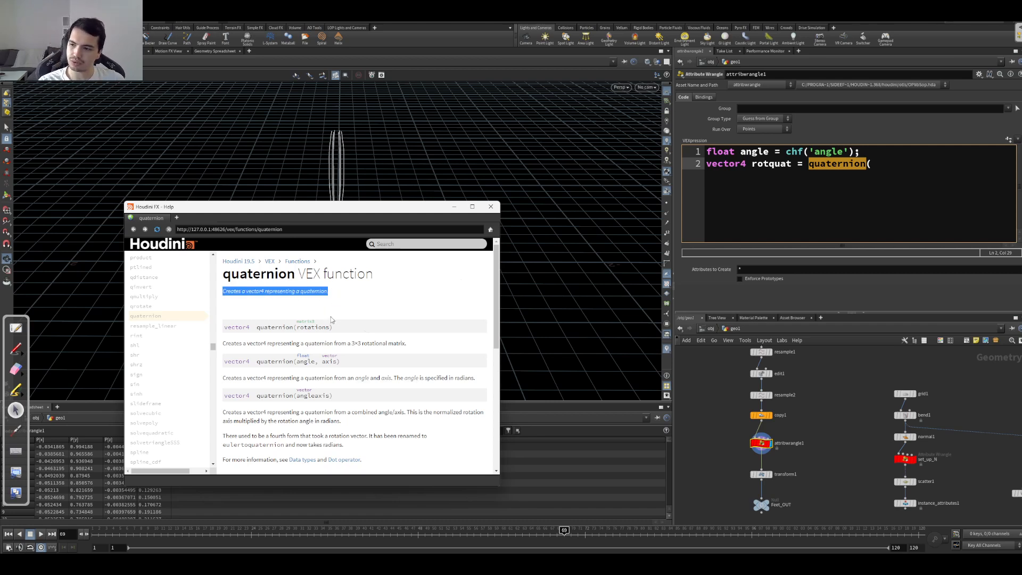
{"action": "left_click_drag", "start_coordinate": [327, 210], "coordinate": [322, 332]}
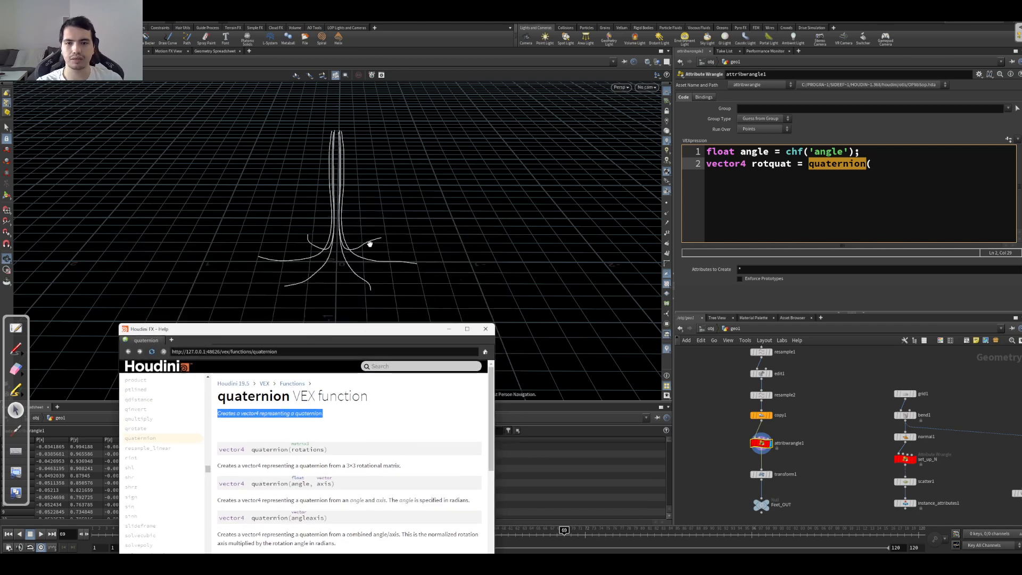
{"action": "left_click", "coordinate": [787, 152]}
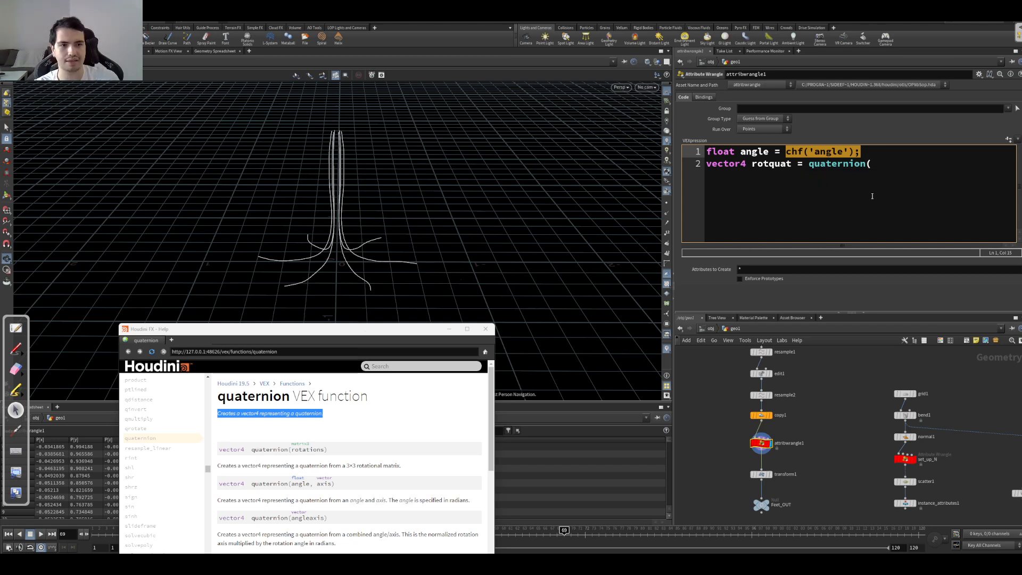
{"action": "left_click", "coordinate": [894, 167]}
{"action": "mouse_move", "coordinate": [348, 483]}
{"action": "left_mouse_down"}
{"action": "mouse_move", "coordinate": [246, 484]}
{"action": "mouse_move", "coordinate": [219, 539]}
{"action": "mouse_move", "coordinate": [221, 486]}
{"action": "left_mouse_up"}
{"action": "left_click_drag", "start_coordinate": [339, 488], "coordinate": [234, 486]}
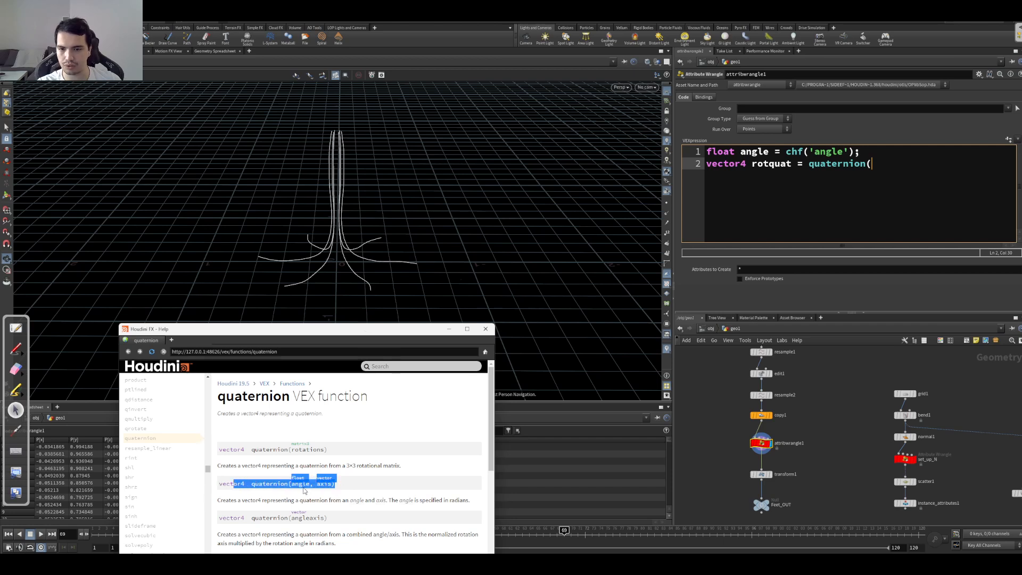
Step: Complete the quaternion call with the arguments angle and {0,1,0}, and begin a third line
{"action": "left_click", "coordinate": [883, 168]}
{"action": "type", "text": "angle, "}
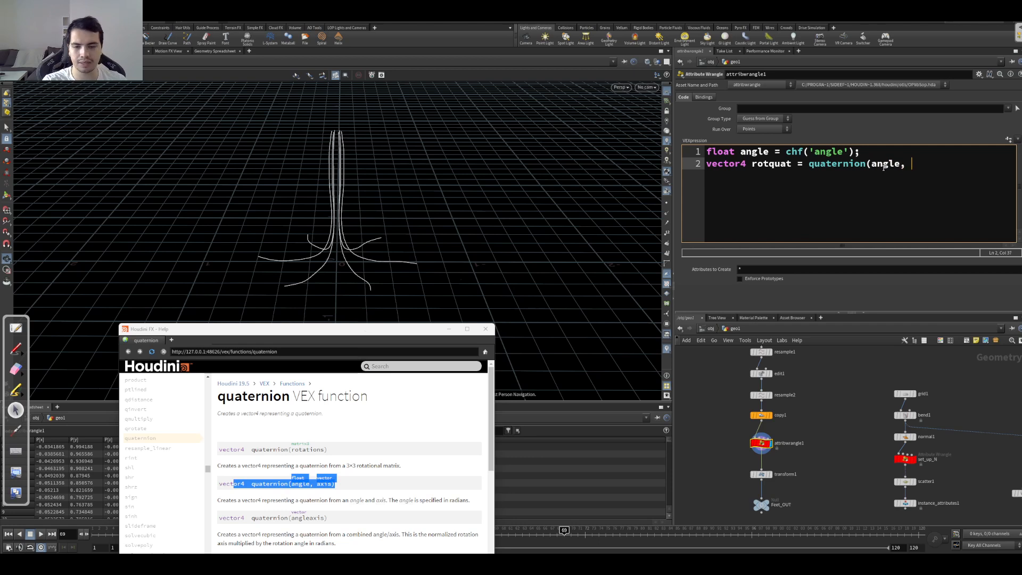
{"action": "type", "text": "{0,1,0"}
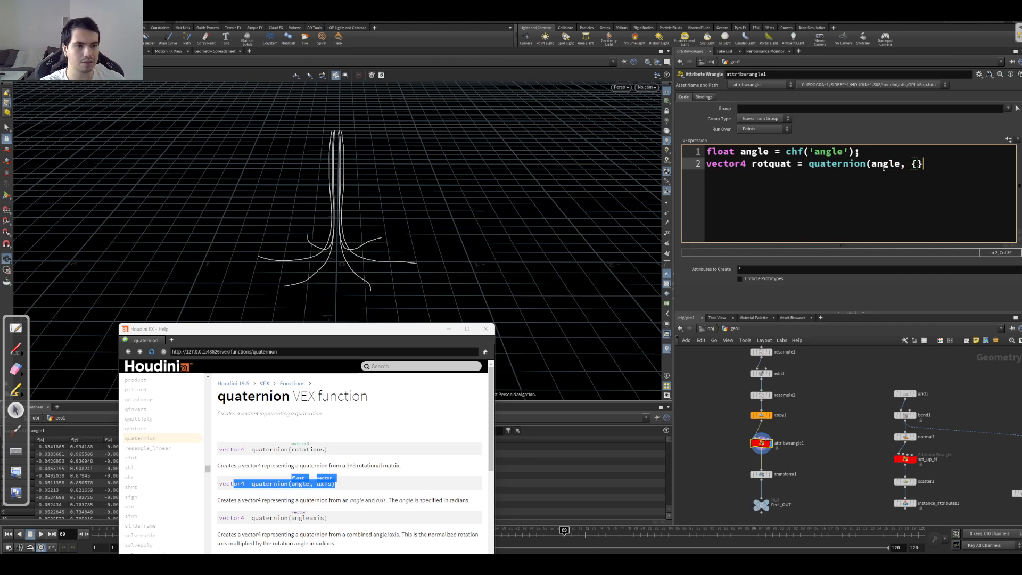
{"action": "type", "text": "});"}
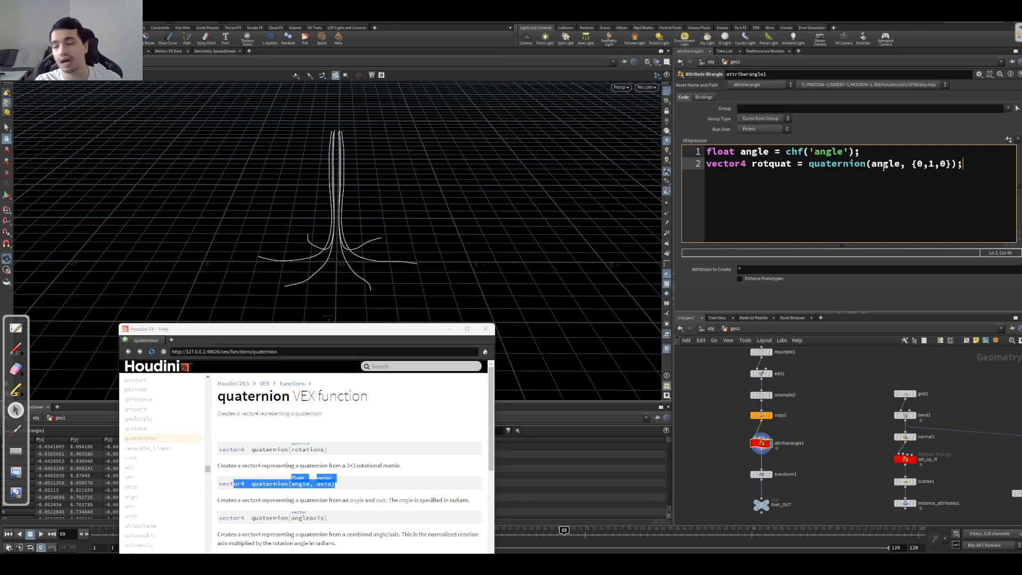
{"action": "key", "text": "Return"}
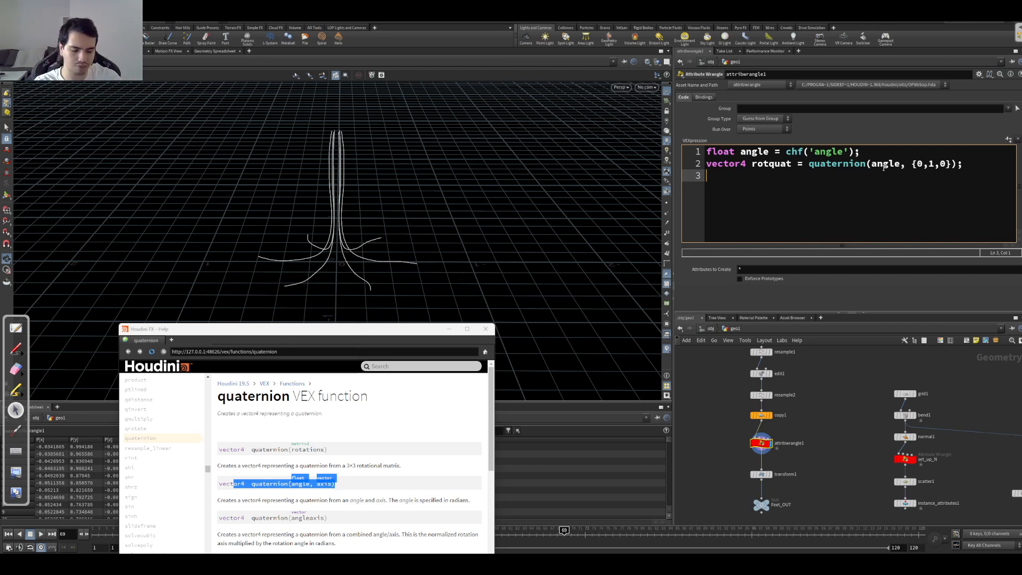
Step: Begin the third VEX line with vector pos = qrotate( and dismiss the help window
{"action": "type", "text": "vector "}
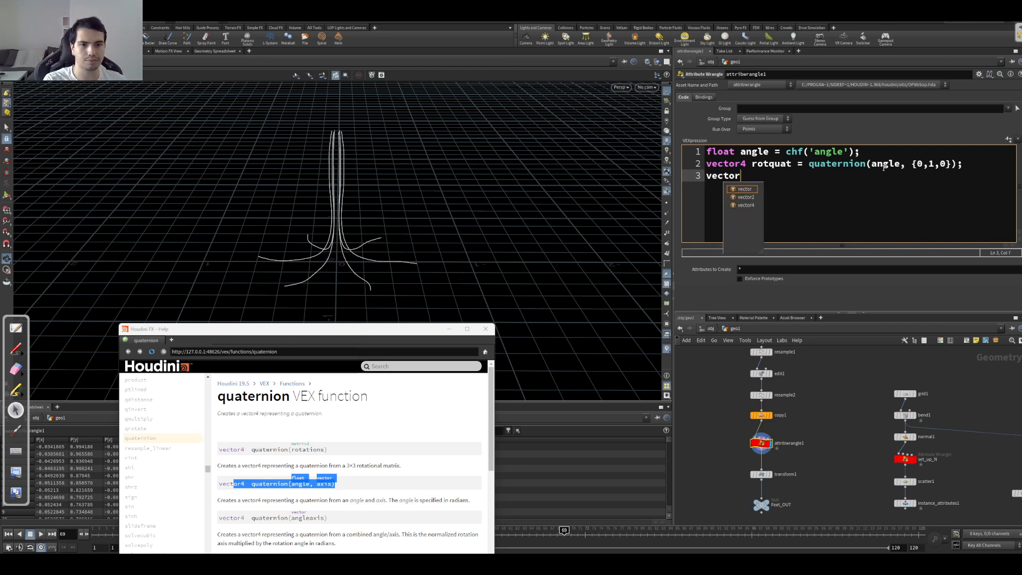
{"action": "type", "text": "pos"}
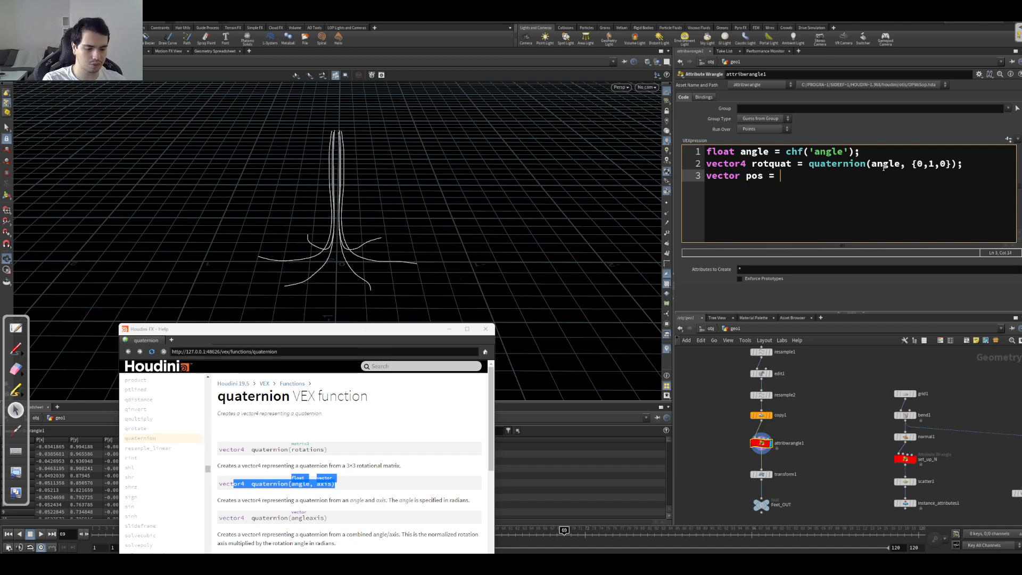
{"action": "type", "text": " = qrotate("}
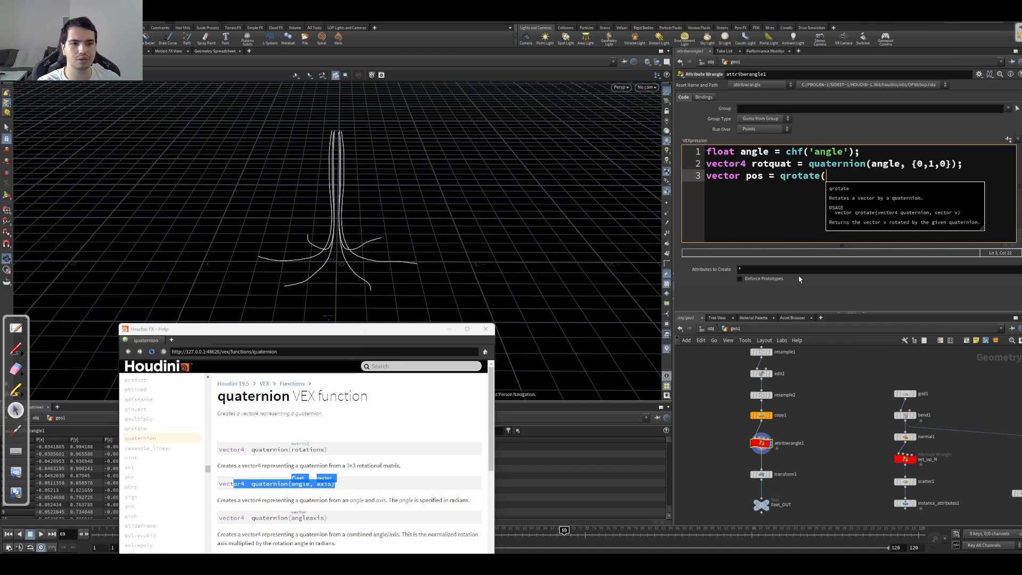
{"action": "left_click", "coordinate": [684, 268]}
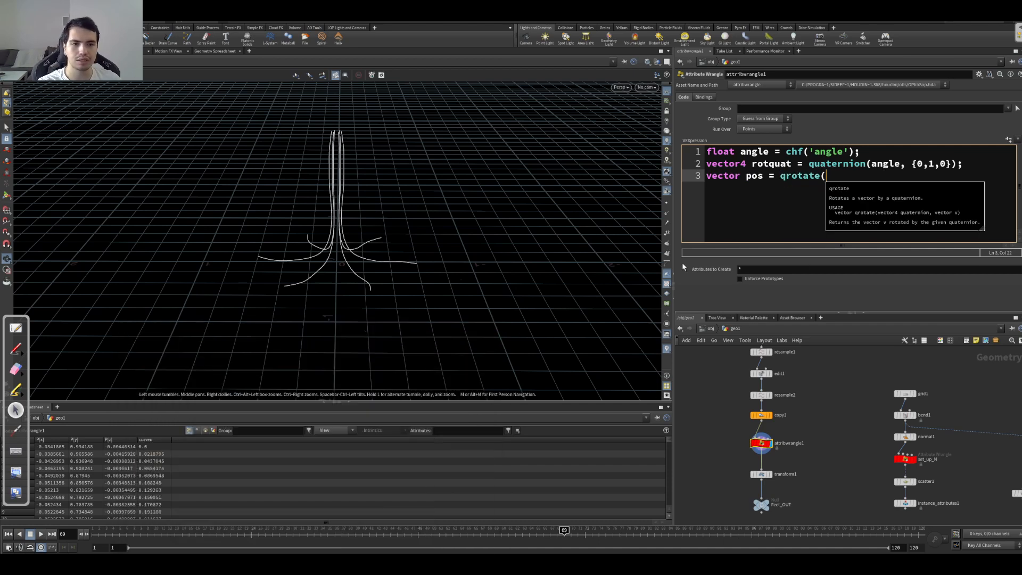
Step: Open the help page for the qrotate function and compare its arguments with the quaternion line in the code
{"action": "double_click", "coordinate": [792, 176]}
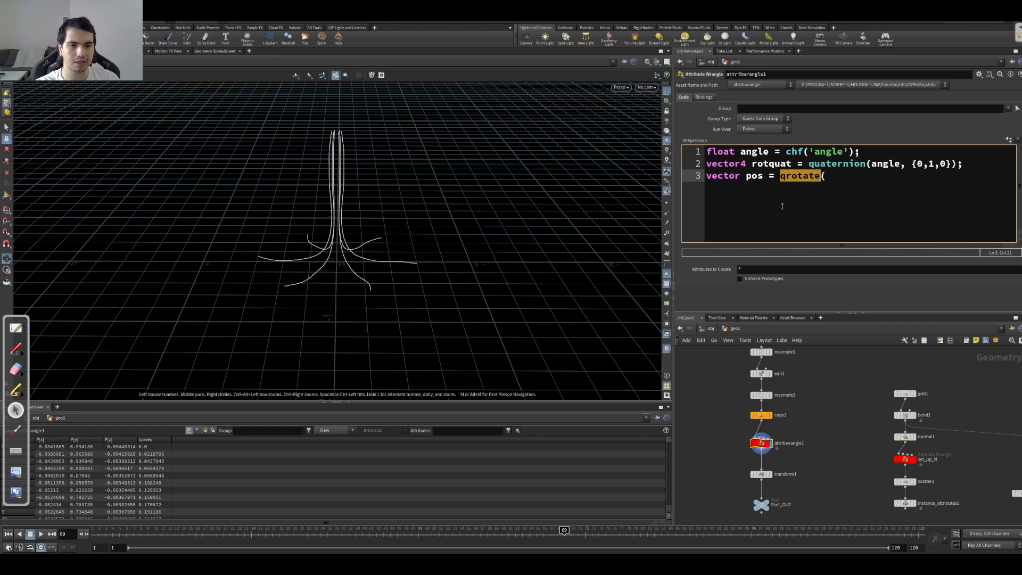
{"action": "key", "text": "F1"}
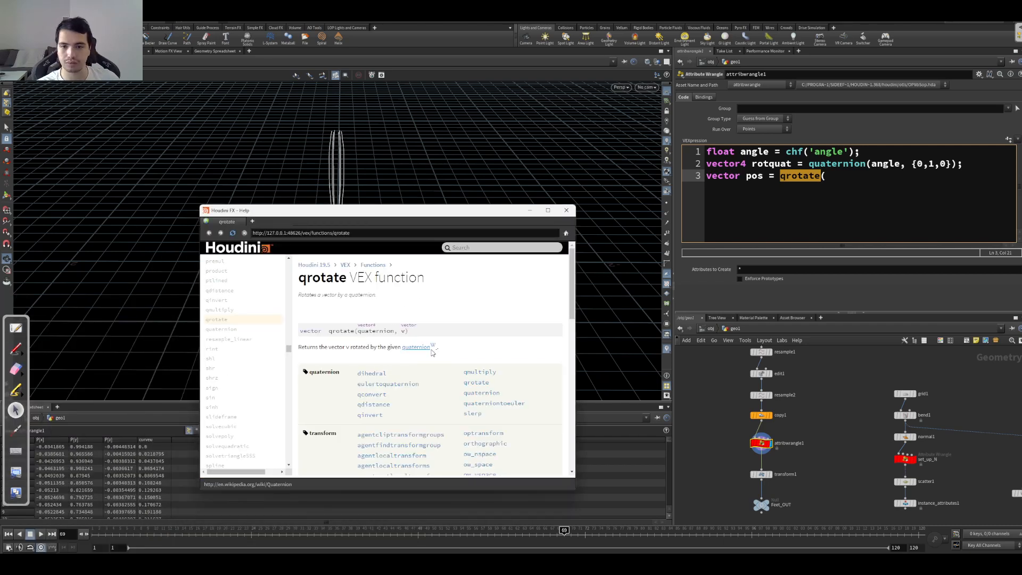
{"action": "scroll", "coordinate": [467, 348], "scroll_direction": "up", "scroll_amount": 2, "text": "ctrl"}
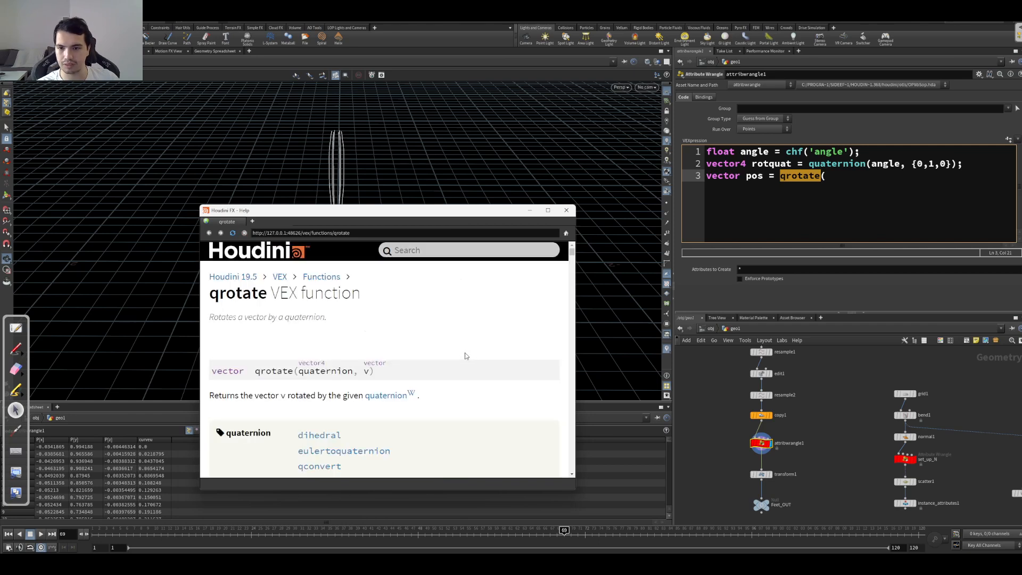
{"action": "scroll", "coordinate": [463, 353], "scroll_direction": "up", "scroll_amount": 2, "text": "ctrl"}
{"action": "left_click_drag", "start_coordinate": [221, 424], "coordinate": [380, 433]}
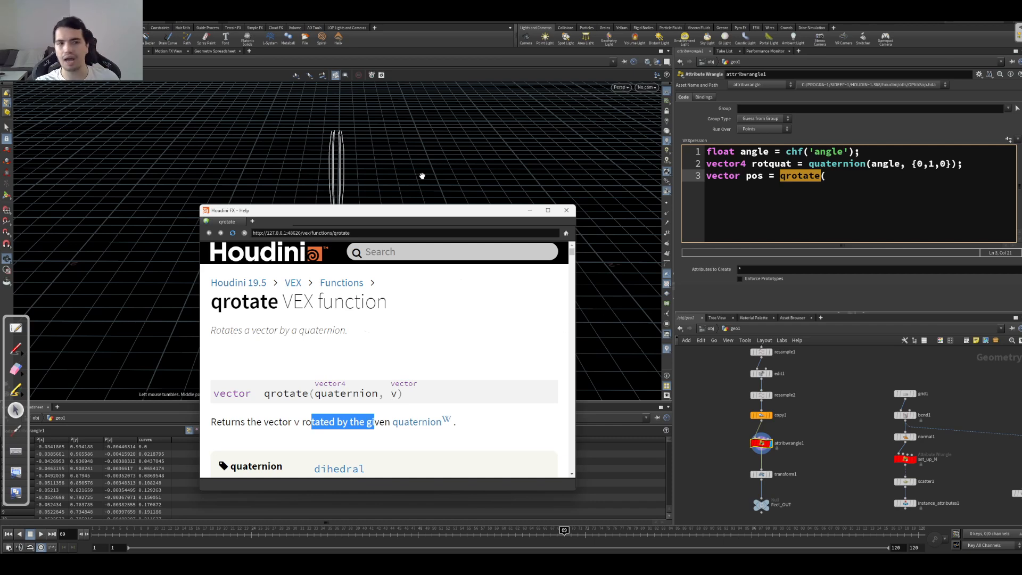
{"action": "left_click_drag", "start_coordinate": [391, 384], "coordinate": [400, 385]}
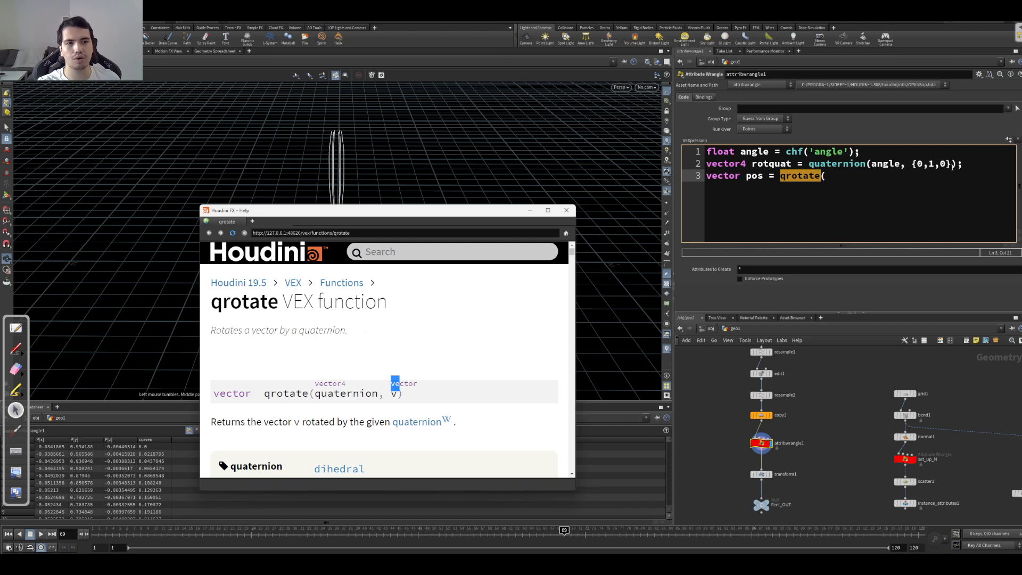
{"action": "left_click", "coordinate": [873, 165]}
{"action": "left_click_drag", "start_coordinate": [940, 165], "coordinate": [883, 165]}
{"action": "left_click", "coordinate": [854, 190]}
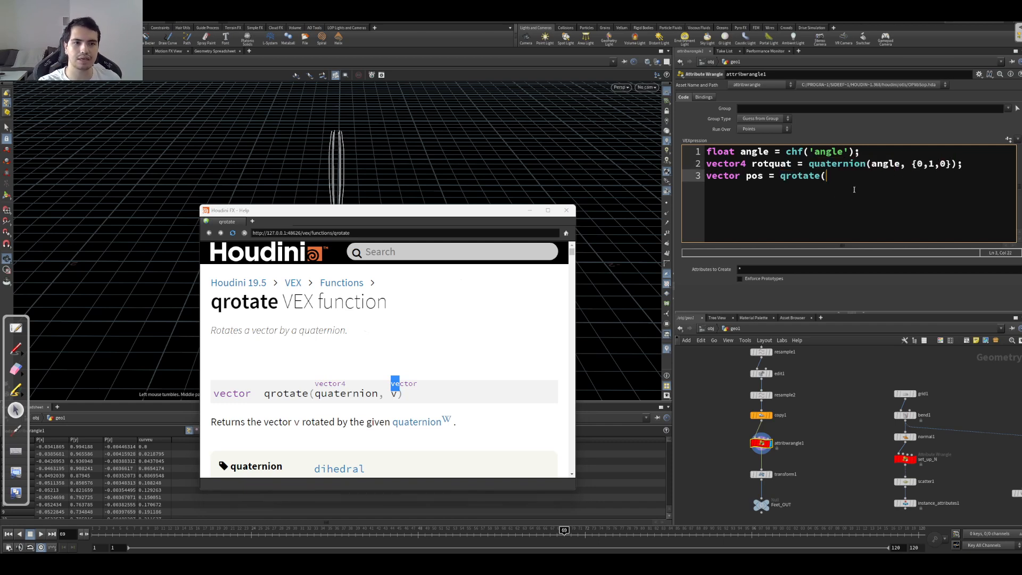
Step: Close the help window and complete the third line as vector pos = qrotate(rotquat, v@P);
{"action": "left_click", "coordinate": [566, 209]}
{"action": "type", "text": "rota"}
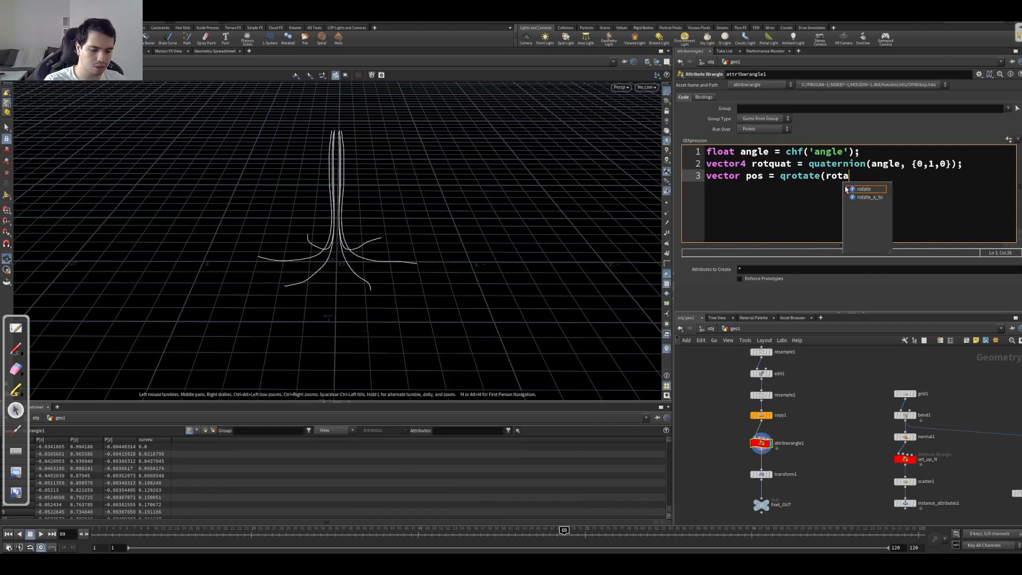
{"action": "key", "text": "BackSpace"}
{"action": "type", "text": "quae"}
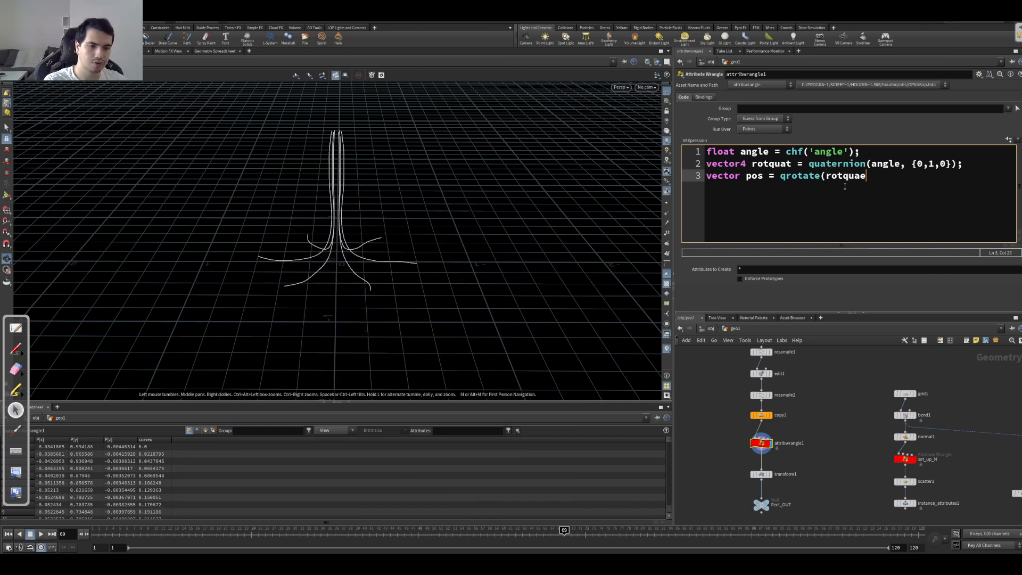
{"action": "key", "text": "BackSpace"}
{"action": "type", "text": "t, v@P);"}
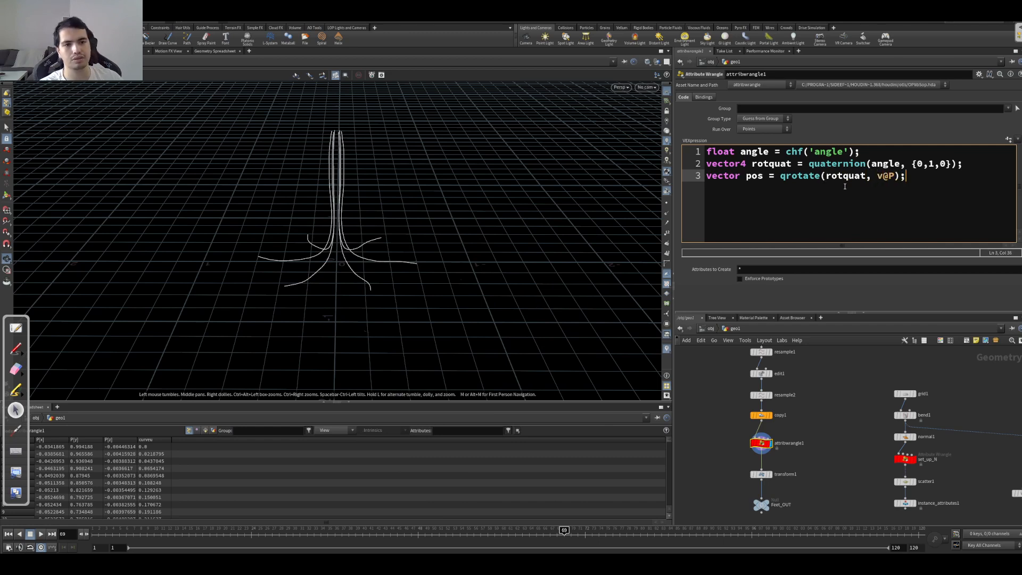
Step: Create the Angle parameter on the wrangle from the channel reference in the code
{"action": "left_click", "coordinate": [1009, 140]}
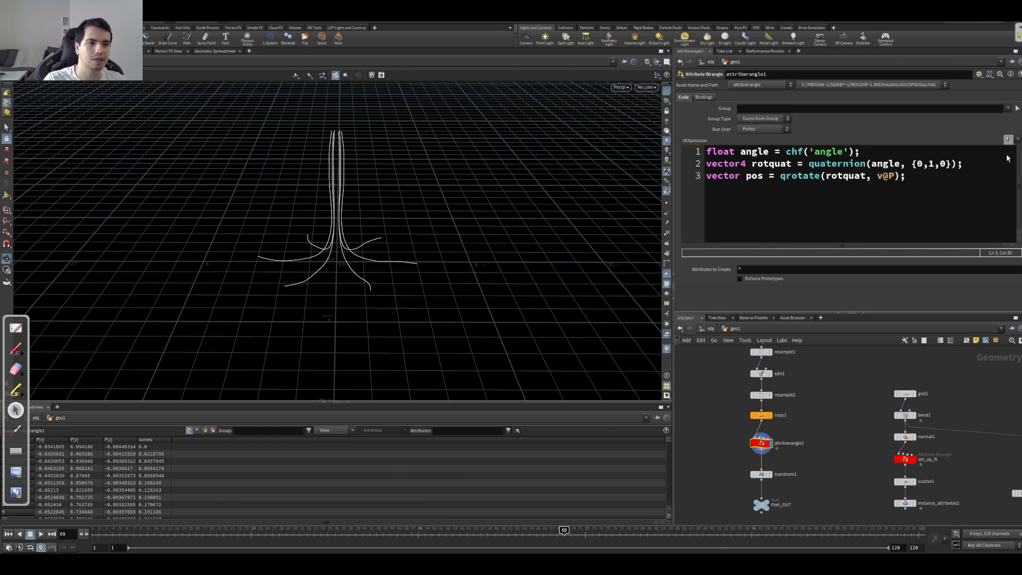
{"action": "mouse_move", "coordinate": [770, 290]}
{"action": "left_mouse_down"}
{"action": "mouse_move", "coordinate": [932, 289]}
{"action": "mouse_move", "coordinate": [755, 287]}
{"action": "left_mouse_up"}
{"action": "left_click_drag", "start_coordinate": [765, 176], "coordinate": [688, 188]}
Step: Add a fourth line, v@P = pos;, to the wrangle code and raise the Angle parameter to 1
{"action": "left_click", "coordinate": [968, 192]}
{"action": "key", "text": "Return"}
{"action": "type", "text": "v@P)"}
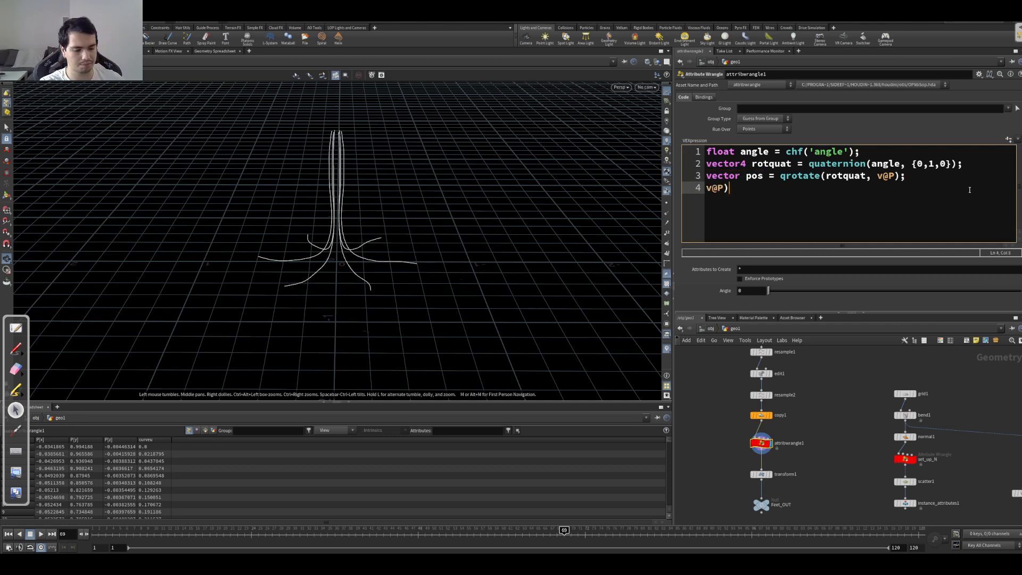
{"action": "key", "text": "BackSpace"}
{"action": "type", "text": "= pos;"}
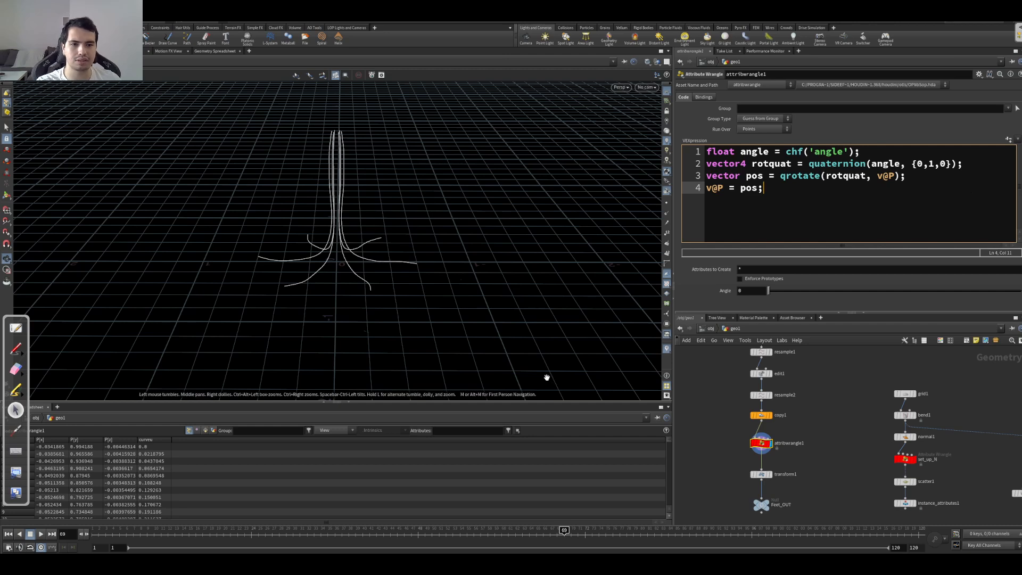
{"action": "left_click_drag", "start_coordinate": [769, 291], "coordinate": [1020, 290]}
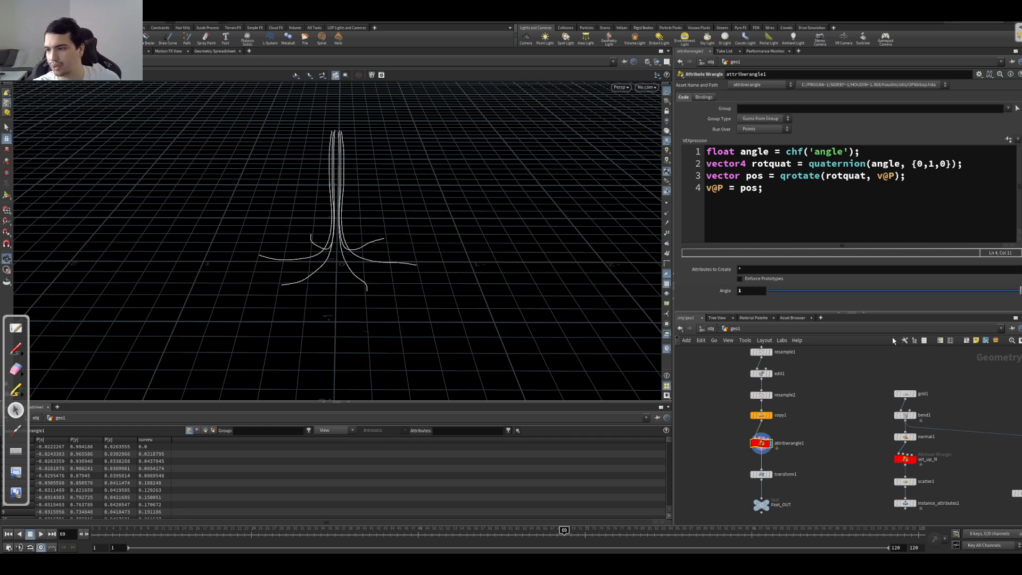
Step: Open the help page for the quaternion function and check which unit its angle argument expects
{"action": "double_click", "coordinate": [834, 163]}
{"action": "key", "text": "F1"}
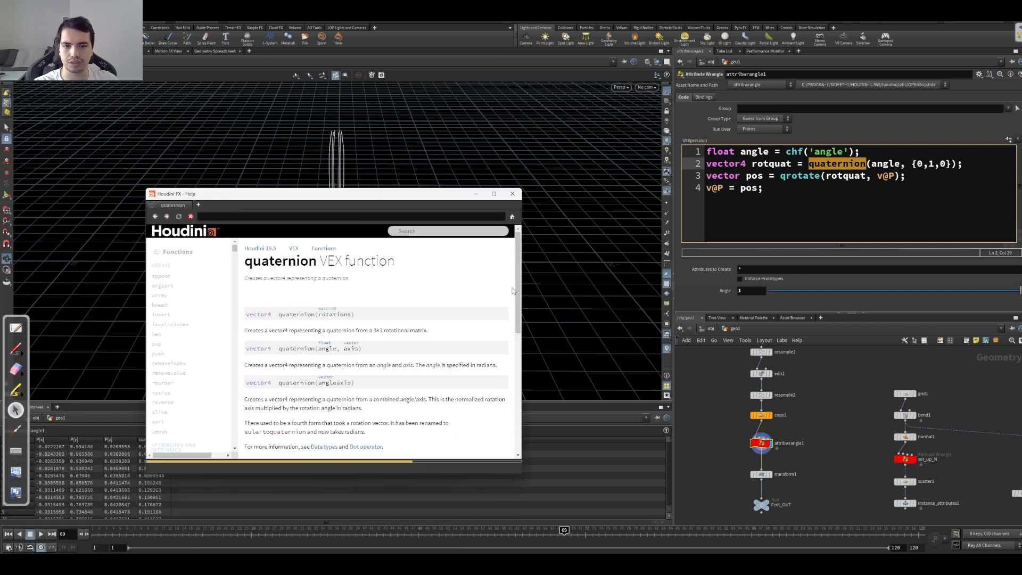
{"action": "scroll", "coordinate": [517, 308], "scroll_direction": "down", "scroll_amount": 2}
{"action": "left_click_drag", "start_coordinate": [416, 314], "coordinate": [484, 314]}
{"action": "scroll", "coordinate": [482, 312], "scroll_direction": "up", "scroll_amount": 5, "text": "ctrl"}
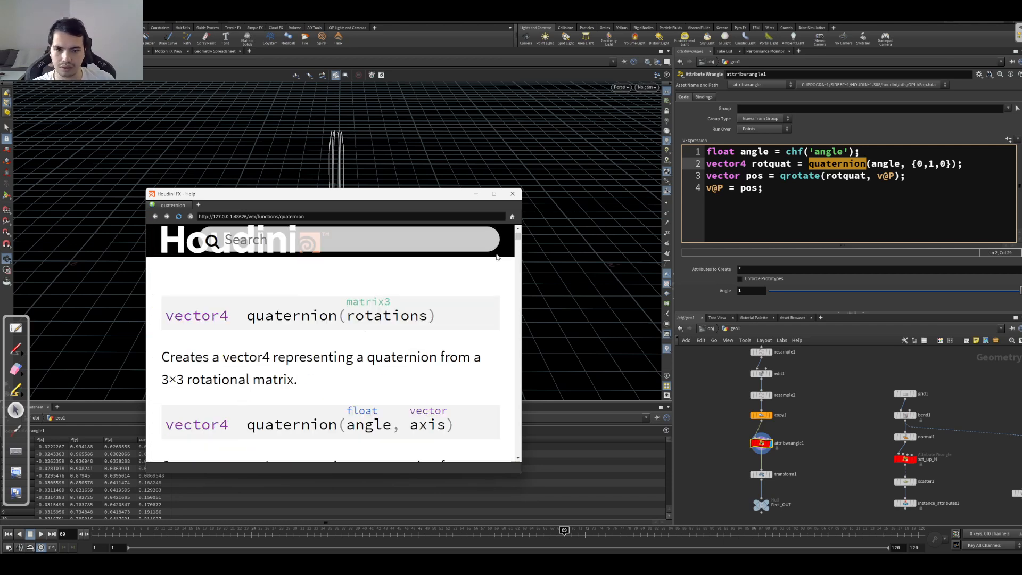
{"action": "scroll", "coordinate": [411, 347], "scroll_direction": "down", "scroll_amount": 3}
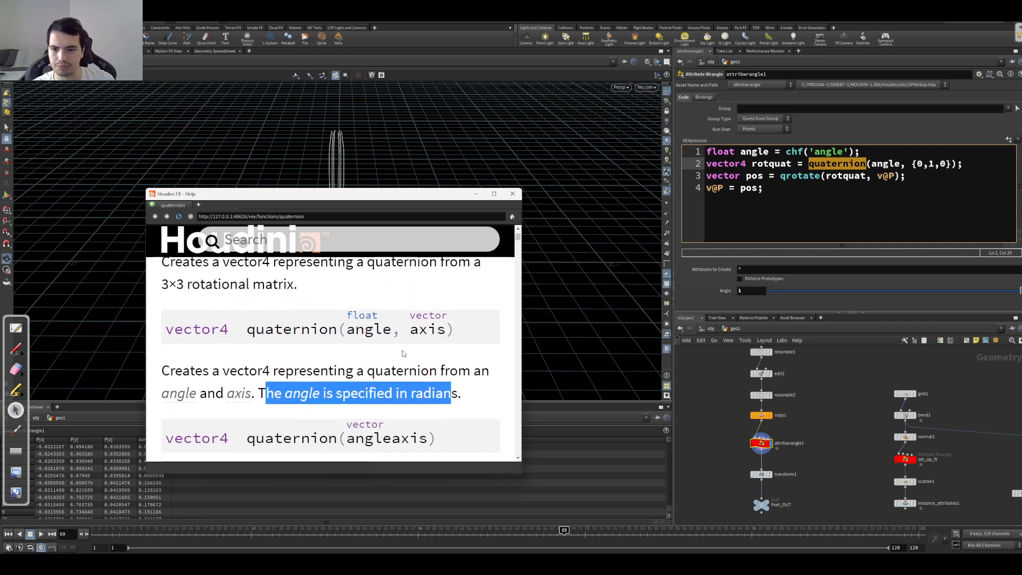
{"action": "left_click_drag", "start_coordinate": [475, 395], "coordinate": [265, 394]}
{"action": "left_click", "coordinate": [512, 194]}
Step: Wrap chf('angle') in the first line with radians() so it reads float angle = radians(chf('angle'));
{"action": "left_click_drag", "start_coordinate": [884, 146], "coordinate": [787, 153]}
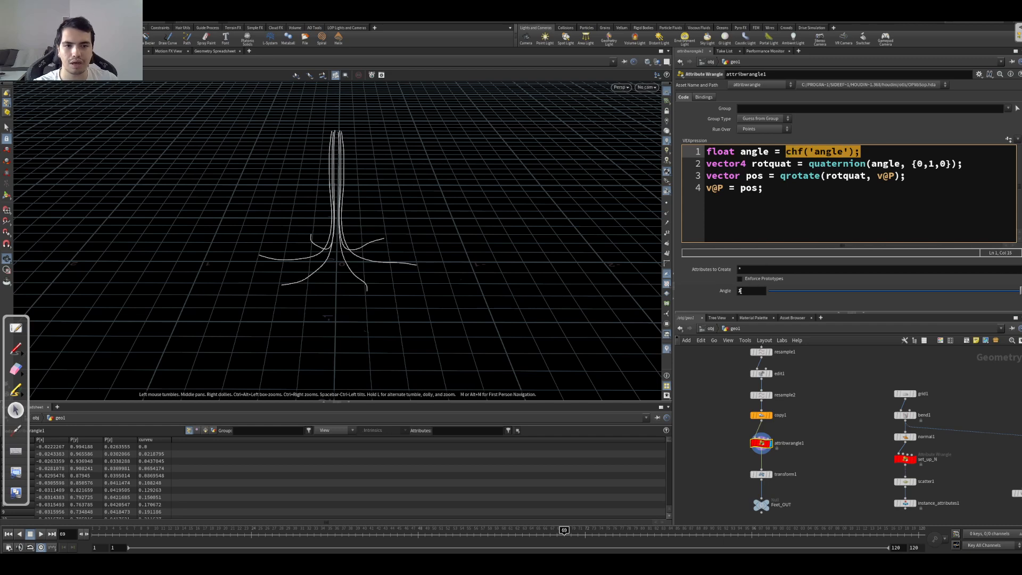
{"action": "left_click", "coordinate": [788, 153]}
{"action": "type", "text": "radians"}
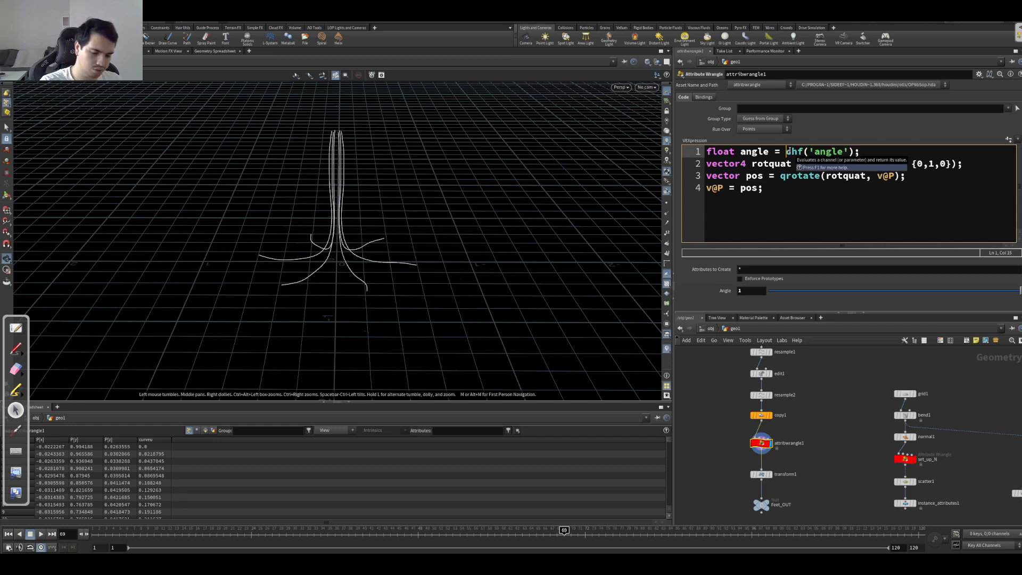
{"action": "type", "text": "("}
{"action": "key", "text": "Right"}
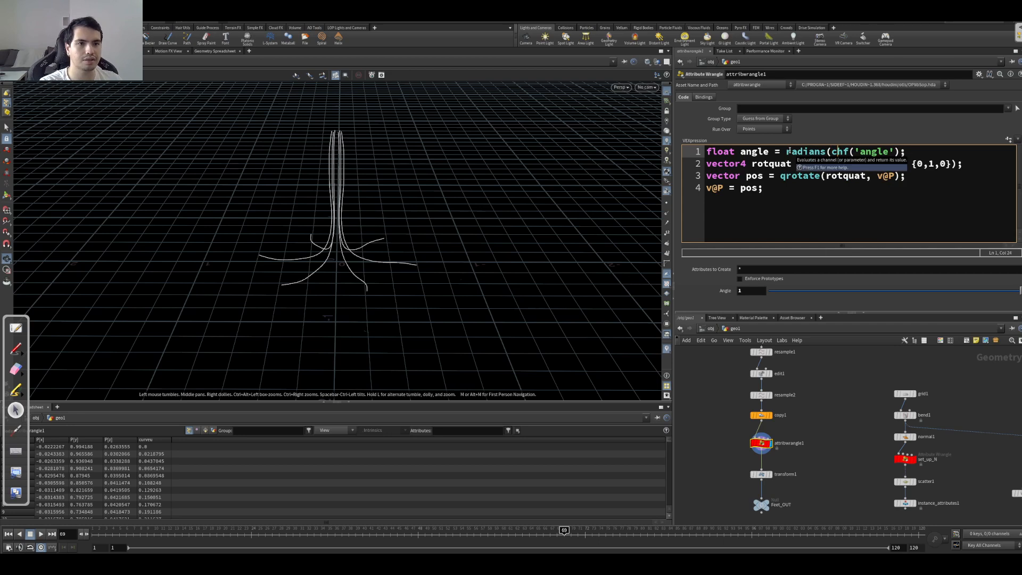
{"action": "key", "text": "Right"}
{"action": "key", "text": "Right"}
{"action": "type", "text": ")"}
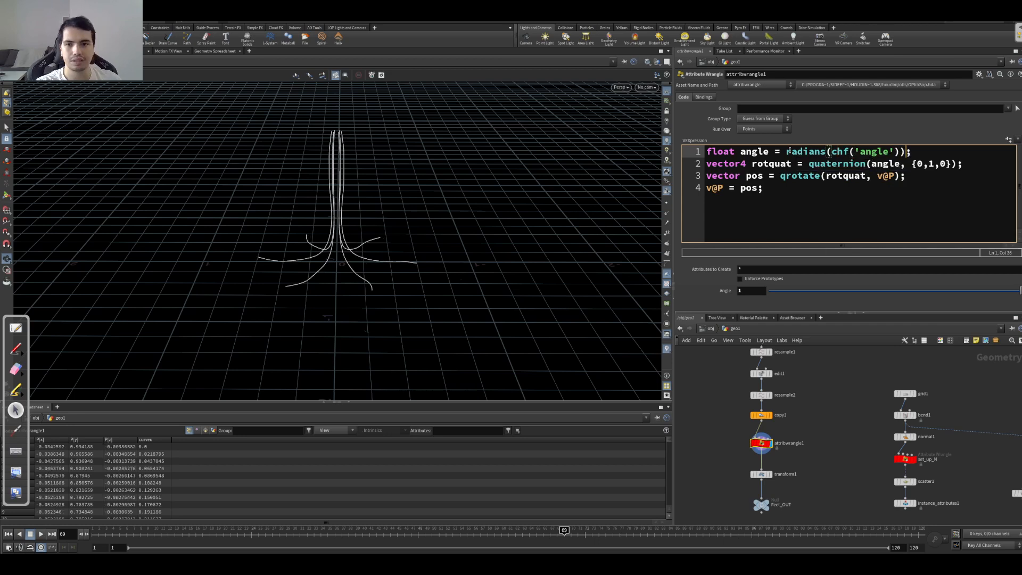
Step: Test the rotation with Angle at 0.33 and 1 while reviewing the radians conversion and the quaternion arguments
{"action": "left_click_drag", "start_coordinate": [880, 287], "coordinate": [852, 292]}
{"action": "left_click_drag", "start_coordinate": [827, 153], "coordinate": [786, 151]}
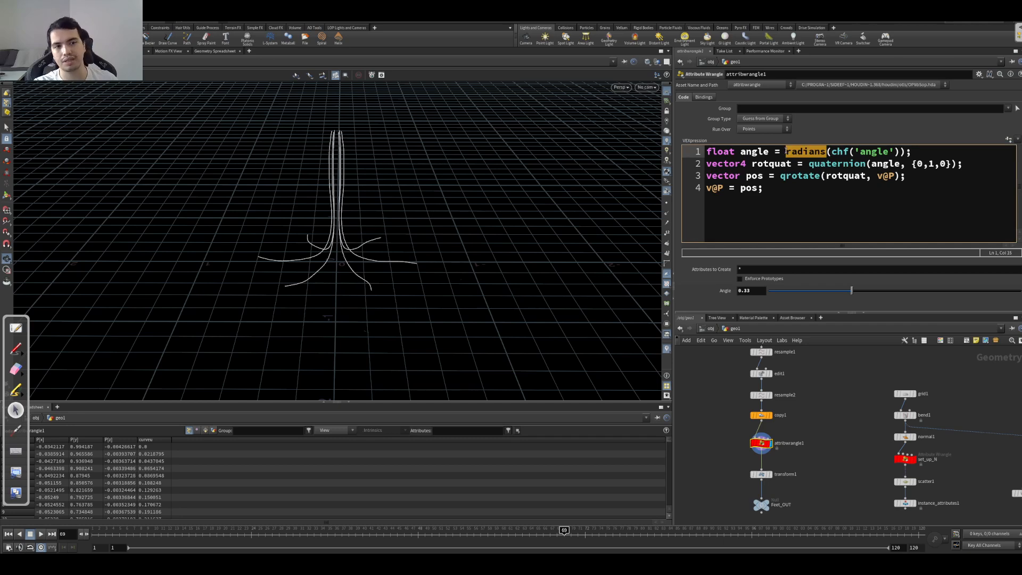
{"action": "left_click_drag", "start_coordinate": [872, 163], "coordinate": [948, 164]}
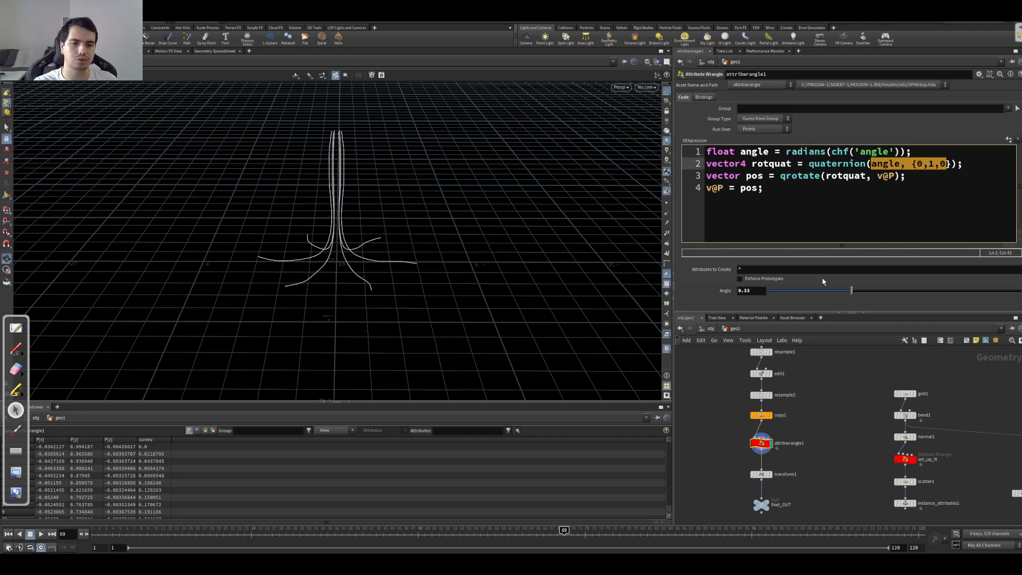
{"action": "left_click_drag", "start_coordinate": [813, 291], "coordinate": [1019, 293]}
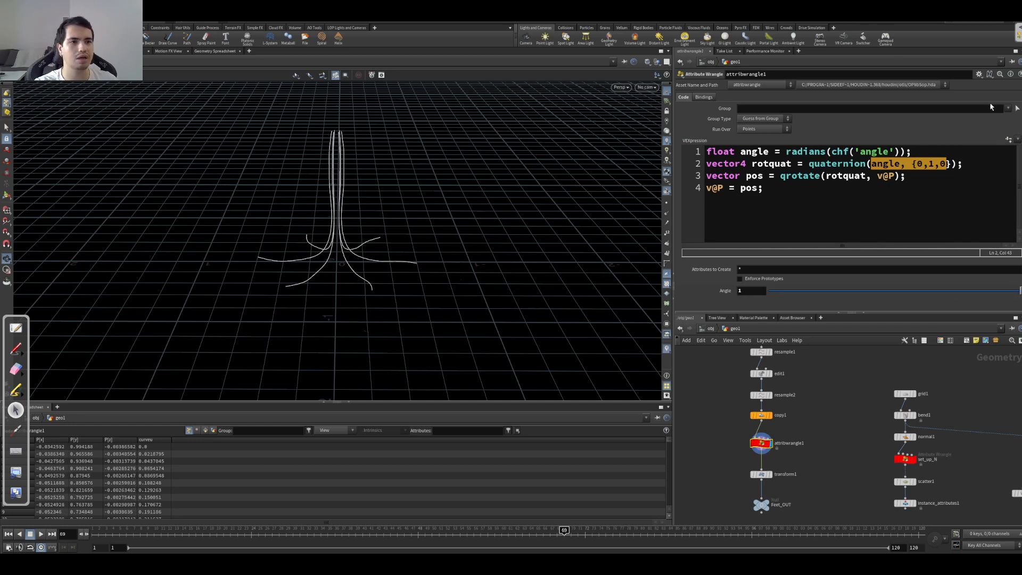
Step: Edit the wrangle's parameter interface to set the maximum of the Angle parameter's range to 720
{"action": "left_click", "coordinate": [980, 74]}
{"action": "left_click", "coordinate": [937, 86]}
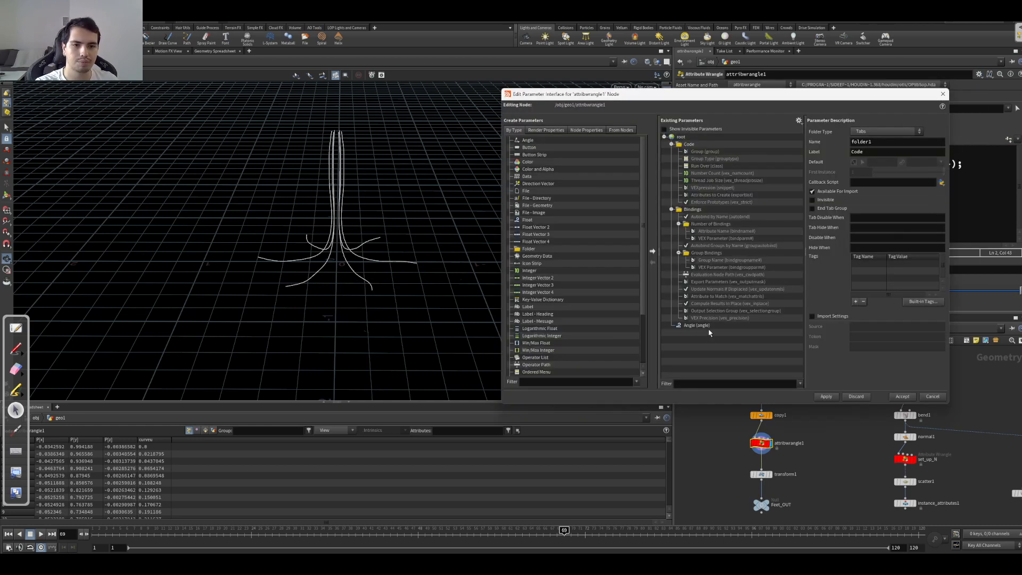
{"action": "left_click", "coordinate": [708, 325]}
{"action": "left_click", "coordinate": [900, 259]}
{"action": "type", "text": "720"}
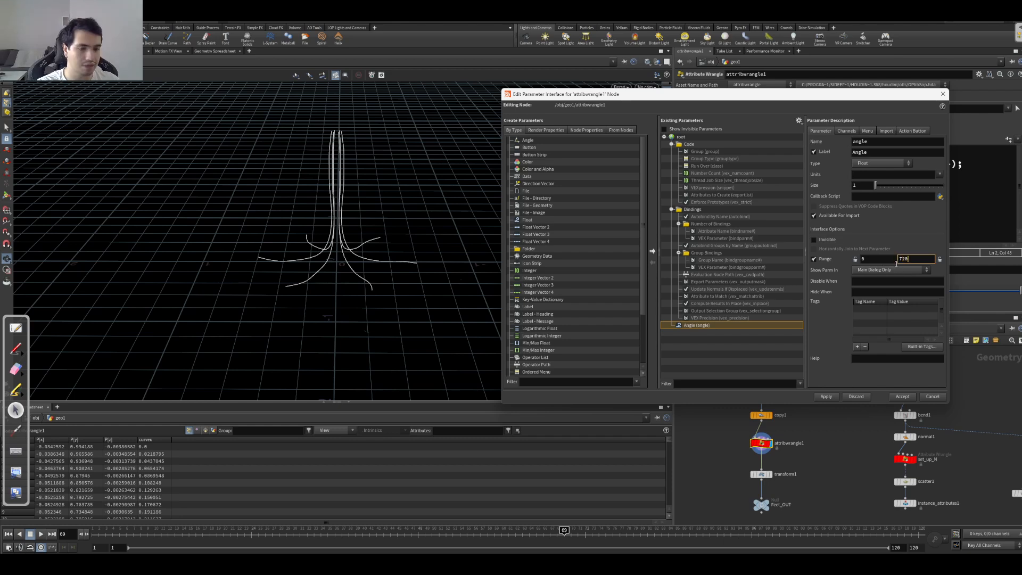
{"action": "left_click", "coordinate": [825, 396]}
{"action": "left_click", "coordinate": [902, 396]}
Step: Try the rotation across the extended Angle range and return Angle to 0
{"action": "left_click_drag", "start_coordinate": [773, 295], "coordinate": [752, 307]}
{"action": "left_click_drag", "start_coordinate": [908, 296], "coordinate": [970, 295]}
{"action": "left_click_drag", "start_coordinate": [790, 302], "coordinate": [768, 299]}
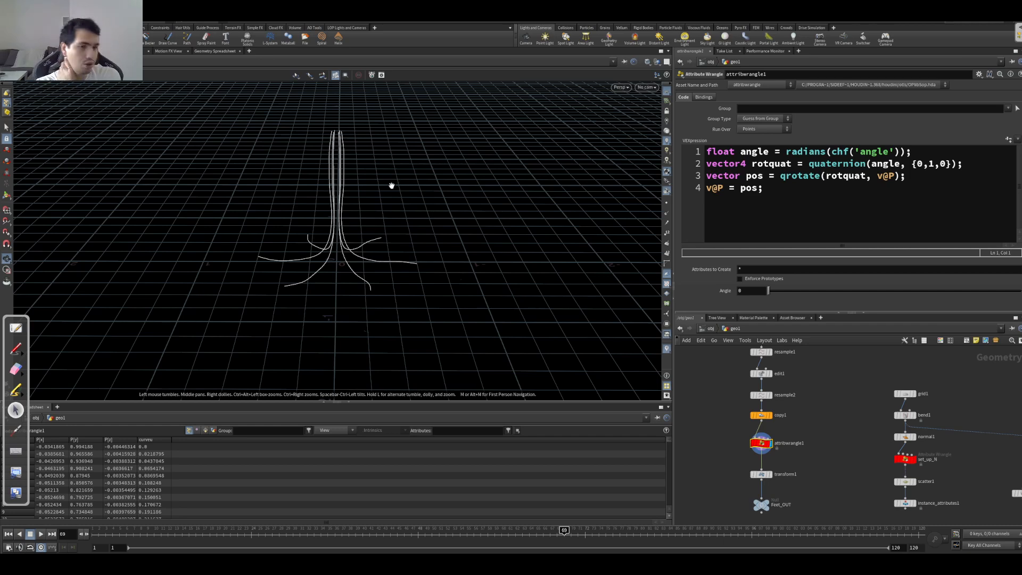
Step: Compare the resample2 and attribwrangle1 outputs, and visualize the curveu point attribute from the wrangle's node info
{"action": "left_click", "coordinate": [770, 394]}
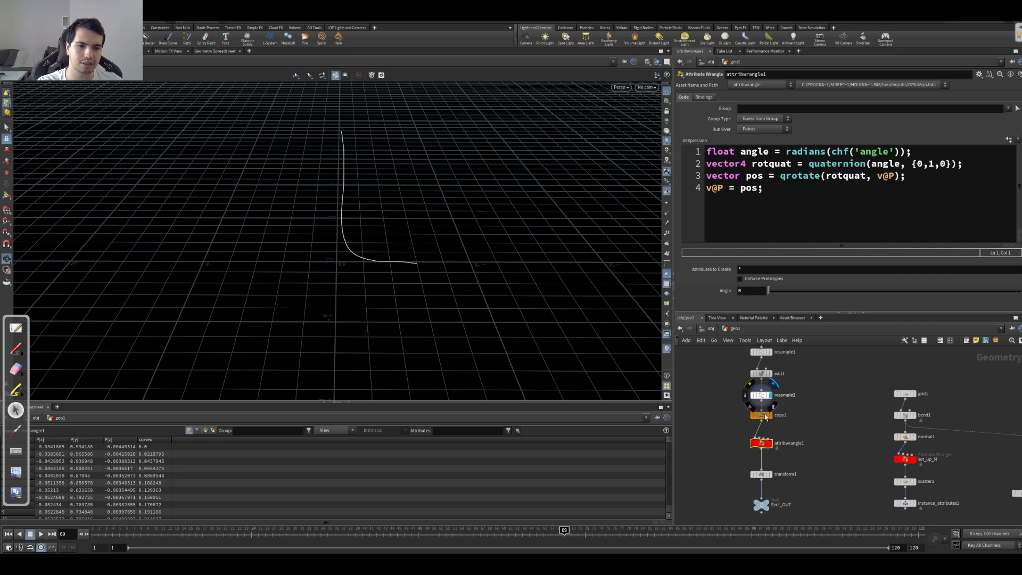
{"action": "left_click", "coordinate": [770, 443]}
{"action": "left_click", "coordinate": [745, 443]}
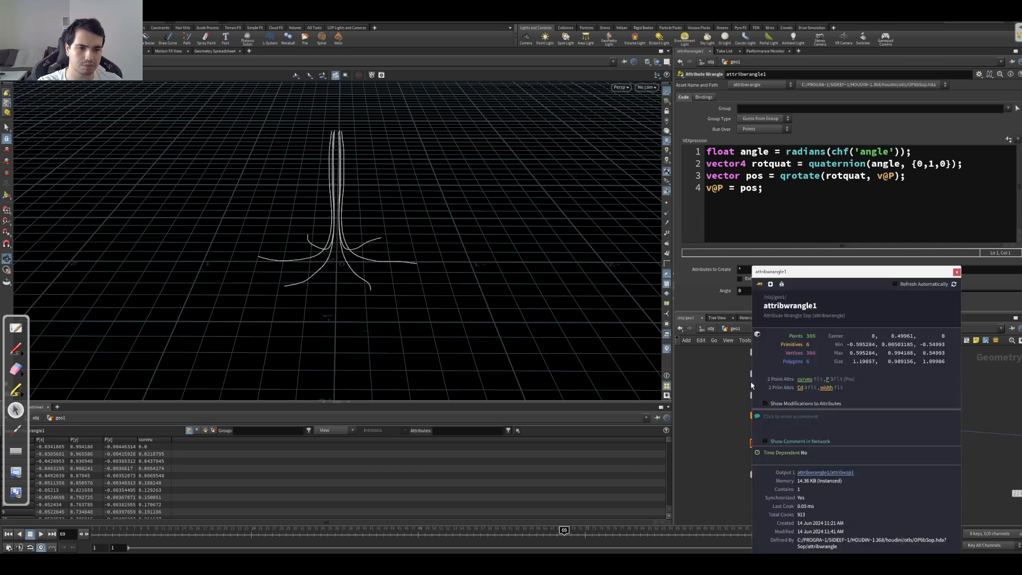
{"action": "left_click", "coordinate": [804, 379]}
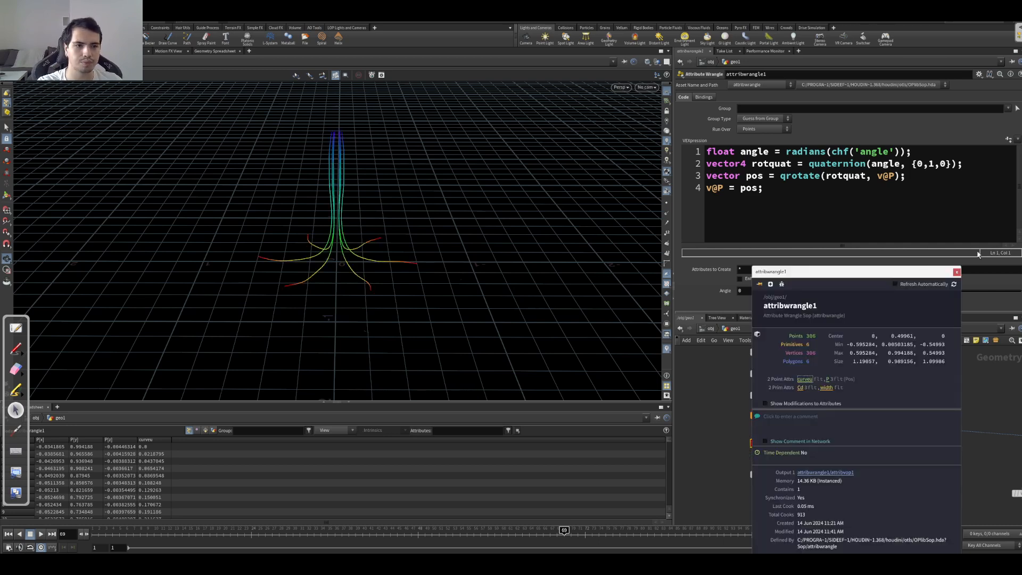
{"action": "left_click", "coordinate": [957, 272]}
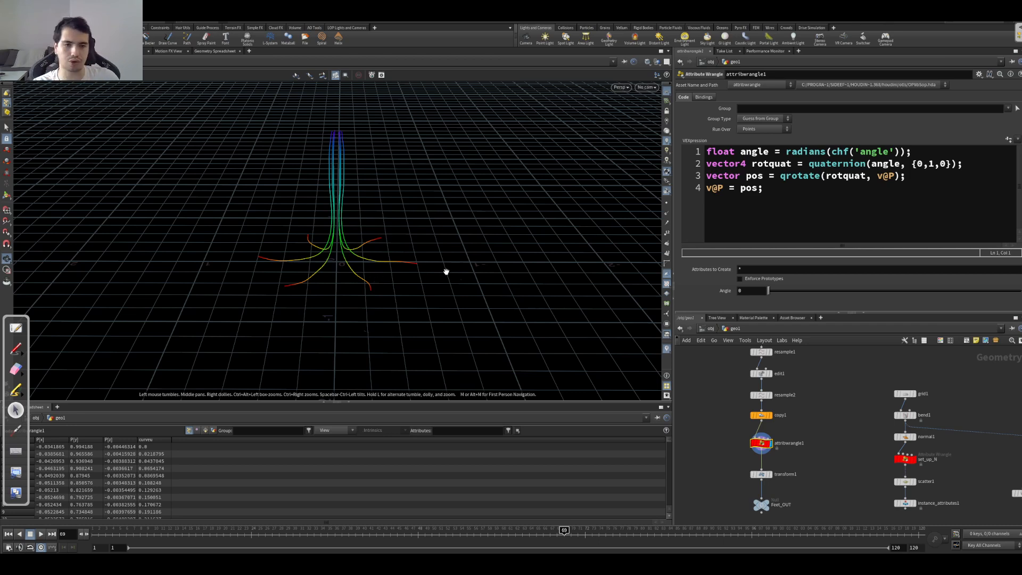
Step: Insert a second line, angle *= f@curveu;, below the angle declaration
{"action": "left_click", "coordinate": [937, 152]}
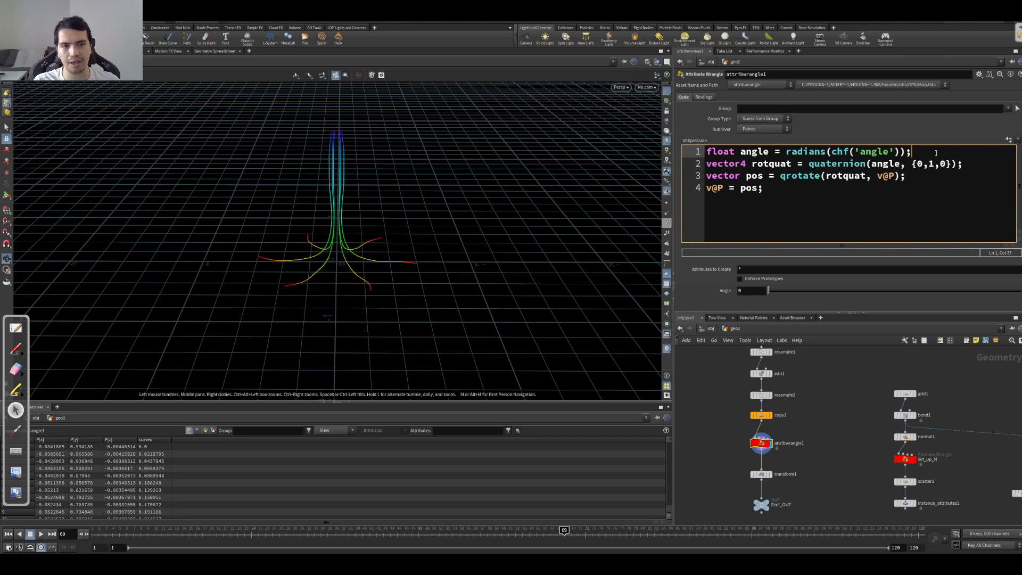
{"action": "key", "text": "Return"}
{"action": "type", "text": "an"}
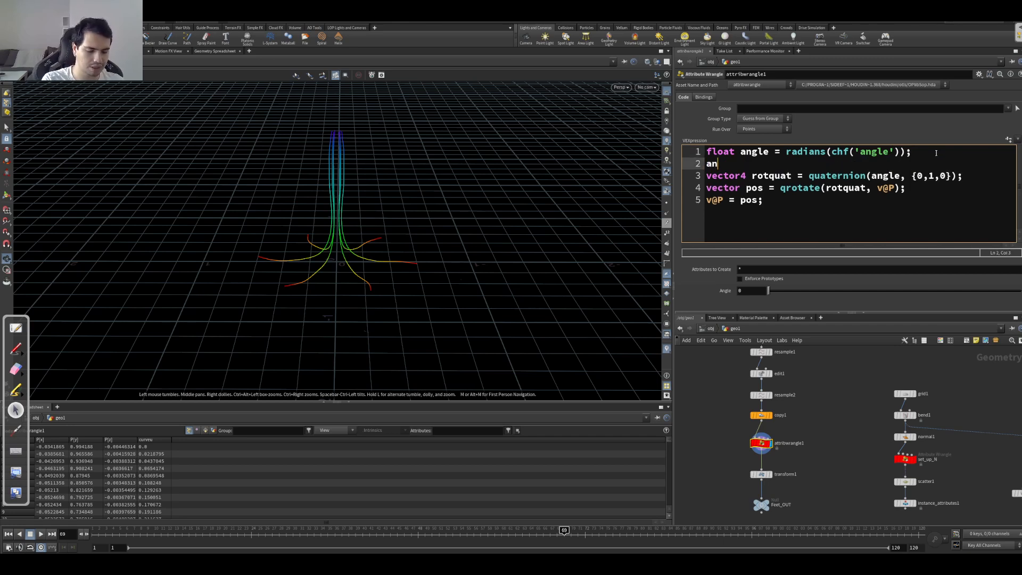
{"action": "type", "text": "gle *= f@curveu;"}
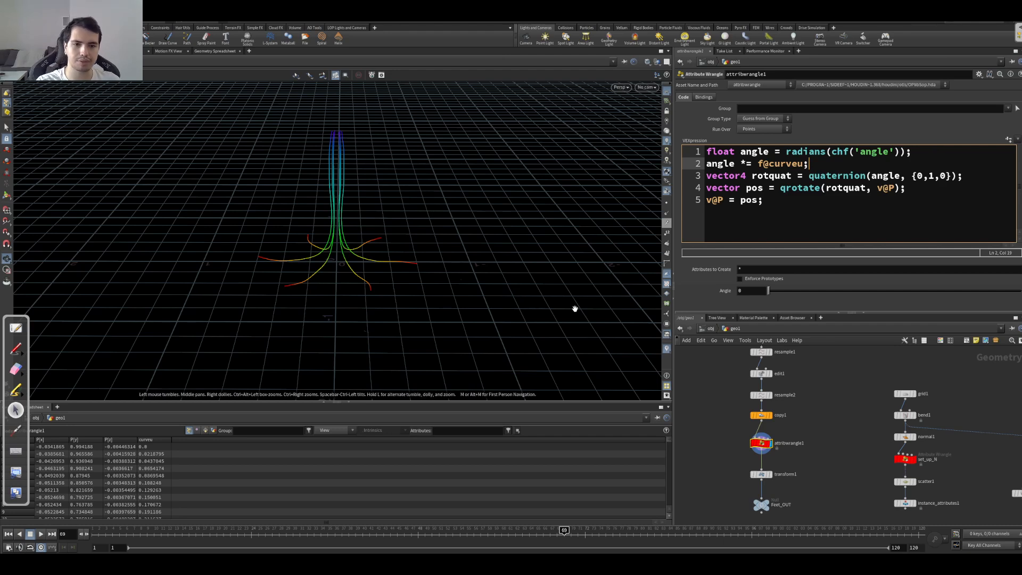
Step: Set the Angle parameter to 425 and inspect the twisted roots from different views
{"action": "left_click_drag", "start_coordinate": [768, 290], "coordinate": [1020, 285]}
{"action": "left_click_drag", "start_coordinate": [406, 285], "coordinate": [315, 260]}
{"action": "left_click_drag", "start_coordinate": [383, 265], "coordinate": [336, 269]}
{"action": "left_click_drag", "start_coordinate": [1019, 290], "coordinate": [918, 298]}
{"action": "left_click_drag", "start_coordinate": [412, 255], "coordinate": [375, 354]}
{"action": "left_click_drag", "start_coordinate": [360, 244], "coordinate": [342, 223]}
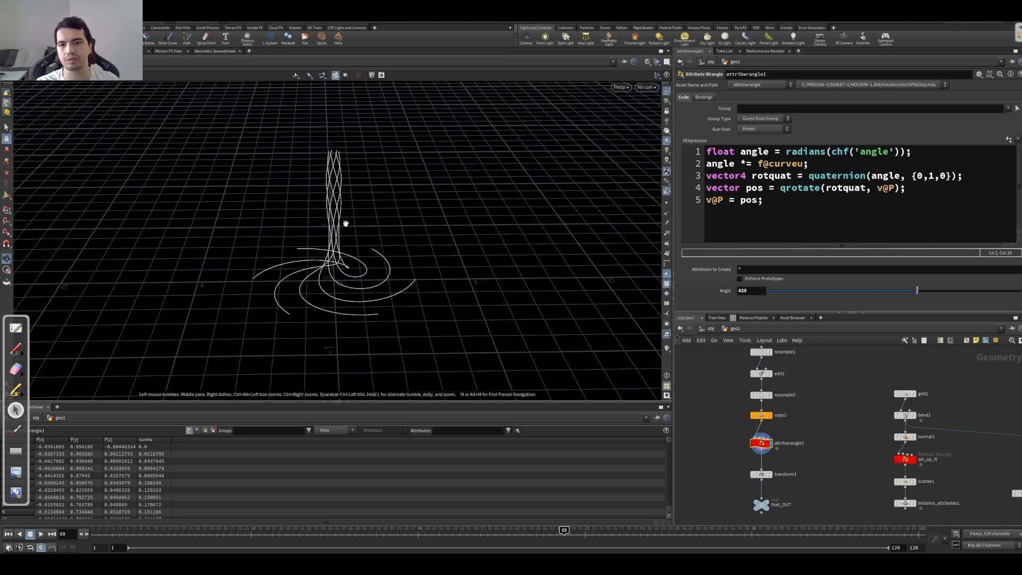
Step: Clear the angle *= f@curveu; statement from the second line of the code
{"action": "left_click", "coordinate": [828, 168]}
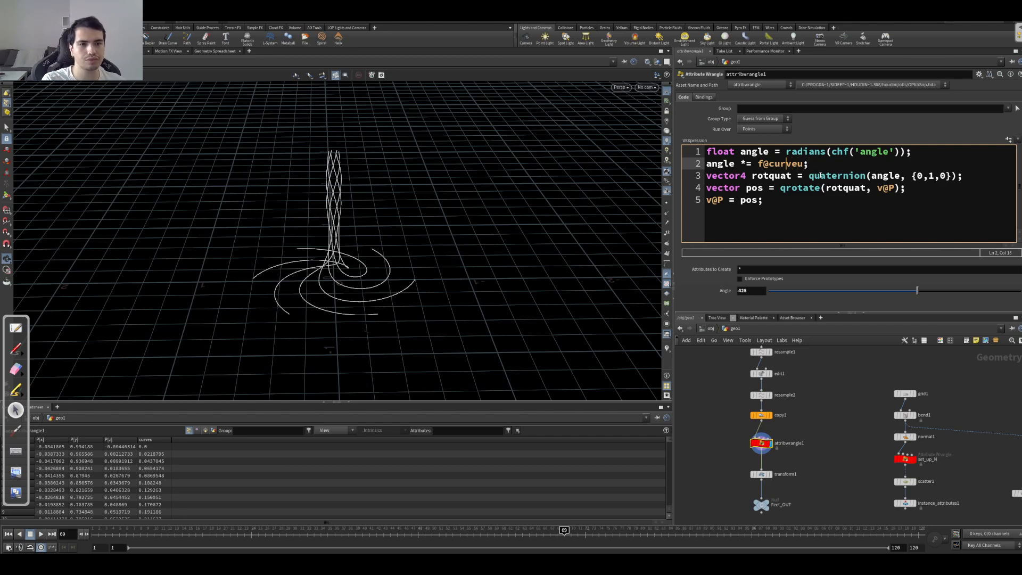
{"action": "key", "text": "Up"}
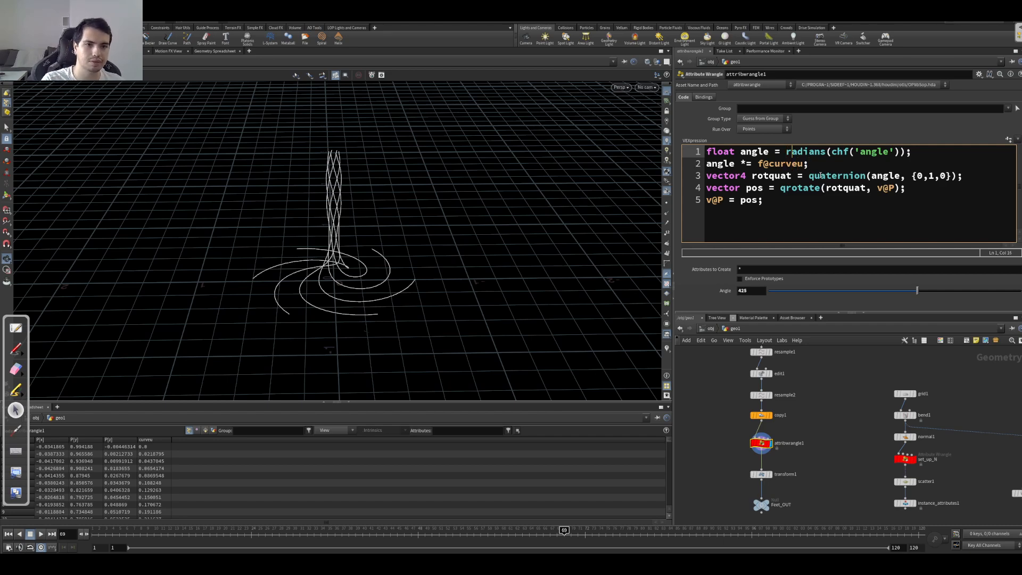
{"action": "key", "text": "Right"}
{"action": "key", "text": "Right"}
{"action": "key", "text": "Right"}
{"action": "key", "text": "Right"}
{"action": "key", "text": "Right"}
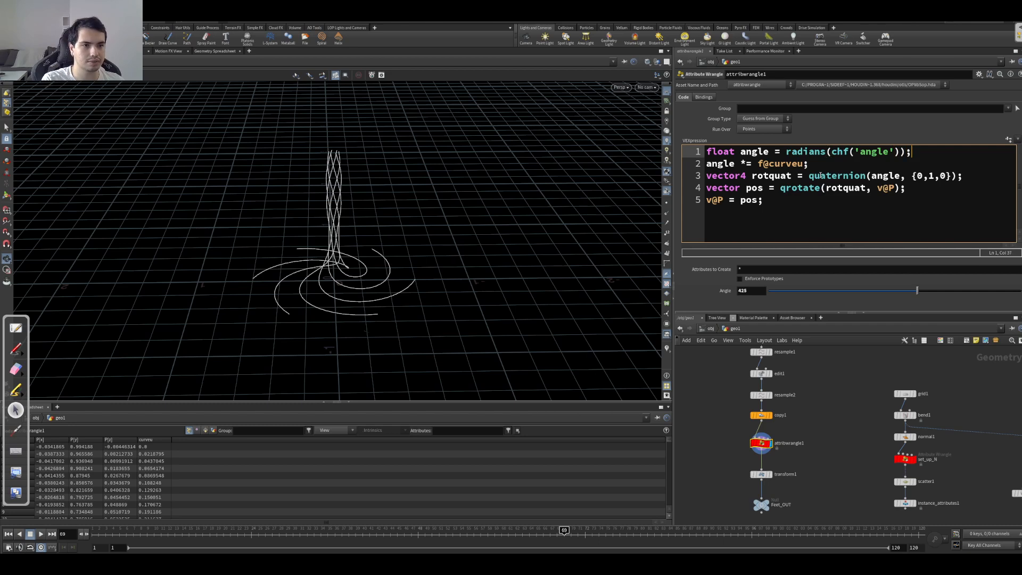
{"action": "key", "text": "Right"}
{"action": "key", "text": "Delete"}
{"action": "key", "text": "Delete"}
{"action": "key", "text": "Delete"}
{"action": "key", "text": "Delete"}
{"action": "key", "text": "Delete"}
{"action": "key", "text": "Delete"}
{"action": "key", "text": "Delete"}
{"action": "key", "text": "Delete"}
{"action": "key", "text": "Delete"}
{"action": "key", "text": "Delete"}
{"action": "key", "text": "Delete"}
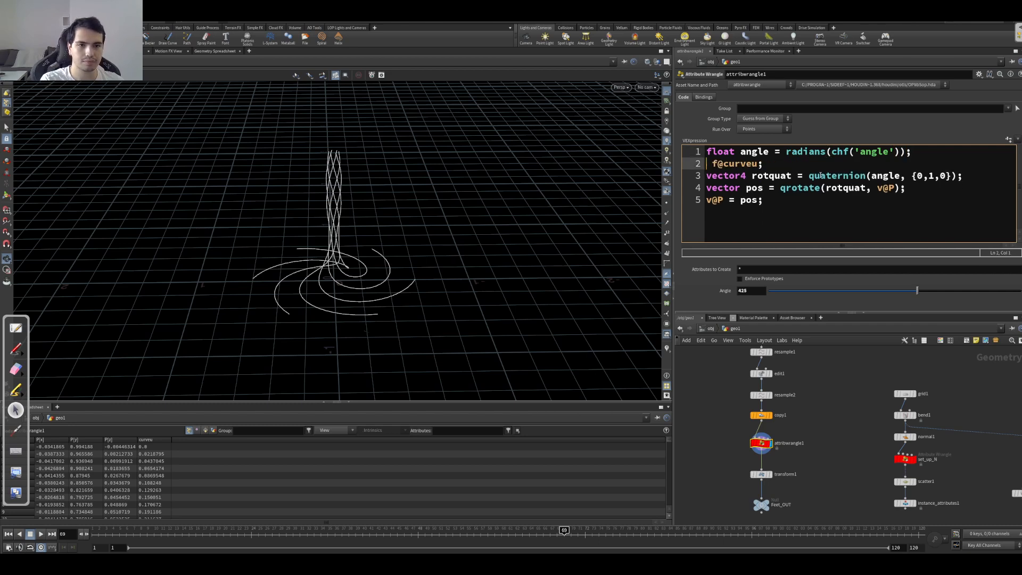
{"action": "key", "text": "Delete"}
{"action": "key", "text": "Delete"}
{"action": "key", "text": "Delete"}
{"action": "key", "text": "Delete"}
Step: Write float bias = chramp('twist_bias', f@curveu); on the second line and create its Twist Bias ramp parameter
{"action": "type", "text": "float bias"}
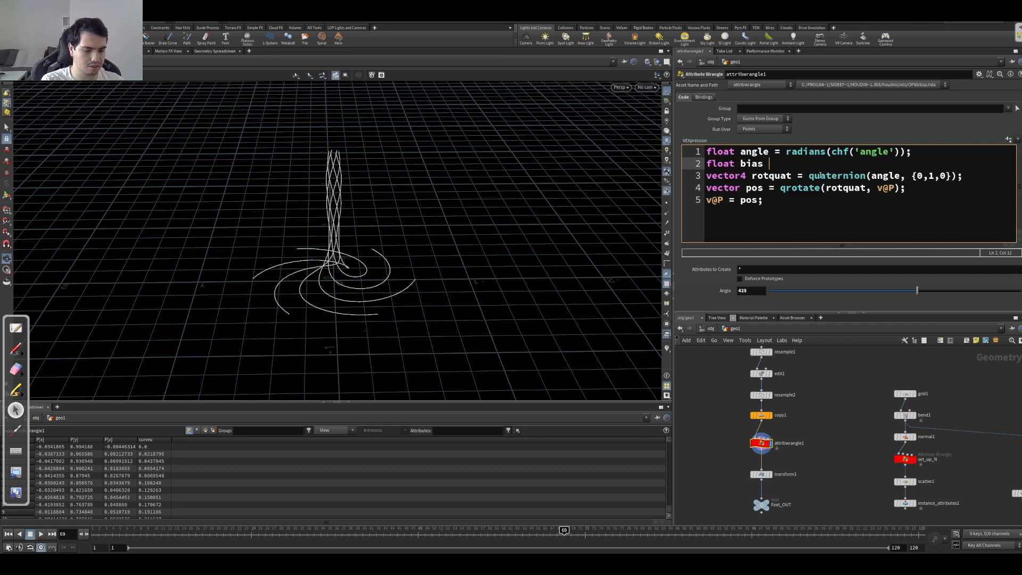
{"action": "type", "text": " = chramp('twist_bias', f@curveu);"}
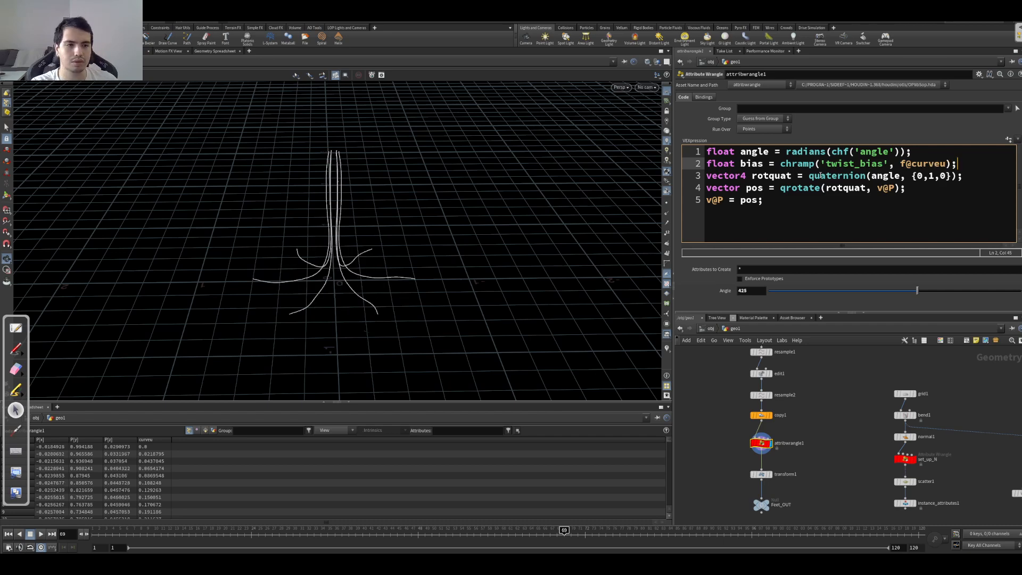
{"action": "left_click", "coordinate": [1008, 140]}
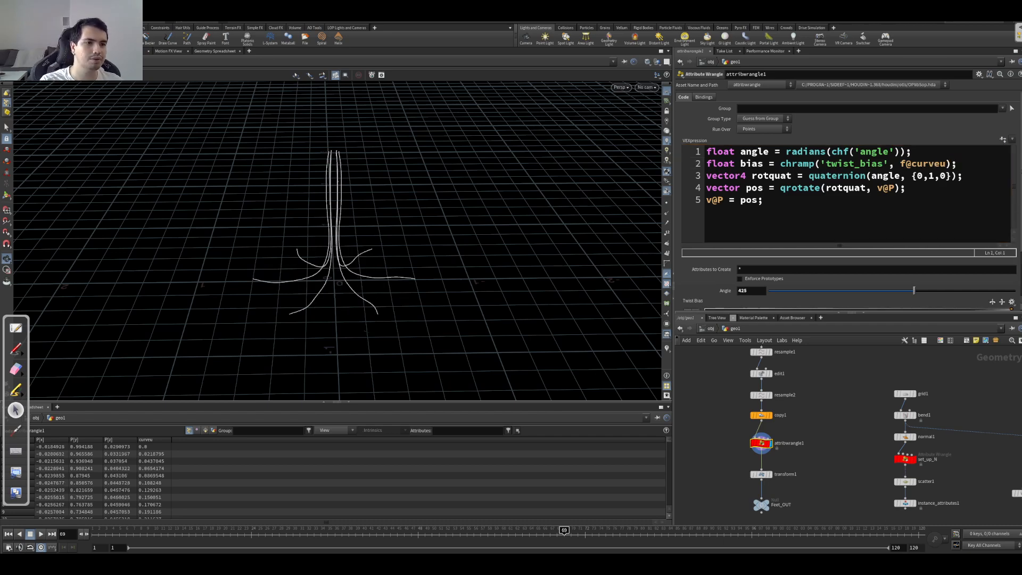
Step: Set the Angle parameter to 473 and multiply angle by bias in the quaternion call on line 3
{"action": "scroll", "coordinate": [1015, 271], "scroll_direction": "down", "scroll_amount": 3}
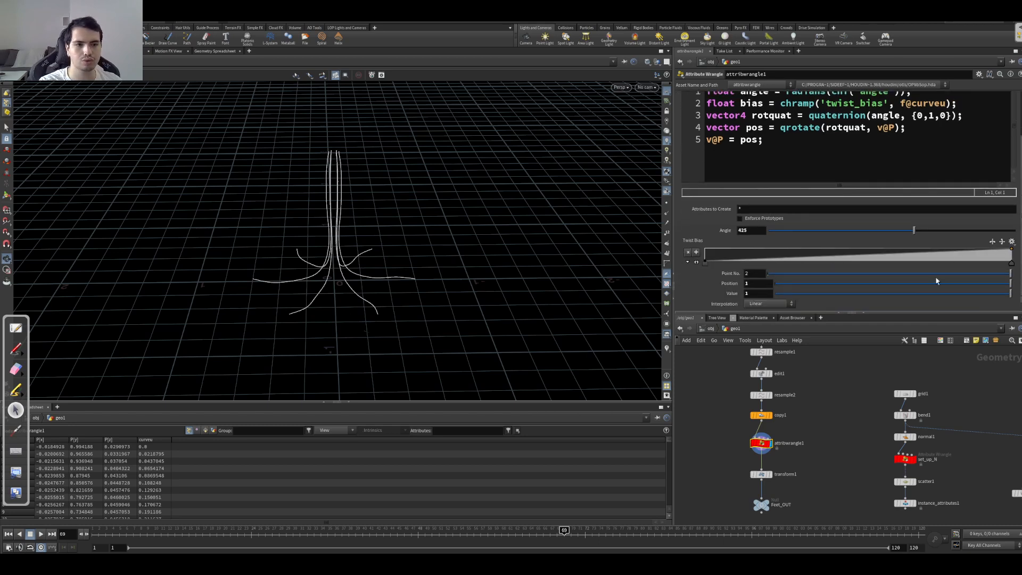
{"action": "mouse_move", "coordinate": [924, 236]}
{"action": "left_mouse_down"}
{"action": "mouse_move", "coordinate": [1012, 229]}
{"action": "mouse_move", "coordinate": [809, 229]}
{"action": "mouse_move", "coordinate": [999, 226]}
{"action": "mouse_move", "coordinate": [867, 229]}
{"action": "mouse_move", "coordinate": [932, 230]}
{"action": "left_mouse_up"}
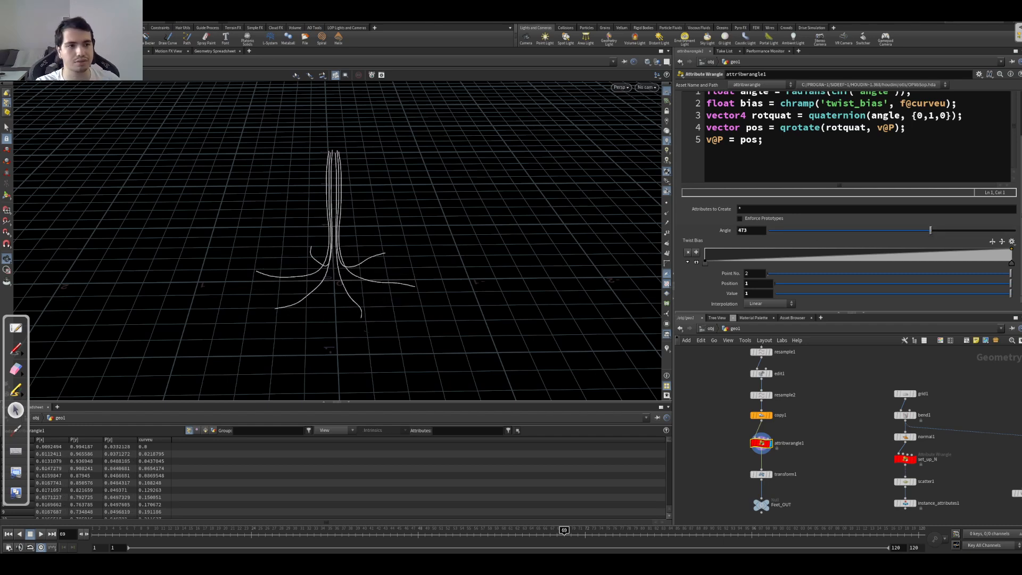
{"action": "scroll", "coordinate": [1020, 161], "scroll_direction": "up", "scroll_amount": 3}
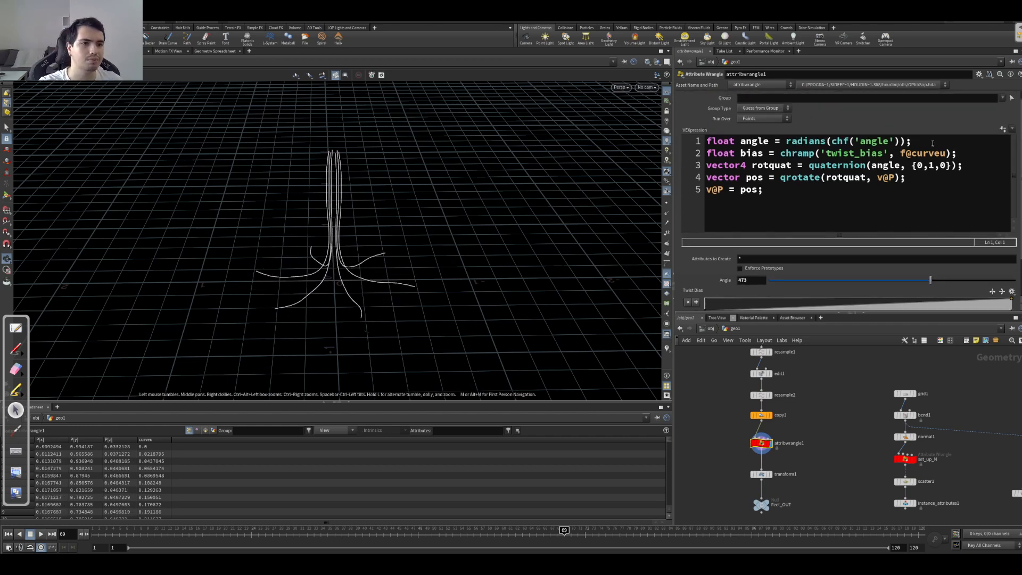
{"action": "left_click", "coordinate": [976, 152]}
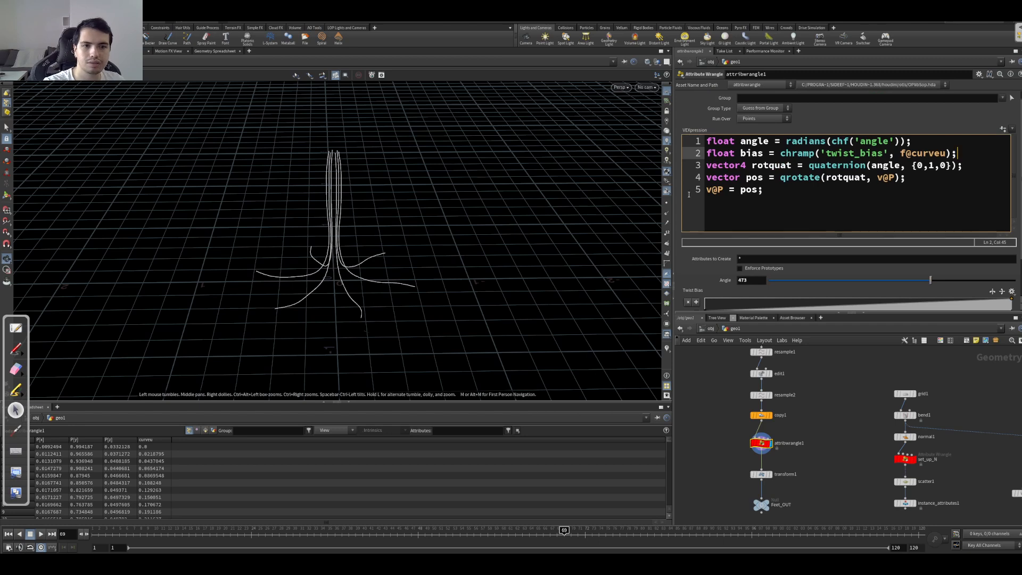
{"action": "double_click", "coordinate": [885, 165]}
{"action": "key", "text": "Right"}
{"action": "type", "text": "* bis"}
{"action": "key", "text": "BackSpace"}
{"action": "type", "text": "as"}
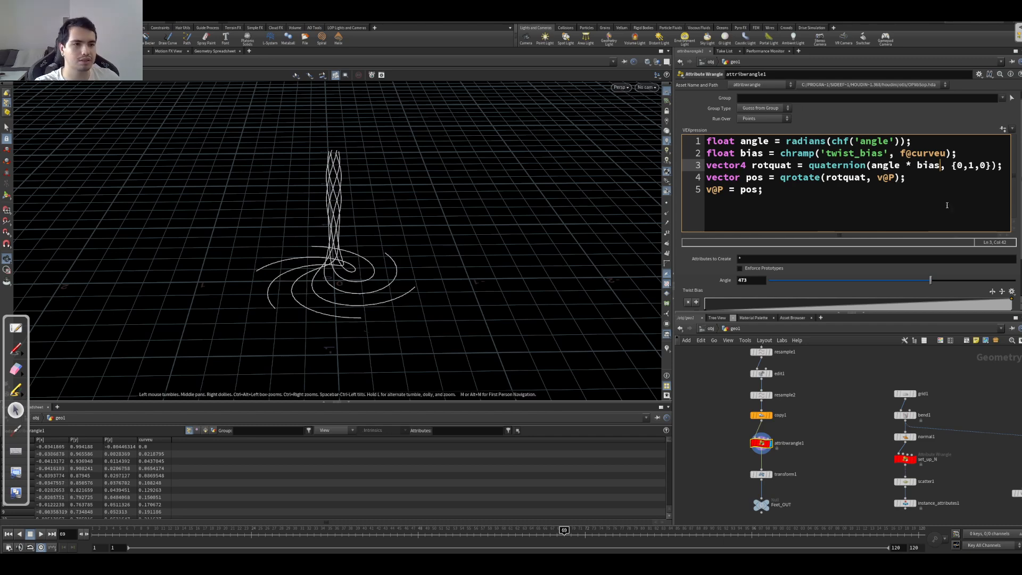
Step: Reverse the Twist Bias ramp so it falls to 0 and move its end point to a position of about 0.6
{"action": "scroll", "coordinate": [851, 266], "scroll_direction": "down", "scroll_amount": 2}
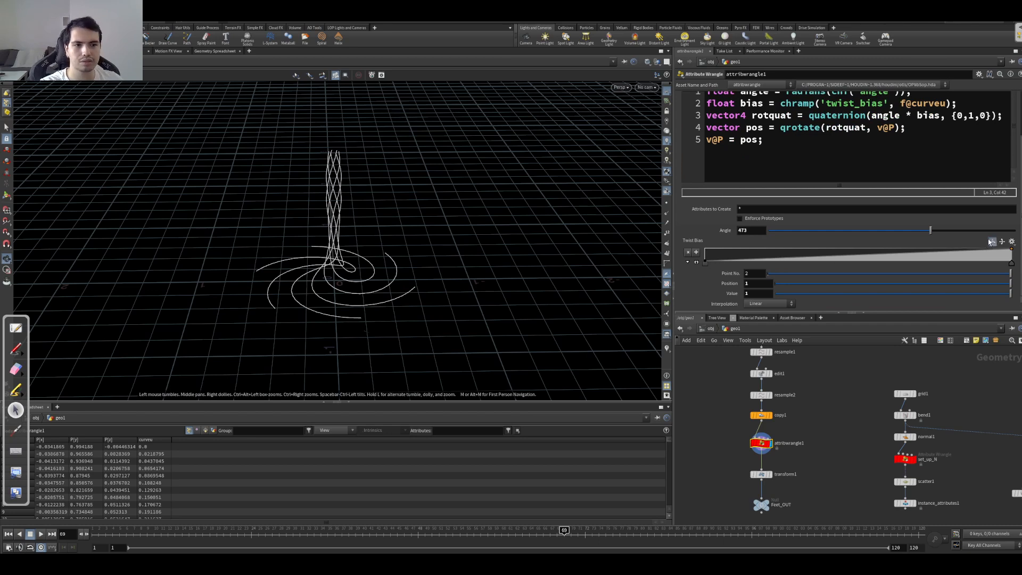
{"action": "left_click_drag", "start_coordinate": [964, 248], "coordinate": [940, 261]}
{"action": "left_click_drag", "start_coordinate": [1011, 264], "coordinate": [890, 266]}
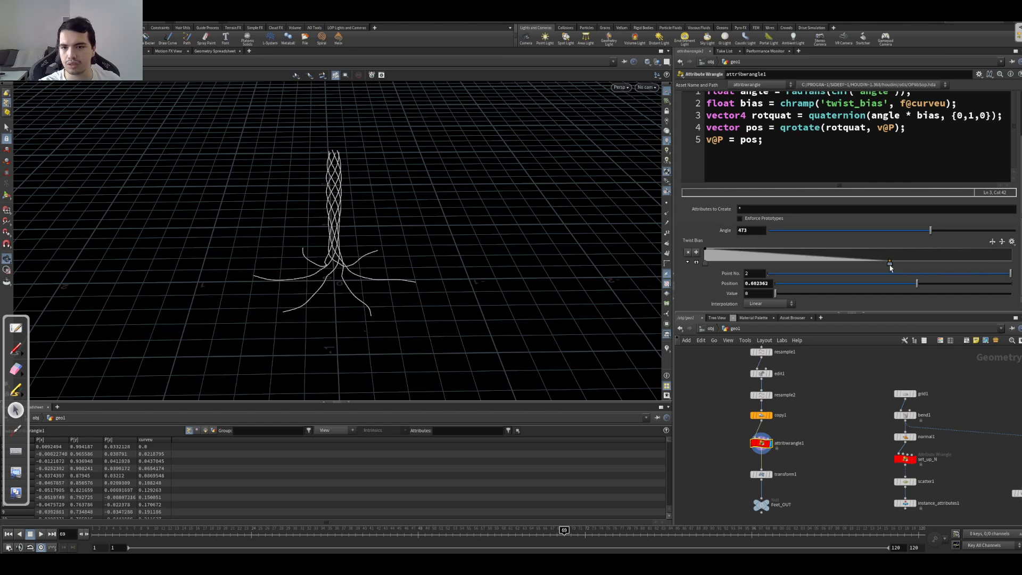
{"action": "left_click_drag", "start_coordinate": [315, 267], "coordinate": [289, 254], "text": "alt"}
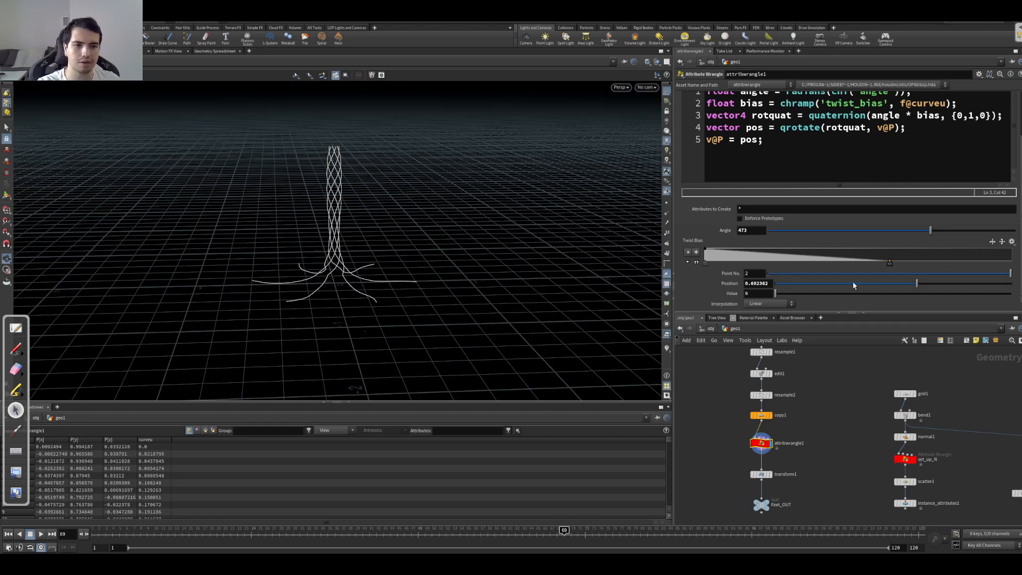
Step: Try different values on the start and end points of the Twist Bias ramp and compare the root twist
{"action": "left_click_drag", "start_coordinate": [778, 297], "coordinate": [826, 297]}
{"action": "left_click_drag", "start_coordinate": [459, 280], "coordinate": [429, 319], "text": "alt"}
{"action": "left_click_drag", "start_coordinate": [802, 294], "coordinate": [748, 296]}
{"action": "left_click", "coordinate": [708, 262]}
{"action": "left_click_drag", "start_coordinate": [805, 293], "coordinate": [1019, 294]}
Step: Put the Twist Bias ramp's end point at position 1 with value 1, and set the Angle to 484
{"action": "left_click_drag", "start_coordinate": [890, 263], "coordinate": [1012, 263]}
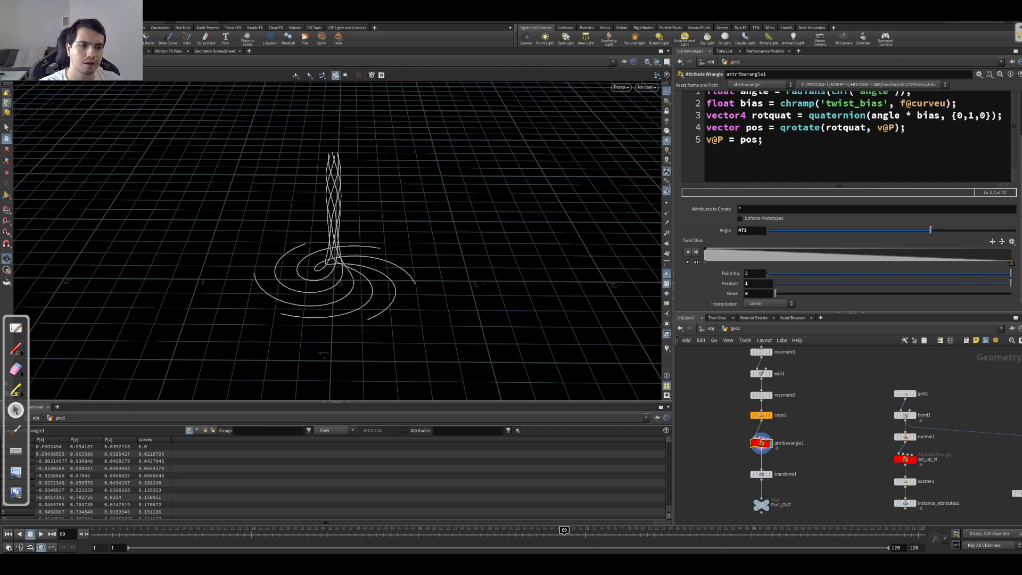
{"action": "left_click_drag", "start_coordinate": [938, 294], "coordinate": [1020, 296]}
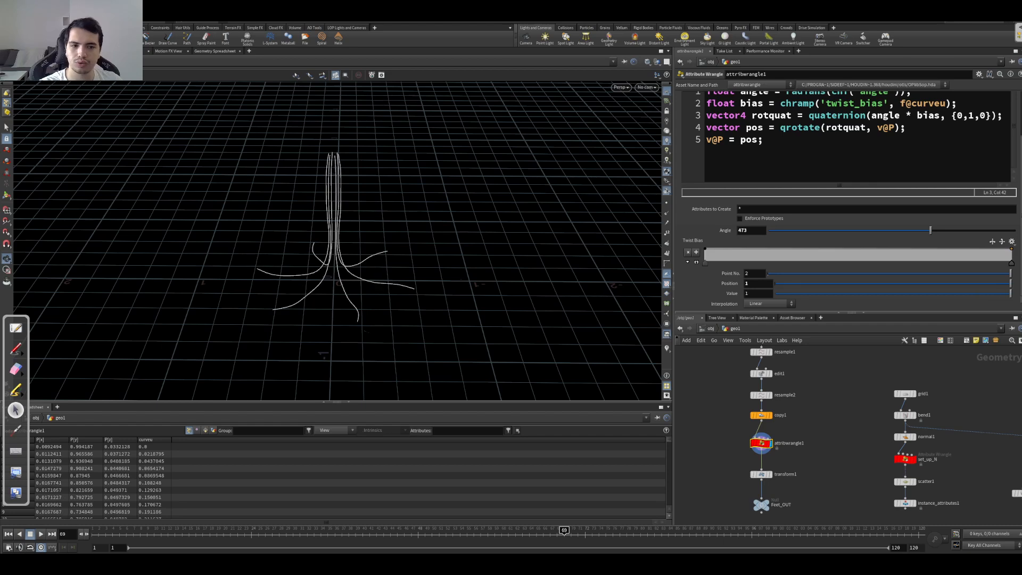
{"action": "left_click_drag", "start_coordinate": [939, 234], "coordinate": [935, 230]}
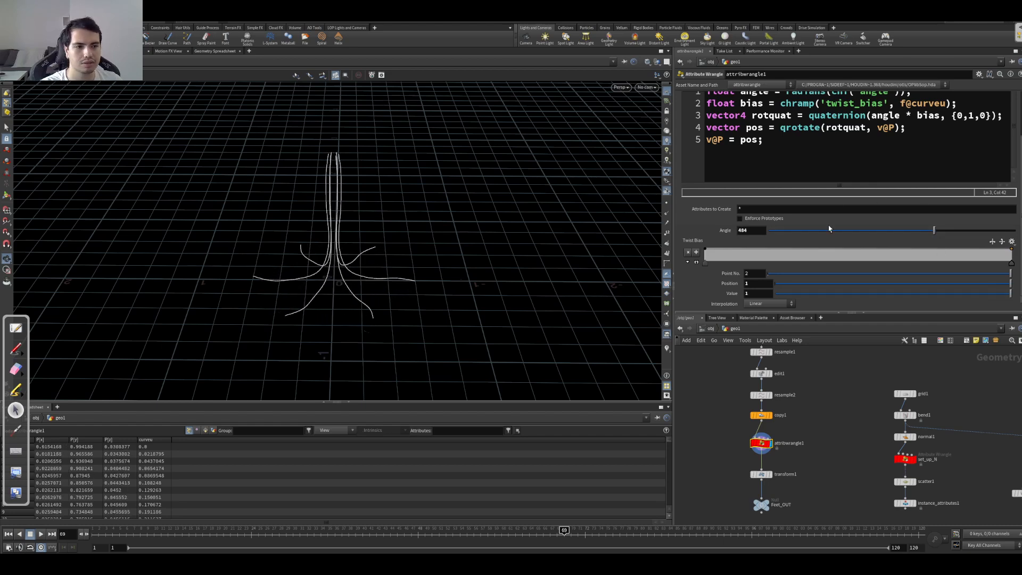
Step: Lower the Twist Bias ramp's end point to value 0 and inspect the twisted roots from several views
{"action": "left_click_drag", "start_coordinate": [993, 292], "coordinate": [767, 294]}
{"action": "left_click_drag", "start_coordinate": [238, 284], "coordinate": [288, 255]}
{"action": "mouse_move", "coordinate": [1015, 266]}
{"action": "left_mouse_down"}
{"action": "mouse_move", "coordinate": [893, 271]}
{"action": "mouse_move", "coordinate": [1014, 267]}
{"action": "left_mouse_up"}
{"action": "left_click_drag", "start_coordinate": [335, 324], "coordinate": [412, 291]}
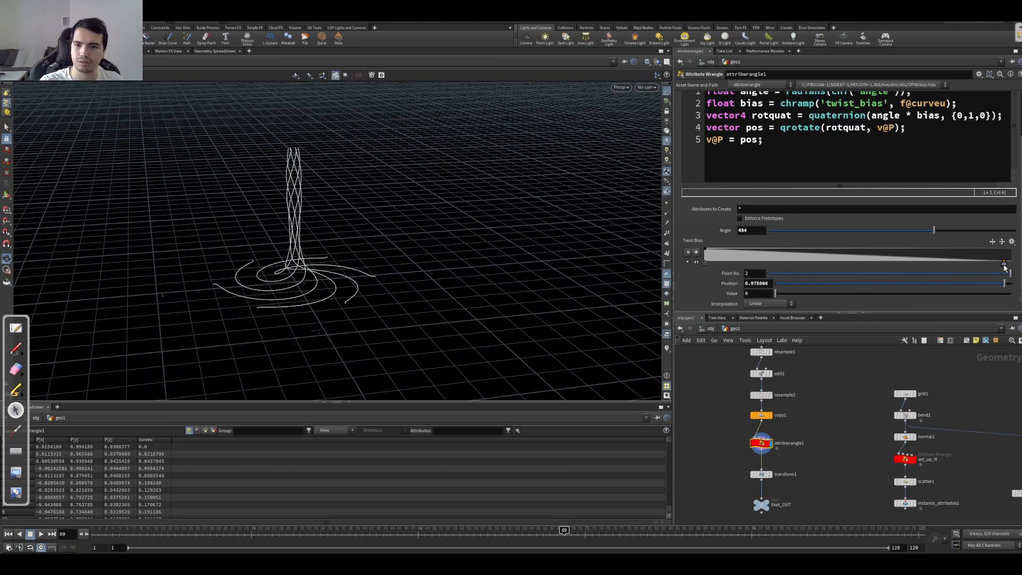
{"action": "scroll", "coordinate": [176, 237], "scroll_direction": "down", "scroll_amount": 5}
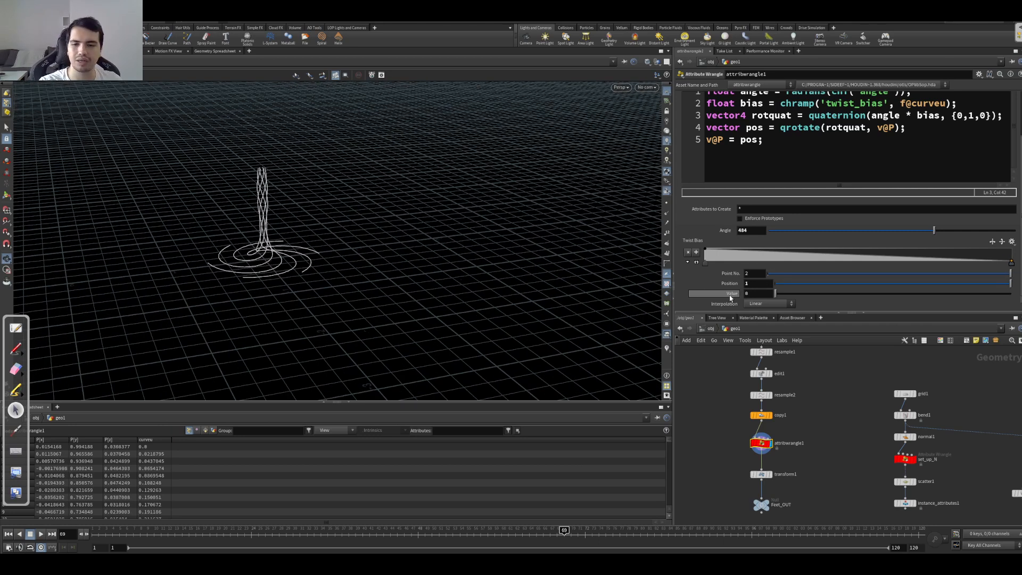
Step: Set the Angle to 574 and make the Twist Bias ramp rise to value 1 at its end point
{"action": "left_click_drag", "start_coordinate": [936, 236], "coordinate": [961, 250]}
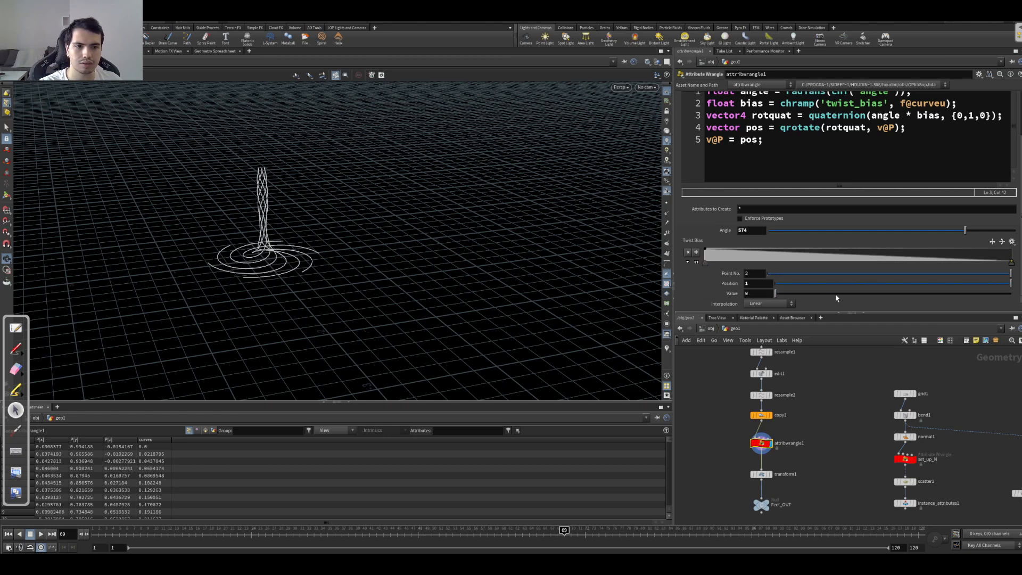
{"action": "left_click", "coordinate": [705, 262]}
{"action": "left_click_drag", "start_coordinate": [775, 293], "coordinate": [1013, 293]}
{"action": "left_click", "coordinate": [1012, 263]}
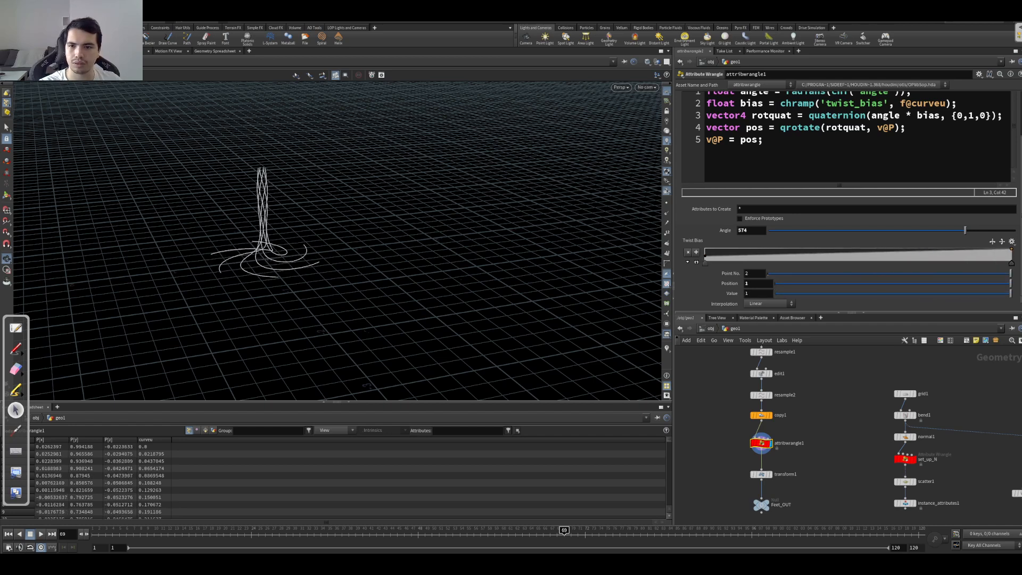
{"action": "left_click_drag", "start_coordinate": [426, 255], "coordinate": [264, 269]}
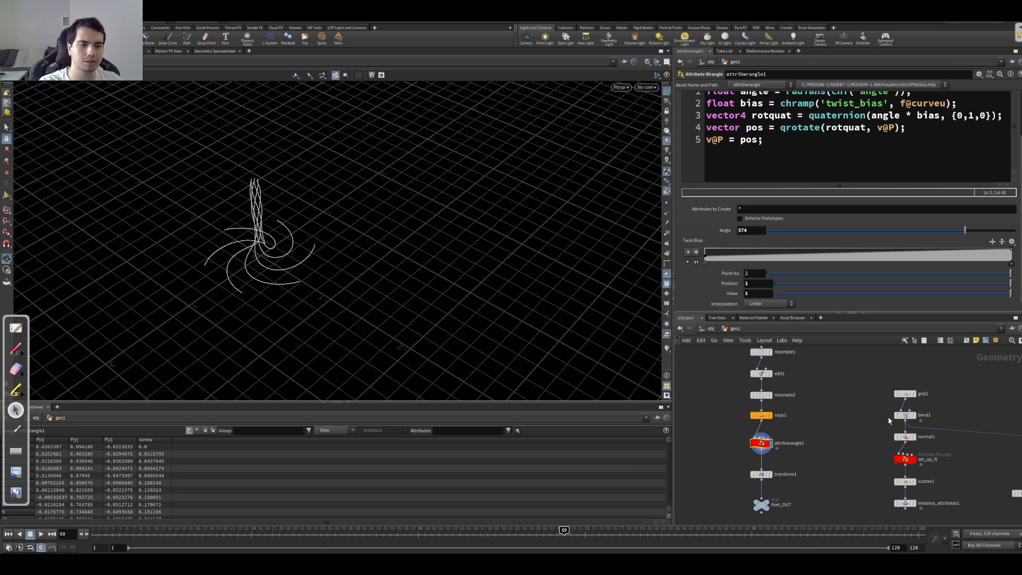
Step: Display the Feet_OUT node and inspect the stretched root geometry in the viewport
{"action": "middle_click_drag", "start_coordinate": [888, 416], "coordinate": [880, 381]}
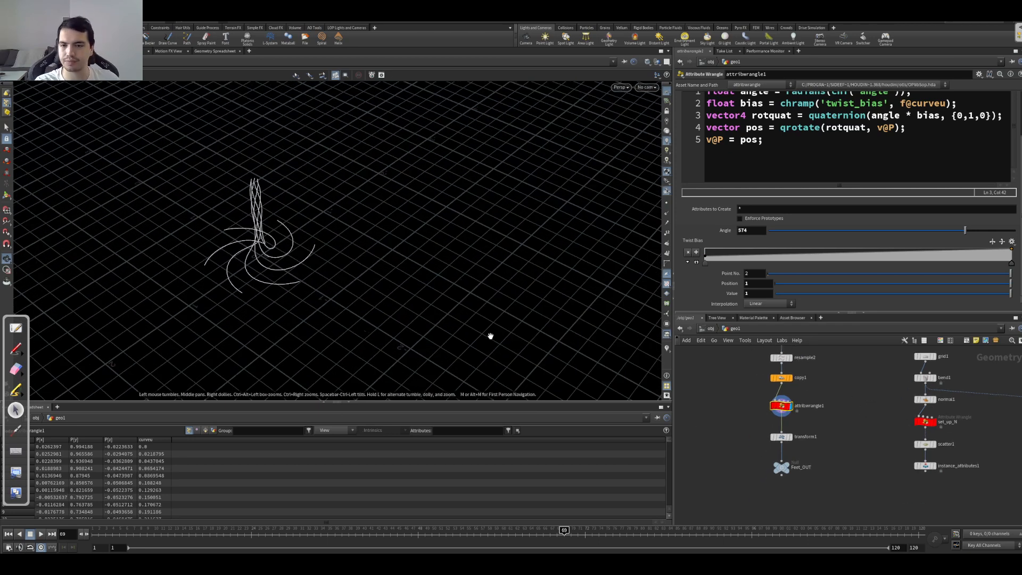
{"action": "left_click_drag", "start_coordinate": [406, 282], "coordinate": [378, 192]}
{"action": "left_click", "coordinate": [779, 467]}
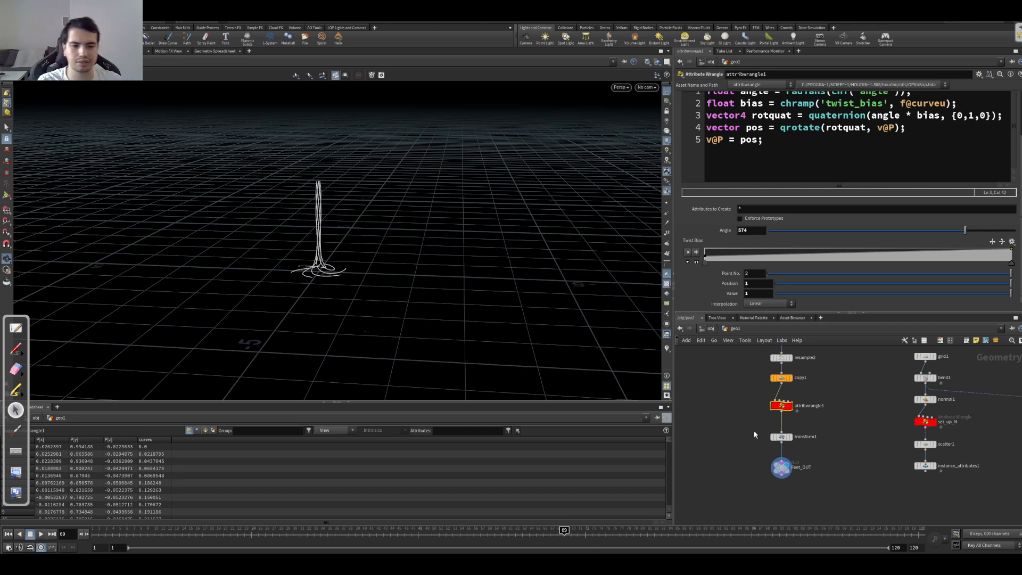
{"action": "scroll", "coordinate": [829, 425], "scroll_direction": "down", "scroll_amount": 5}
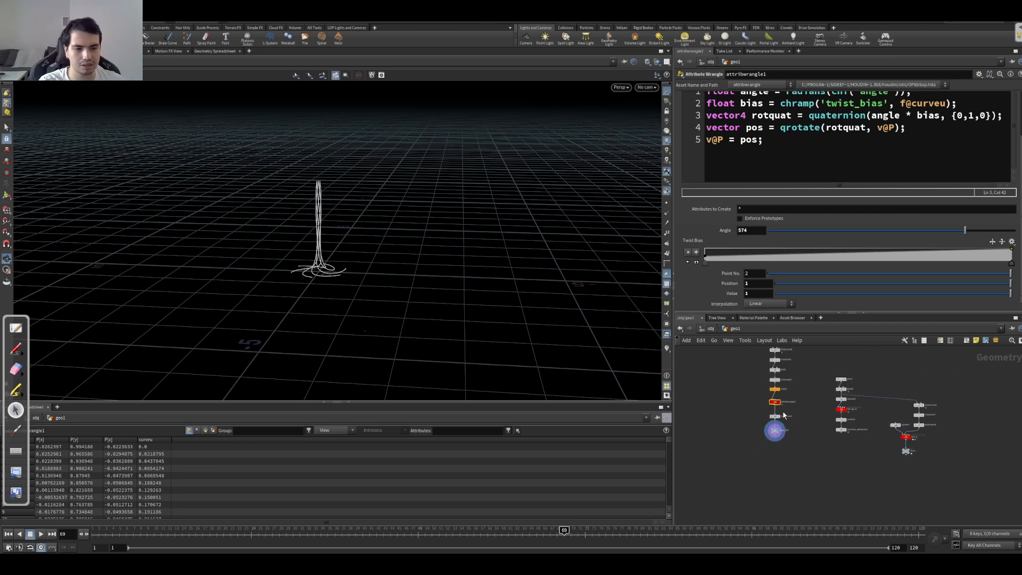
{"action": "scroll", "coordinate": [763, 428], "scroll_direction": "up", "scroll_amount": 5}
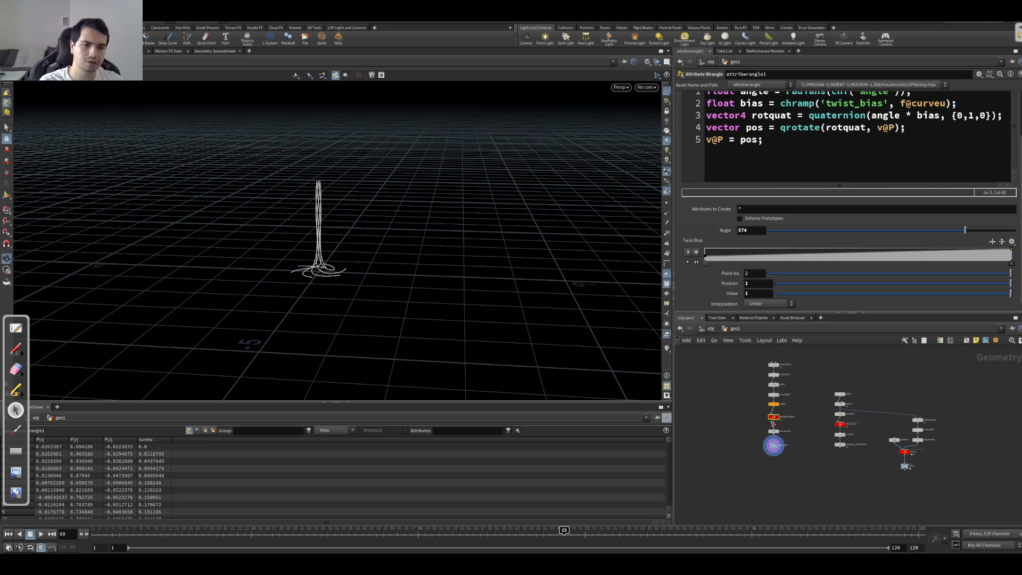
Step: Bypass the transform1 node and open its parameters to examine the vertical scale applied to the roots
{"action": "left_click", "coordinate": [805, 444]}
{"action": "left_click_drag", "start_coordinate": [313, 253], "coordinate": [300, 244]}
{"action": "left_click", "coordinate": [803, 442]}
{"action": "middle_click_drag", "start_coordinate": [939, 431], "coordinate": [872, 430]}
{"action": "scroll", "coordinate": [871, 428], "scroll_direction": "down", "scroll_amount": 10}
{"action": "middle_click_drag", "start_coordinate": [817, 449], "coordinate": [762, 456]}
{"action": "scroll", "coordinate": [831, 454], "scroll_direction": "up", "scroll_amount": 6}
{"action": "middle_click_drag", "start_coordinate": [800, 420], "coordinate": [847, 493]}
{"action": "scroll", "coordinate": [823, 366], "scroll_direction": "up", "scroll_amount": 4}
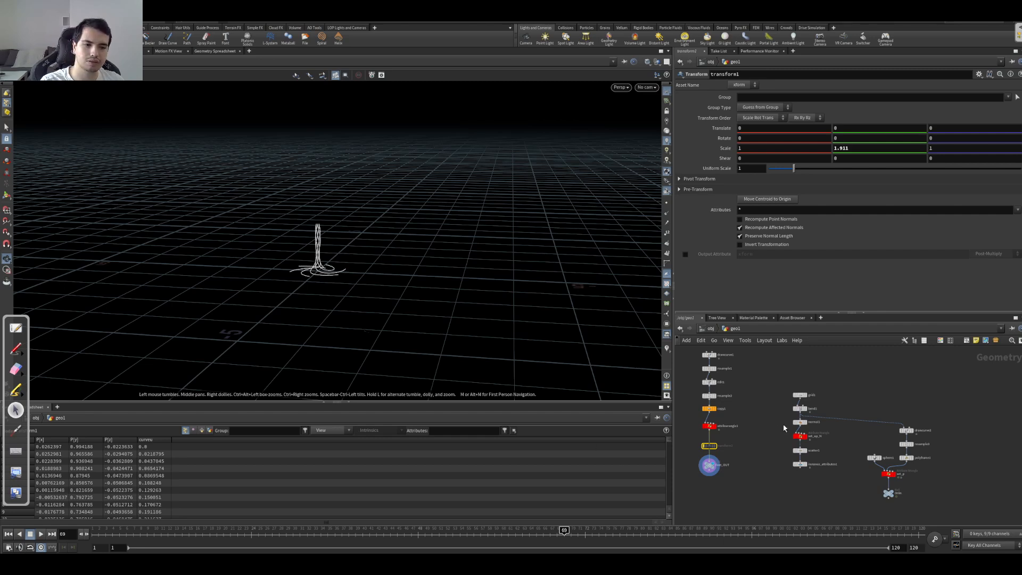
Step: Display the grid1 node and inspect the flat ground grid
{"action": "left_click", "coordinate": [807, 394]}
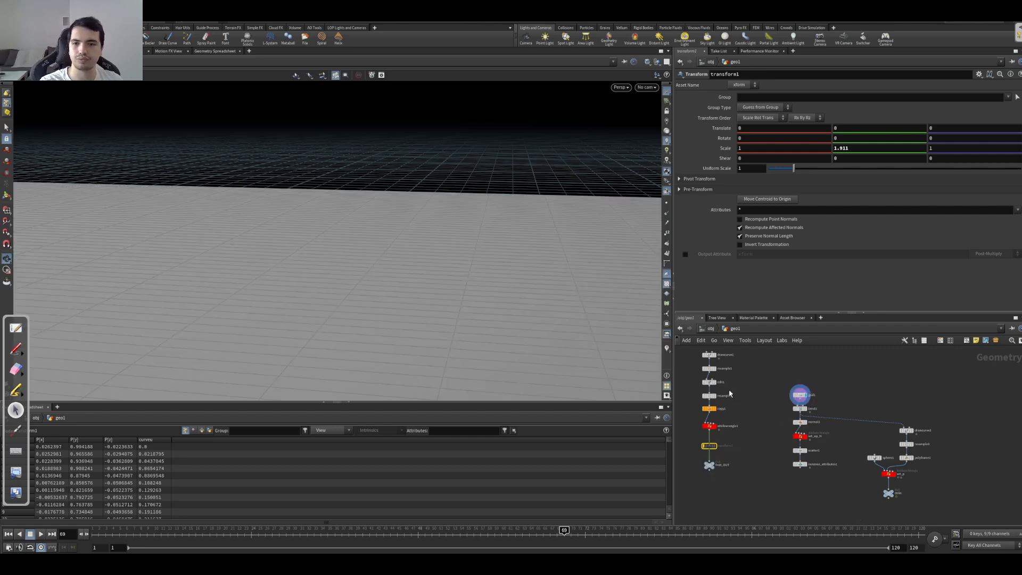
{"action": "scroll", "coordinate": [445, 260], "scroll_direction": "down", "scroll_amount": 1}
{"action": "left_click_drag", "start_coordinate": [393, 246], "coordinate": [349, 227]}
{"action": "right_click_drag", "start_coordinate": [349, 228], "coordinate": [345, 205]}
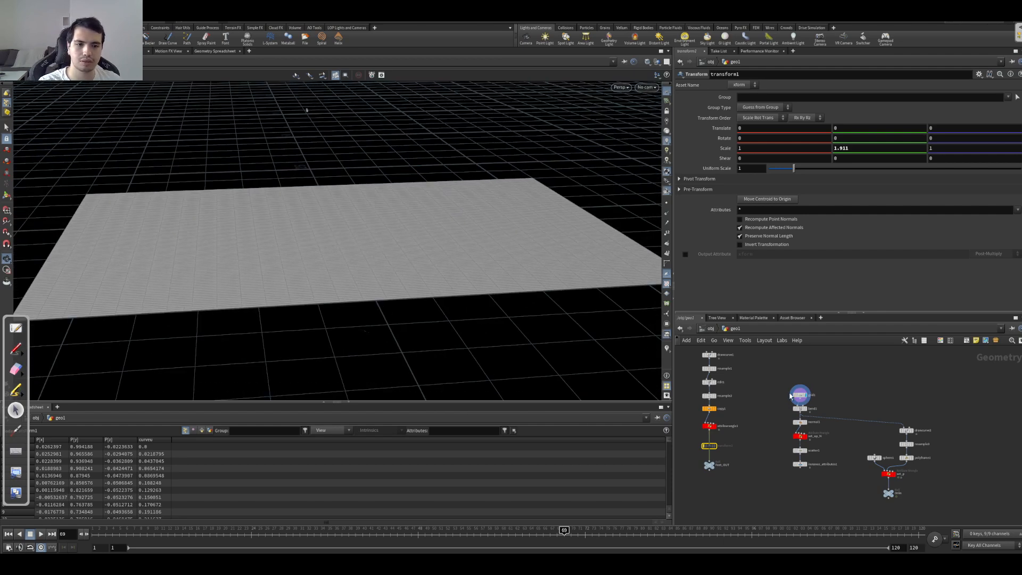
Step: Display the bend1 node and look at the curved backdrop through cam1
{"action": "left_click", "coordinate": [809, 404]}
{"action": "mouse_move", "coordinate": [527, 321]}
{"action": "left_mouse_down"}
{"action": "mouse_move", "coordinate": [488, 253]}
{"action": "mouse_move", "coordinate": [277, 229]}
{"action": "mouse_move", "coordinate": [373, 195]}
{"action": "left_mouse_up"}
{"action": "left_click", "coordinate": [646, 87]}
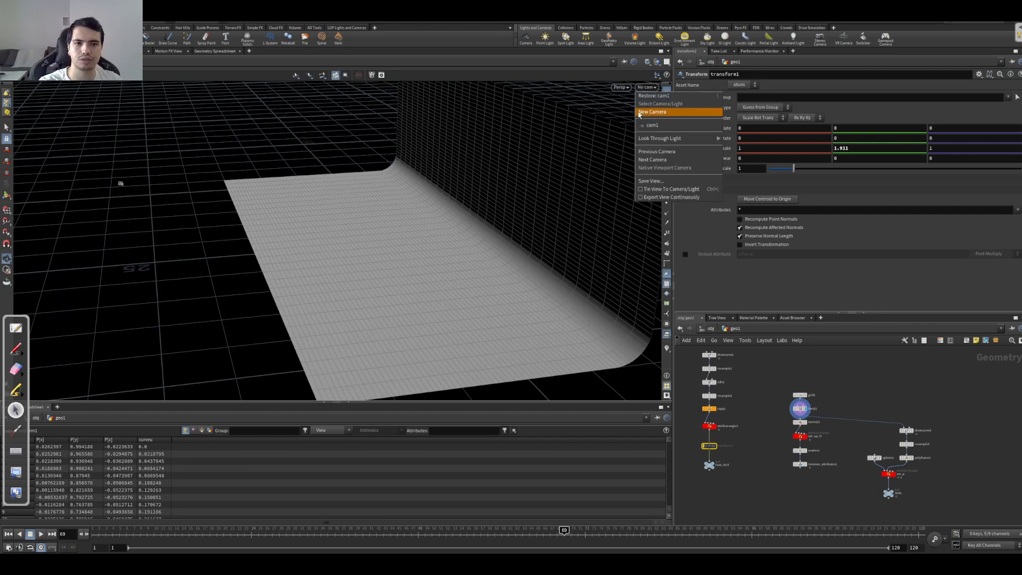
{"action": "left_click", "coordinate": [660, 128]}
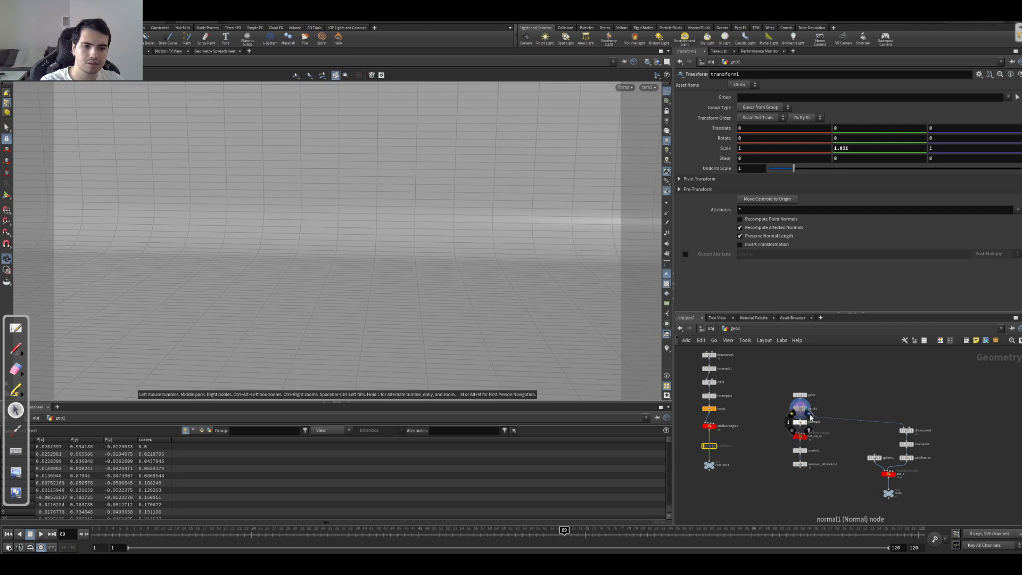
Step: Display normal1, then display and open the set_up_N wrangle to examine its code on the backdrop
{"action": "left_click", "coordinate": [809, 417]}
{"action": "middle_click_drag", "start_coordinate": [768, 410], "coordinate": [759, 384]}
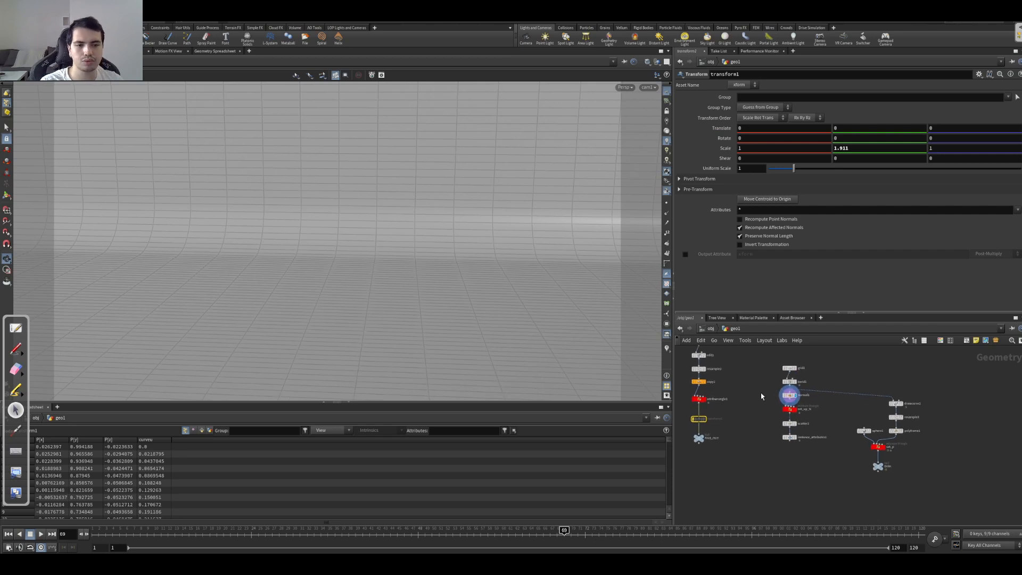
{"action": "scroll", "coordinate": [761, 394], "scroll_direction": "up", "scroll_amount": 4}
{"action": "left_click", "coordinate": [843, 407]}
{"action": "left_click", "coordinate": [831, 418]}
{"action": "left_click_drag", "start_coordinate": [600, 344], "coordinate": [335, 228]}
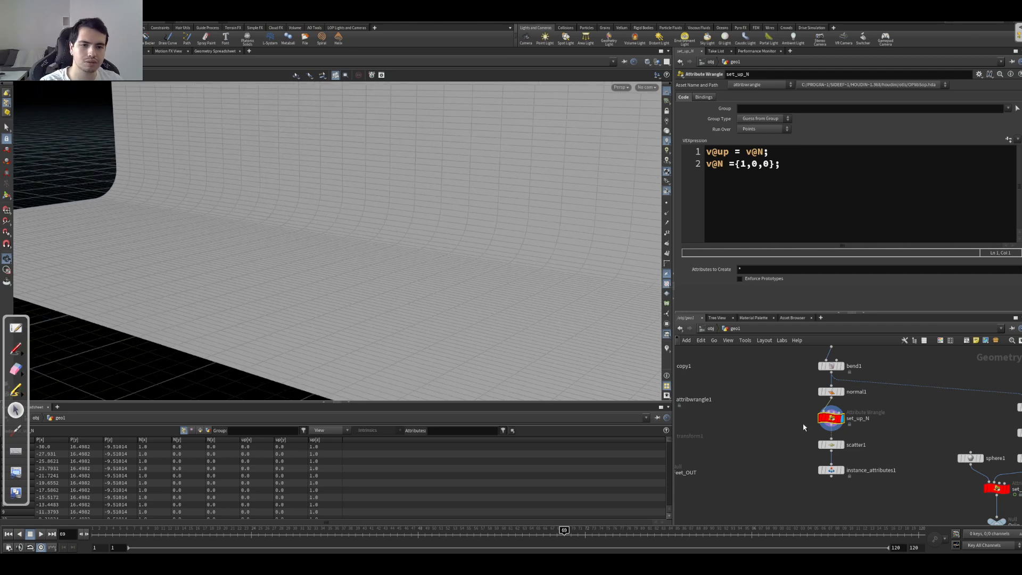
Step: Turn on the display of point normals in the viewport for the set_up_N output
{"action": "left_click", "coordinate": [666, 349]}
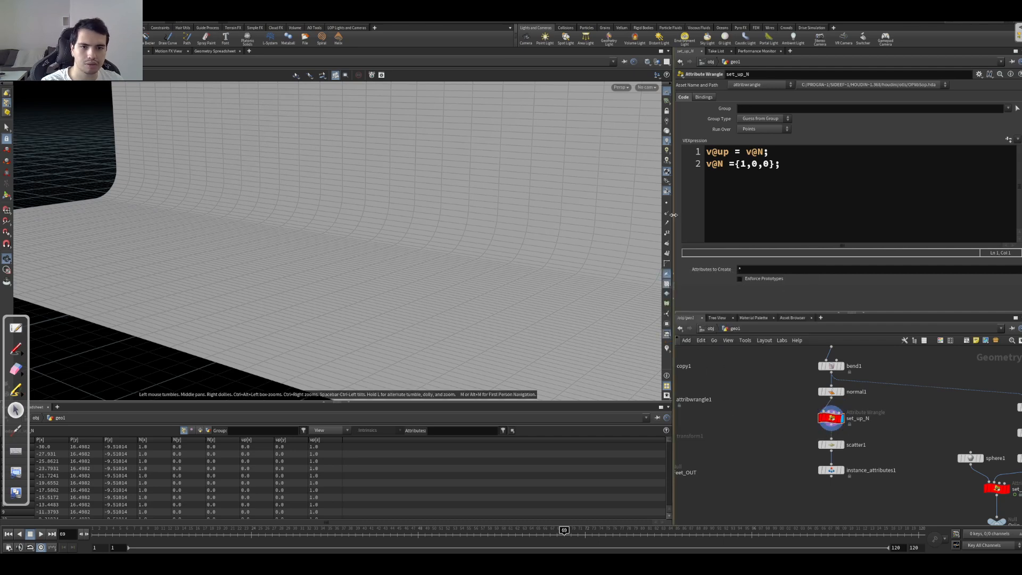
{"action": "left_click", "coordinate": [666, 213]}
{"action": "mouse_move", "coordinate": [627, 343]}
{"action": "left_mouse_down"}
{"action": "mouse_move", "coordinate": [100, 167]}
{"action": "mouse_move", "coordinate": [571, 304]}
{"action": "mouse_move", "coordinate": [382, 257]}
{"action": "mouse_move", "coordinate": [413, 222]}
{"action": "mouse_move", "coordinate": [438, 247]}
{"action": "mouse_move", "coordinate": [523, 253]}
{"action": "mouse_move", "coordinate": [437, 255]}
{"action": "left_mouse_up"}
{"action": "key", "text": "w"}
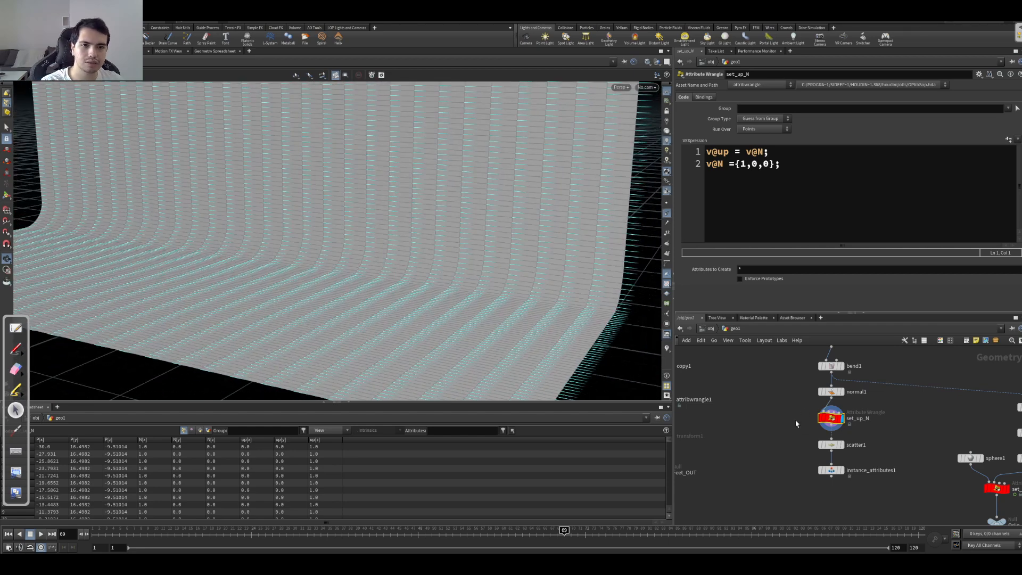
Step: Highlight the v@up = v@N; line and compare the normal directions of normal1 with those of set_up_N
{"action": "left_click_drag", "start_coordinate": [782, 183], "coordinate": [716, 170]}
{"action": "left_click_drag", "start_coordinate": [783, 151], "coordinate": [703, 155]}
{"action": "left_click", "coordinate": [842, 392]}
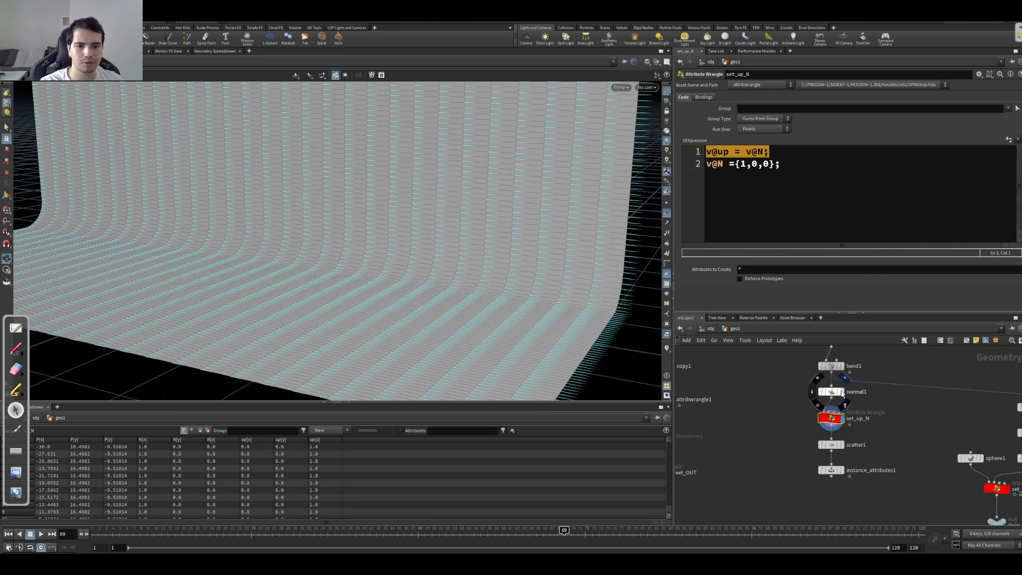
{"action": "left_click_drag", "start_coordinate": [567, 271], "coordinate": [613, 302]}
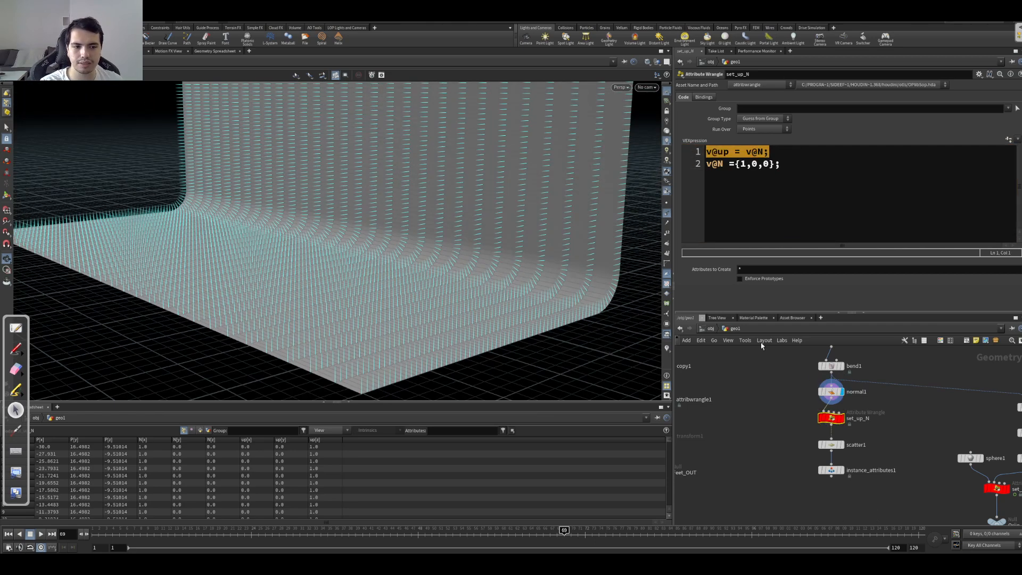
{"action": "left_click", "coordinate": [842, 418]}
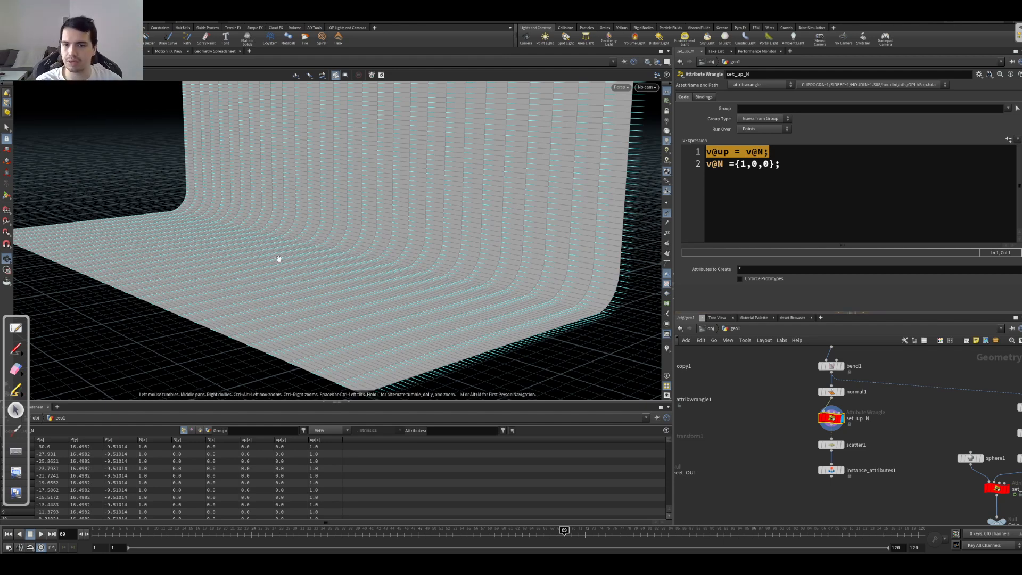
{"action": "left_click_drag", "start_coordinate": [309, 297], "coordinate": [331, 301]}
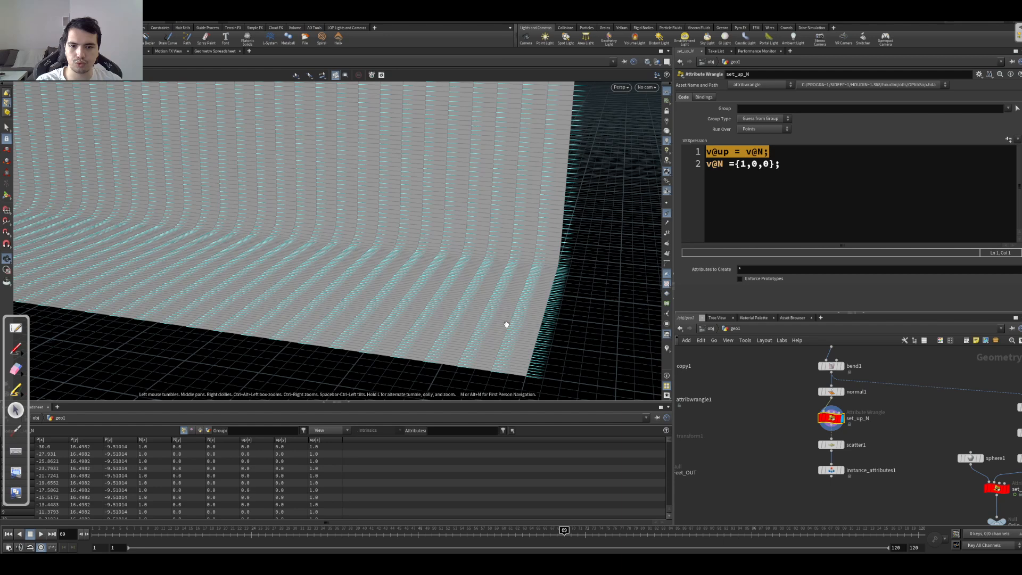
Step: Display the Feet_OUT roots briefly and return the display to the set_up_N node
{"action": "middle_click_drag", "start_coordinate": [740, 440], "coordinate": [814, 430]}
{"action": "left_click", "coordinate": [750, 449]}
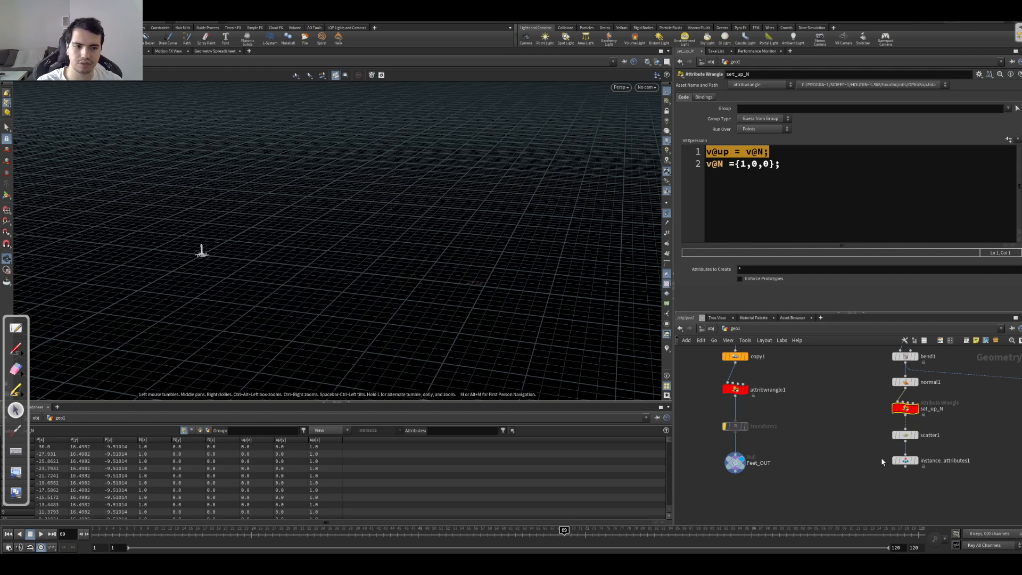
{"action": "left_click", "coordinate": [915, 408]}
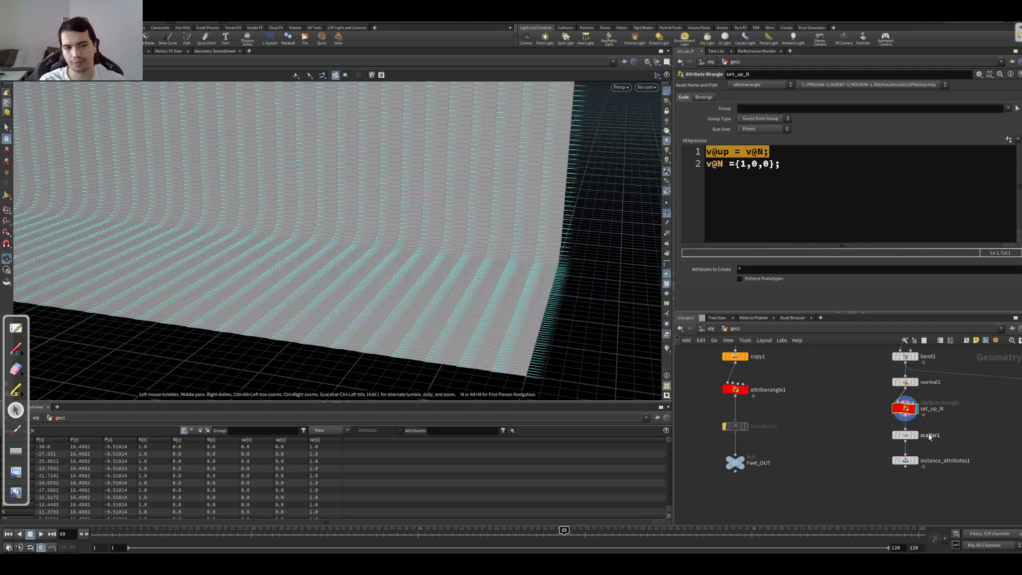
Step: Display the scatter1 points of the backdrop and turn off the display of point normals in the viewport
{"action": "left_click_drag", "start_coordinate": [433, 269], "coordinate": [401, 279]}
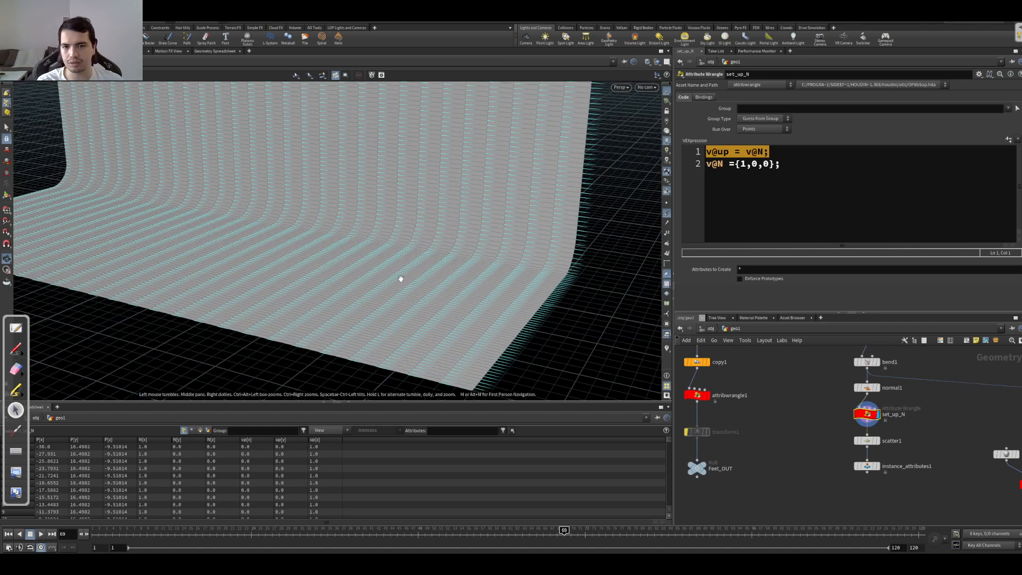
{"action": "middle_click_drag", "start_coordinate": [795, 417], "coordinate": [802, 388]}
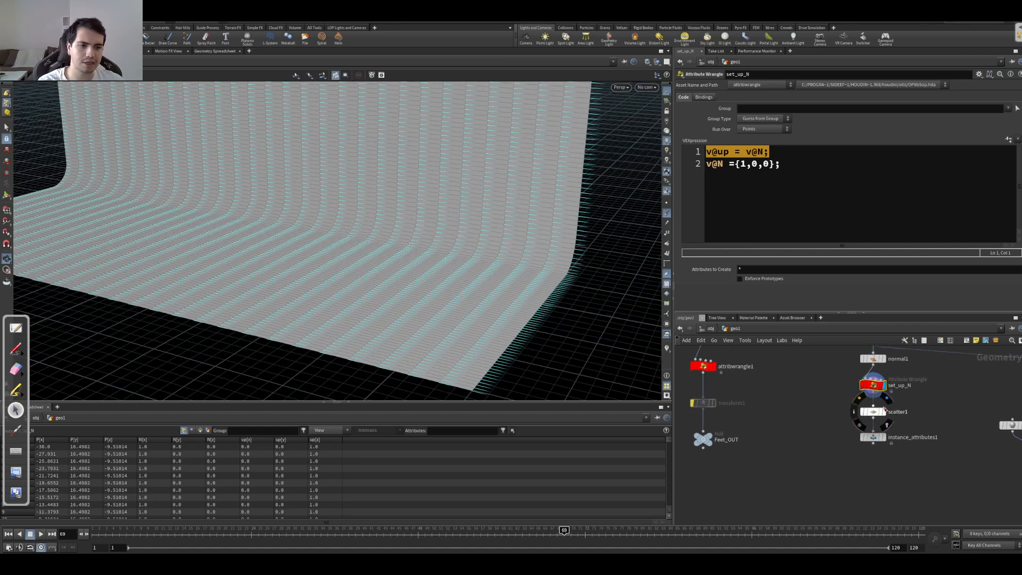
{"action": "left_click", "coordinate": [897, 412]}
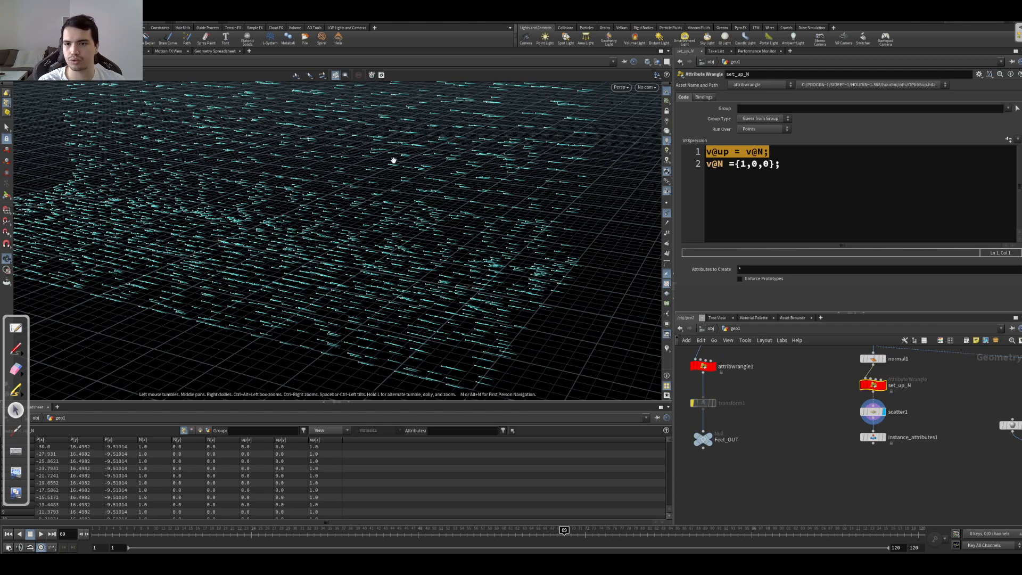
{"action": "left_click", "coordinate": [667, 213]}
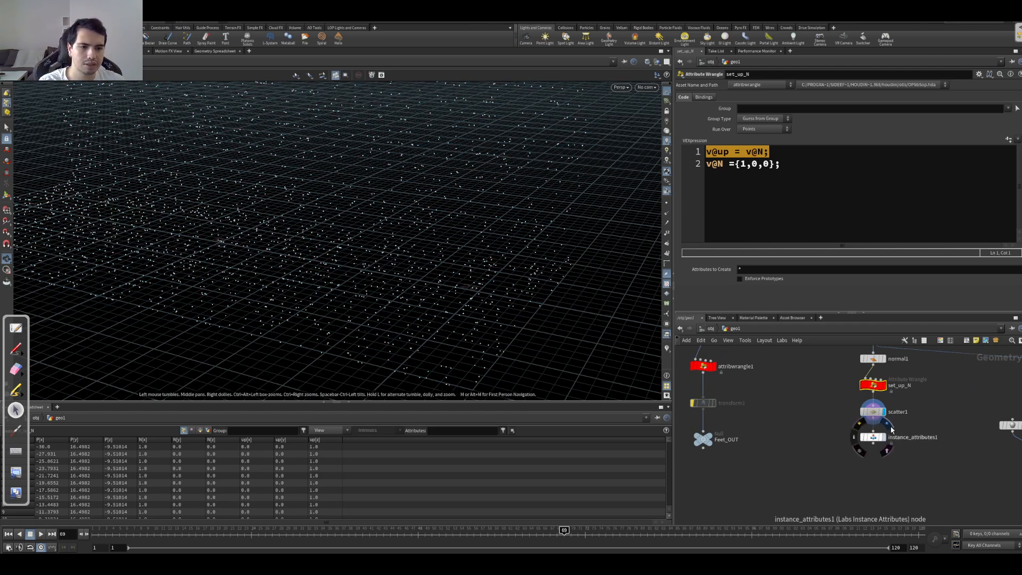
Step: Display and open instance_attributes1 to examine its point scale and rotation settings on the scattered points
{"action": "left_click", "coordinate": [891, 429]}
{"action": "left_click", "coordinate": [926, 429]}
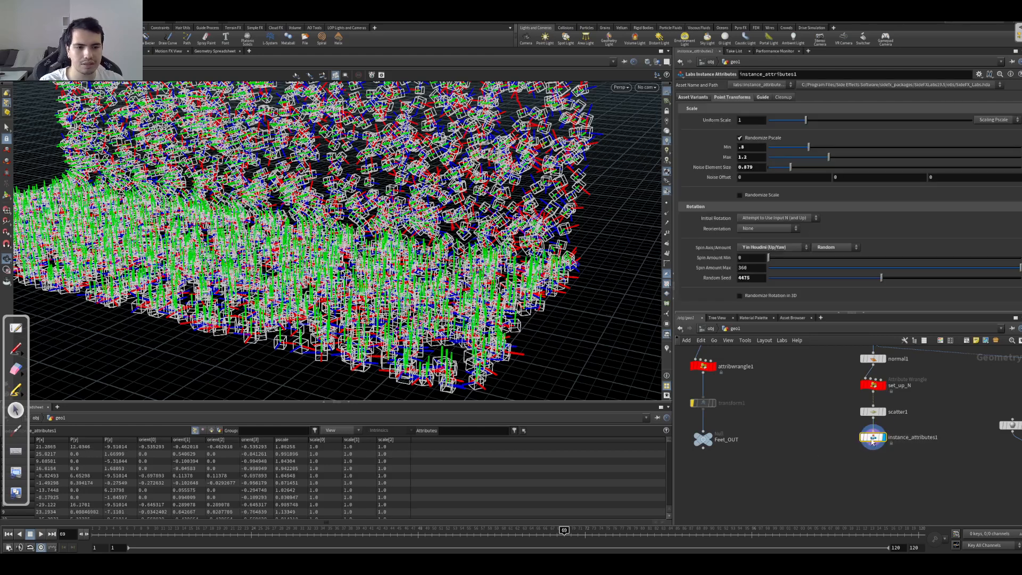
{"action": "mouse_move", "coordinate": [873, 440]}
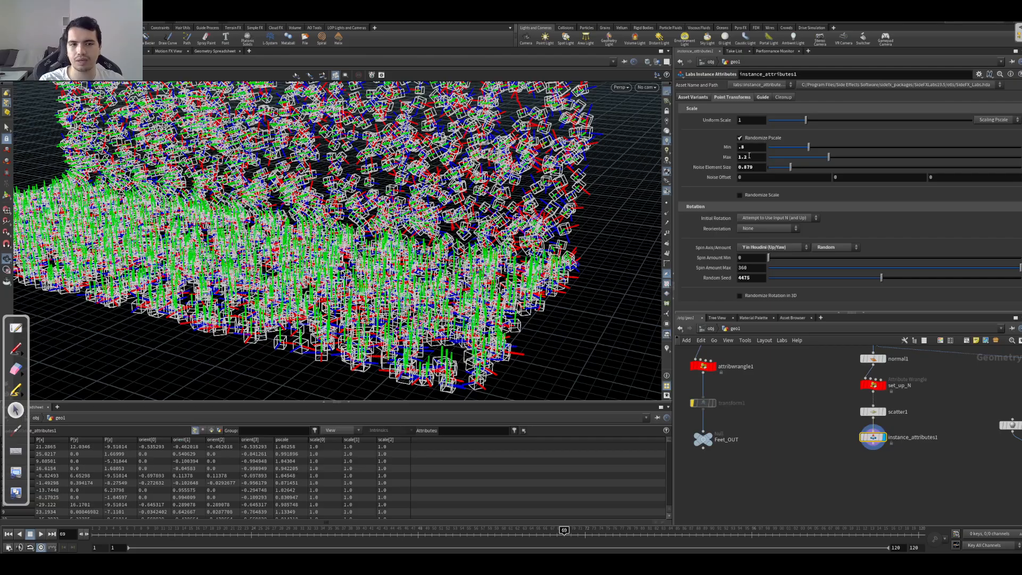
{"action": "left_click_drag", "start_coordinate": [547, 311], "coordinate": [566, 321]}
{"action": "scroll", "coordinate": [565, 320], "scroll_direction": "down", "scroll_amount": 3}
Step: Add a Copy to Points node that copies Feet_OUT onto the instance_attributes1 points, and display it
{"action": "key", "text": "Tab"}
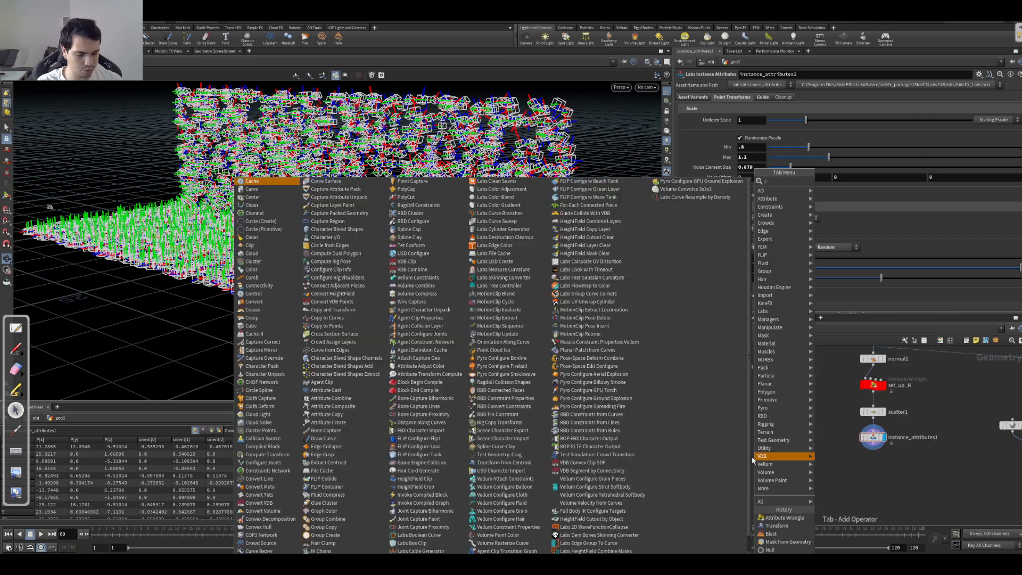
{"action": "type", "text": "copto"}
{"action": "key", "text": "Down"}
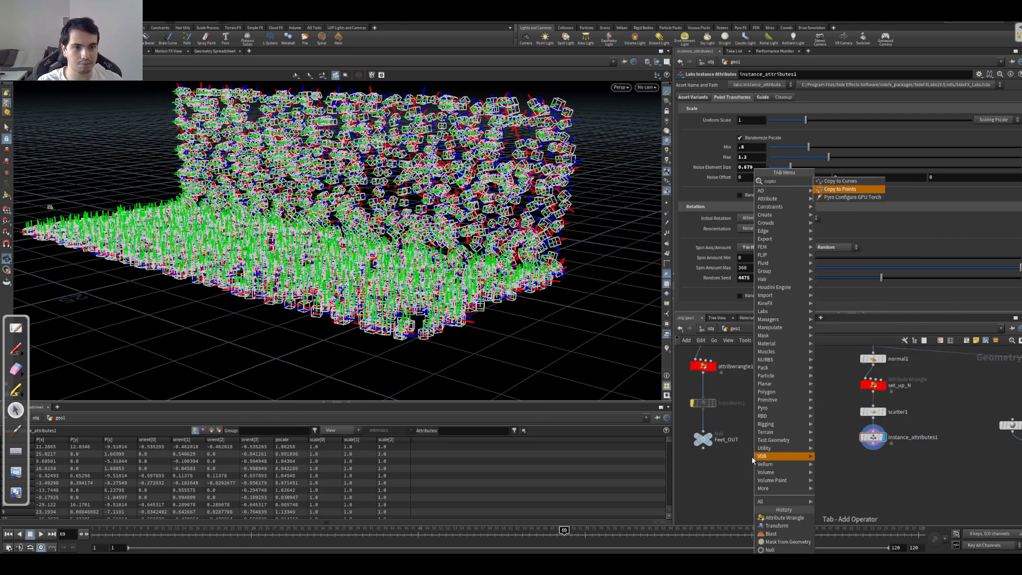
{"action": "key", "text": "Return"}
{"action": "left_click", "coordinate": [769, 468]}
{"action": "left_click_drag", "start_coordinate": [873, 450], "coordinate": [795, 472]}
{"action": "left_click", "coordinate": [796, 464]}
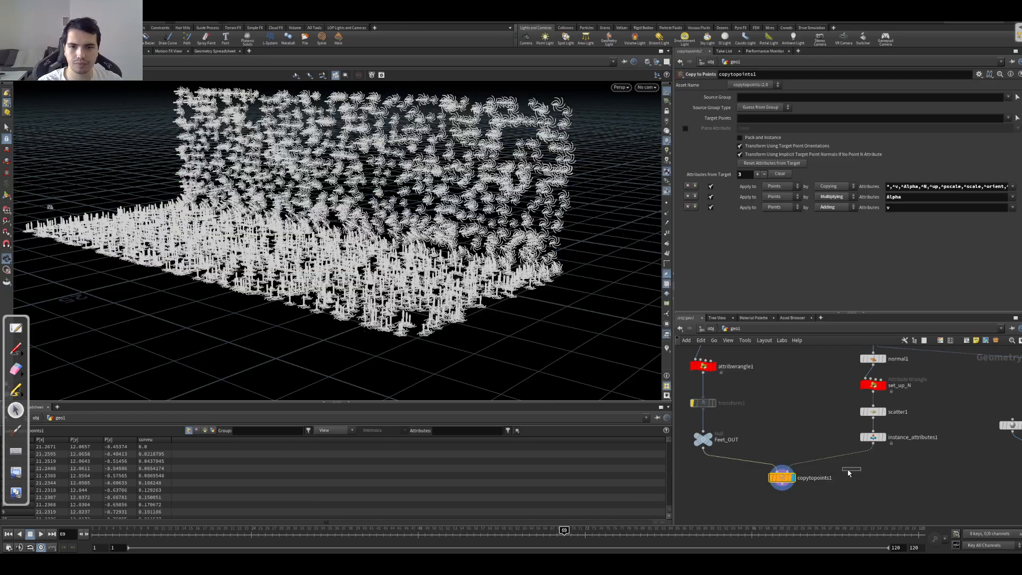
Step: Examine the random orientation of the copied root feet on the backdrop's wall and floor
{"action": "left_click_drag", "start_coordinate": [298, 251], "coordinate": [421, 184], "text": "alt"}
{"action": "middle_click_drag", "start_coordinate": [420, 184], "coordinate": [477, 202], "text": "alt"}
{"action": "right_click_drag", "start_coordinate": [477, 203], "coordinate": [641, 188], "text": "alt"}
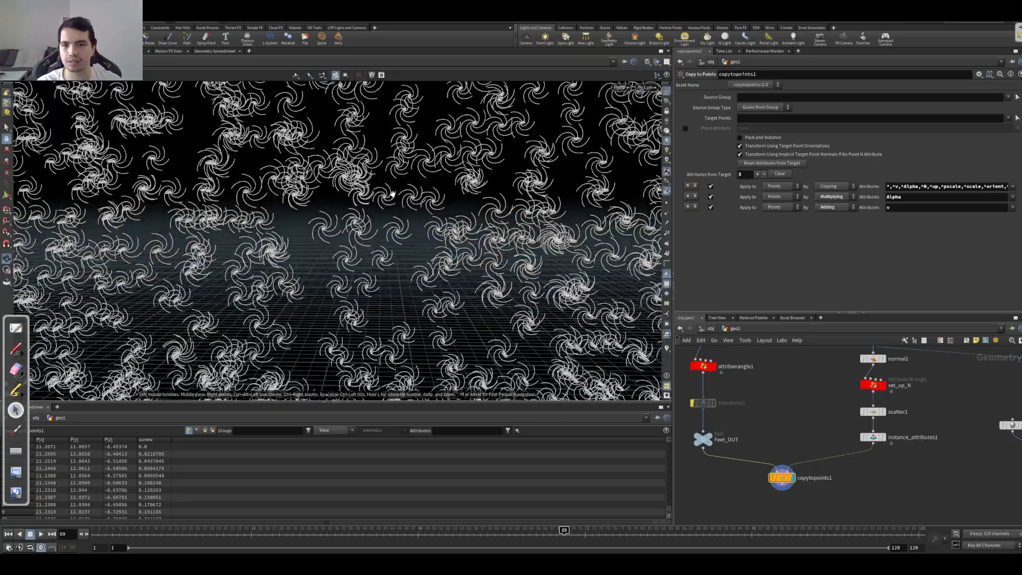
{"action": "right_click_drag", "start_coordinate": [393, 194], "coordinate": [464, 189], "text": "alt"}
{"action": "left_click_drag", "start_coordinate": [478, 186], "coordinate": [483, 164], "text": "alt"}
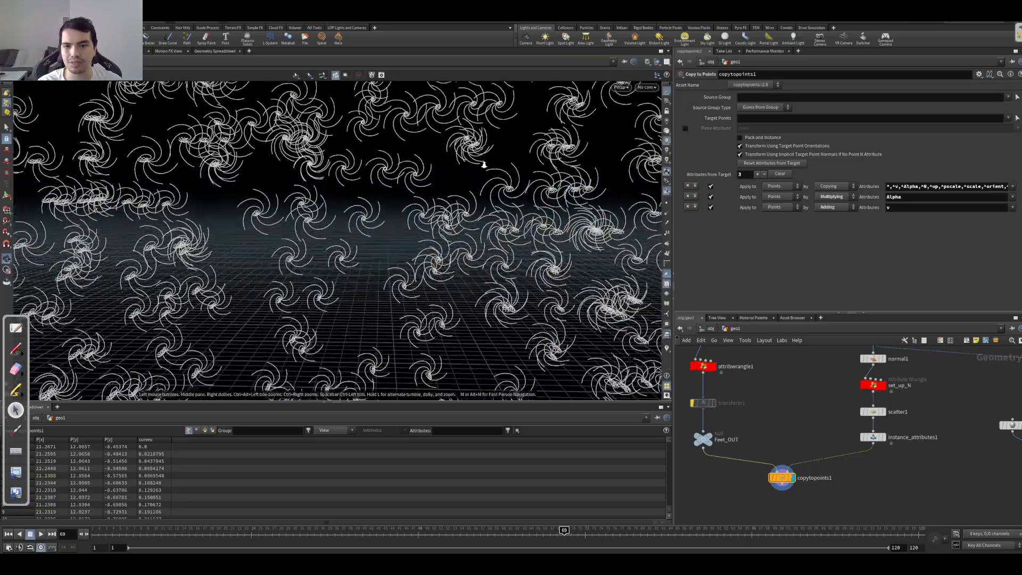
{"action": "right_click_drag", "start_coordinate": [483, 165], "coordinate": [319, 186], "text": "alt"}
{"action": "right_click_drag", "start_coordinate": [520, 214], "coordinate": [331, 231], "text": "alt"}
{"action": "middle_click_drag", "start_coordinate": [408, 234], "coordinate": [367, 230], "text": "alt"}
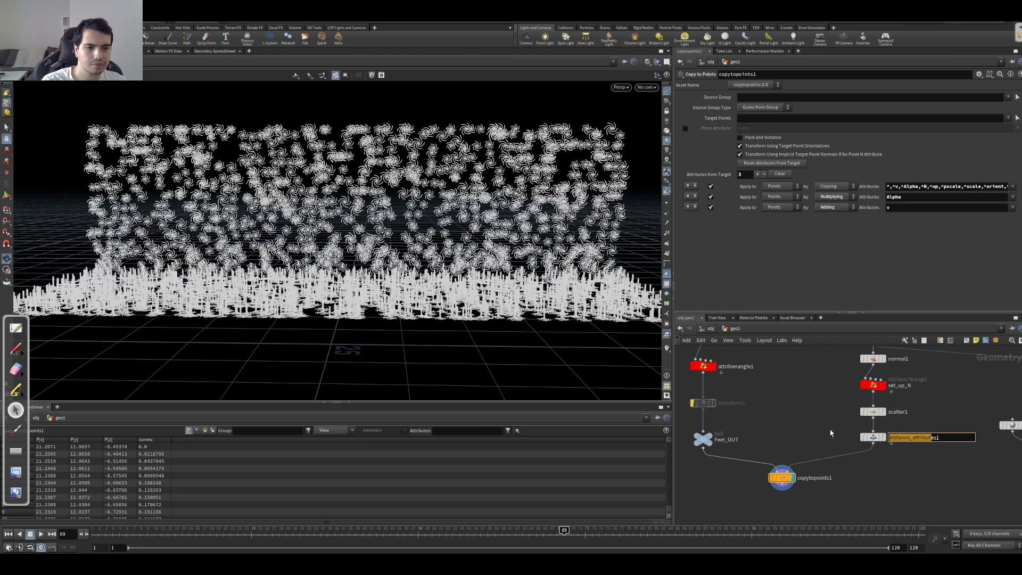
Step: Set the Random Seed of the rotation in instance_attributes1 to 3685
{"action": "left_click", "coordinate": [905, 437]}
{"action": "left_click_drag", "start_coordinate": [829, 278], "coordinate": [833, 276]}
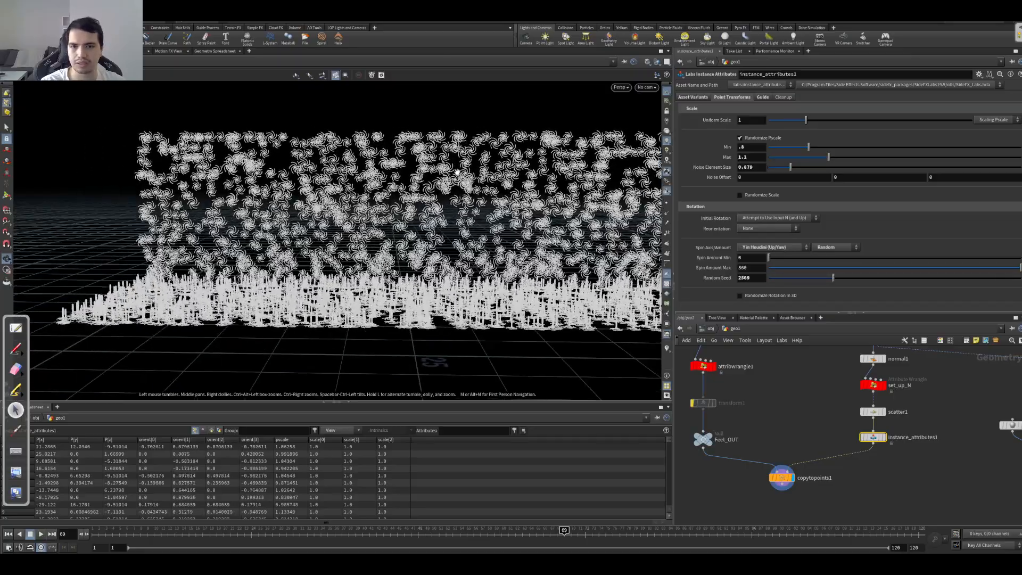
{"action": "scroll", "coordinate": [457, 172], "scroll_direction": "up", "scroll_amount": 5}
{"action": "left_click_drag", "start_coordinate": [835, 286], "coordinate": [857, 285]}
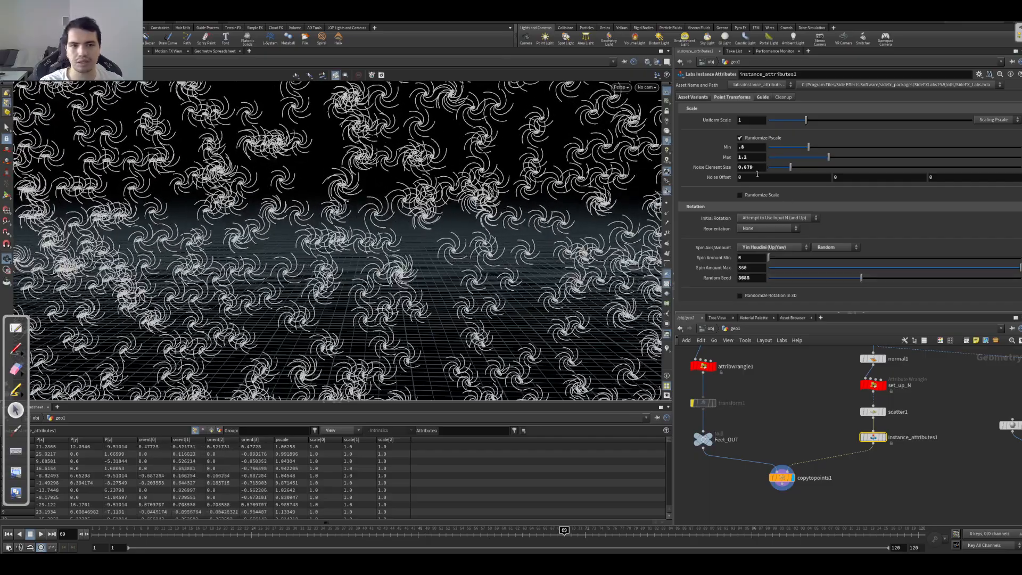
Step: Set the pscale Noise Element Size of instance_attributes1 to 1.85 and inspect the size variation of the feet
{"action": "left_click_drag", "start_coordinate": [790, 166], "coordinate": [814, 166]}
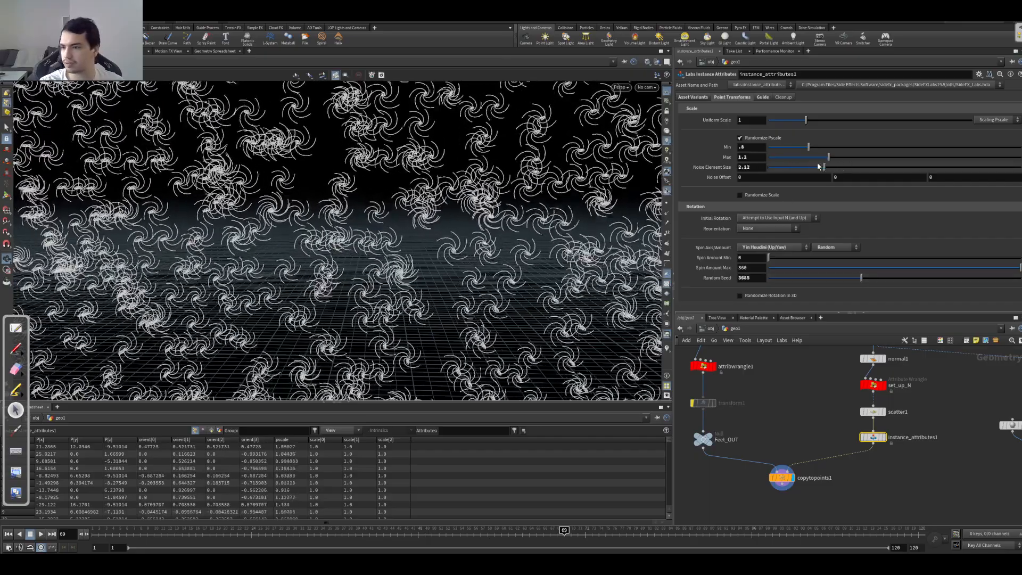
{"action": "middle_click_drag", "start_coordinate": [362, 205], "coordinate": [287, 186]}
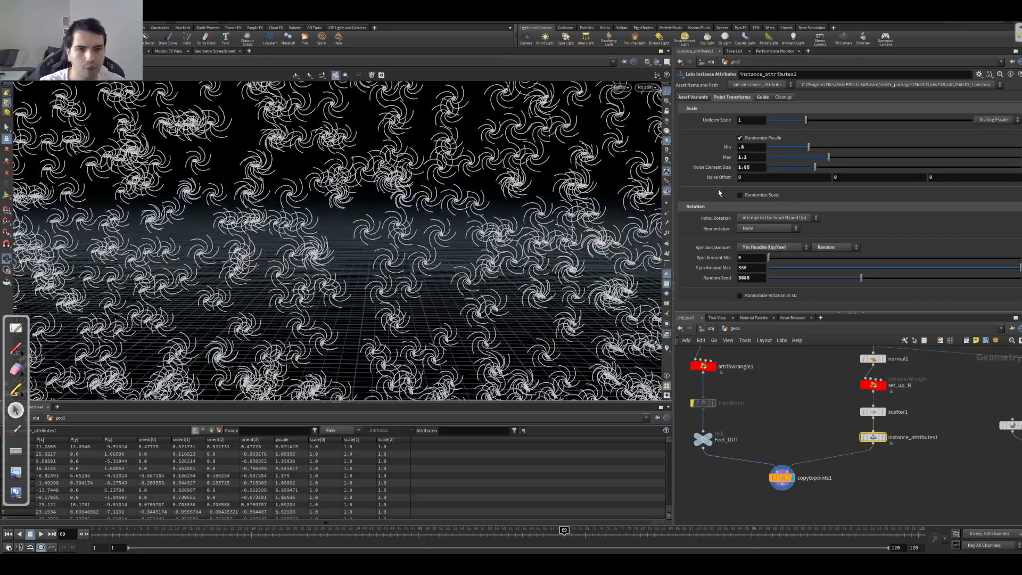
{"action": "scroll", "coordinate": [501, 228], "scroll_direction": "down", "scroll_amount": 10}
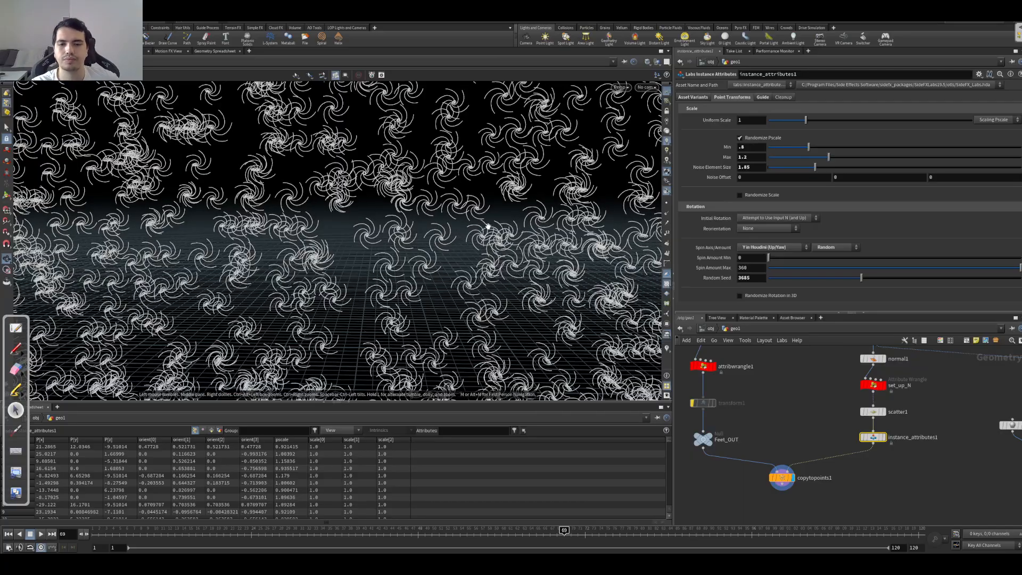
{"action": "left_click_drag", "start_coordinate": [437, 274], "coordinate": [277, 290]}
{"action": "left_click_drag", "start_coordinate": [383, 305], "coordinate": [484, 295]}
{"action": "middle_click_drag", "start_coordinate": [484, 294], "coordinate": [558, 295]}
{"action": "scroll", "coordinate": [558, 295], "scroll_direction": "up", "scroll_amount": 2}
Step: Display and open drawcurve2 to inspect the curve drawn along the backdrop grid
{"action": "middle_click_drag", "start_coordinate": [800, 417], "coordinate": [697, 421]}
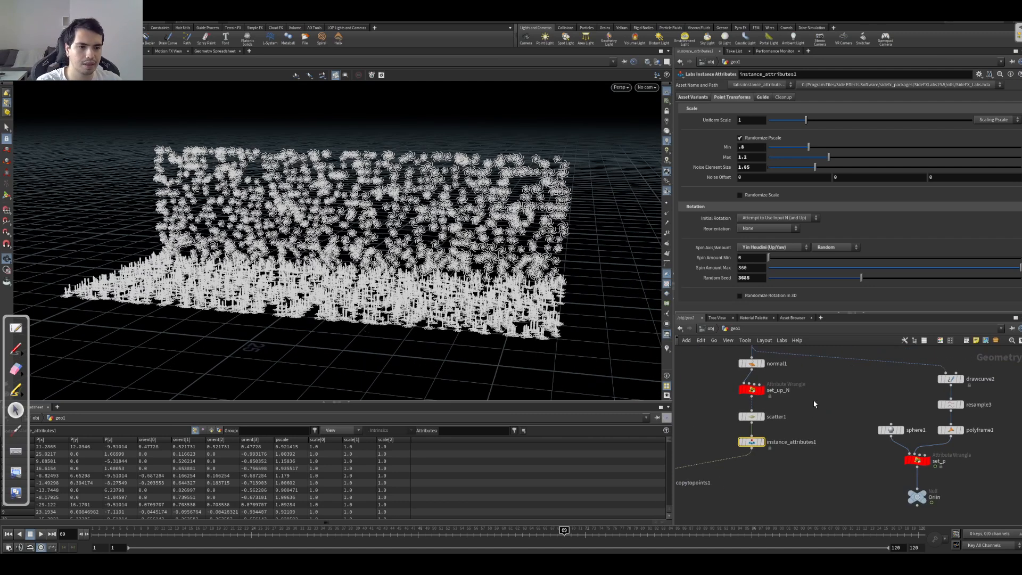
{"action": "scroll", "coordinate": [827, 406], "scroll_direction": "down", "scroll_amount": 3}
{"action": "scroll", "coordinate": [810, 405], "scroll_direction": "down", "scroll_amount": 2}
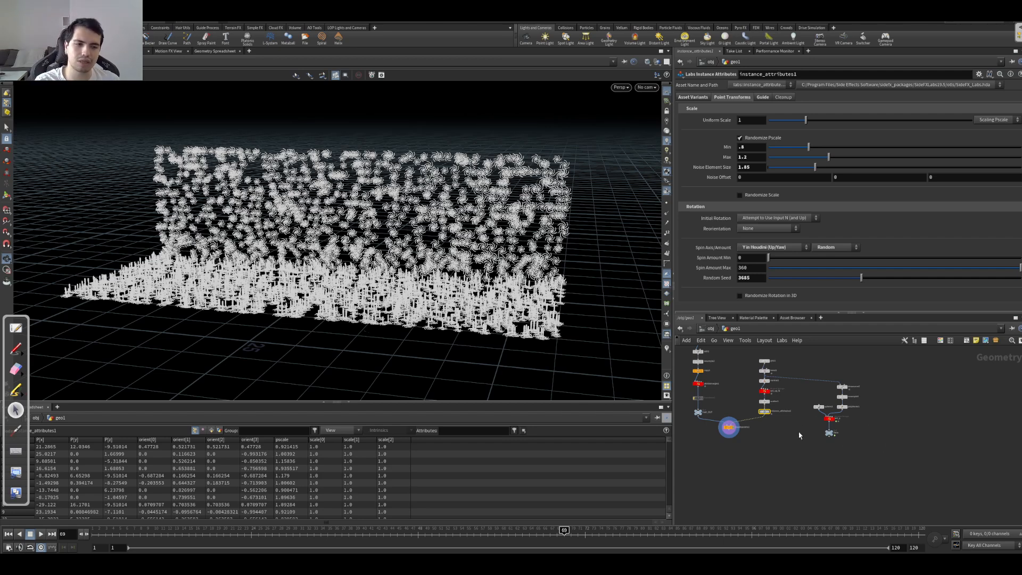
{"action": "scroll", "coordinate": [803, 430], "scroll_direction": "up", "scroll_amount": 6}
{"action": "middle_click_drag", "start_coordinate": [759, 407], "coordinate": [778, 500]}
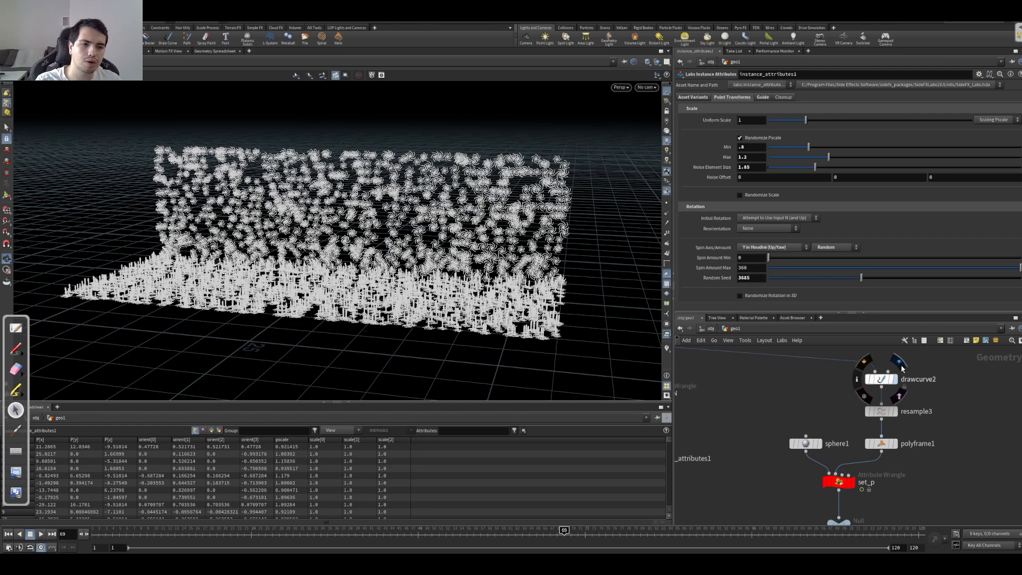
{"action": "left_click", "coordinate": [901, 366]}
{"action": "left_click", "coordinate": [880, 379]}
{"action": "left_click_drag", "start_coordinate": [360, 257], "coordinate": [463, 271]}
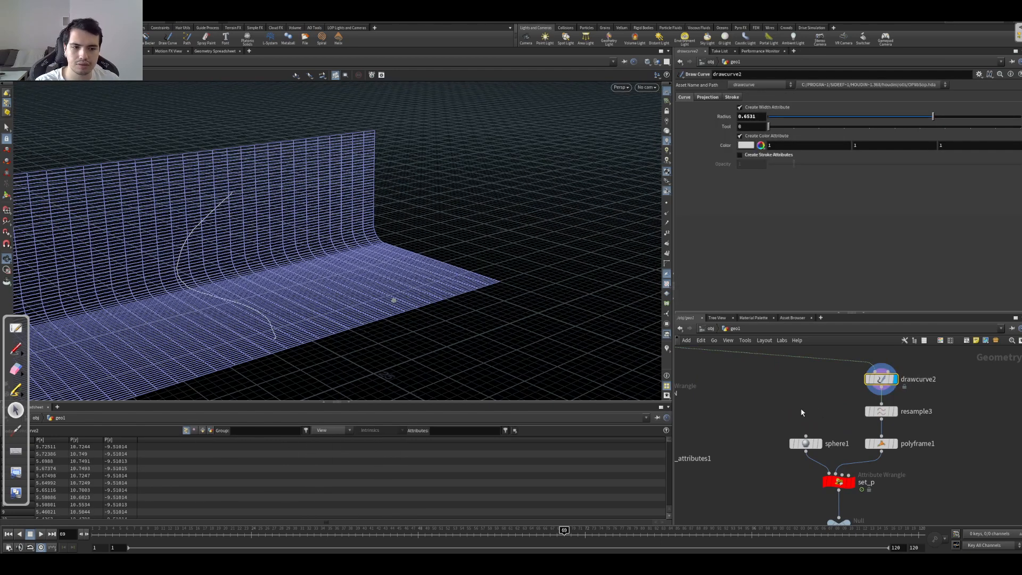
Step: Compare the settings and point attributes of resample3 and polyframe1 on the drawn curve
{"action": "left_click", "coordinate": [895, 411]}
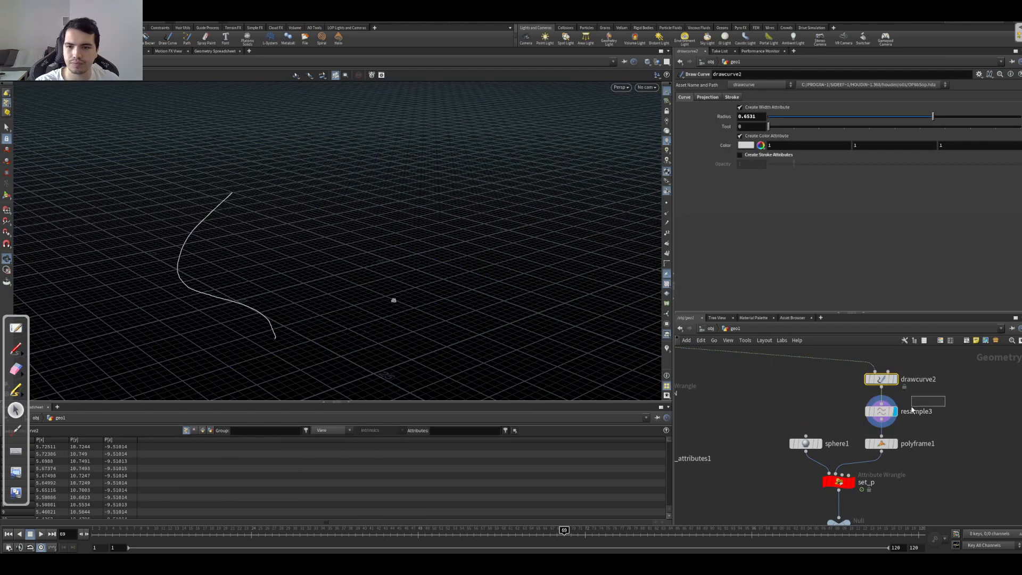
{"action": "left_click", "coordinate": [895, 444]}
{"action": "middle_click_drag", "start_coordinate": [348, 277], "coordinate": [515, 282]}
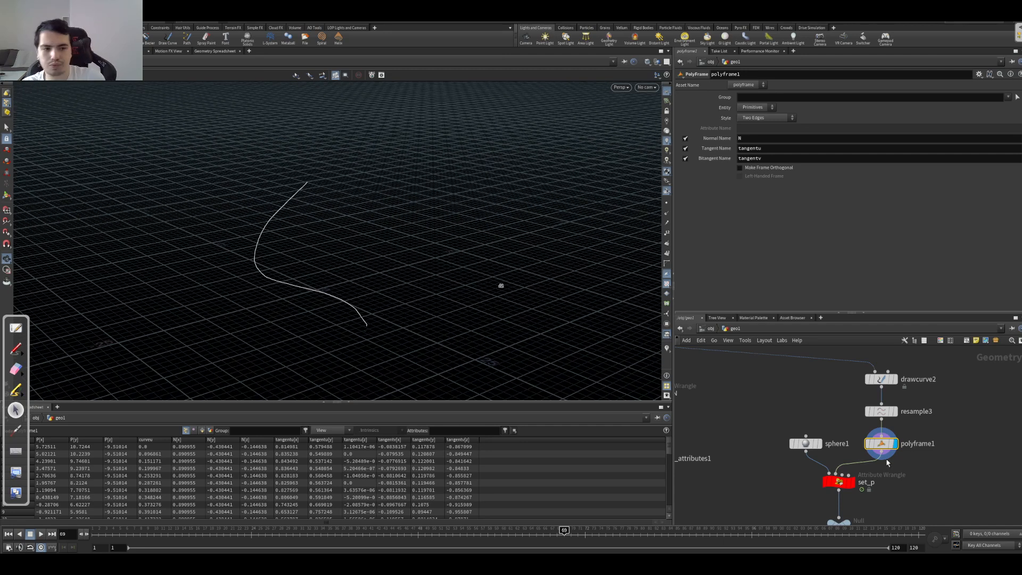
{"action": "left_click", "coordinate": [895, 412]}
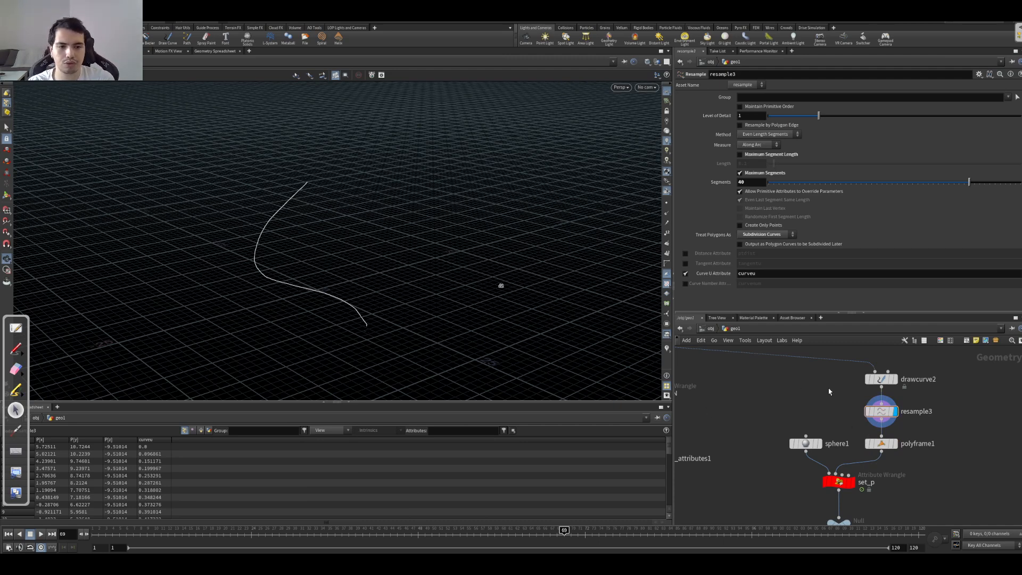
Step: Display polyframe1 and turn on the viewport visualizers to show the vectors along the curve
{"action": "scroll", "coordinate": [829, 391], "scroll_direction": "down", "scroll_amount": 3}
{"action": "left_click", "coordinate": [870, 426]}
{"action": "left_click", "coordinate": [873, 415]}
{"action": "left_click_drag", "start_coordinate": [506, 294], "coordinate": [587, 267]}
{"action": "right_click_drag", "start_coordinate": [463, 276], "coordinate": [536, 267]}
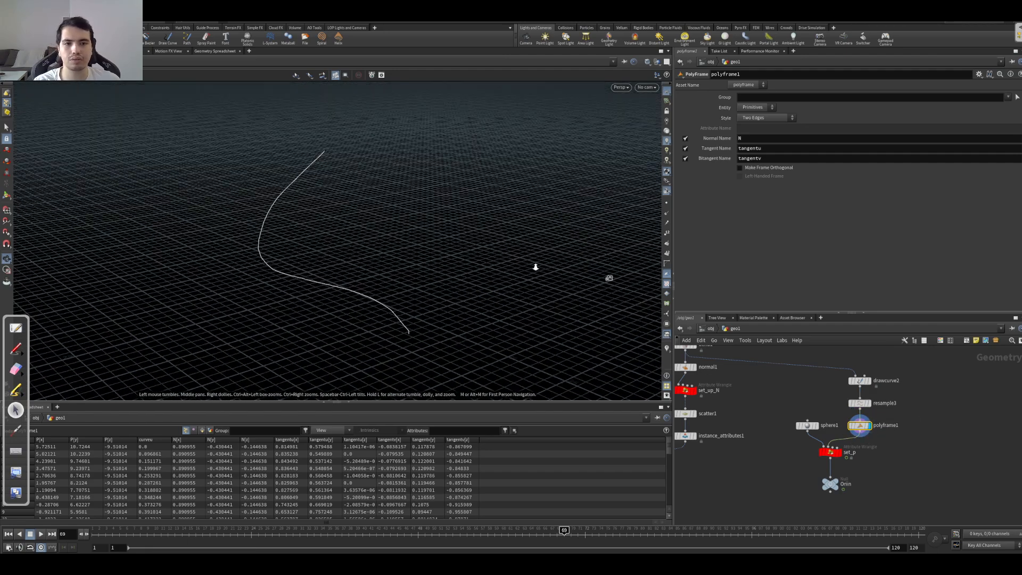
{"action": "left_click_drag", "start_coordinate": [433, 221], "coordinate": [402, 265]}
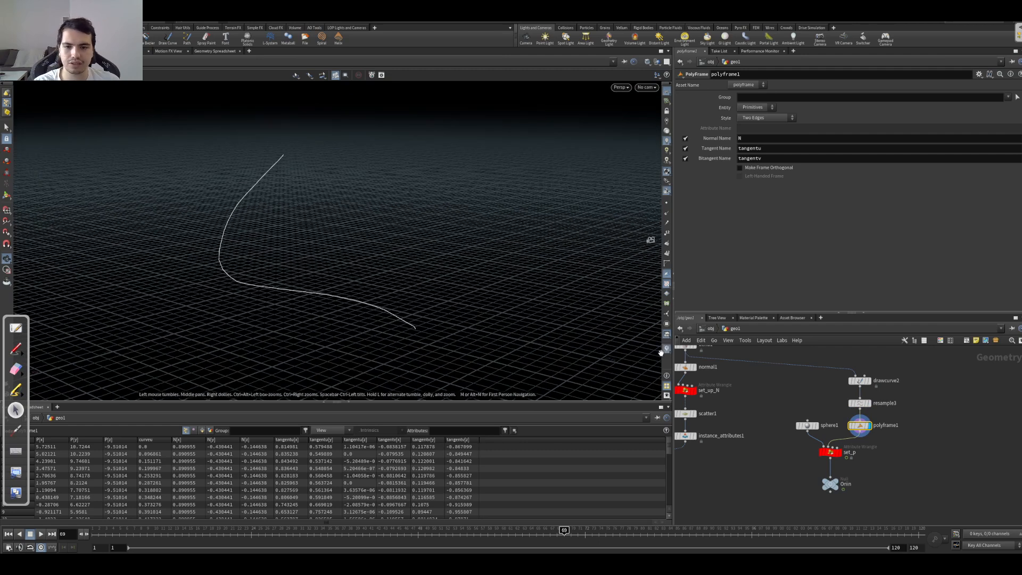
{"action": "left_click", "coordinate": [668, 348]}
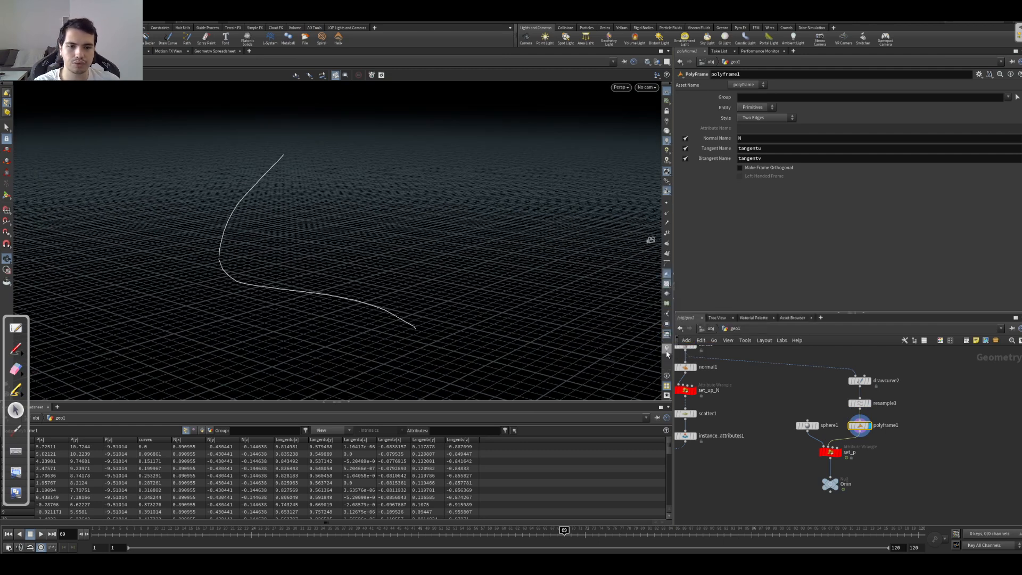
{"action": "left_click_drag", "start_coordinate": [292, 309], "coordinate": [79, 167]}
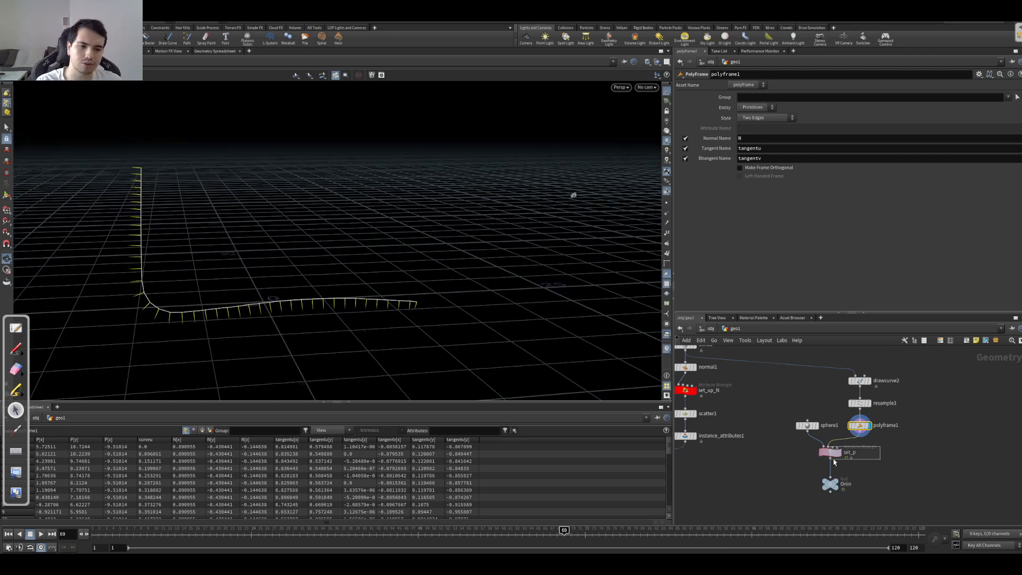
Step: Open the set_p wrangle, highlight its curveu channel reference, and display the sphere it positions
{"action": "left_click", "coordinate": [836, 452]}
{"action": "left_click_drag", "start_coordinate": [741, 152], "coordinate": [825, 151]}
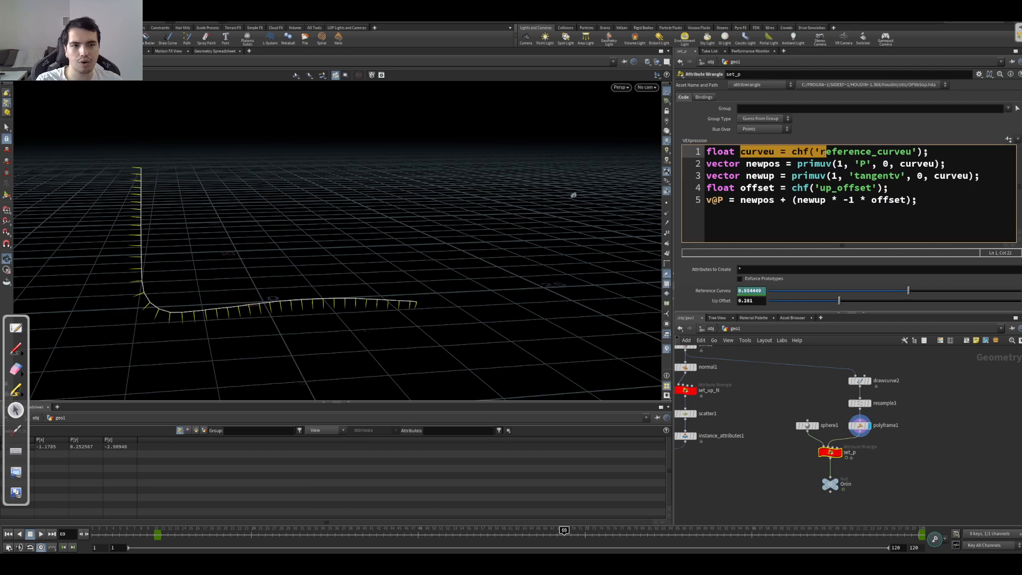
{"action": "left_click", "coordinate": [839, 452]}
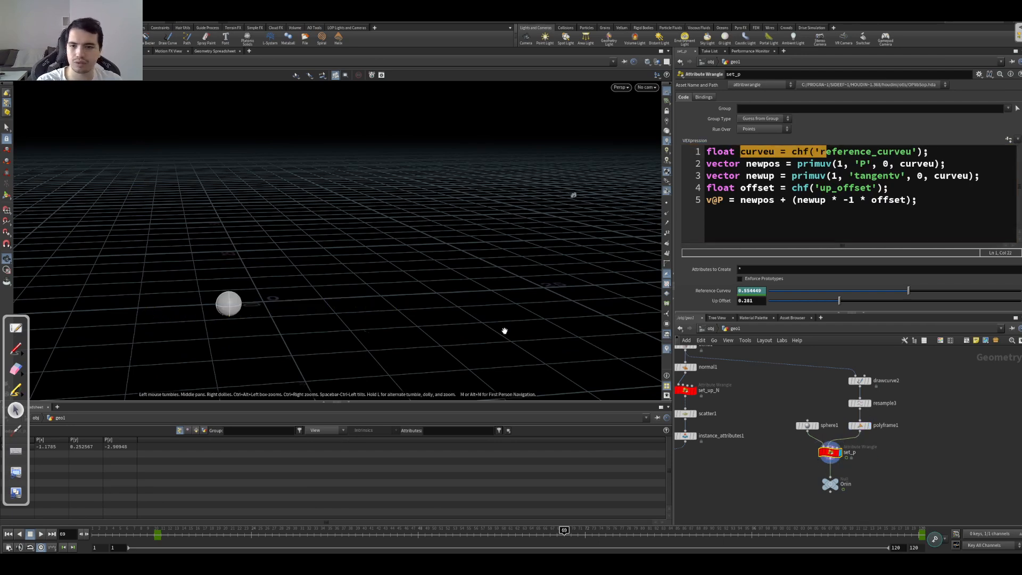
{"action": "left_click_drag", "start_coordinate": [407, 318], "coordinate": [411, 319]}
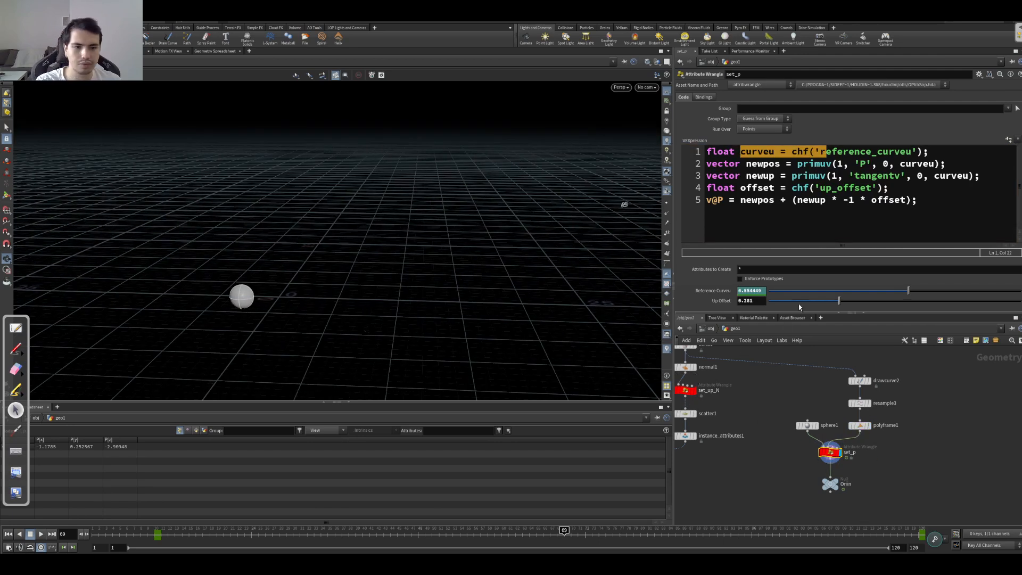
Step: Check the animated Reference Curveu parameter of set_p and play the timeline to watch the sphere move
{"action": "left_click", "coordinate": [724, 294]}
{"action": "left_click", "coordinate": [725, 294]}
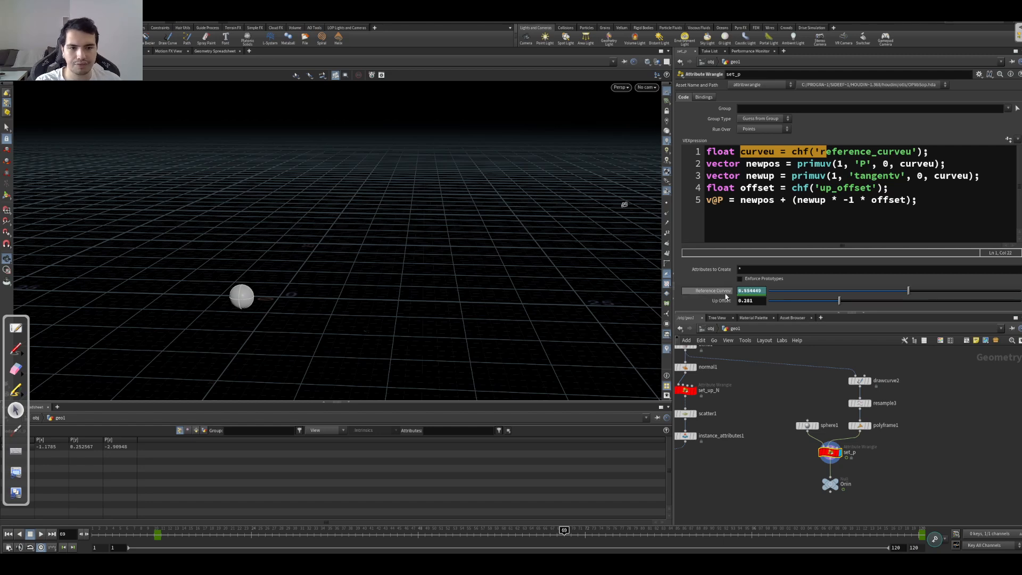
{"action": "key", "text": "Up"}
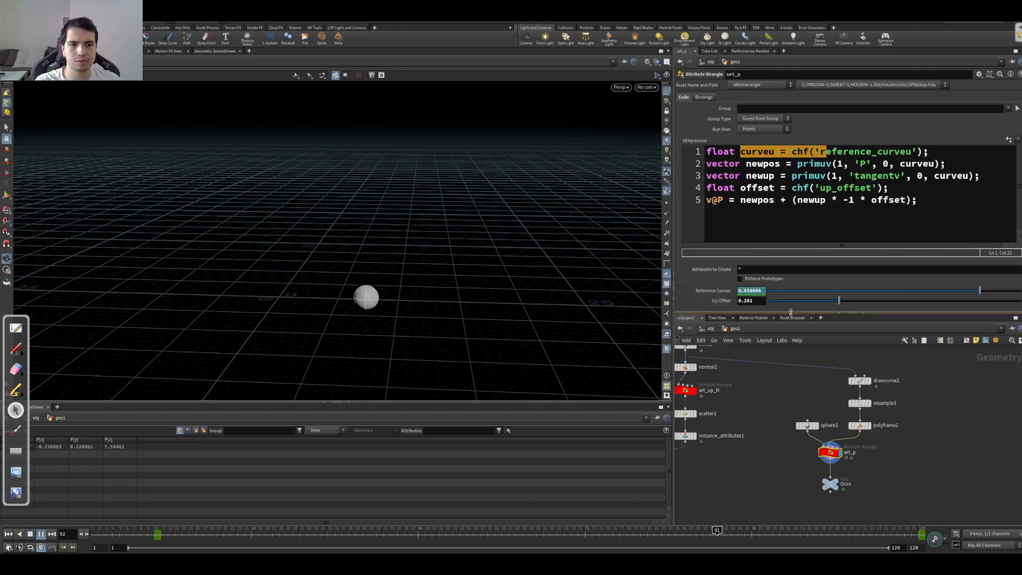
{"action": "key", "text": "ctrl+Up"}
Step: Show polyframe1 as a template alongside set_p and play the sphere's movement along the curve
{"action": "left_click", "coordinate": [930, 151]}
{"action": "mouse_move", "coordinate": [933, 150]}
{"action": "left_mouse_down"}
{"action": "mouse_move", "coordinate": [707, 151]}
{"action": "mouse_move", "coordinate": [950, 161]}
{"action": "mouse_move", "coordinate": [934, 154]}
{"action": "left_mouse_up"}
{"action": "left_click", "coordinate": [865, 427]}
{"action": "key", "text": "Up"}
{"action": "key", "text": "Up"}
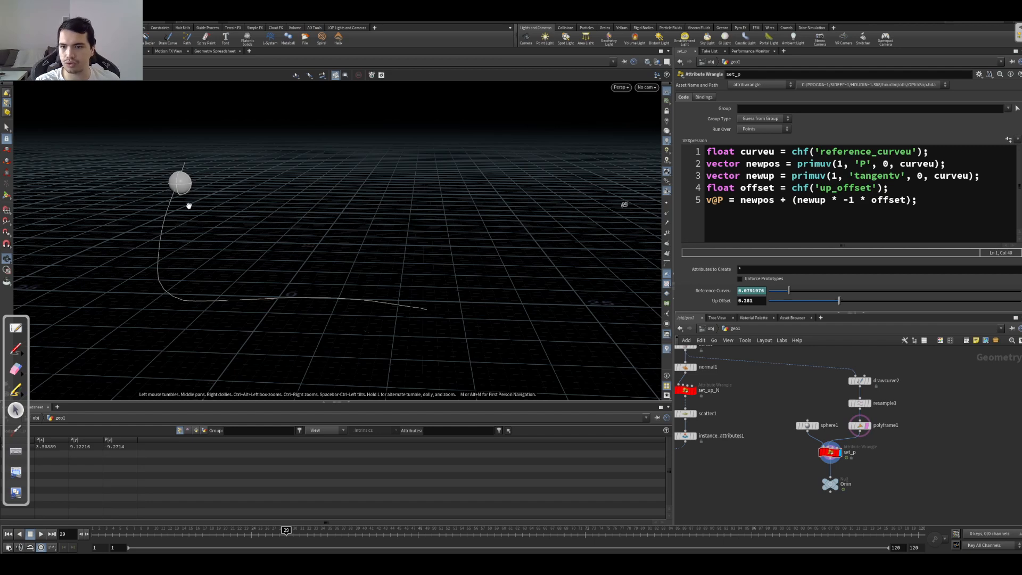
{"action": "key", "text": "Up"}
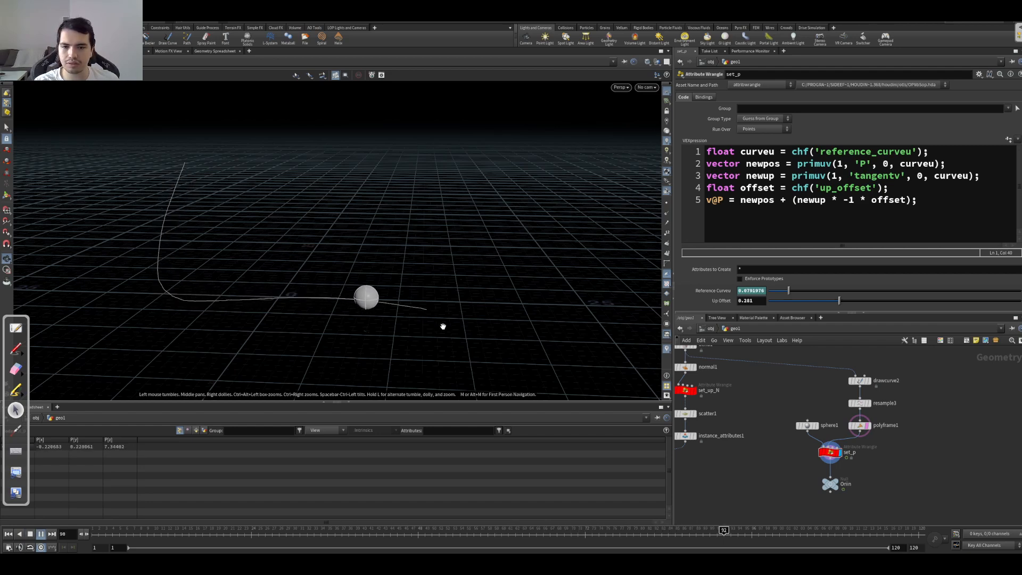
Step: Review the sphere1 and set_p parameters, and display the null below set_p
{"action": "left_click_drag", "start_coordinate": [772, 434], "coordinate": [809, 405]}
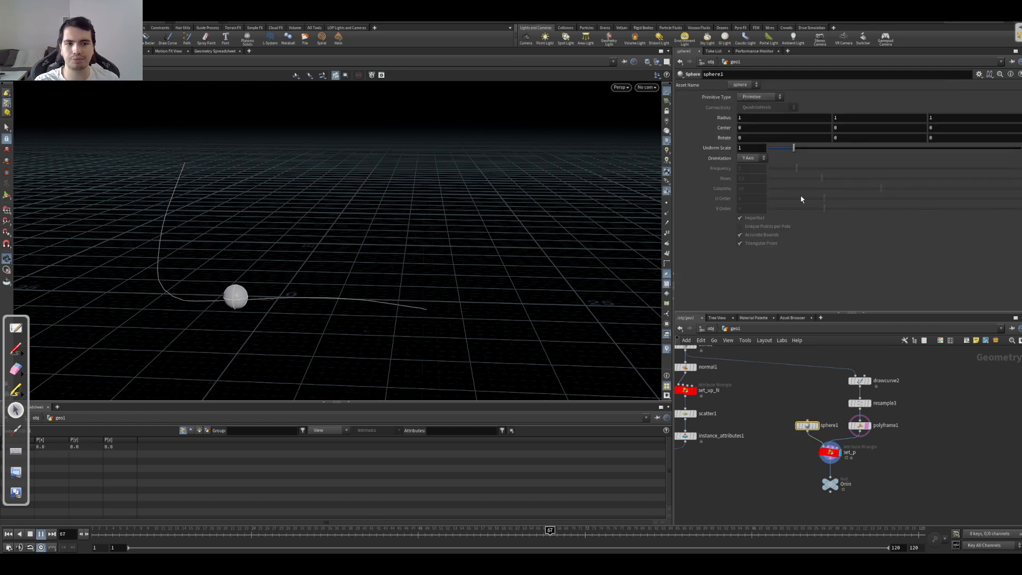
{"action": "left_click_drag", "start_coordinate": [797, 469], "coordinate": [867, 452]}
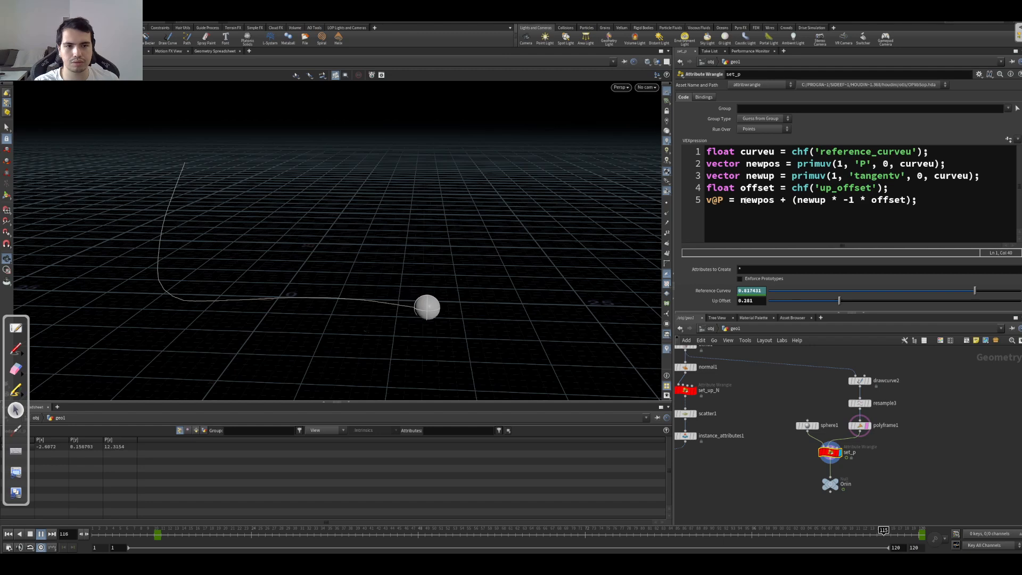
{"action": "mouse_move", "coordinate": [325, 255]}
{"action": "left_mouse_down"}
{"action": "mouse_move", "coordinate": [334, 251]}
{"action": "mouse_move", "coordinate": [316, 255]}
{"action": "left_mouse_up"}
{"action": "middle_click_drag", "start_coordinate": [783, 473], "coordinate": [821, 428]}
{"action": "left_click", "coordinate": [871, 440]}
Step: Sketch the body origin and the leg curves reaching the ground over the creature render, and erase the sketch
{"action": "key", "text": "Up"}
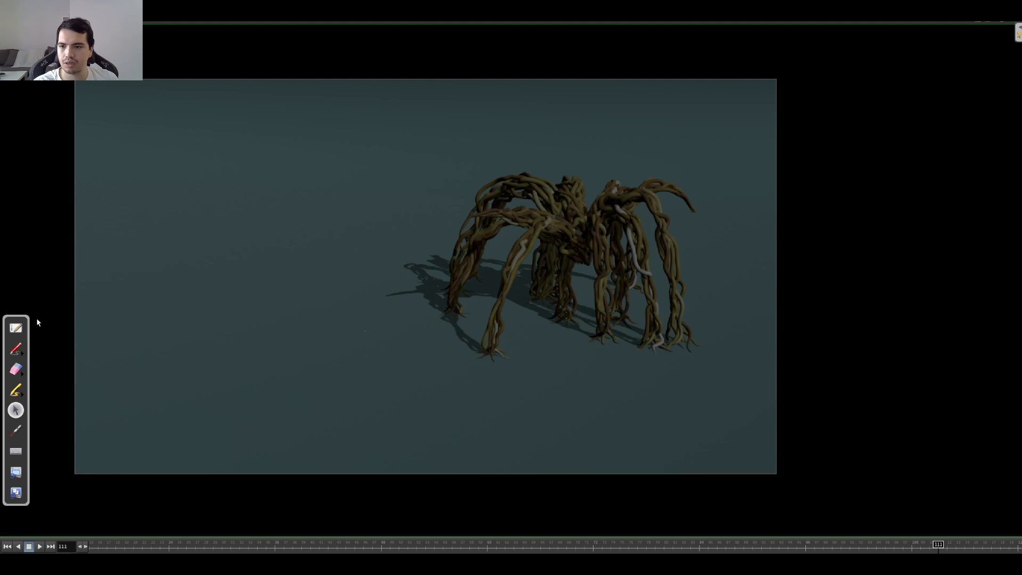
{"action": "left_click", "coordinate": [12, 350]}
{"action": "mouse_move", "coordinate": [573, 266]}
{"action": "left_mouse_down"}
{"action": "mouse_move", "coordinate": [586, 250]}
{"action": "mouse_move", "coordinate": [562, 274]}
{"action": "left_mouse_up"}
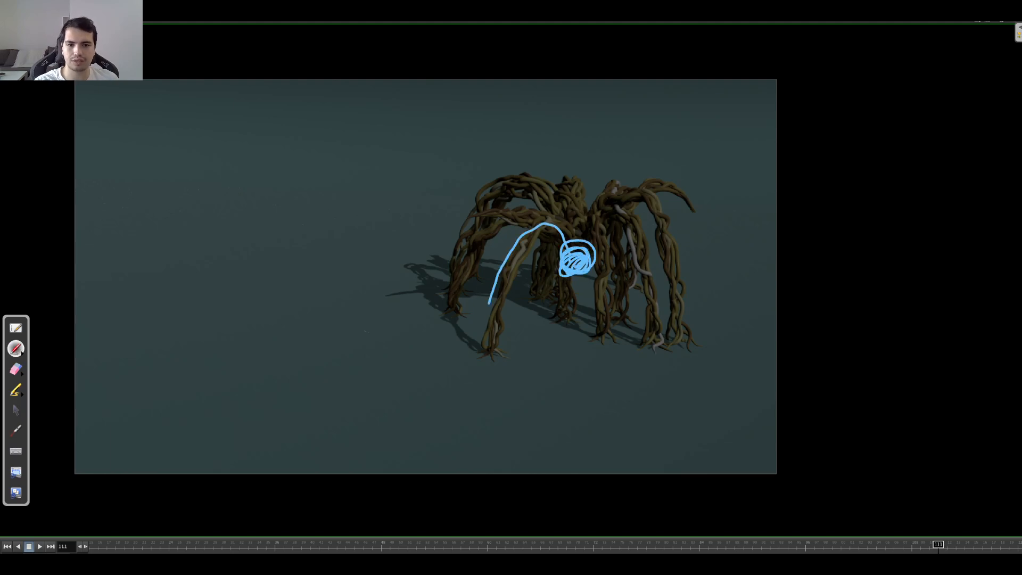
{"action": "left_click_drag", "start_coordinate": [529, 216], "coordinate": [461, 294]}
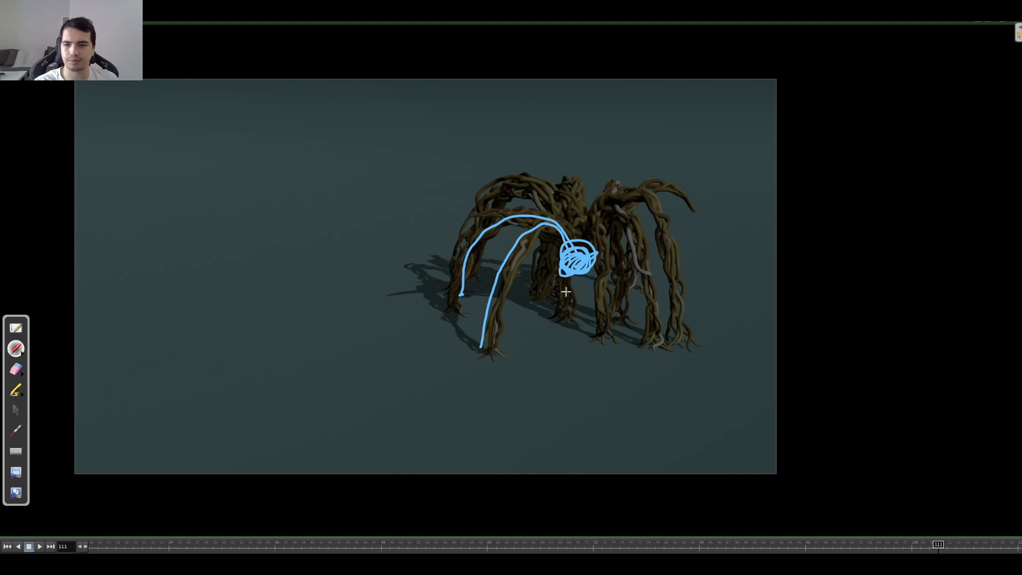
{"action": "mouse_move", "coordinate": [456, 350]}
{"action": "left_mouse_down"}
{"action": "mouse_move", "coordinate": [582, 290]}
{"action": "mouse_move", "coordinate": [472, 270]}
{"action": "mouse_move", "coordinate": [461, 292]}
{"action": "left_mouse_up"}
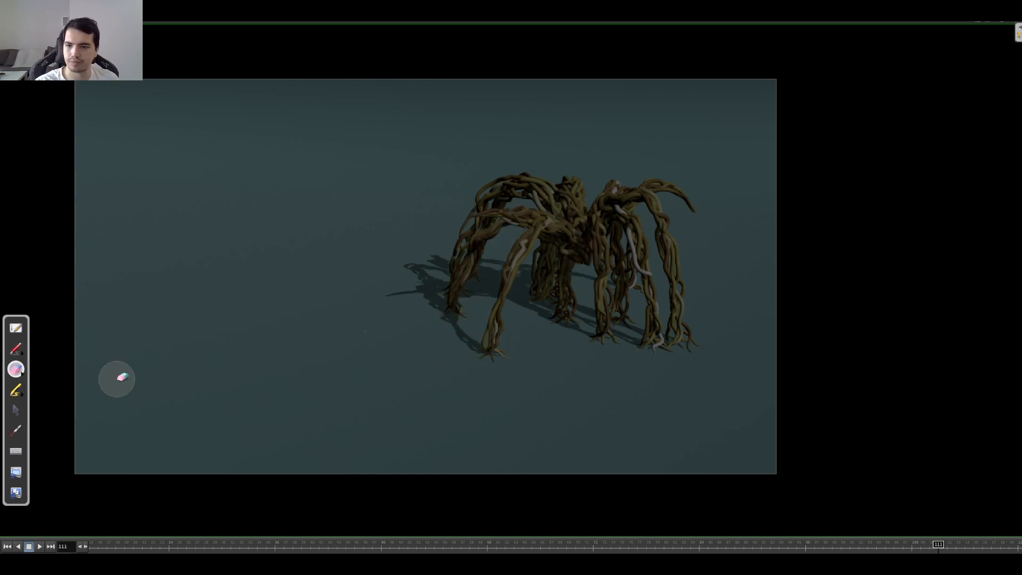
{"action": "left_click", "coordinate": [16, 410]}
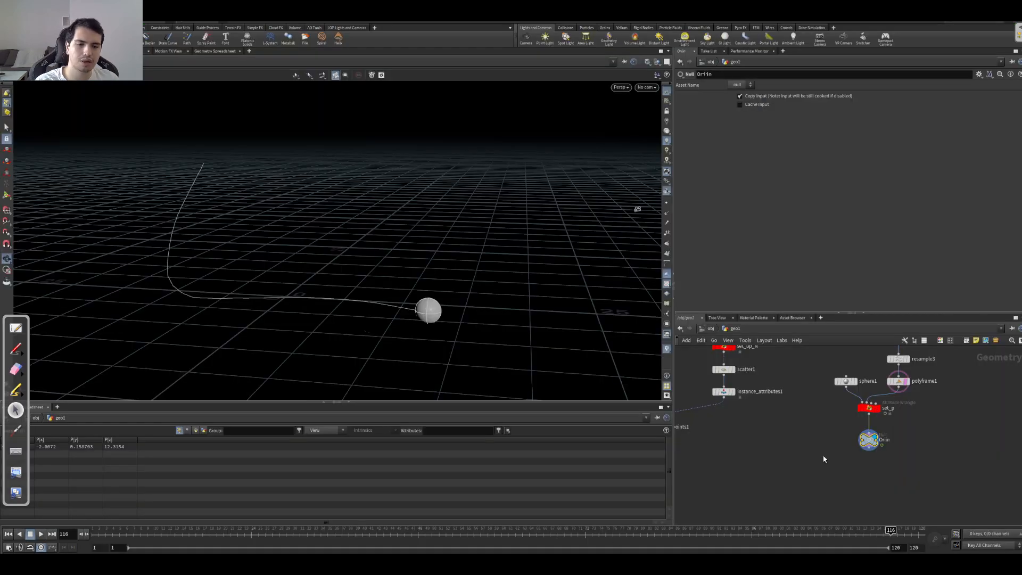
{"action": "scroll", "coordinate": [782, 449], "scroll_direction": "down", "scroll_amount": 3}
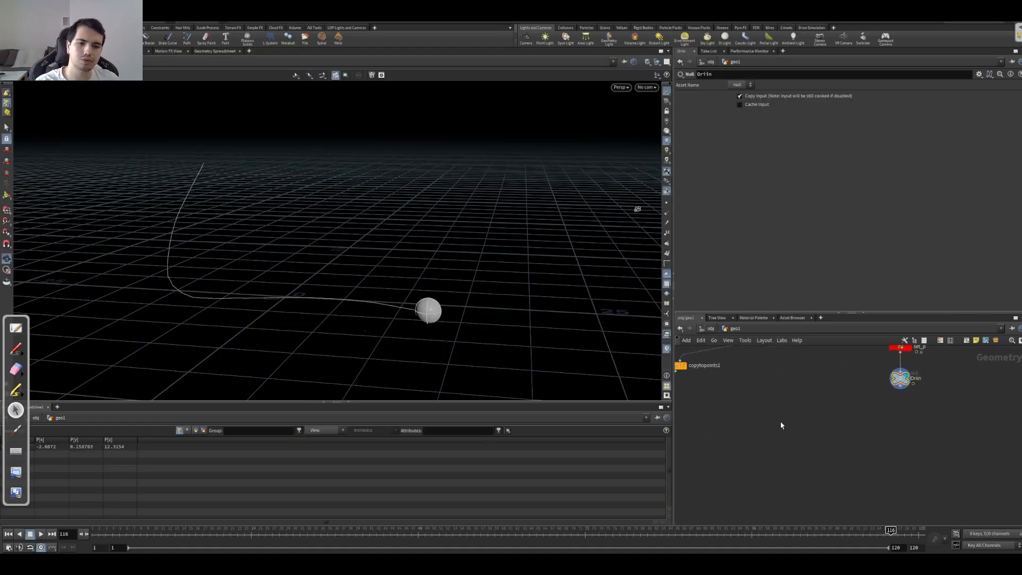
Step: Display copytopoints1 to view the copied root feet, and move the node slightly lower in the network
{"action": "left_click", "coordinate": [731, 380]}
{"action": "left_click_drag", "start_coordinate": [637, 233], "coordinate": [310, 263]}
{"action": "middle_click_drag", "start_coordinate": [334, 233], "coordinate": [317, 282]}
{"action": "right_click_drag", "start_coordinate": [317, 282], "coordinate": [438, 244]}
{"action": "left_click_drag", "start_coordinate": [438, 243], "coordinate": [401, 264]}
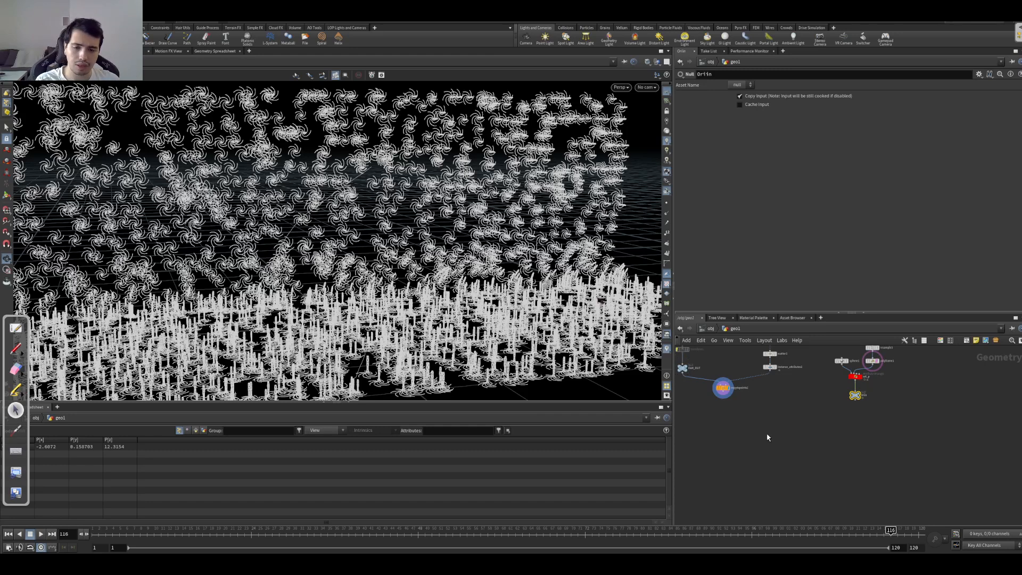
{"action": "middle_click_drag", "start_coordinate": [768, 438], "coordinate": [777, 434]}
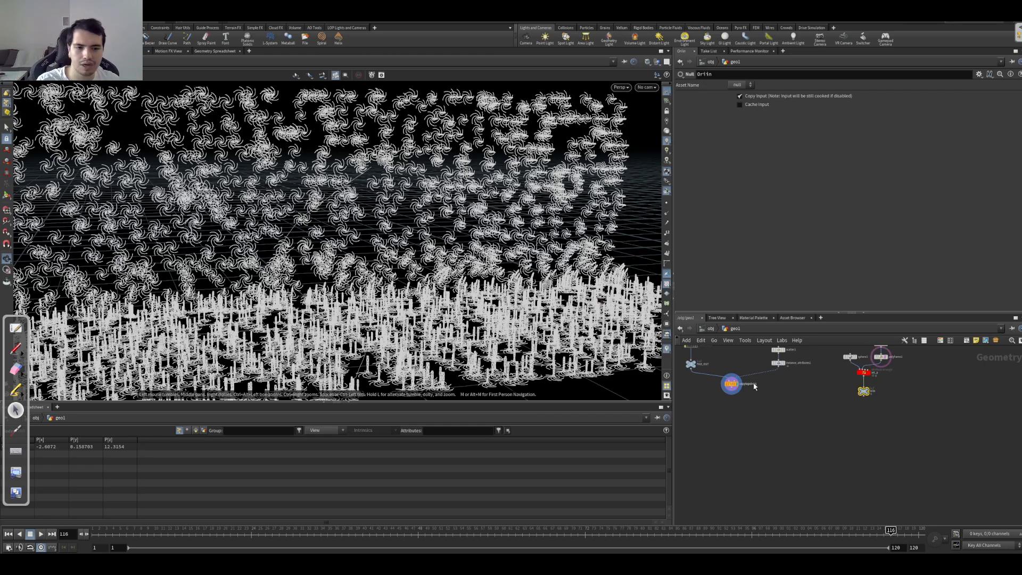
{"action": "left_click_drag", "start_coordinate": [732, 384], "coordinate": [725, 404]}
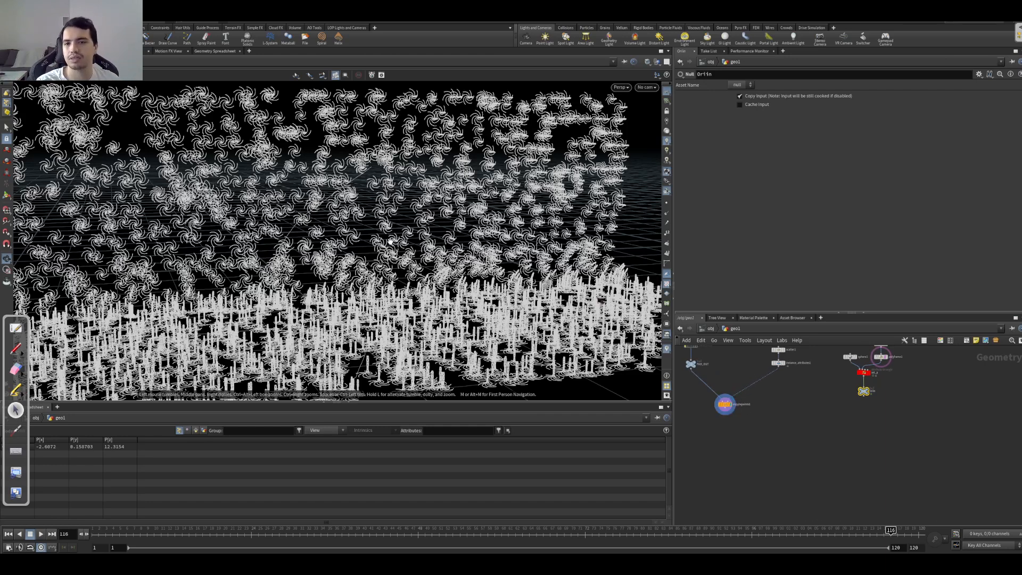
Step: Display the sphere's null and show copytopoints1 as a template so the sphere appears among the feet
{"action": "left_click", "coordinate": [864, 391]}
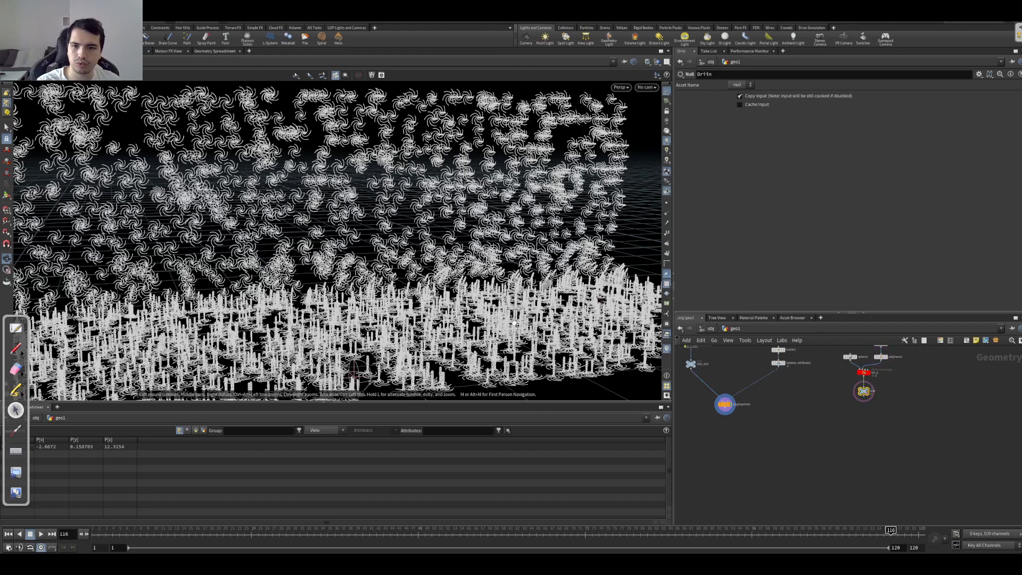
{"action": "left_click", "coordinate": [872, 389]}
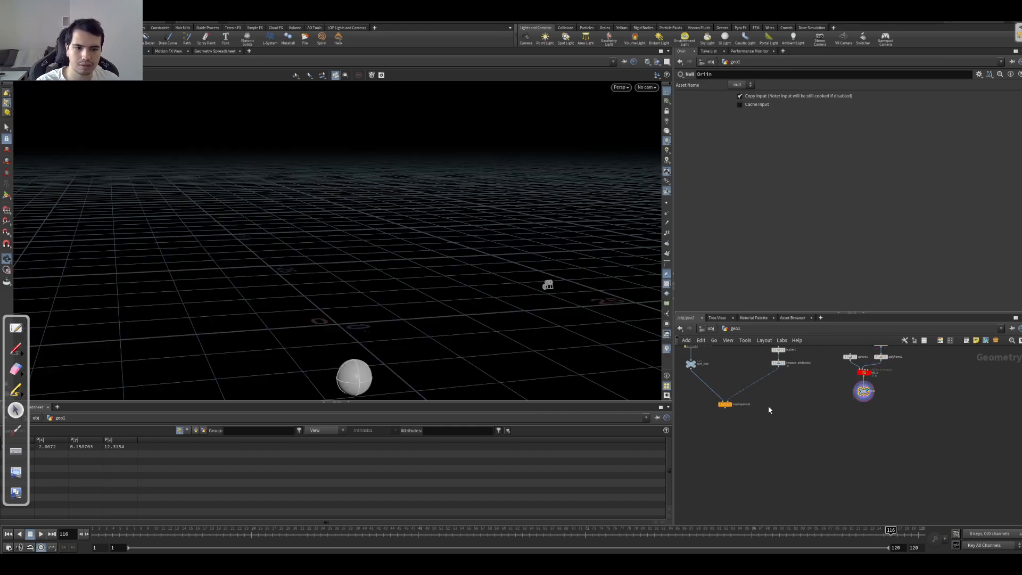
{"action": "left_click", "coordinate": [729, 405]}
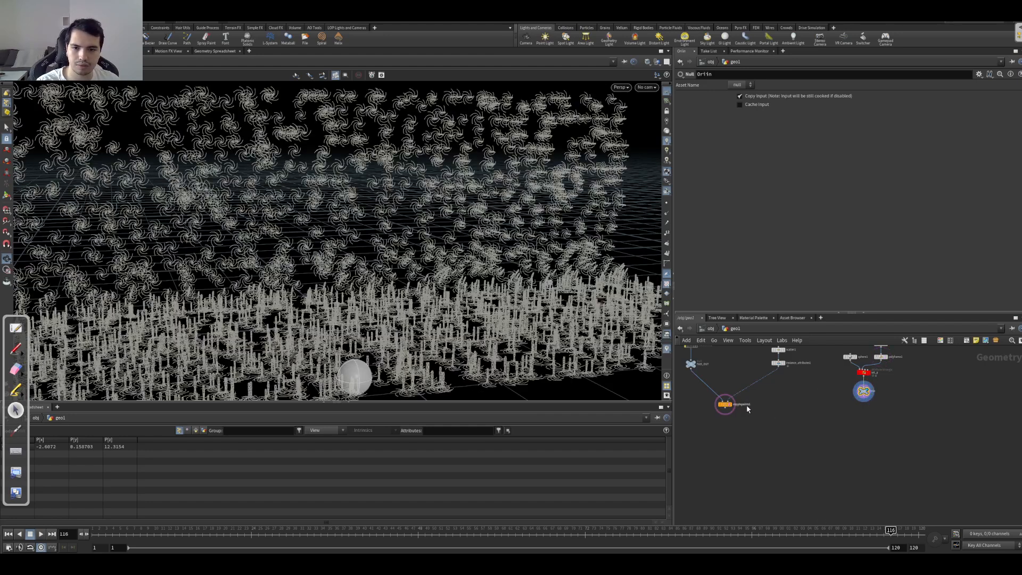
{"action": "right_click_drag", "start_coordinate": [418, 313], "coordinate": [267, 292]}
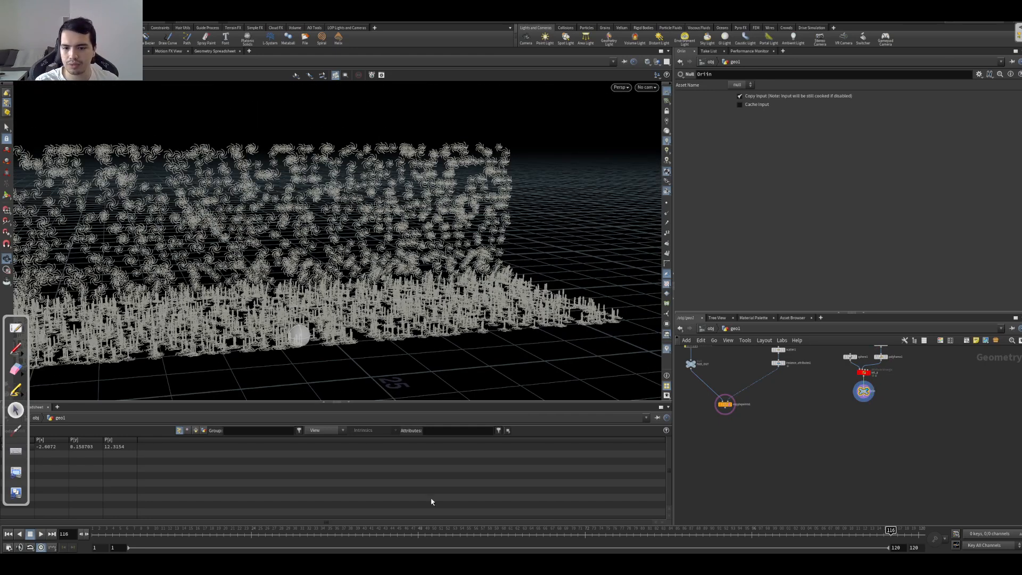
Step: Scrub the timeline to frame 66 and examine the sphere's position among the copied feet
{"action": "left_click_drag", "start_coordinate": [460, 531], "coordinate": [543, 497]}
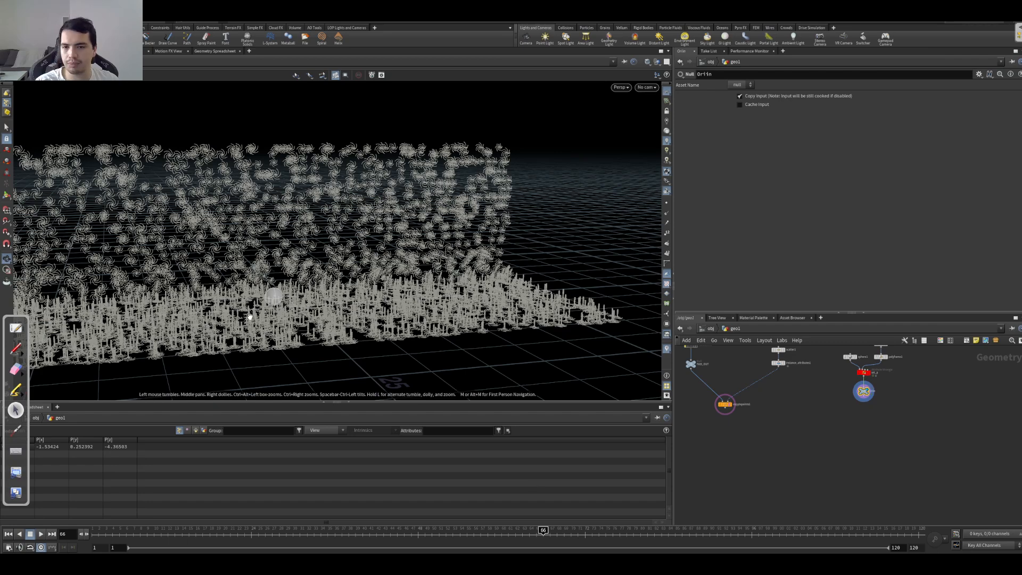
{"action": "middle_click_drag", "start_coordinate": [256, 295], "coordinate": [380, 288]}
{"action": "left_click_drag", "start_coordinate": [380, 288], "coordinate": [382, 319]}
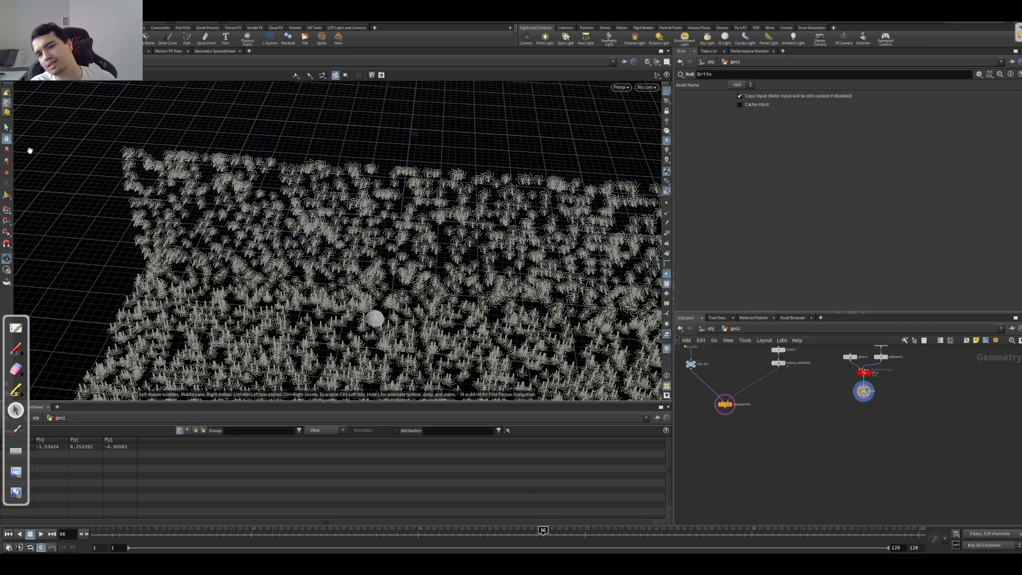
{"action": "left_click_drag", "start_coordinate": [347, 374], "coordinate": [411, 324]}
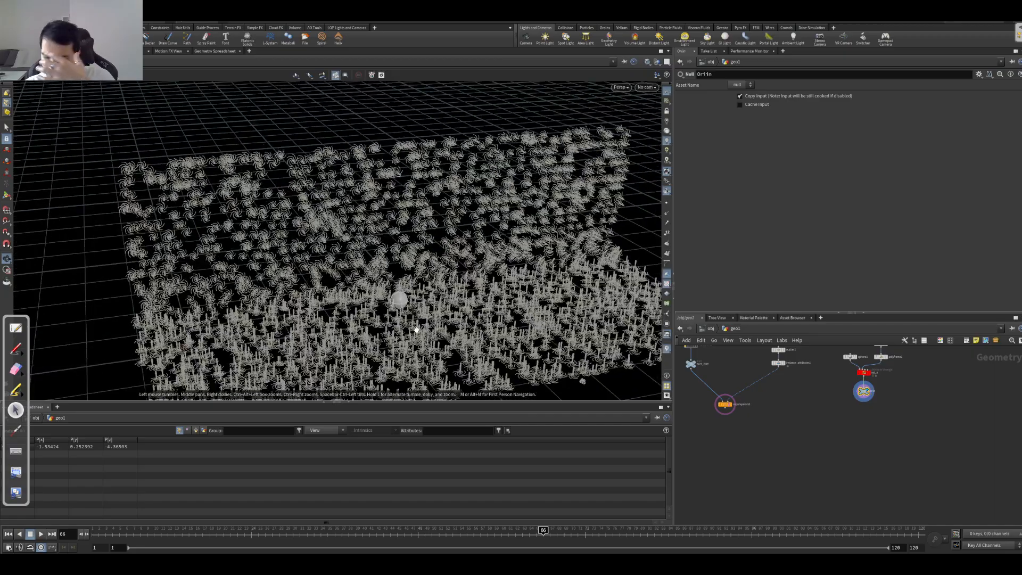
{"action": "left_click_drag", "start_coordinate": [382, 308], "coordinate": [401, 275]}
{"action": "scroll", "coordinate": [422, 265], "scroll_direction": "up", "scroll_amount": 5}
{"action": "middle_click_drag", "start_coordinate": [730, 429], "coordinate": [762, 420]}
{"action": "key", "text": "Tab"}
{"action": "type", "text": "mak"}
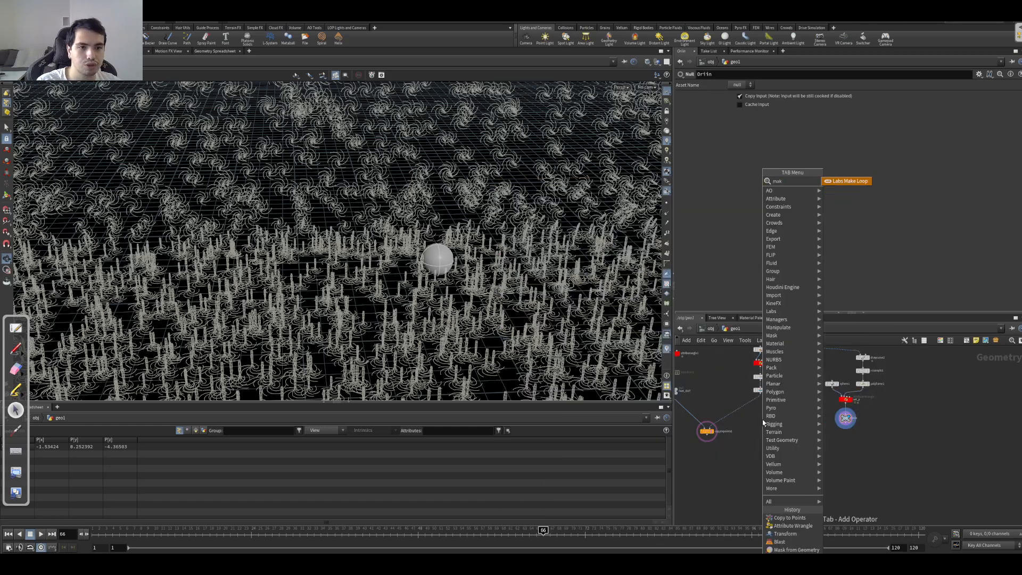
{"action": "key", "text": "BackSpace"}
{"action": "type", "text": "sk"}
{"action": "key", "text": "Return"}
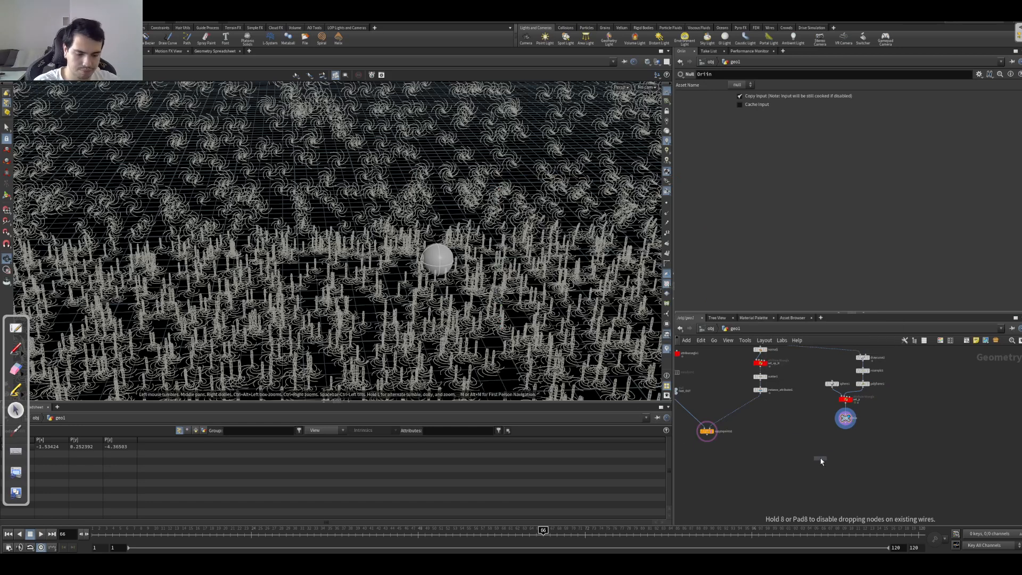
Step: Insert a Mask from Geometry node between instance_attributes1 and copytopoints1, and connect the sphere's null to its second input
{"action": "key", "text": "Tab"}
{"action": "mouse_move", "coordinate": [824, 469]}
{"action": "type", "text": "maskfrom"}
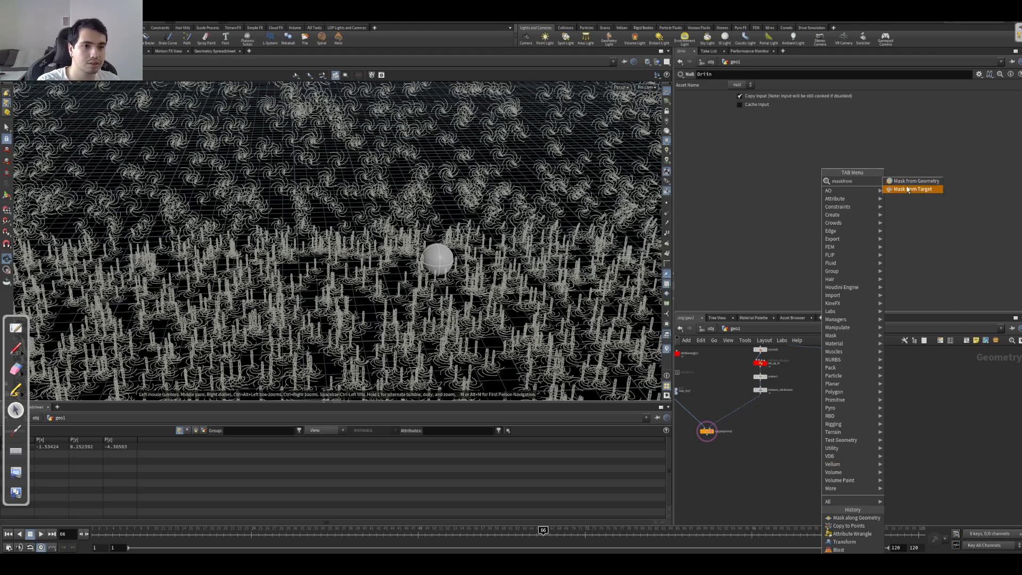
{"action": "key", "text": "Return"}
{"action": "left_click", "coordinate": [739, 406]}
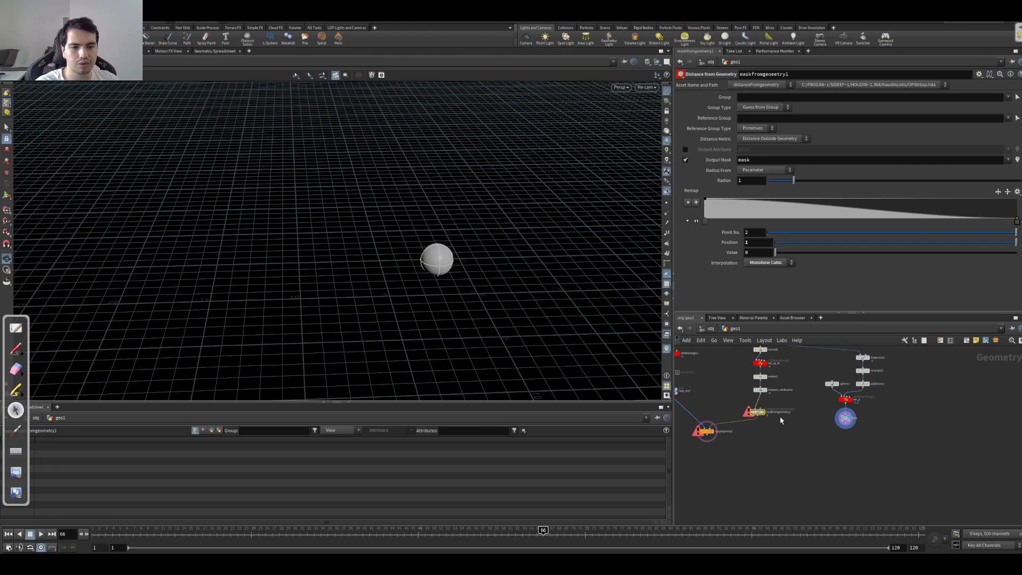
{"action": "scroll", "coordinate": [841, 400], "scroll_direction": "up", "scroll_amount": 3}
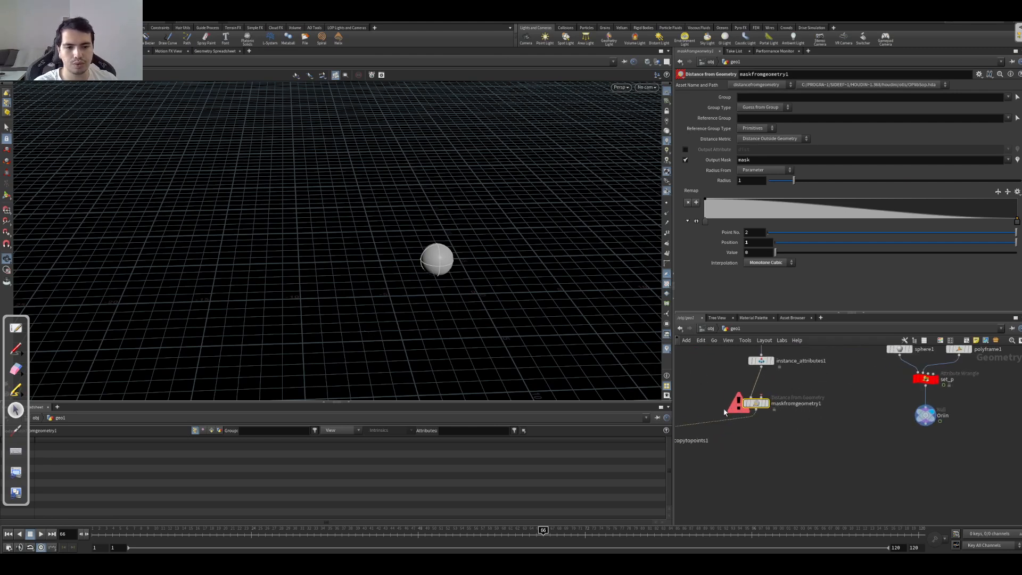
{"action": "left_click_drag", "start_coordinate": [762, 397], "coordinate": [940, 422]}
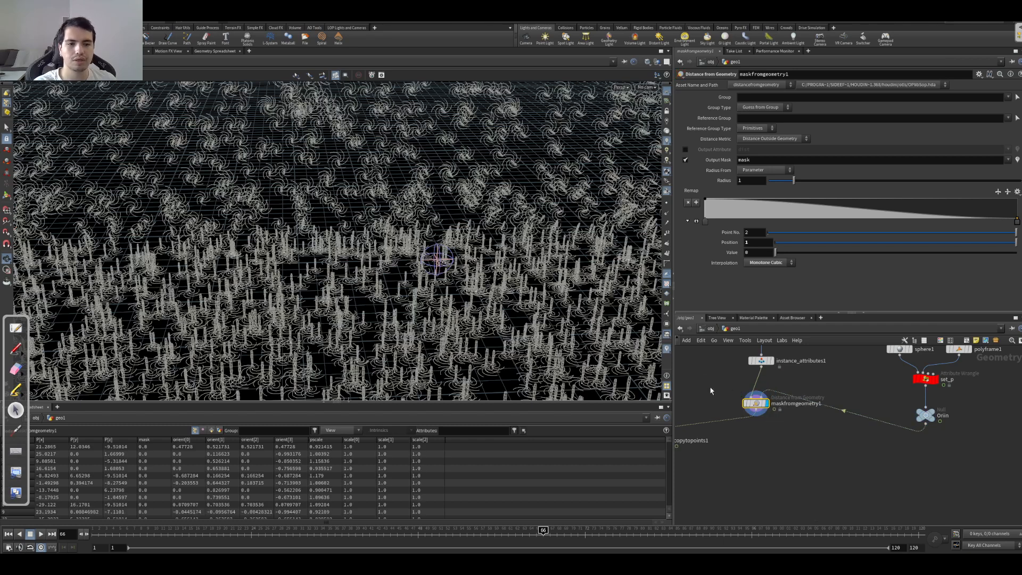
Step: Visualize the mask attribute output by maskfromgeometry1 and display copytopoints1 with its template turned off
{"action": "left_click", "coordinate": [743, 160]}
{"action": "middle_click", "coordinate": [754, 406]}
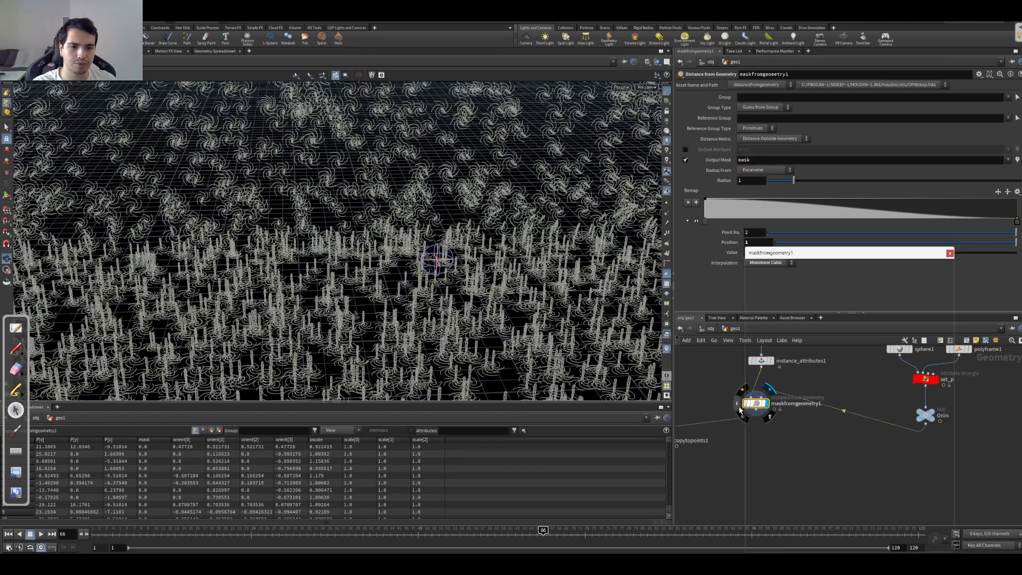
{"action": "left_click", "coordinate": [950, 253]}
{"action": "middle_click_drag", "start_coordinate": [781, 446], "coordinate": [860, 417]}
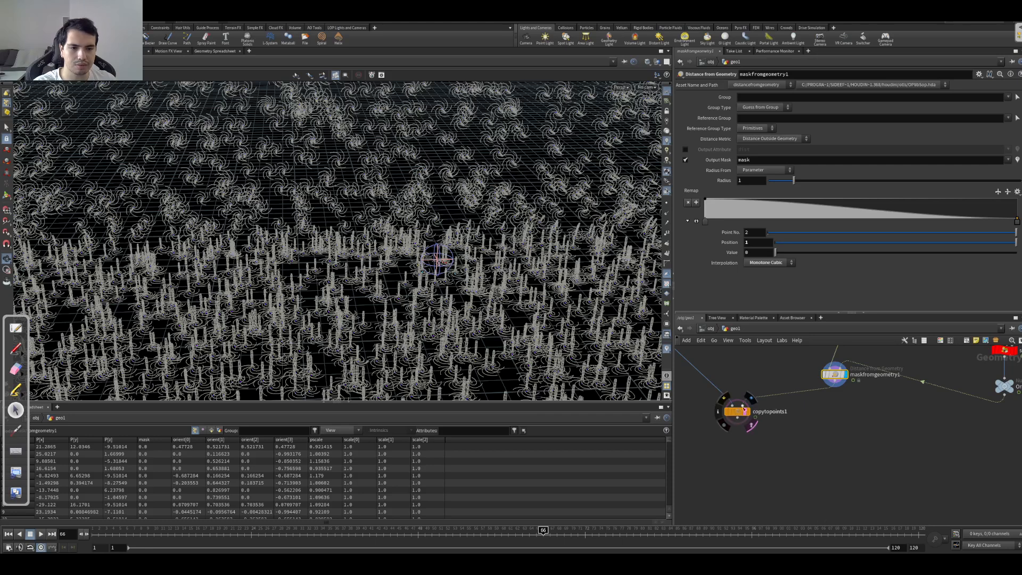
{"action": "left_click", "coordinate": [751, 398]}
{"action": "left_click", "coordinate": [753, 426]}
{"action": "right_click_drag", "start_coordinate": [446, 299], "coordinate": [408, 274]}
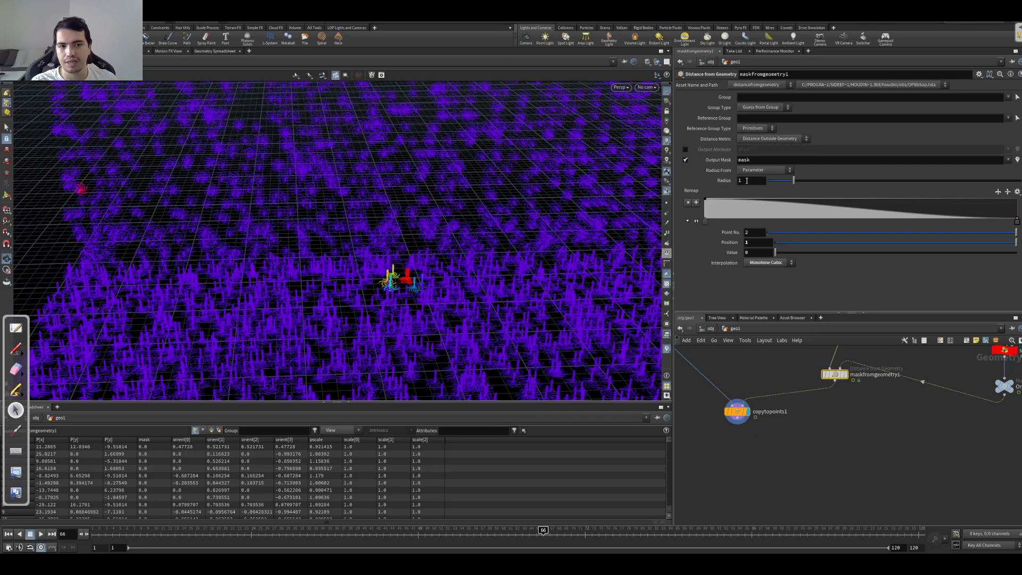
Step: Set the Radius of maskfromgeometry1 to 10
{"action": "left_click_drag", "start_coordinate": [731, 184], "coordinate": [714, 208]}
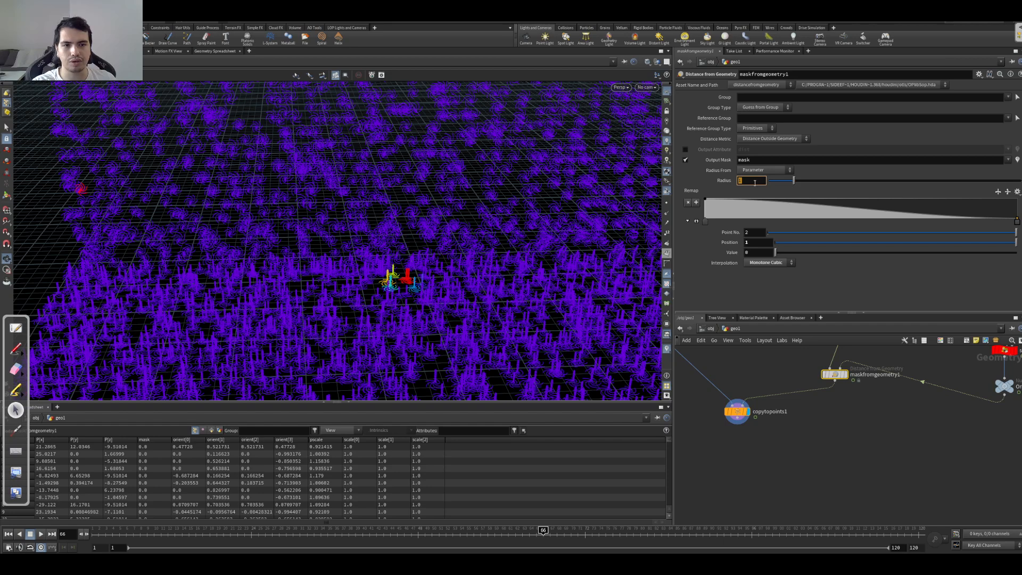
{"action": "type", "text": "0"}
{"action": "key", "text": "Return"}
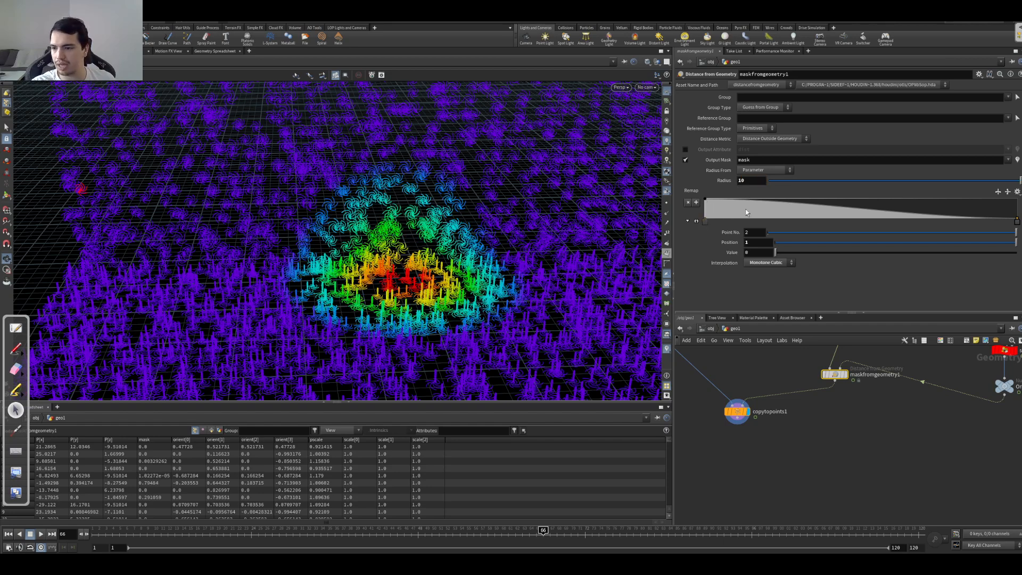
{"action": "left_click_drag", "start_coordinate": [379, 293], "coordinate": [330, 299]}
Step: Set the Radius of maskfromgeometry1 to 6 and check the mask falloff around the sphere
{"action": "left_click_drag", "start_coordinate": [407, 337], "coordinate": [463, 299]}
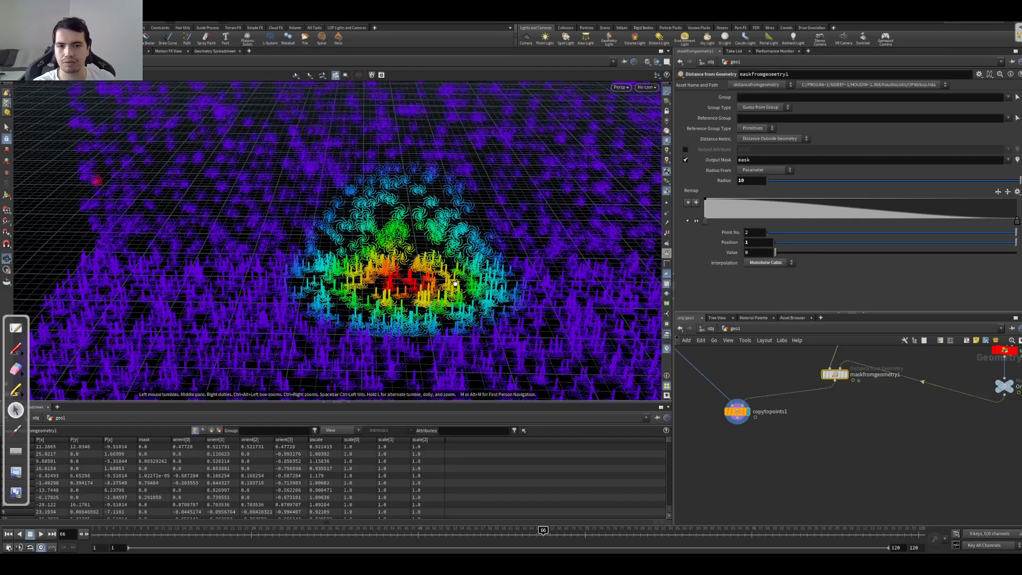
{"action": "key", "text": "Return"}
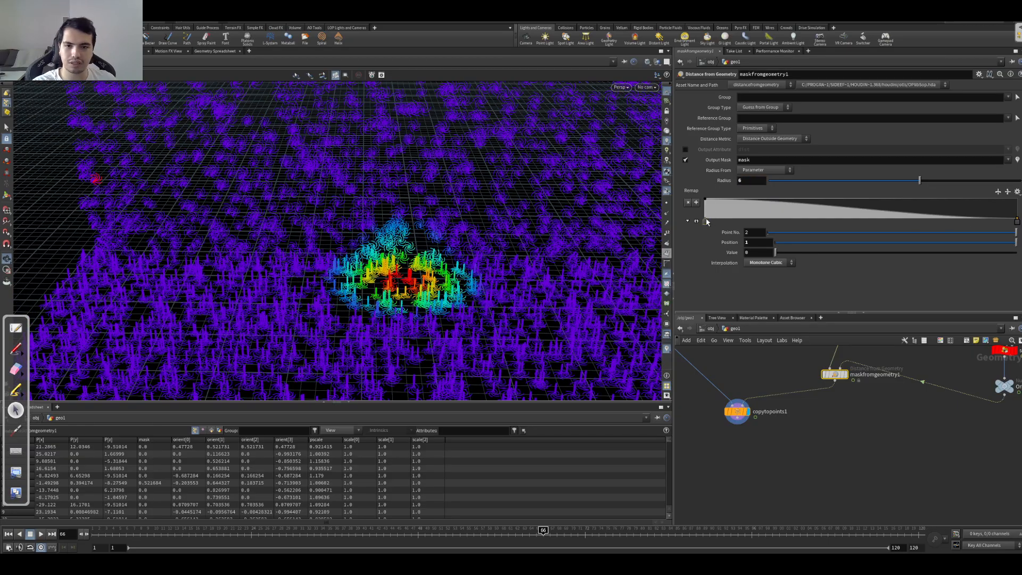
{"action": "mouse_move", "coordinate": [400, 282]}
{"action": "left_mouse_down"}
{"action": "mouse_move", "coordinate": [453, 281]}
{"action": "mouse_move", "coordinate": [407, 283]}
{"action": "left_mouse_up"}
{"action": "middle_click_drag", "start_coordinate": [788, 421], "coordinate": [792, 357]}
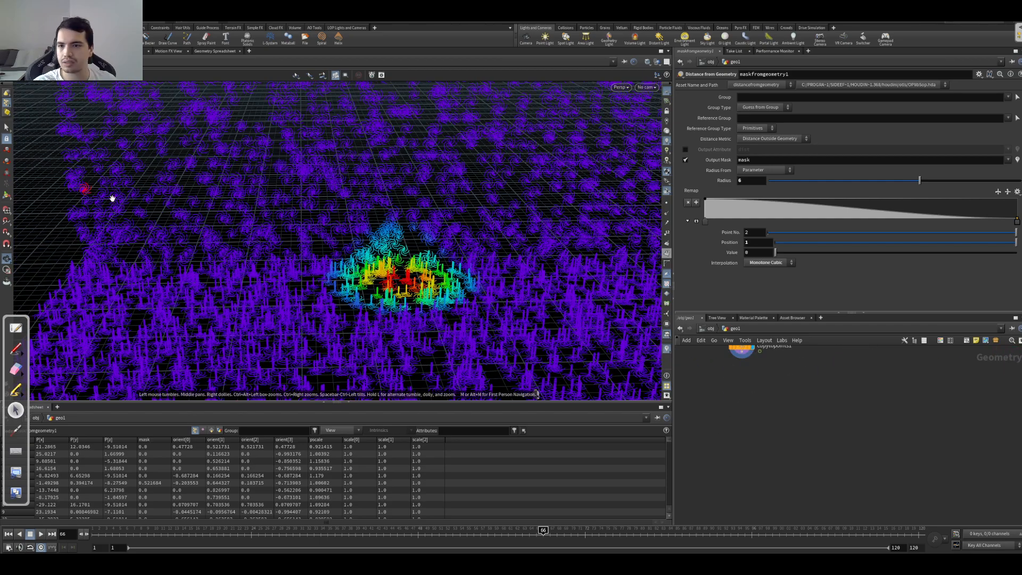
{"action": "left_click_drag", "start_coordinate": [303, 210], "coordinate": [225, 190]}
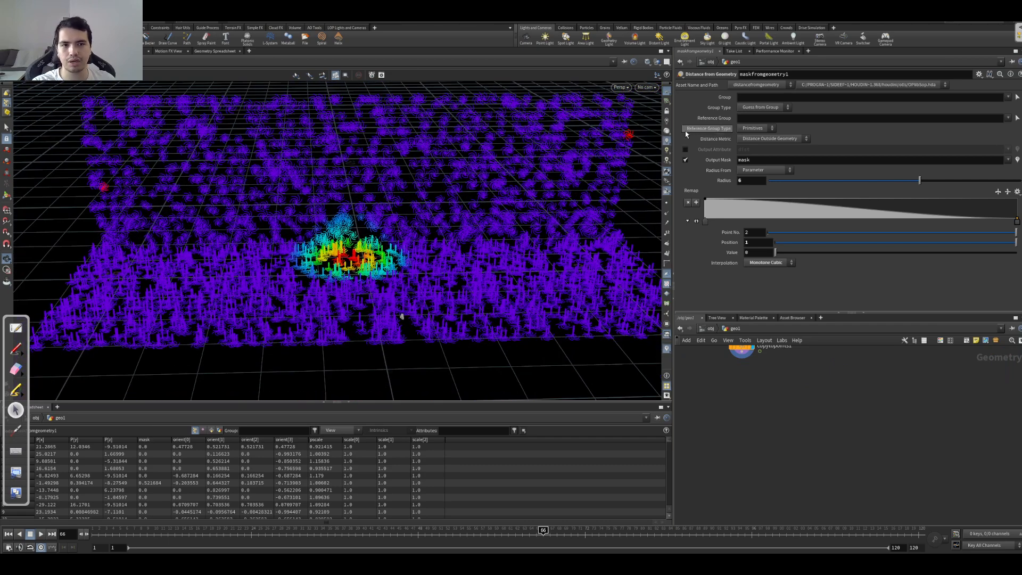
Step: Set the Reference Group Type of maskfromgeometry1 to Points and check the mask around the sphere
{"action": "left_click", "coordinate": [745, 130]}
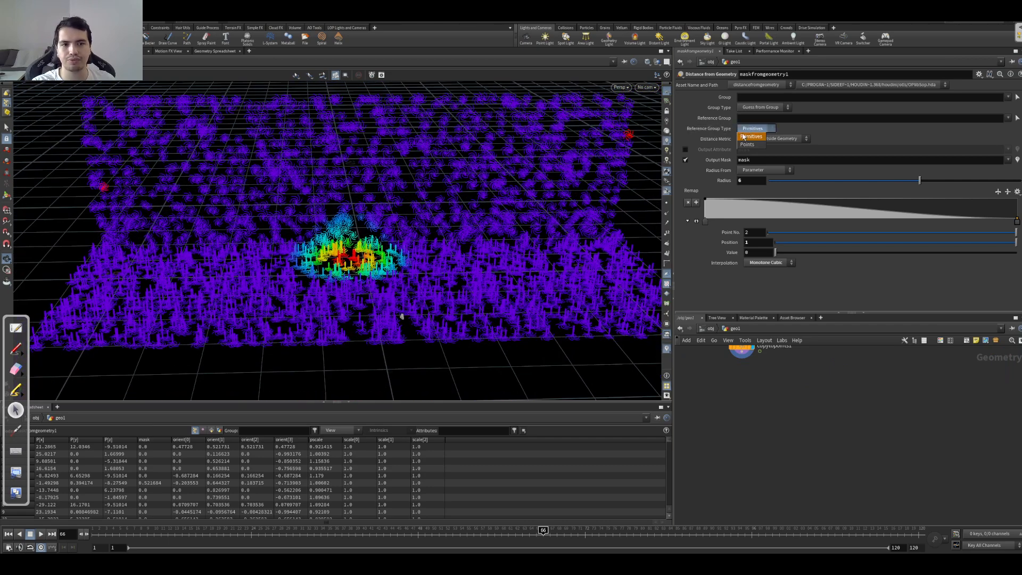
{"action": "left_click", "coordinate": [744, 145]}
{"action": "left_click_drag", "start_coordinate": [379, 257], "coordinate": [427, 288]}
{"action": "middle_click_drag", "start_coordinate": [778, 383], "coordinate": [780, 442]}
{"action": "mouse_move", "coordinate": [780, 442]}
{"action": "right_mouse_down"}
{"action": "mouse_move", "coordinate": [757, 418]}
{"action": "mouse_move", "coordinate": [790, 425]}
{"action": "right_mouse_up"}
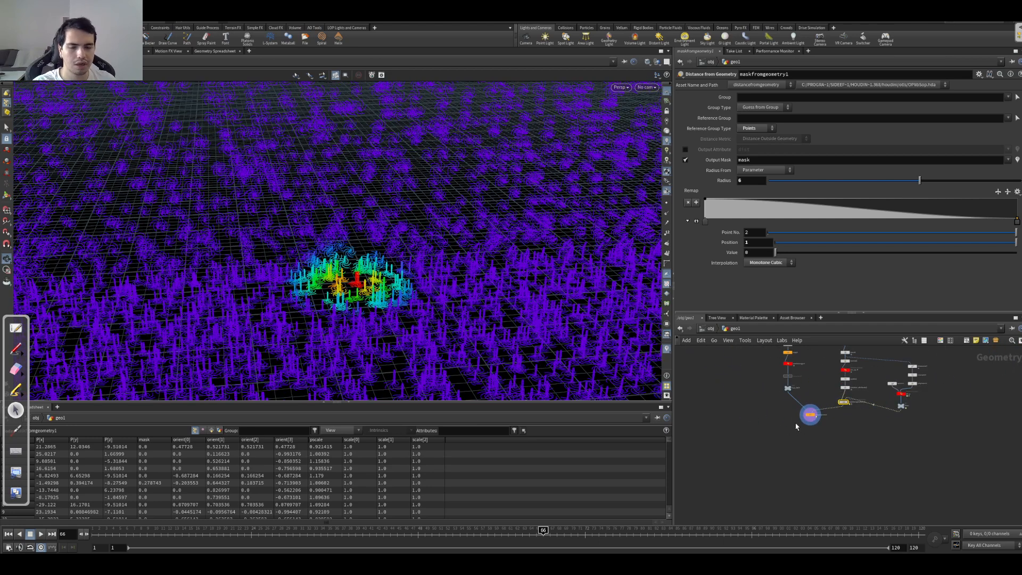
Step: Add a Blast node connected to the output of copytopoints1
{"action": "middle_click_drag", "start_coordinate": [797, 426], "coordinate": [761, 419]}
{"action": "scroll", "coordinate": [790, 426], "scroll_direction": "up", "scroll_amount": 3}
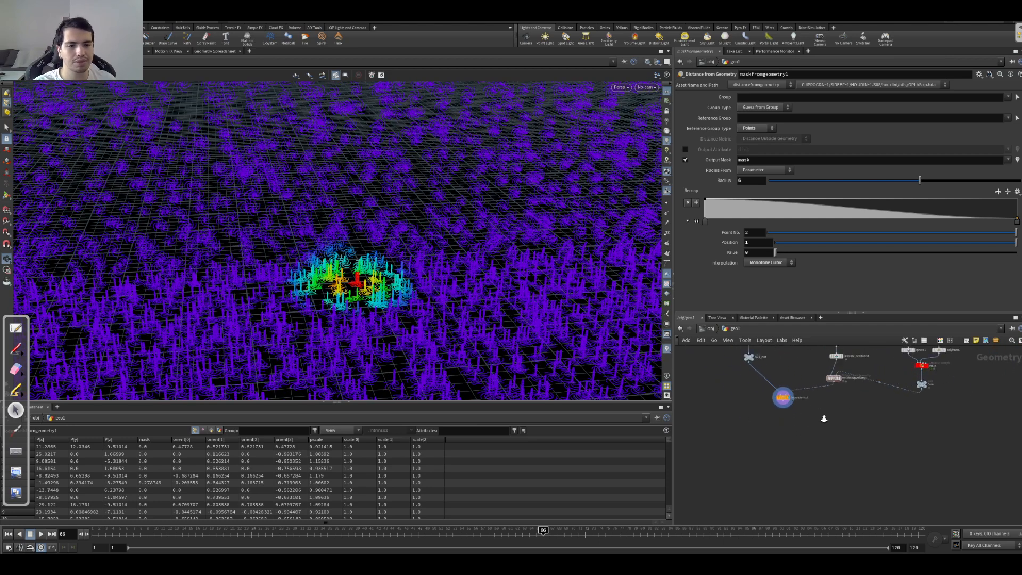
{"action": "key", "text": "Tab"}
{"action": "type", "text": "blast"}
{"action": "key", "text": "Return"}
{"action": "left_click", "coordinate": [776, 415]}
{"action": "left_click", "coordinate": [782, 107]}
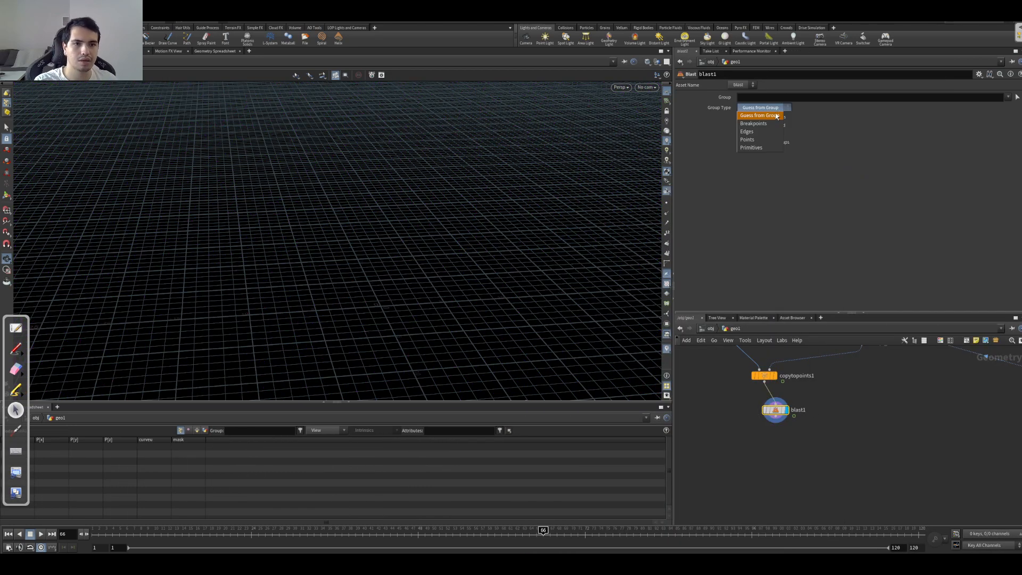
{"action": "left_click", "coordinate": [750, 139]}
{"action": "left_click", "coordinate": [767, 98]}
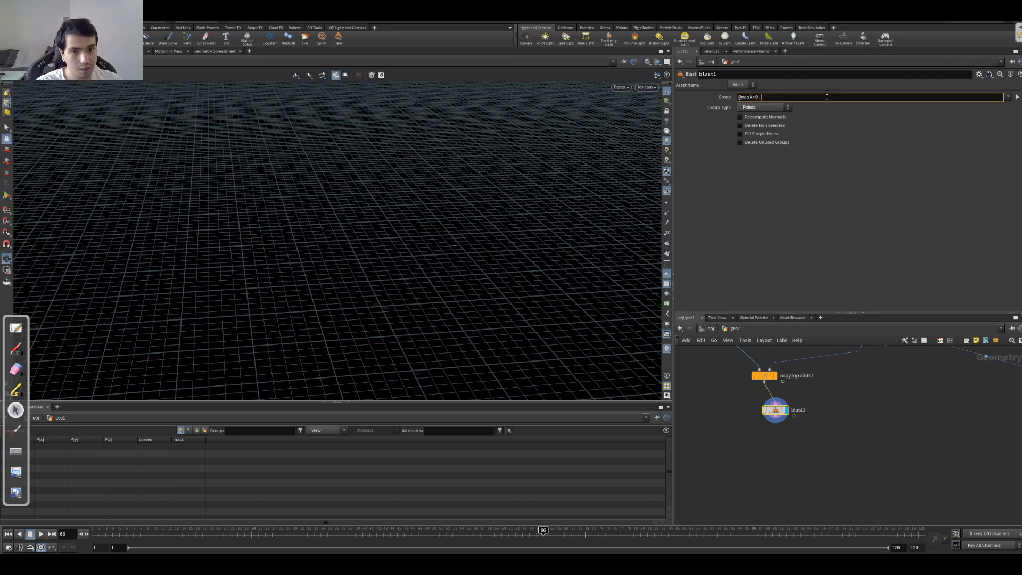
{"action": "key", "text": "Return"}
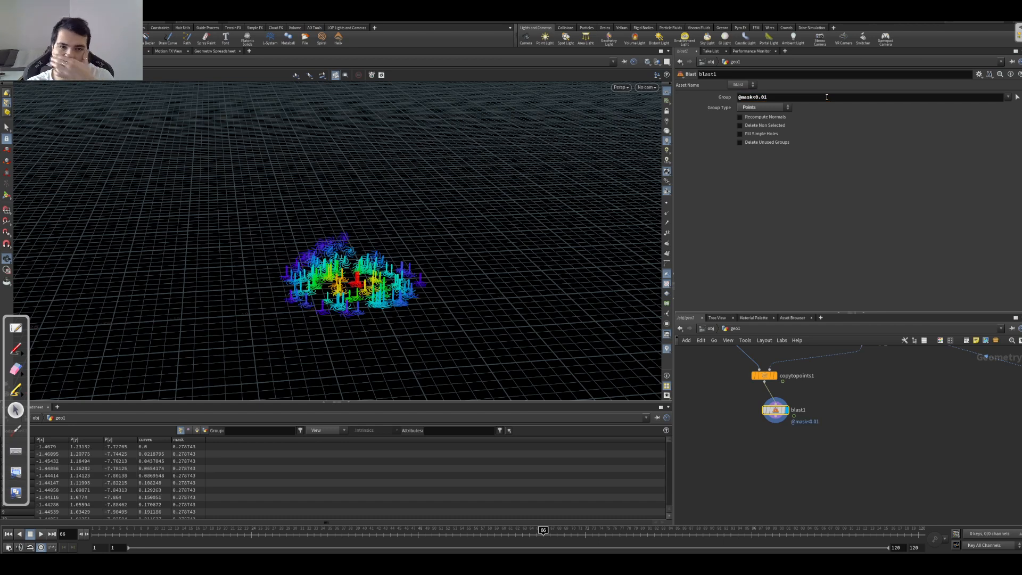
{"action": "left_click", "coordinate": [771, 100]}
Step: Turn off the mask colour visualization in the viewport and inspect the remaining roots
{"action": "left_click_drag", "start_coordinate": [394, 287], "coordinate": [281, 289]}
{"action": "middle_click_drag", "start_coordinate": [288, 281], "coordinate": [307, 245]}
{"action": "right_click_drag", "start_coordinate": [307, 246], "coordinate": [452, 244]}
{"action": "left_click_drag", "start_coordinate": [452, 244], "coordinate": [481, 265]}
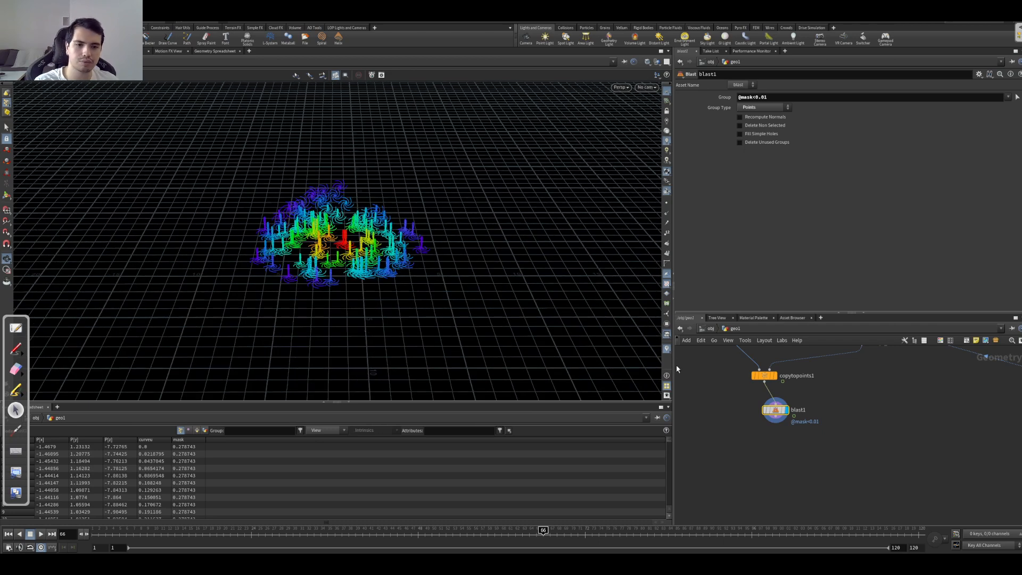
{"action": "left_click", "coordinate": [667, 349]}
{"action": "middle_click_drag", "start_coordinate": [288, 238], "coordinate": [323, 234]}
Step: Display the Orin null and template blast1 to view the sphere together with the nearby roots
{"action": "middle_click_drag", "start_coordinate": [876, 406], "coordinate": [734, 394]}
{"action": "middle_click_drag", "start_coordinate": [904, 354], "coordinate": [915, 391]}
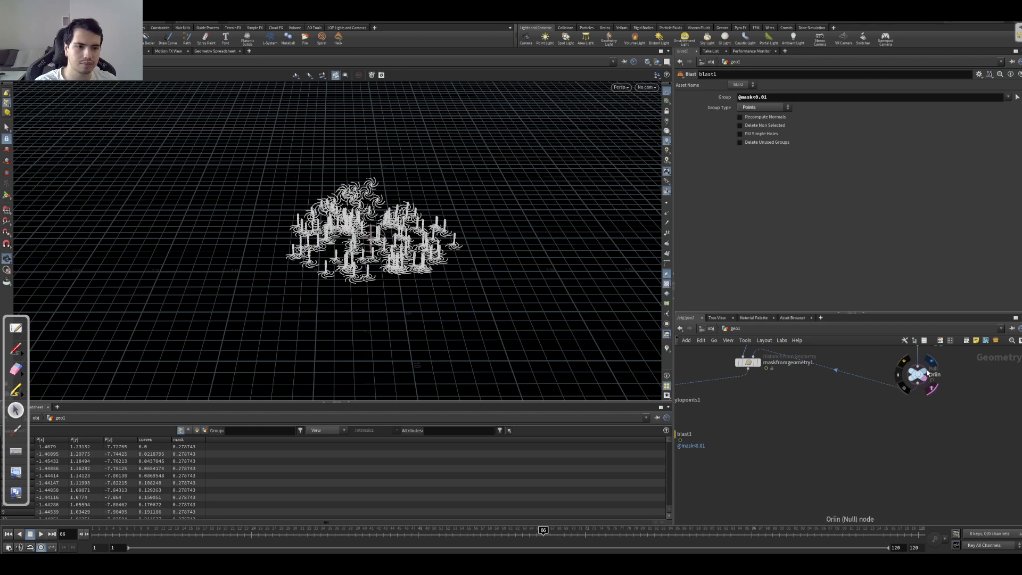
{"action": "left_click", "coordinate": [932, 384]}
{"action": "middle_click_drag", "start_coordinate": [756, 433], "coordinate": [846, 418]}
{"action": "left_click", "coordinate": [760, 418]}
{"action": "left_click_drag", "start_coordinate": [347, 310], "coordinate": [365, 225]}
{"action": "right_click_drag", "start_coordinate": [366, 226], "coordinate": [487, 230]}
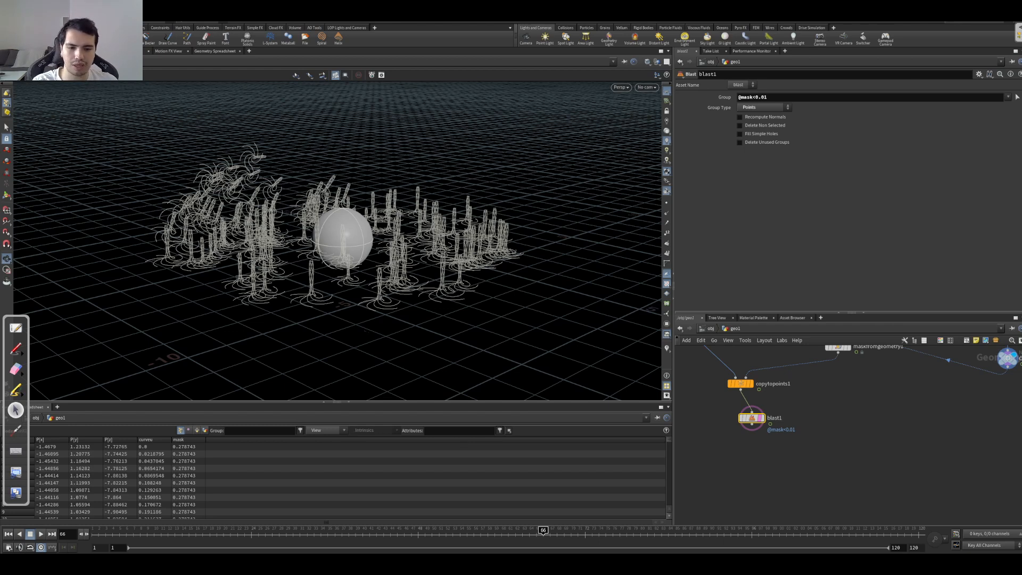
Step: Switch to OpenBoard and, on a new page, draw a red vertical line with a blue X beside it
{"action": "left_click", "coordinate": [19, 328]}
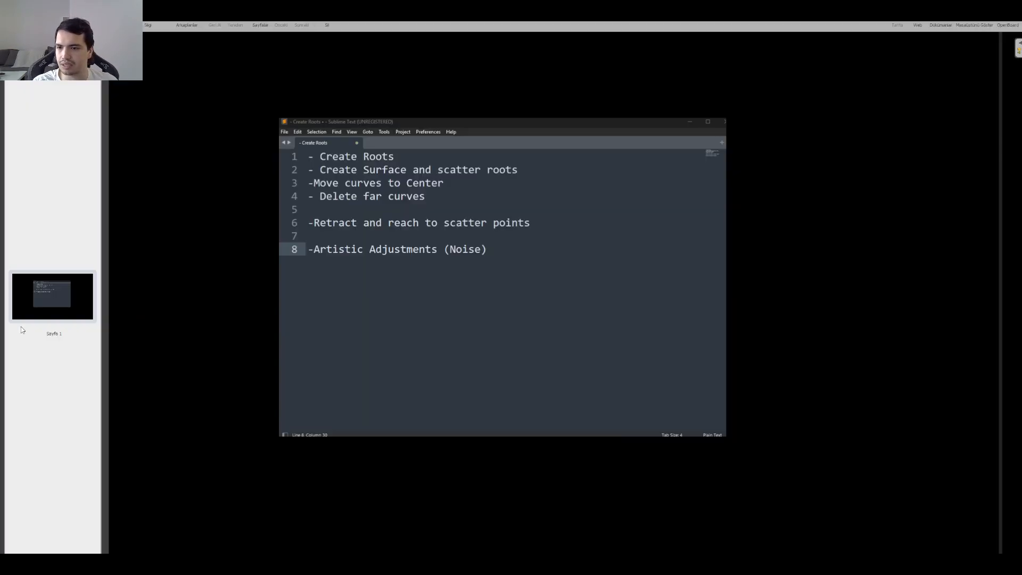
{"action": "left_click", "coordinate": [260, 26]}
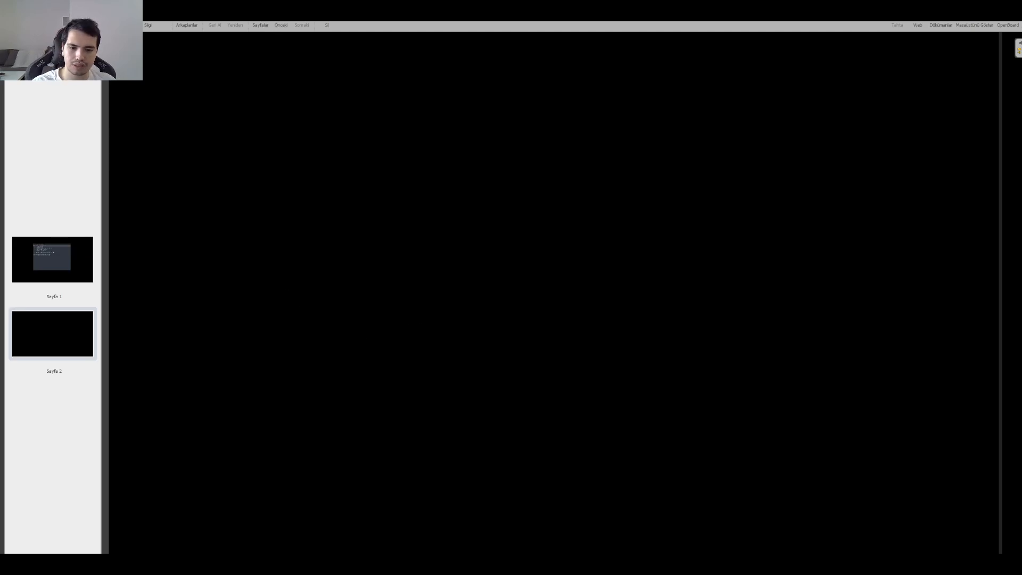
{"action": "mouse_move", "coordinate": [347, 441]}
{"action": "left_mouse_down"}
{"action": "mouse_move", "coordinate": [341, 196]}
{"action": "mouse_move", "coordinate": [350, 162]}
{"action": "left_mouse_up"}
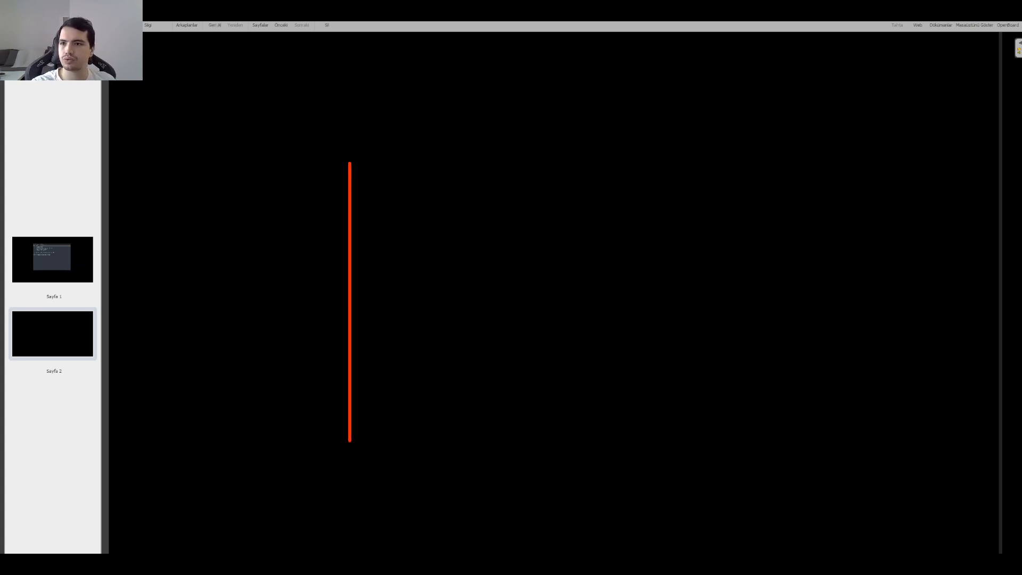
{"action": "left_click_drag", "start_coordinate": [582, 321], "coordinate": [570, 336]}
{"action": "left_click_drag", "start_coordinate": [571, 321], "coordinate": [581, 340]}
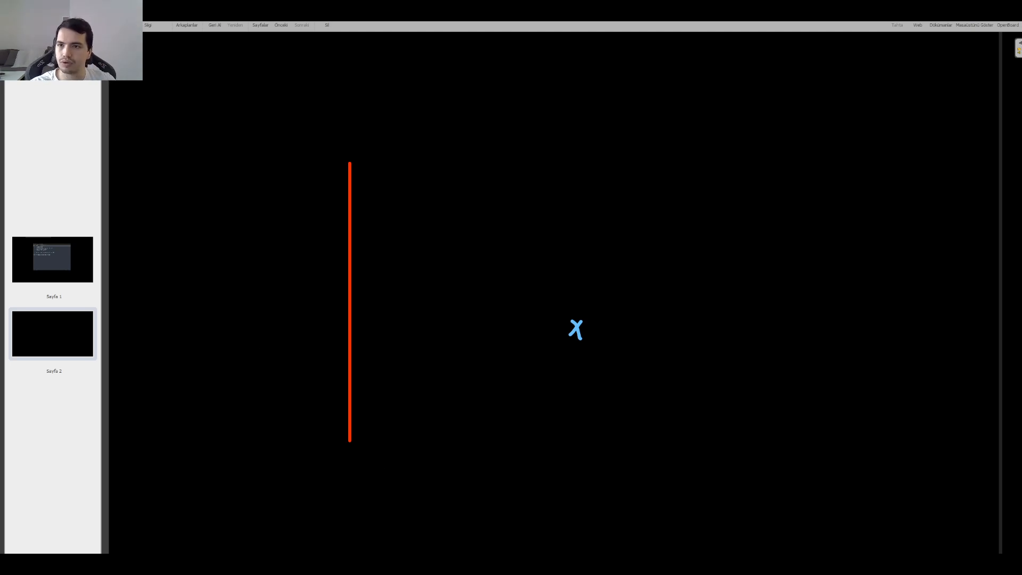
Step: Mark five white ticks across the red line, spaced evenly from one end to the other
{"action": "left_click_drag", "start_coordinate": [353, 288], "coordinate": [342, 298]}
{"action": "left_click_drag", "start_coordinate": [355, 438], "coordinate": [343, 445]}
{"action": "left_click_drag", "start_coordinate": [359, 360], "coordinate": [331, 375]}
{"action": "left_click_drag", "start_coordinate": [352, 214], "coordinate": [336, 227]}
{"action": "left_click_drag", "start_coordinate": [353, 157], "coordinate": [328, 172]}
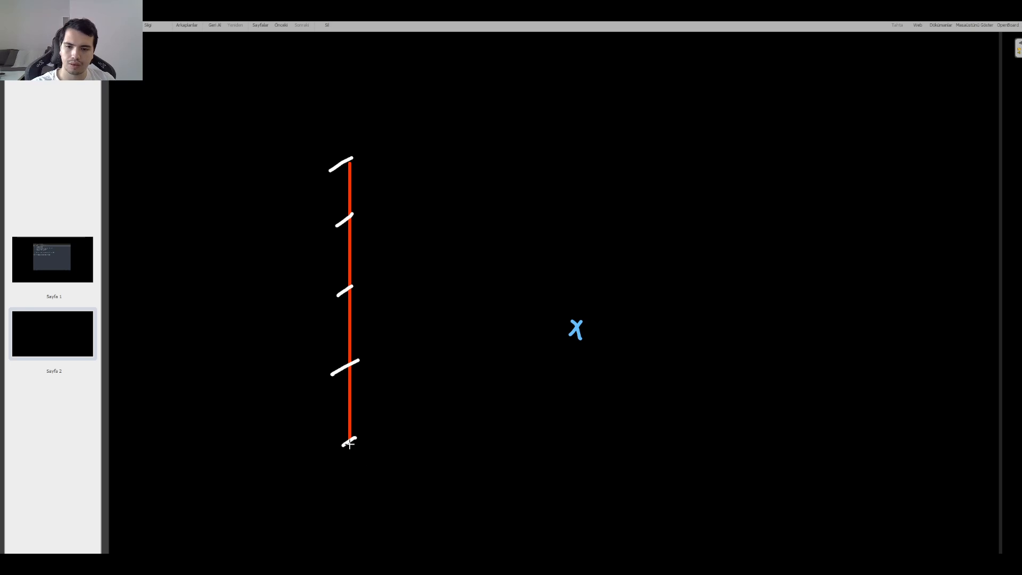
Step: Draw straight green lines from each of the five ticks to the blue X
{"action": "left_click_drag", "start_coordinate": [352, 439], "coordinate": [576, 330]}
{"action": "left_click_drag", "start_coordinate": [349, 368], "coordinate": [584, 329]}
{"action": "left_click_drag", "start_coordinate": [350, 290], "coordinate": [577, 329]}
{"action": "left_click_drag", "start_coordinate": [350, 220], "coordinate": [579, 330]}
{"action": "left_click_drag", "start_coordinate": [350, 161], "coordinate": [583, 330]}
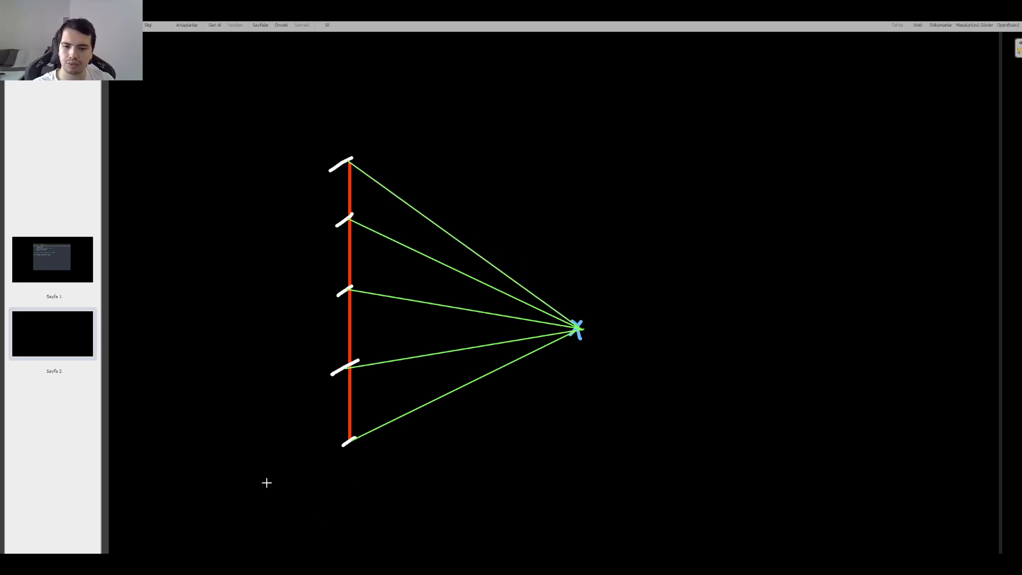
Step: Label the ticks from the lowest to the highest with 0, .25, .5, .75 and 1
{"action": "left_click_drag", "start_coordinate": [299, 450], "coordinate": [307, 446]}
{"action": "left_click", "coordinate": [286, 387]}
{"action": "left_click_drag", "start_coordinate": [293, 379], "coordinate": [301, 385]}
{"action": "left_click_drag", "start_coordinate": [308, 386], "coordinate": [315, 377]}
{"action": "left_click", "coordinate": [303, 305]}
{"action": "left_click_drag", "start_coordinate": [331, 289], "coordinate": [314, 302]}
{"action": "left_click", "coordinate": [294, 232]}
{"action": "mouse_move", "coordinate": [299, 220]}
{"action": "left_mouse_down"}
{"action": "mouse_move", "coordinate": [303, 232]}
{"action": "mouse_move", "coordinate": [331, 216]}
{"action": "left_mouse_up"}
{"action": "left_click_drag", "start_coordinate": [301, 153], "coordinate": [318, 165]}
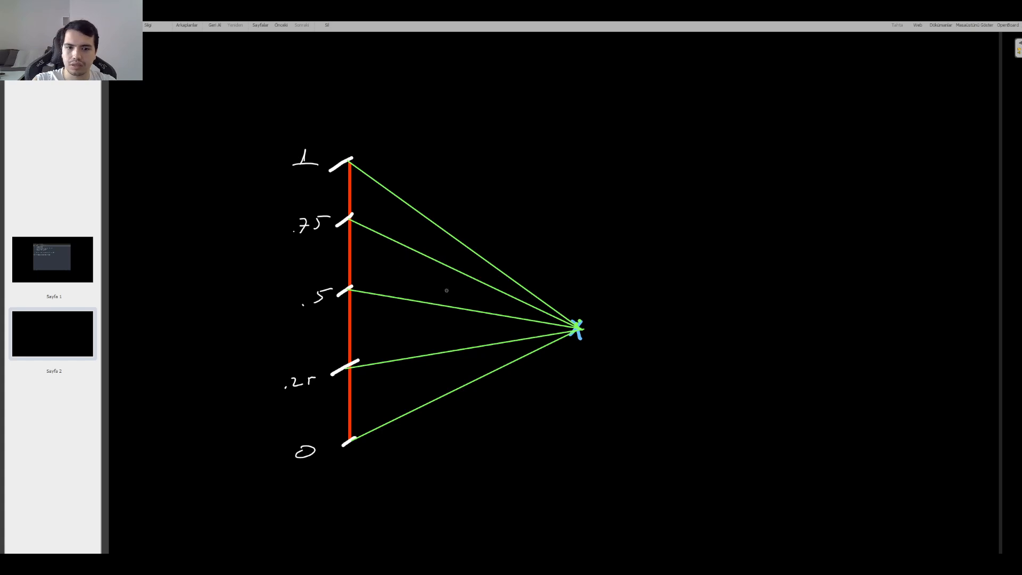
Step: Trace each green line in blue as far as its tick value and mark the end points with blue dots
{"action": "left_click_drag", "start_coordinate": [578, 326], "coordinate": [575, 333]}
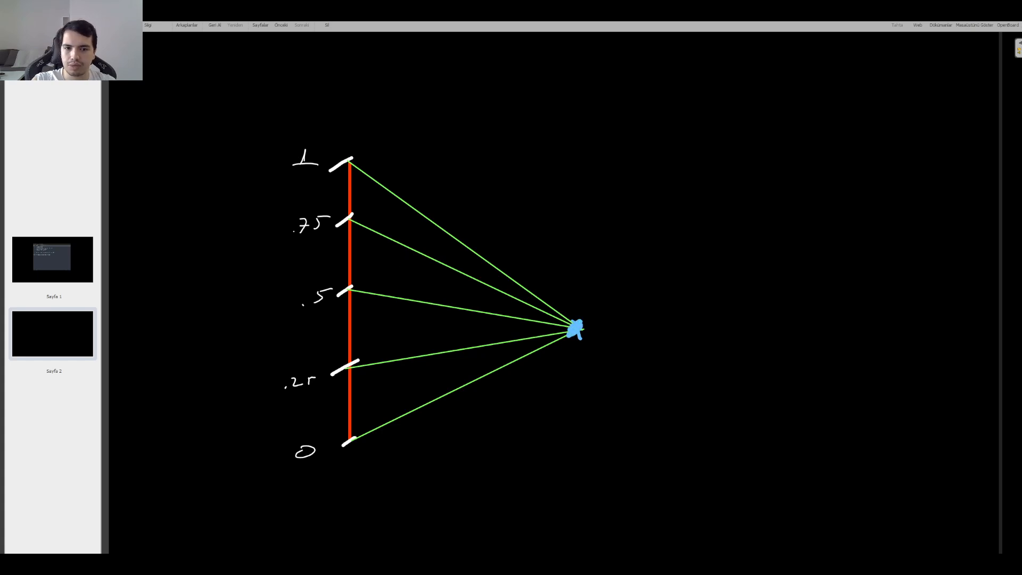
{"action": "left_click_drag", "start_coordinate": [348, 158], "coordinate": [571, 323]}
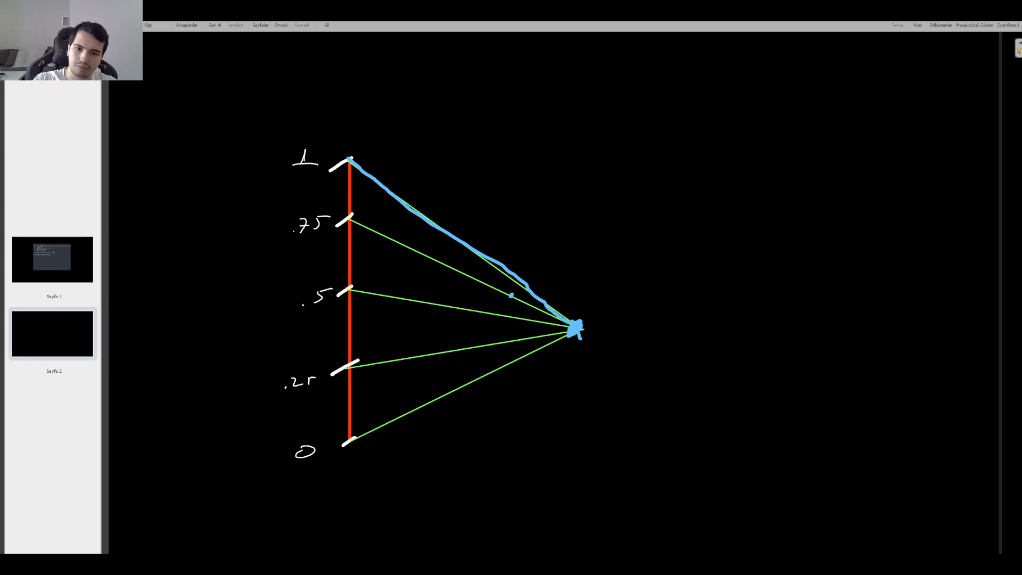
{"action": "left_click_drag", "start_coordinate": [511, 296], "coordinate": [346, 217]}
{"action": "left_click_drag", "start_coordinate": [511, 295], "coordinate": [505, 297]}
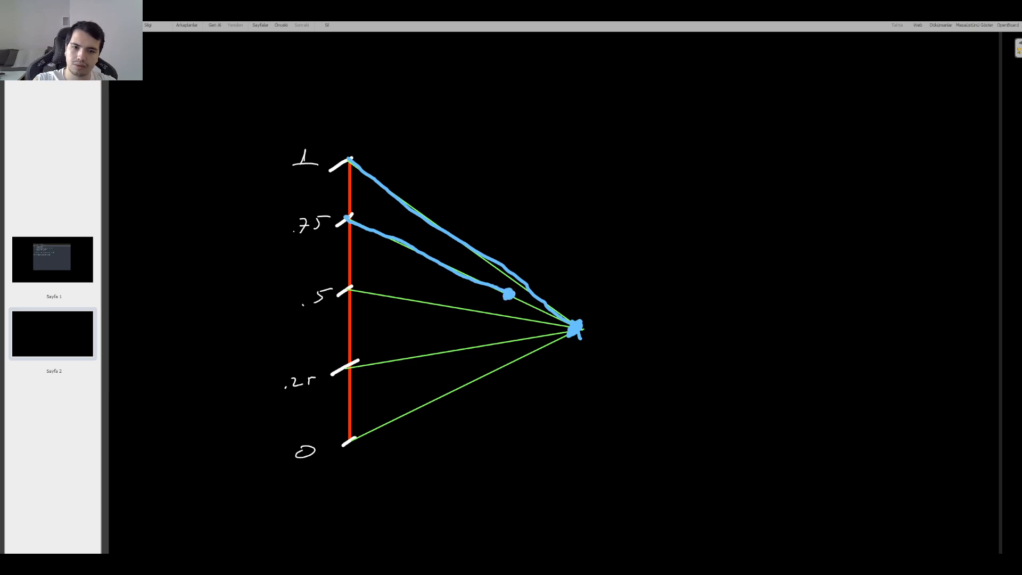
{"action": "left_click_drag", "start_coordinate": [344, 289], "coordinate": [459, 304]}
{"action": "left_click_drag", "start_coordinate": [344, 371], "coordinate": [403, 360]}
{"action": "left_click_drag", "start_coordinate": [343, 445], "coordinate": [355, 439]}
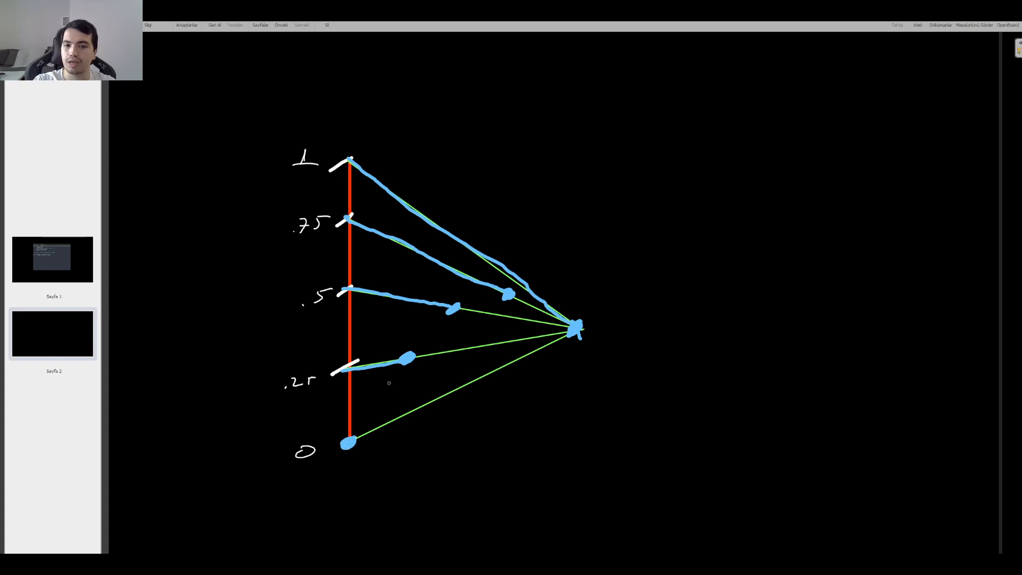
Step: Connect the blue dots from the 0 tick to the X to sketch the bent curve
{"action": "left_click_drag", "start_coordinate": [408, 359], "coordinate": [351, 436]}
{"action": "left_click_drag", "start_coordinate": [454, 308], "coordinate": [408, 346]}
{"action": "mouse_move", "coordinate": [454, 307]}
{"action": "left_mouse_down"}
{"action": "mouse_move", "coordinate": [503, 296]}
{"action": "mouse_move", "coordinate": [572, 321]}
{"action": "left_mouse_up"}
{"action": "left_click_drag", "start_coordinate": [451, 314], "coordinate": [408, 353]}
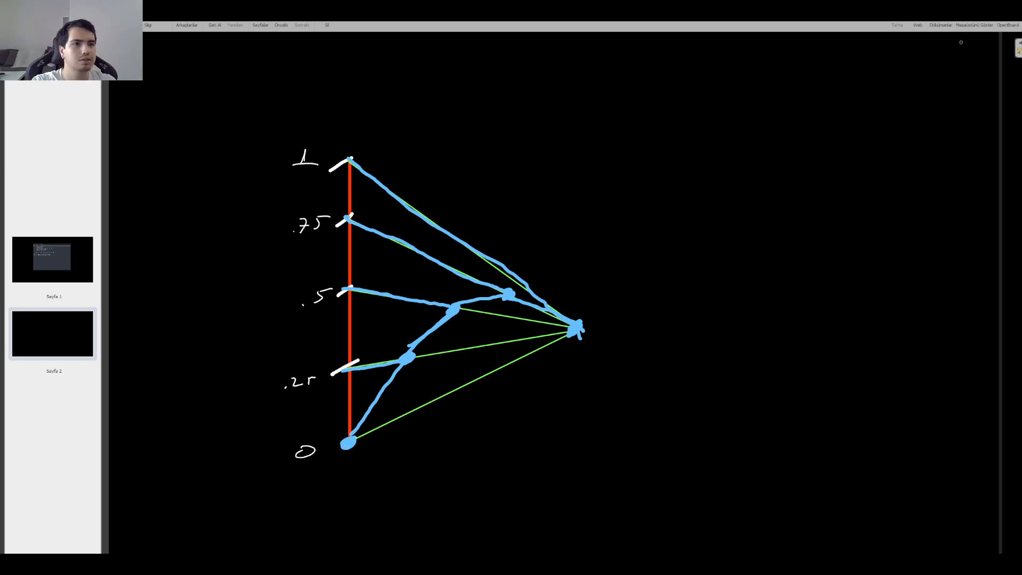
Step: Switch back to Houdini and add an Attribute Wrangle named reach after blast1
{"action": "left_click", "coordinate": [974, 25]}
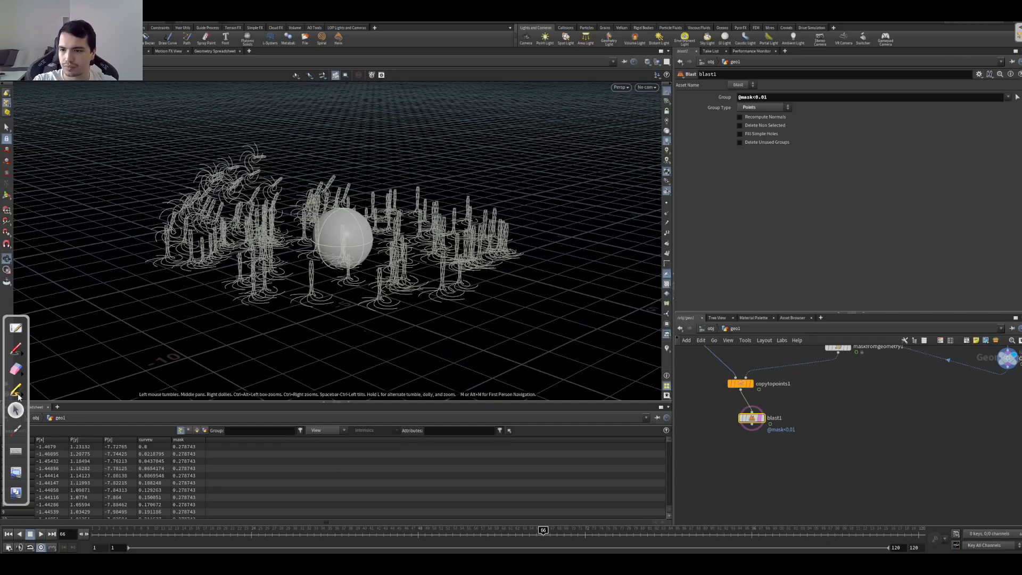
{"action": "scroll", "coordinate": [714, 456], "scroll_direction": "down", "scroll_amount": 4}
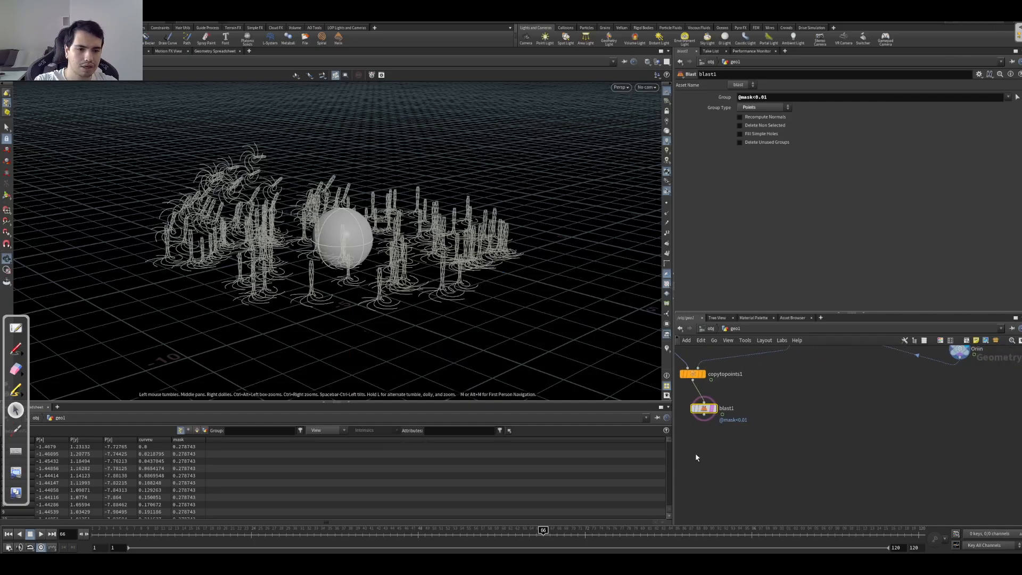
{"action": "left_click", "coordinate": [737, 431]}
{"action": "key", "text": "Tab"}
{"action": "type", "text": "wran"}
{"action": "key", "text": "Return"}
{"action": "double_click", "coordinate": [794, 461]}
{"action": "type", "text": "react"}
{"action": "key", "text": "Return"}
{"action": "scroll", "coordinate": [823, 450], "scroll_direction": "up", "scroll_amount": 5}
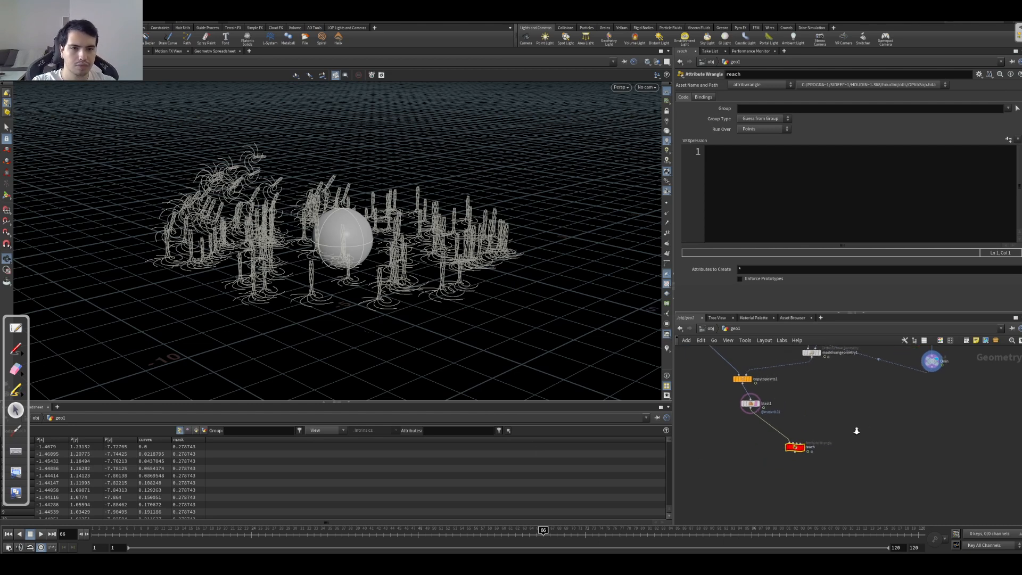
Step: Wire the Orin null into the second input of the reach wrangle and display reach
{"action": "left_click_drag", "start_coordinate": [821, 453], "coordinate": [842, 451]}
{"action": "middle_click_drag", "start_coordinate": [864, 395], "coordinate": [805, 441]}
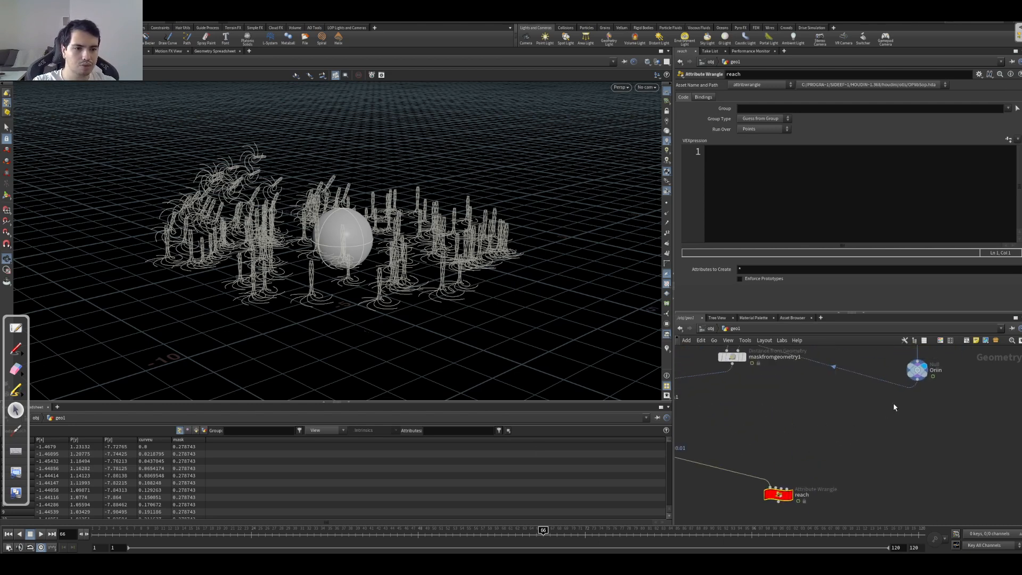
{"action": "left_click_drag", "start_coordinate": [918, 379], "coordinate": [780, 492]}
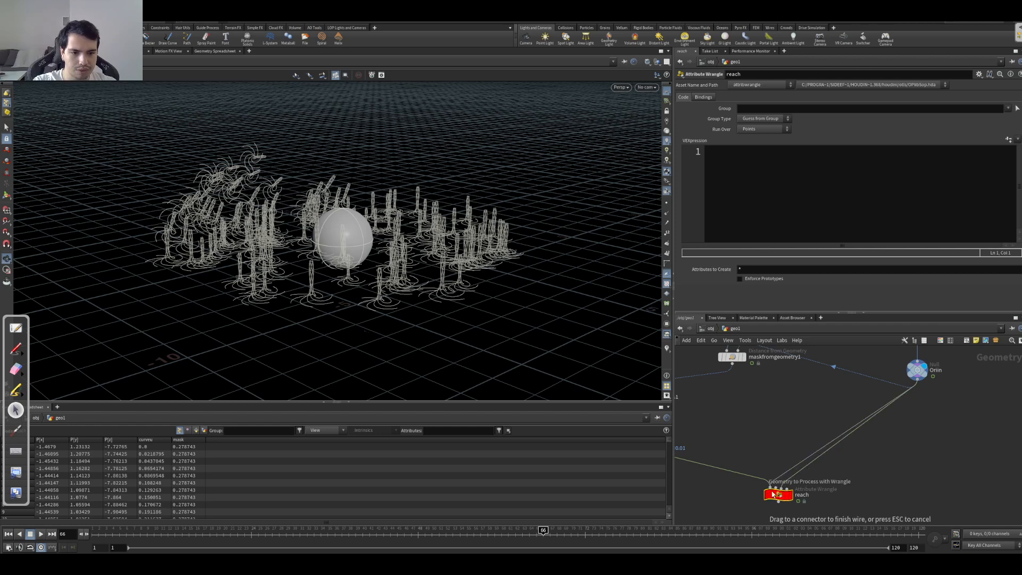
{"action": "left_click", "coordinate": [798, 483]}
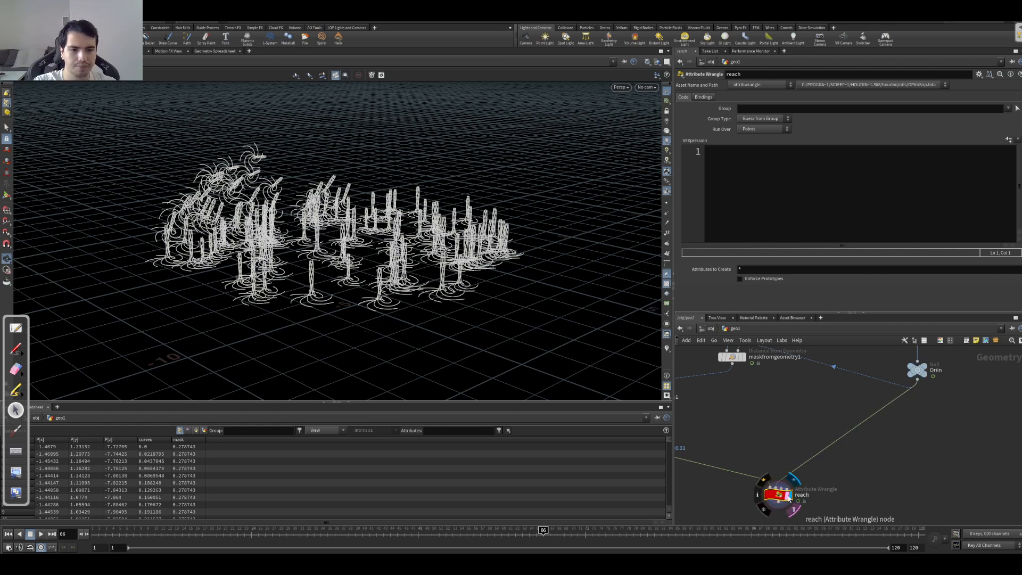
{"action": "middle_click_drag", "start_coordinate": [804, 414], "coordinate": [817, 392]}
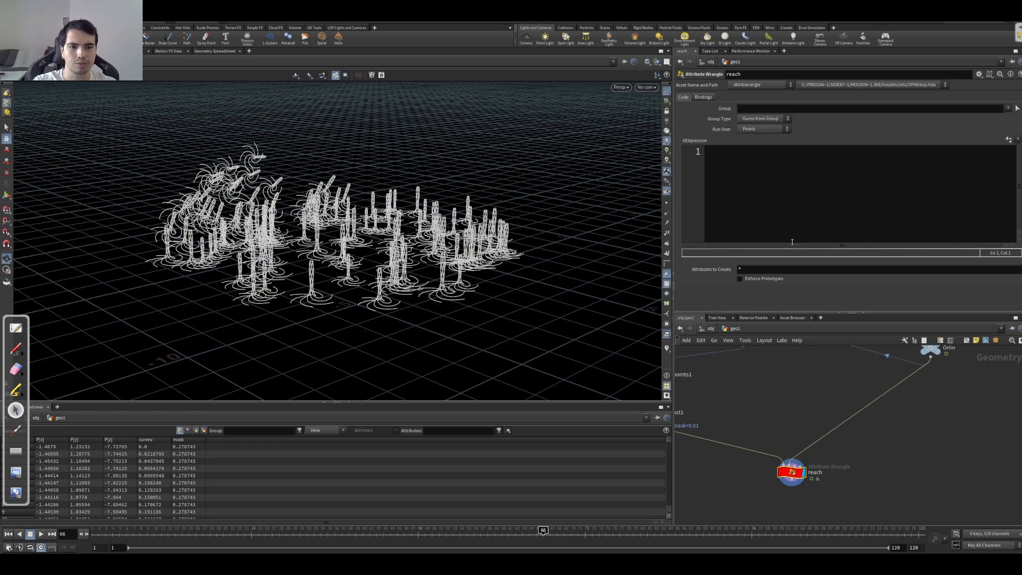
Step: Write the VEX line vector orig = point(1, 'P', 0); in reach to read the Orin point's position
{"action": "left_click", "coordinate": [738, 221]}
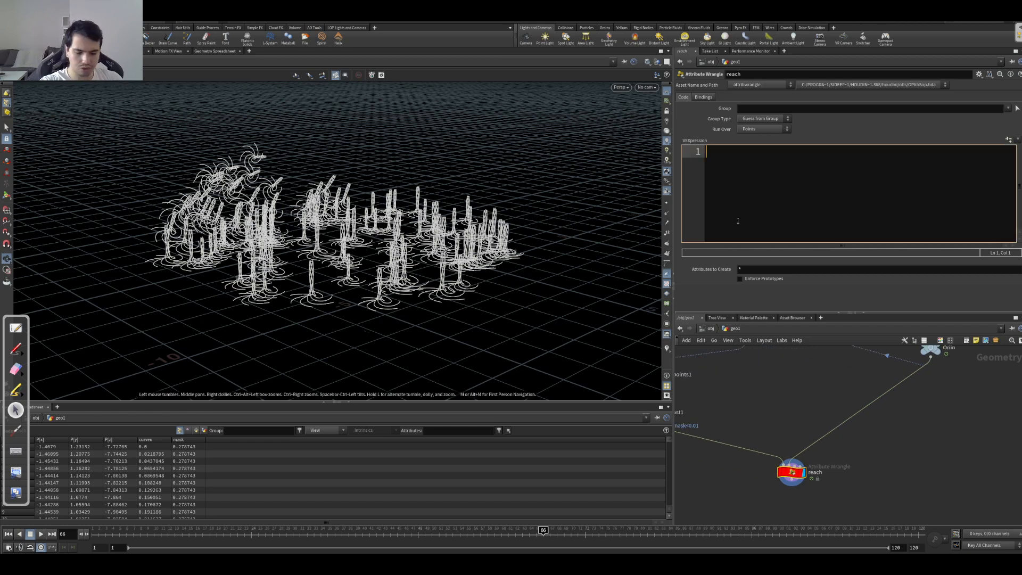
{"action": "type", "text": "vector "}
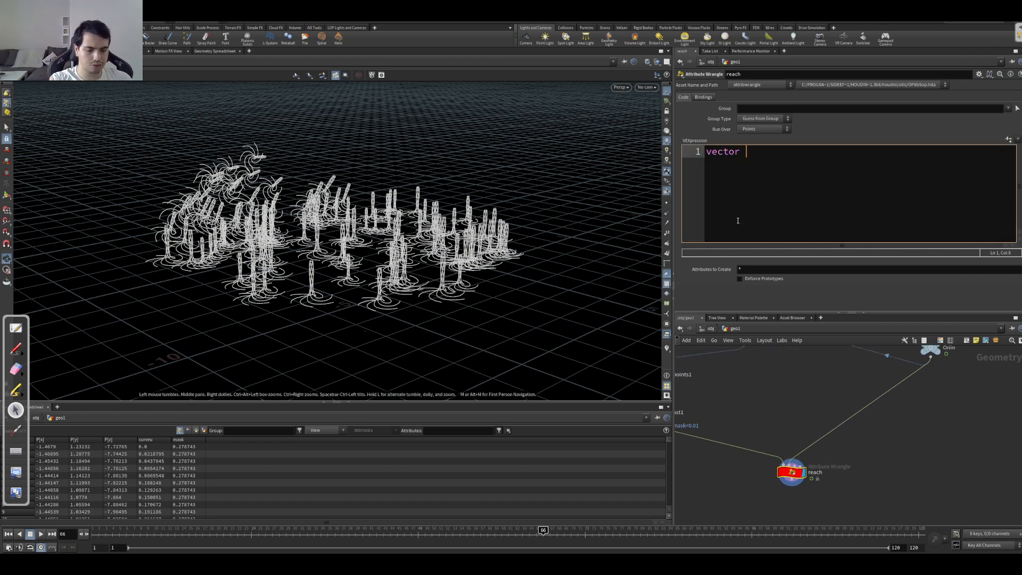
{"action": "type", "text": "orig = "}
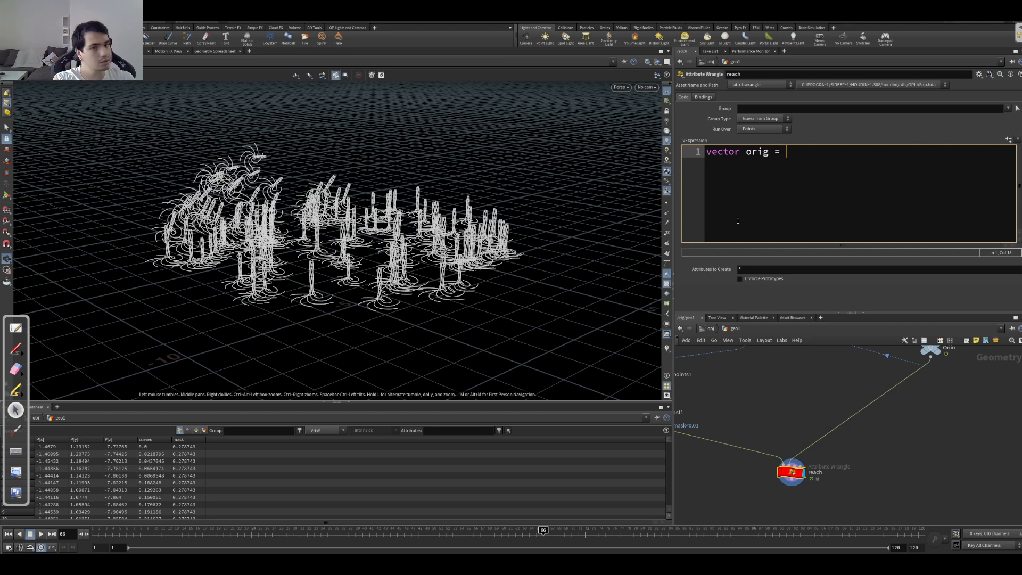
{"action": "type", "text": "point(1,"}
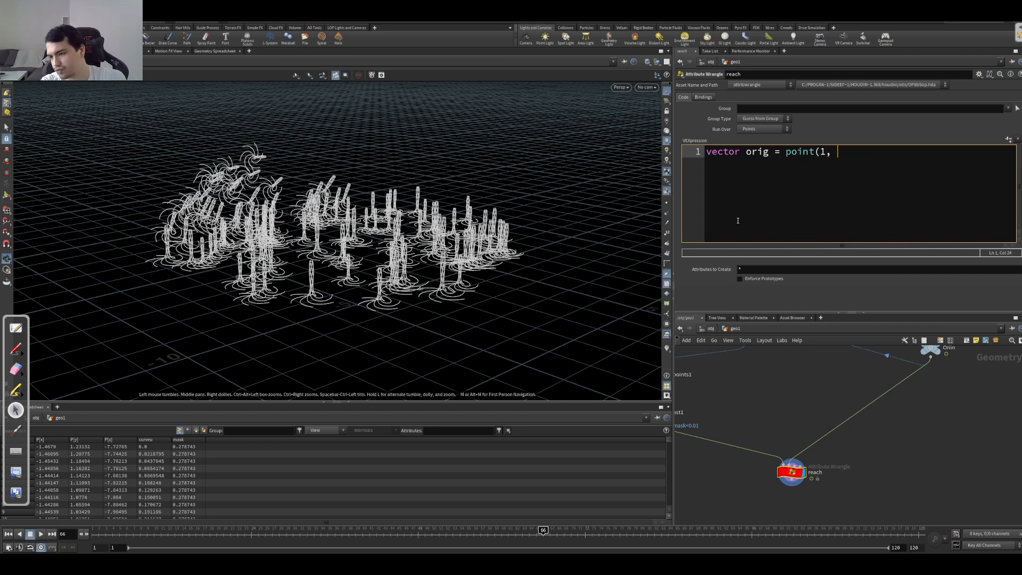
{"action": "type", "text": "'P', 0);"}
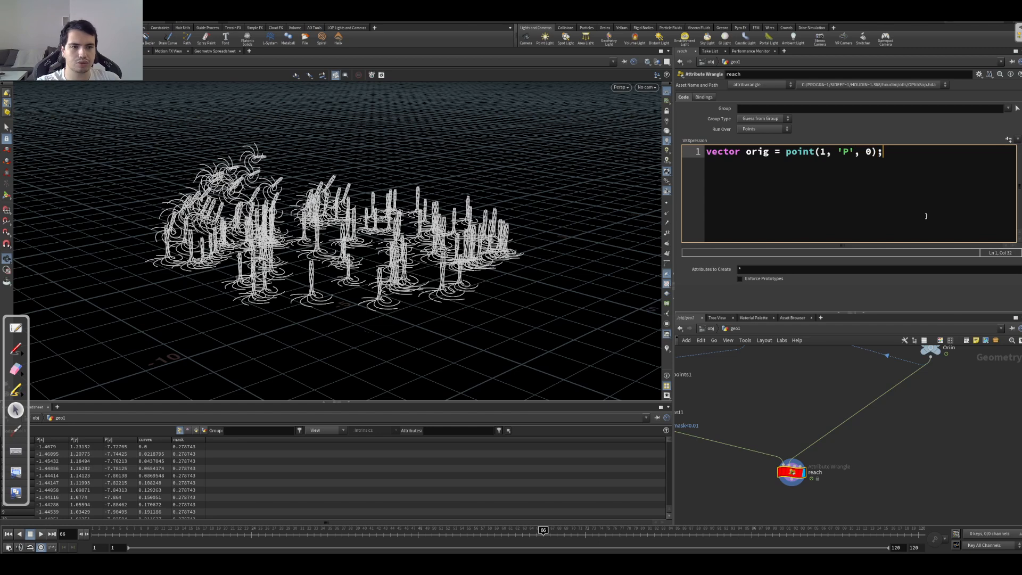
{"action": "middle_click_drag", "start_coordinate": [941, 372], "coordinate": [962, 415]}
{"action": "left_click", "coordinate": [961, 392]}
{"action": "left_click", "coordinate": [825, 516]}
{"action": "middle_click_drag", "start_coordinate": [882, 484], "coordinate": [876, 446]}
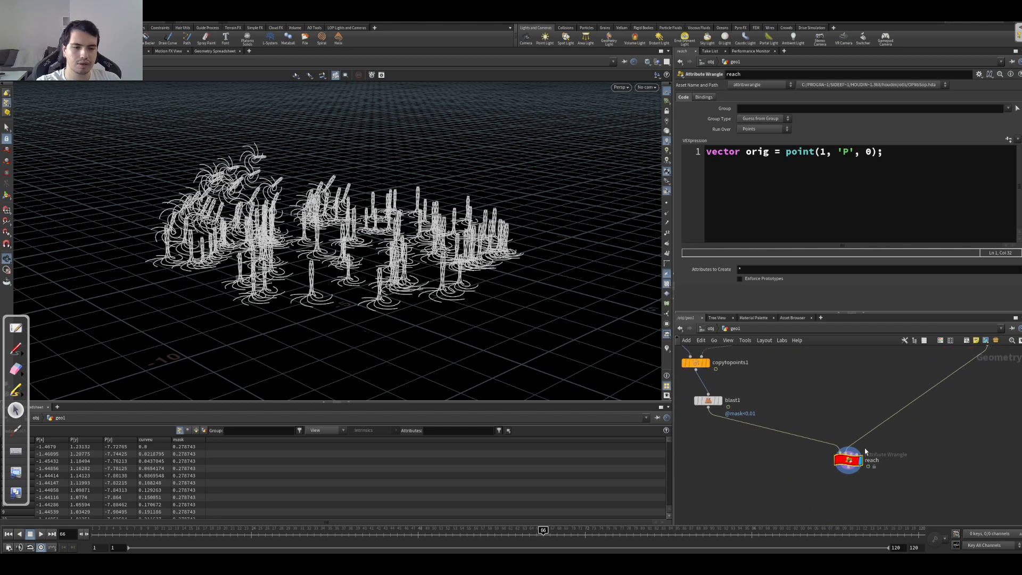
Step: Add a second VEX line float bias = chf('reach_bias'); to the reach wrangle
{"action": "left_click", "coordinate": [918, 183]}
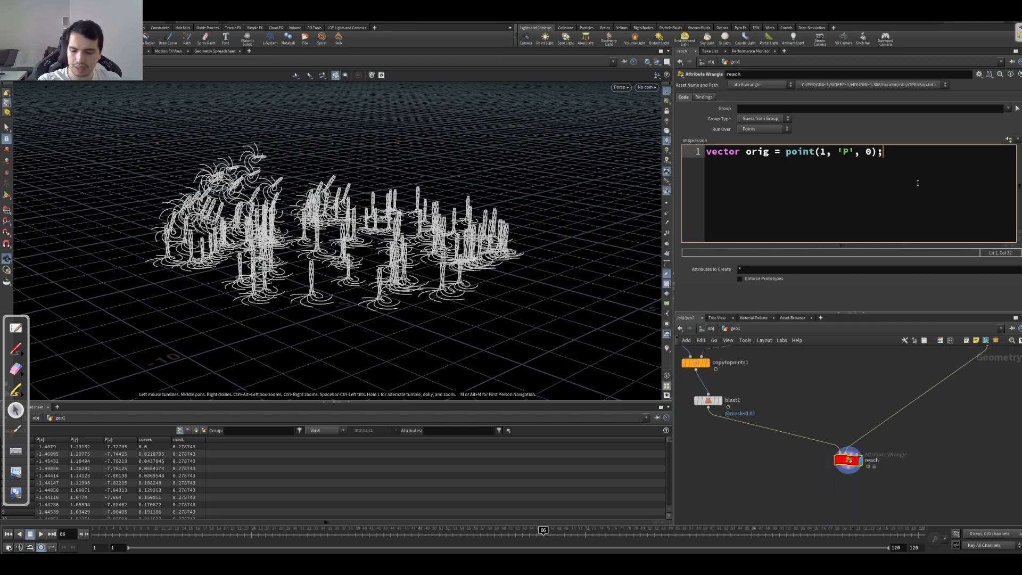
{"action": "key", "text": "Return"}
{"action": "type", "text": "chf("}
{"action": "key", "text": "BackSpace"}
{"action": "key", "text": "BackSpace"}
{"action": "key", "text": "BackSpace"}
{"action": "key", "text": "BackSpace"}
{"action": "type", "text": "flo"}
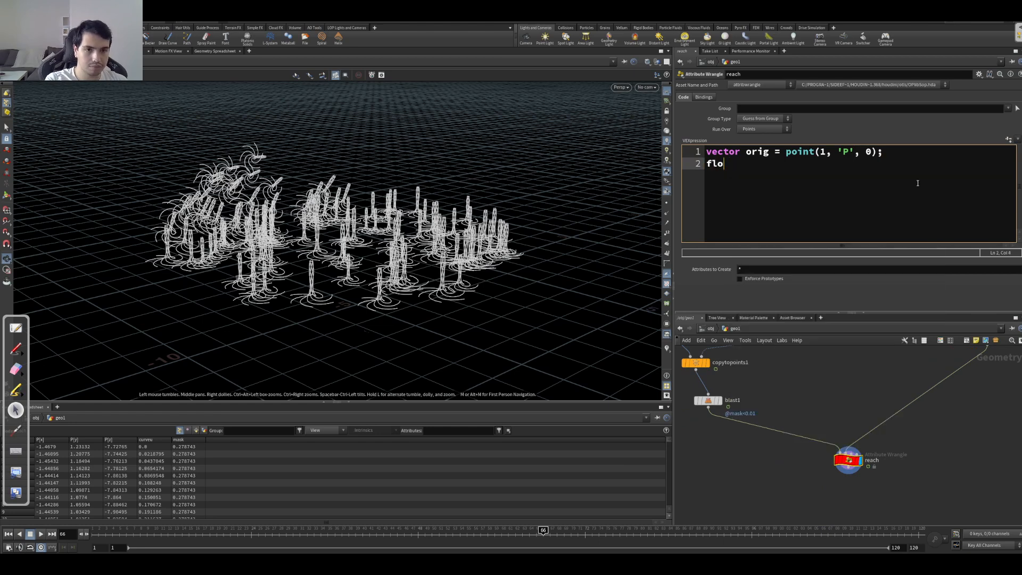
{"action": "type", "text": "at bias "}
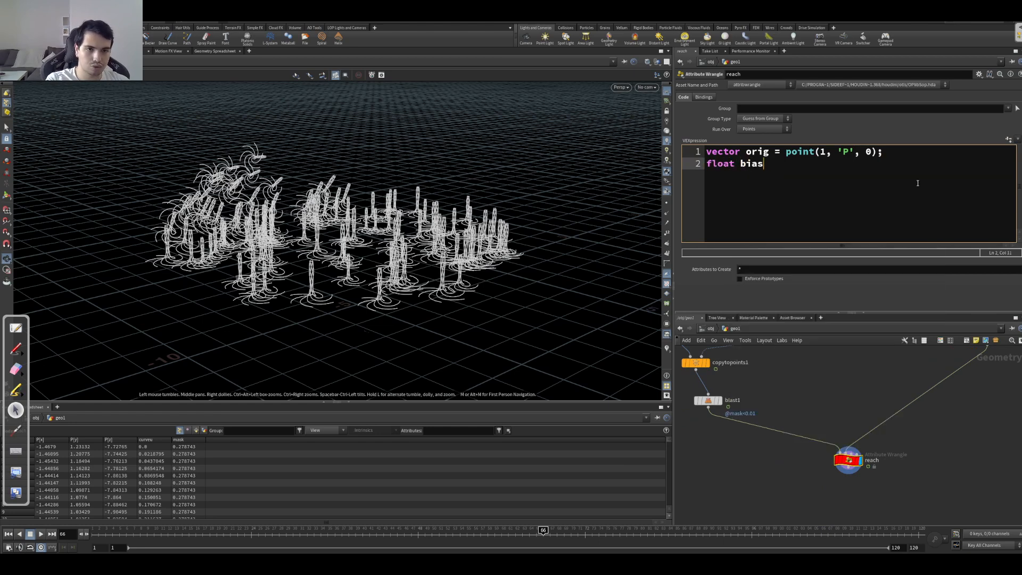
{"action": "type", "text": "="}
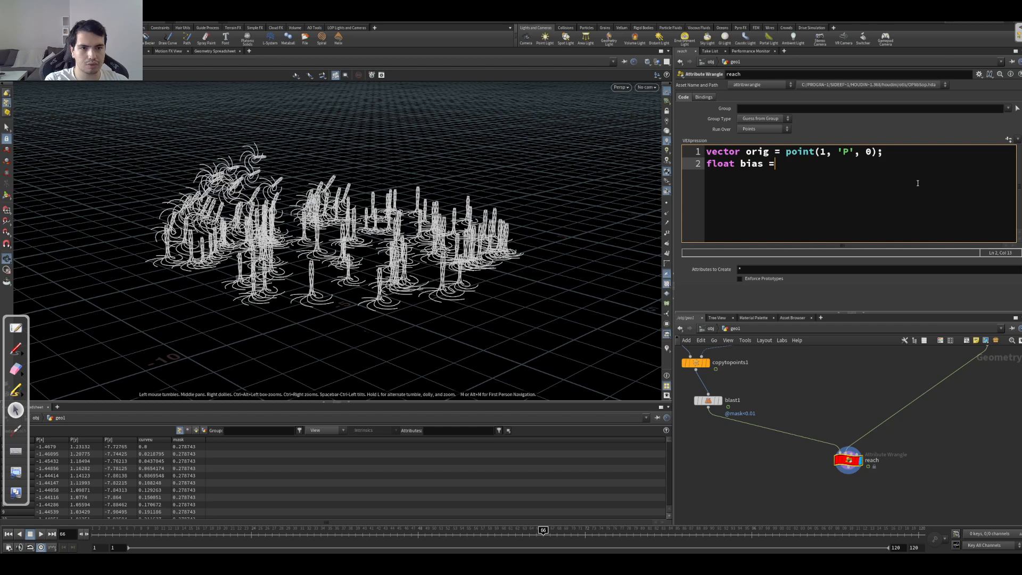
{"action": "type", "text": " chf('"}
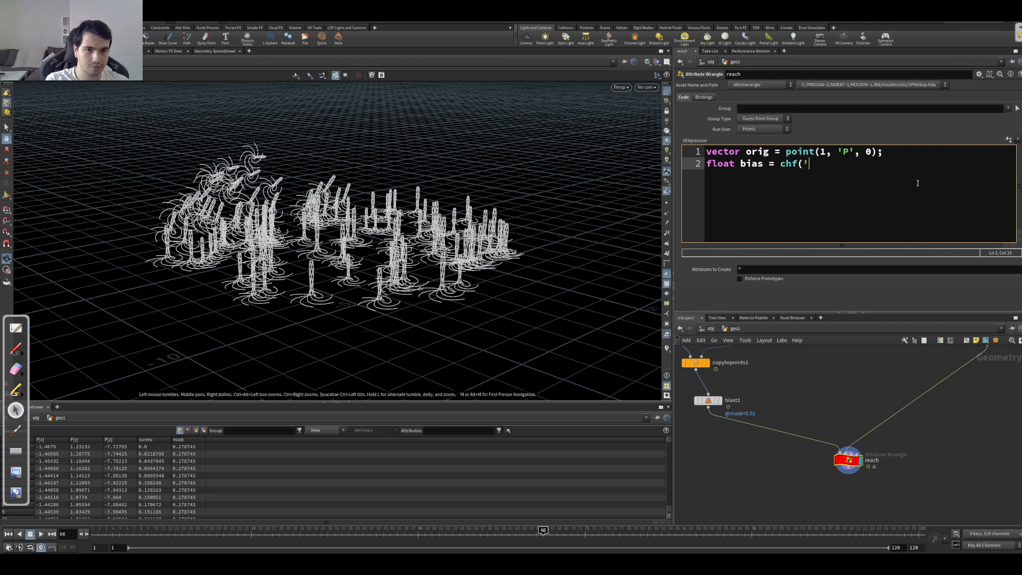
{"action": "type", "text": "reach_"}
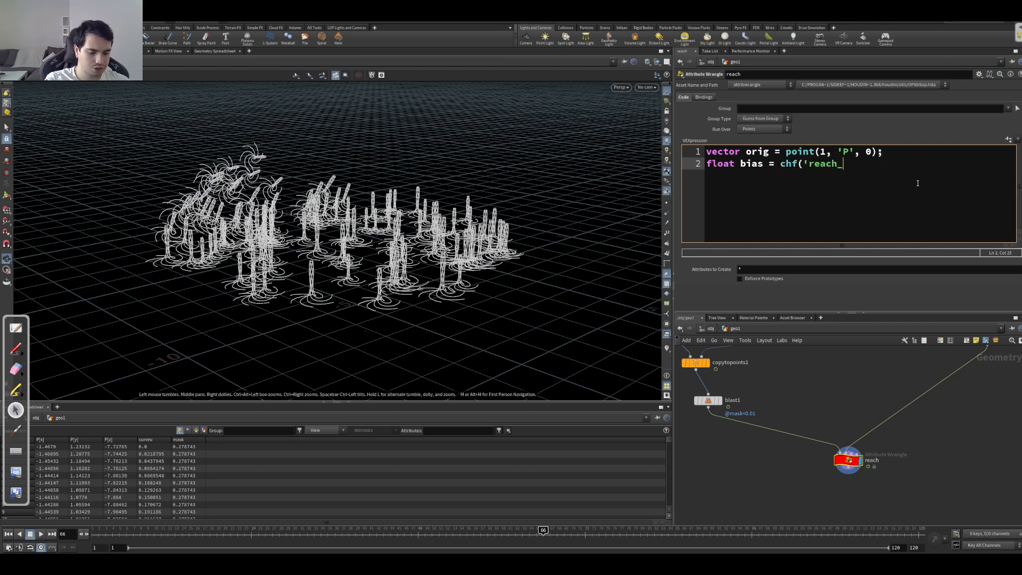
{"action": "type", "text": "bias');"}
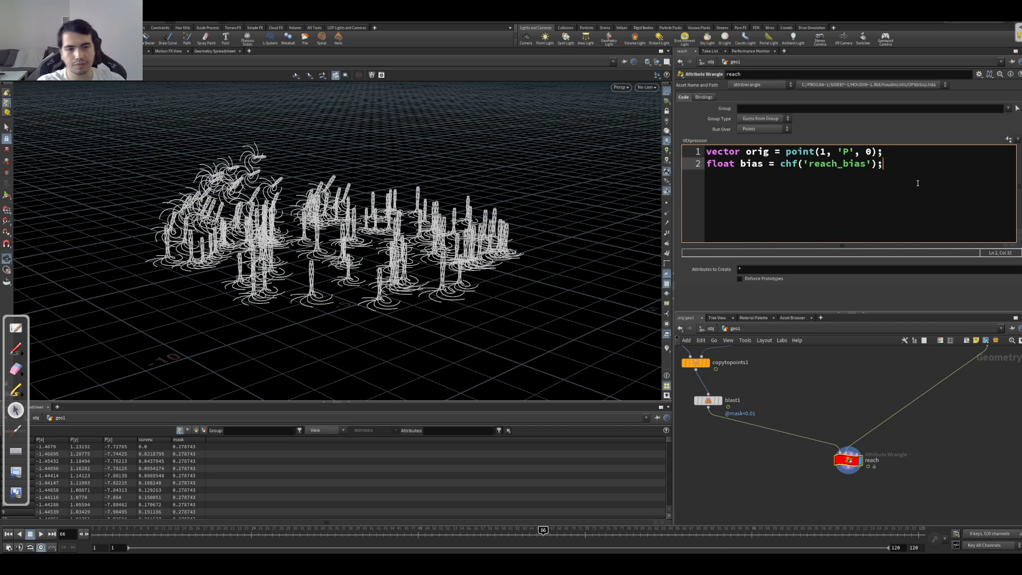
Step: Add a third VEX line v@P = lerp(v@P, orig, bias); to blend each point toward the origin point
{"action": "key", "text": "Return"}
{"action": "type", "text": "v@"}
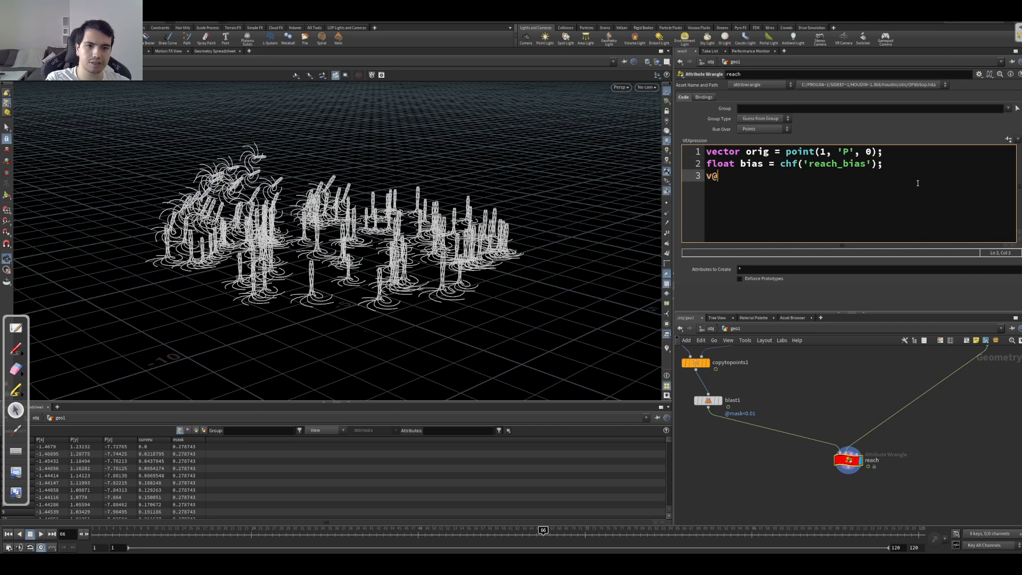
{"action": "type", "text": "P = lerp("}
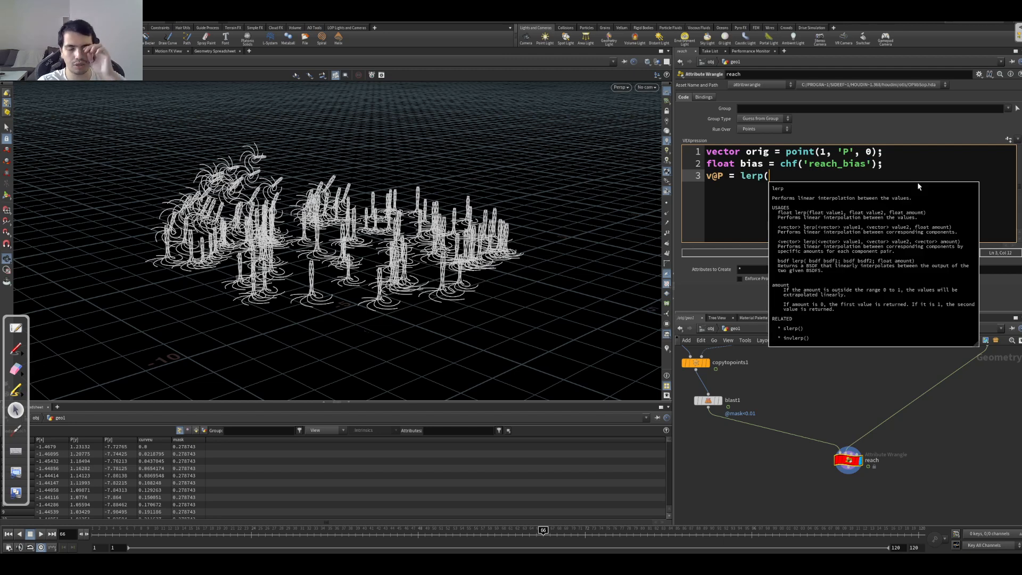
{"action": "type", "text": "v@P, "}
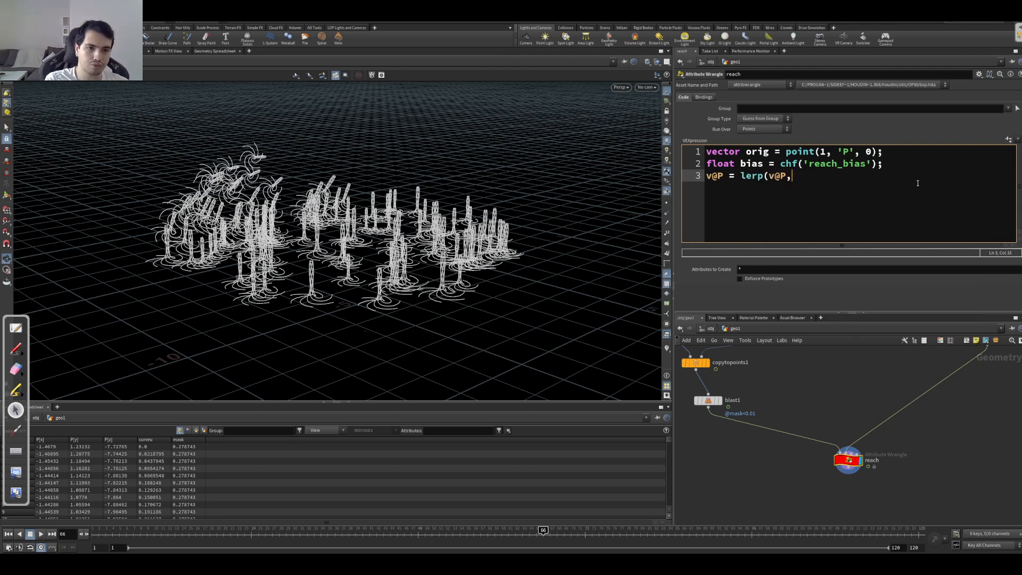
{"action": "type", "text": "orig, "}
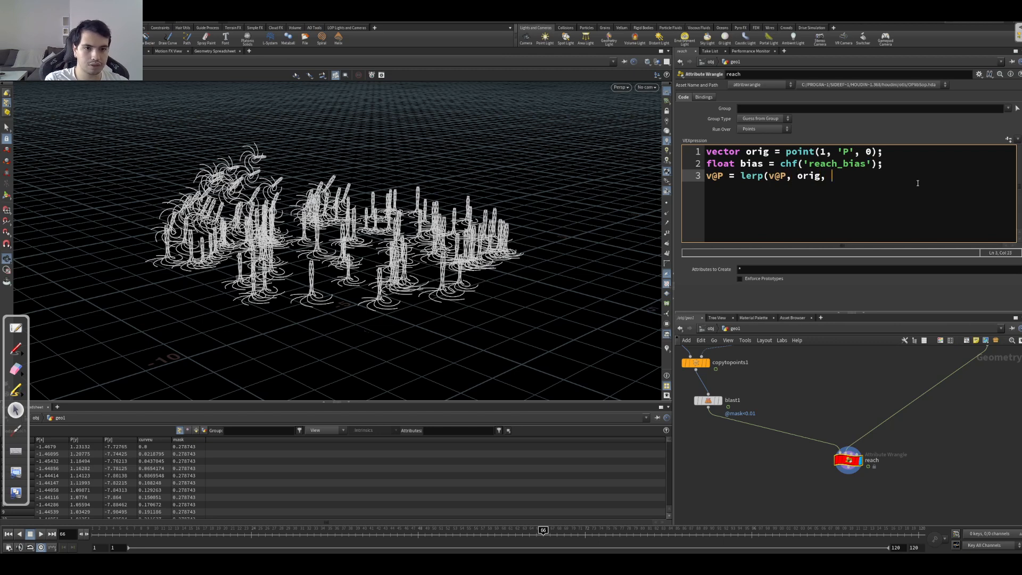
{"action": "type", "text": "bias);"}
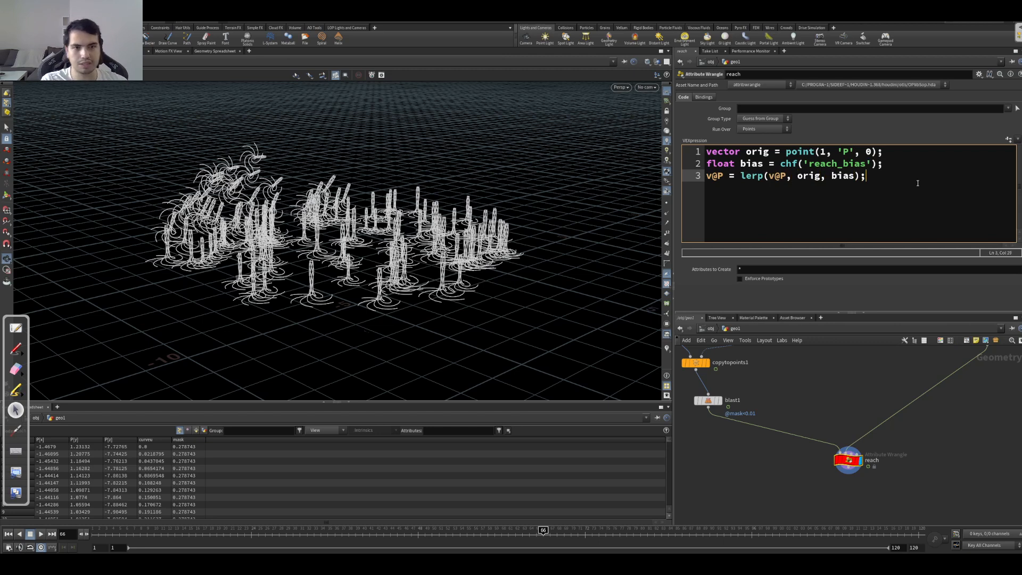
Step: Create the Reach Bias parameter, test it at 1 and return it to 0, then turn off the viewport point display
{"action": "left_click", "coordinate": [1008, 139]}
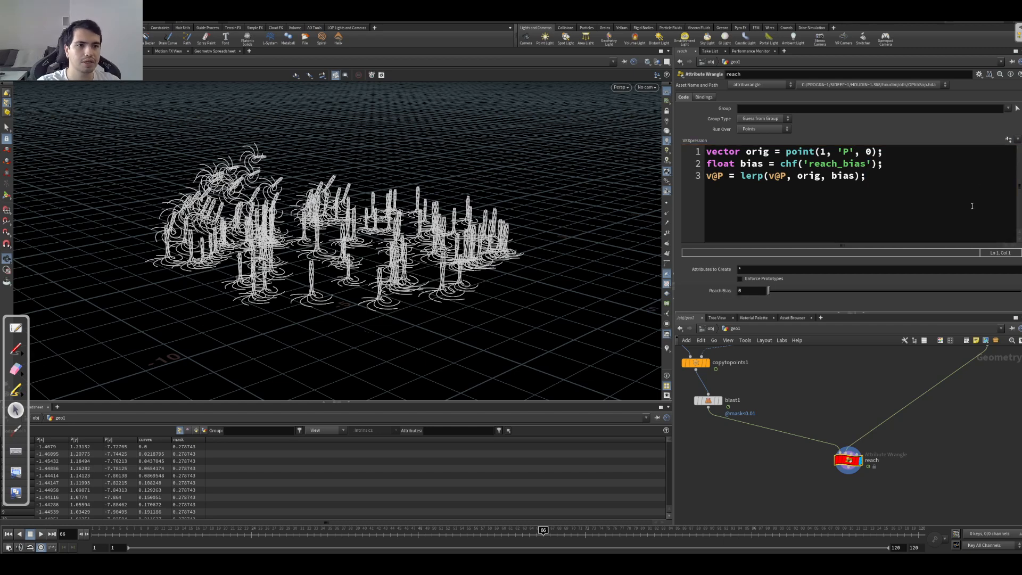
{"action": "left_click_drag", "start_coordinate": [775, 294], "coordinate": [1020, 291]}
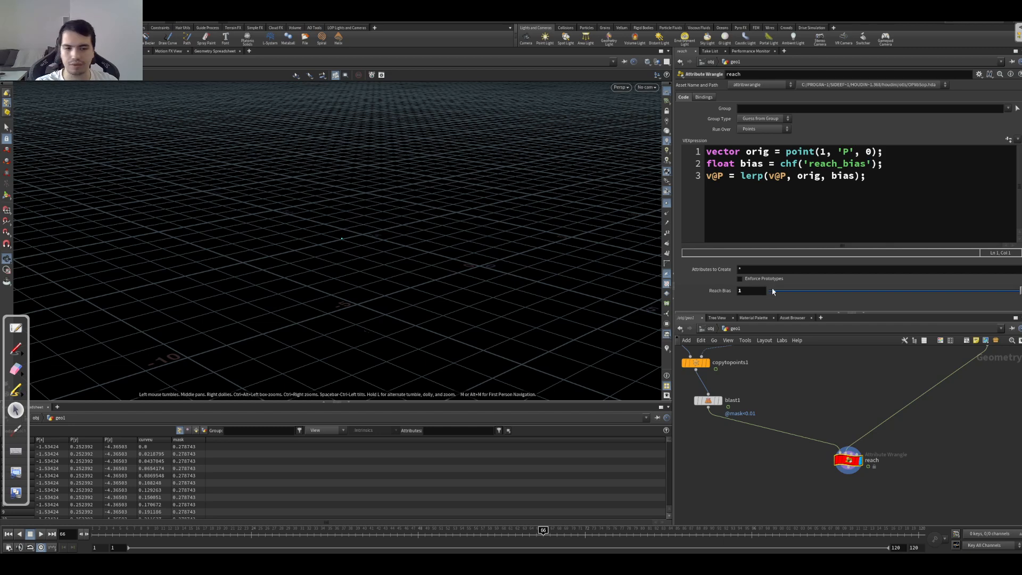
{"action": "middle_click_drag", "start_coordinate": [954, 405], "coordinate": [929, 394]}
{"action": "left_click", "coordinate": [919, 400]}
{"action": "left_click", "coordinate": [920, 400]}
{"action": "left_click_drag", "start_coordinate": [782, 291], "coordinate": [759, 294]}
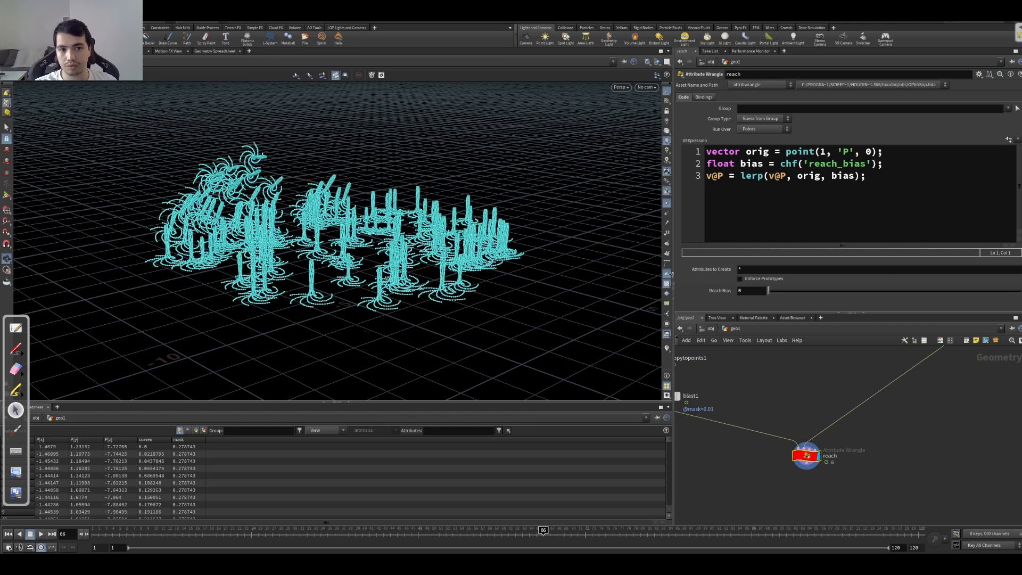
{"action": "left_click", "coordinate": [667, 203]}
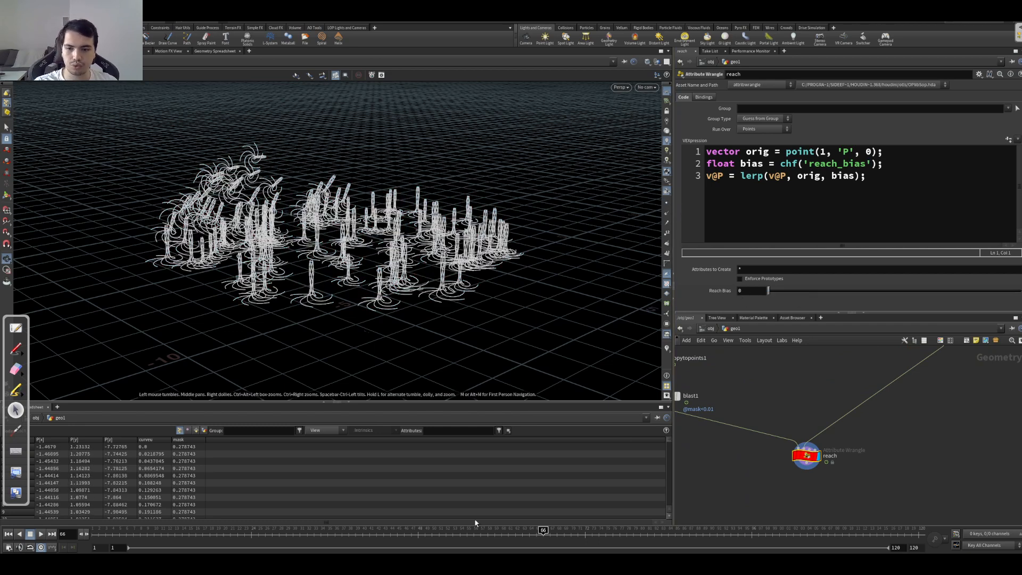
Step: Switch to OpenBoard to view the bent-curve sketch, delete the duplicate third page, and return to Houdini
{"action": "left_click", "coordinate": [16, 329]}
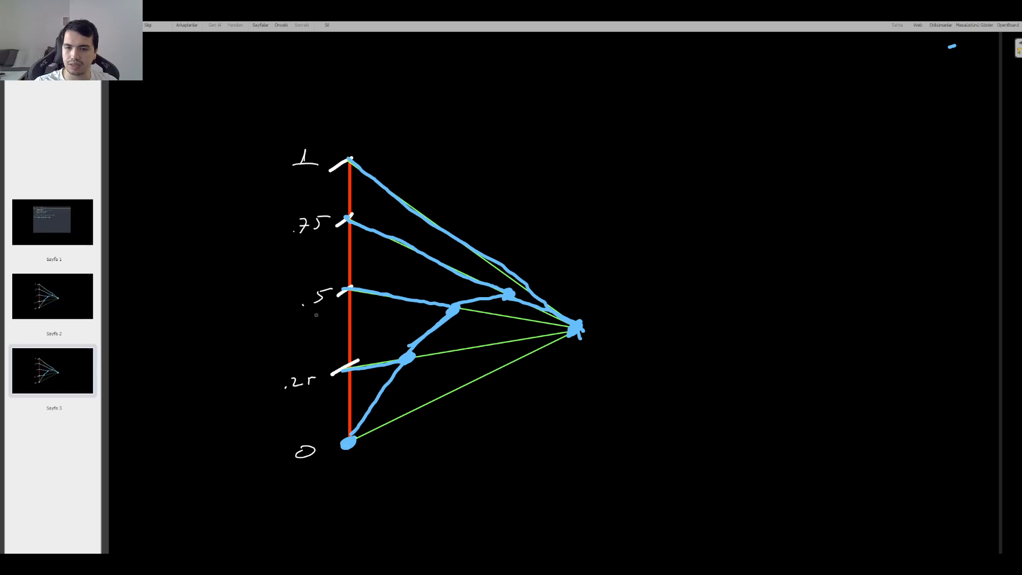
{"action": "mouse_move", "coordinate": [78, 359]}
{"action": "left_click", "coordinate": [22, 357]}
{"action": "left_click", "coordinate": [556, 302]}
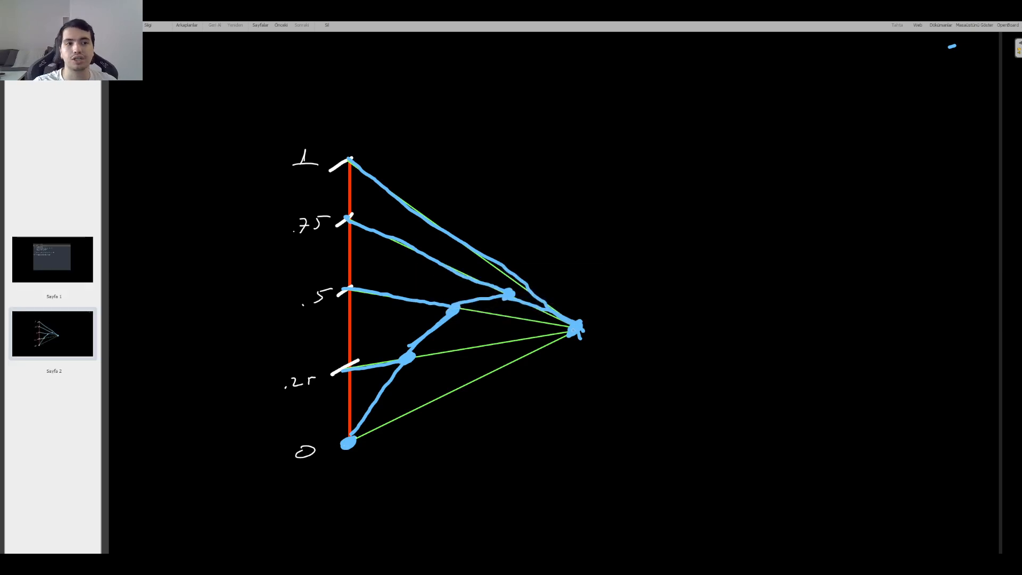
{"action": "left_click", "coordinate": [1009, 26]}
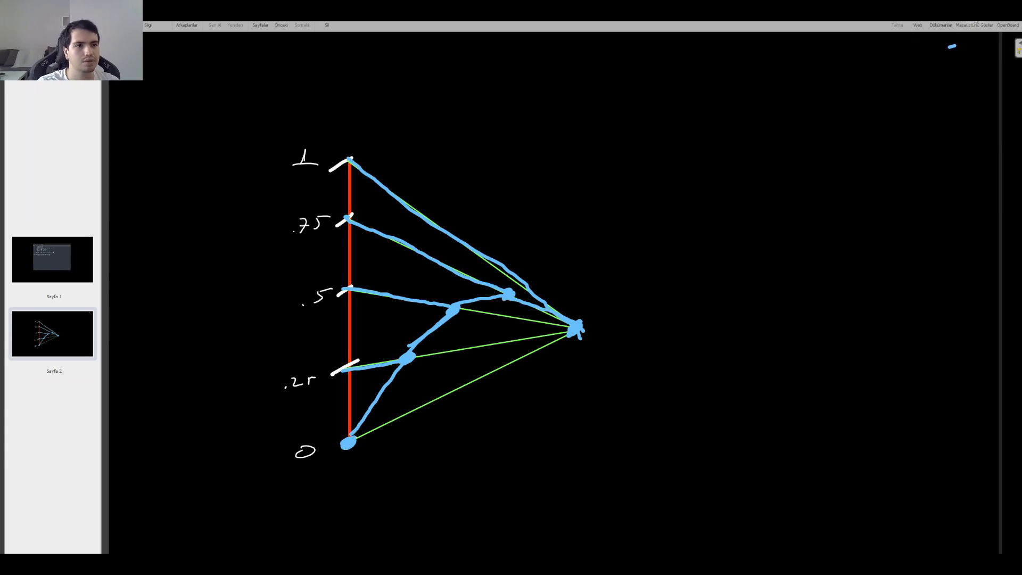
{"action": "left_click", "coordinate": [975, 26]}
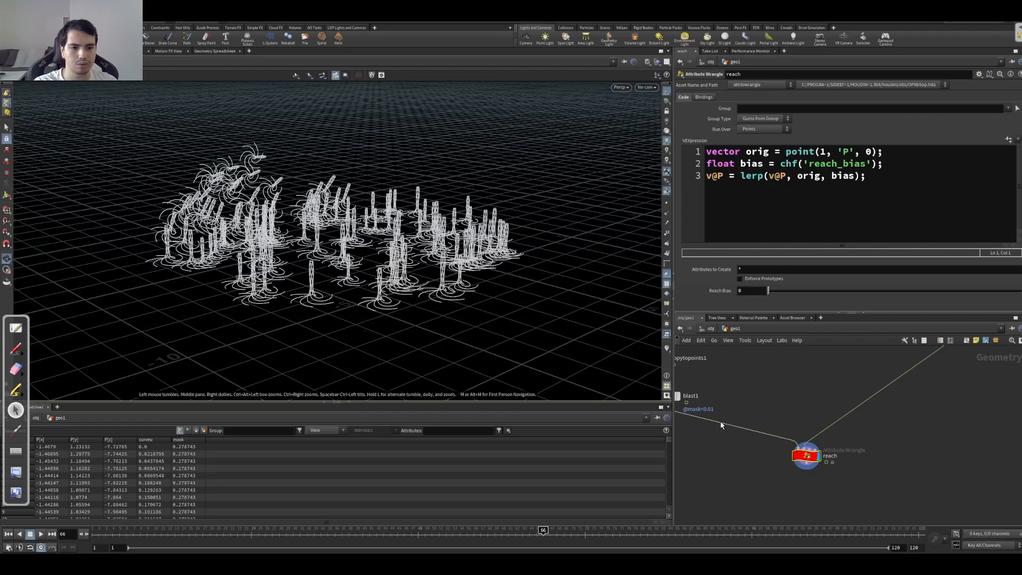
Step: Remove chf('reach_bias') from the bias line and delete all spare parameters of the reach wrangle
{"action": "middle_click_drag", "start_coordinate": [778, 401], "coordinate": [812, 377]}
{"action": "left_click_drag", "start_coordinate": [736, 163], "coordinate": [799, 164]}
{"action": "left_click_drag", "start_coordinate": [884, 165], "coordinate": [779, 170]}
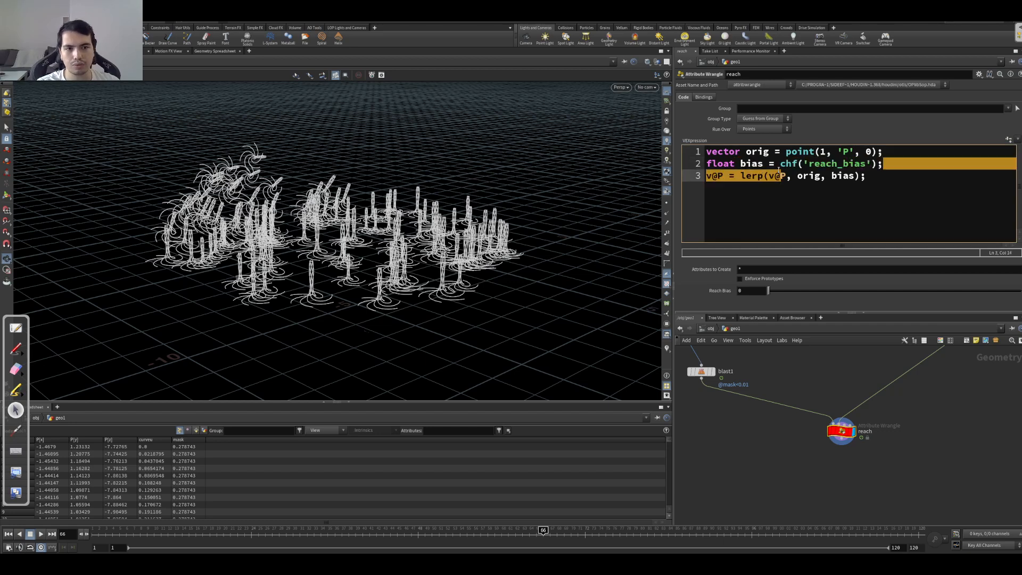
{"action": "left_click", "coordinate": [878, 168]}
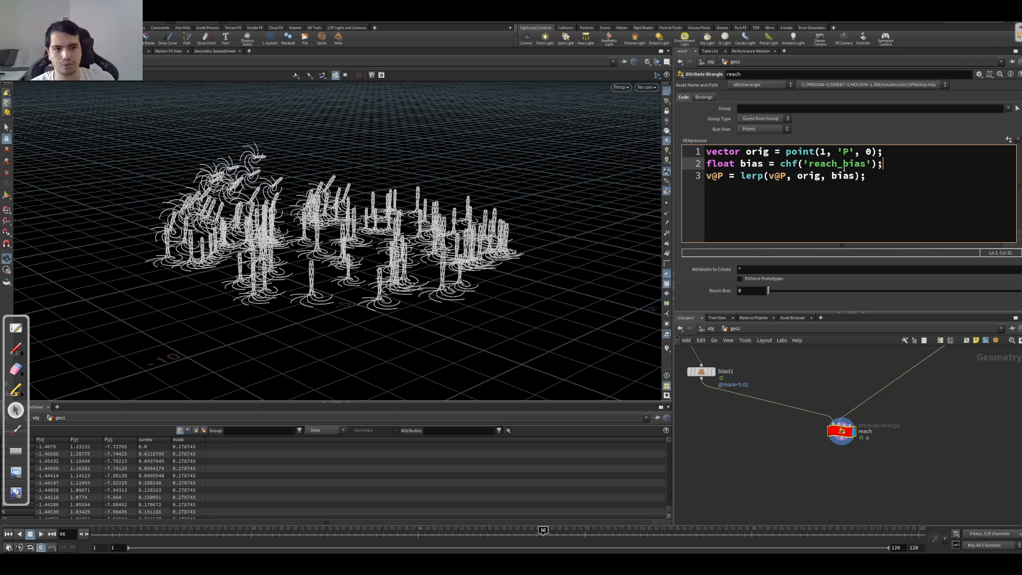
{"action": "left_click_drag", "start_coordinate": [876, 163], "coordinate": [788, 167]}
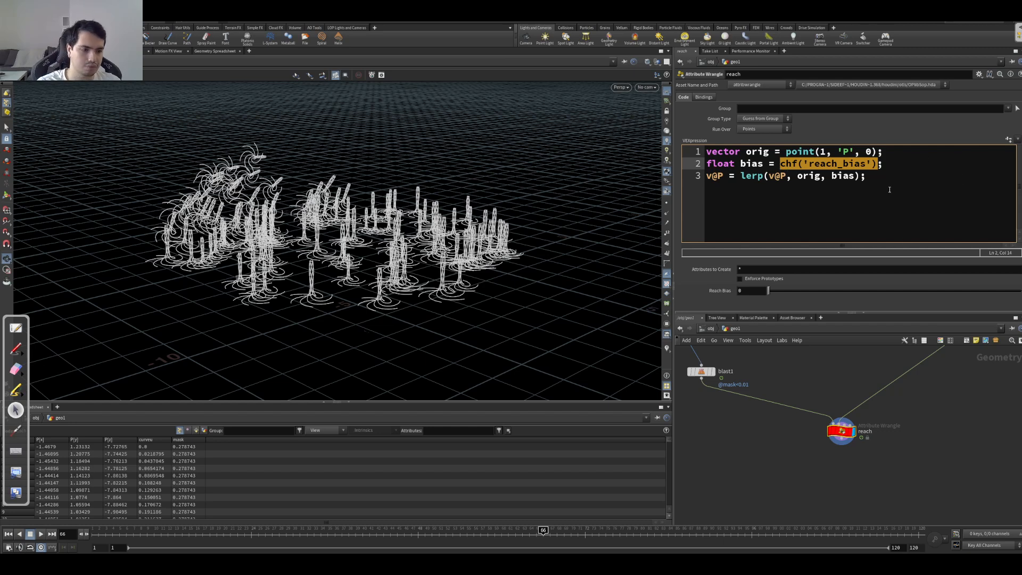
{"action": "key", "text": "BackSpace"}
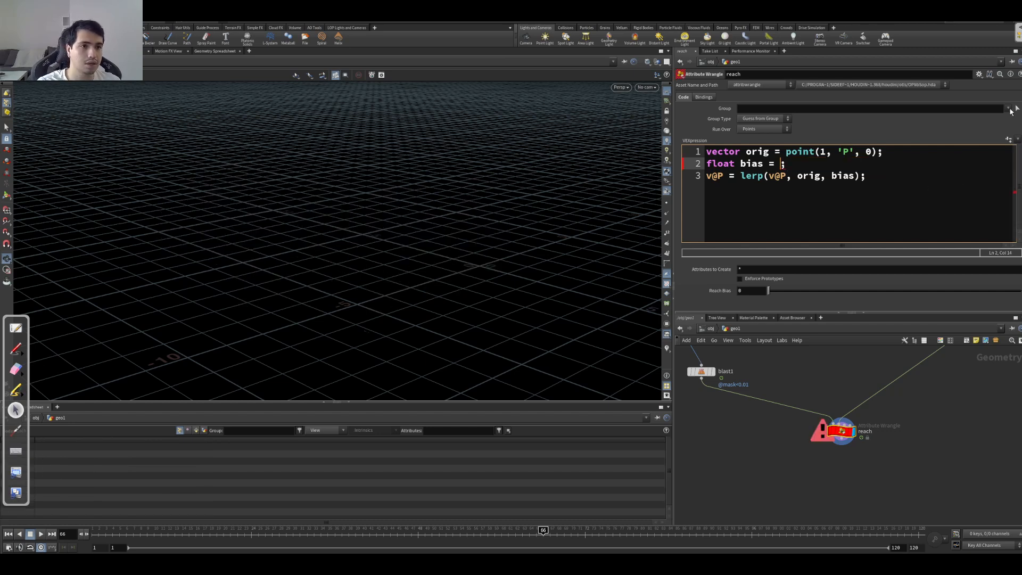
{"action": "left_click", "coordinate": [979, 74]}
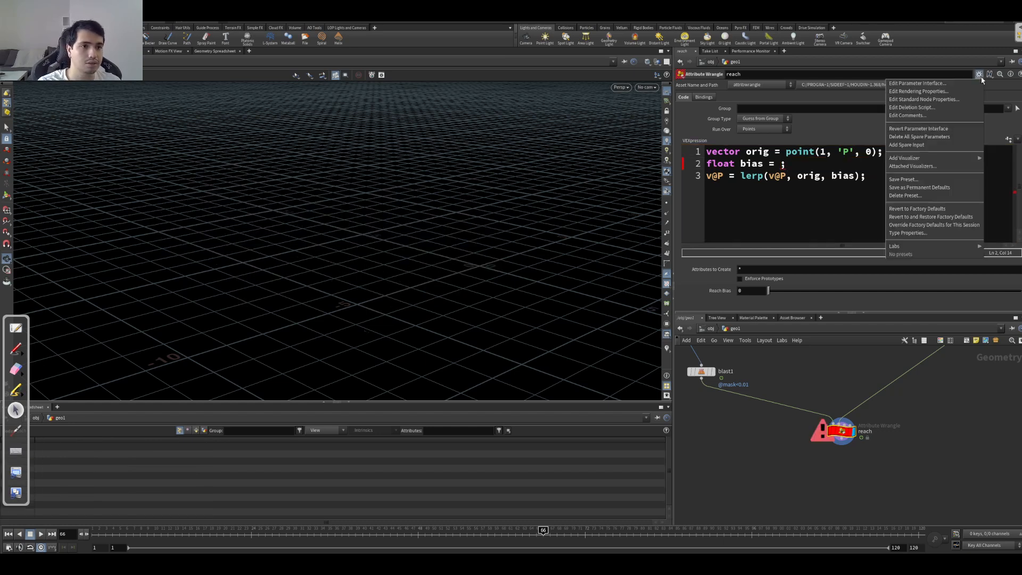
{"action": "left_click", "coordinate": [952, 139]}
Step: Set bias to chramp('reach_ramp', f@curveu) in the reach code and create the Reach Ramp parameter
{"action": "left_click", "coordinate": [781, 165]}
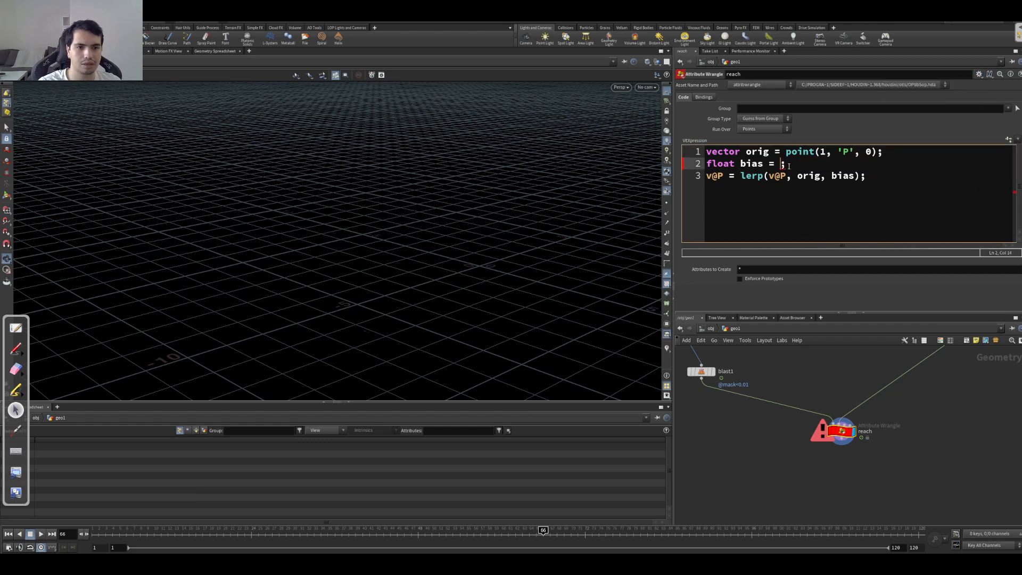
{"action": "type", "text": "chramp('"}
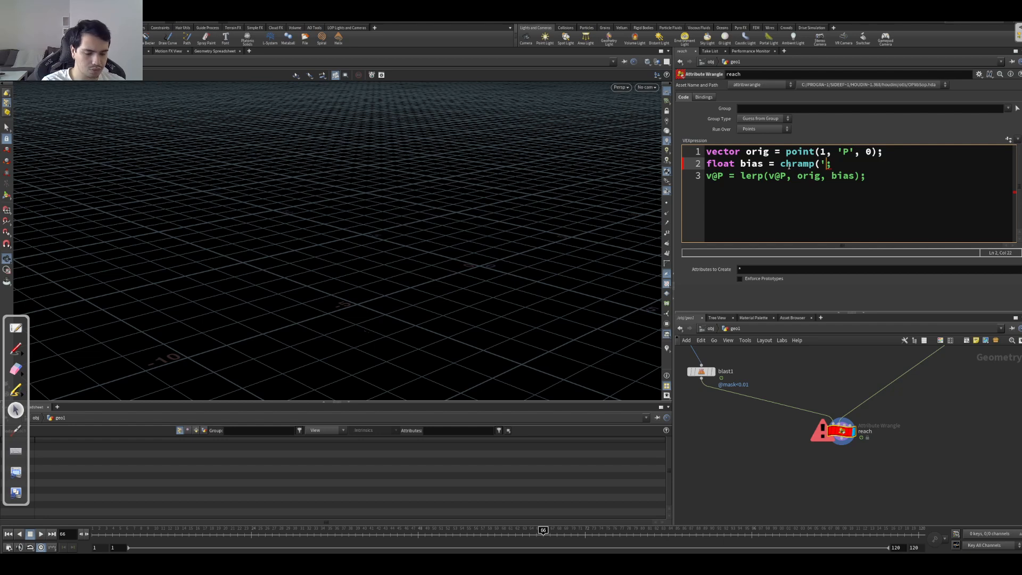
{"action": "type", "text": "reach_ramp', "}
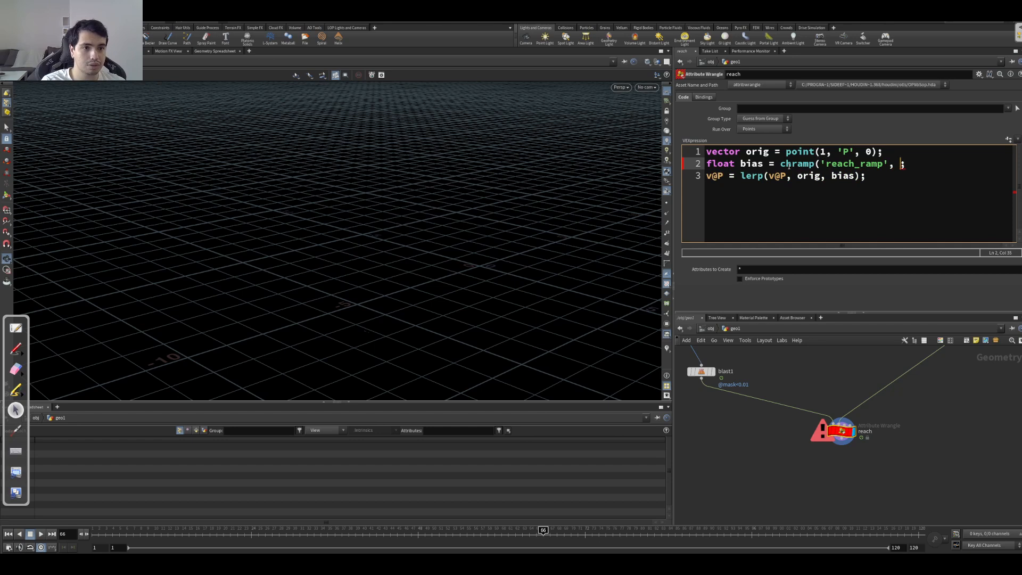
{"action": "type", "text": "f@curveu)"}
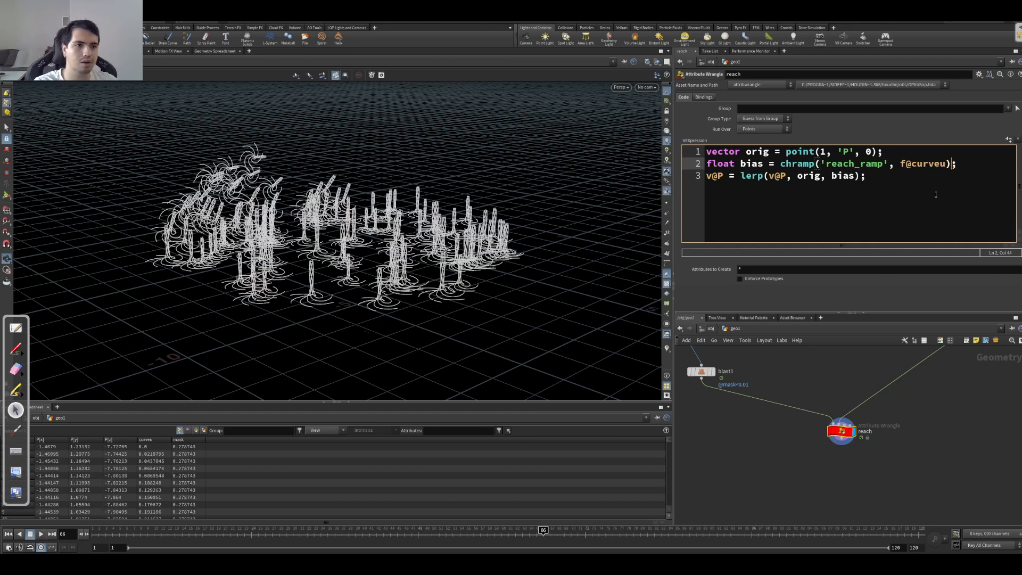
{"action": "left_click", "coordinate": [1006, 140]}
{"action": "mouse_move", "coordinate": [319, 293]}
{"action": "left_mouse_down"}
{"action": "mouse_move", "coordinate": [311, 270]}
{"action": "mouse_move", "coordinate": [325, 281]}
{"action": "left_mouse_up"}
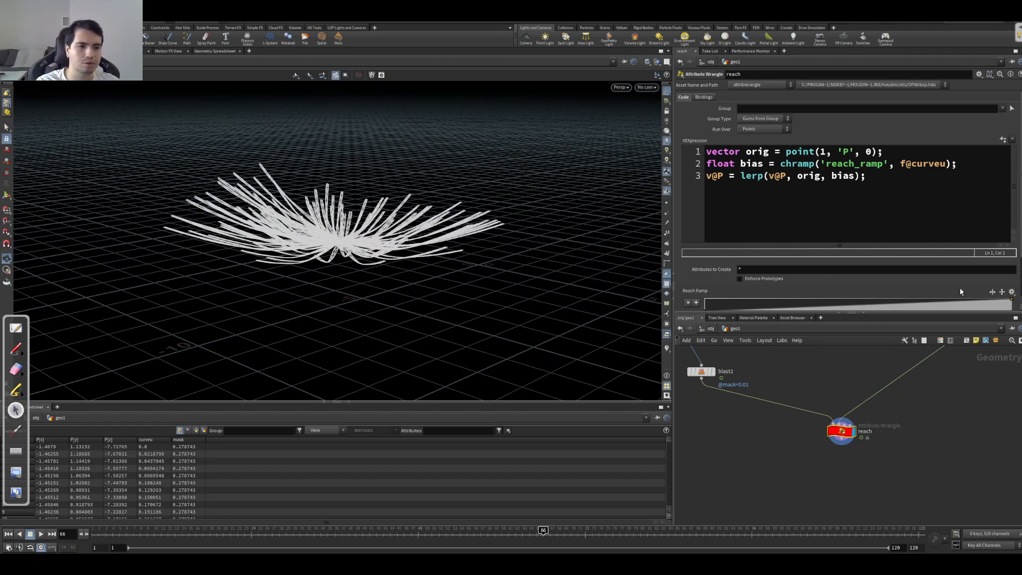
Step: Reverse the Reach Ramp so it falls from 1 to 0, and move its end point to position about 0.62
{"action": "scroll", "coordinate": [846, 223], "scroll_direction": "down", "scroll_amount": 3}
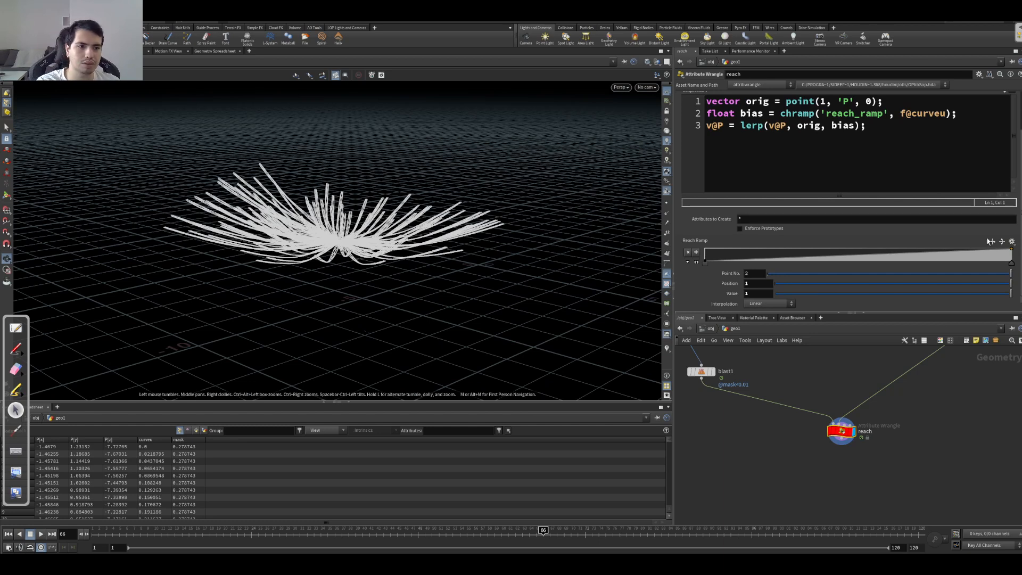
{"action": "left_click", "coordinate": [992, 243]}
{"action": "left_click_drag", "start_coordinate": [243, 277], "coordinate": [405, 298]}
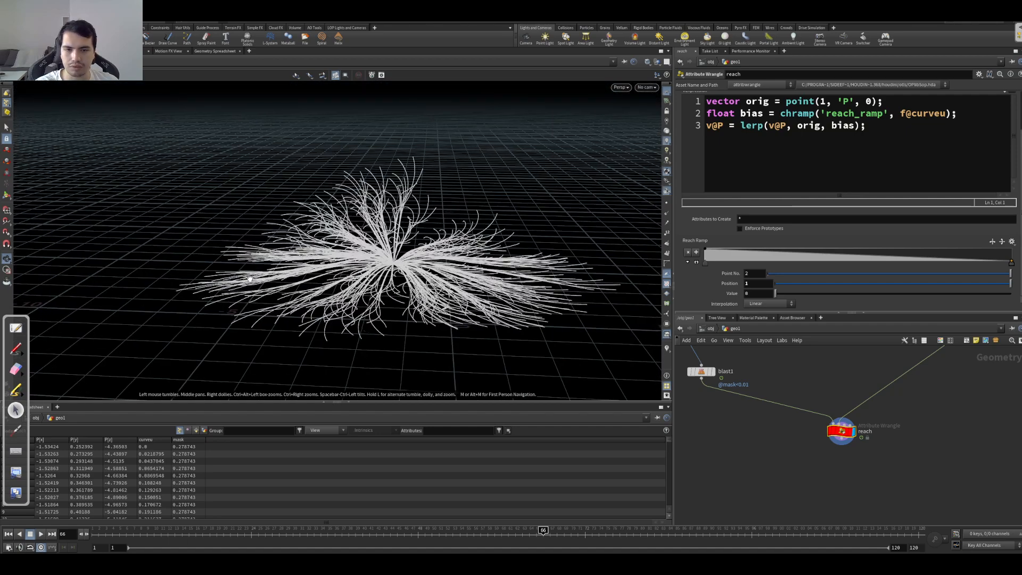
{"action": "left_click_drag", "start_coordinate": [1009, 265], "coordinate": [896, 263]}
{"action": "left_click_drag", "start_coordinate": [355, 336], "coordinate": [481, 270]}
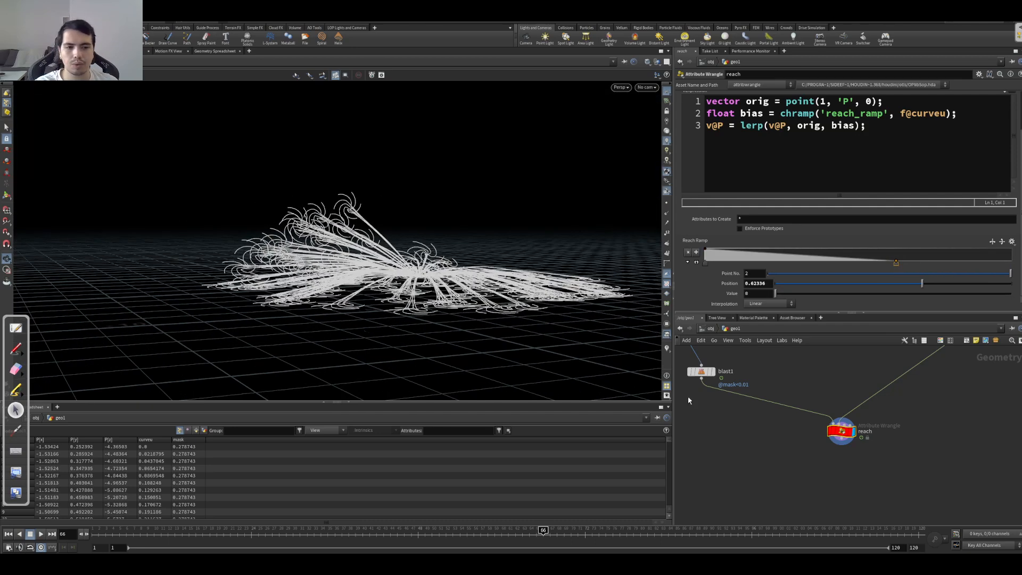
Step: Display the bypassed transform1 node below attribwrangle1 and re-enable it so its vertical scaling applies to the foot curves
{"action": "scroll", "coordinate": [793, 379], "scroll_direction": "down", "scroll_amount": 8}
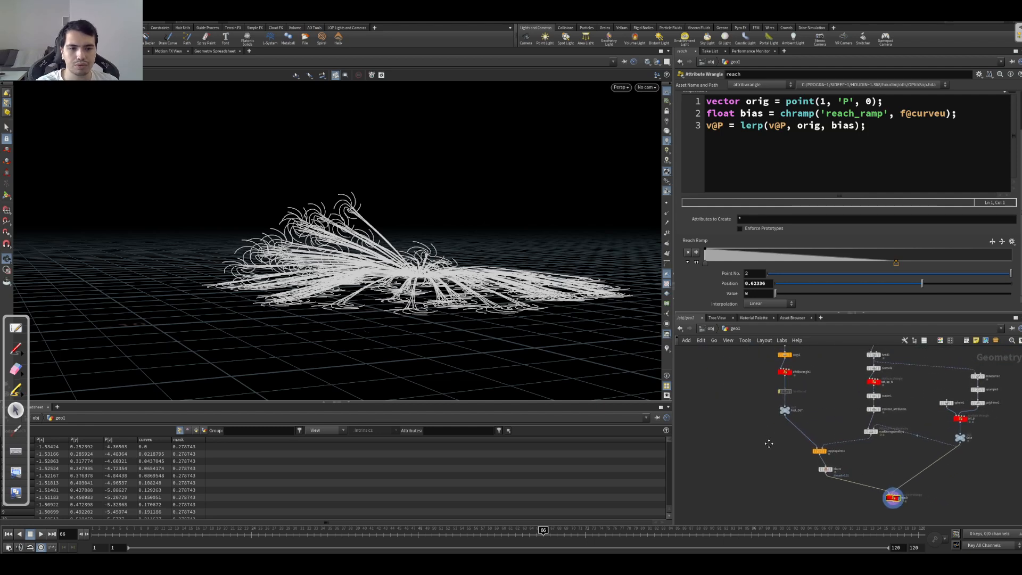
{"action": "scroll", "coordinate": [781, 378], "scroll_direction": "up", "scroll_amount": 6}
{"action": "left_click", "coordinate": [806, 406]}
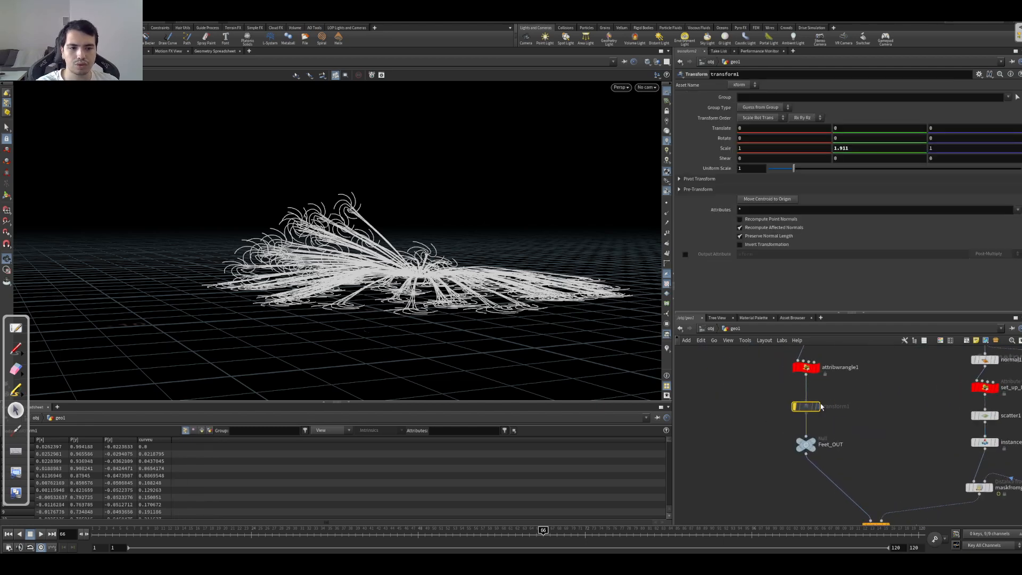
{"action": "left_click", "coordinate": [822, 393]}
{"action": "middle_click_drag", "start_coordinate": [465, 255], "coordinate": [451, 272]}
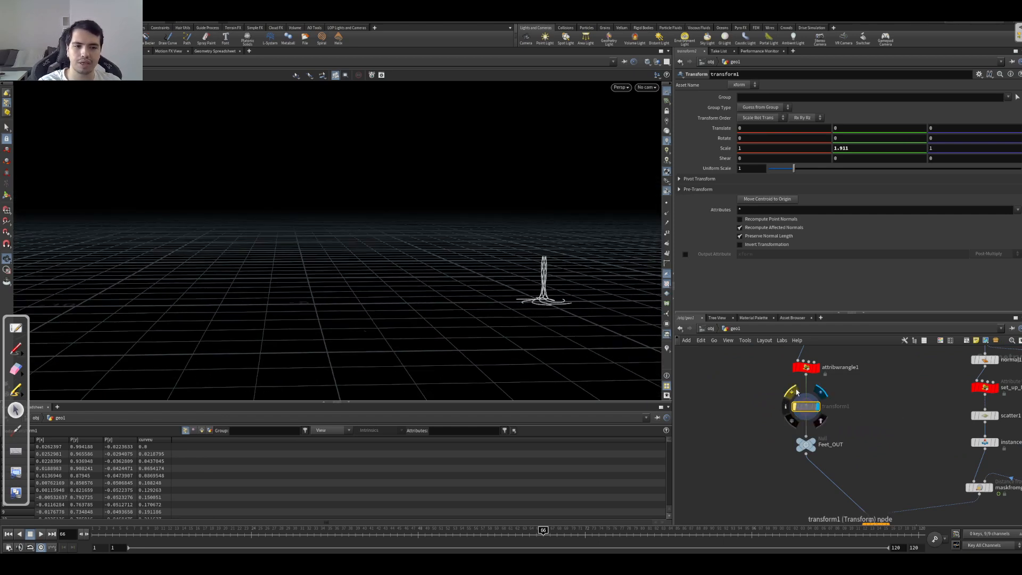
{"action": "left_click", "coordinate": [797, 393]}
{"action": "scroll", "coordinate": [770, 460], "scroll_direction": "down", "scroll_amount": 5}
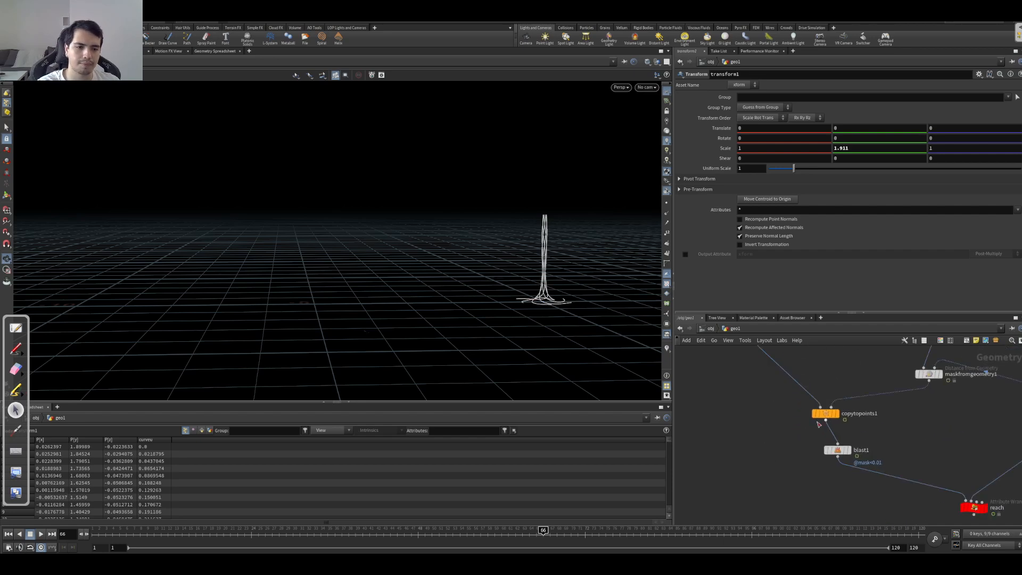
Step: Display the reach wrangle and move the Reach Ramp's end point slightly closer to the ramp's start
{"action": "left_click", "coordinate": [878, 457]}
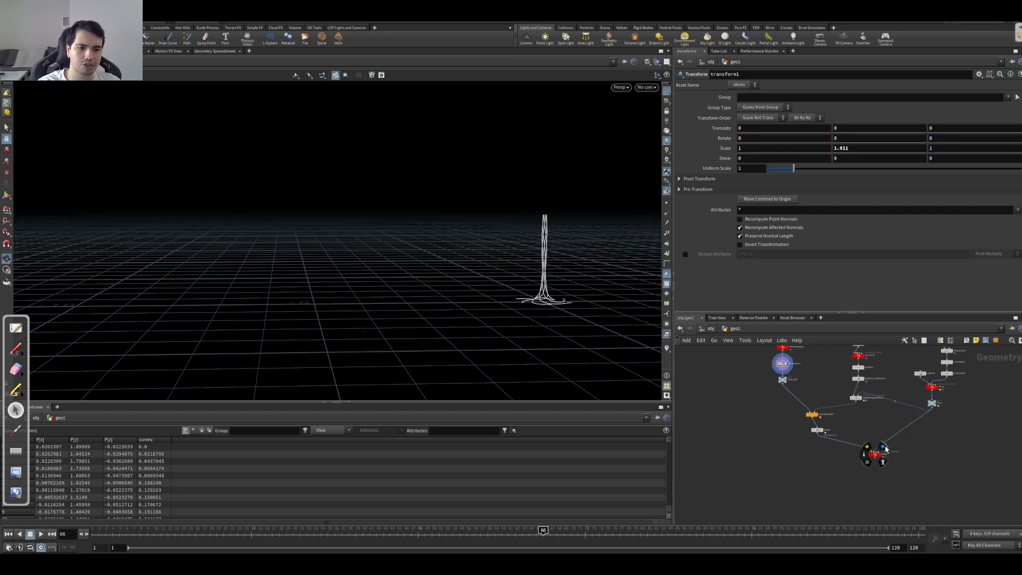
{"action": "mouse_move", "coordinate": [414, 276]}
{"action": "left_mouse_down"}
{"action": "mouse_move", "coordinate": [413, 307]}
{"action": "mouse_move", "coordinate": [415, 271]}
{"action": "left_mouse_up"}
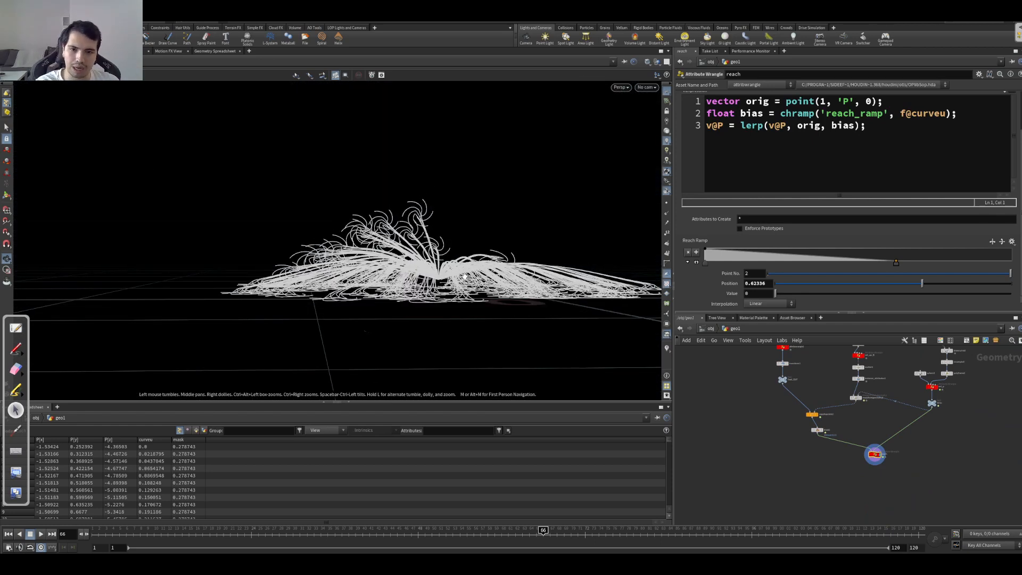
{"action": "mouse_move", "coordinate": [895, 262]}
{"action": "left_mouse_down"}
{"action": "mouse_move", "coordinate": [851, 264]}
{"action": "mouse_move", "coordinate": [880, 269]}
{"action": "left_mouse_up"}
{"action": "left_click_drag", "start_coordinate": [470, 272], "coordinate": [468, 295]}
{"action": "left_click_drag", "start_coordinate": [880, 267], "coordinate": [882, 267]}
{"action": "left_click_drag", "start_coordinate": [501, 272], "coordinate": [612, 263]}
Step: Set the Y scale of the transform1 node to 3
{"action": "left_click", "coordinate": [780, 364]}
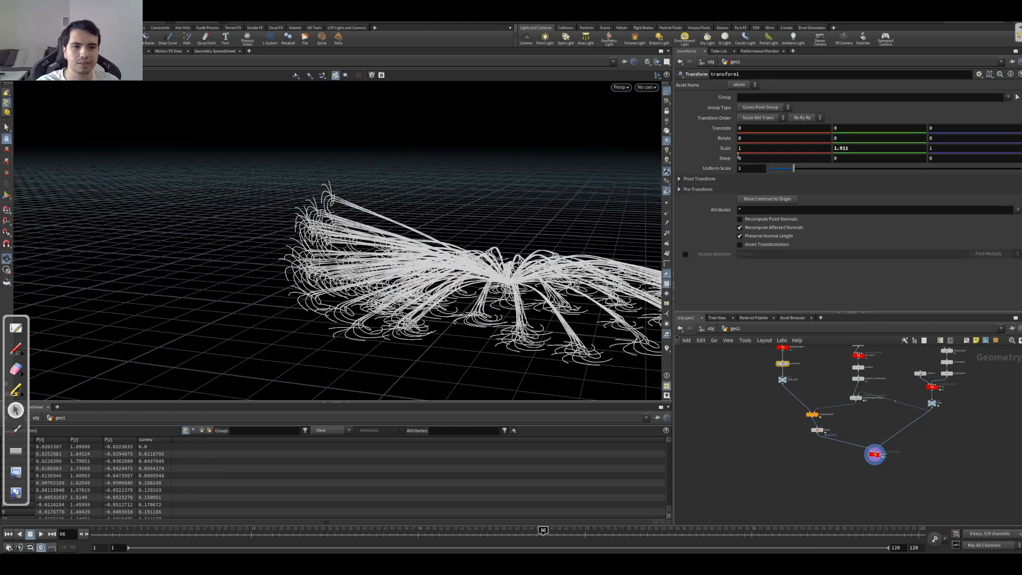
{"action": "left_click_drag", "start_coordinate": [533, 298], "coordinate": [456, 309]}
{"action": "left_click_drag", "start_coordinate": [536, 278], "coordinate": [456, 319]}
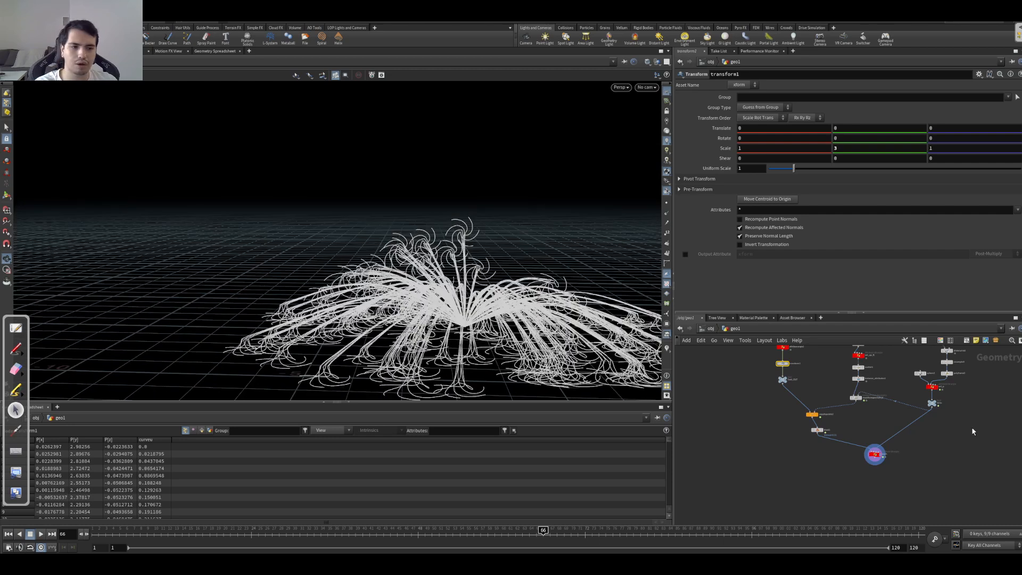
Step: Set Up Offset to 0.5 on the set_p wrangle
{"action": "left_click", "coordinate": [932, 387]}
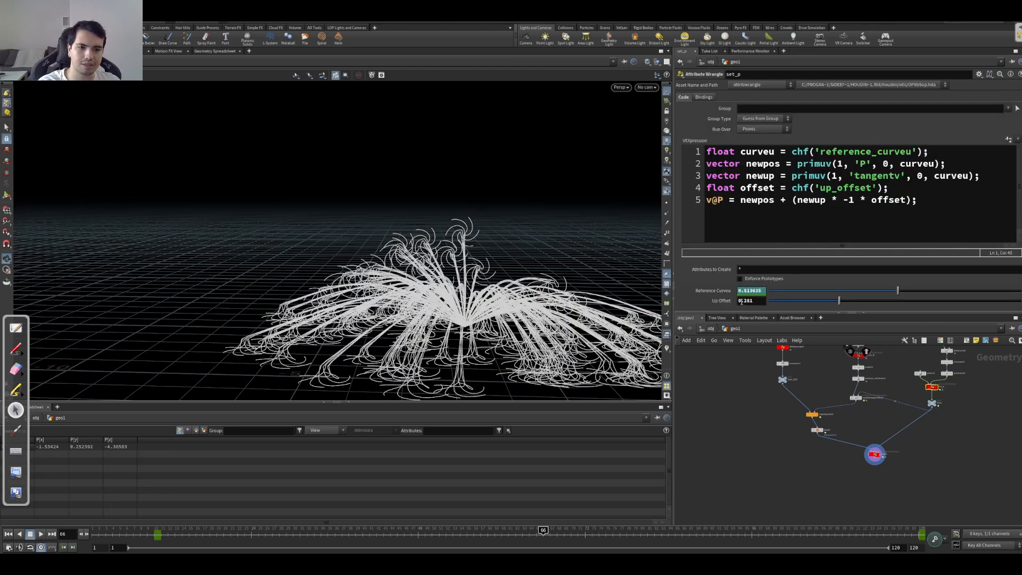
{"action": "left_click_drag", "start_coordinate": [840, 301], "coordinate": [882, 300]}
{"action": "double_click", "coordinate": [751, 301]}
{"action": "type", "text": ".5"}
{"action": "key", "text": "Return"}
{"action": "left_click_drag", "start_coordinate": [437, 345], "coordinate": [483, 310]}
{"action": "left_click_drag", "start_coordinate": [452, 278], "coordinate": [299, 215]}
Step: Look through cam1, play the animation from the first frame to check the moving curves, and rewind to the first frame
{"action": "key", "text": "ctrl+Up"}
{"action": "left_click", "coordinate": [644, 88]}
{"action": "left_click", "coordinate": [655, 96]}
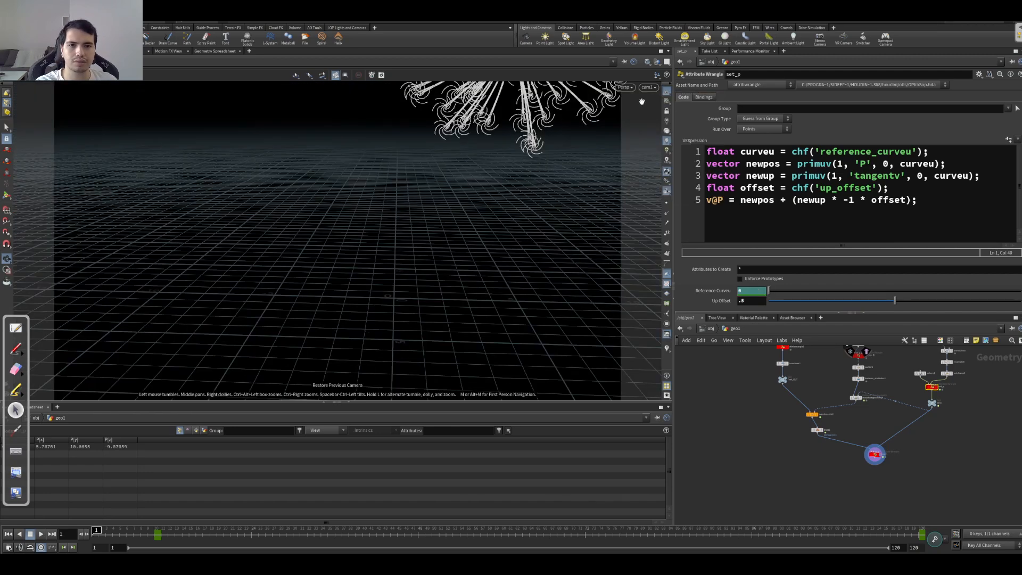
{"action": "key", "text": "Up"}
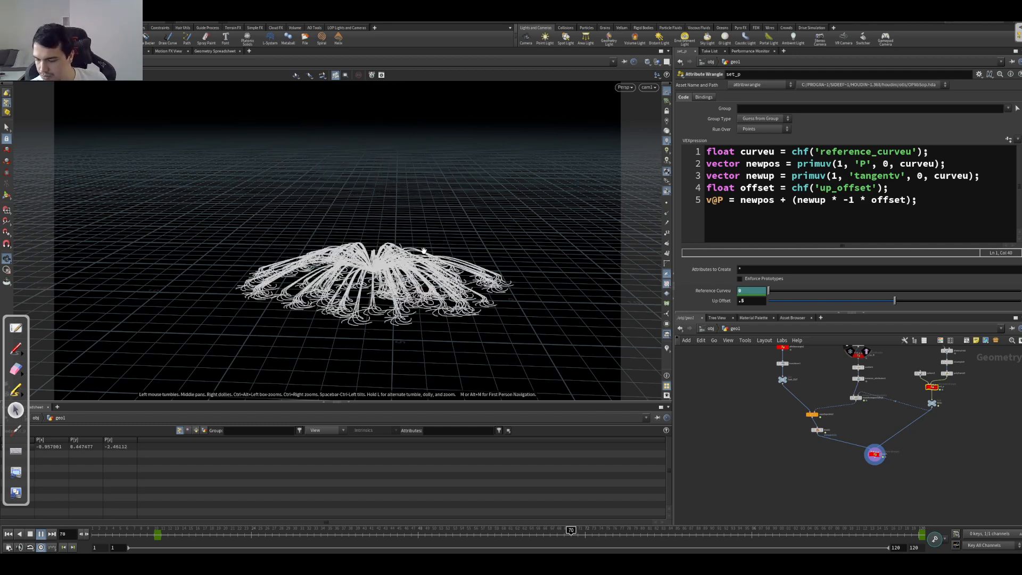
{"action": "key", "text": "Up"}
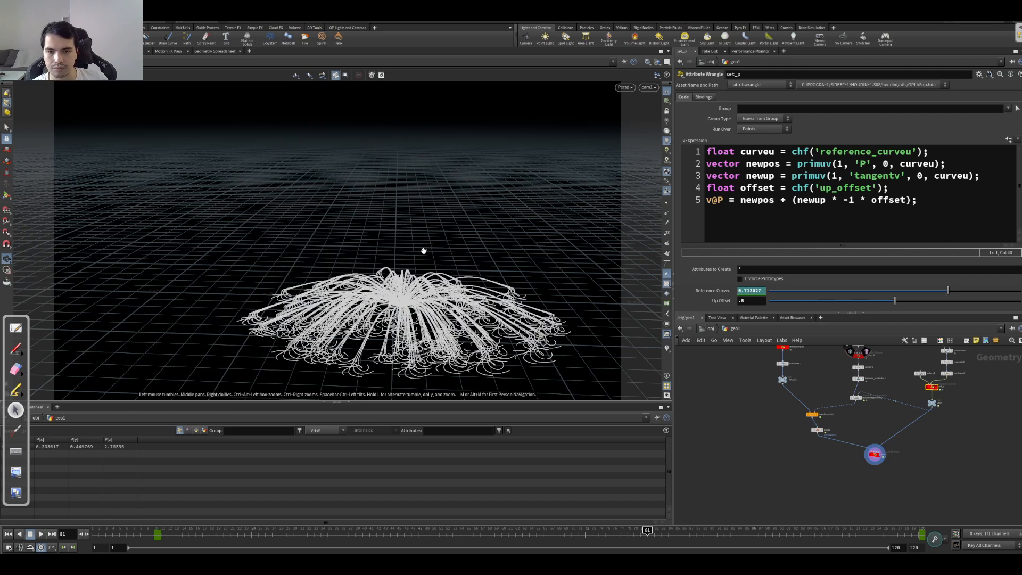
{"action": "key", "text": "ctrl+Up"}
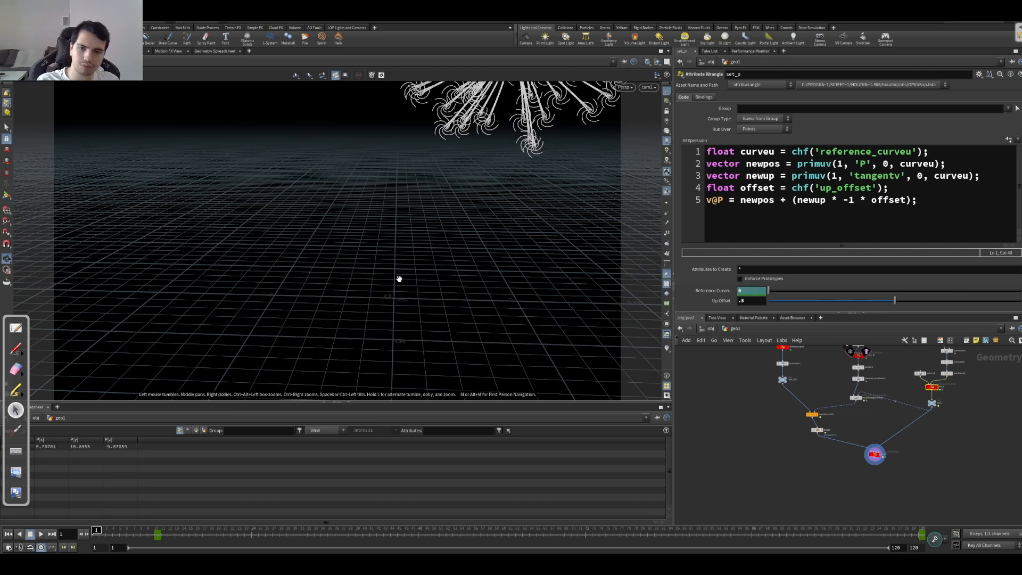
Step: Examine the bent foot curves at frame 1 from several angles outside the camera, including where they converge
{"action": "left_click_drag", "start_coordinate": [435, 202], "coordinate": [461, 238]}
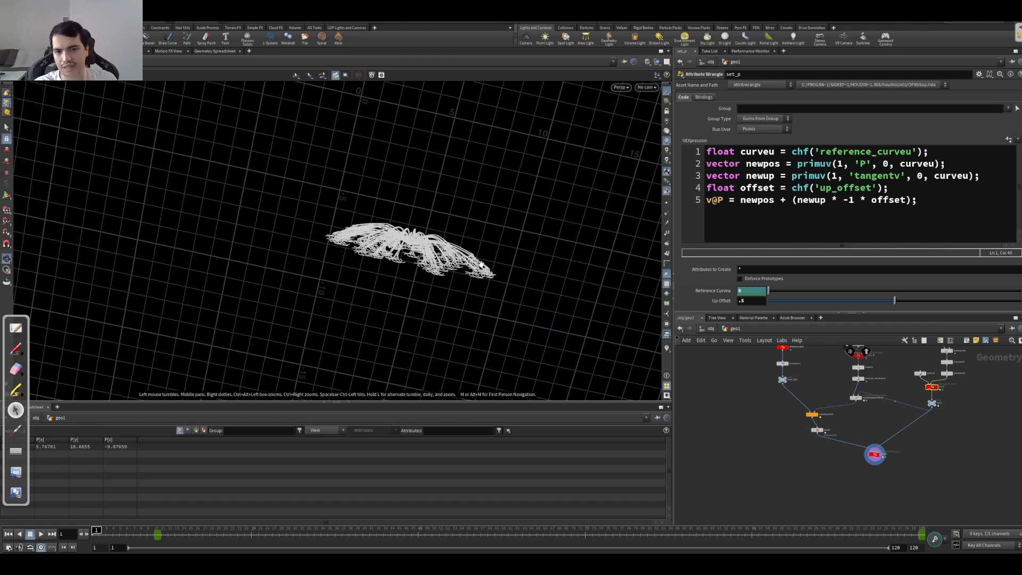
{"action": "left_click_drag", "start_coordinate": [457, 265], "coordinate": [439, 334]}
{"action": "middle_click_drag", "start_coordinate": [417, 260], "coordinate": [378, 313]}
{"action": "right_click_drag", "start_coordinate": [421, 271], "coordinate": [638, 284]}
{"action": "left_click_drag", "start_coordinate": [436, 267], "coordinate": [408, 305]}
{"action": "mouse_move", "coordinate": [463, 277]}
{"action": "left_mouse_down"}
{"action": "mouse_move", "coordinate": [461, 247]}
{"action": "mouse_move", "coordinate": [429, 269]}
{"action": "mouse_move", "coordinate": [516, 260]}
{"action": "left_mouse_up"}
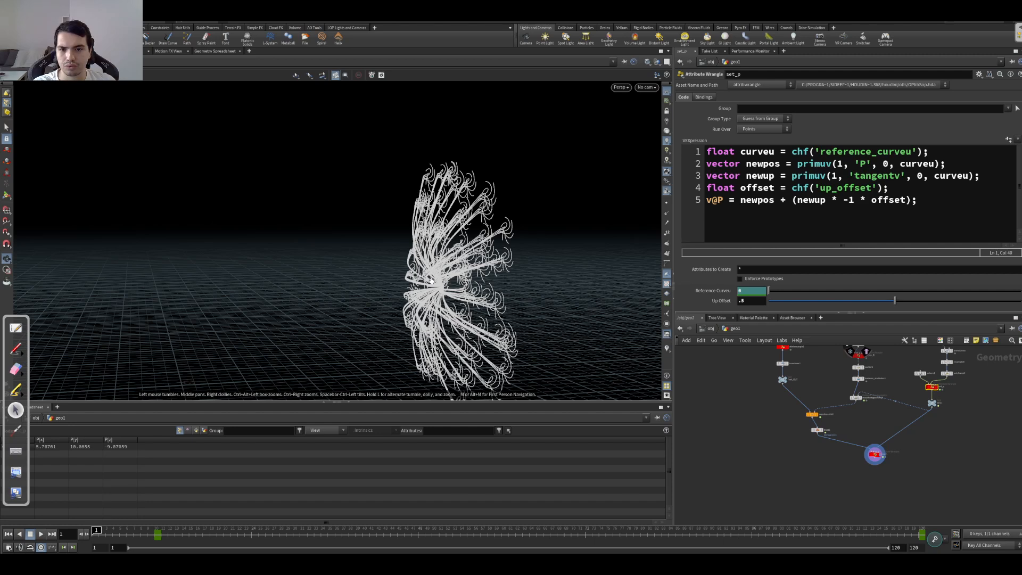
{"action": "left_click_drag", "start_coordinate": [465, 271], "coordinate": [561, 261]}
{"action": "middle_click_drag", "start_coordinate": [447, 270], "coordinate": [456, 227]}
{"action": "mouse_move", "coordinate": [435, 234]}
{"action": "left_mouse_down"}
{"action": "mouse_move", "coordinate": [432, 260]}
{"action": "mouse_move", "coordinate": [432, 250]}
{"action": "left_mouse_up"}
{"action": "middle_click_drag", "start_coordinate": [760, 429], "coordinate": [711, 446]}
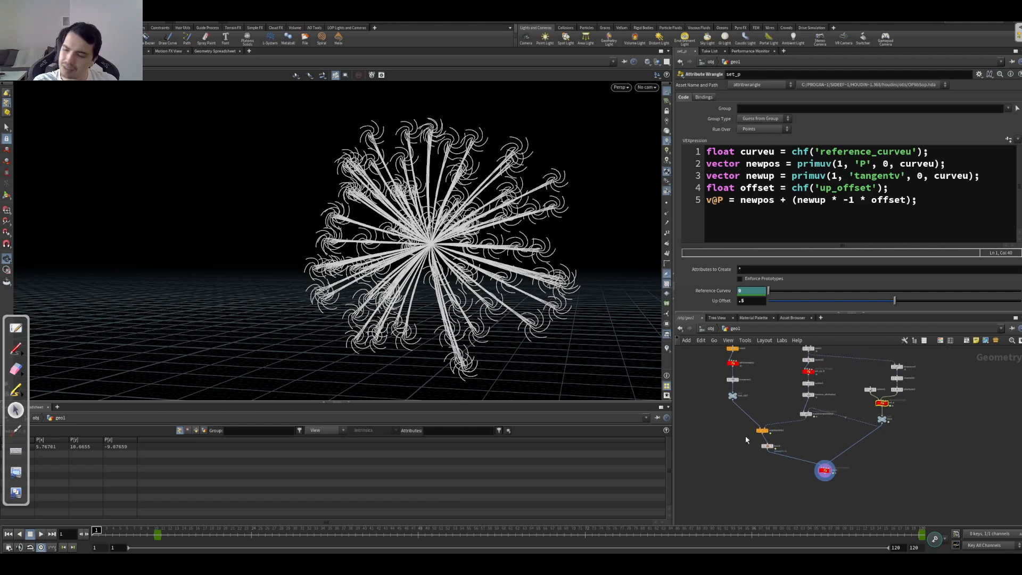
{"action": "middle_click_drag", "start_coordinate": [809, 421], "coordinate": [816, 423]}
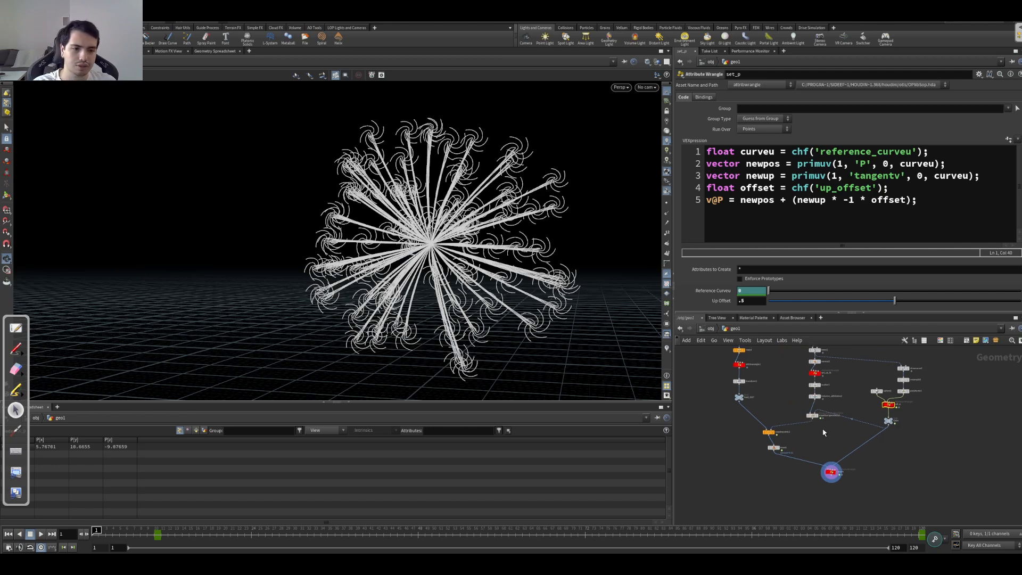
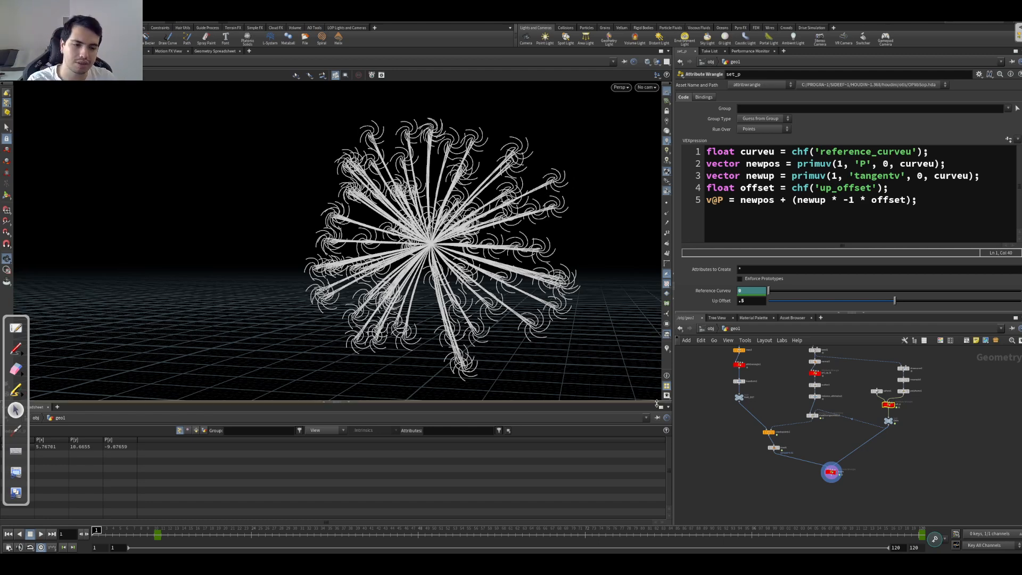
Step: Display the blast1 result and turn on the mask colour visualization for the feet
{"action": "scroll", "coordinate": [776, 406], "scroll_direction": "up", "scroll_amount": 5}
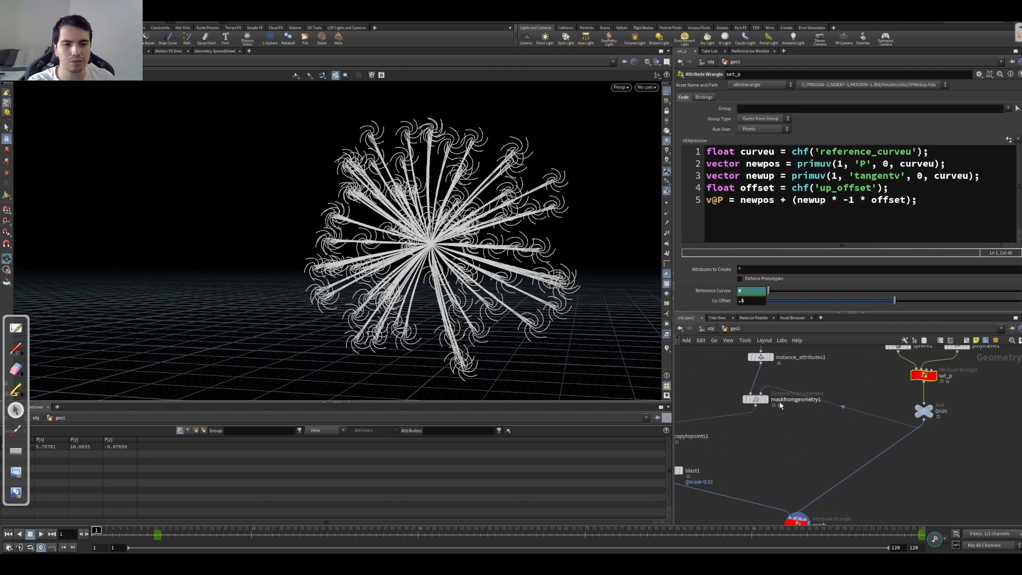
{"action": "left_click", "coordinate": [765, 399]}
{"action": "middle_click_drag", "start_coordinate": [800, 438], "coordinate": [874, 388]}
{"action": "left_click", "coordinate": [755, 421]}
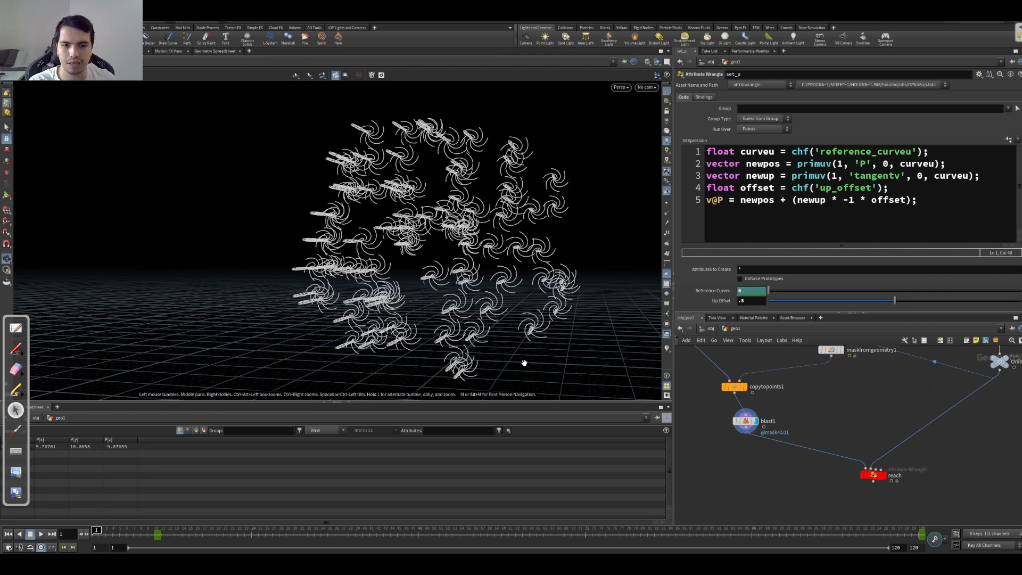
{"action": "left_click", "coordinate": [667, 349]}
{"action": "left_click_drag", "start_coordinate": [437, 246], "coordinate": [399, 264]}
Step: Move the full-value point of the maskfromgeometry1 remap ramp to position 0.404639
{"action": "middle_click_drag", "start_coordinate": [806, 406], "coordinate": [806, 476]}
{"action": "left_click", "coordinate": [832, 421]}
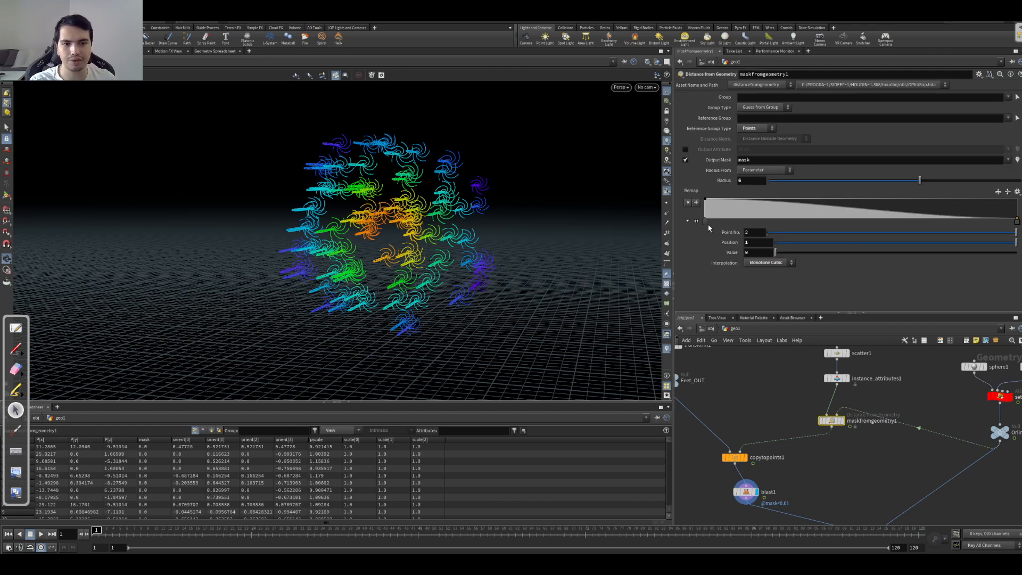
{"action": "left_click_drag", "start_coordinate": [706, 221], "coordinate": [730, 222]}
{"action": "left_click_drag", "start_coordinate": [786, 221], "coordinate": [831, 220]}
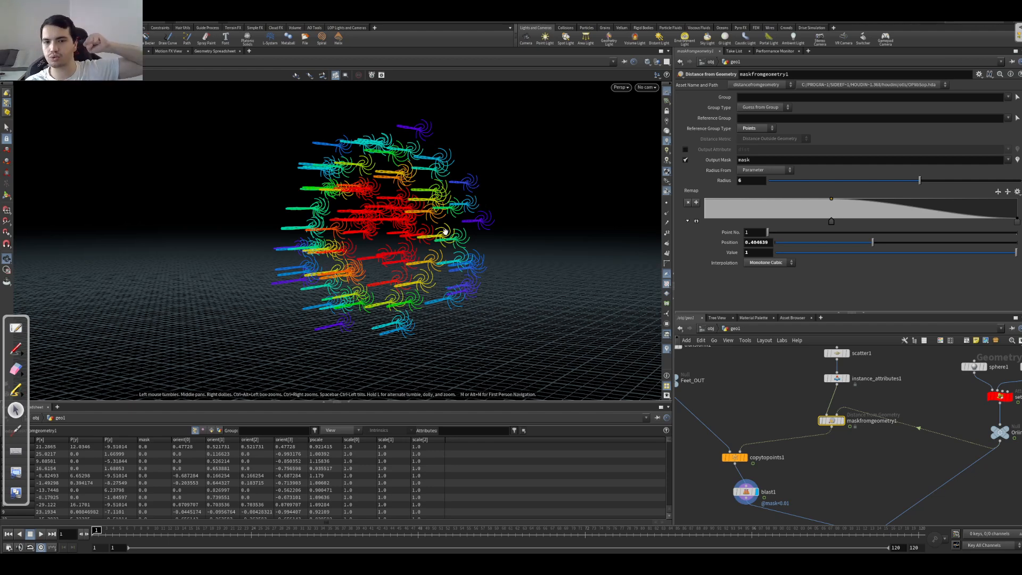
{"action": "mouse_move", "coordinate": [390, 263]}
{"action": "left_mouse_down"}
{"action": "mouse_move", "coordinate": [351, 270]}
{"action": "mouse_move", "coordinate": [487, 289]}
{"action": "left_mouse_up"}
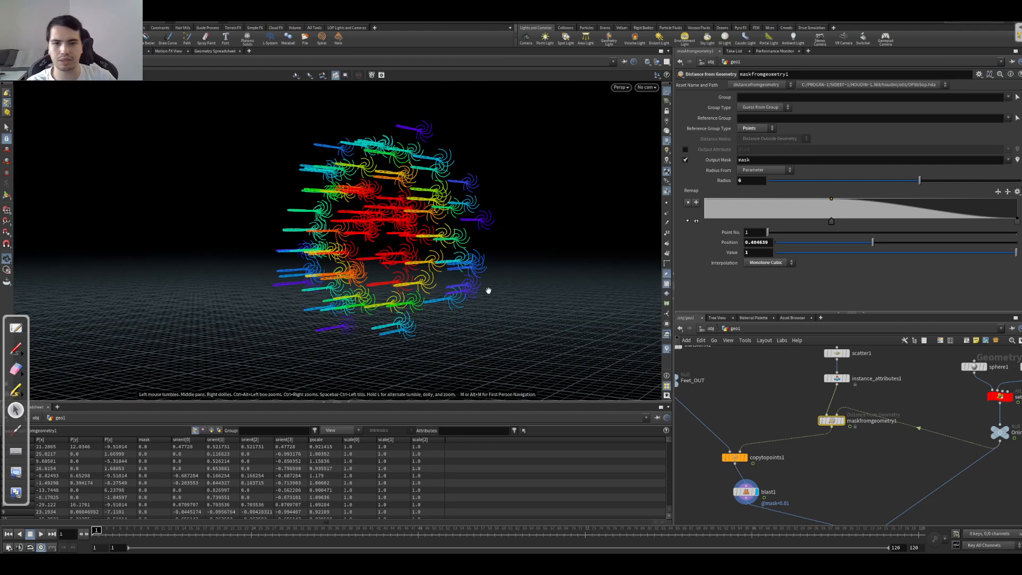
Step: Display the reach wrangle's result in mask colours and select that node to review its code
{"action": "middle_click_drag", "start_coordinate": [838, 501], "coordinate": [780, 411]}
{"action": "left_click_drag", "start_coordinate": [881, 444], "coordinate": [752, 496]}
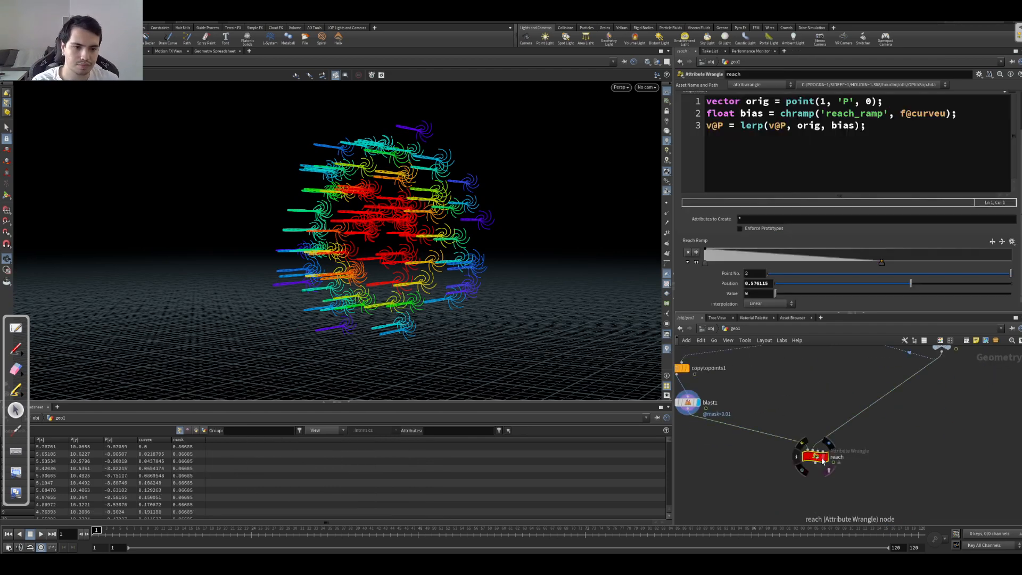
{"action": "left_click", "coordinate": [825, 456]}
{"action": "left_click_drag", "start_coordinate": [415, 317], "coordinate": [590, 330]}
{"action": "middle_click_drag", "start_coordinate": [795, 388], "coordinate": [806, 419]}
{"action": "left_click_drag", "start_coordinate": [805, 377], "coordinate": [743, 352]}
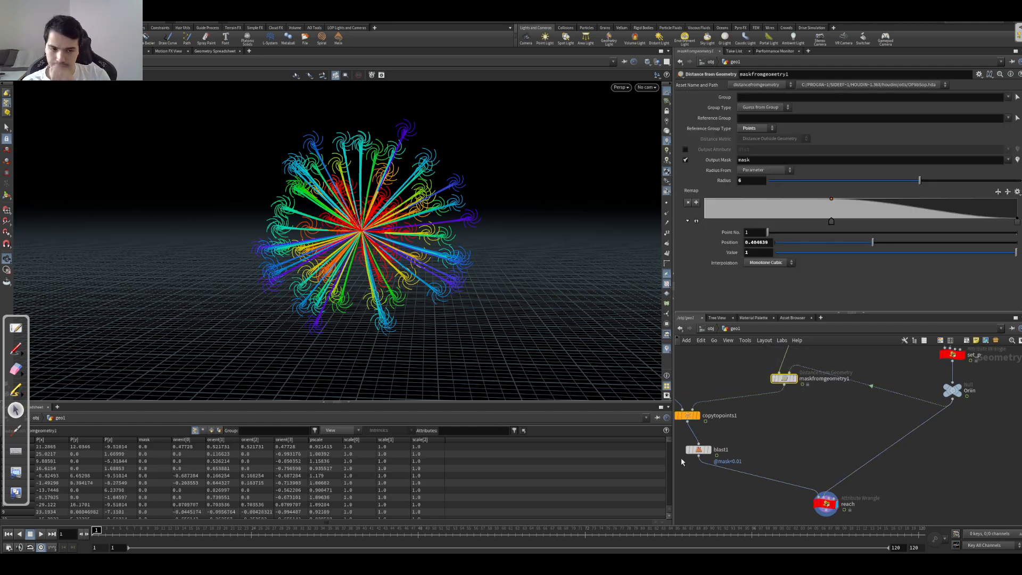
{"action": "mouse_move", "coordinate": [698, 451]}
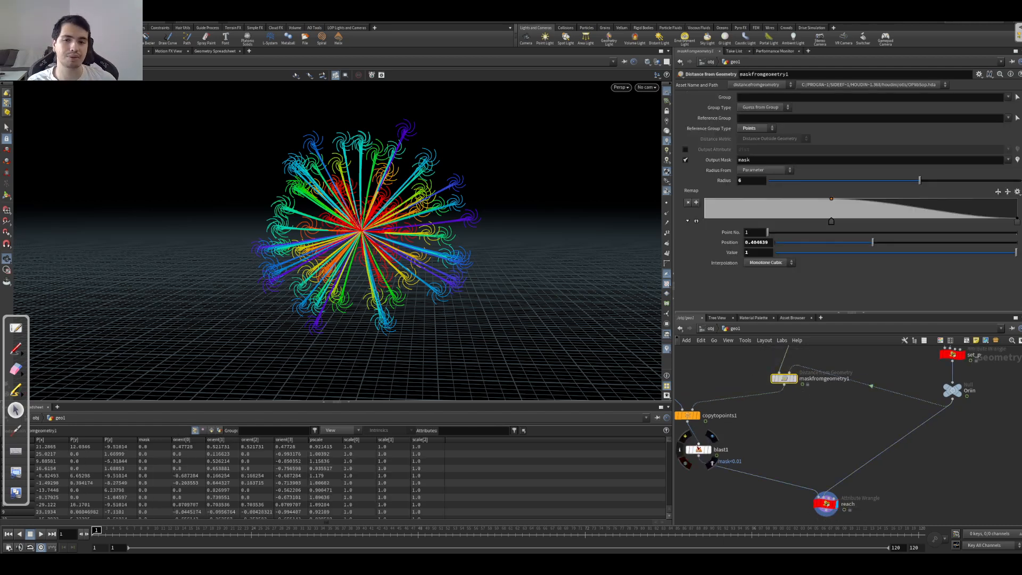
{"action": "middle_click_drag", "start_coordinate": [790, 435], "coordinate": [750, 383]}
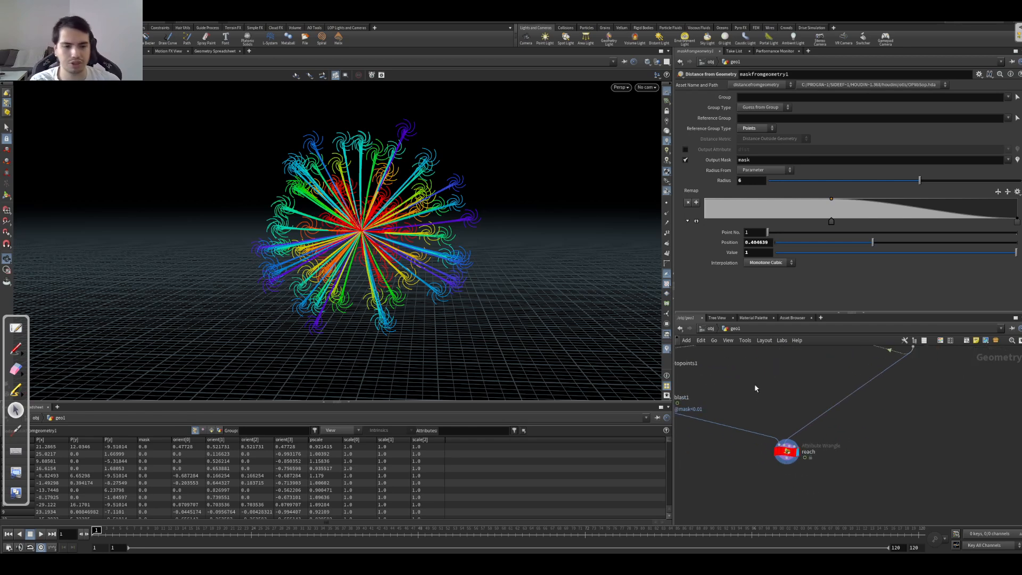
{"action": "left_click_drag", "start_coordinate": [857, 429], "coordinate": [766, 473]}
{"action": "left_click_drag", "start_coordinate": [359, 303], "coordinate": [447, 247]}
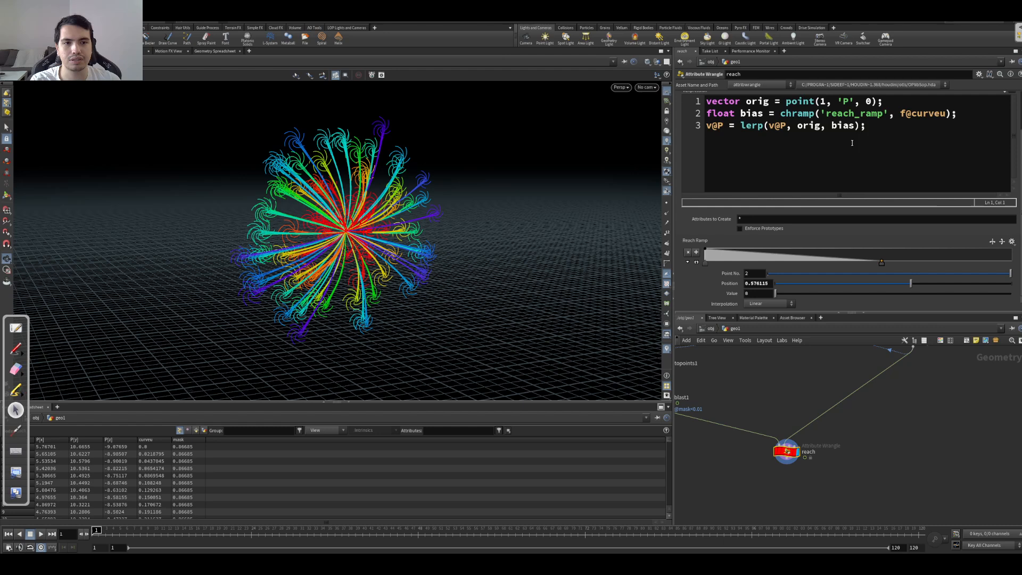
{"action": "left_click", "coordinate": [900, 137]}
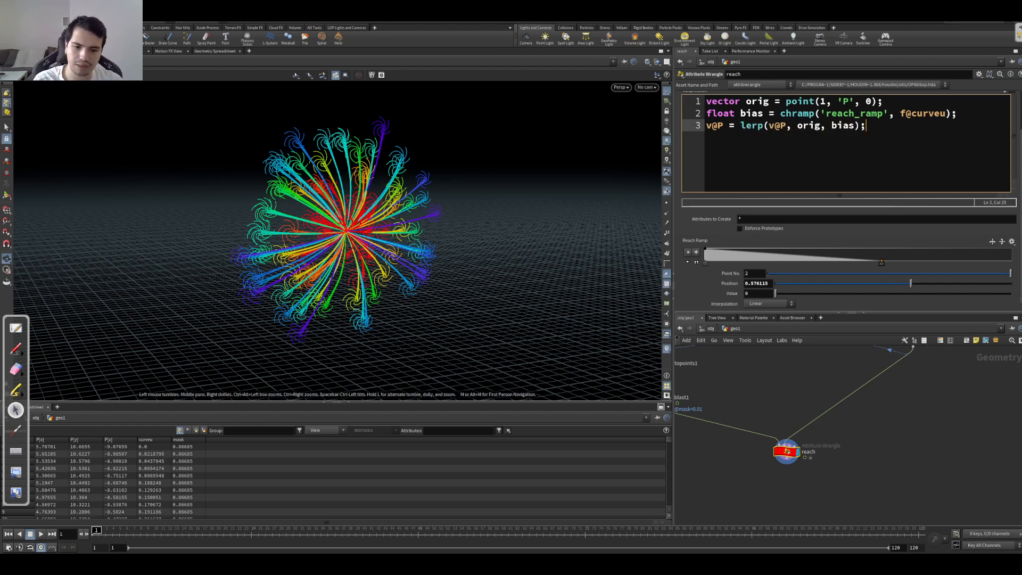
Step: Switch to OpenBoard, add a blank page, and sketch a blue cross with a red curve arching down from it
{"action": "left_click", "coordinate": [17, 328]}
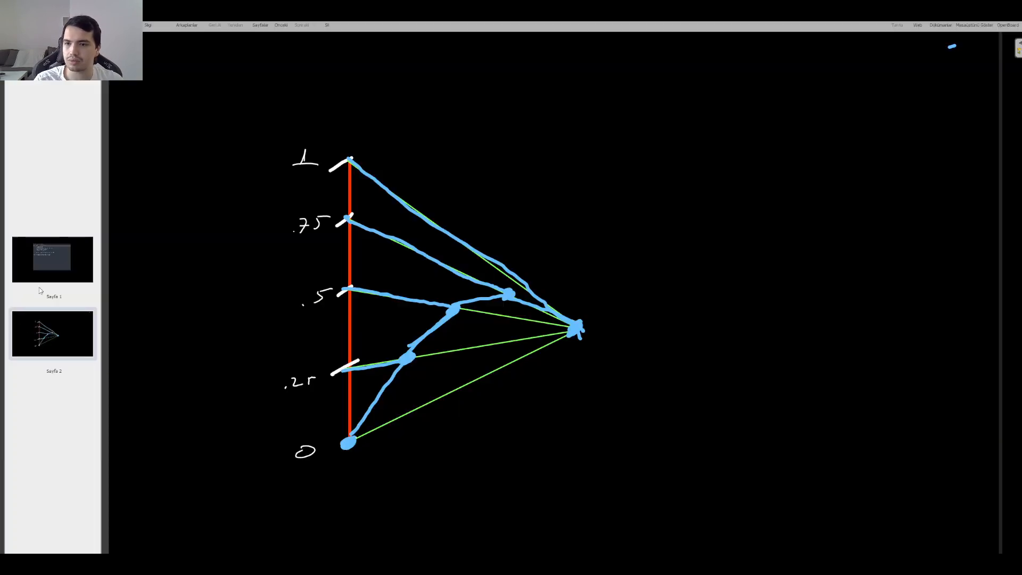
{"action": "left_click", "coordinate": [260, 25]}
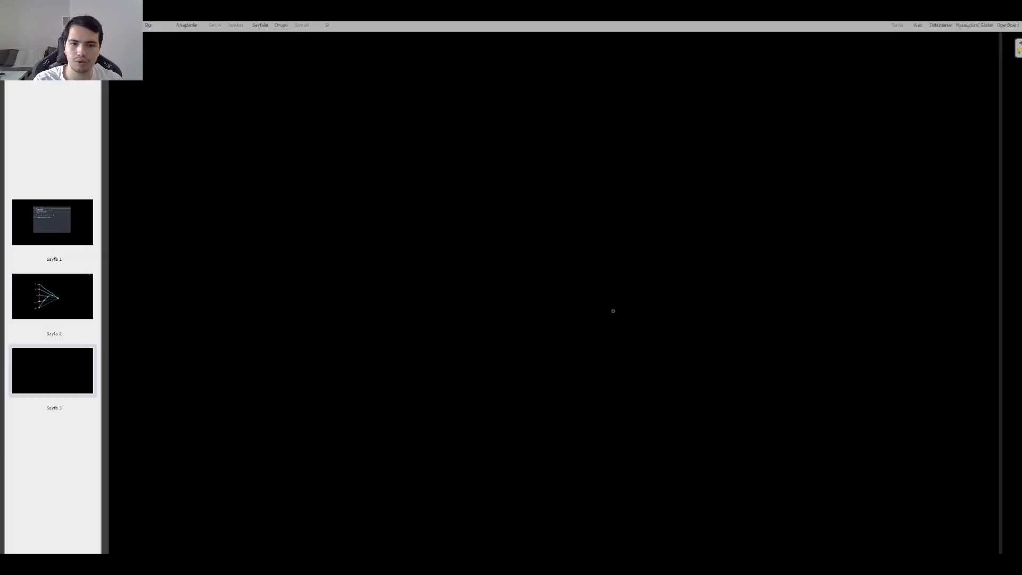
{"action": "left_click_drag", "start_coordinate": [622, 285], "coordinate": [607, 302]}
{"action": "left_click_drag", "start_coordinate": [605, 288], "coordinate": [630, 303]}
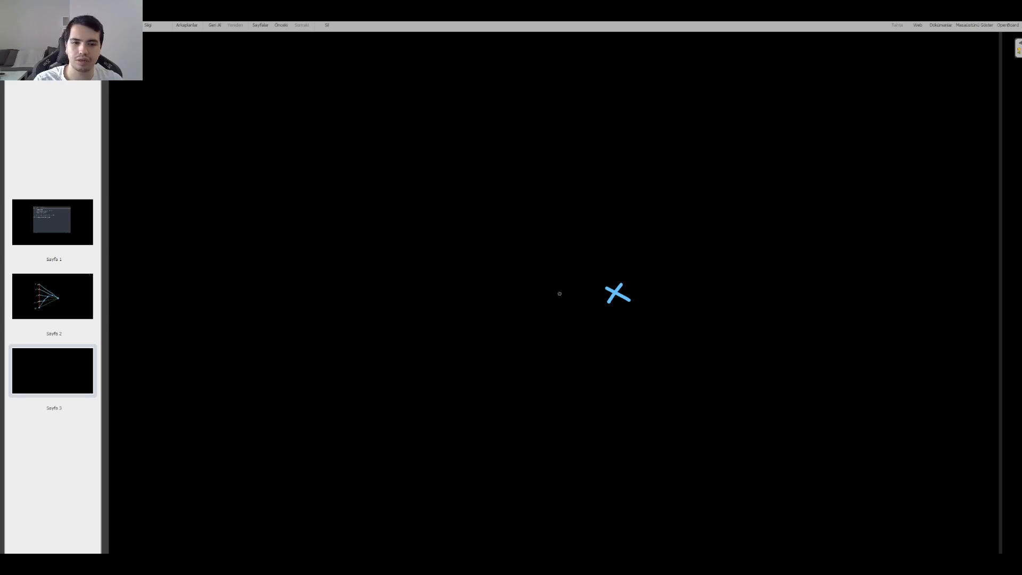
{"action": "mouse_move", "coordinate": [612, 289]}
{"action": "left_mouse_down"}
{"action": "mouse_move", "coordinate": [570, 267]}
{"action": "mouse_move", "coordinate": [431, 306]}
{"action": "mouse_move", "coordinate": [398, 404]}
{"action": "mouse_move", "coordinate": [376, 427]}
{"action": "mouse_move", "coordinate": [339, 435]}
{"action": "left_mouse_up"}
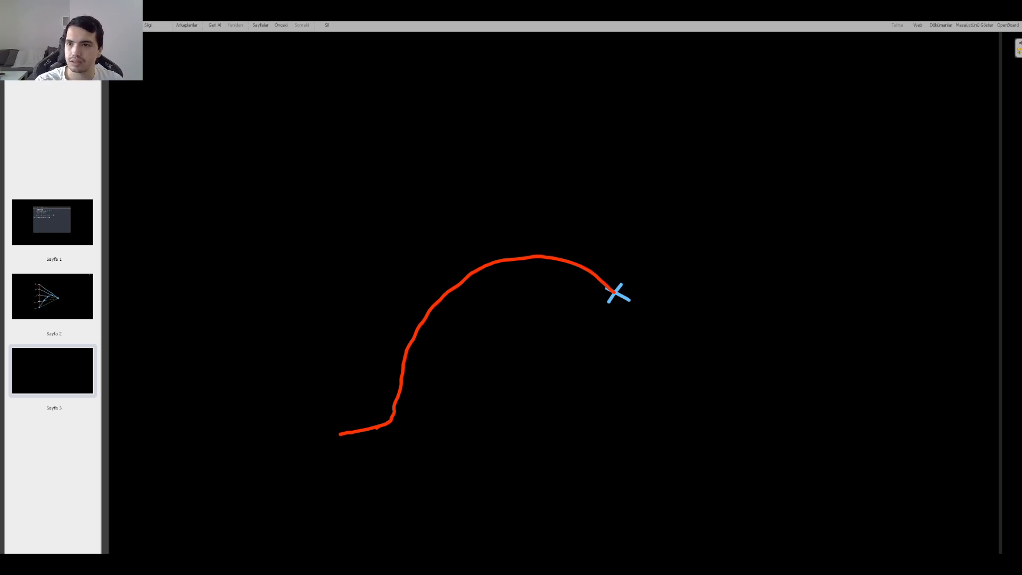
Step: Draw a green line from the red curve's lower end to the cross, and mark green dashes and a point along the curve
{"action": "mouse_move", "coordinate": [339, 427]}
{"action": "left_mouse_down"}
{"action": "mouse_move", "coordinate": [334, 439]}
{"action": "mouse_move", "coordinate": [481, 383]}
{"action": "mouse_move", "coordinate": [628, 299]}
{"action": "left_mouse_up"}
{"action": "mouse_move", "coordinate": [350, 434]}
{"action": "left_mouse_down"}
{"action": "mouse_move", "coordinate": [388, 424]}
{"action": "mouse_move", "coordinate": [408, 346]}
{"action": "mouse_move", "coordinate": [434, 306]}
{"action": "mouse_move", "coordinate": [529, 260]}
{"action": "left_mouse_up"}
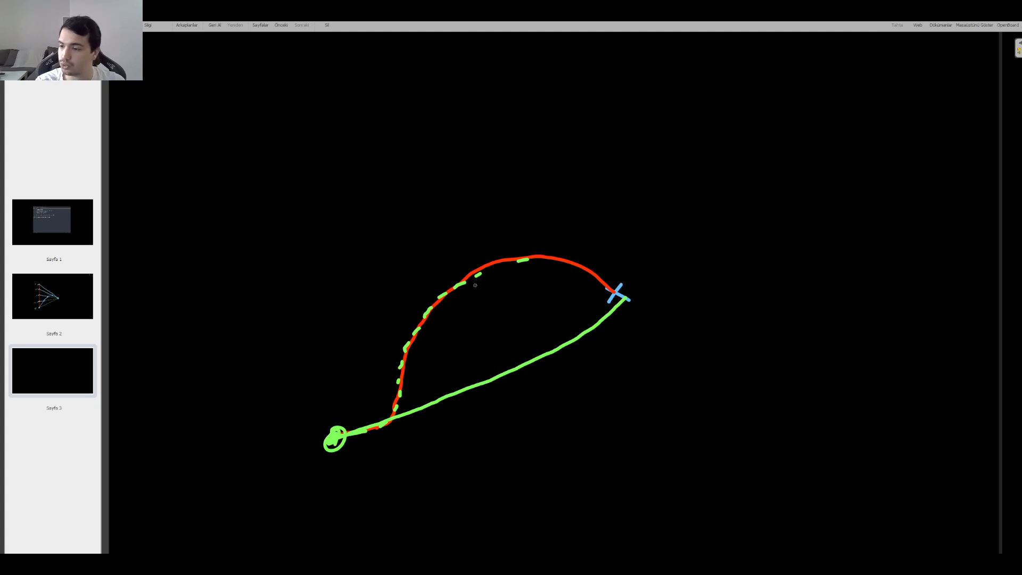
{"action": "left_click_drag", "start_coordinate": [412, 356], "coordinate": [402, 359]}
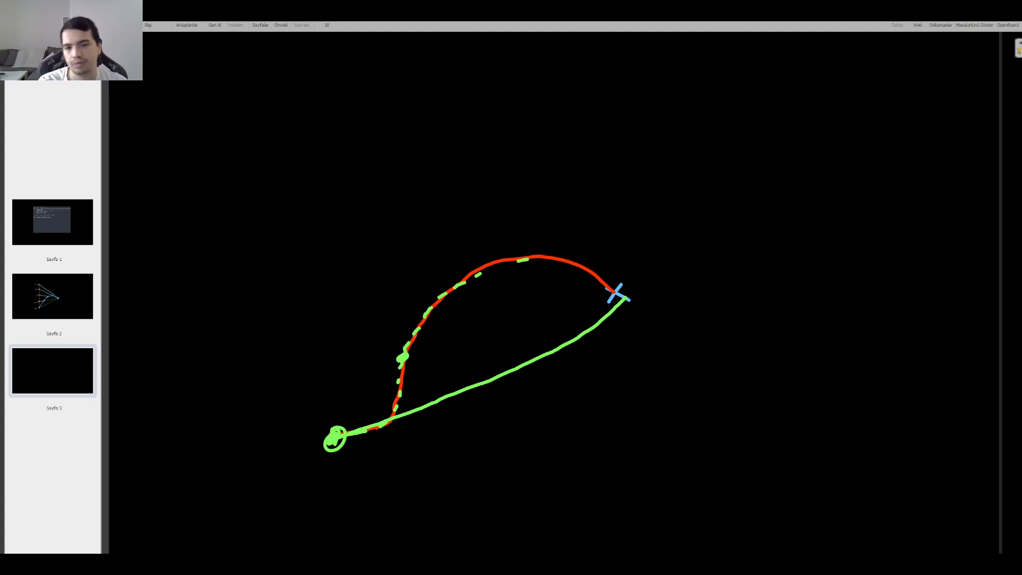
Step: Write the bias label and 0.75 in green beside the sketch, and emphasize the point and direction along the curve
{"action": "mouse_move", "coordinate": [224, 241]}
{"action": "left_mouse_down"}
{"action": "mouse_move", "coordinate": [226, 260]}
{"action": "mouse_move", "coordinate": [272, 254]}
{"action": "left_mouse_up"}
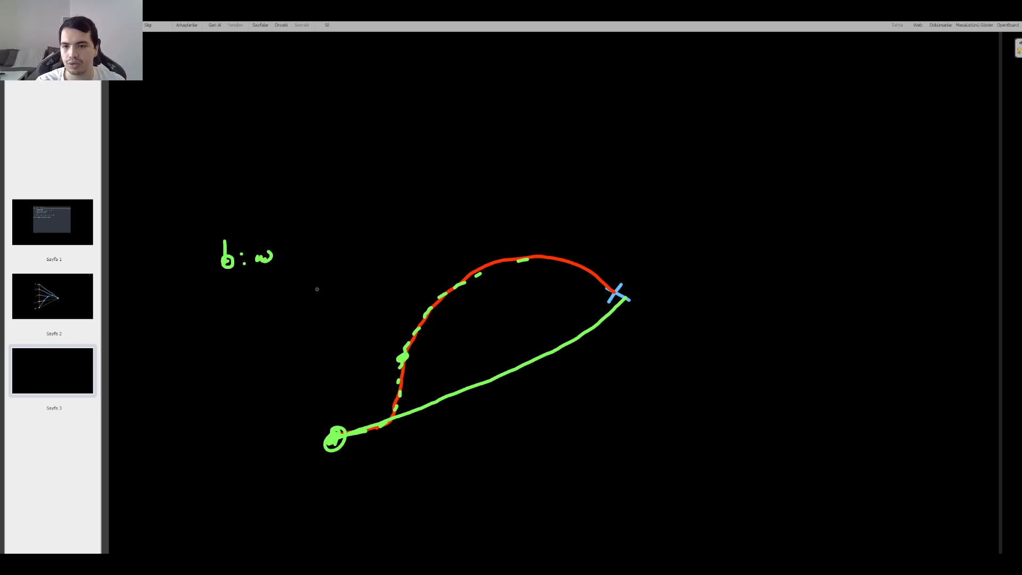
{"action": "mouse_move", "coordinate": [308, 224]}
{"action": "left_mouse_down"}
{"action": "mouse_move", "coordinate": [326, 217]}
{"action": "mouse_move", "coordinate": [347, 235]}
{"action": "mouse_move", "coordinate": [364, 225]}
{"action": "left_mouse_up"}
{"action": "left_click", "coordinate": [334, 233]}
{"action": "mouse_move", "coordinate": [369, 214]}
{"action": "left_mouse_down"}
{"action": "mouse_move", "coordinate": [368, 231]}
{"action": "mouse_move", "coordinate": [389, 212]}
{"action": "left_mouse_up"}
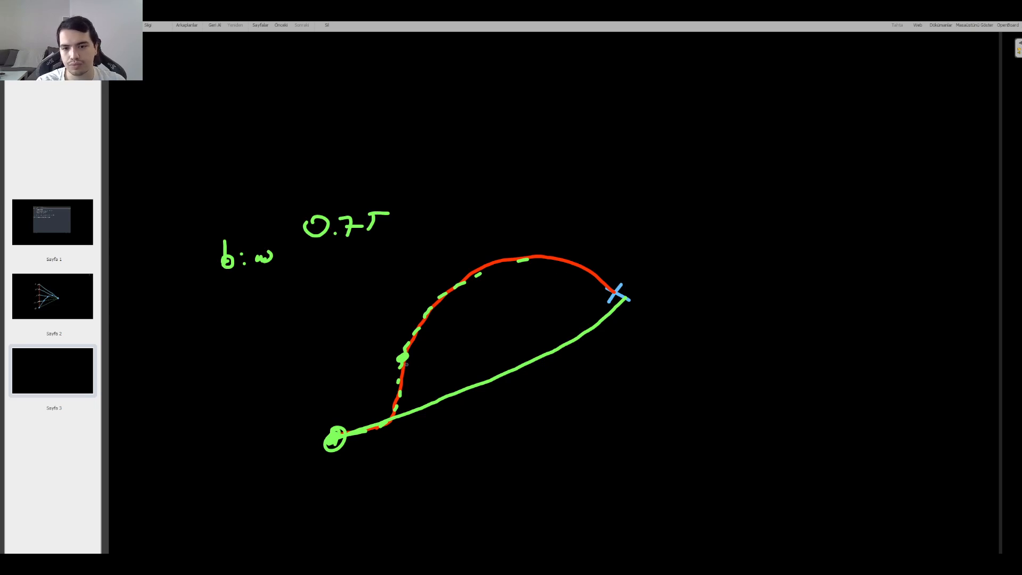
{"action": "left_click_drag", "start_coordinate": [396, 361], "coordinate": [409, 356]}
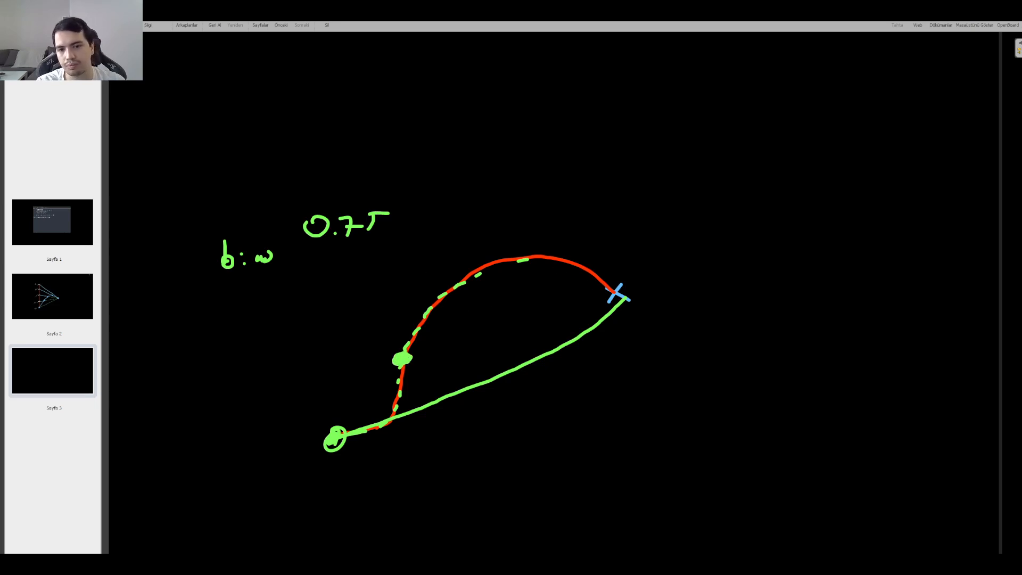
{"action": "mouse_move", "coordinate": [469, 280]}
{"action": "left_mouse_down"}
{"action": "mouse_move", "coordinate": [465, 272]}
{"action": "mouse_move", "coordinate": [470, 281]}
{"action": "left_mouse_up"}
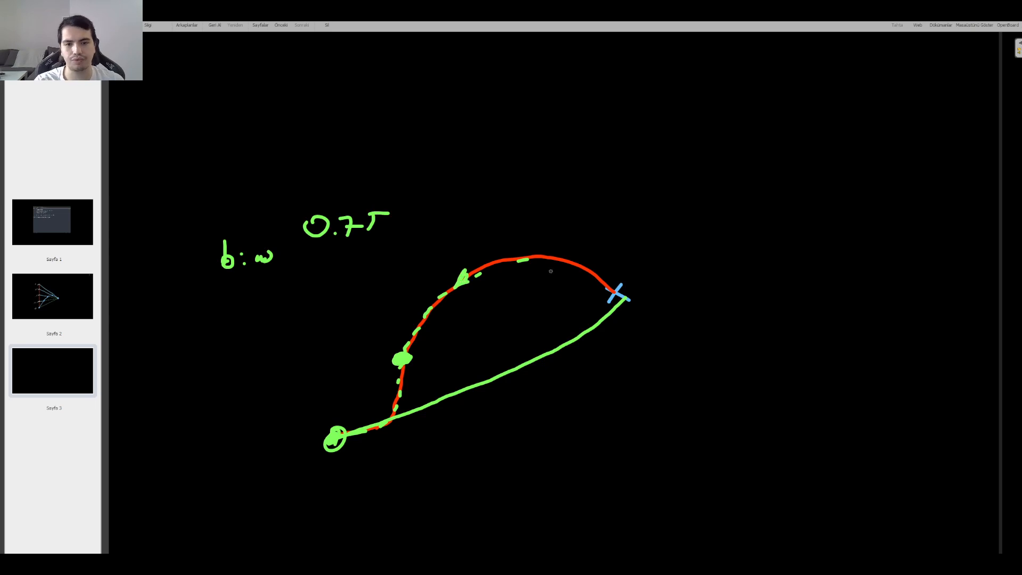
Step: Remove the notes and the sketch from the page, and switch back to Houdini
{"action": "key", "text": "ctrl+z"}
{"action": "key", "text": "ctrl+z"}
{"action": "key", "text": "ctrl+z"}
{"action": "key", "text": "ctrl+z"}
{"action": "key", "text": "ctrl+z"}
{"action": "key", "text": "ctrl+z"}
{"action": "key", "text": "ctrl+z"}
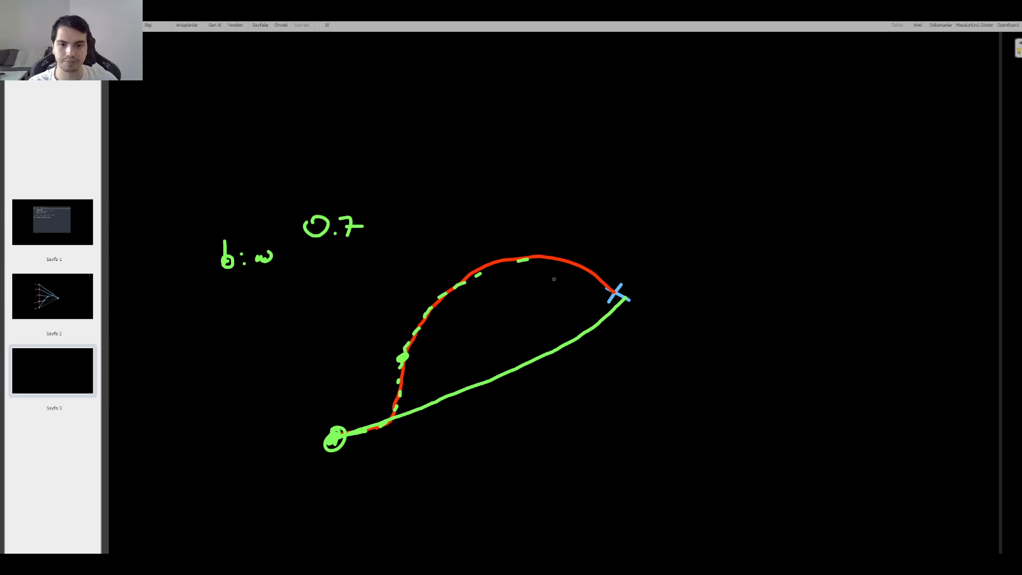
{"action": "key", "text": "ctrl+z"}
{"action": "key", "text": "ctrl+z"}
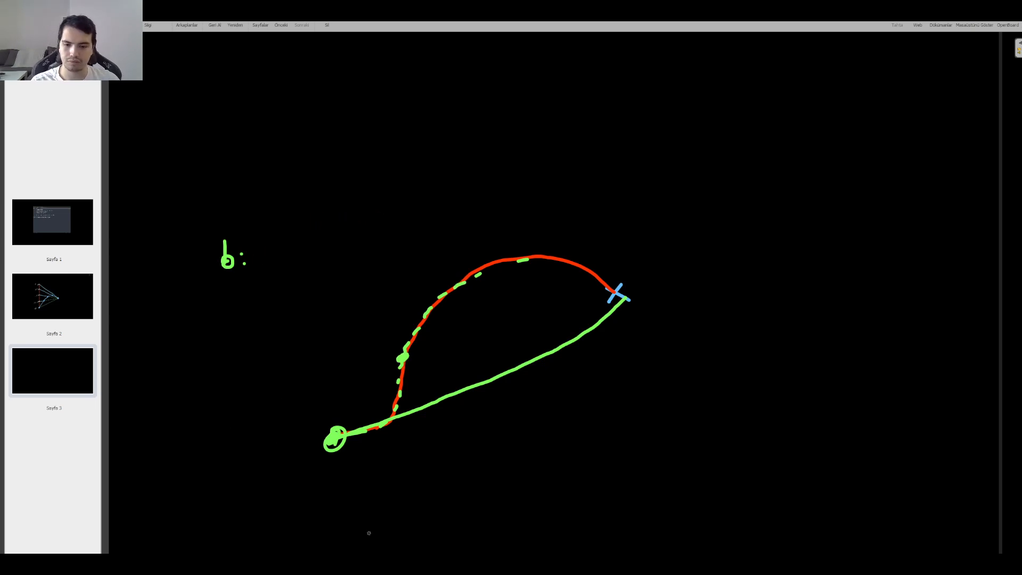
{"action": "mouse_move", "coordinate": [353, 520]}
{"action": "left_mouse_down"}
{"action": "mouse_move", "coordinate": [392, 417]}
{"action": "mouse_move", "coordinate": [563, 347]}
{"action": "mouse_move", "coordinate": [579, 289]}
{"action": "mouse_move", "coordinate": [401, 326]}
{"action": "mouse_move", "coordinate": [402, 370]}
{"action": "mouse_move", "coordinate": [229, 253]}
{"action": "mouse_move", "coordinate": [362, 341]}
{"action": "left_mouse_up"}
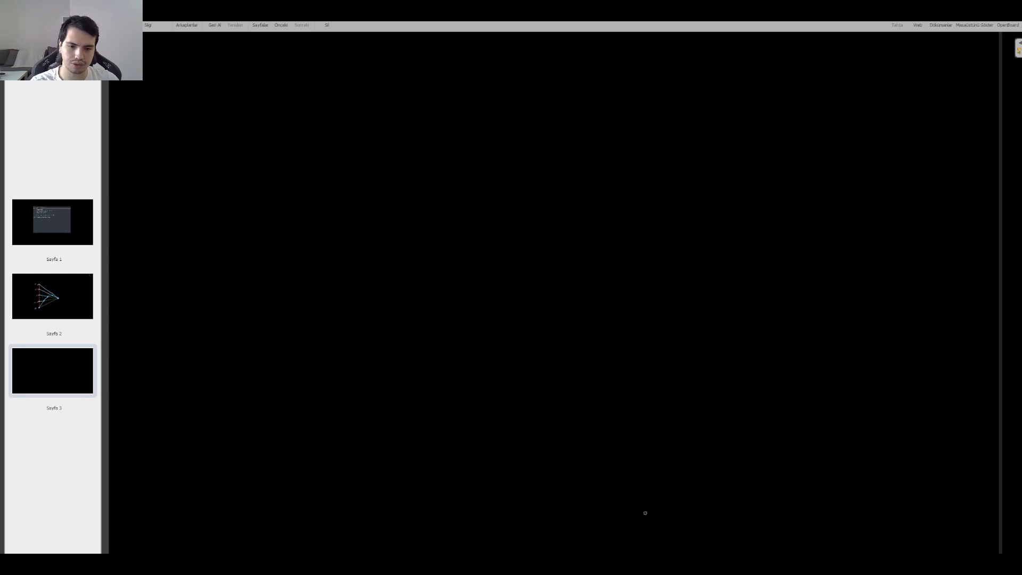
{"action": "left_click", "coordinate": [975, 25]}
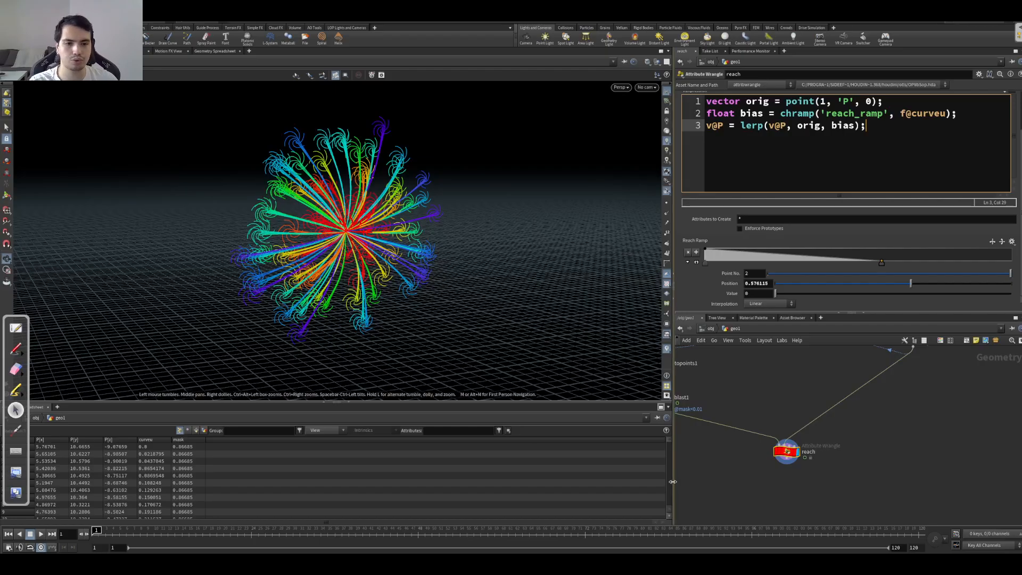
Step: Add an Attribute Wrangle after the reach node and place it below with its result displayed
{"action": "key", "text": "Tab"}
{"action": "type", "text": "wran"}
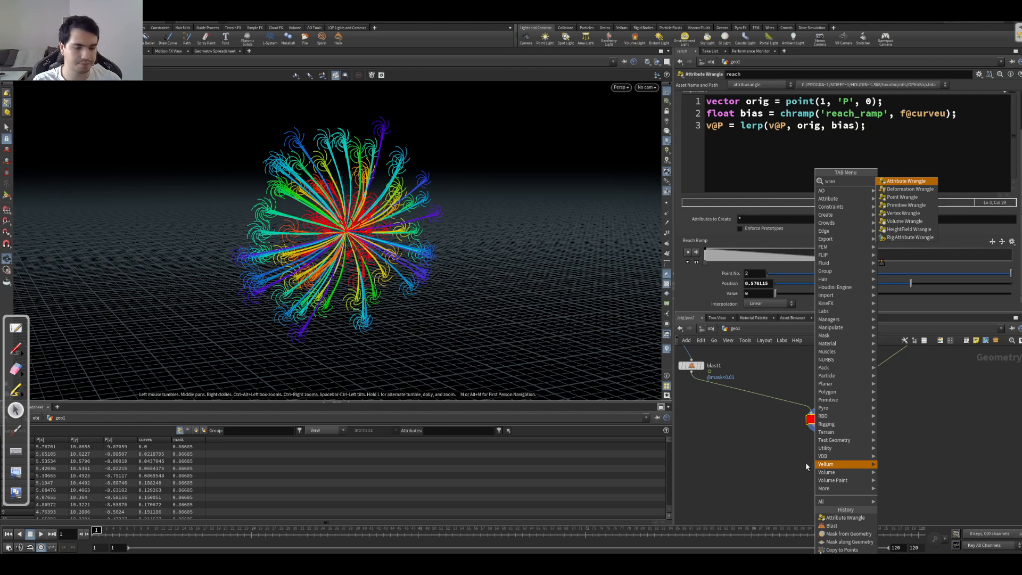
{"action": "key", "text": "Return"}
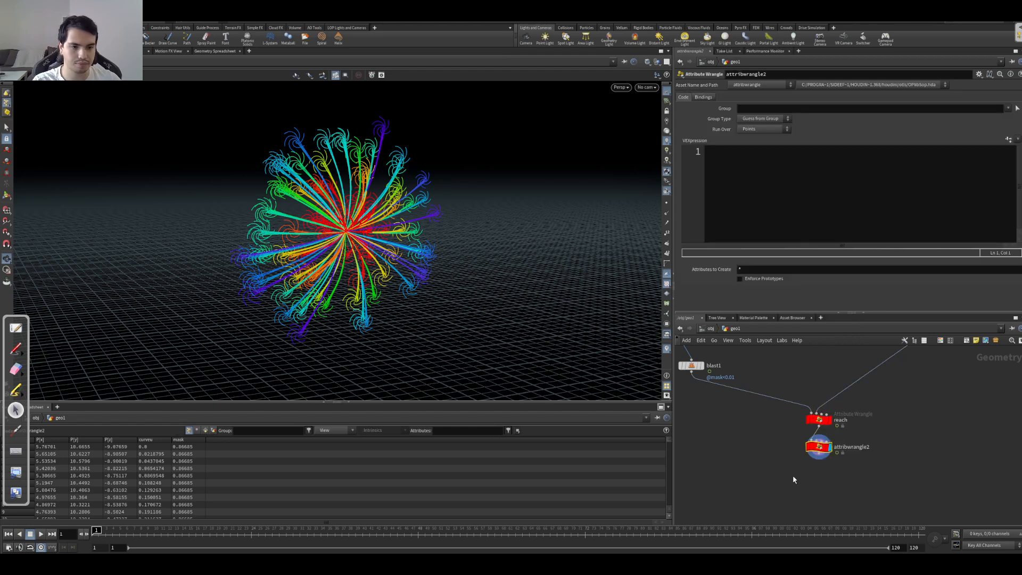
{"action": "left_click", "coordinate": [829, 467]}
{"action": "left_click", "coordinate": [820, 216]}
Step: Rename the new wrangle as Retract
{"action": "double_click", "coordinate": [867, 460]}
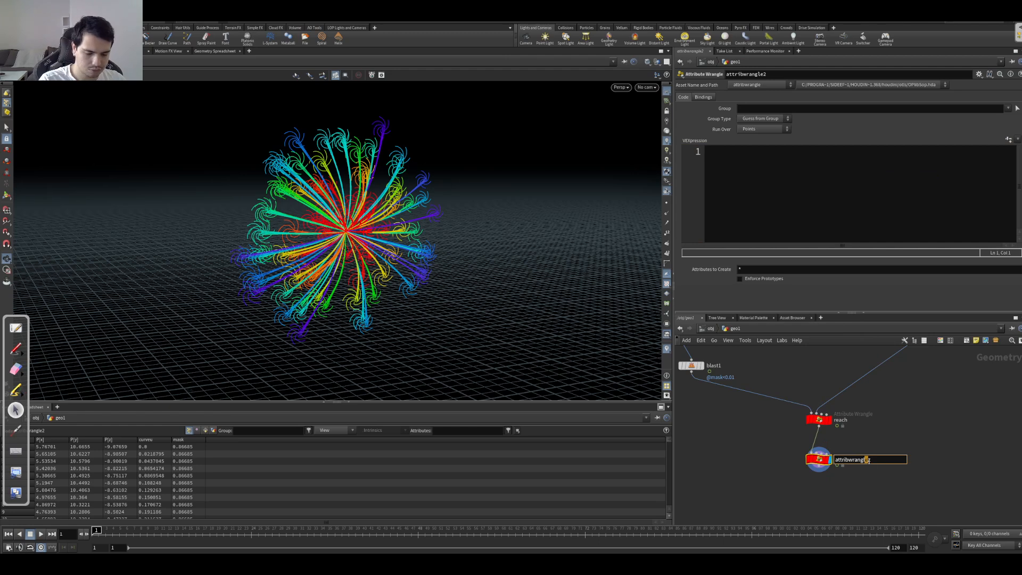
{"action": "type", "text": "Retrqct"}
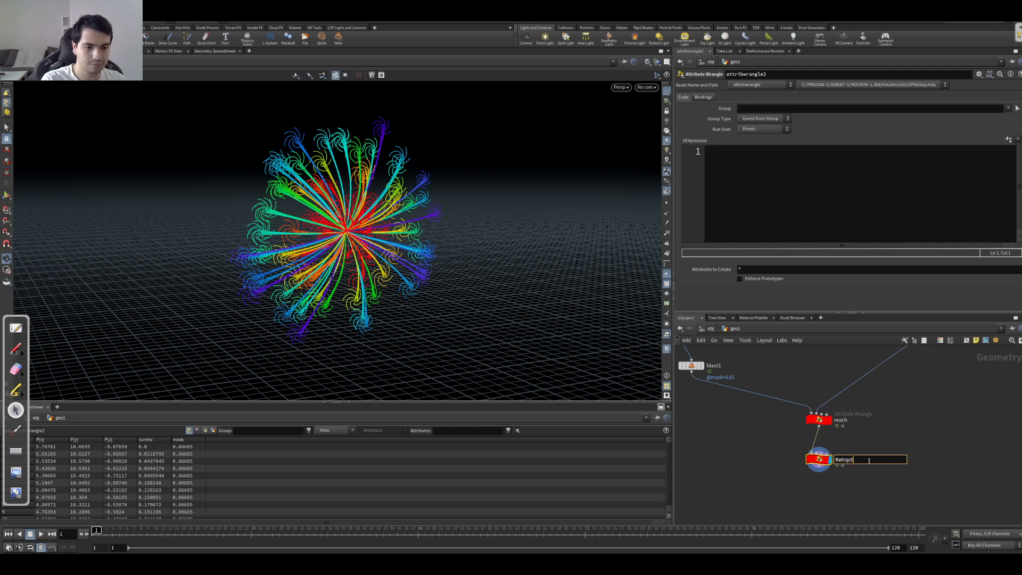
{"action": "key", "text": "Return"}
{"action": "double_click", "coordinate": [844, 464]}
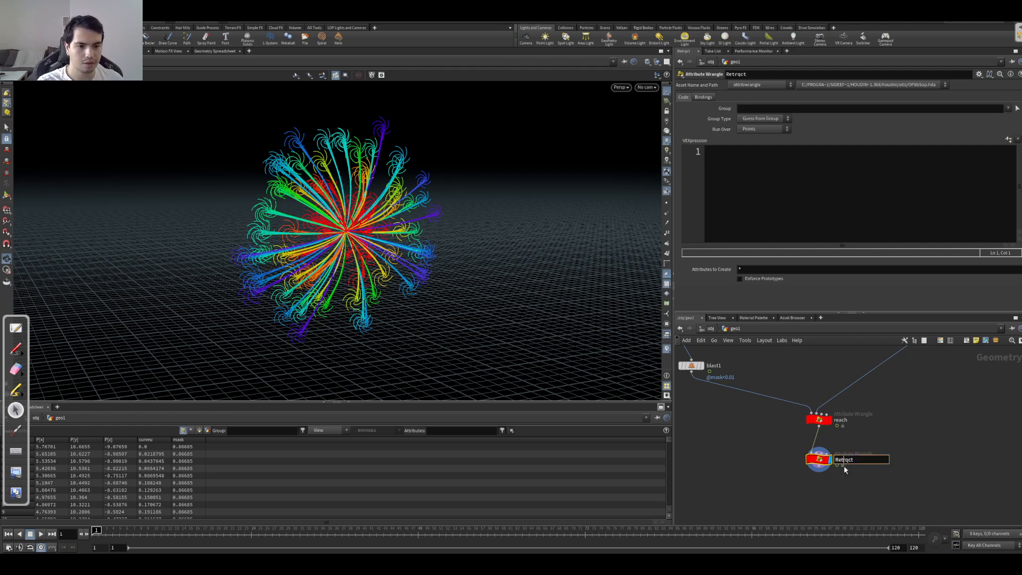
{"action": "key", "text": "Return"}
Step: Write the Retract wrangle's first line as float bias = chf('bias');
{"action": "left_click_drag", "start_coordinate": [504, 215], "coordinate": [523, 256]}
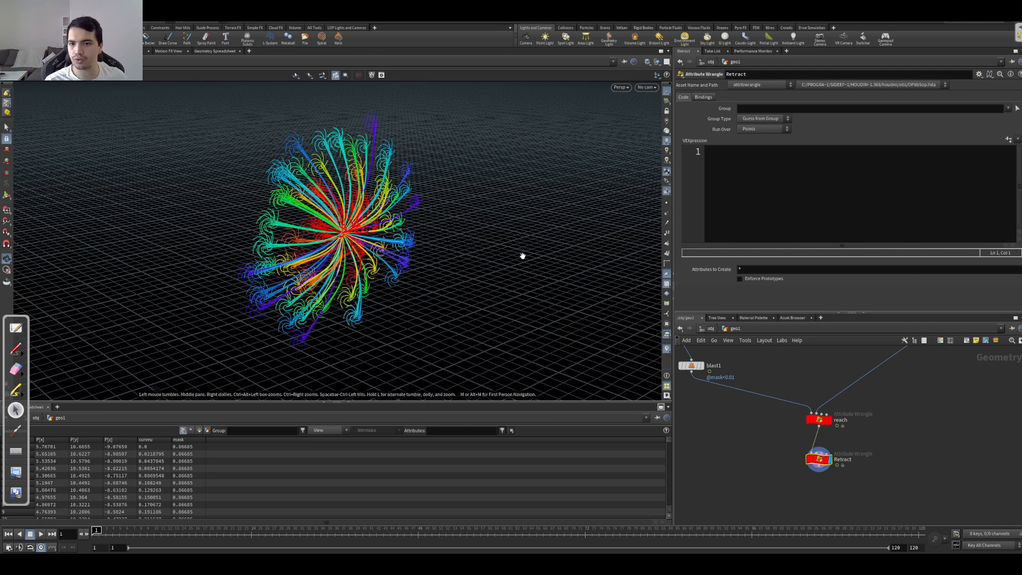
{"action": "left_click", "coordinate": [833, 222]}
{"action": "type", "text": "float bias = chf('bias');"}
{"action": "key", "text": "Return"}
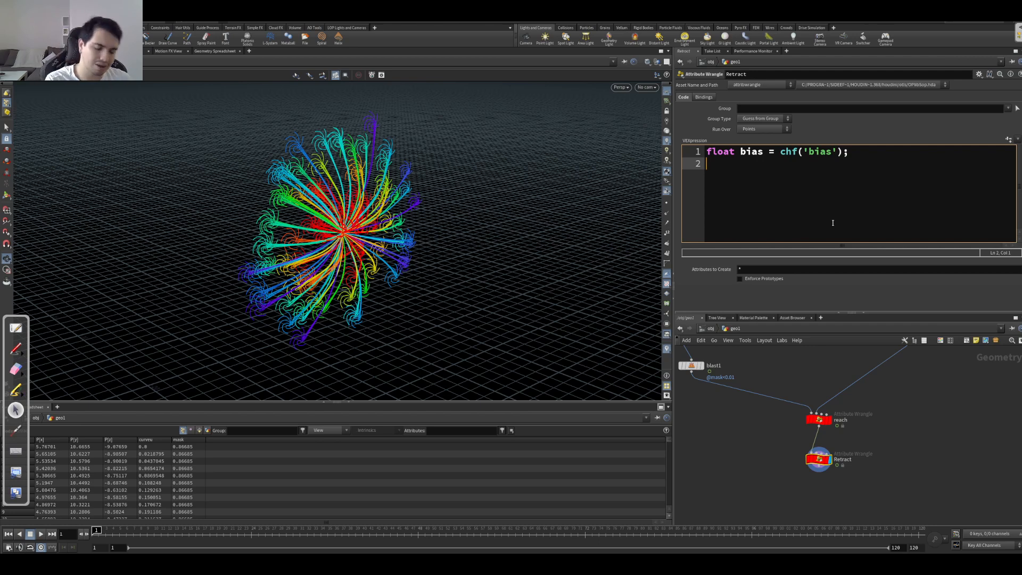
Step: Add a second line to the Retract wrangle: float ncurveu = chramp('curveu_ramp', f@curveu);
{"action": "type", "text": "floa"}
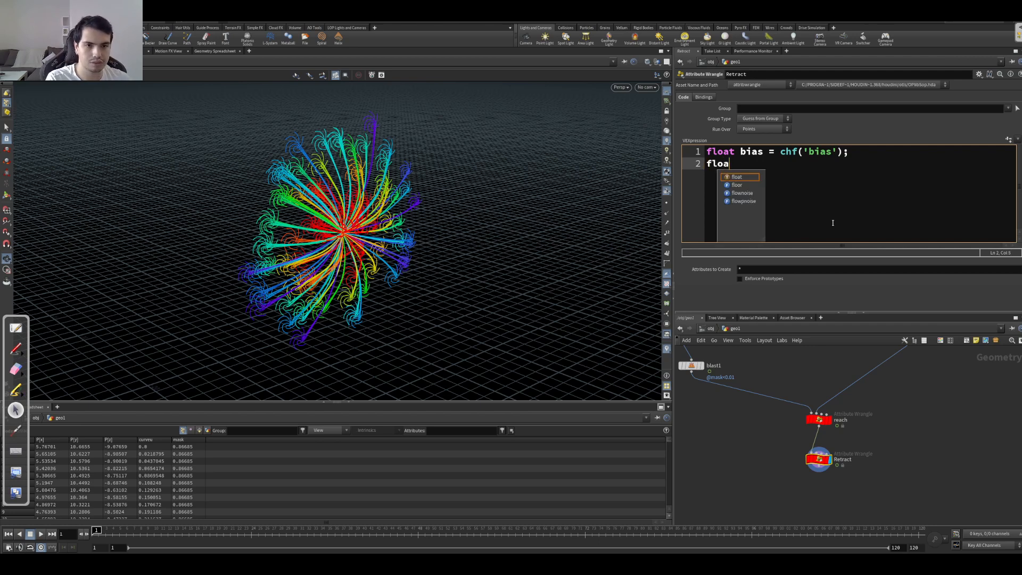
{"action": "type", "text": "t n"}
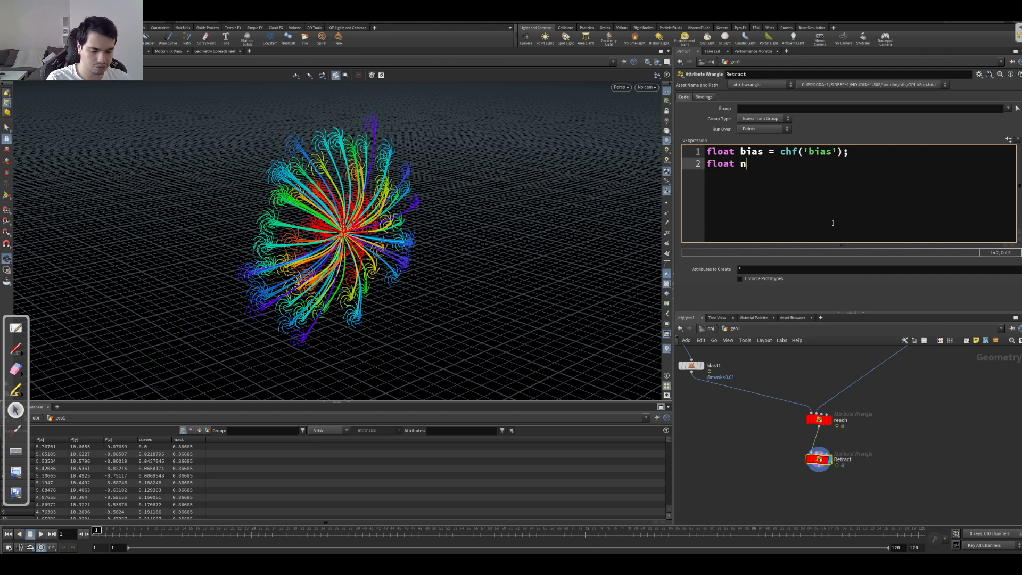
{"action": "type", "text": "curveu ="}
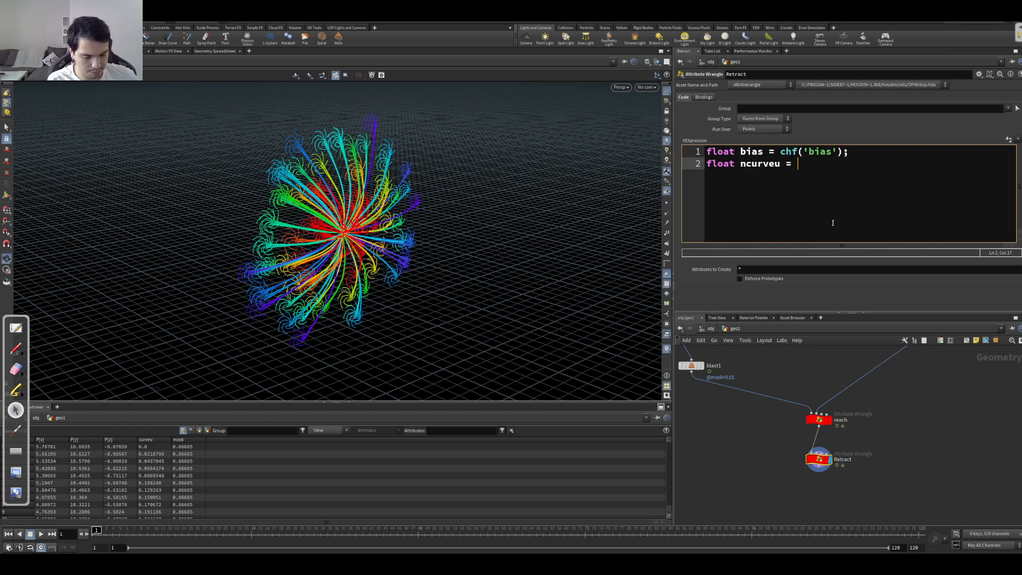
{"action": "type", "text": "chramp('"}
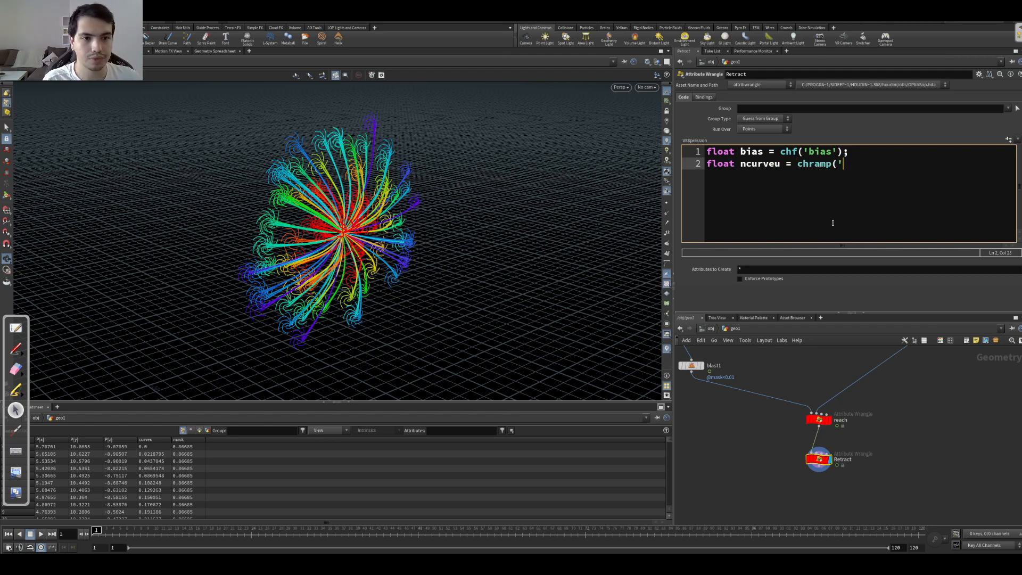
{"action": "type", "text": "curveu"}
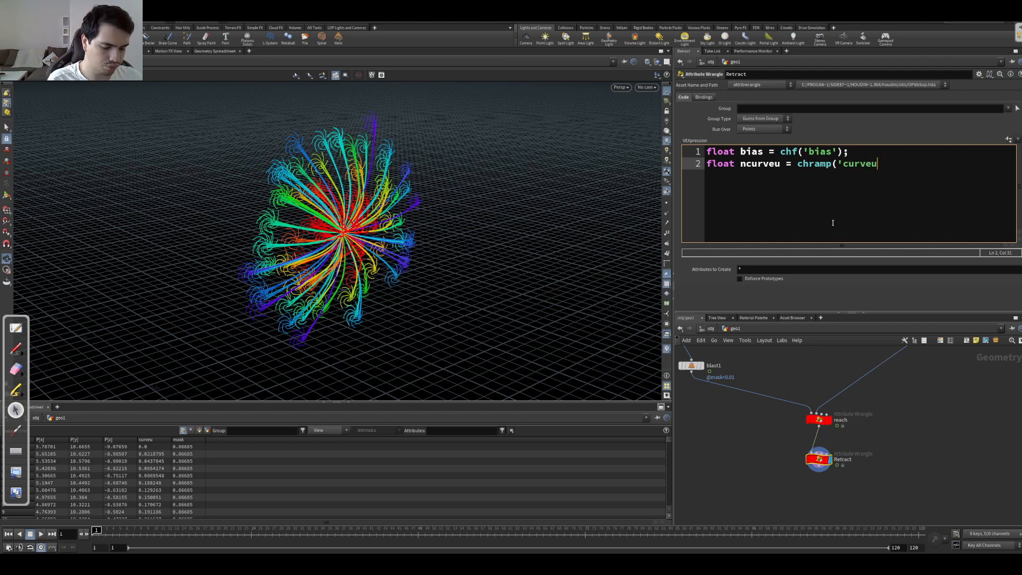
{"action": "type", "text": "_ramp', "}
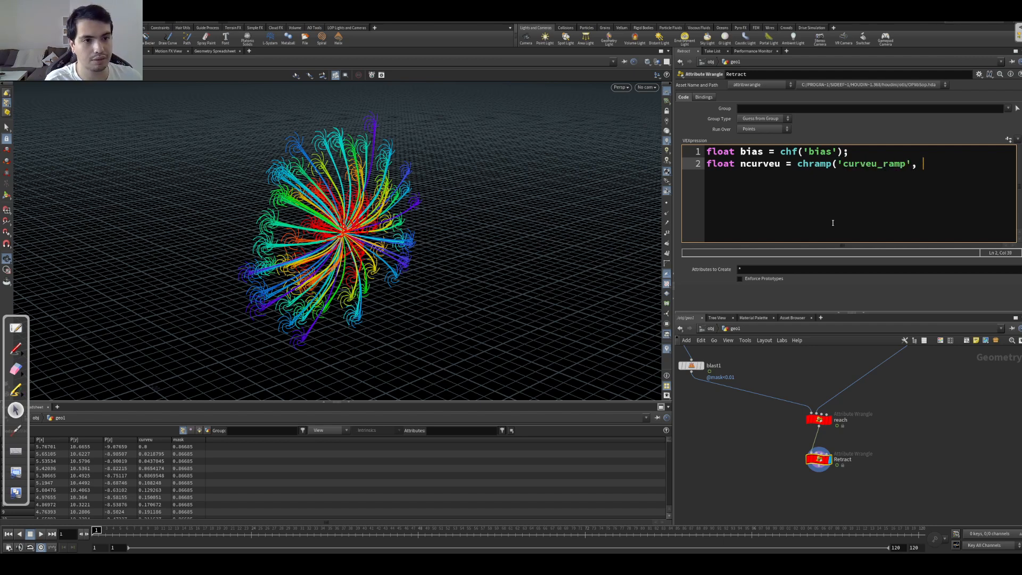
{"action": "type", "text": "f@curveu);"}
{"action": "key", "text": "Return"}
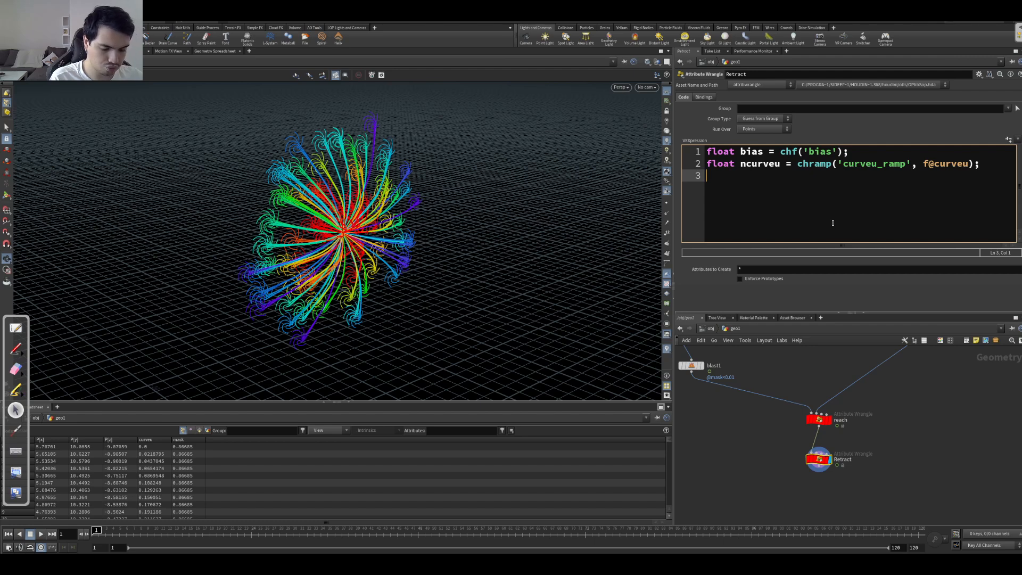
Step: Start the wrangle's third line with the declaration vector pos =
{"action": "type", "text": "v"}
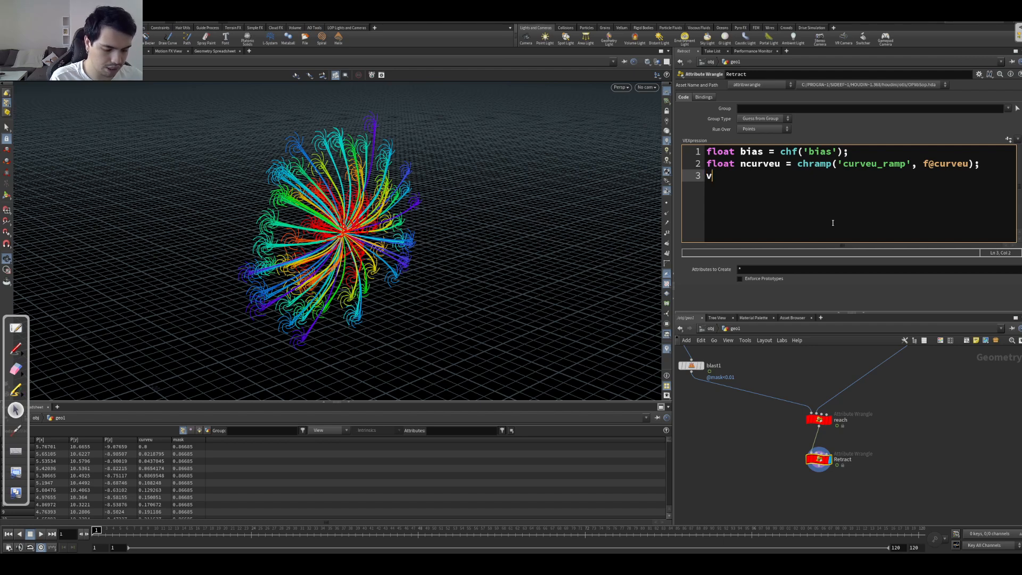
{"action": "type", "text": "@P)"}
{"action": "key", "text": "BackSpace"}
{"action": "type", "text": "="}
{"action": "key", "text": "BackSpace"}
{"action": "key", "text": "BackSpace"}
{"action": "type", "text": "P"}
{"action": "key", "text": "BackSpace"}
{"action": "key", "text": "BackSpace"}
{"action": "type", "text": "ector pos ="}
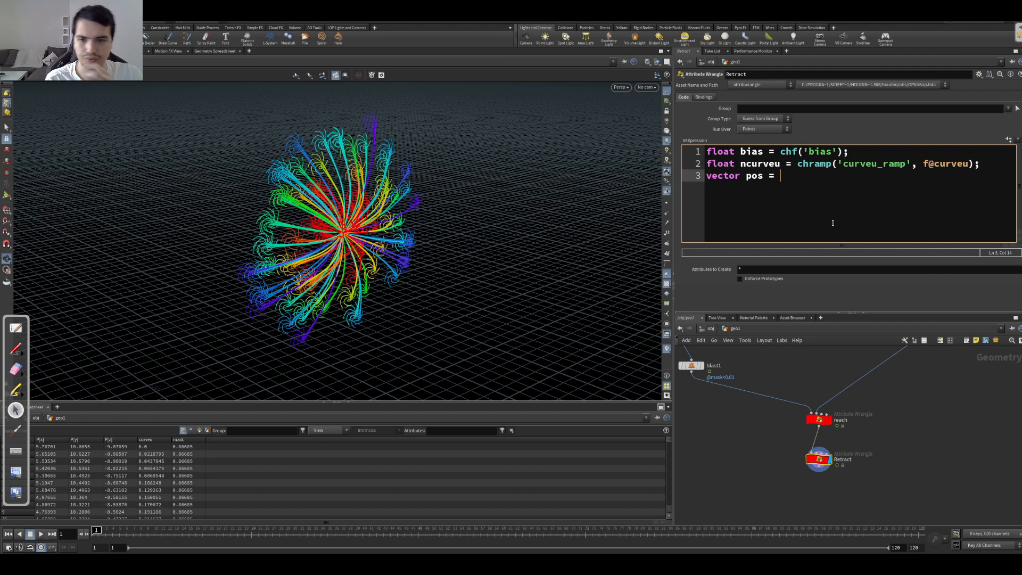
Step: Comment out the incomplete vector pos line in the Retract wrangle
{"action": "left_click_drag", "start_coordinate": [278, 240], "coordinate": [363, 249]}
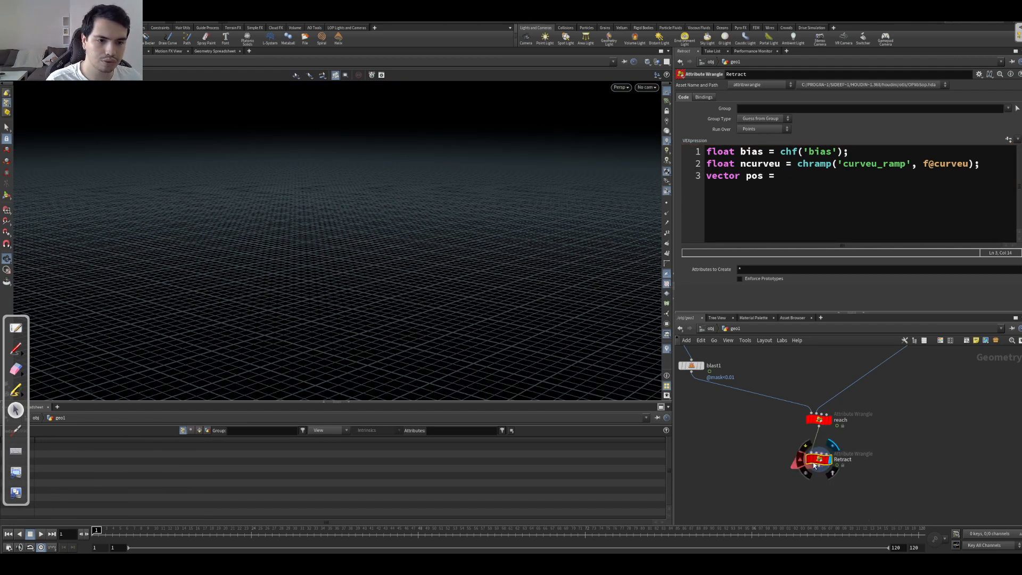
{"action": "left_click", "coordinate": [791, 196]}
{"action": "left_click", "coordinate": [709, 195]}
{"action": "type", "text": "//"}
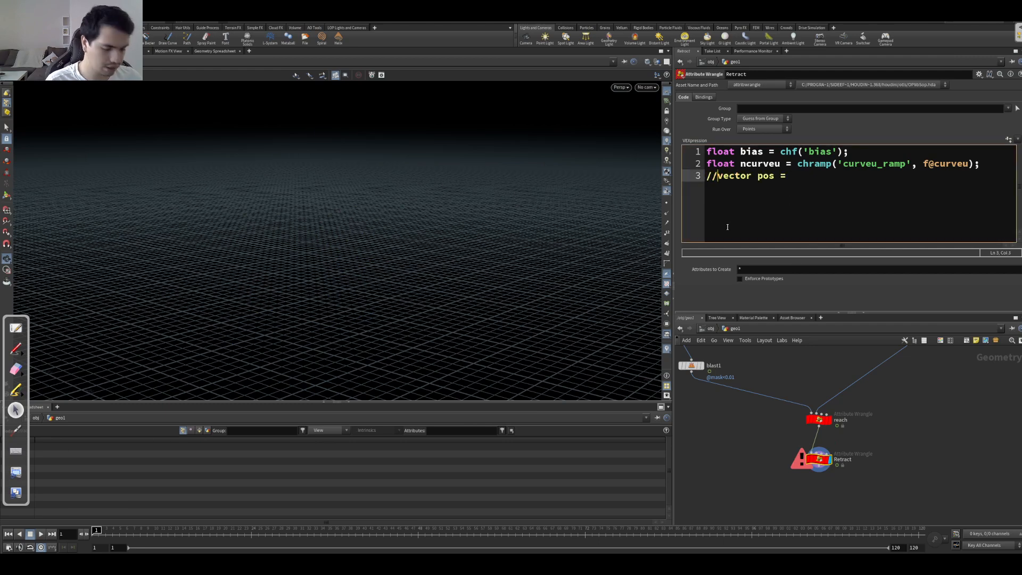
Step: Add a For-Each Primitive block to the network beside the Retract wrangle
{"action": "key", "text": "Tab"}
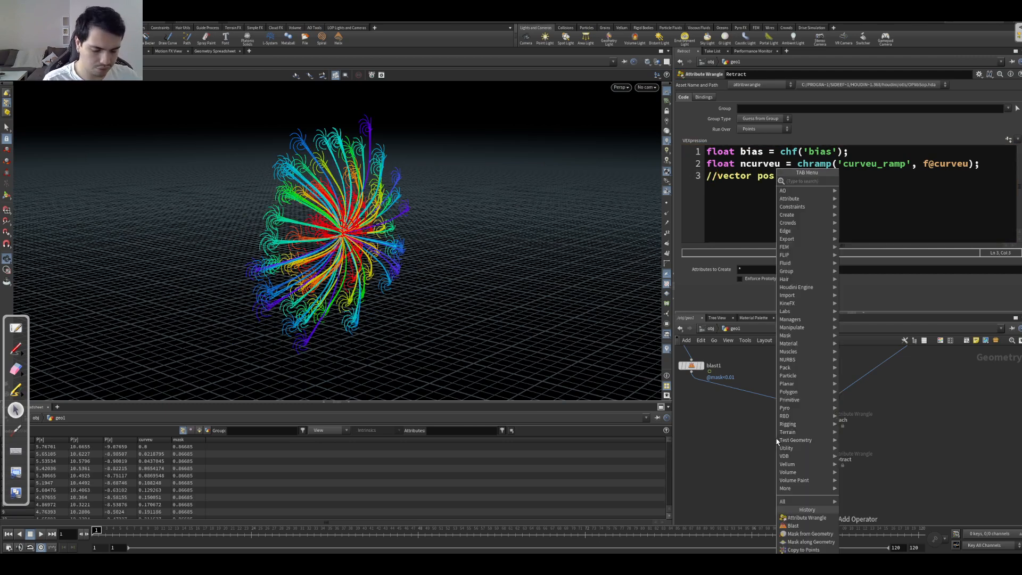
{"action": "type", "text": "forea"}
{"action": "key", "text": "Down"}
{"action": "key", "text": "Down"}
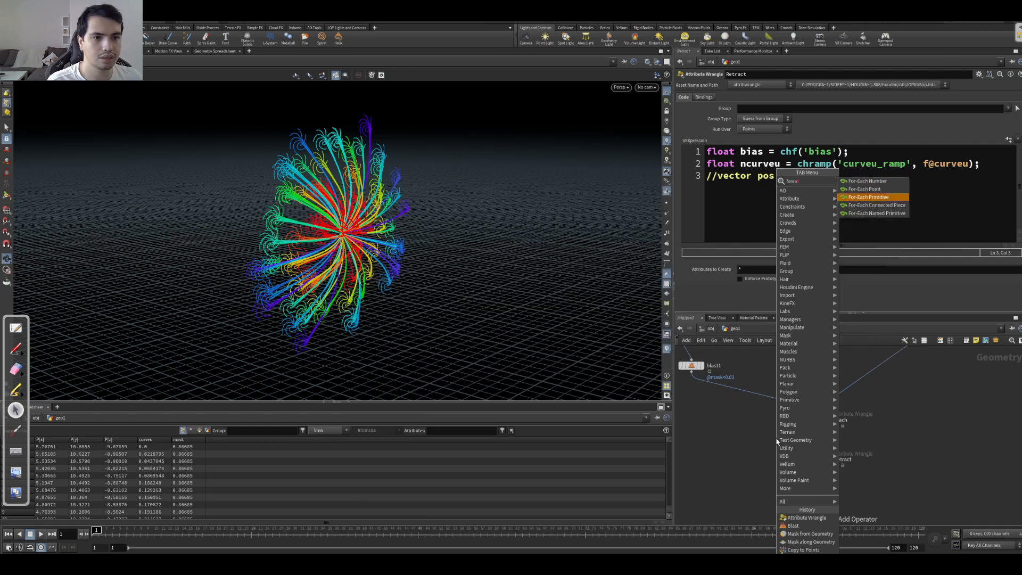
{"action": "key", "text": "Return"}
{"action": "left_click", "coordinate": [763, 462]}
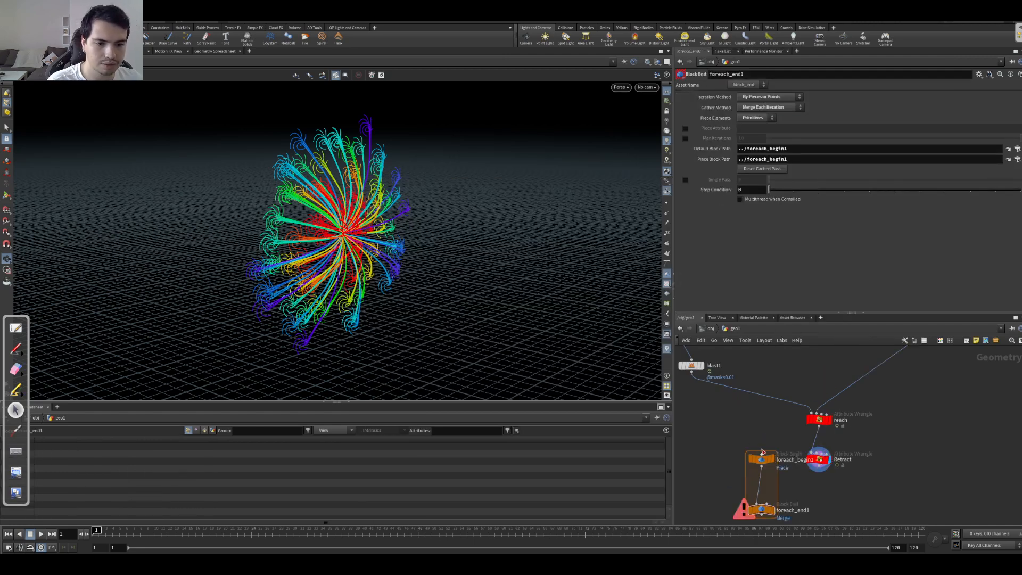
Step: Wire the reach node into the for-each block, place Retract between its begin and end nodes, and display Retract's result
{"action": "middle_click_drag", "start_coordinate": [747, 448], "coordinate": [760, 389]}
{"action": "left_click_drag", "start_coordinate": [833, 408], "coordinate": [776, 430]}
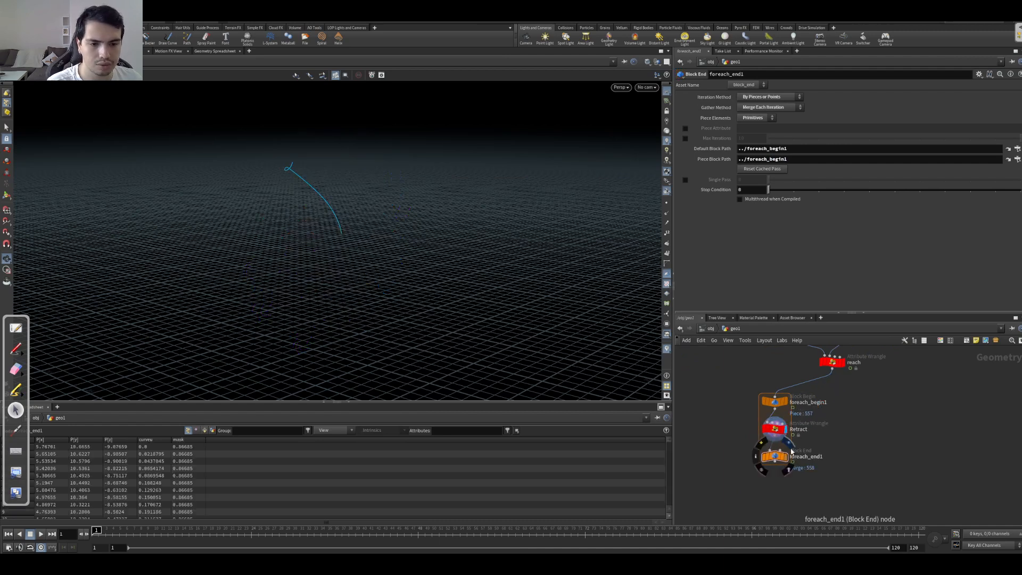
{"action": "left_click", "coordinate": [785, 429]}
{"action": "left_click_drag", "start_coordinate": [582, 375], "coordinate": [472, 286], "text": "alt"}
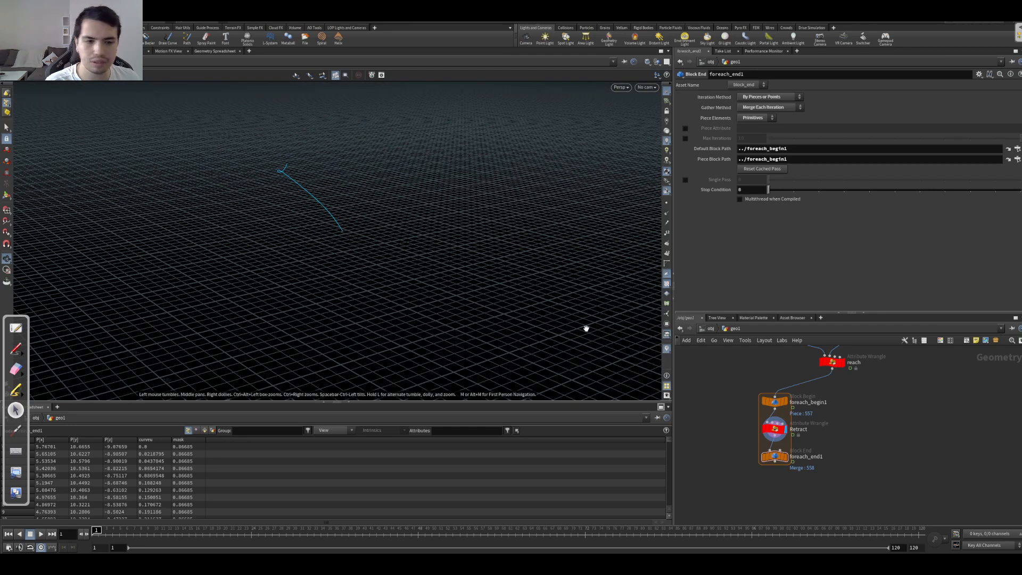
Step: Uncomment the vector pos line in the Retract wrangle and continue it with primuv(
{"action": "left_click", "coordinate": [774, 430]}
{"action": "middle_click_drag", "start_coordinate": [744, 388], "coordinate": [764, 363]}
{"action": "left_click", "coordinate": [714, 176]}
{"action": "key", "text": "BackSpace"}
{"action": "key", "text": "BackSpace"}
{"action": "key", "text": "End"}
{"action": "type", "text": "primuv("}
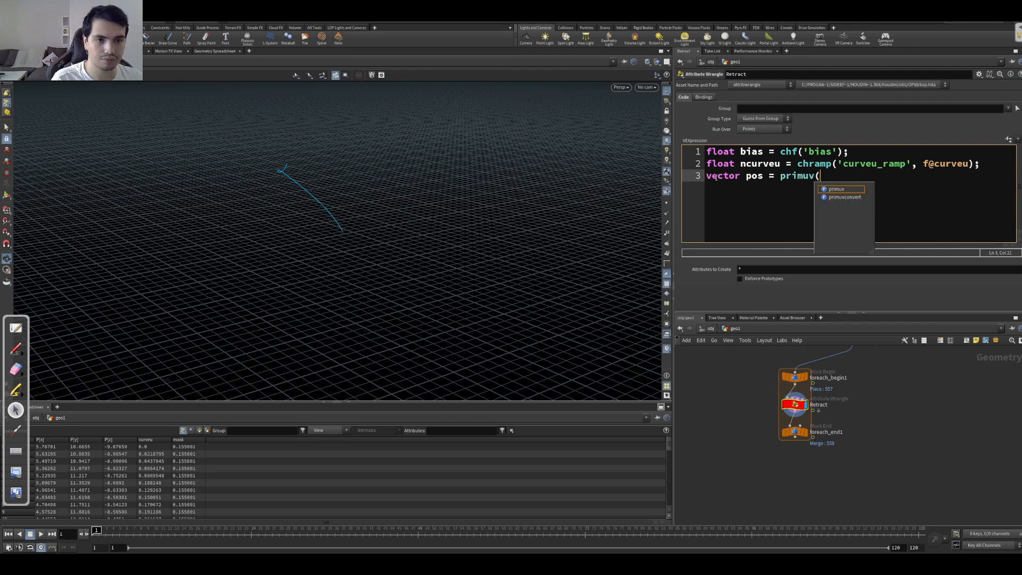
Step: Look up the primuv function in the VEX help and examine its attribute name, primitive number and uvw arguments
{"action": "key", "text": "F1"}
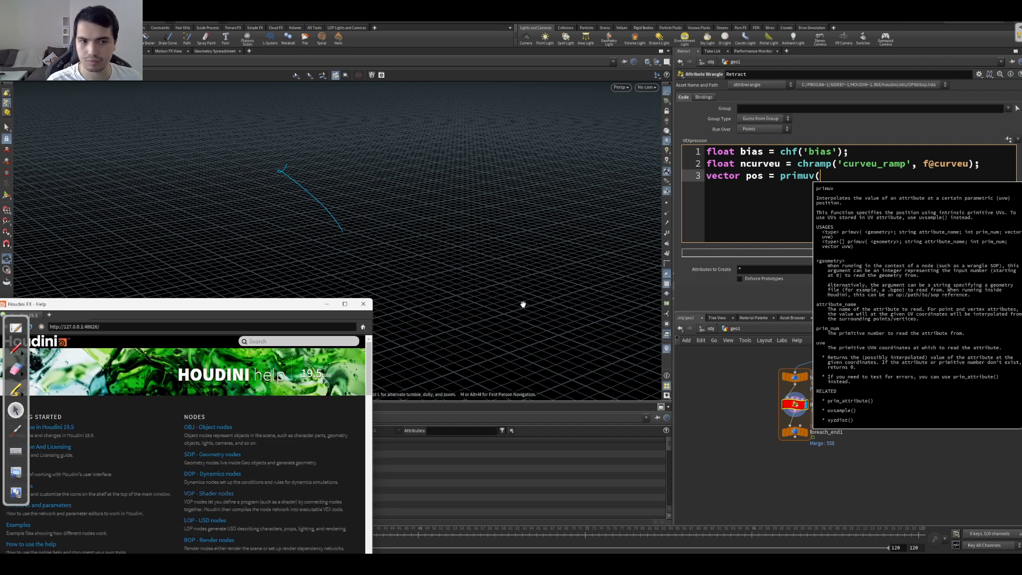
{"action": "left_click", "coordinate": [814, 176]}
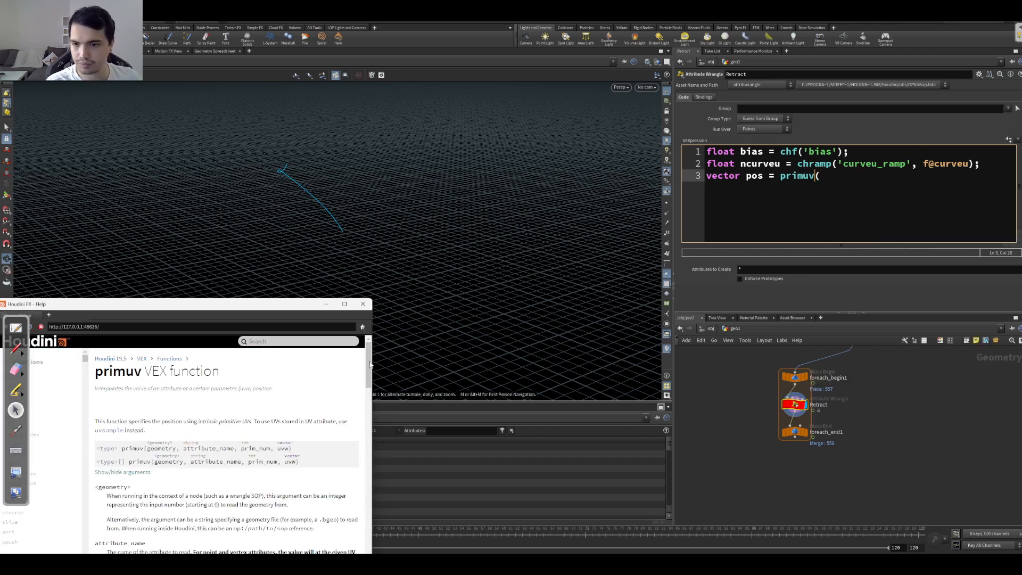
{"action": "double_click", "coordinate": [166, 448]}
{"action": "double_click", "coordinate": [200, 449]}
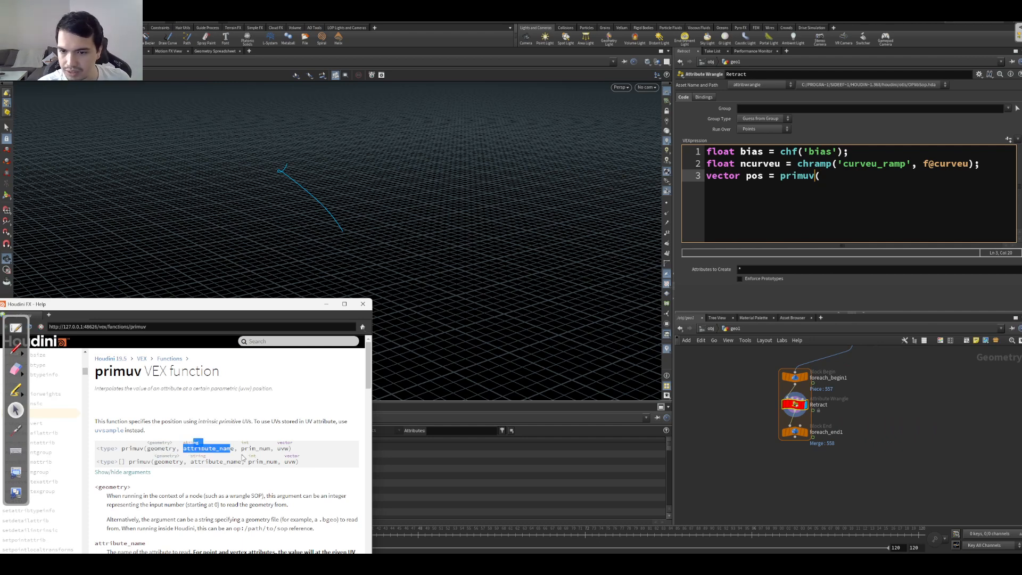
{"action": "double_click", "coordinate": [253, 448]}
{"action": "double_click", "coordinate": [284, 448]}
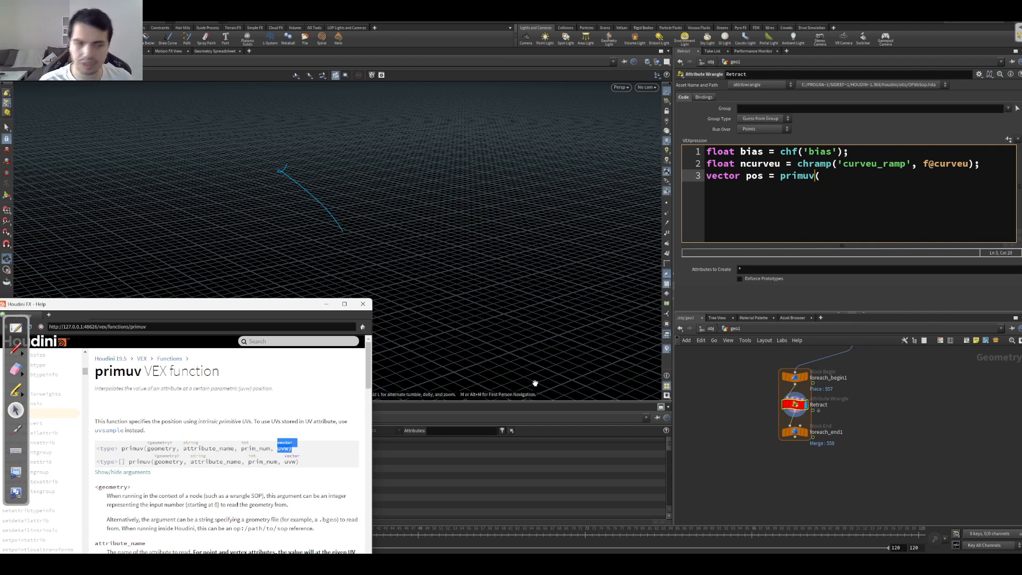
{"action": "left_click", "coordinate": [845, 201]}
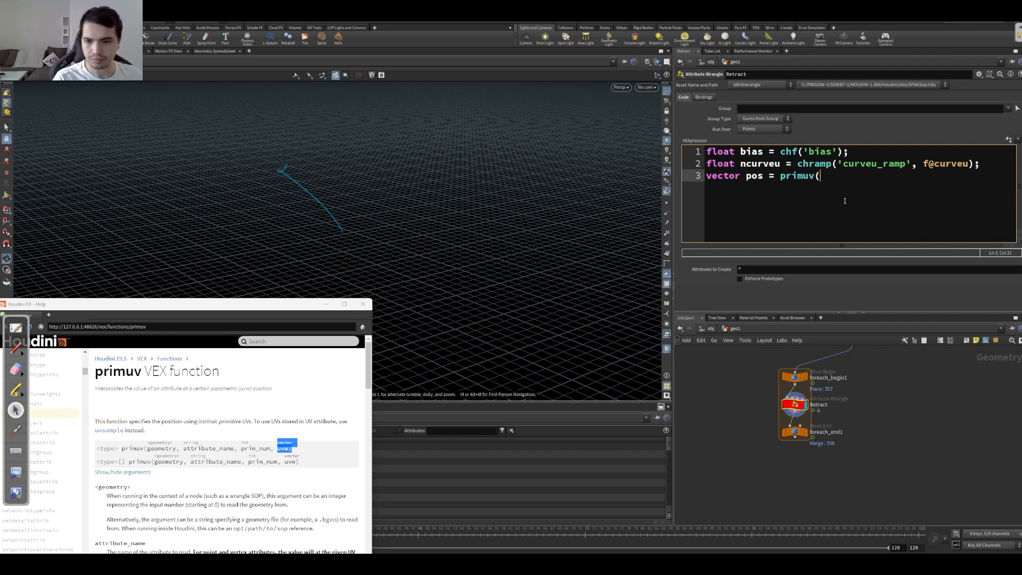
{"action": "type", "text": "0, "}
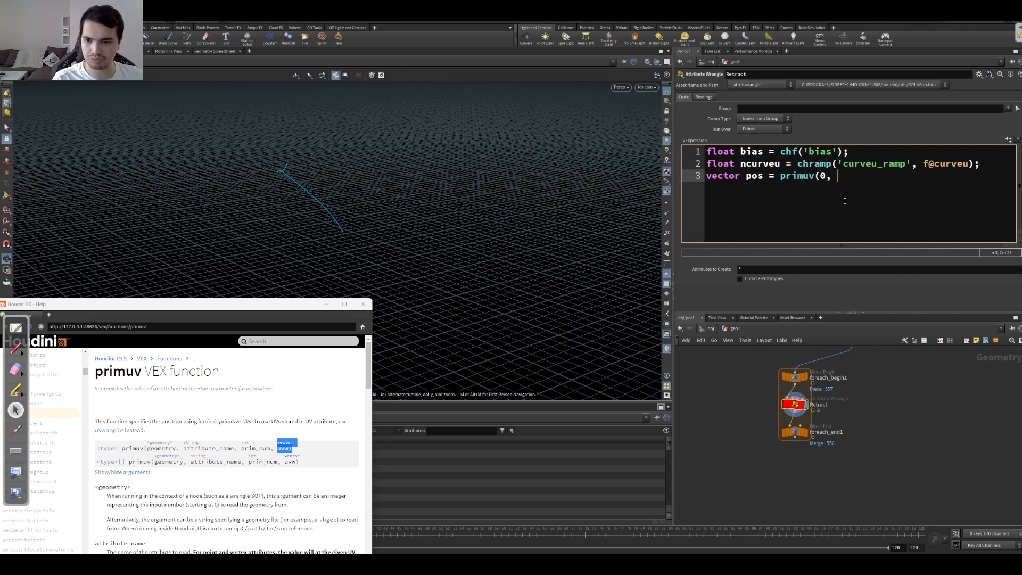
{"action": "type", "text": "'P', "}
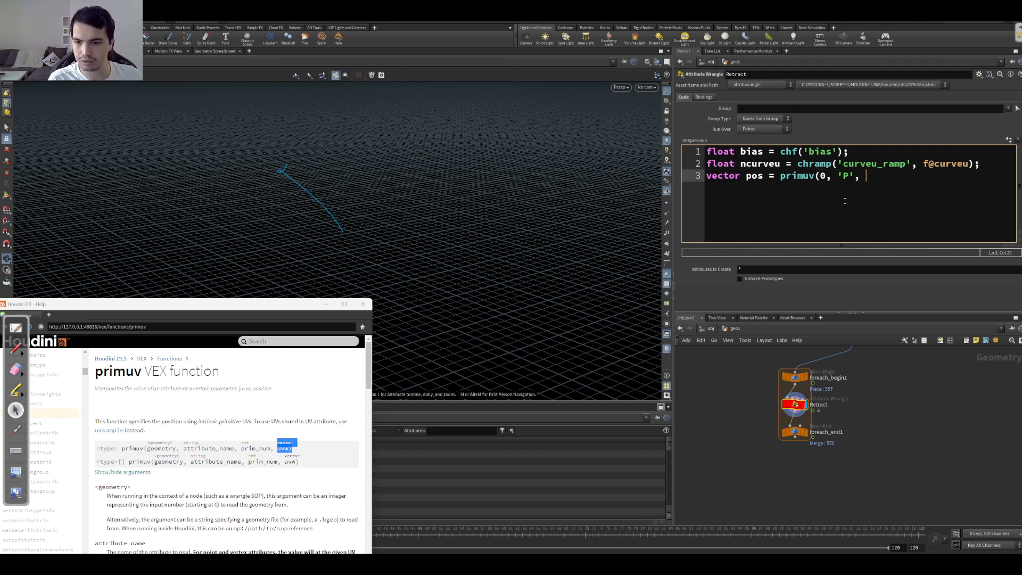
{"action": "type", "text": "@primnum,"}
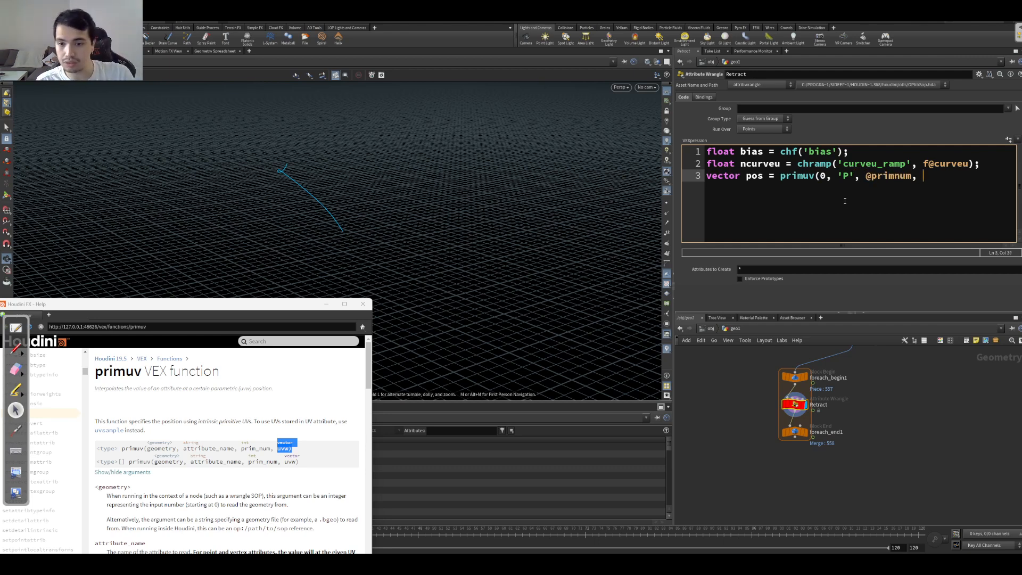
{"action": "type", "text": " ncurveu * bias);"}
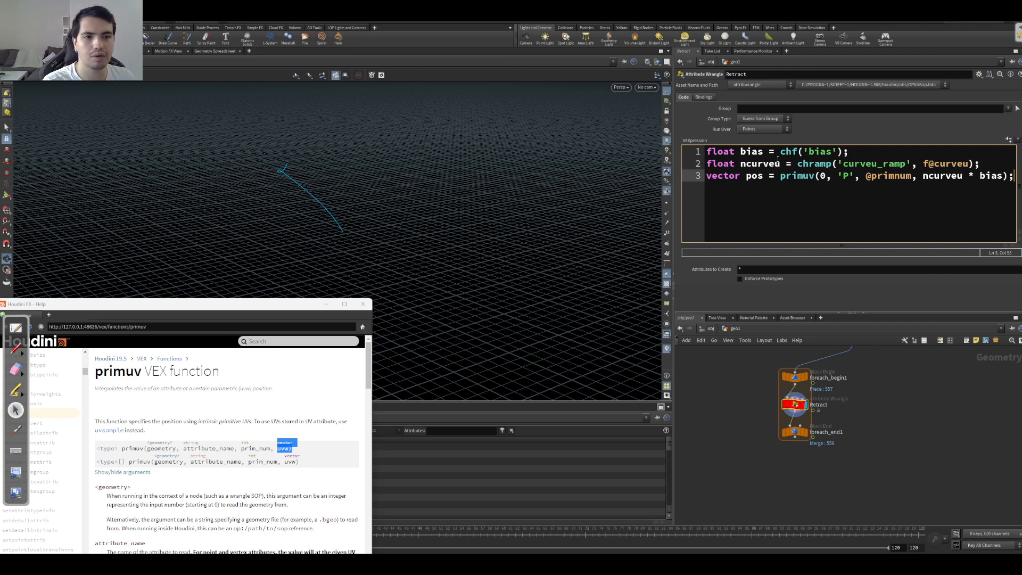
Step: Remove the bias multiplication from the primuv call and create the wrangle's Bias and Curveu Ramp parameters
{"action": "left_click_drag", "start_coordinate": [739, 165], "coordinate": [771, 168]}
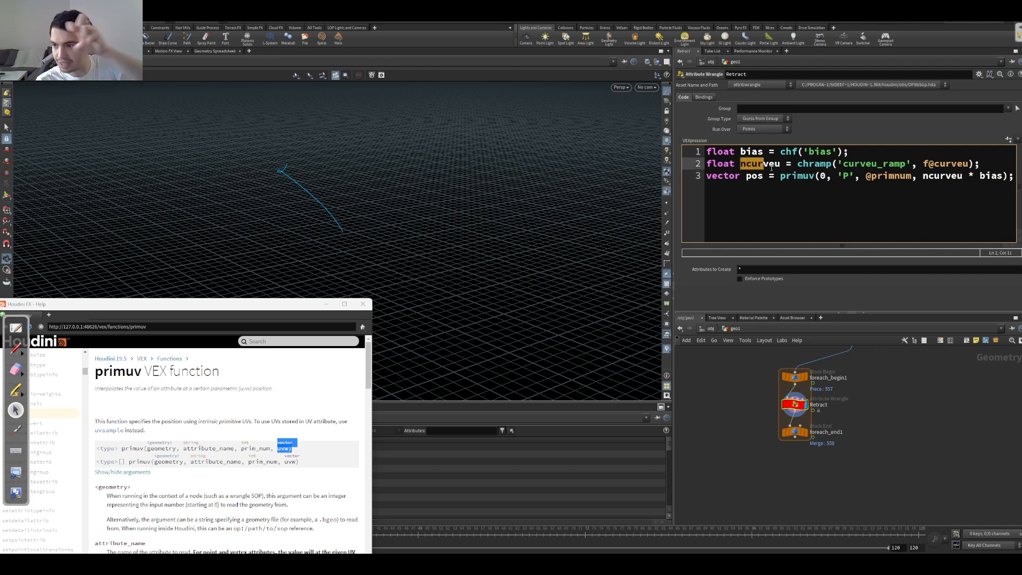
{"action": "left_click_drag", "start_coordinate": [852, 151], "coordinate": [762, 152]}
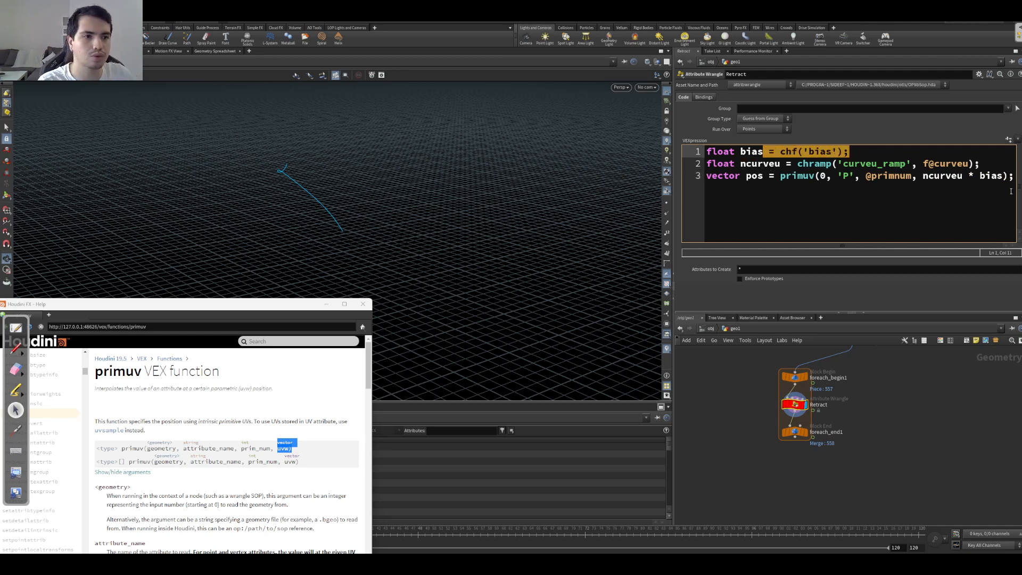
{"action": "left_click_drag", "start_coordinate": [964, 178], "coordinate": [1005, 183]}
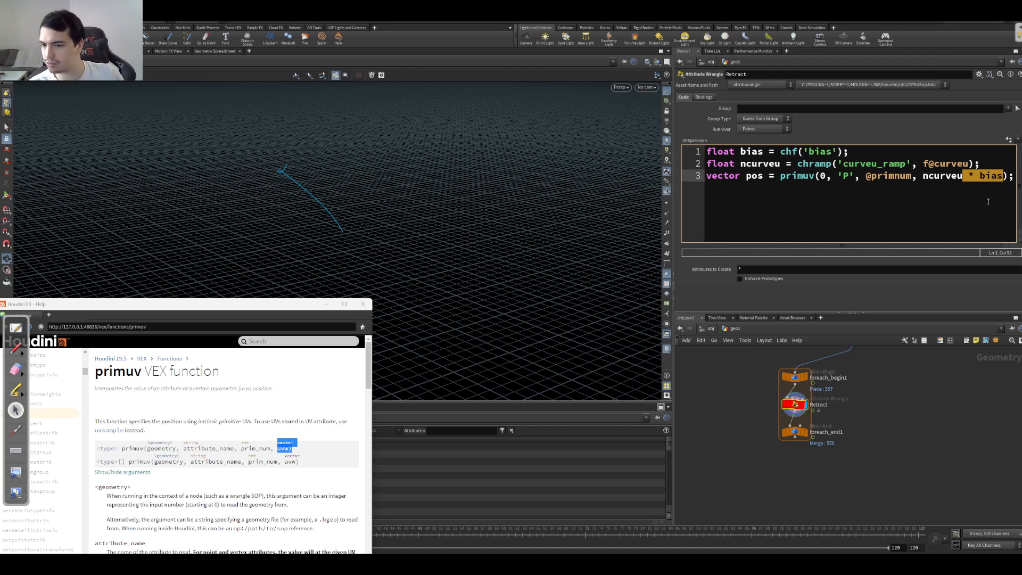
{"action": "key", "text": "BackSpace"}
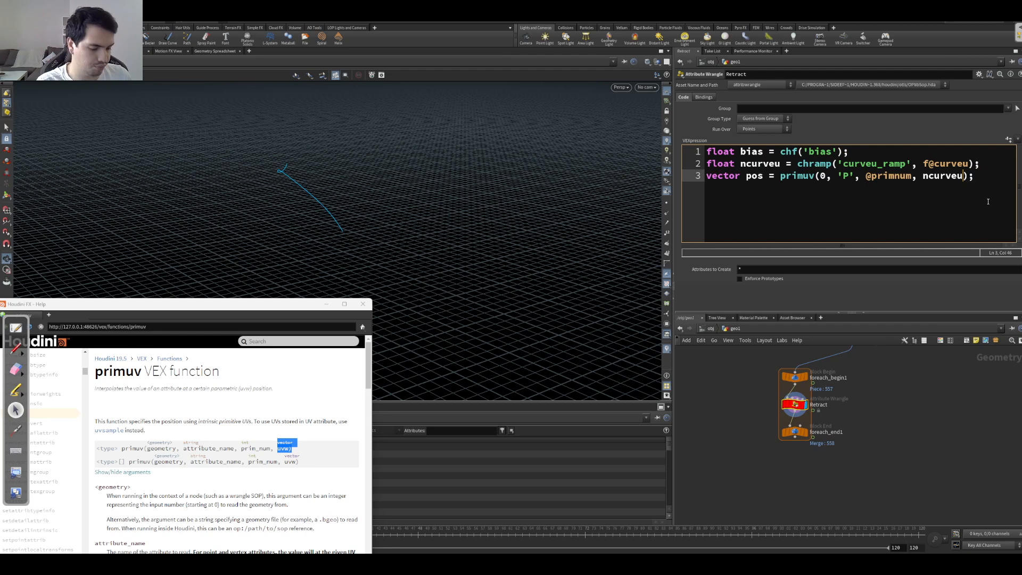
{"action": "left_click", "coordinate": [1009, 140]}
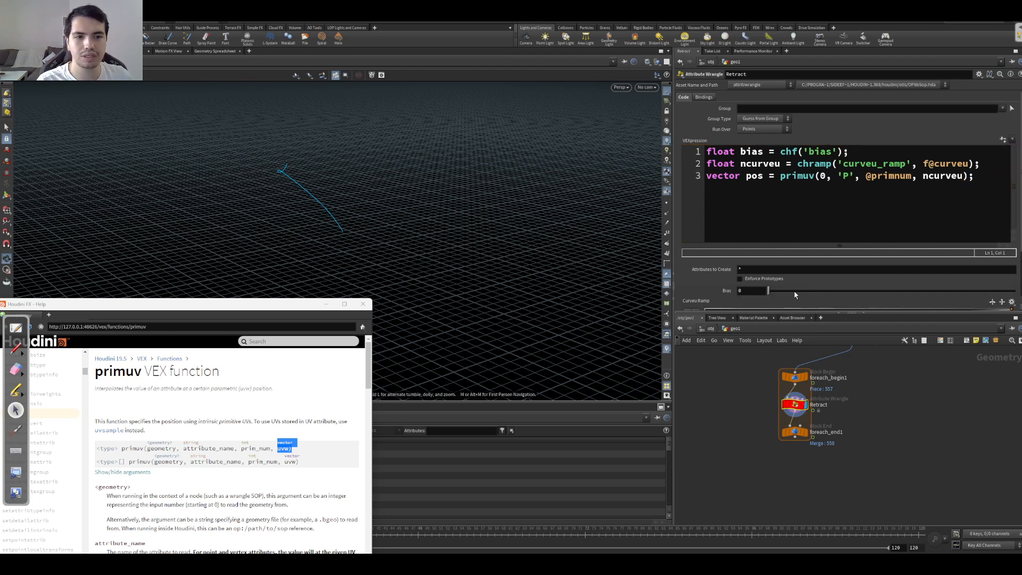
{"action": "key", "text": "ctrl+z"}
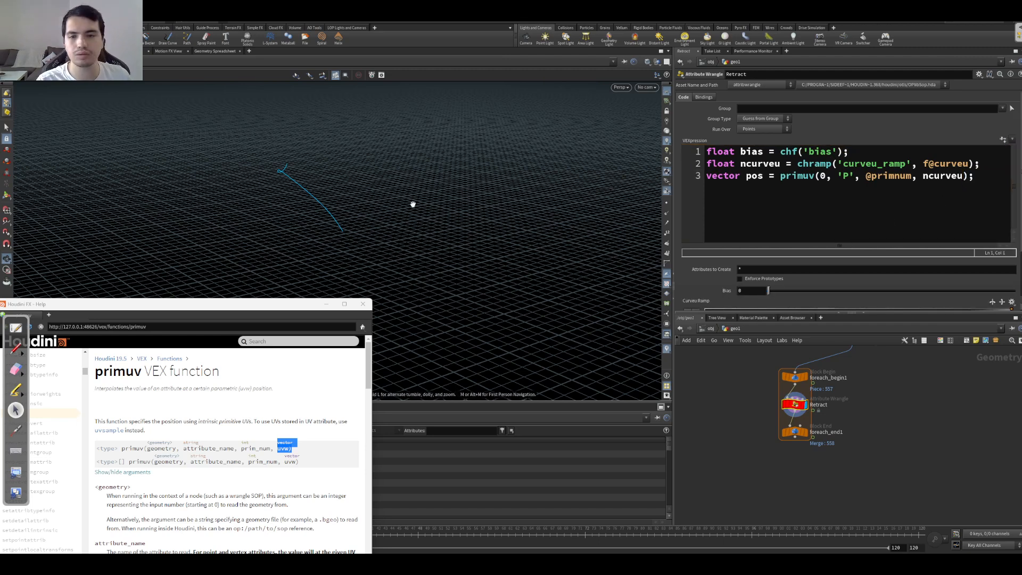
Step: Dismiss the help window and examine the curve's curveu values in the geometry spreadsheet, sorted from highest to lowest
{"action": "left_click", "coordinate": [327, 299]}
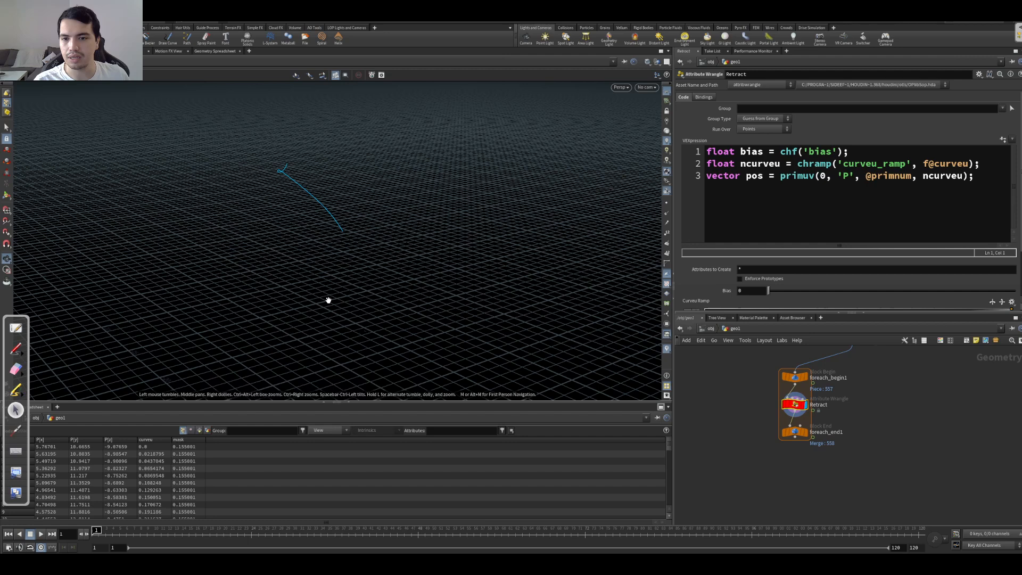
{"action": "left_click", "coordinate": [154, 446]}
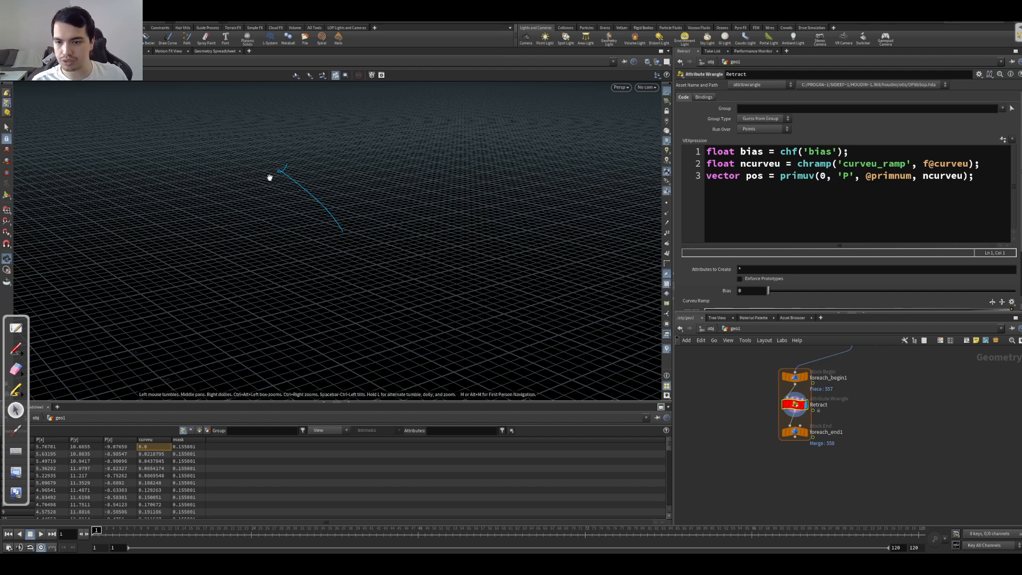
{"action": "left_click", "coordinate": [153, 439]}
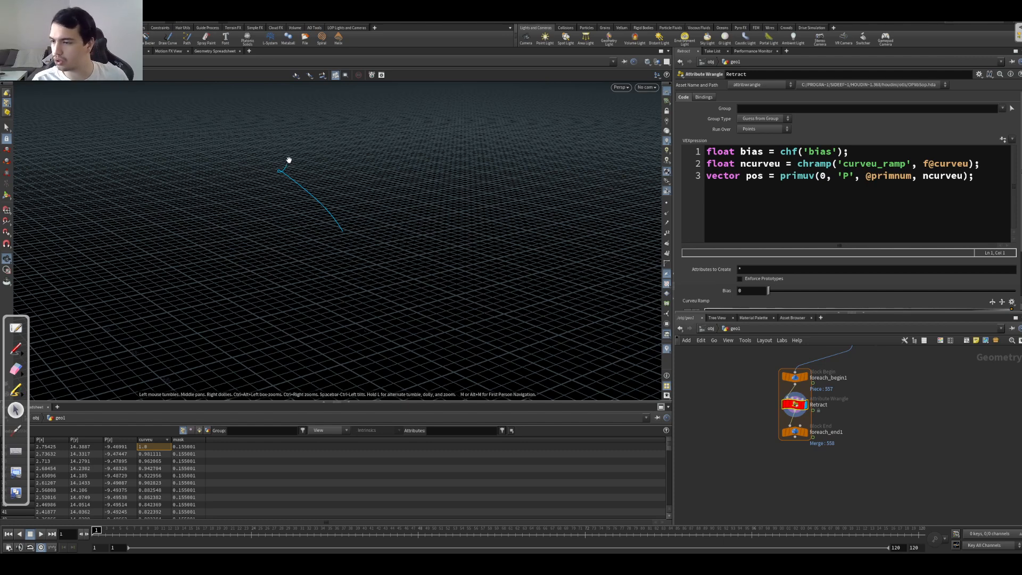
Step: Multiply ncurveu by bias in the primuv call, end the statement and add the line v@P = pos;
{"action": "left_click_drag", "start_coordinate": [964, 177], "coordinate": [926, 178]}
{"action": "left_click", "coordinate": [971, 176]}
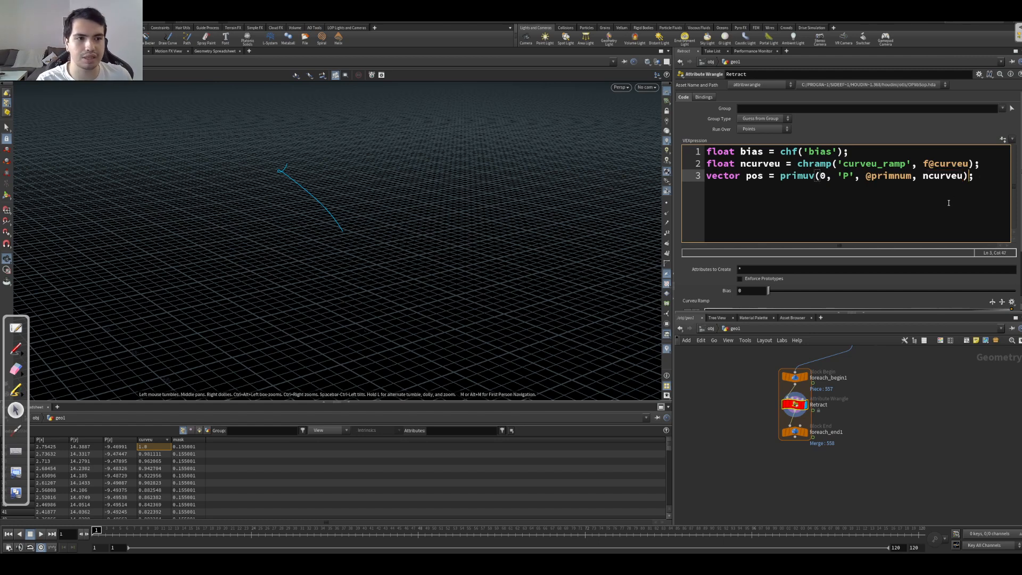
{"action": "type", "text": "* bias"}
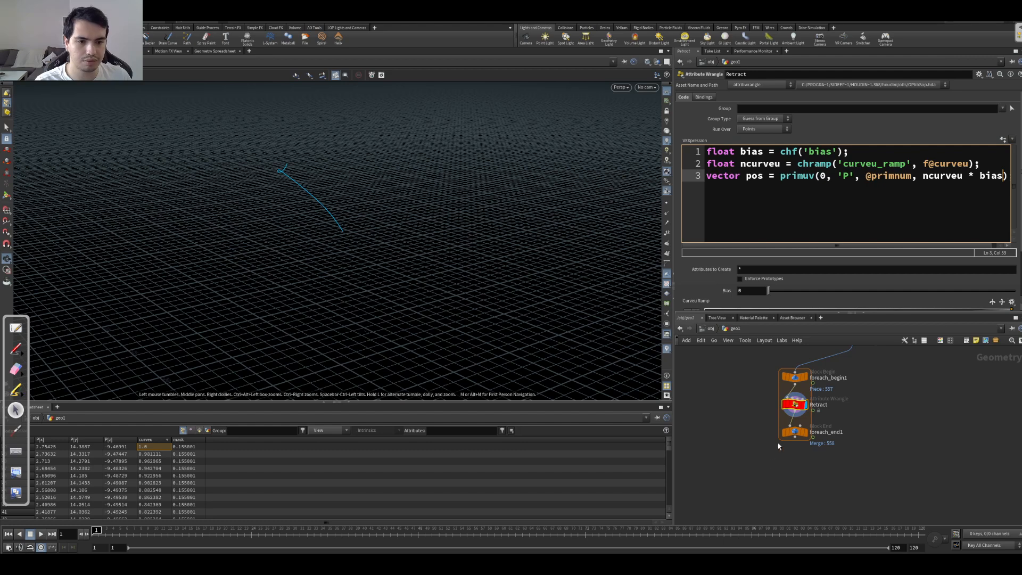
{"action": "left_click_drag", "start_coordinate": [748, 419], "coordinate": [829, 397]}
{"action": "mouse_move", "coordinate": [768, 292]}
{"action": "left_mouse_down"}
{"action": "mouse_move", "coordinate": [787, 292]}
{"action": "mouse_move", "coordinate": [762, 292]}
{"action": "left_mouse_up"}
{"action": "left_click", "coordinate": [1009, 180]}
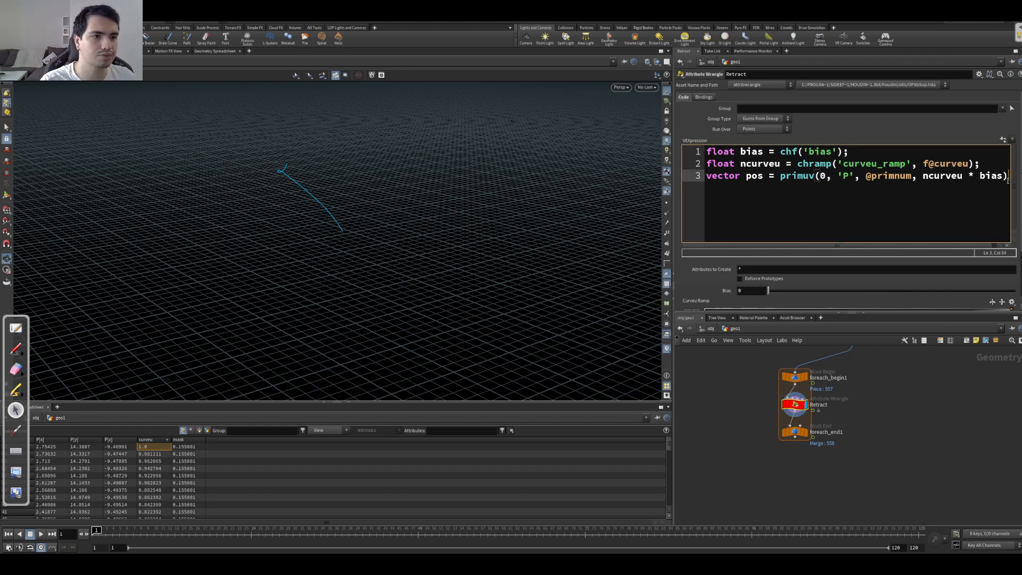
{"action": "type", "text": ";"}
{"action": "key", "text": "Return"}
{"action": "type", "text": "v@P = pos;"}
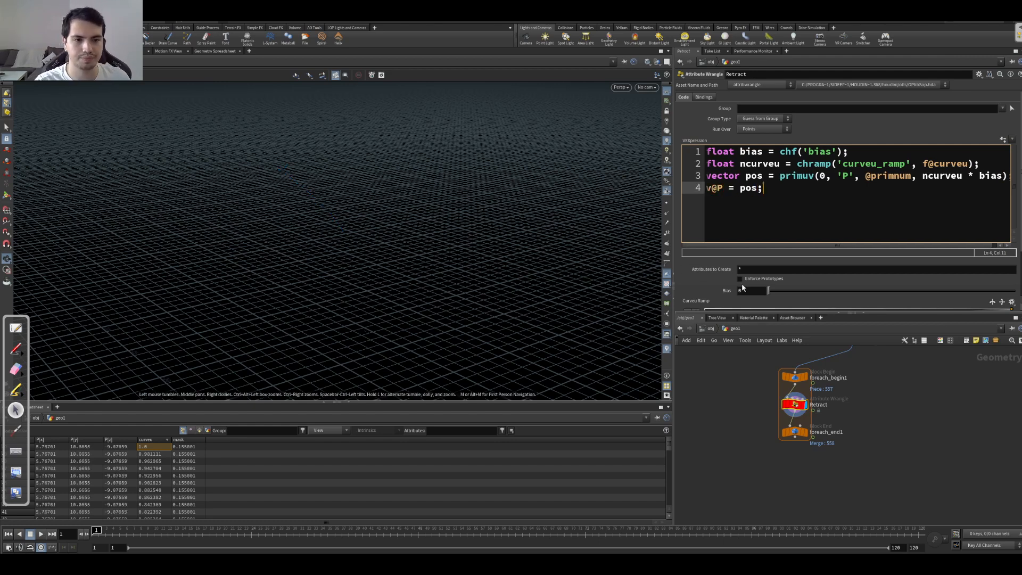
Step: Test the retraction on the single curve by raising Bias to 1 and lowering it to about 0.538
{"action": "left_click_drag", "start_coordinate": [770, 291], "coordinate": [1015, 290]}
{"action": "mouse_move", "coordinate": [298, 229]}
{"action": "left_mouse_down"}
{"action": "mouse_move", "coordinate": [254, 225]}
{"action": "mouse_move", "coordinate": [314, 218]}
{"action": "left_mouse_up"}
{"action": "left_click_drag", "start_coordinate": [316, 169], "coordinate": [228, 202]}
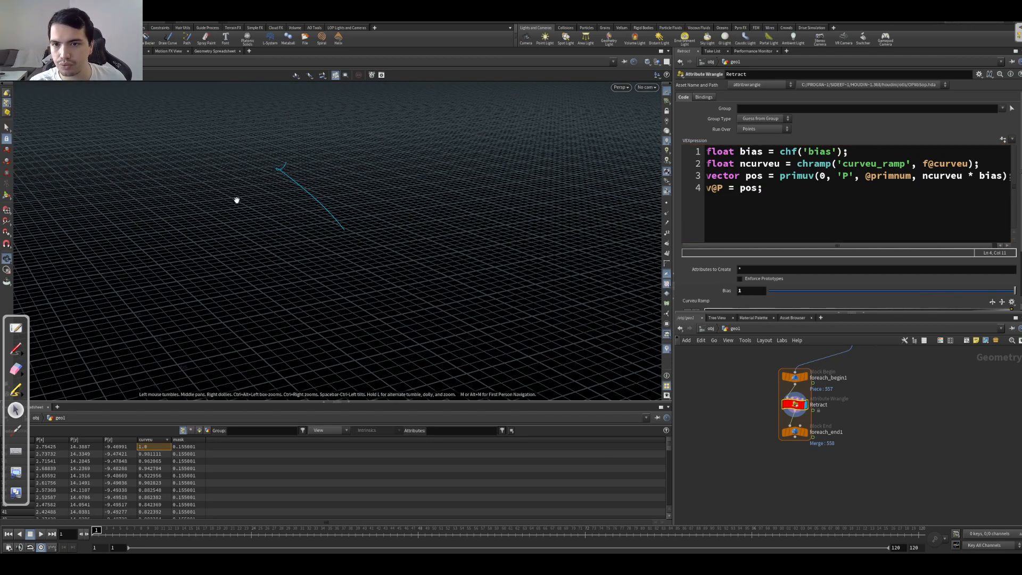
{"action": "mouse_move", "coordinate": [1015, 291]}
{"action": "left_mouse_down"}
{"action": "mouse_move", "coordinate": [767, 292]}
{"action": "mouse_move", "coordinate": [1015, 291]}
{"action": "left_mouse_up"}
{"action": "left_click", "coordinate": [1013, 140]}
{"action": "left_click", "coordinate": [1004, 140]}
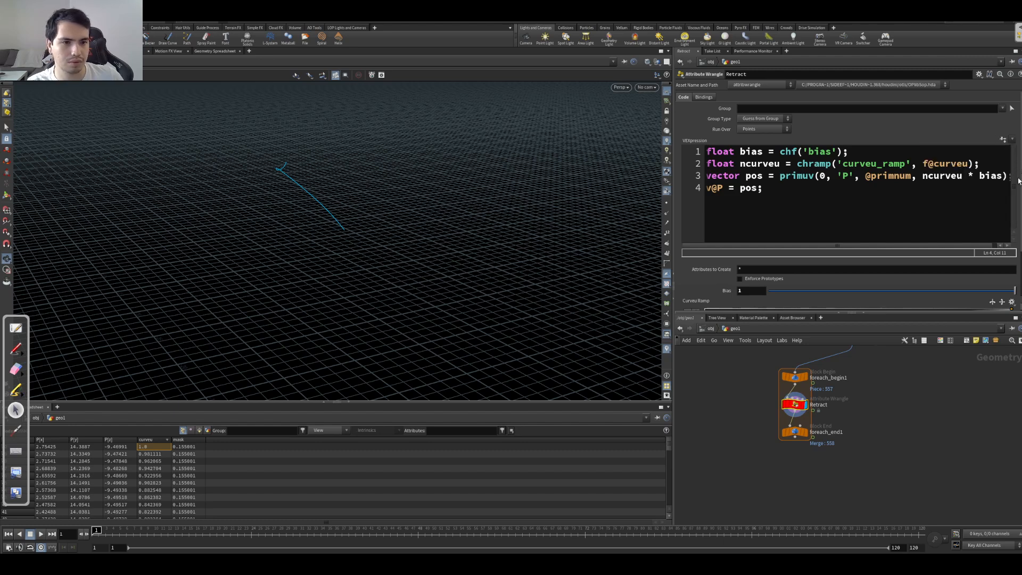
{"action": "scroll", "coordinate": [1015, 203], "scroll_direction": "down", "scroll_amount": 2}
{"action": "left_click_drag", "start_coordinate": [1015, 230], "coordinate": [901, 230]}
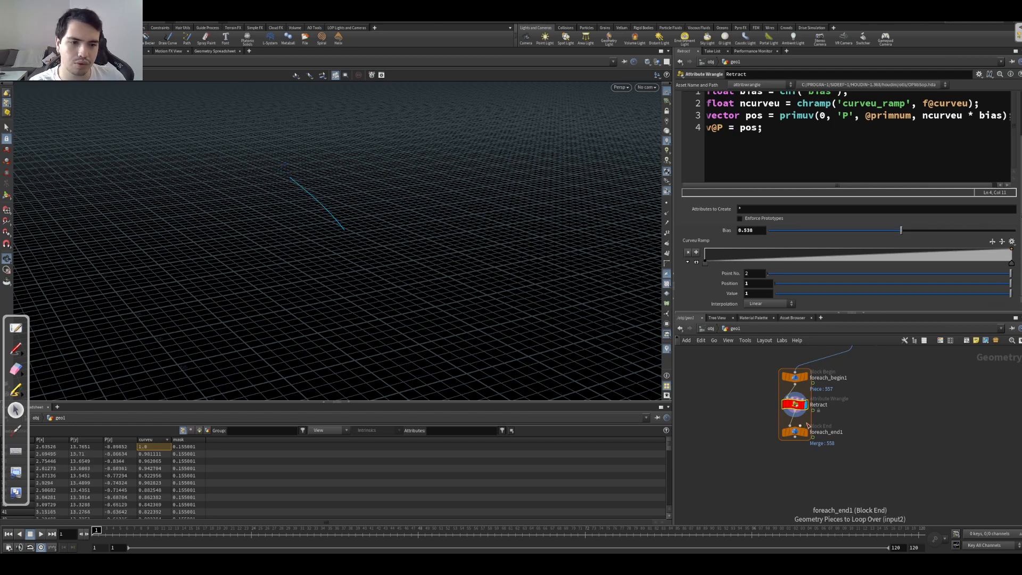
Step: Display the foreach_end1 node and vary Bias up to 1 to check the retraction on all curves
{"action": "left_click", "coordinate": [809, 429]}
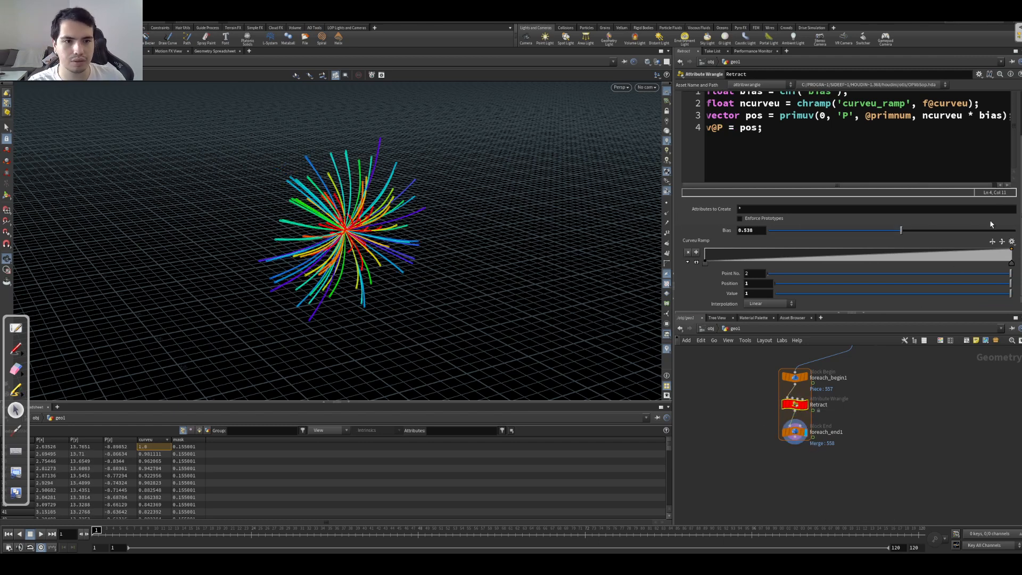
{"action": "left_click_drag", "start_coordinate": [900, 230], "coordinate": [1018, 206]}
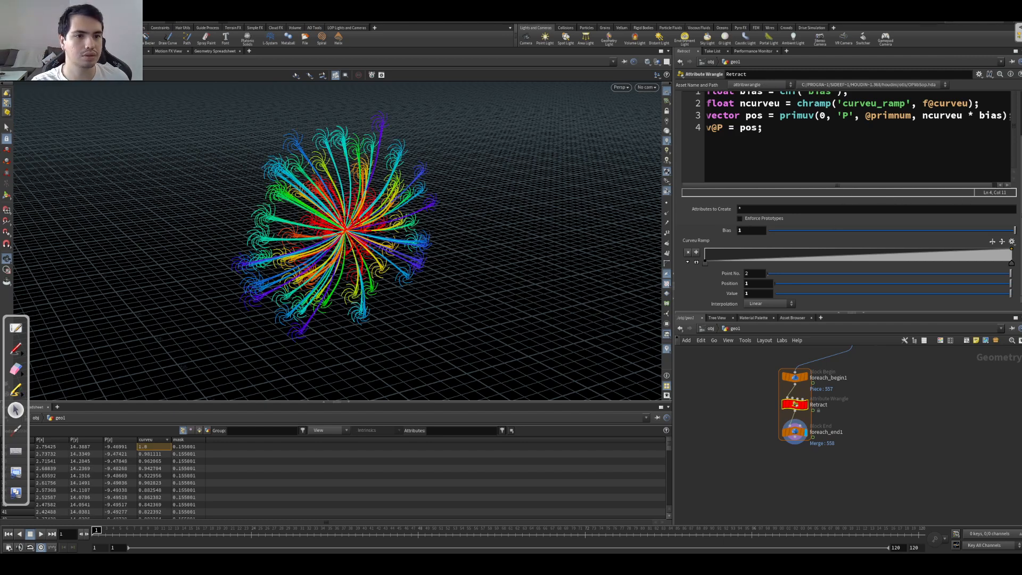
{"action": "scroll", "coordinate": [872, 228], "scroll_direction": "up", "scroll_amount": 1}
{"action": "left_click_drag", "start_coordinate": [890, 250], "coordinate": [1016, 237]}
{"action": "left_click", "coordinate": [990, 126]}
Step: Replace the chf('bias') call with f@mask in the bias declaration
{"action": "left_click_drag", "start_coordinate": [774, 111], "coordinate": [841, 110]}
{"action": "left_click", "coordinate": [842, 109]}
{"action": "type", "text": "f@mask"}
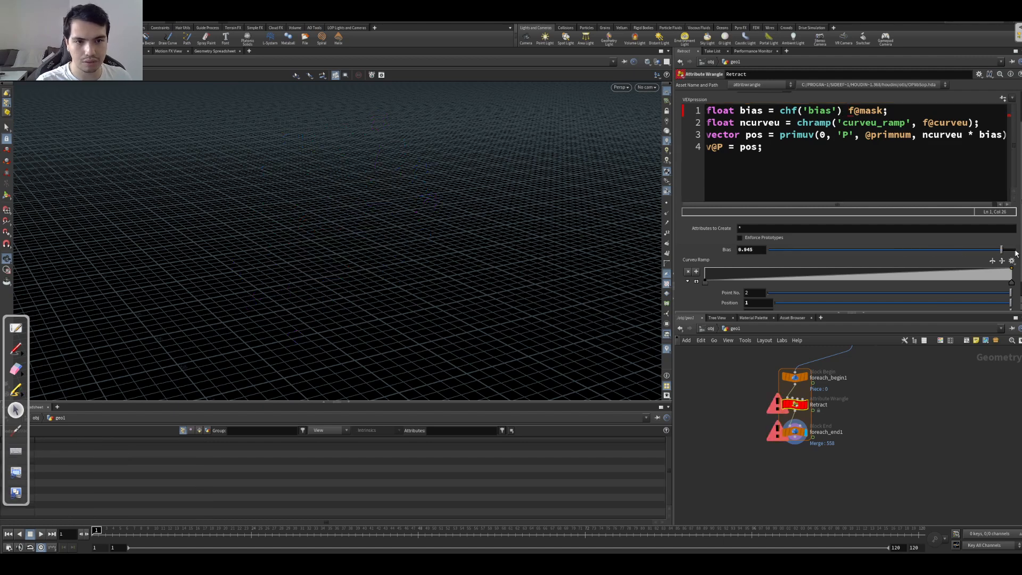
{"action": "key", "text": "BackSpace"}
{"action": "key", "text": "BackSpace"}
{"action": "key", "text": "BackSpace"}
{"action": "key", "text": "BackSpace"}
{"action": "key", "text": "BackSpace"}
{"action": "key", "text": "BackSpace"}
{"action": "key", "text": "BackSpace"}
{"action": "key", "text": "BackSpace"}
{"action": "key", "text": "BackSpace"}
{"action": "key", "text": "BackSpace"}
{"action": "key", "text": "BackSpace"}
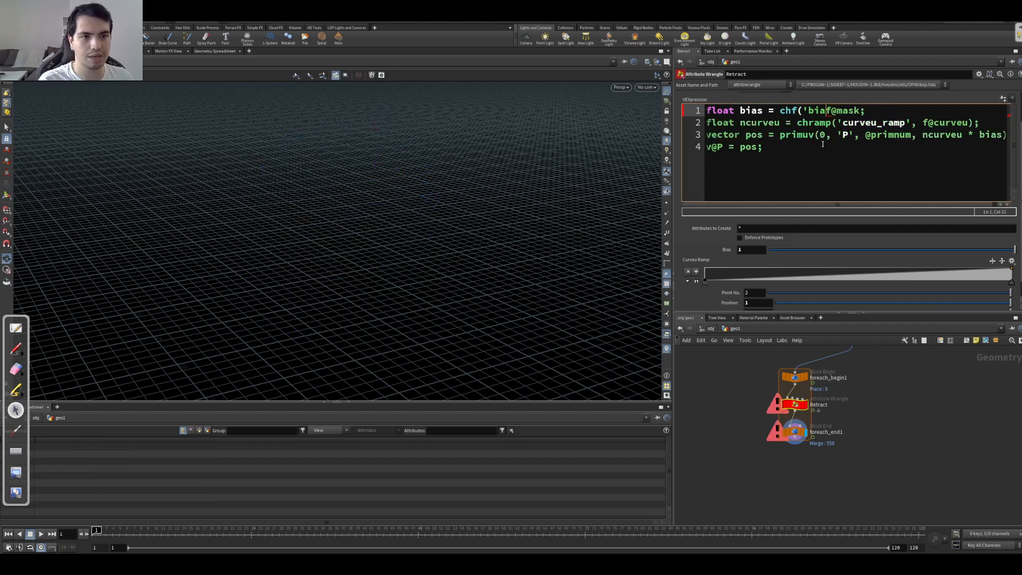
{"action": "key", "text": "BackSpace"}
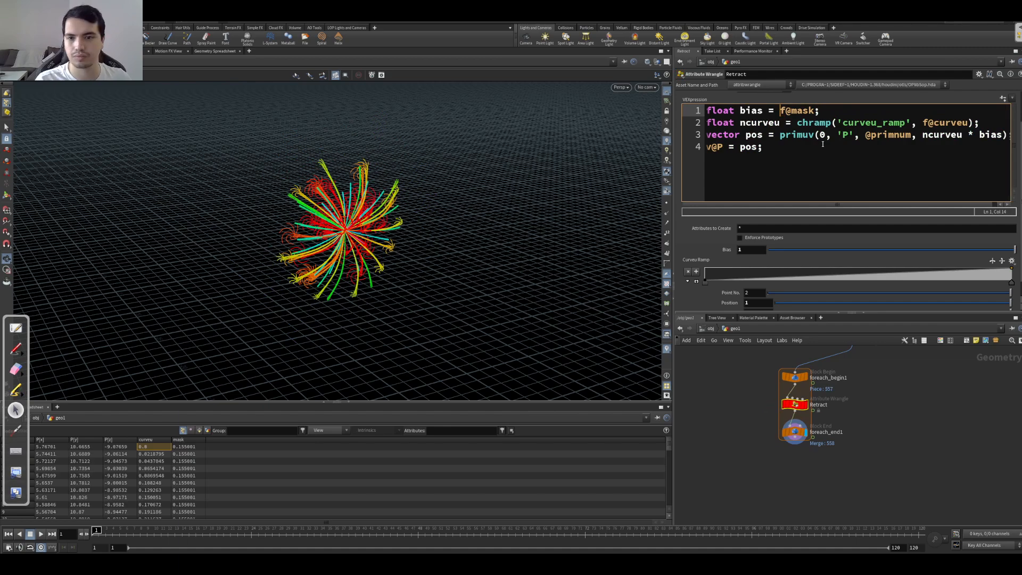
Step: Try the Curveu Ramp's first point at position 0.775591 while playing the animation, and return it to 0
{"action": "left_click_drag", "start_coordinate": [270, 362], "coordinate": [319, 218]}
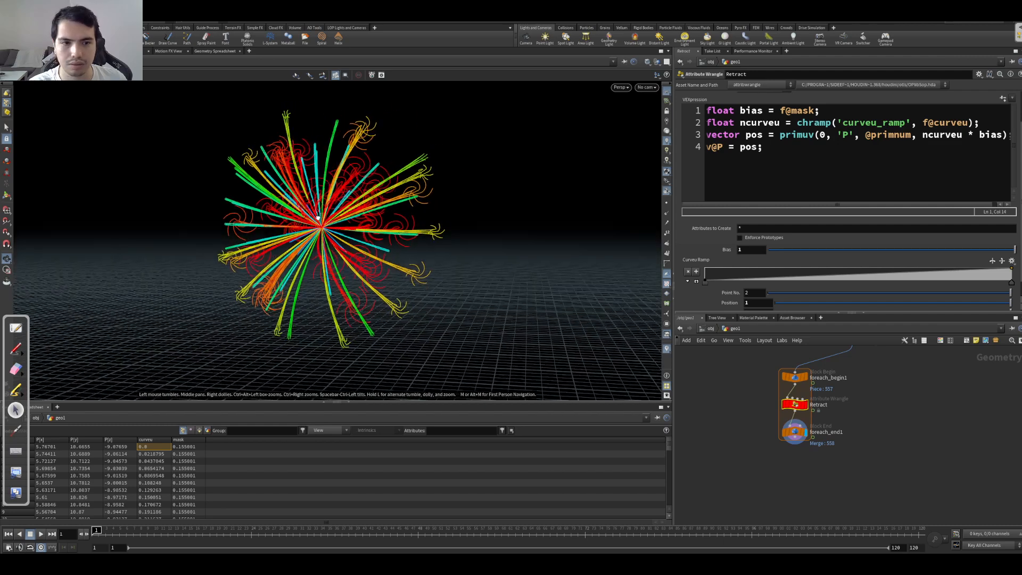
{"action": "left_click_drag", "start_coordinate": [706, 287], "coordinate": [942, 288]}
{"action": "key", "text": "Up"}
{"action": "key", "text": "Up"}
{"action": "key", "text": "ctrl+Up"}
{"action": "left_click_drag", "start_coordinate": [153, 533], "coordinate": [265, 521]}
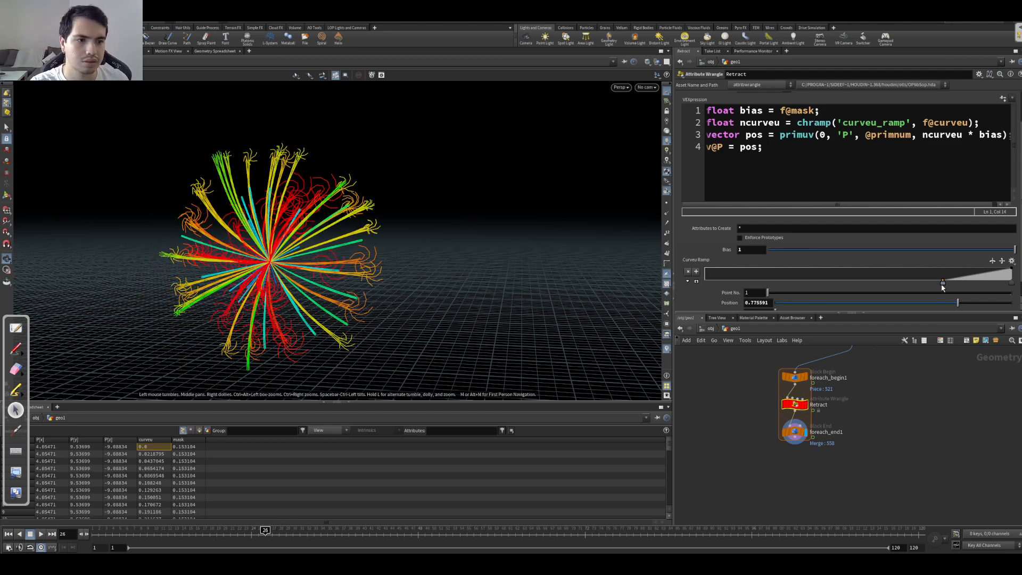
{"action": "left_click_drag", "start_coordinate": [943, 282], "coordinate": [667, 291]}
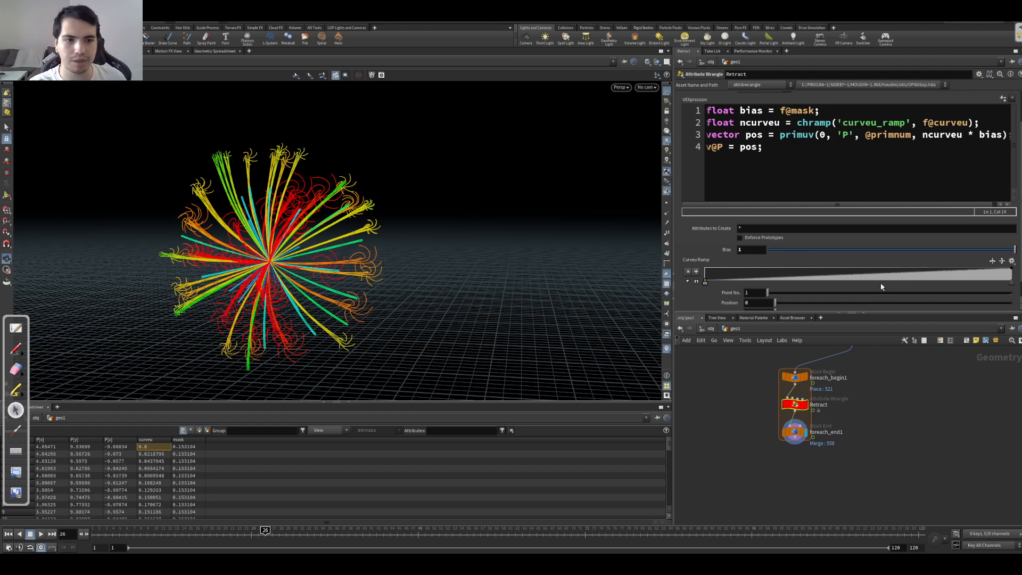
{"action": "mouse_move", "coordinate": [1010, 282]}
{"action": "left_mouse_down"}
{"action": "mouse_move", "coordinate": [706, 283]}
{"action": "mouse_move", "coordinate": [1011, 282]}
{"action": "left_mouse_up"}
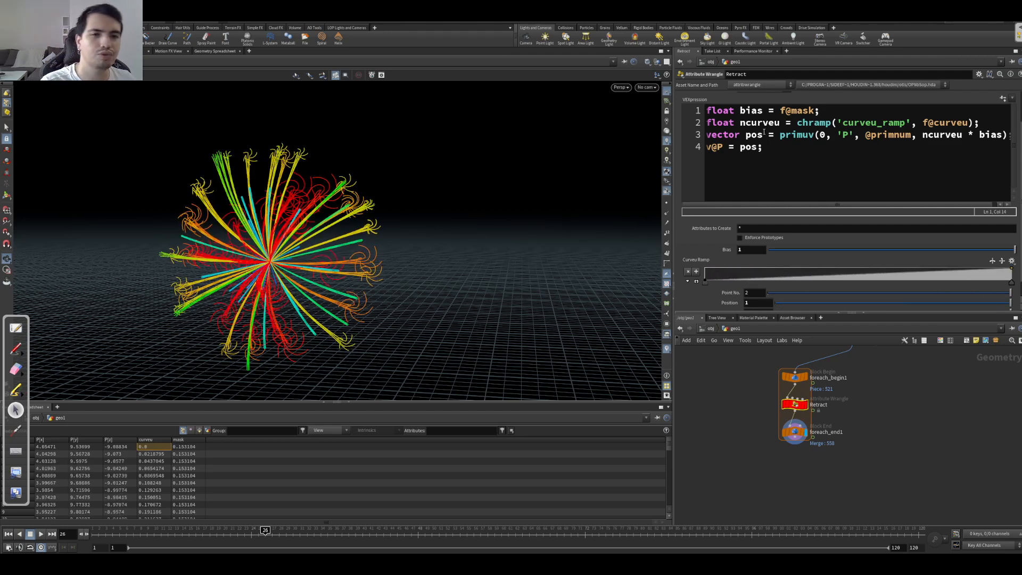
Step: Delete the bias and ncurveu declarations from the Retract wrangle and remove all its spare parameters
{"action": "left_click_drag", "start_coordinate": [208, 199], "coordinate": [291, 174]}
{"action": "left_click", "coordinate": [884, 199]}
{"action": "left_click_drag", "start_coordinate": [886, 204], "coordinate": [933, 203]}
{"action": "left_click_drag", "start_coordinate": [815, 110], "coordinate": [718, 110]}
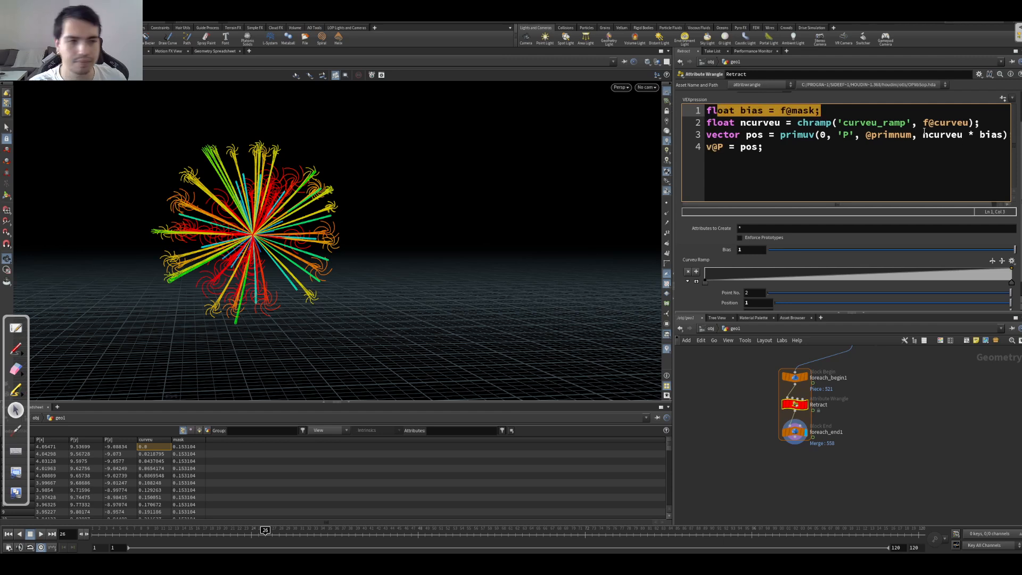
{"action": "left_click_drag", "start_coordinate": [993, 125], "coordinate": [707, 110]}
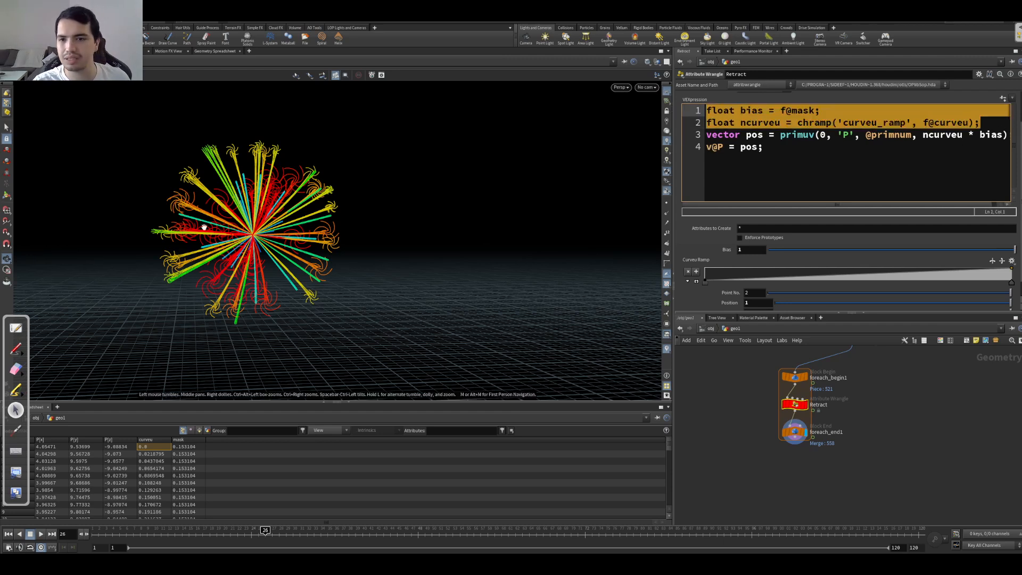
{"action": "key", "text": "BackSpace"}
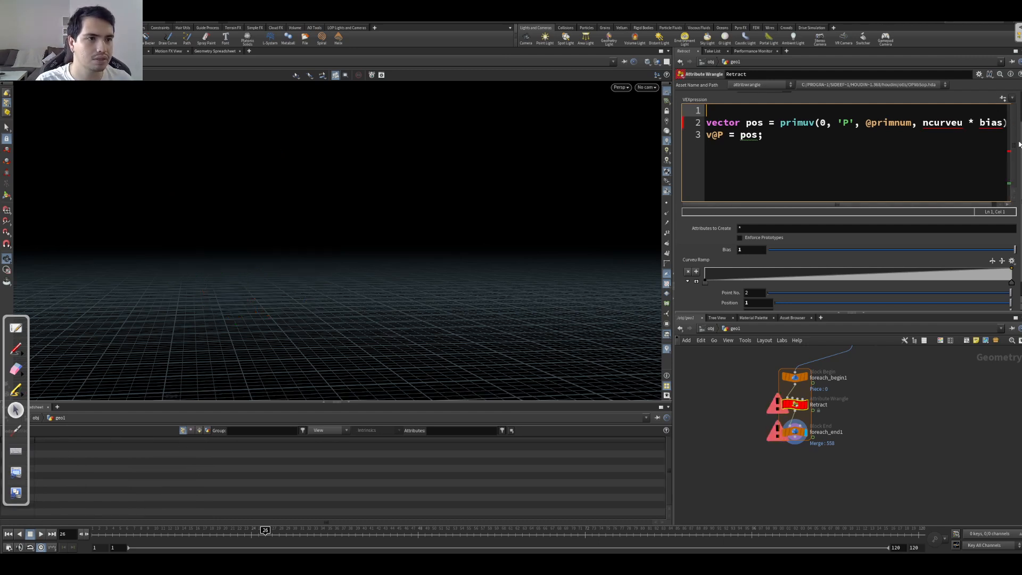
{"action": "scroll", "coordinate": [1019, 144], "scroll_direction": "up", "scroll_amount": 2}
{"action": "left_click", "coordinate": [979, 75]}
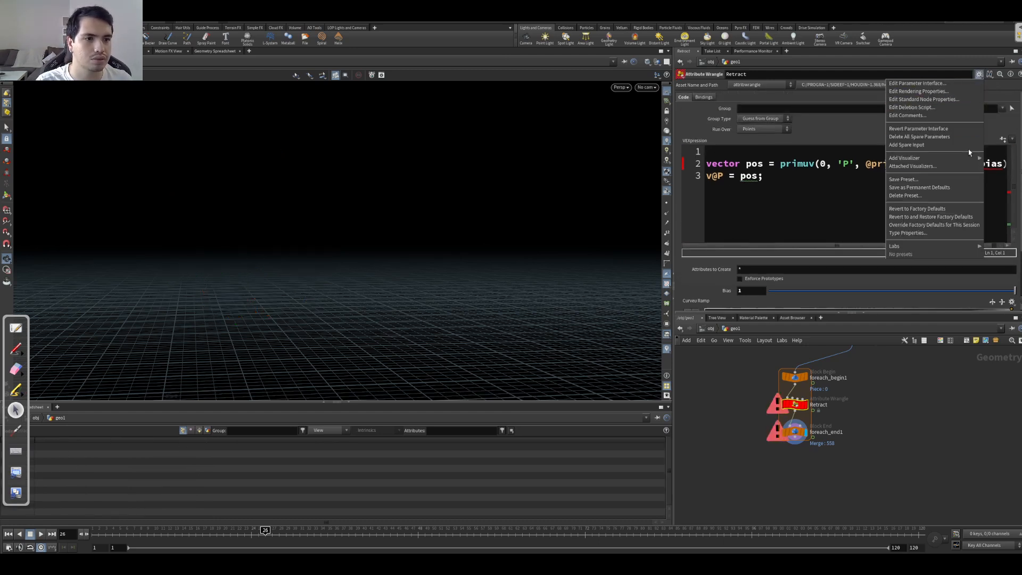
{"action": "left_click", "coordinate": [917, 136]}
Step: Replace ncurveu with f@curveu in the primuv call
{"action": "left_click", "coordinate": [803, 182]}
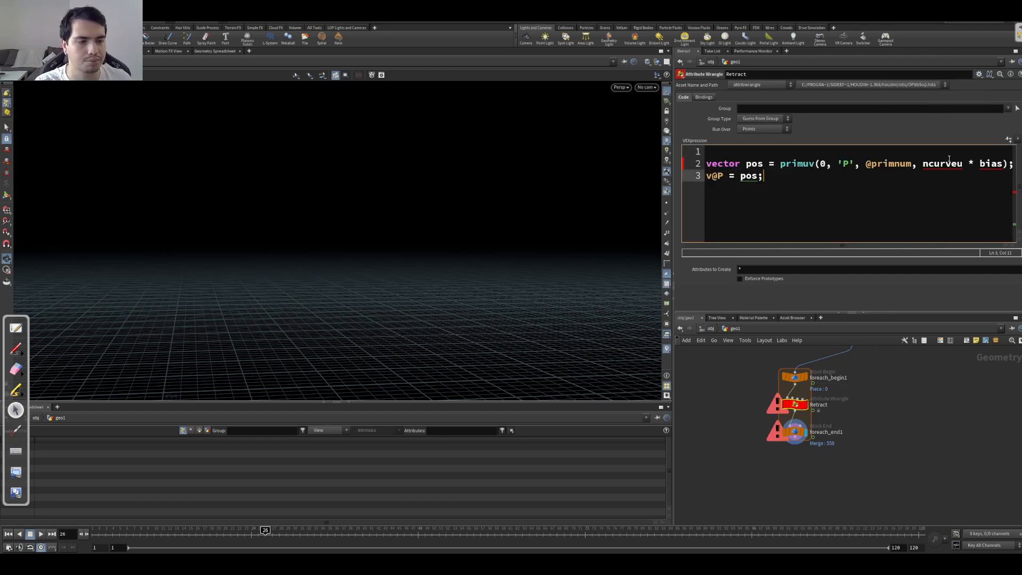
{"action": "left_click", "coordinate": [931, 163]}
{"action": "key", "text": "BackSpace"}
{"action": "type", "text": "fW@"}
{"action": "key", "text": "BackSpace"}
{"action": "key", "text": "BackSpace"}
{"action": "type", "text": "q"}
{"action": "key", "text": "BackSpace"}
{"action": "type", "text": "@"}
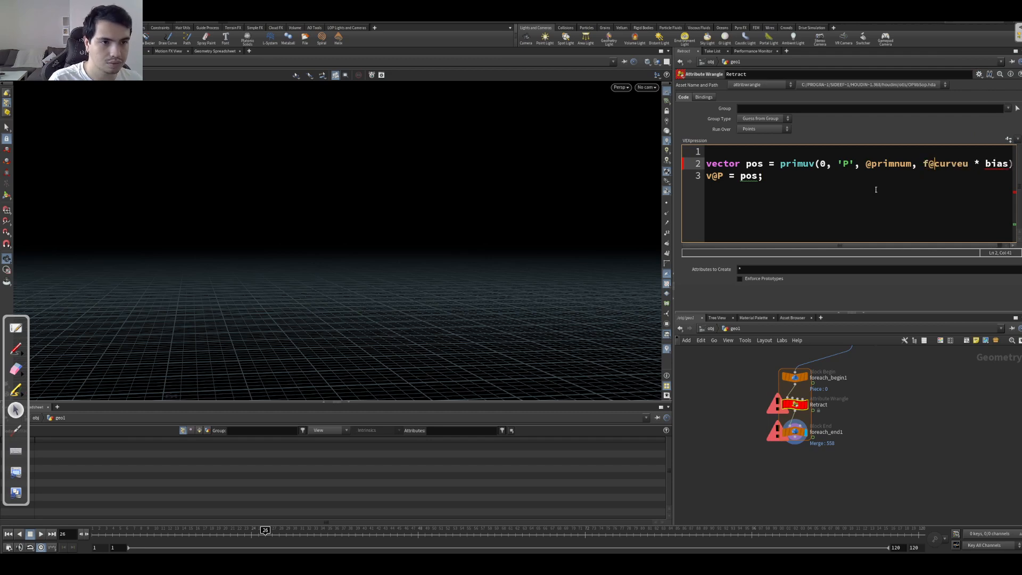
Step: Declare float bias = chramp('mask_ramp', f@mask); on the first line and create the wrangle's Mask Ramp parameter
{"action": "key", "text": "Up"}
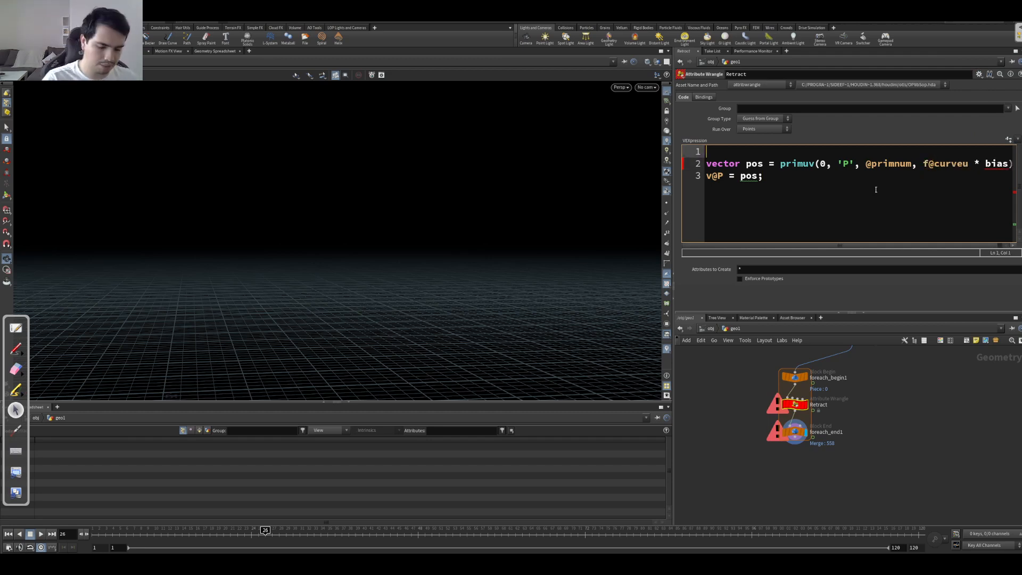
{"action": "type", "text": "float bias ="}
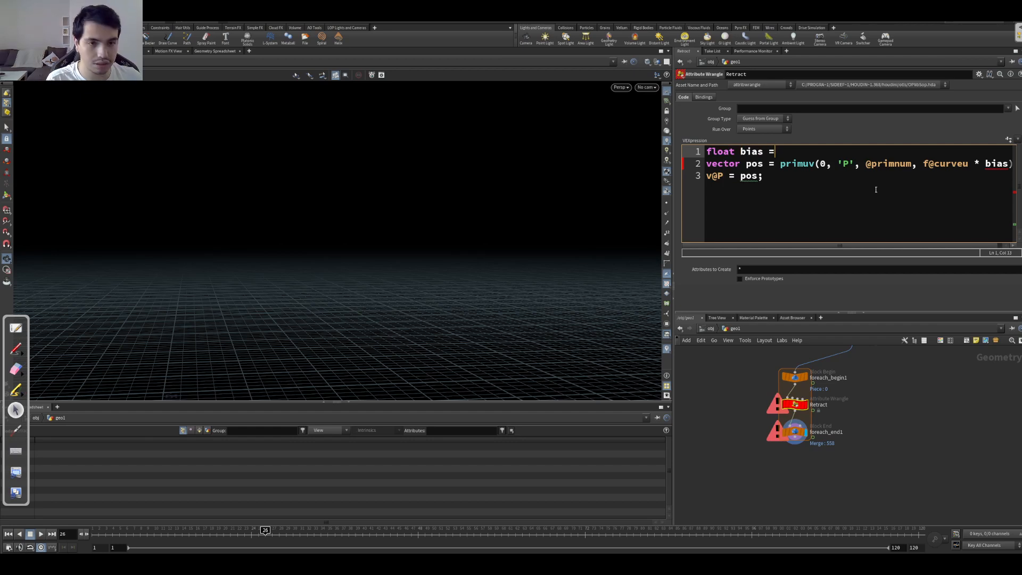
{"action": "type", "text": " chramp('"}
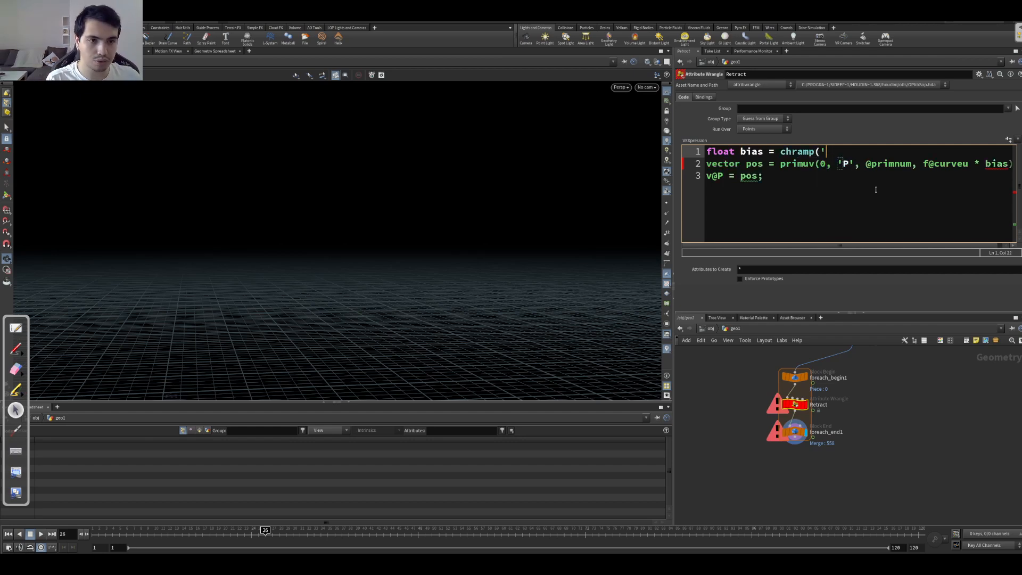
{"action": "type", "text": "mask_"}
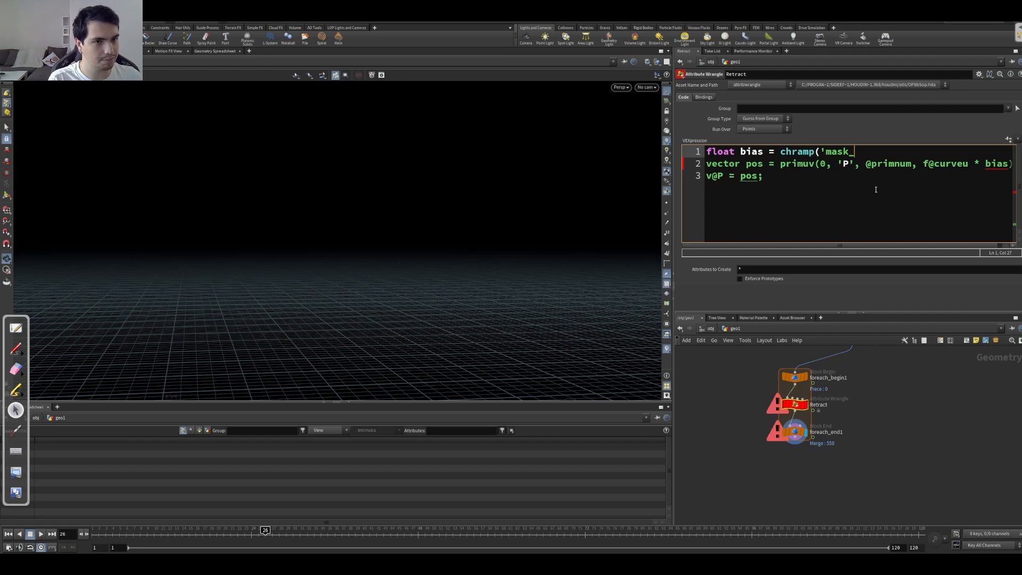
{"action": "type", "text": "ramp',"}
{"action": "type", "text": "f@mask);"}
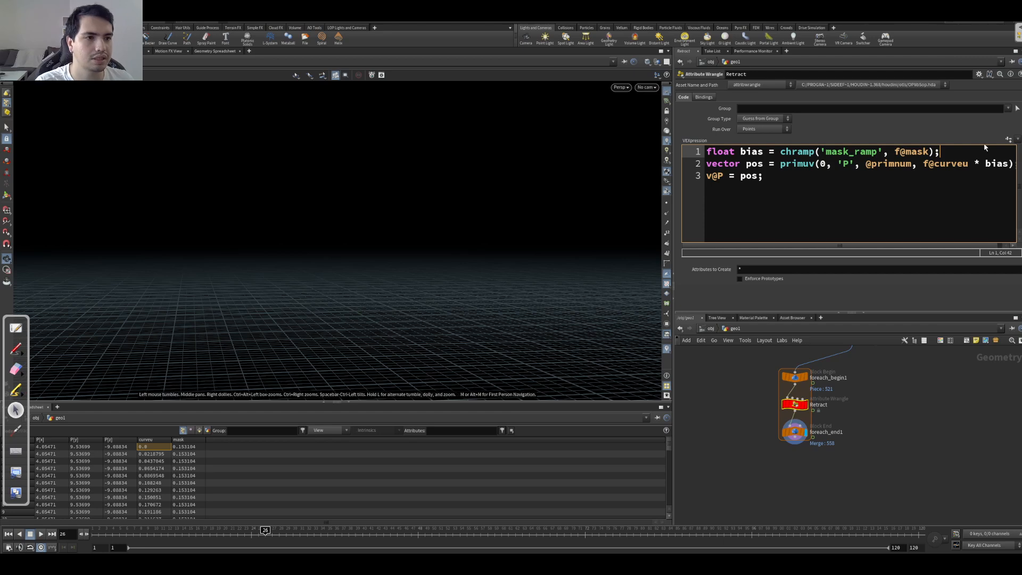
{"action": "left_click", "coordinate": [1008, 140]}
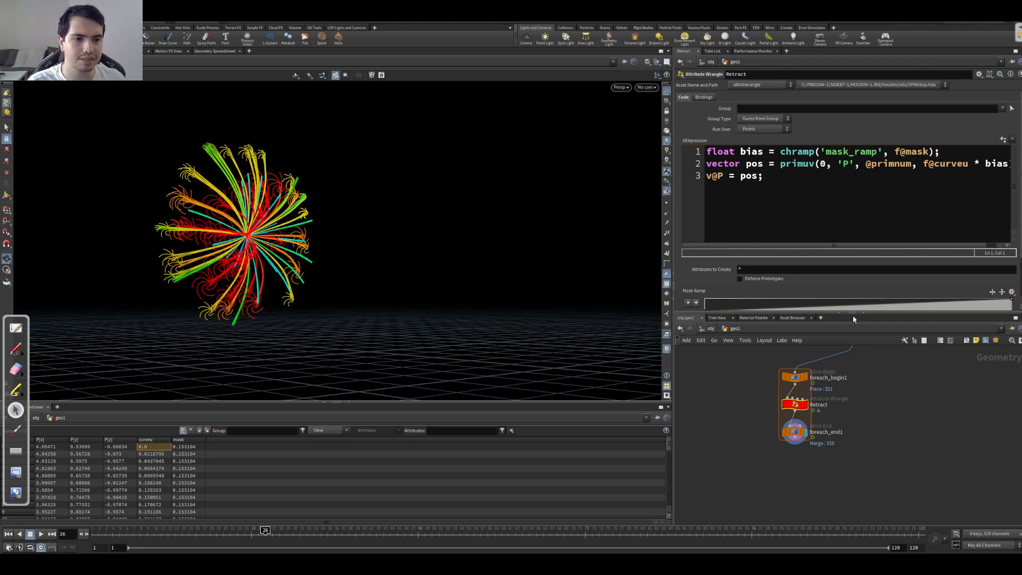
Step: Apply the Smooth preset to the Mask Ramp and move its first point to position 0.381443
{"action": "left_click_drag", "start_coordinate": [850, 318], "coordinate": [849, 382]}
{"action": "left_click_drag", "start_coordinate": [705, 322], "coordinate": [812, 330]}
{"action": "left_click", "coordinate": [1018, 292]}
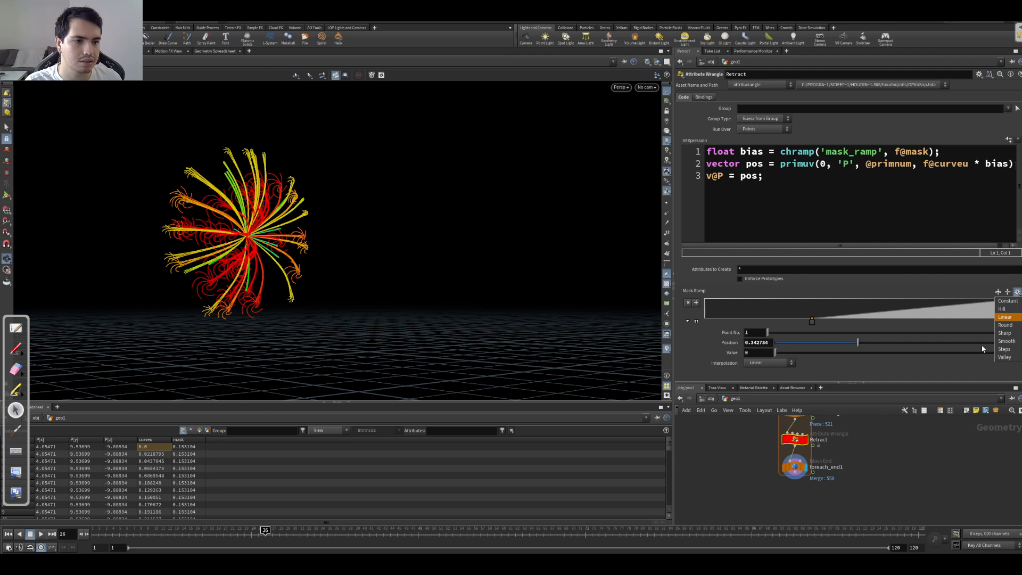
{"action": "left_click", "coordinate": [1006, 340]}
{"action": "left_click", "coordinate": [707, 321]}
{"action": "left_click_drag", "start_coordinate": [704, 322], "coordinate": [825, 322]}
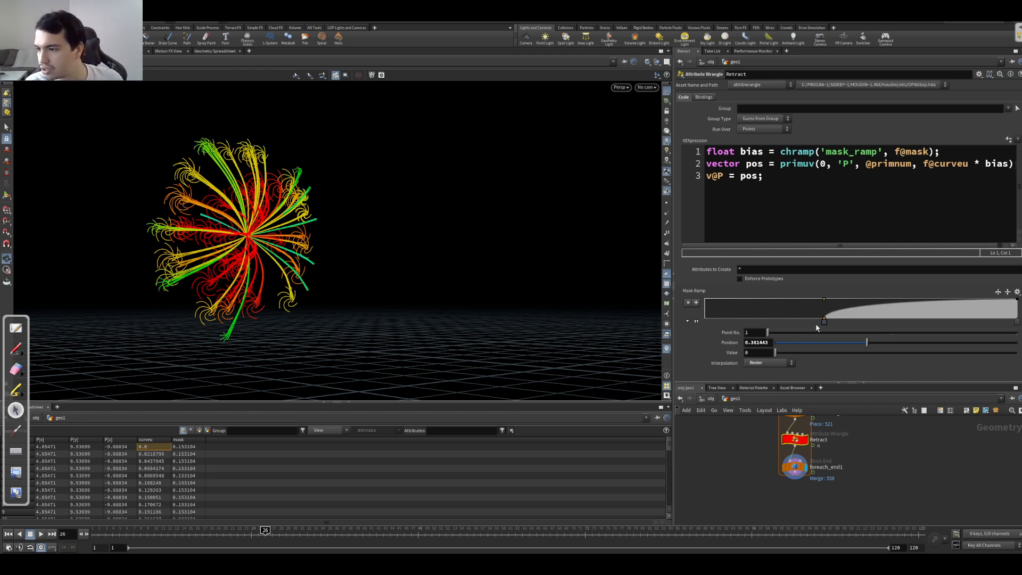
Step: Play the animation and examine the retracting curves from several angles
{"action": "left_click_drag", "start_coordinate": [466, 281], "coordinate": [406, 272]}
{"action": "key", "text": "Up"}
{"action": "key", "text": "Up"}
{"action": "mouse_move", "coordinate": [288, 292]}
{"action": "left_mouse_down"}
{"action": "mouse_move", "coordinate": [306, 276]}
{"action": "mouse_move", "coordinate": [408, 297]}
{"action": "mouse_move", "coordinate": [283, 299]}
{"action": "left_mouse_up"}
{"action": "key", "text": "Up"}
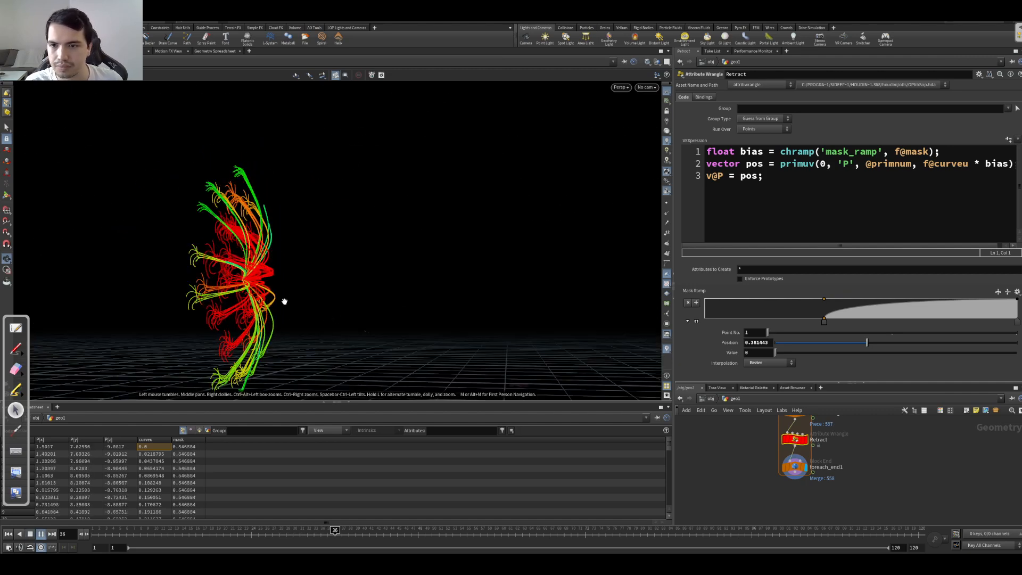
{"action": "key", "text": "Up"}
{"action": "left_click_drag", "start_coordinate": [272, 271], "coordinate": [298, 229]}
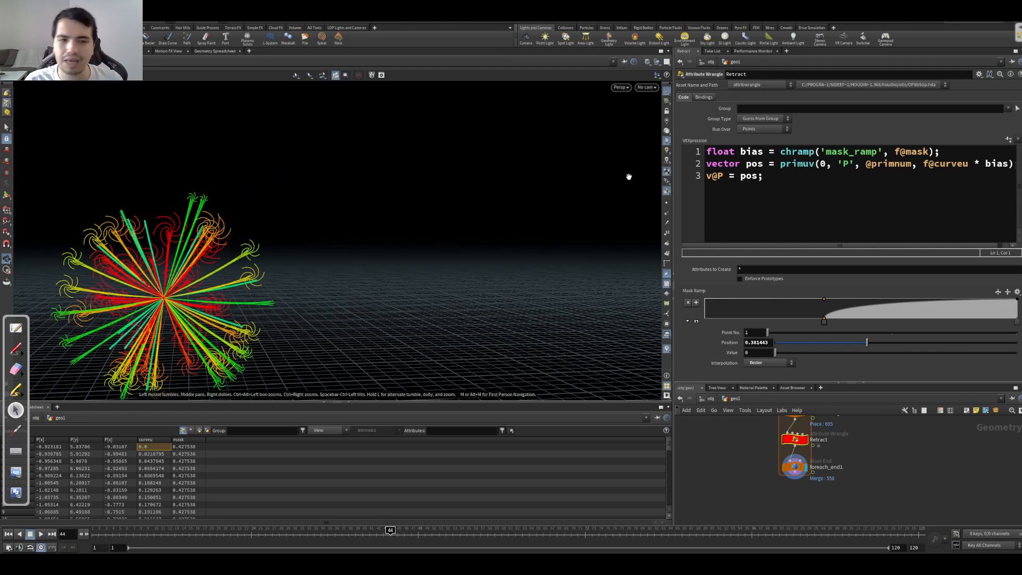
Step: Look through cam1 in the viewport and play the animation
{"action": "left_click", "coordinate": [647, 87]}
{"action": "left_click", "coordinate": [642, 126]}
{"action": "key", "text": "Up"}
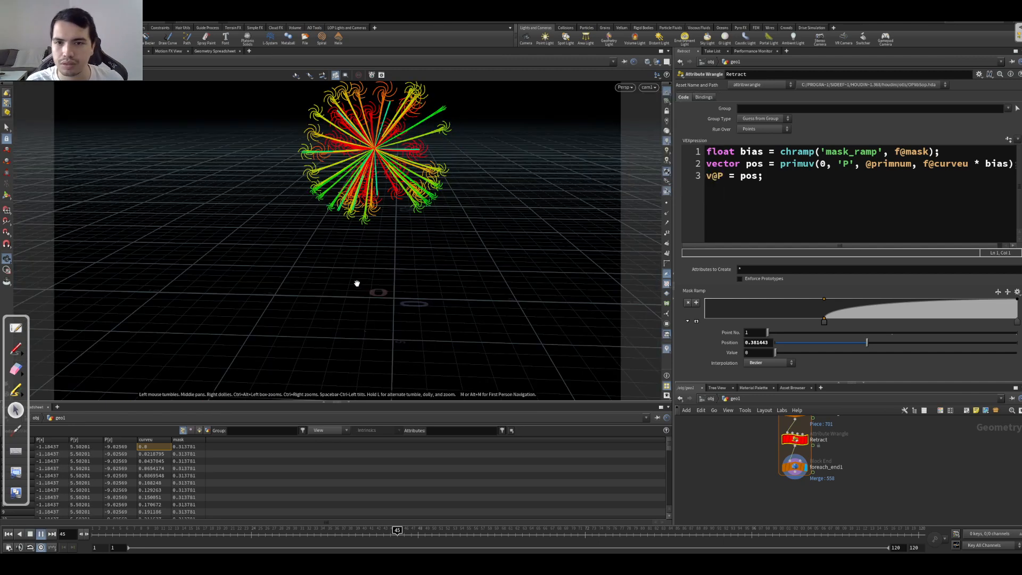
Step: Set the Relax Iterations of the scatter1 node to 82
{"action": "middle_click_drag", "start_coordinate": [732, 442], "coordinate": [738, 474]}
{"action": "right_click_drag", "start_coordinate": [738, 473], "coordinate": [702, 473]}
{"action": "left_click_drag", "start_coordinate": [852, 382], "coordinate": [856, 302]}
{"action": "middle_click_drag", "start_coordinate": [855, 386], "coordinate": [871, 452]}
{"action": "scroll", "coordinate": [778, 380], "scroll_direction": "up", "scroll_amount": 2}
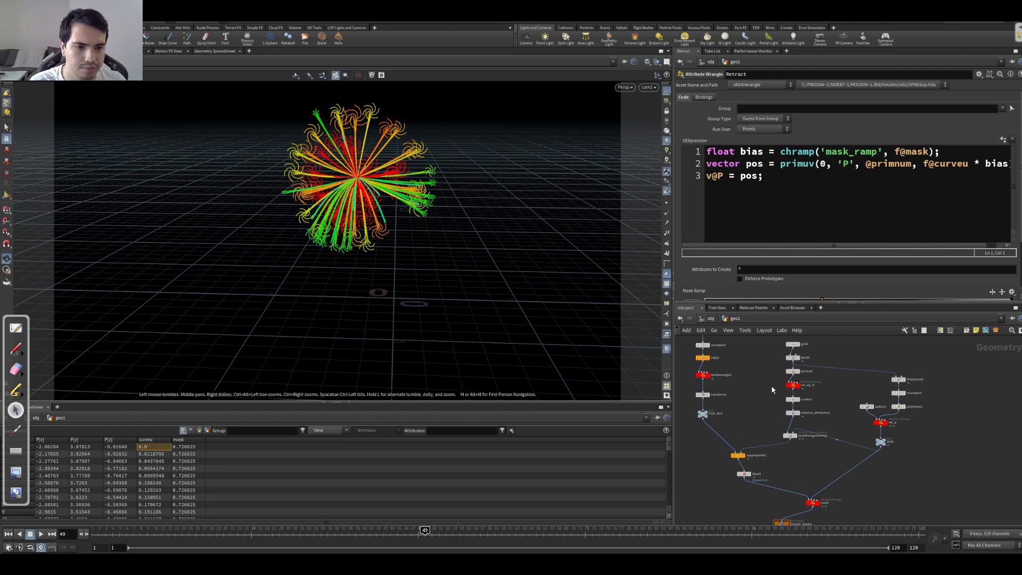
{"action": "left_click", "coordinate": [795, 398]}
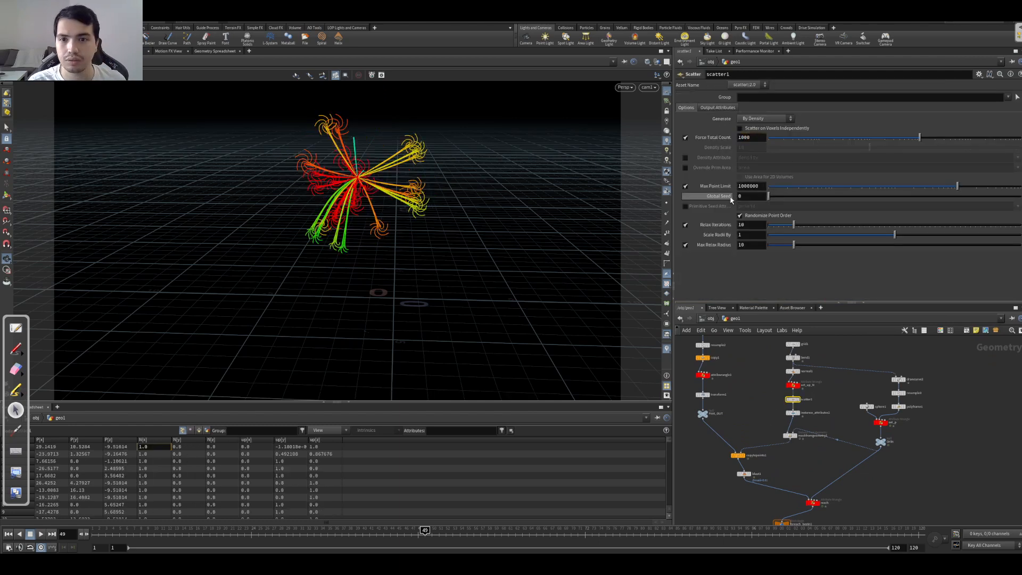
{"action": "key", "text": "Up"}
{"action": "key", "text": "Up"}
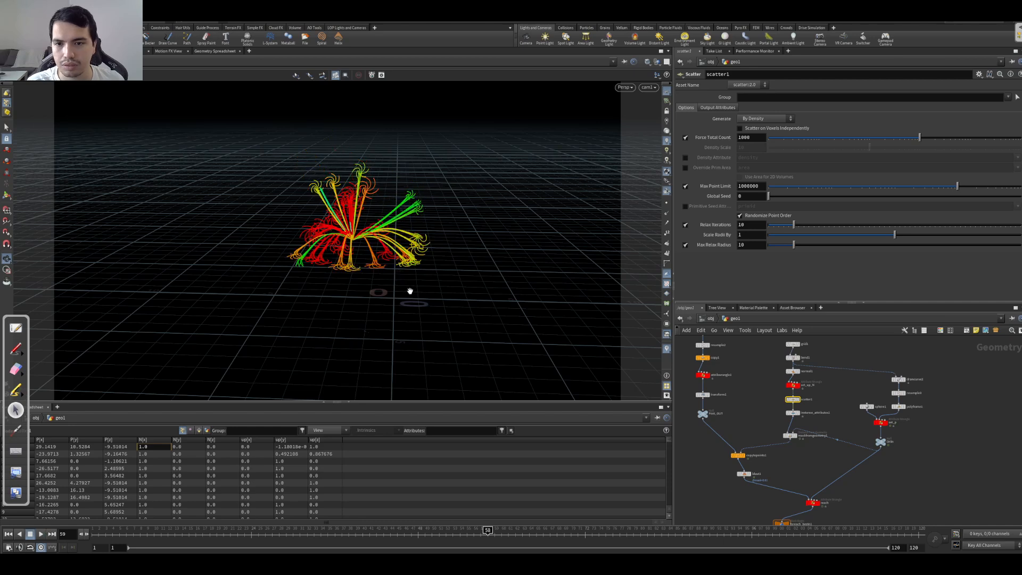
{"action": "left_click_drag", "start_coordinate": [818, 226], "coordinate": [980, 222]}
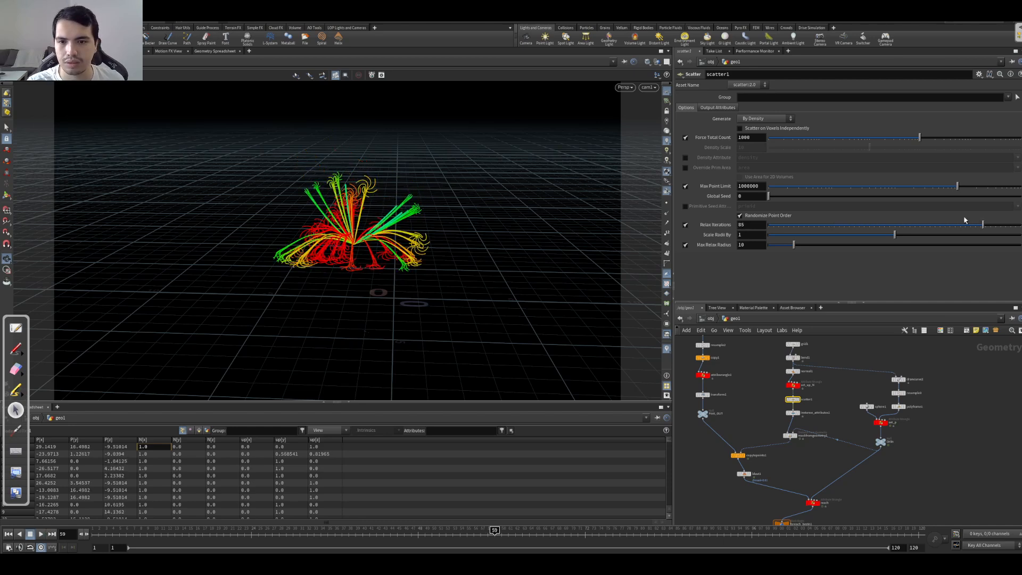
Step: Play the animation with the relaxed scatter points, restart it from the beginning, and scrub to frame 72
{"action": "key", "text": "Up"}
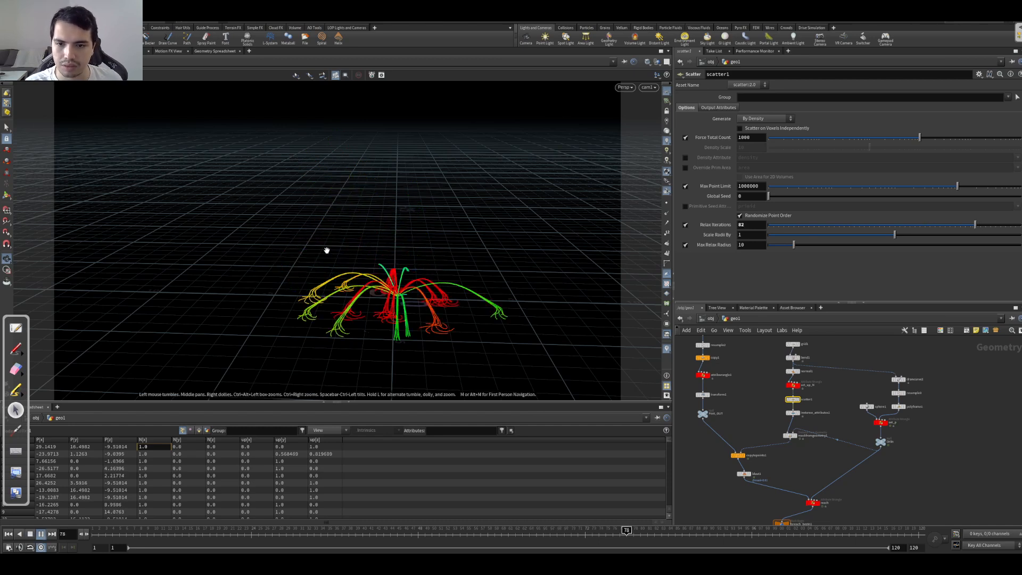
{"action": "key", "text": "Up"}
{"action": "key", "text": "ctrl+Up"}
{"action": "key", "text": "Up"}
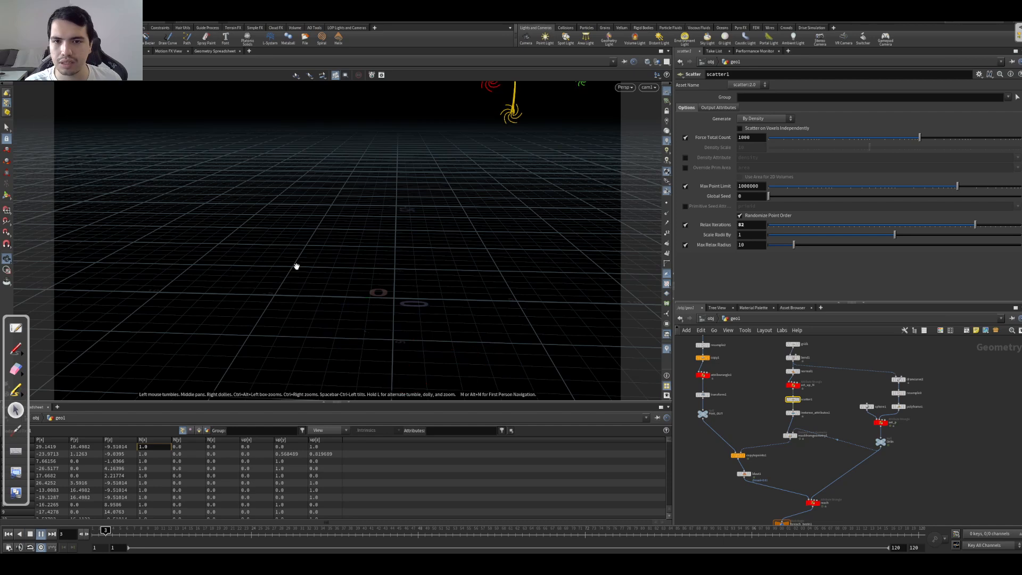
{"action": "key", "text": "Up"}
{"action": "left_click_drag", "start_coordinate": [219, 537], "coordinate": [586, 542]}
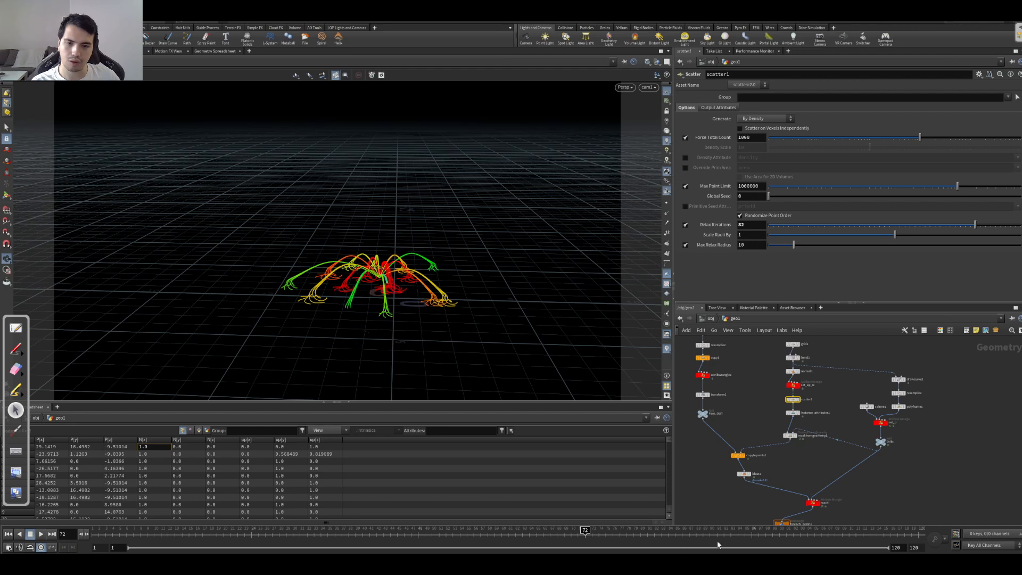
Step: Disconnect the Retract wrangle from the for-each block, wire it directly to reach, and display its result
{"action": "middle_click_drag", "start_coordinate": [867, 486], "coordinate": [857, 391]}
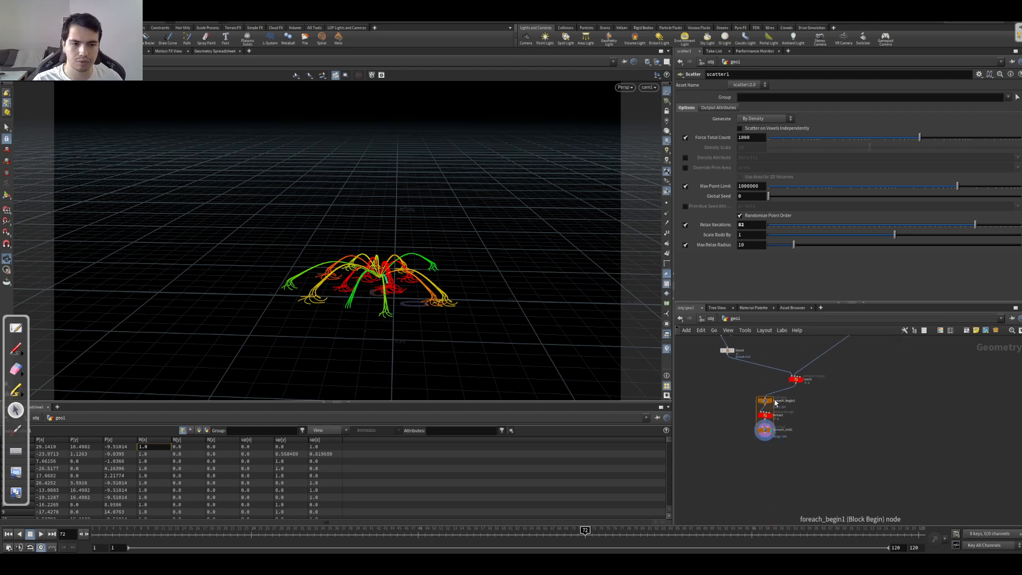
{"action": "left_click_drag", "start_coordinate": [765, 417], "coordinate": [811, 416]}
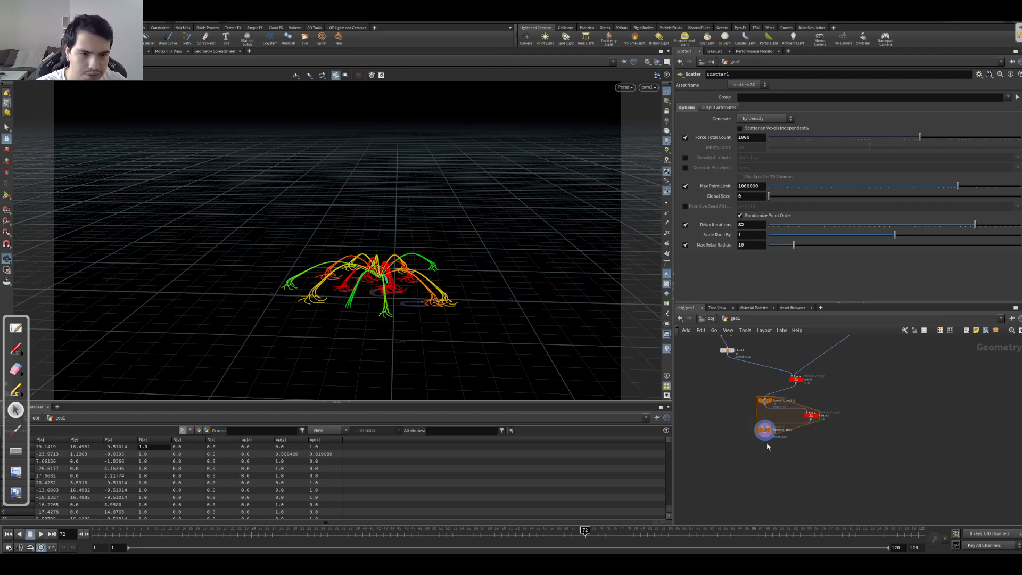
{"action": "key", "text": "y"}
{"action": "left_click_drag", "start_coordinate": [751, 382], "coordinate": [778, 391]}
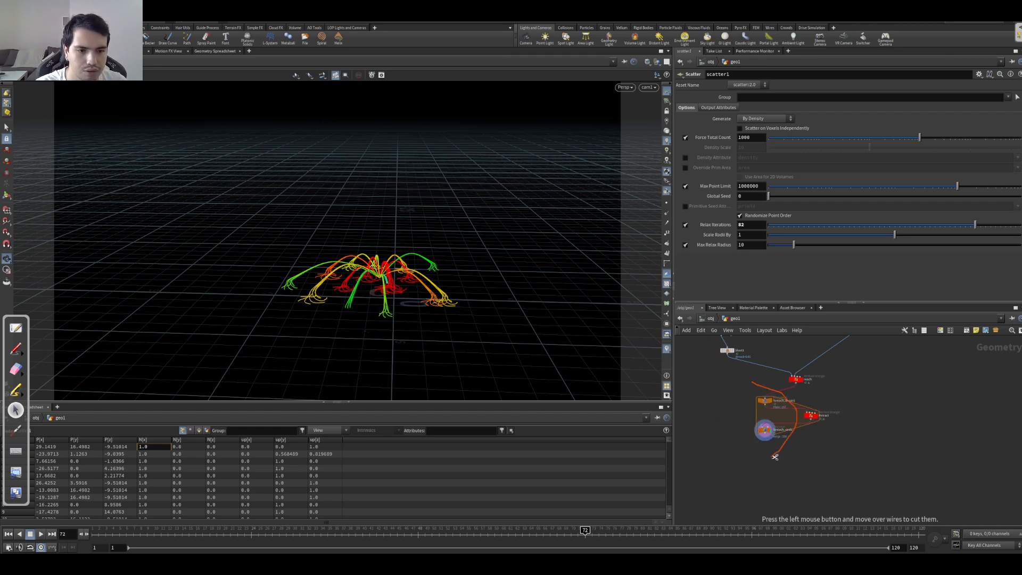
{"action": "left_click_drag", "start_coordinate": [775, 457], "coordinate": [794, 426]}
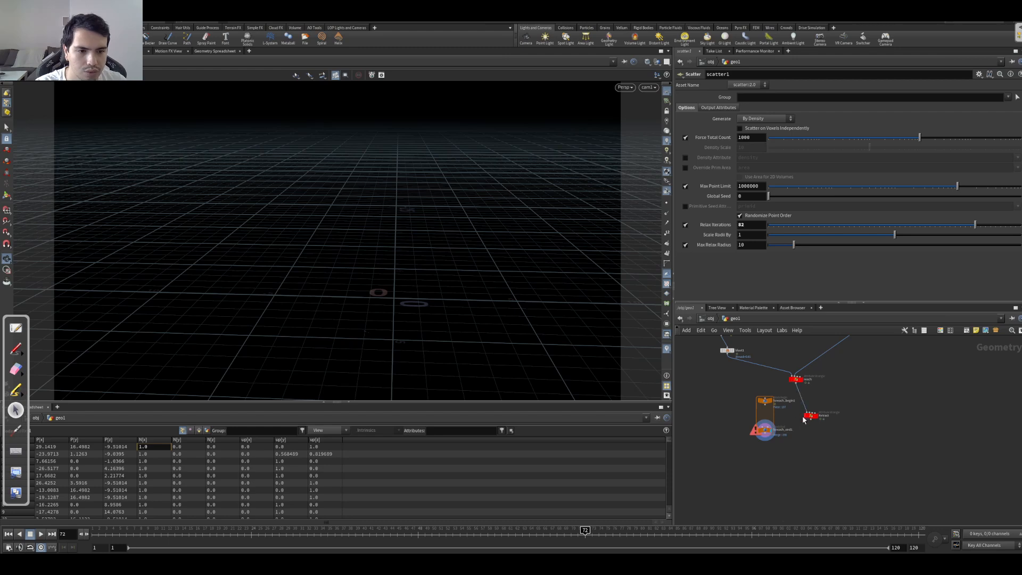
{"action": "left_click", "coordinate": [819, 413]}
{"action": "left_click_drag", "start_coordinate": [811, 415], "coordinate": [803, 409]}
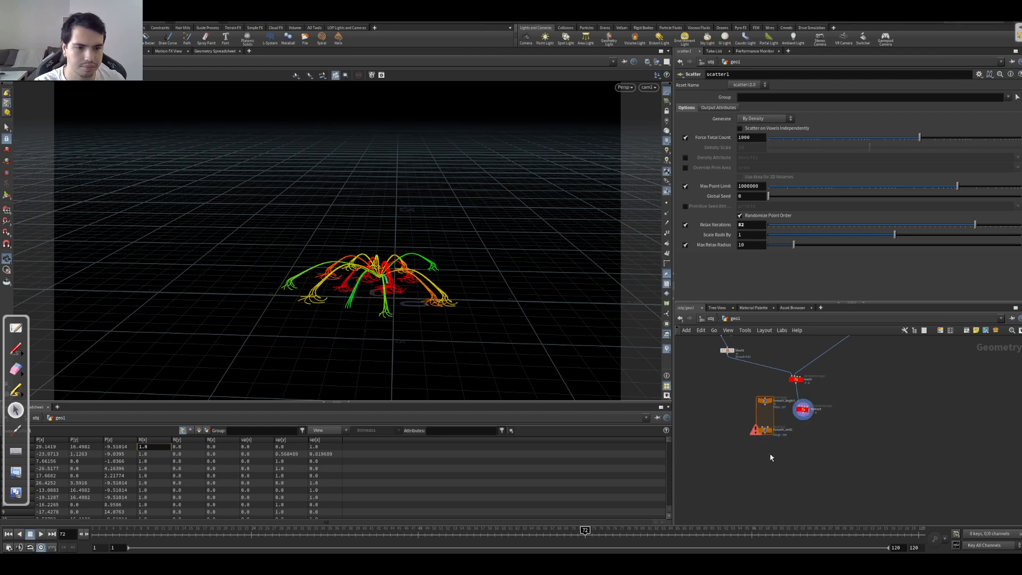
Step: Delete the for-each begin and end nodes and place Retract directly beneath reach
{"action": "left_click_drag", "start_coordinate": [741, 385], "coordinate": [762, 462]}
{"action": "key", "text": "Delete"}
{"action": "left_click_drag", "start_coordinate": [804, 411], "coordinate": [795, 404]}
Step: Play the animation to check the retraction without the for-each loop
{"action": "key", "text": "Up"}
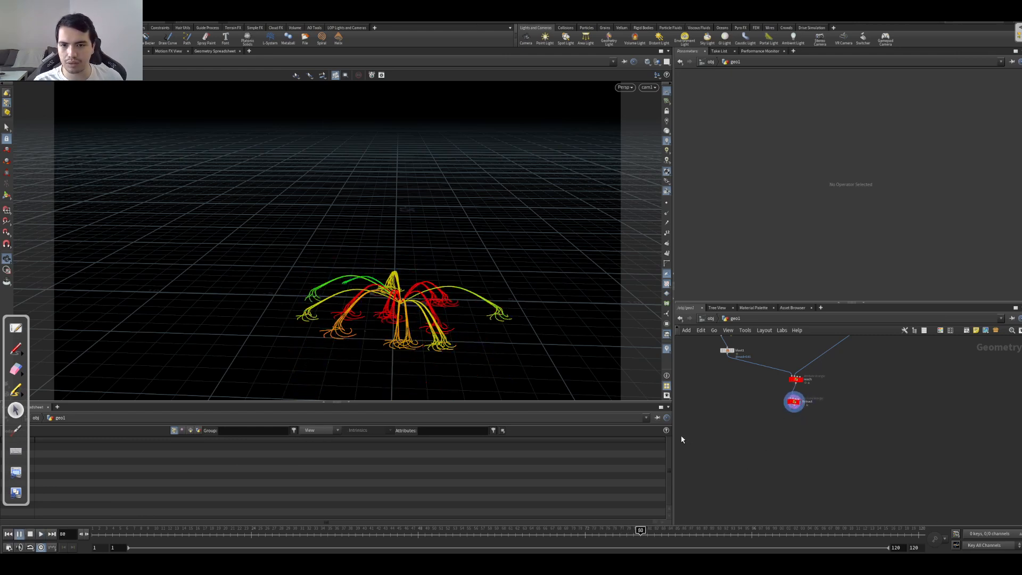
{"action": "key", "text": "Up"}
{"action": "key", "text": "Up"}
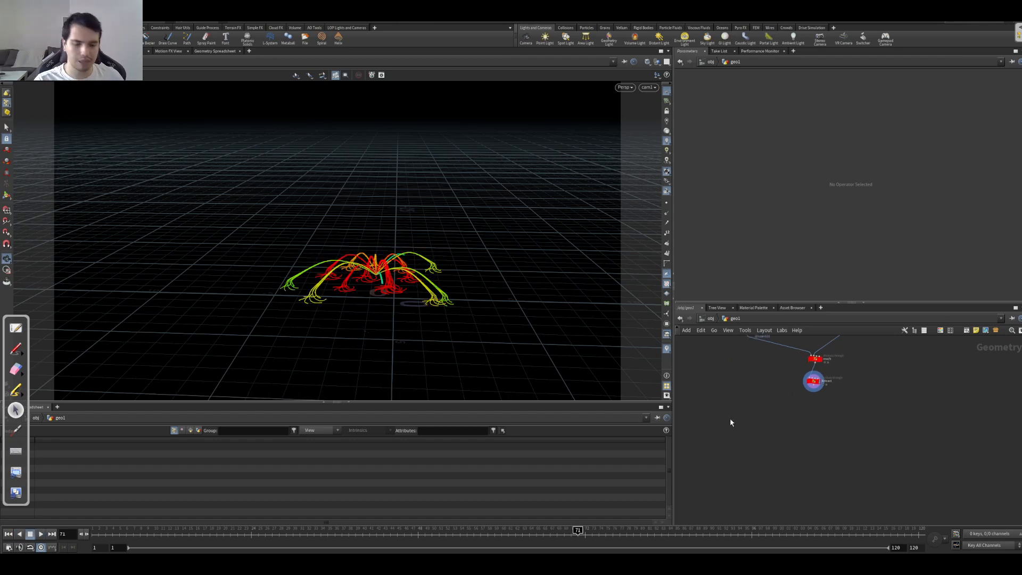
Step: Add a Sweep node below Retract, connect it to Retract's output, and display it
{"action": "key", "text": "Tab"}
{"action": "type", "text": "se"}
{"action": "key", "text": "BackSpace"}
{"action": "type", "text": "wee"}
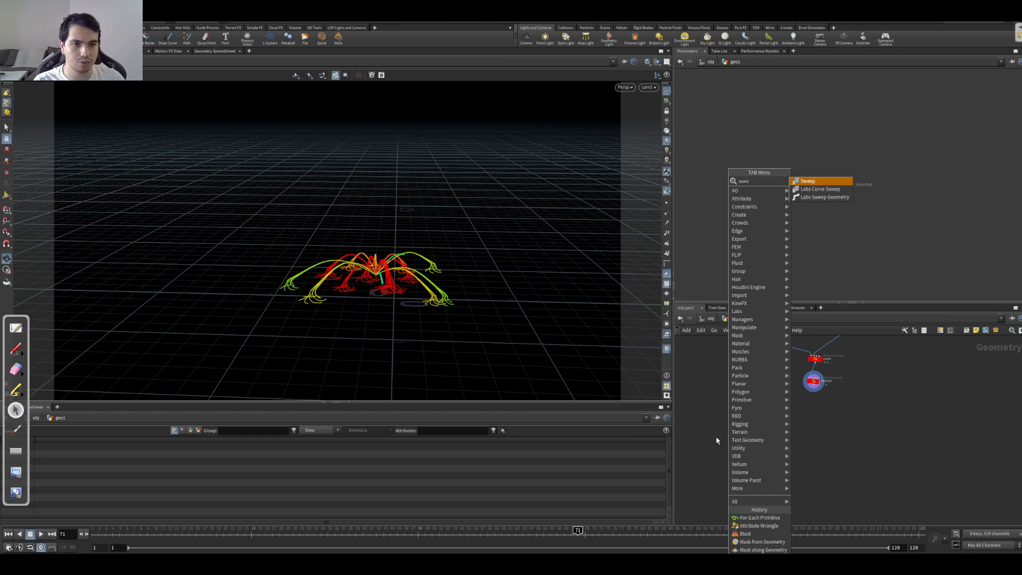
{"action": "key", "text": "Return"}
{"action": "left_click", "coordinate": [819, 406]}
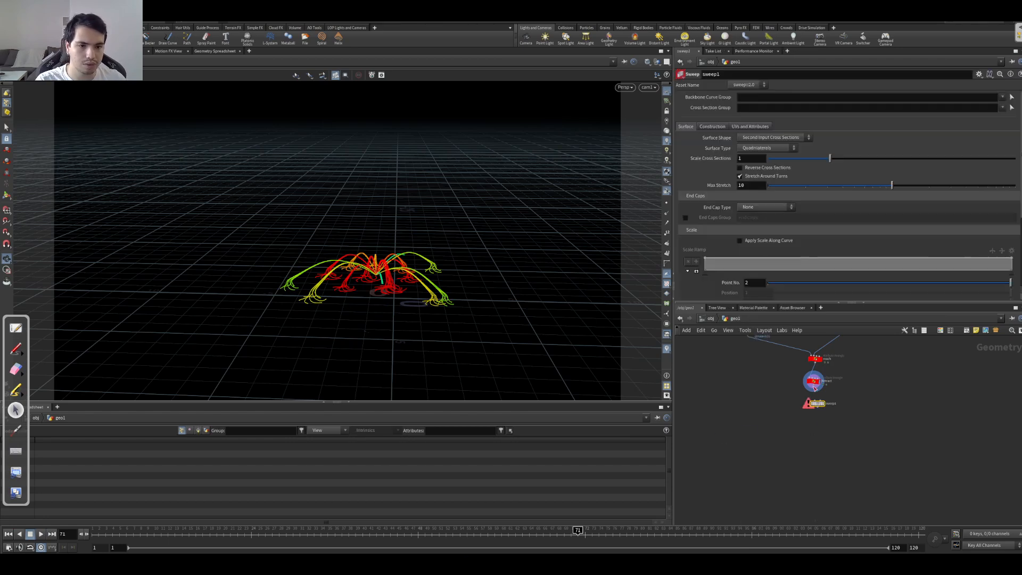
{"action": "left_click", "coordinate": [825, 398]}
Step: Set the sweep's Surface Shape to Round Tube with 14 columns and a radius of 0.106
{"action": "left_click", "coordinate": [772, 138]}
{"action": "left_click", "coordinate": [772, 149]}
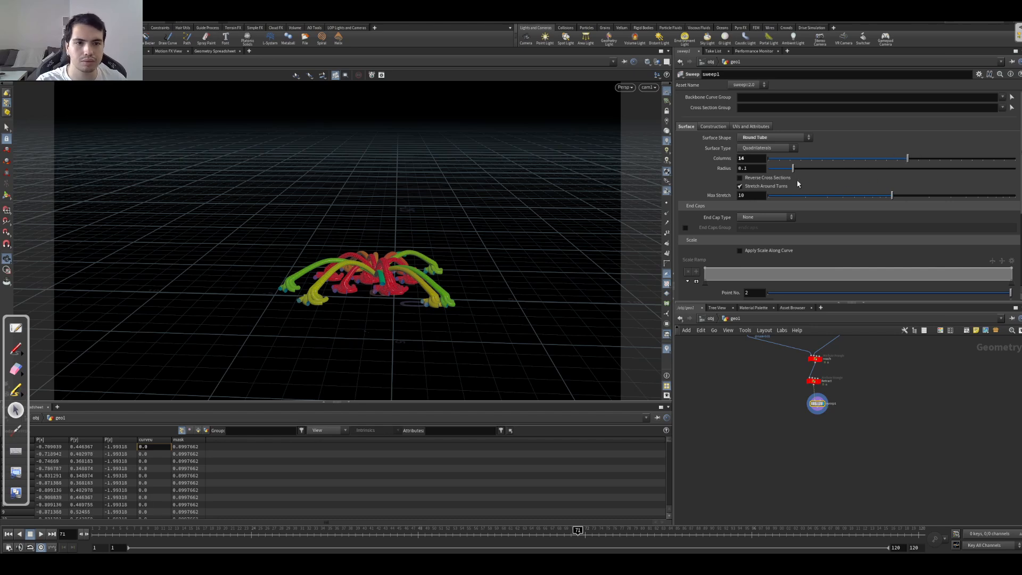
{"action": "mouse_move", "coordinate": [792, 171]}
{"action": "left_mouse_down"}
{"action": "mouse_move", "coordinate": [771, 172]}
{"action": "mouse_move", "coordinate": [795, 172]}
{"action": "left_mouse_up"}
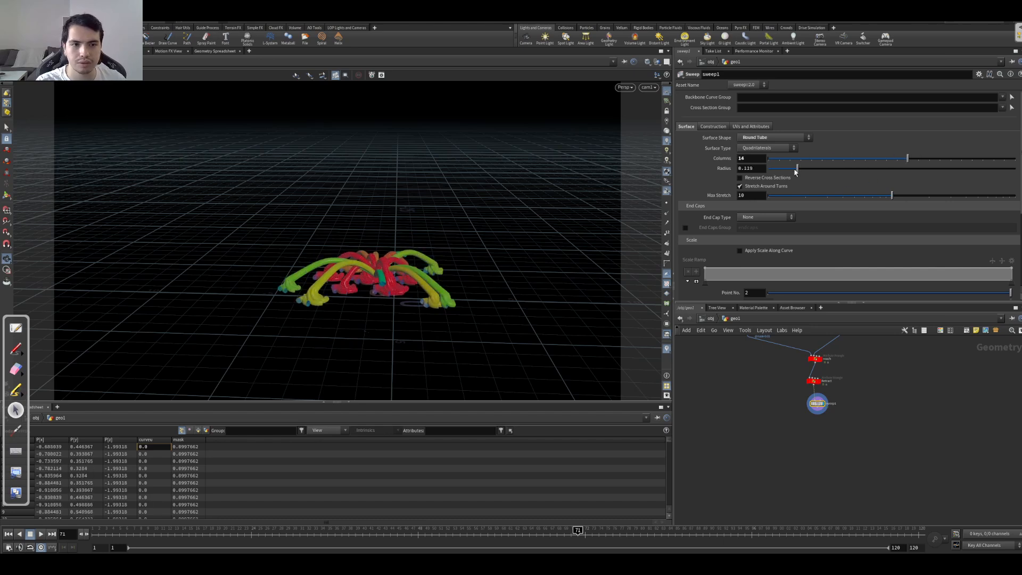
Step: Enable Apply Scale Along Curve and shape the Scale Ramp with value 0 at both ends and value 1 between them
{"action": "left_click", "coordinate": [756, 251]}
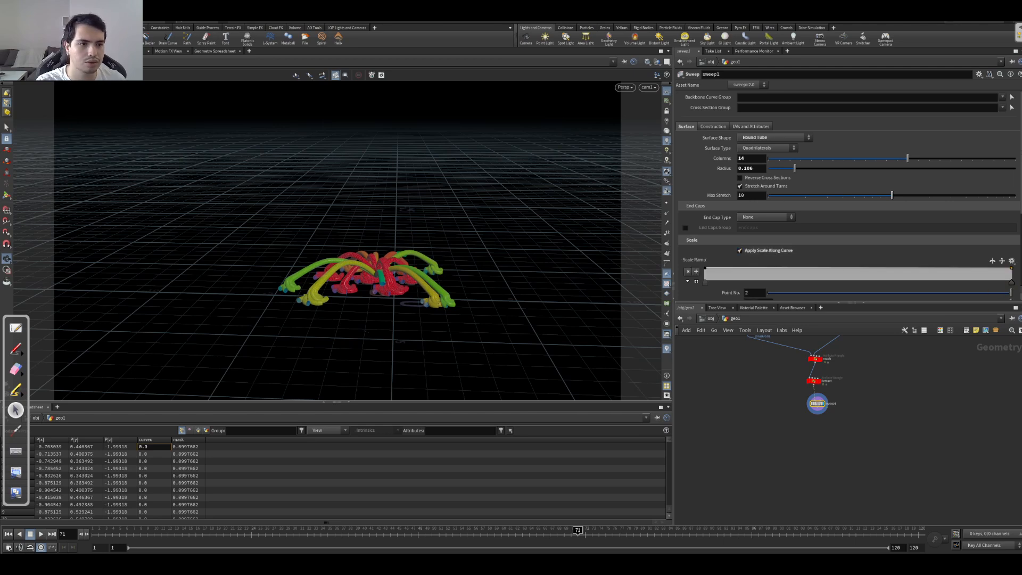
{"action": "scroll", "coordinate": [974, 207], "scroll_direction": "down", "scroll_amount": 4}
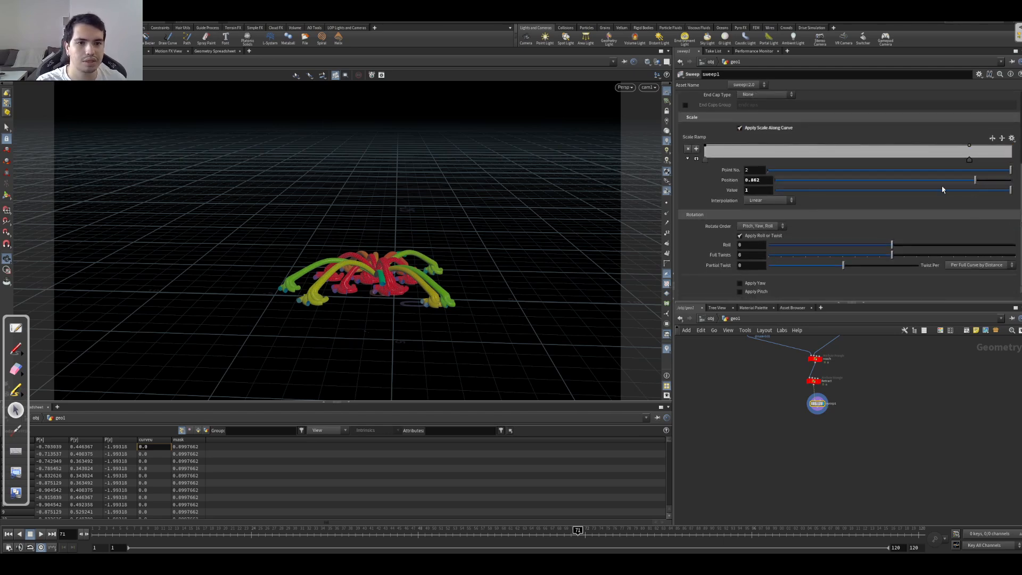
{"action": "left_click_drag", "start_coordinate": [1007, 191], "coordinate": [745, 164]}
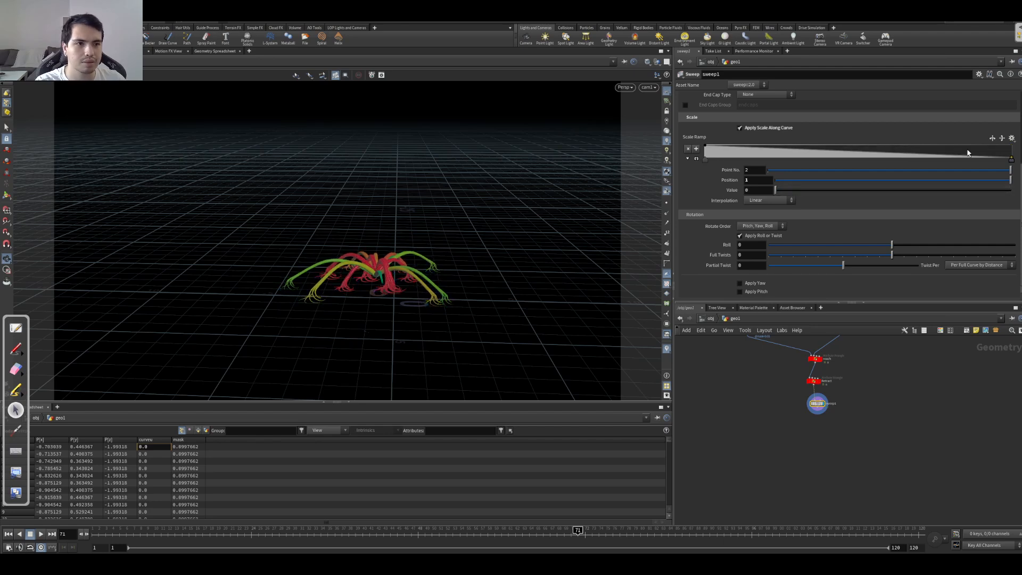
{"action": "left_click_drag", "start_coordinate": [994, 144], "coordinate": [1000, 145]}
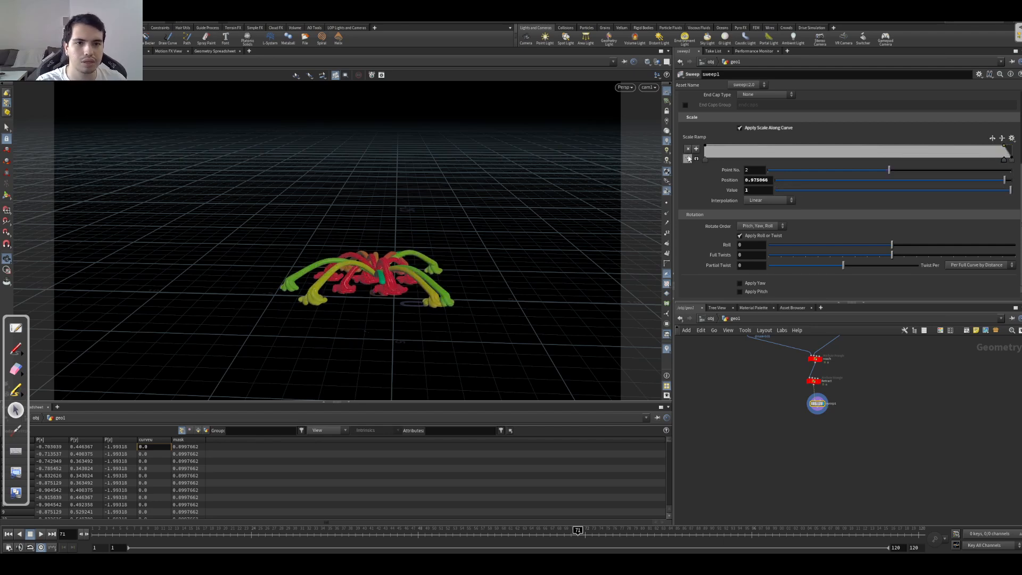
{"action": "mouse_move", "coordinate": [704, 160]}
{"action": "left_mouse_down"}
{"action": "mouse_move", "coordinate": [715, 161]}
{"action": "mouse_move", "coordinate": [701, 168]}
{"action": "left_mouse_up"}
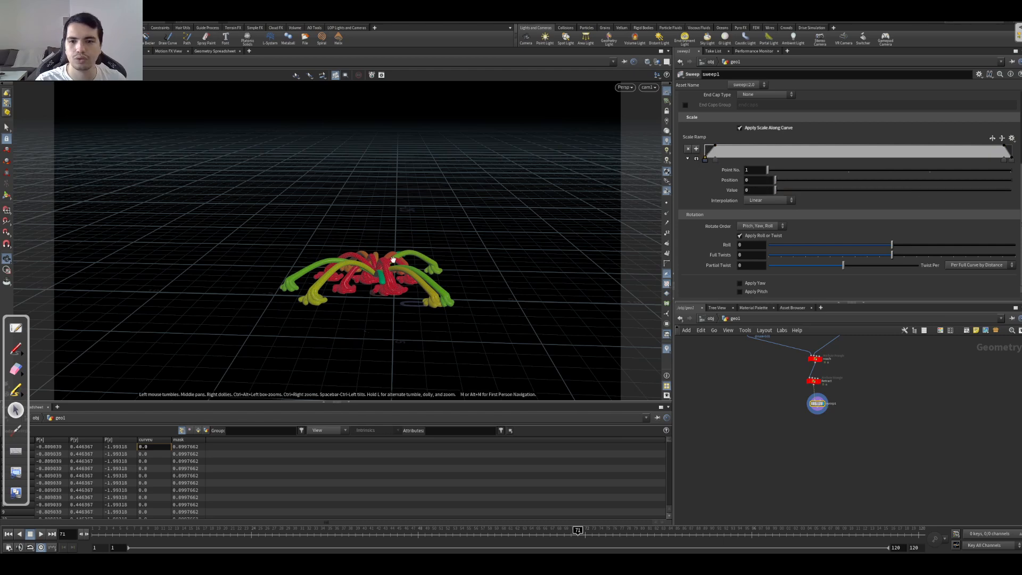
Step: Move the Scale Ramp's third point to position 0.89895 and set the sweep radius to 0.039
{"action": "middle_click_drag", "start_coordinate": [393, 260], "coordinate": [414, 251]}
{"action": "right_click_drag", "start_coordinate": [441, 257], "coordinate": [687, 256]}
{"action": "middle_click_drag", "start_coordinate": [538, 255], "coordinate": [418, 179]}
{"action": "left_click_drag", "start_coordinate": [258, 211], "coordinate": [330, 218]}
{"action": "mouse_move", "coordinate": [1005, 162]}
{"action": "left_mouse_down"}
{"action": "mouse_move", "coordinate": [957, 164]}
{"action": "mouse_move", "coordinate": [998, 171]}
{"action": "mouse_move", "coordinate": [987, 170]}
{"action": "left_mouse_up"}
{"action": "scroll", "coordinate": [862, 123], "scroll_direction": "up", "scroll_amount": 3}
{"action": "left_click_drag", "start_coordinate": [784, 111], "coordinate": [778, 117]}
{"action": "left_click_drag", "start_coordinate": [422, 294], "coordinate": [342, 248]}
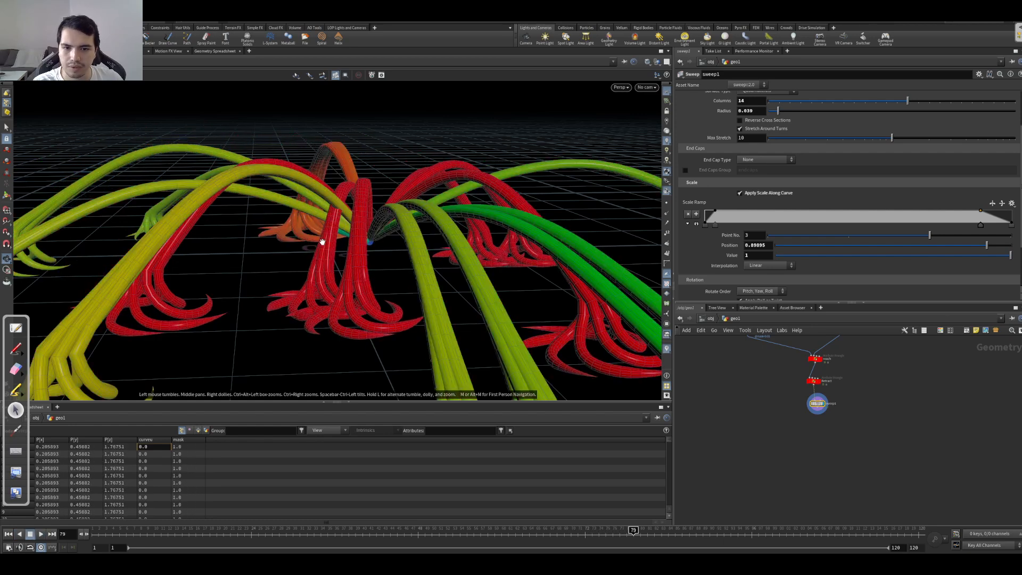
Step: Play the animation and examine the tapered tubes from several angles
{"action": "key", "text": "Up"}
{"action": "left_click_drag", "start_coordinate": [321, 239], "coordinate": [343, 229]}
{"action": "right_click_drag", "start_coordinate": [343, 229], "coordinate": [205, 159]}
{"action": "left_click_drag", "start_coordinate": [205, 158], "coordinate": [420, 219]}
{"action": "right_click_drag", "start_coordinate": [419, 219], "coordinate": [416, 240]}
{"action": "left_click_drag", "start_coordinate": [415, 241], "coordinate": [345, 235]}
{"action": "key", "text": "Up"}
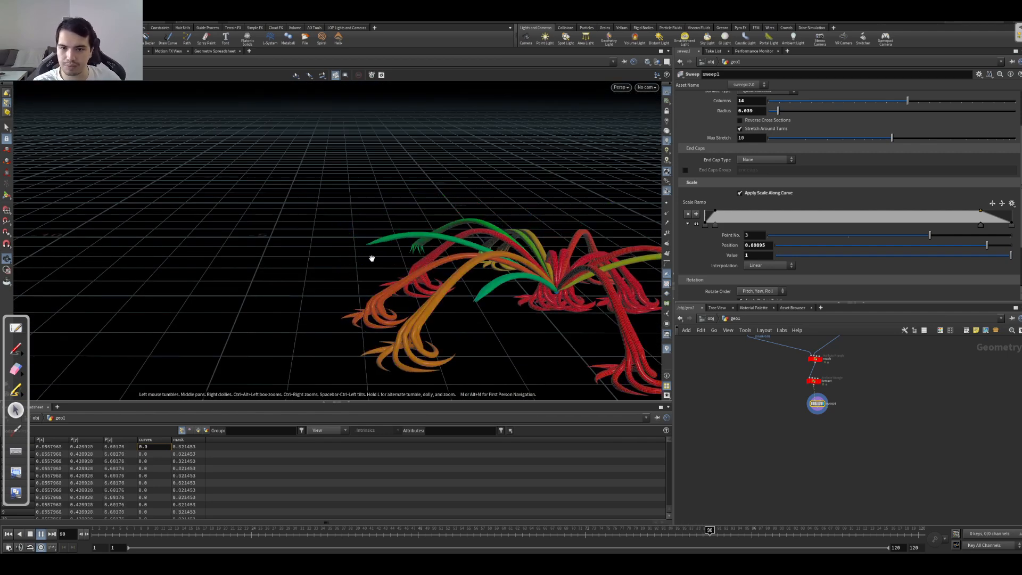
{"action": "key", "text": "Down"}
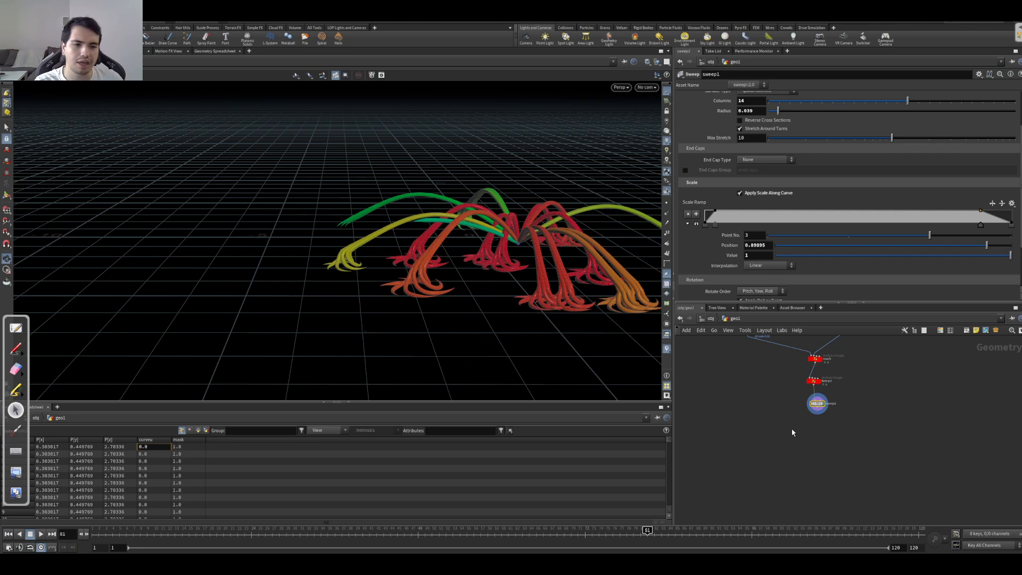
Step: Insert an Attribute Noise node between Retract and sweep1 and display its result
{"action": "scroll", "coordinate": [815, 393], "scroll_direction": "up", "scroll_amount": 2}
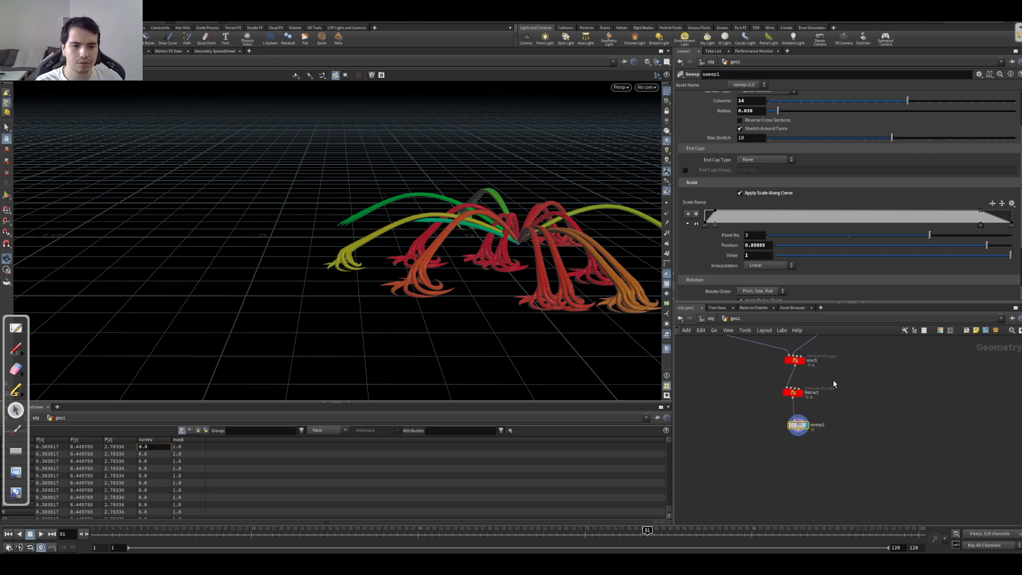
{"action": "scroll", "coordinate": [834, 384], "scroll_direction": "up", "scroll_amount": 2}
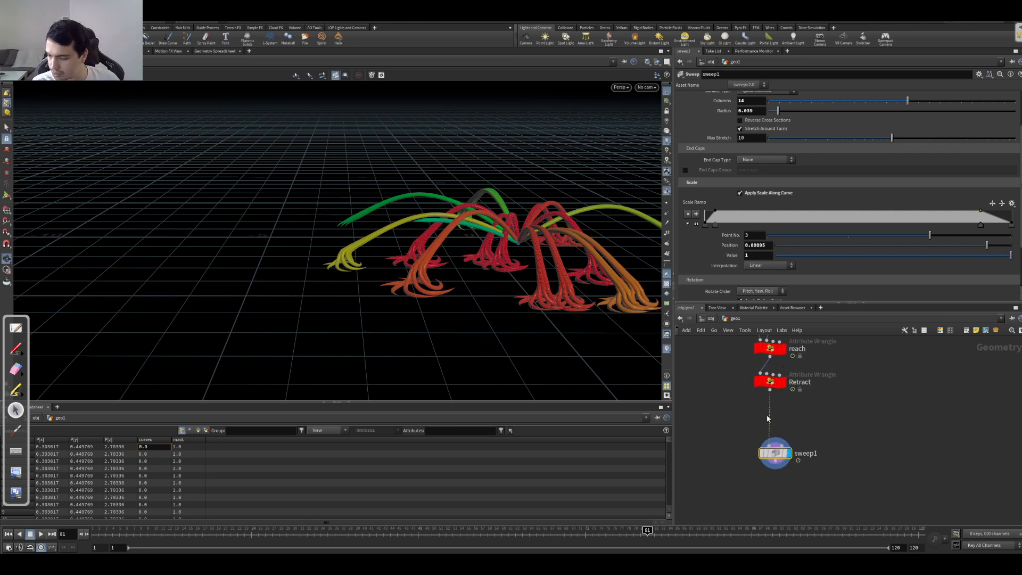
{"action": "key", "text": "Tab"}
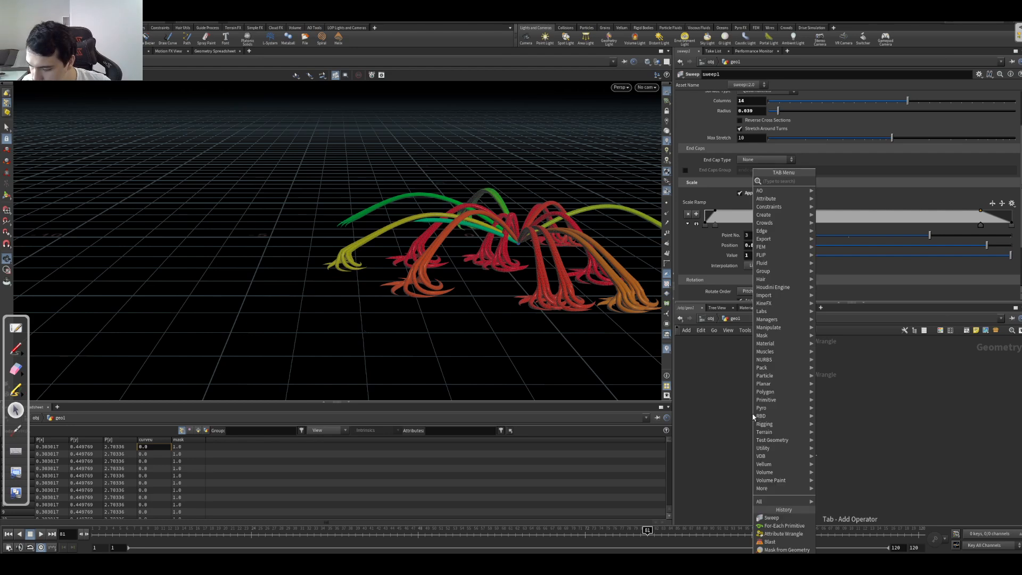
{"action": "type", "text": "noise"}
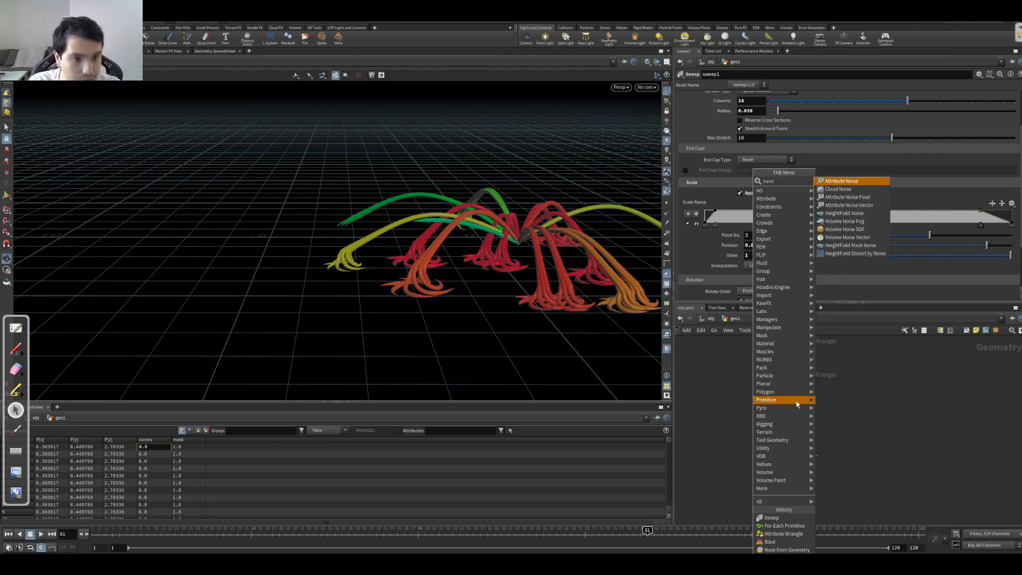
{"action": "key", "text": "Return"}
{"action": "left_click", "coordinate": [732, 417]}
{"action": "left_click_drag", "start_coordinate": [732, 417], "coordinate": [775, 419]}
{"action": "left_click", "coordinate": [785, 417]}
Step: Set the noise node to affect the vector attribute P
{"action": "left_click", "coordinate": [754, 142]}
{"action": "type", "text": "P"}
{"action": "key", "text": "Return"}
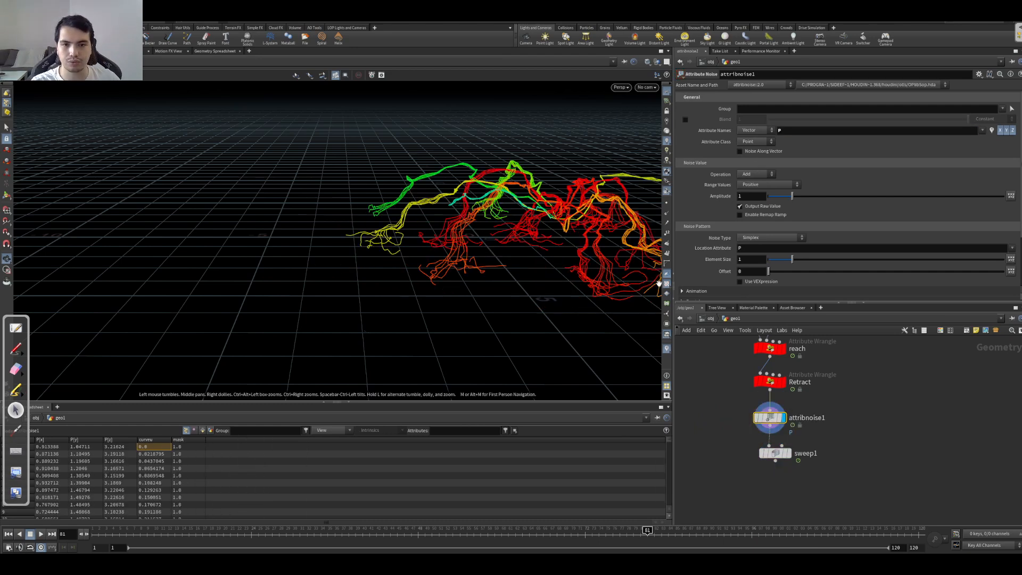
Step: Play the animation, scrub to frame 78, and examine the noise-distorted curves from different views
{"action": "left_click_drag", "start_coordinate": [513, 264], "coordinate": [372, 276]}
{"action": "left_click_drag", "start_coordinate": [489, 251], "coordinate": [414, 261]}
{"action": "key", "text": "Up"}
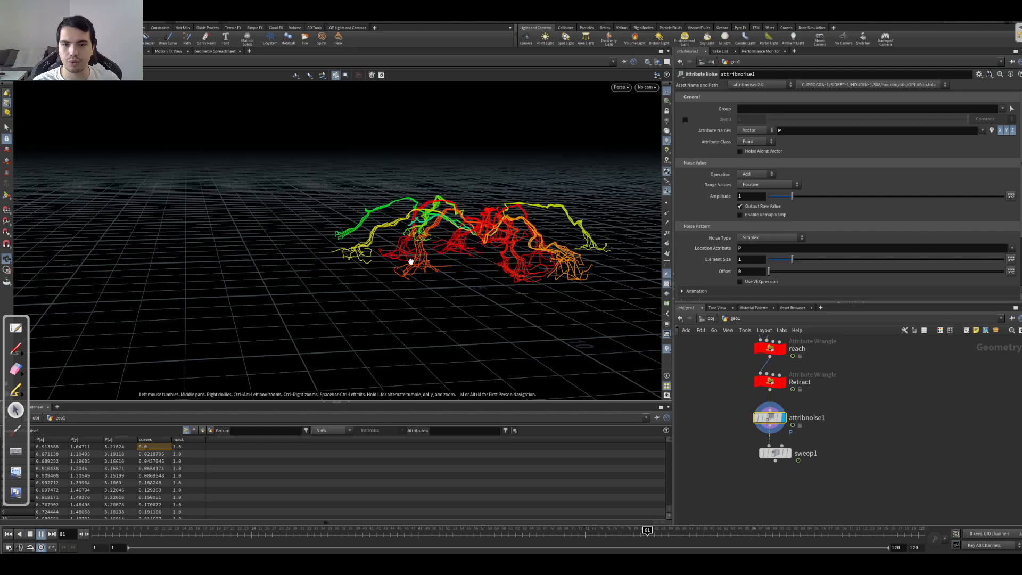
{"action": "key", "text": "Up"}
{"action": "key", "text": "ctrl+Up"}
{"action": "key", "text": "Up"}
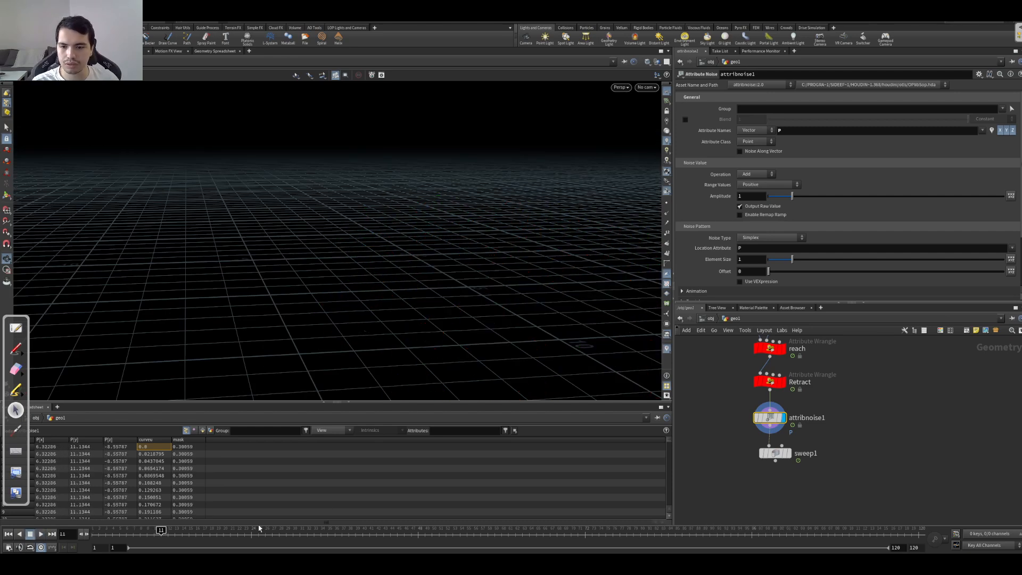
{"action": "left_click_drag", "start_coordinate": [258, 532], "coordinate": [626, 531]}
{"action": "left_click_drag", "start_coordinate": [373, 288], "coordinate": [404, 295]}
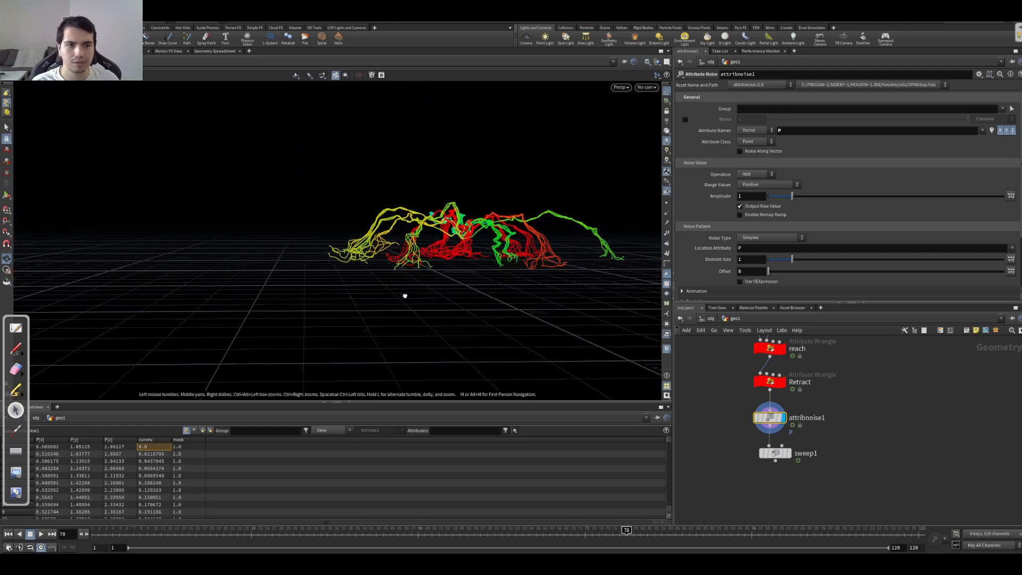
Step: Turn off the Y component of the position noise and play the animation
{"action": "left_click", "coordinate": [1007, 132]}
{"action": "left_click_drag", "start_coordinate": [566, 320], "coordinate": [427, 345]}
{"action": "key", "text": "Up"}
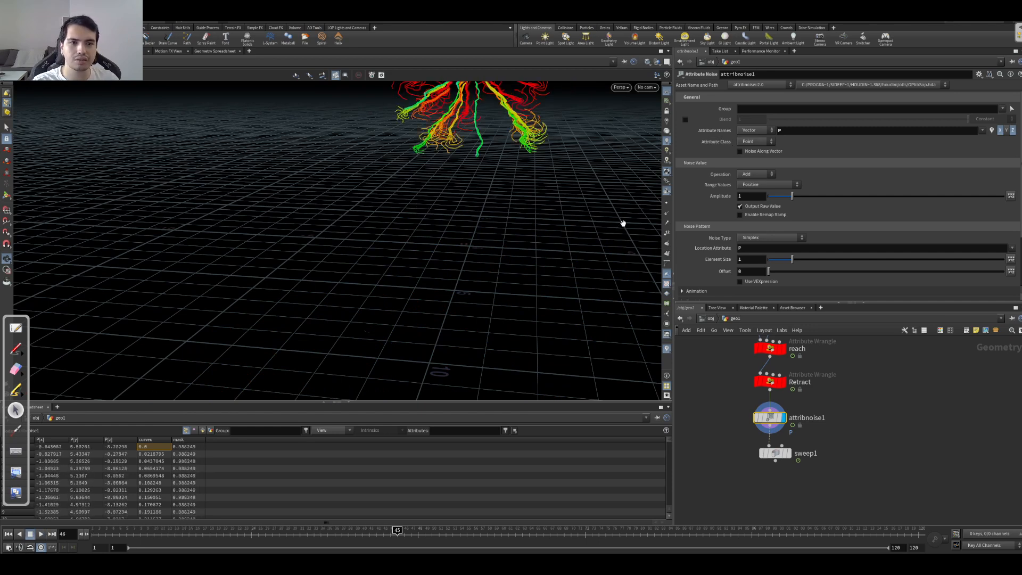
Step: Display the blast1 node's curves and check its node info for the available attributes
{"action": "left_click_drag", "start_coordinate": [397, 210], "coordinate": [482, 217]}
{"action": "left_click_drag", "start_coordinate": [352, 158], "coordinate": [486, 185]}
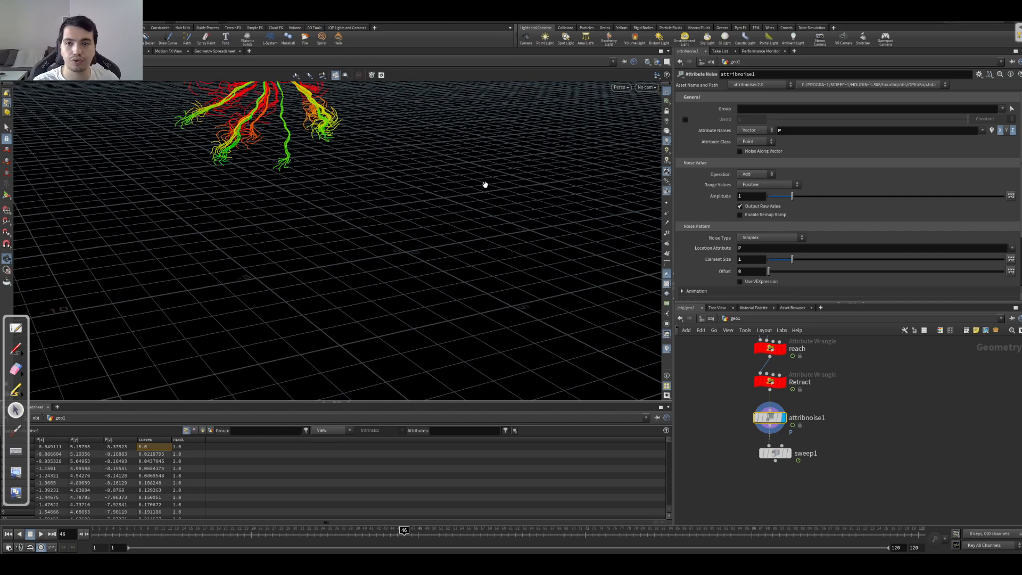
{"action": "scroll", "coordinate": [750, 404], "scroll_direction": "down", "scroll_amount": 5}
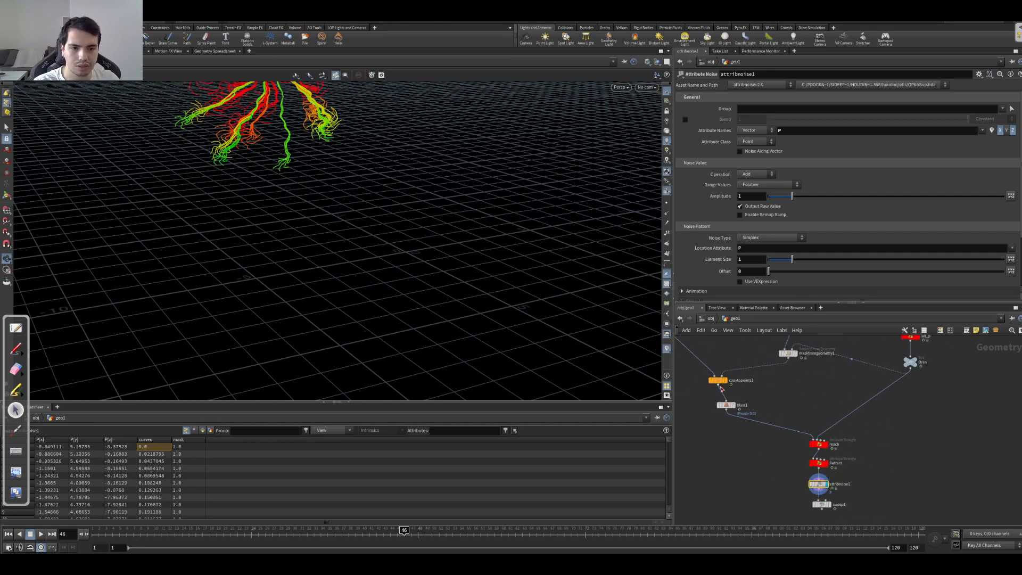
{"action": "left_click", "coordinate": [738, 402]}
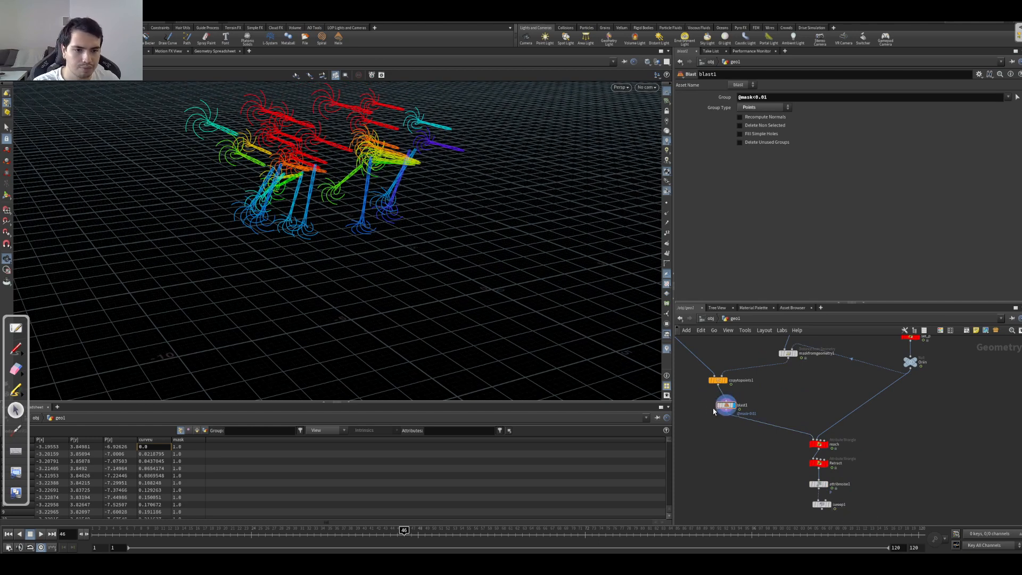
{"action": "middle_click", "coordinate": [731, 411]}
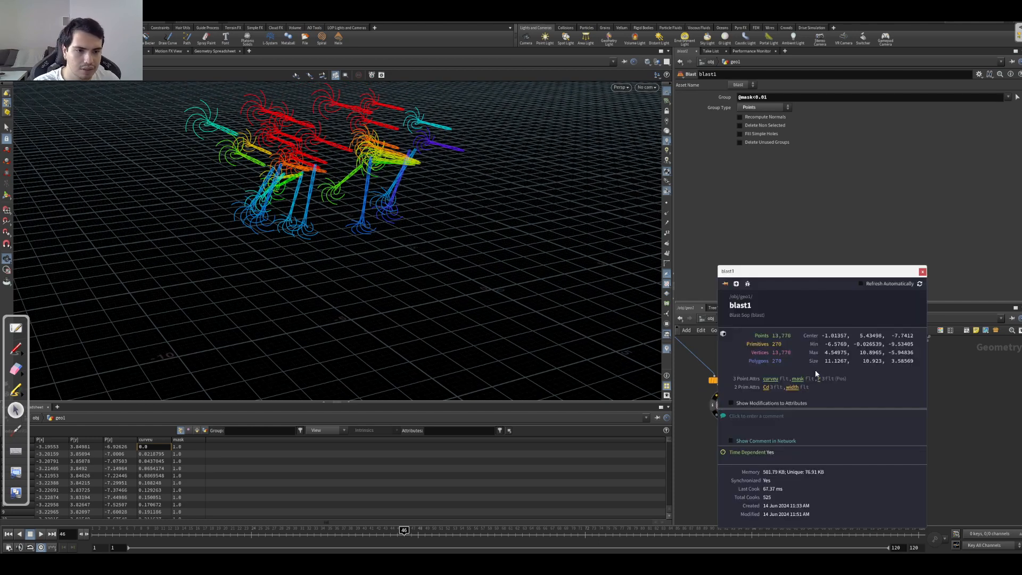
{"action": "left_click", "coordinate": [923, 273]}
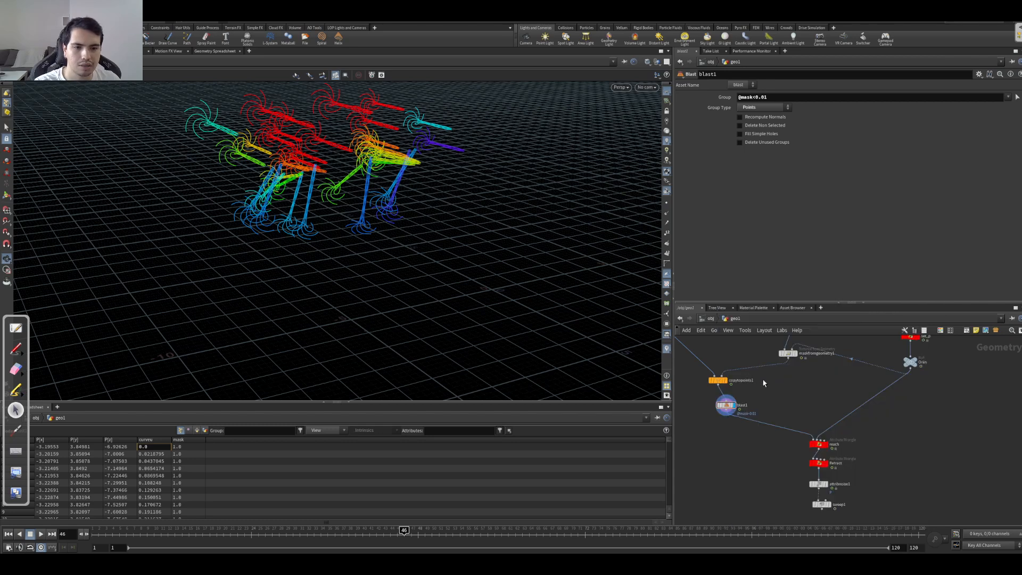
Step: Remove the ^up exclusion from copytopoints1's copied target attributes and check whether the blast1 node info lists up
{"action": "left_click_drag", "start_coordinate": [692, 385], "coordinate": [694, 386]}
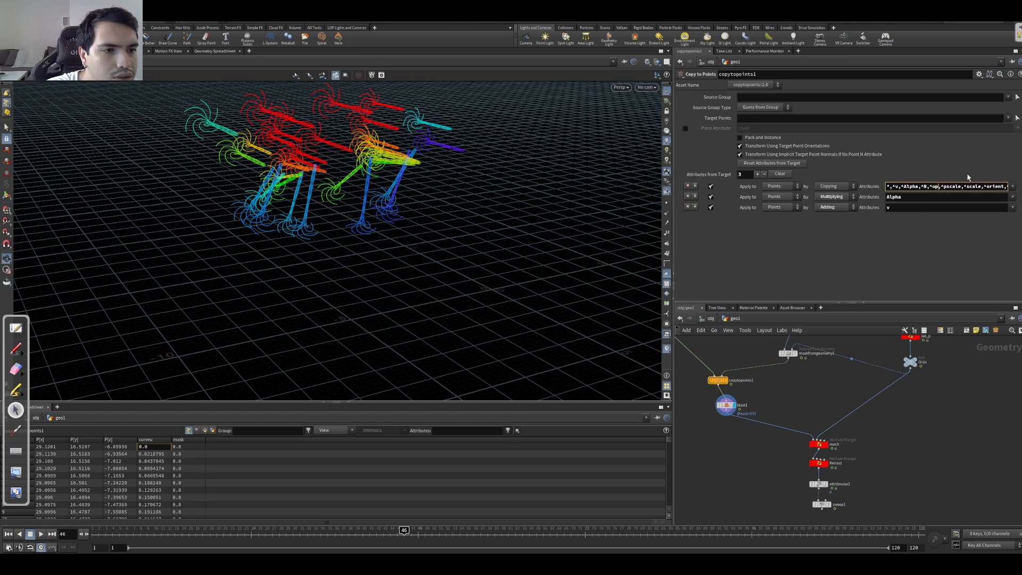
{"action": "left_click", "coordinate": [925, 206]}
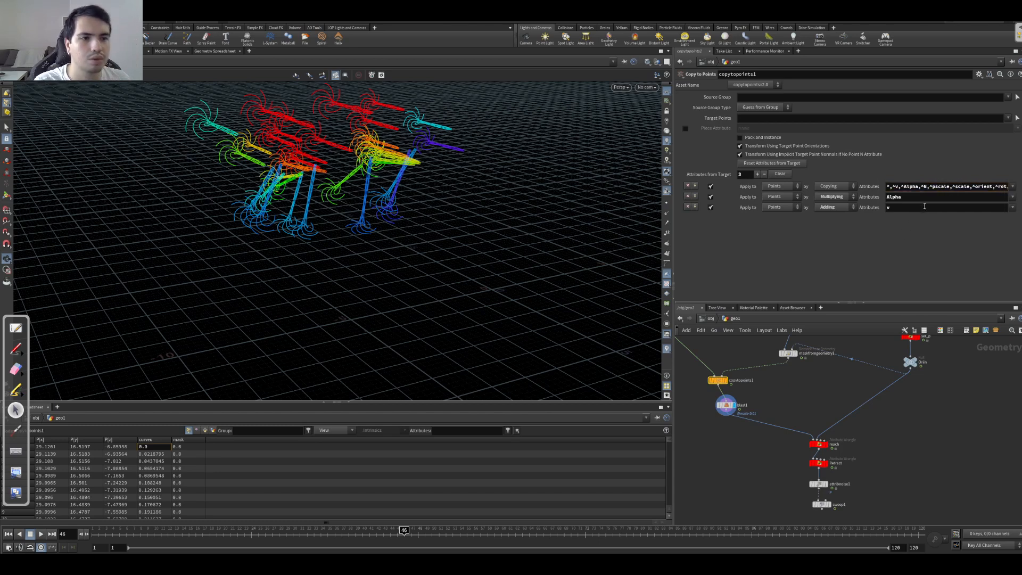
{"action": "middle_click", "coordinate": [715, 404]}
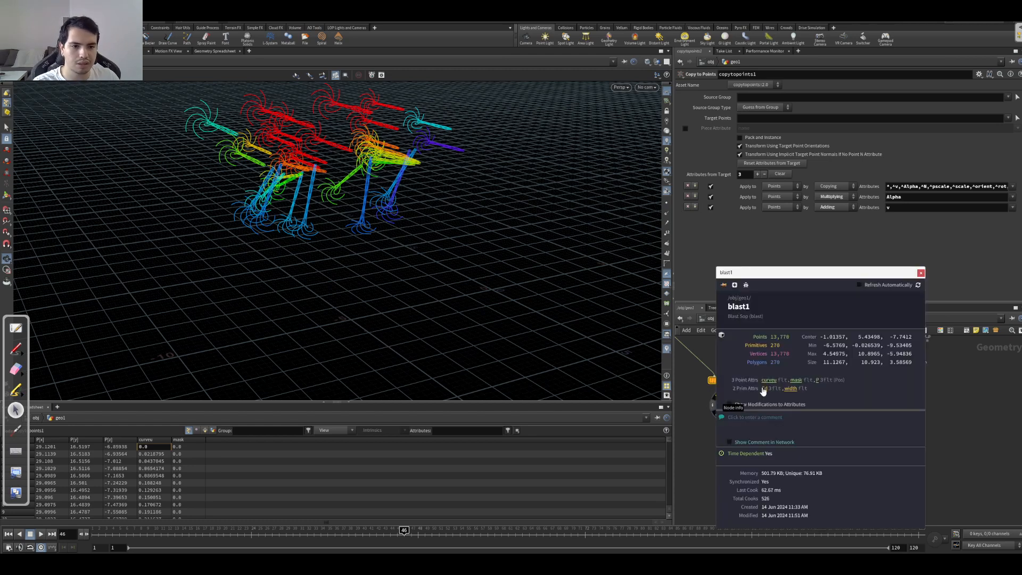
{"action": "left_click", "coordinate": [922, 272]}
{"action": "left_click", "coordinate": [936, 187]}
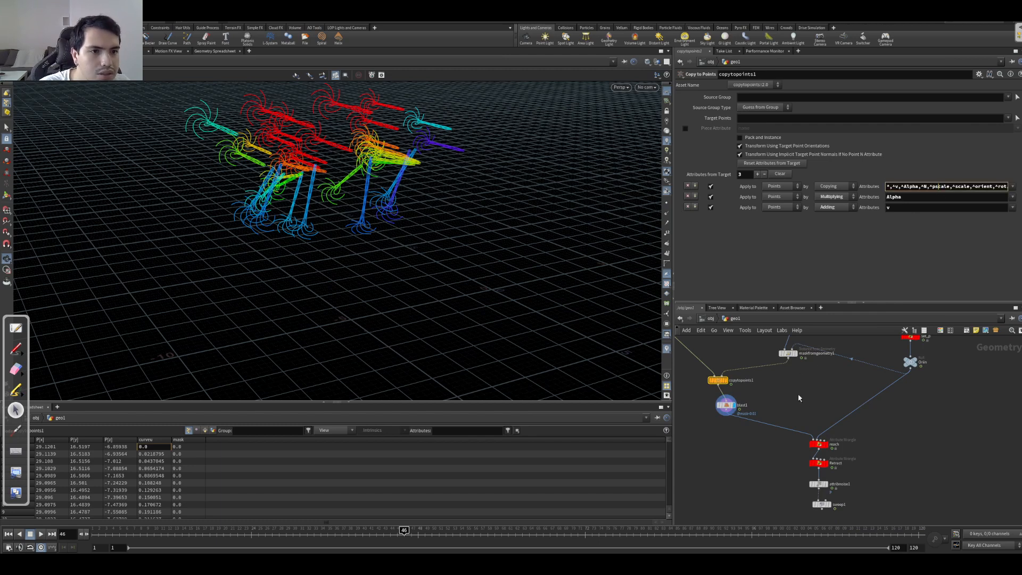
Step: Display maskfromgeometry1 and check its node info for the point attributes it carries
{"action": "left_click", "coordinate": [788, 353]}
{"action": "left_click", "coordinate": [796, 353]}
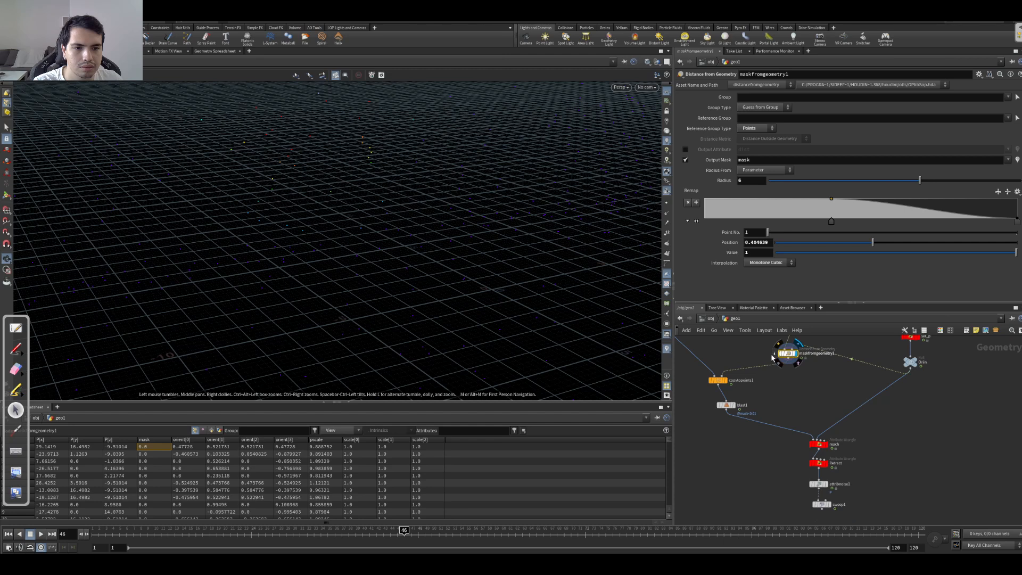
{"action": "middle_click", "coordinate": [788, 353]}
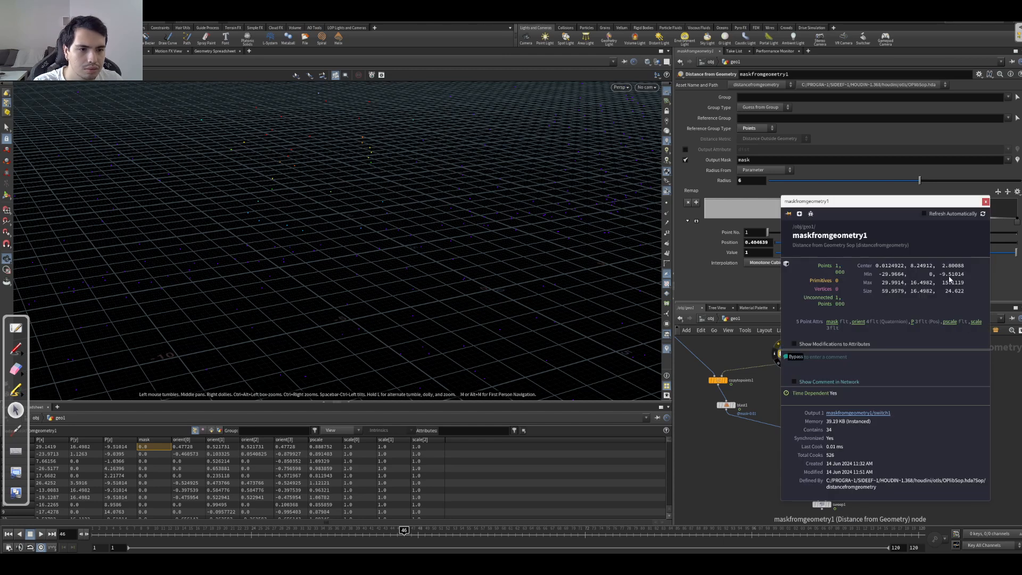
{"action": "left_click", "coordinate": [986, 202]}
Step: Add up to the point attributes to keep in the cleanup settings of instance_attributes1
{"action": "middle_click_drag", "start_coordinate": [791, 373], "coordinate": [786, 431]}
{"action": "left_click", "coordinate": [787, 380]}
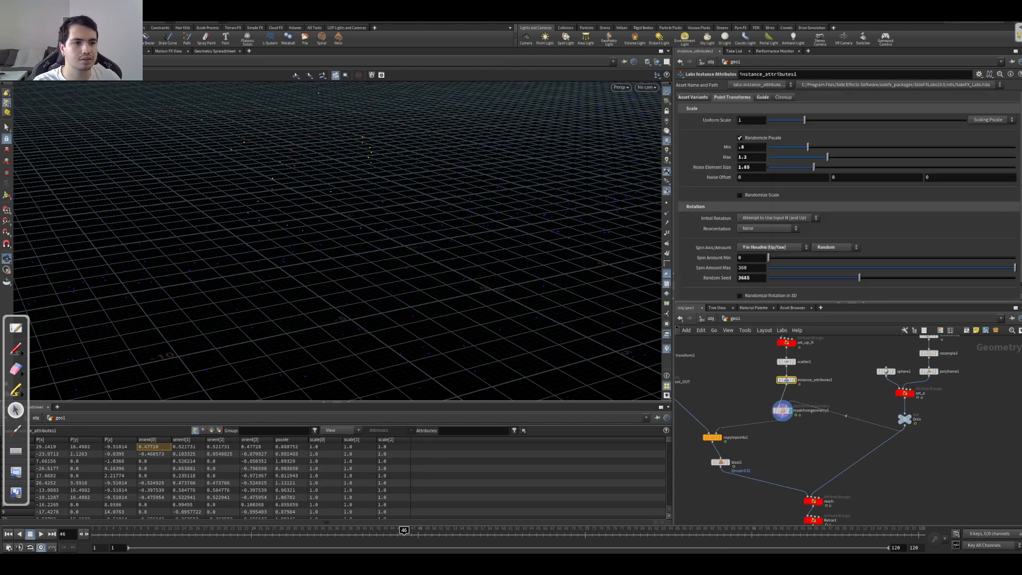
{"action": "scroll", "coordinate": [843, 240], "scroll_direction": "down", "scroll_amount": 1}
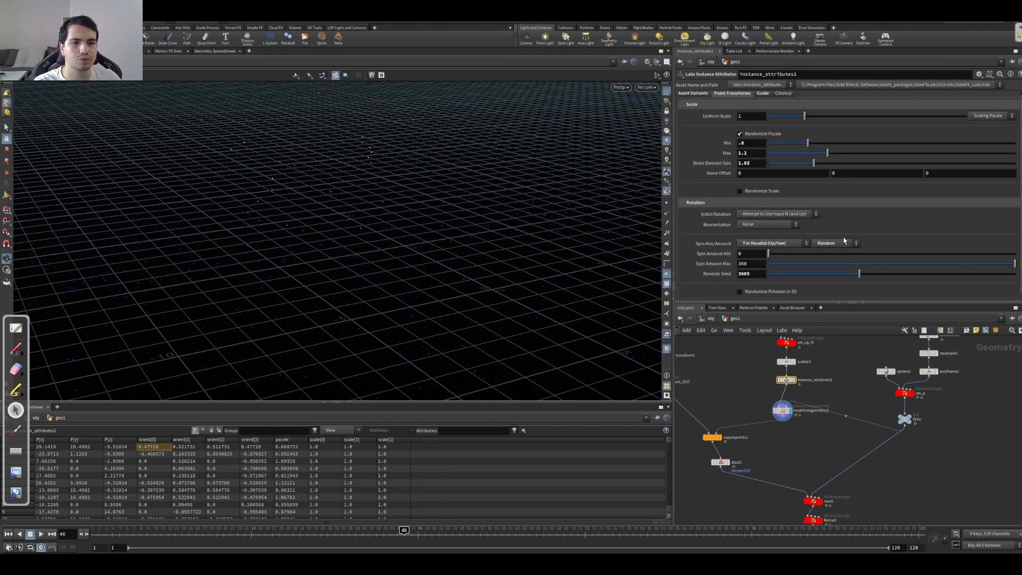
{"action": "left_click", "coordinate": [781, 95]}
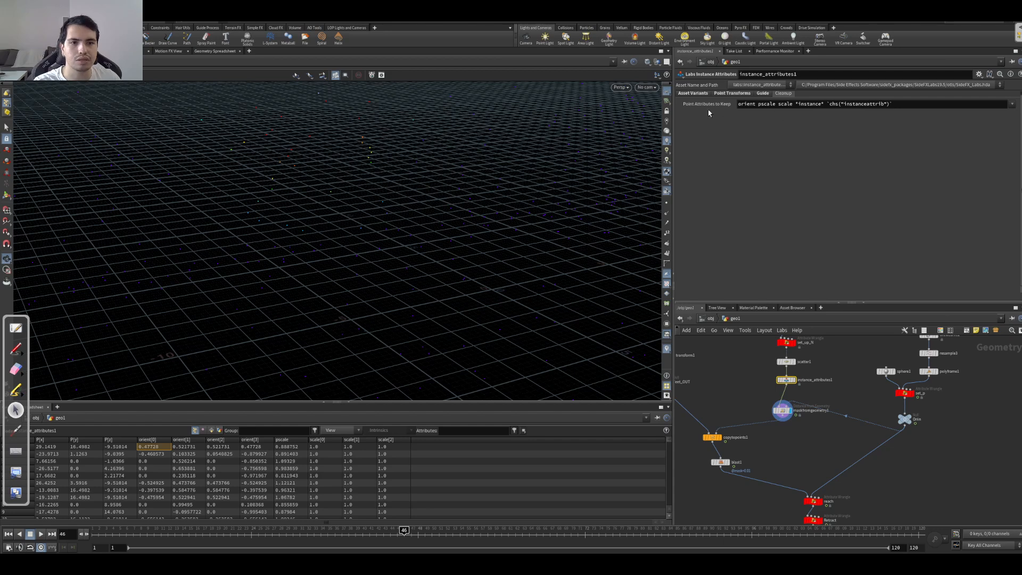
{"action": "left_click", "coordinate": [920, 105]}
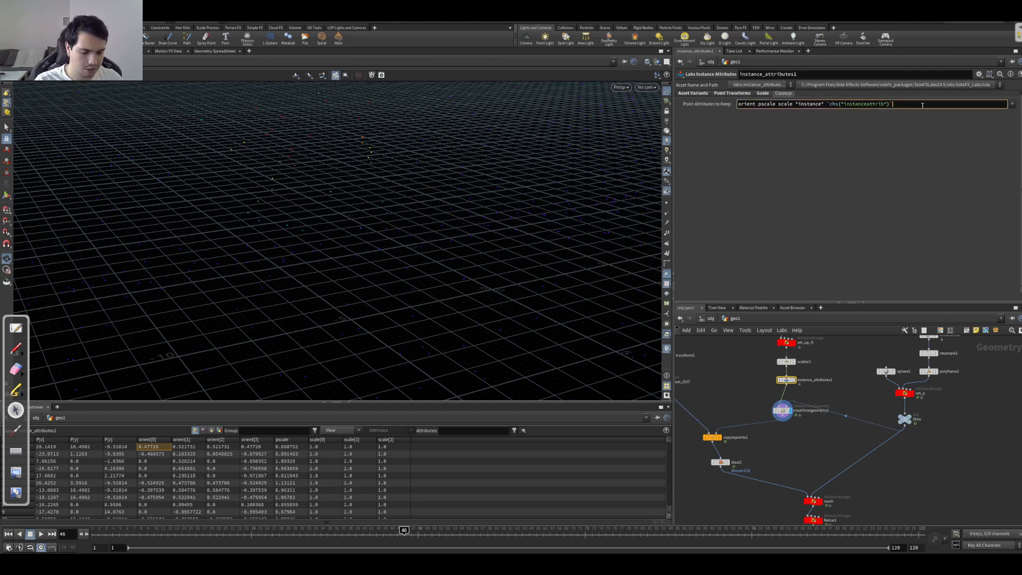
{"action": "key", "text": "Return"}
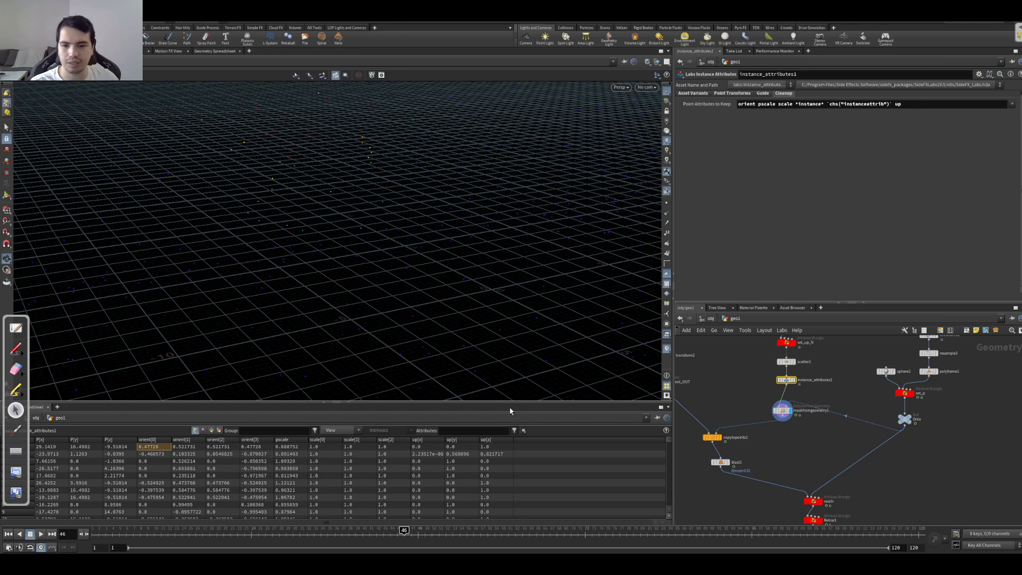
Step: Visualize the up attribute from copytopoints1's node info, display blast1, and examine the vectors from several views
{"action": "left_click", "coordinate": [699, 438]}
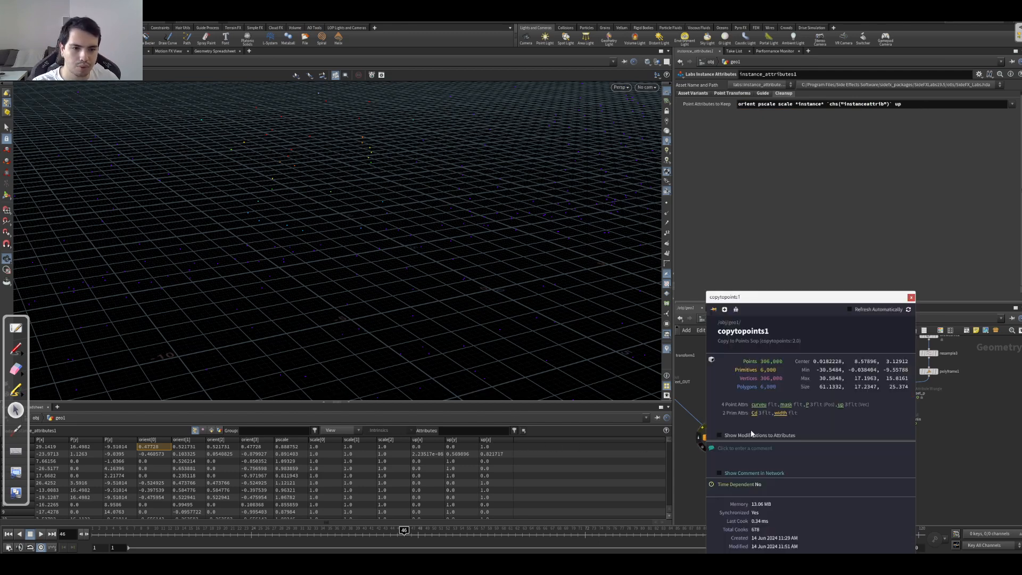
{"action": "left_click", "coordinate": [841, 406]}
{"action": "left_click", "coordinate": [687, 468]}
{"action": "left_click", "coordinate": [728, 463]}
{"action": "left_click_drag", "start_coordinate": [467, 234], "coordinate": [420, 228]}
{"action": "right_click_drag", "start_coordinate": [420, 228], "coordinate": [452, 247]}
{"action": "left_click_drag", "start_coordinate": [452, 246], "coordinate": [318, 193]}
{"action": "right_click_drag", "start_coordinate": [317, 193], "coordinate": [201, 214]}
{"action": "middle_click_drag", "start_coordinate": [200, 214], "coordinate": [393, 278]}
{"action": "left_click_drag", "start_coordinate": [392, 279], "coordinate": [358, 287]}
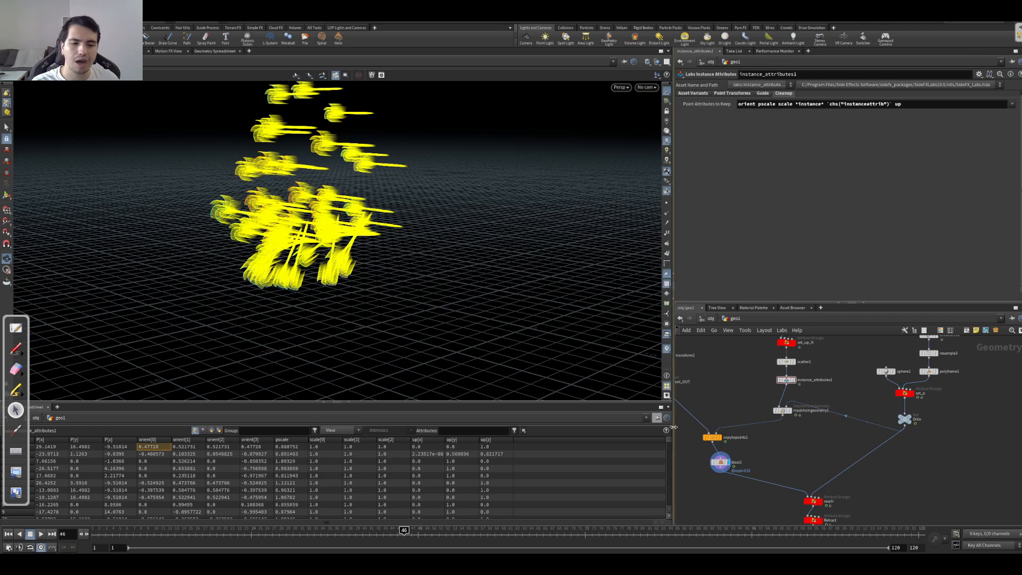
Step: Select the attribnoise1 node and display its result
{"action": "middle_click_drag", "start_coordinate": [769, 452], "coordinate": [758, 384]}
{"action": "mouse_move", "coordinate": [797, 453]}
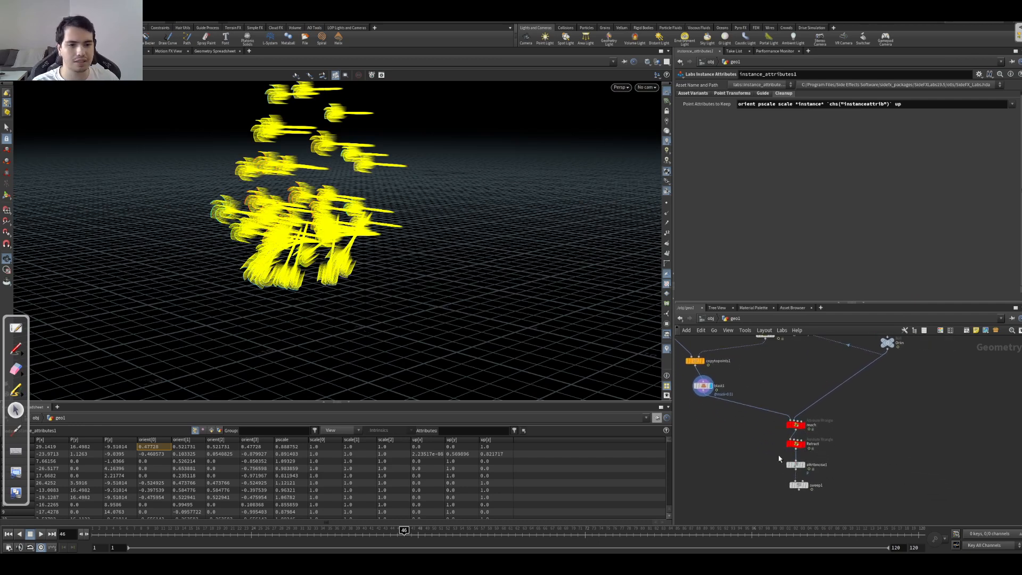
{"action": "middle_click_drag", "start_coordinate": [768, 454], "coordinate": [781, 455]}
{"action": "scroll", "coordinate": [787, 465], "scroll_direction": "up", "scroll_amount": 3}
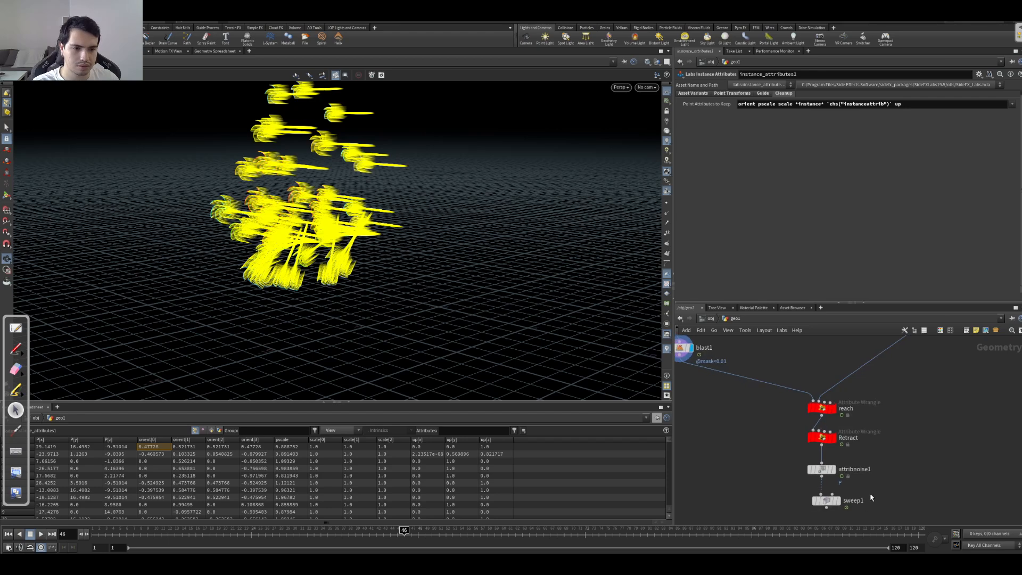
{"action": "left_click", "coordinate": [821, 469]}
{"action": "left_click", "coordinate": [832, 469]}
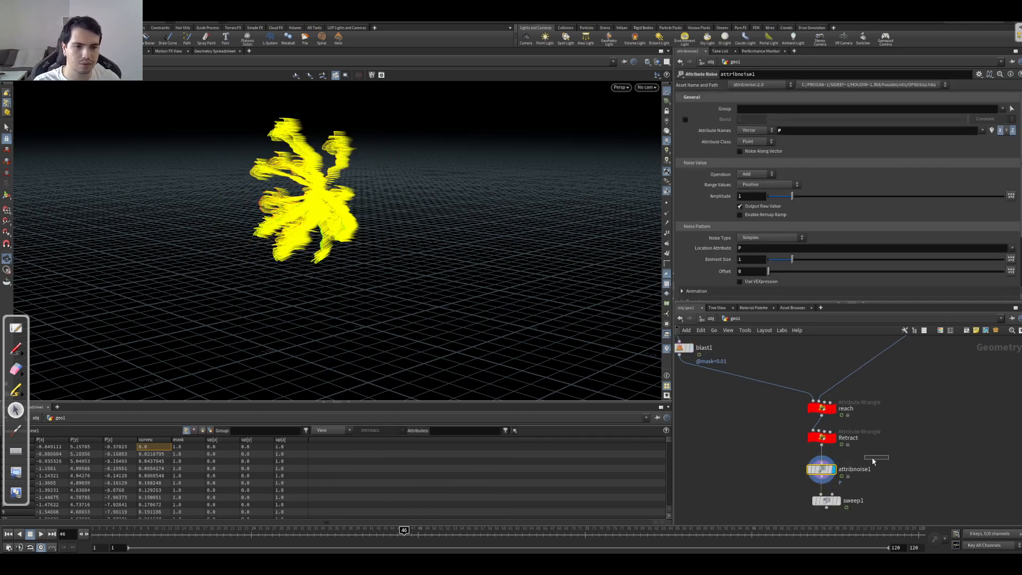
Step: Enable Noise Along Vector on attribnoise1 and set the vector attribute to up
{"action": "left_click_drag", "start_coordinate": [330, 195], "coordinate": [509, 208]}
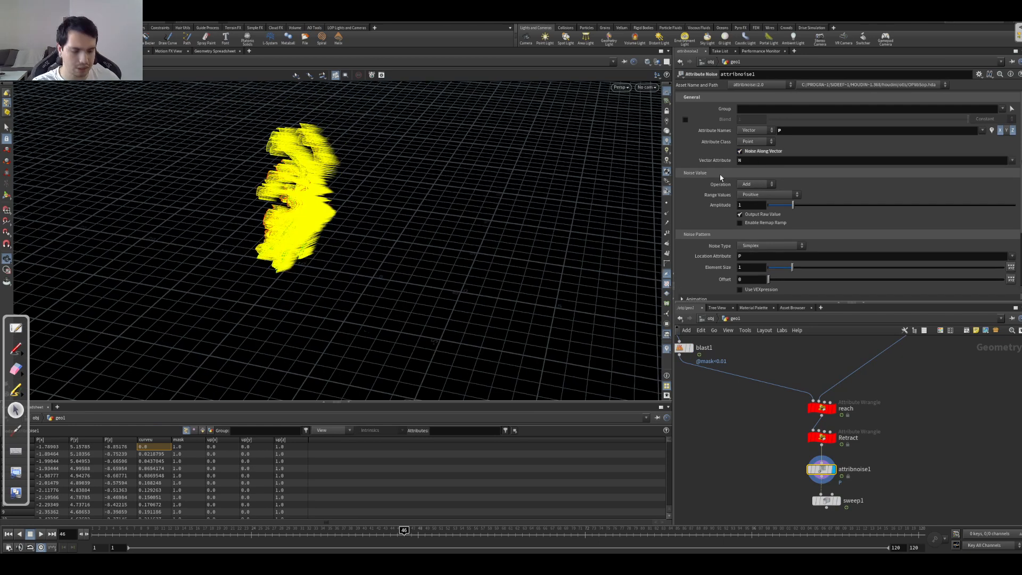
{"action": "left_click", "coordinate": [756, 162]}
{"action": "type", "text": "up"}
{"action": "key", "text": "Return"}
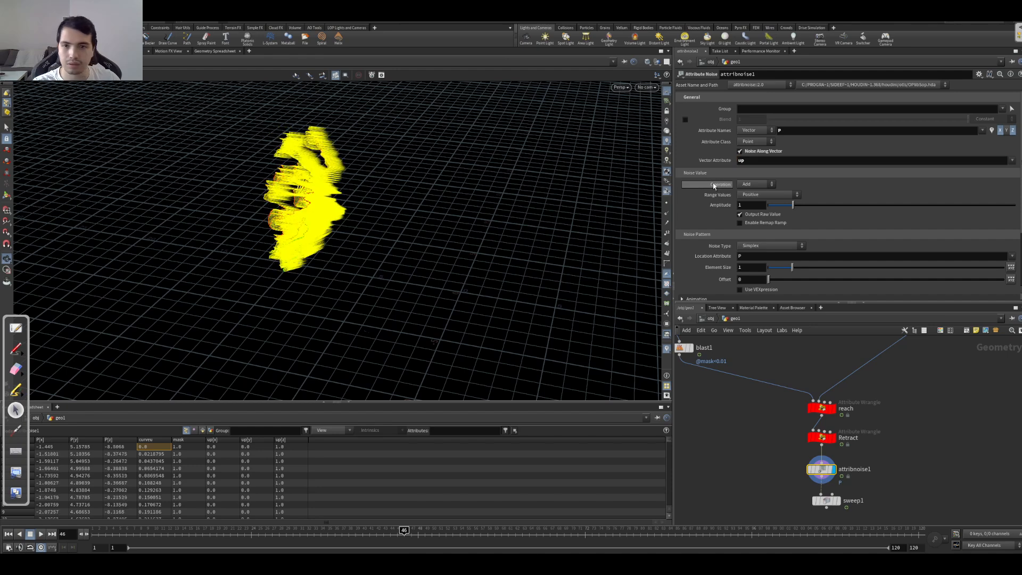
Step: Hide the up vector visualization in the viewport so only the noisy curves show
{"action": "left_click_drag", "start_coordinate": [415, 189], "coordinate": [349, 163]}
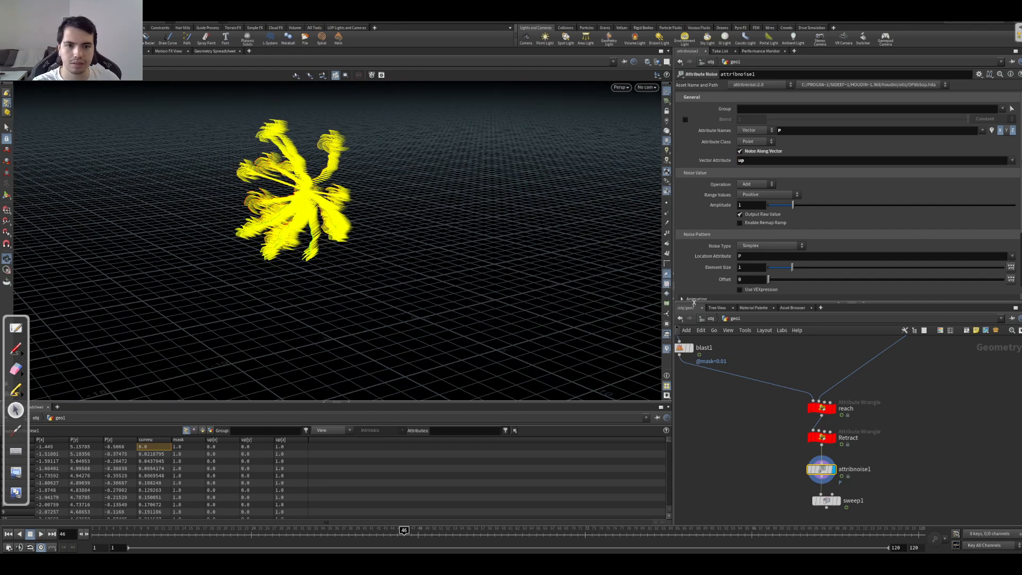
{"action": "left_click", "coordinate": [667, 348]}
{"action": "left_click_drag", "start_coordinate": [388, 208], "coordinate": [321, 187]}
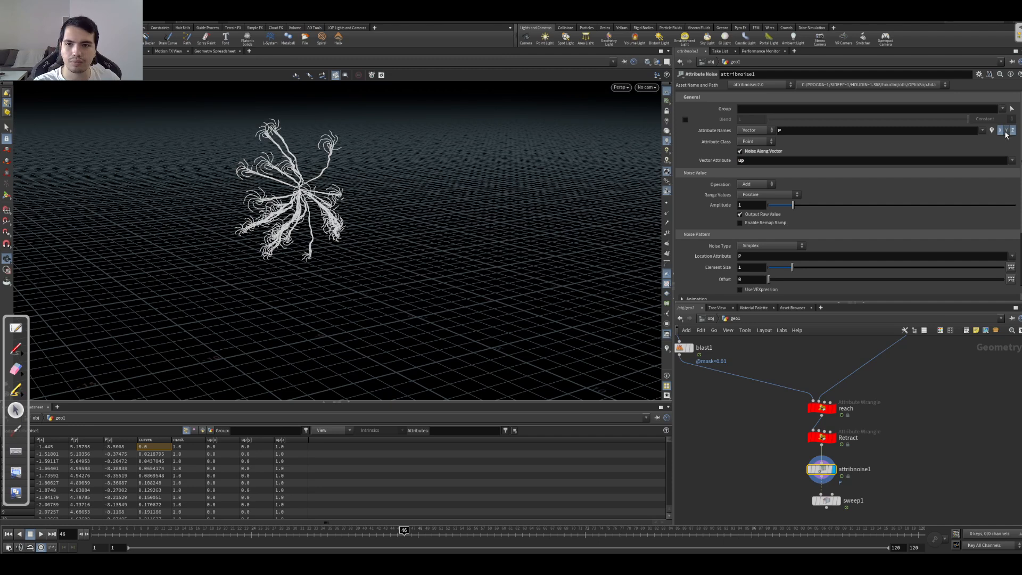
Step: Toggle Noise Along Vector and the Y component to compare the curves from different views
{"action": "left_click", "coordinate": [744, 152]}
{"action": "left_click_drag", "start_coordinate": [290, 194], "coordinate": [329, 168]}
{"action": "right_click_drag", "start_coordinate": [329, 168], "coordinate": [538, 178]}
{"action": "left_click_drag", "start_coordinate": [538, 178], "coordinate": [359, 205]}
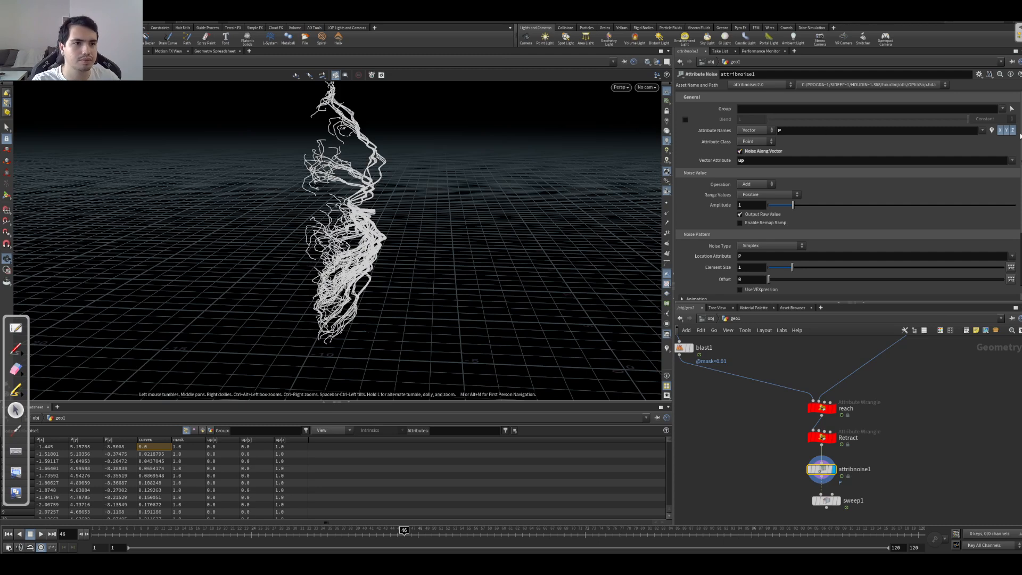
{"action": "left_click", "coordinate": [1002, 135]}
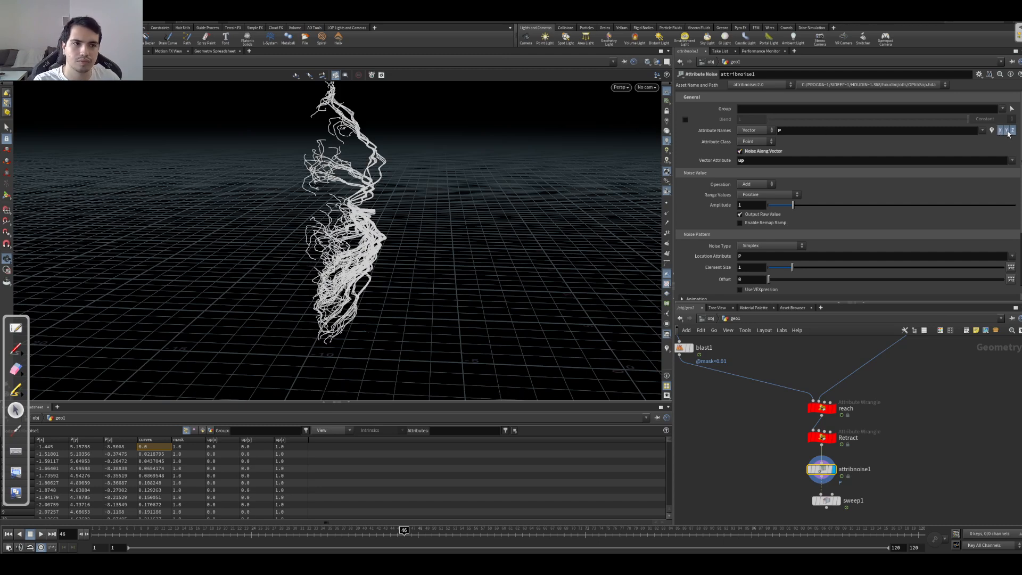
{"action": "left_click_drag", "start_coordinate": [533, 202], "coordinate": [514, 251]}
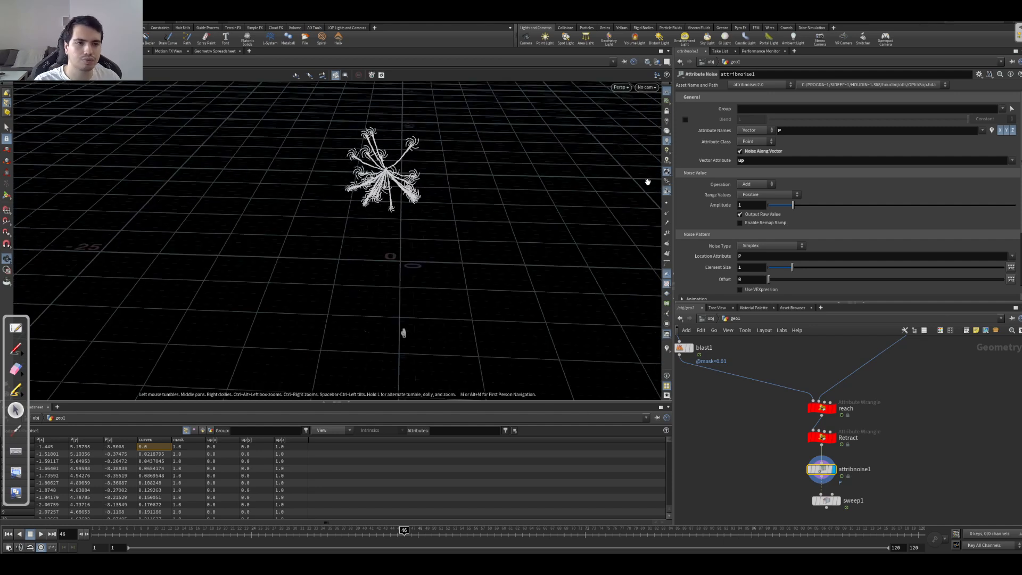
Step: Play the animation and examine how noise along the up vector distorts the moving curves
{"action": "left_click_drag", "start_coordinate": [369, 273], "coordinate": [448, 229]}
{"action": "key", "text": "Up"}
{"action": "right_click_drag", "start_coordinate": [447, 229], "coordinate": [470, 221]}
{"action": "left_click_drag", "start_coordinate": [470, 221], "coordinate": [467, 246]}
{"action": "key", "text": "Up"}
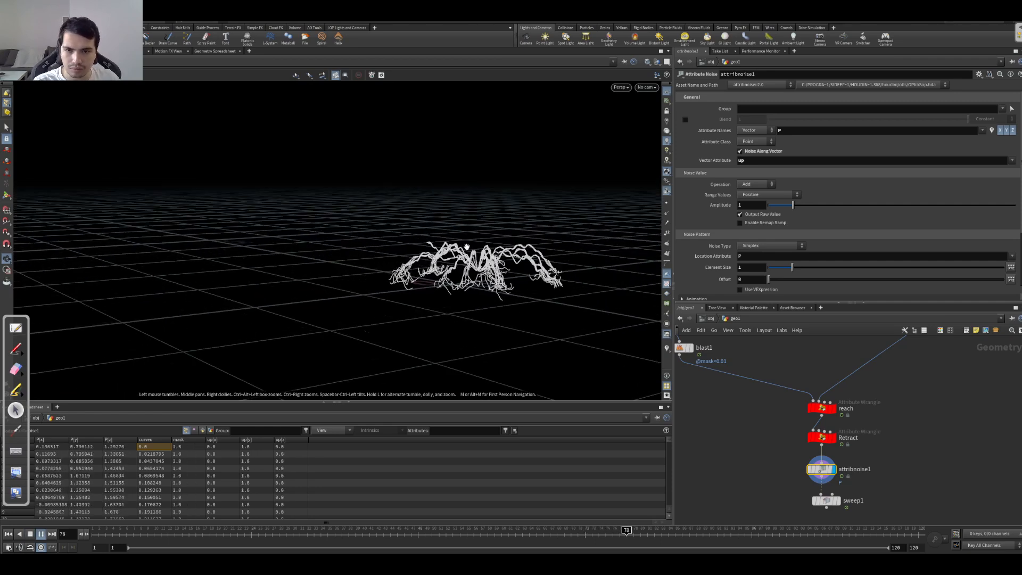
{"action": "key", "text": "Up"}
Step: Turn off the Y component and Noise Along Vector, and play the animation to check the curves
{"action": "left_click", "coordinate": [1006, 131]}
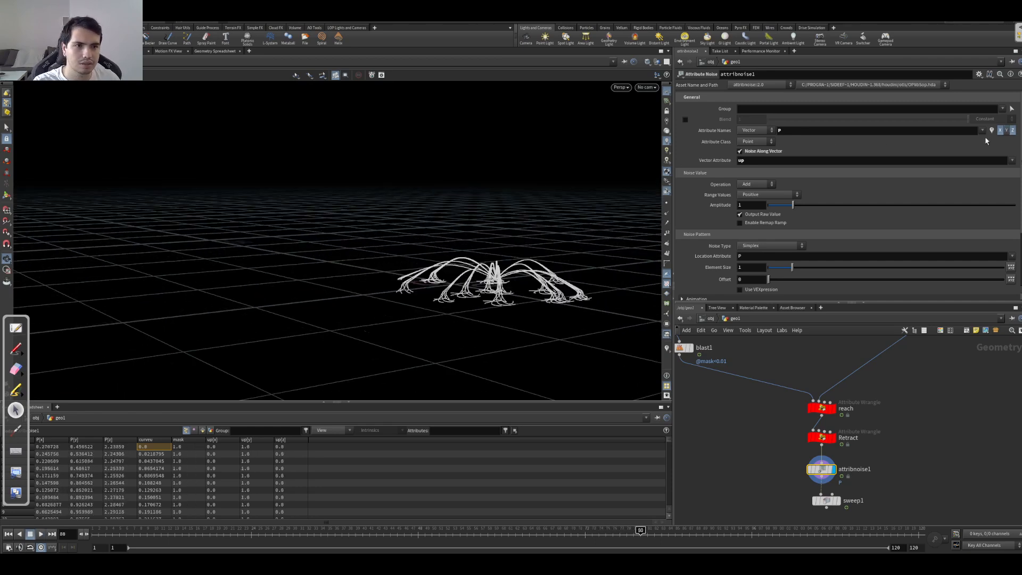
{"action": "left_click", "coordinate": [770, 155]}
{"action": "left_click_drag", "start_coordinate": [532, 237], "coordinate": [451, 276]}
{"action": "key", "text": "Down"}
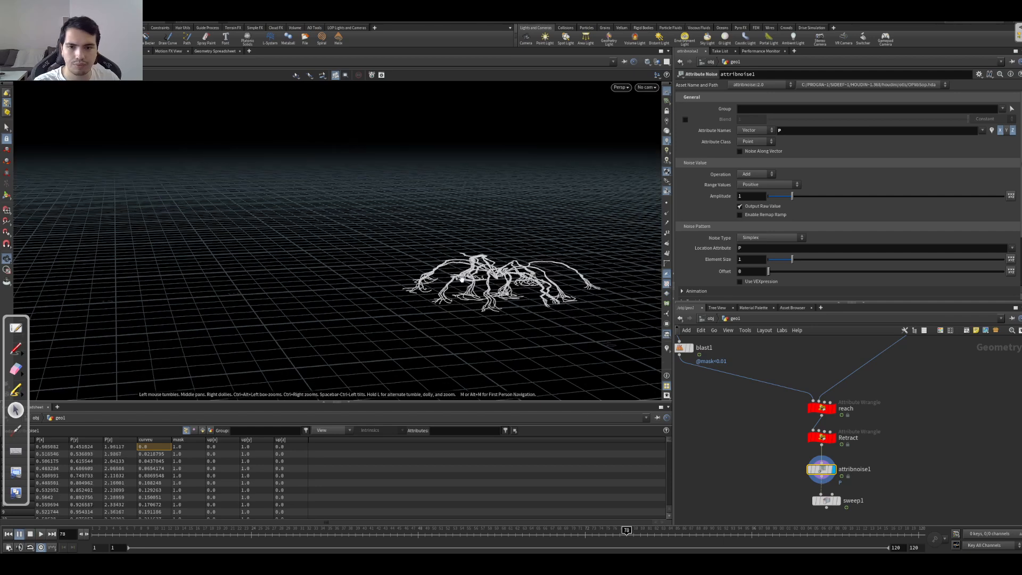
{"action": "key", "text": "Up"}
{"action": "key", "text": "Up"}
Step: Recheck the Y component toggle, leave it off, and set the noise amplitude to 0.7 and element size to 0.27
{"action": "left_click", "coordinate": [1006, 131]}
{"action": "left_click", "coordinate": [1007, 131]}
{"action": "mouse_move", "coordinate": [347, 217]}
{"action": "left_mouse_down"}
{"action": "mouse_move", "coordinate": [318, 198]}
{"action": "mouse_move", "coordinate": [351, 228]}
{"action": "left_mouse_up"}
{"action": "mouse_move", "coordinate": [792, 199]}
{"action": "left_mouse_down"}
{"action": "mouse_move", "coordinate": [765, 205]}
{"action": "mouse_move", "coordinate": [786, 205]}
{"action": "left_mouse_up"}
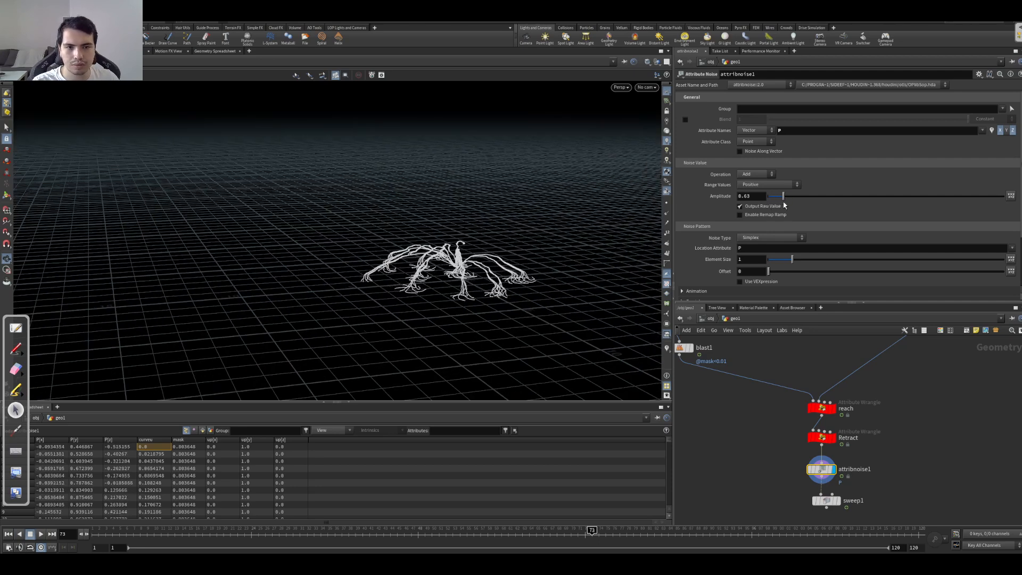
{"action": "left_click_drag", "start_coordinate": [779, 267], "coordinate": [776, 267]}
Step: View the noisy curves through cam1 and up close, and compare them with the Retract node's result
{"action": "left_click", "coordinate": [647, 87]}
{"action": "left_click", "coordinate": [656, 98]}
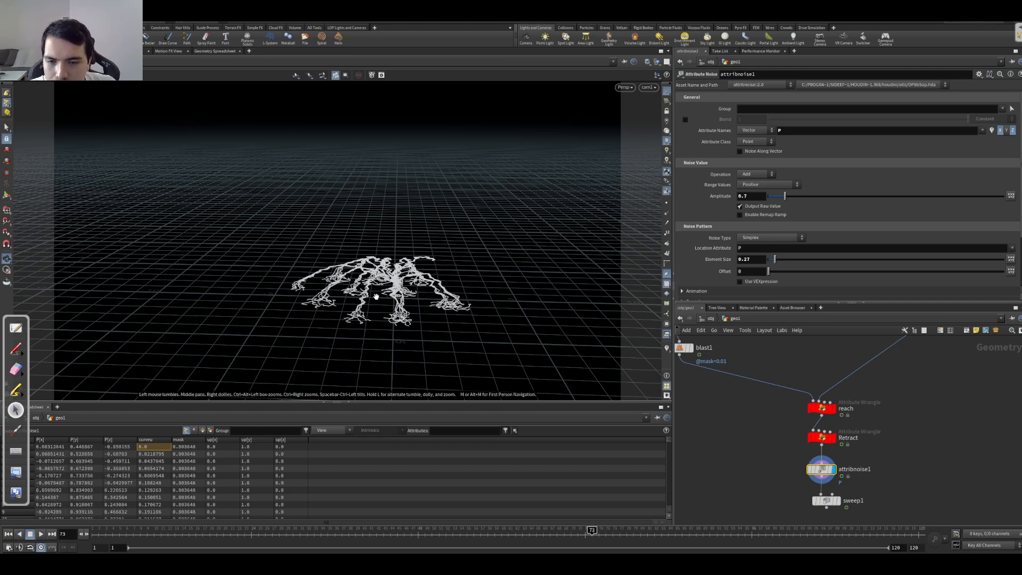
{"action": "left_click_drag", "start_coordinate": [375, 294], "coordinate": [390, 300]}
{"action": "right_click_drag", "start_coordinate": [390, 300], "coordinate": [387, 329]}
{"action": "left_click_drag", "start_coordinate": [387, 329], "coordinate": [403, 327]}
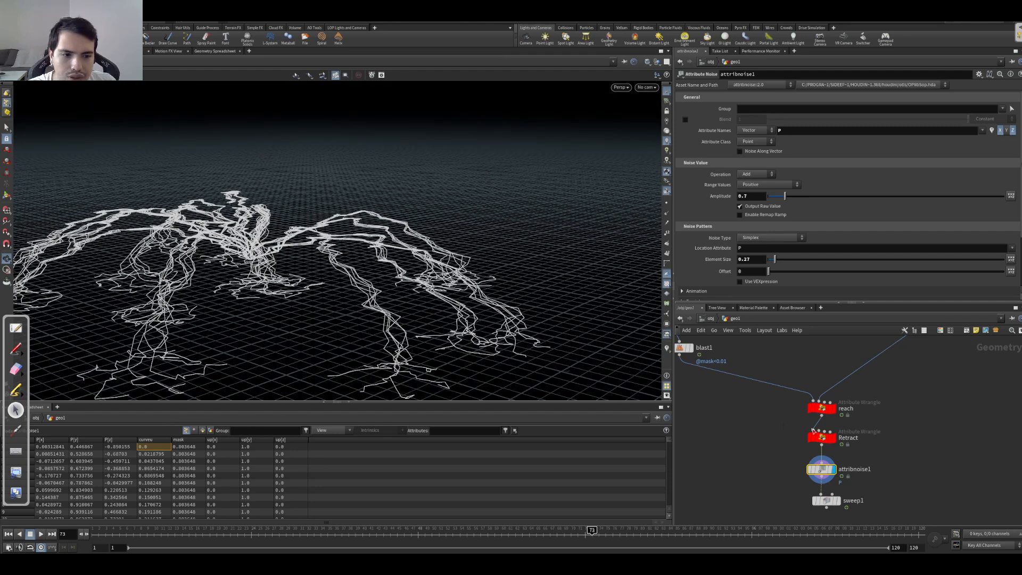
{"action": "left_click", "coordinate": [834, 436]}
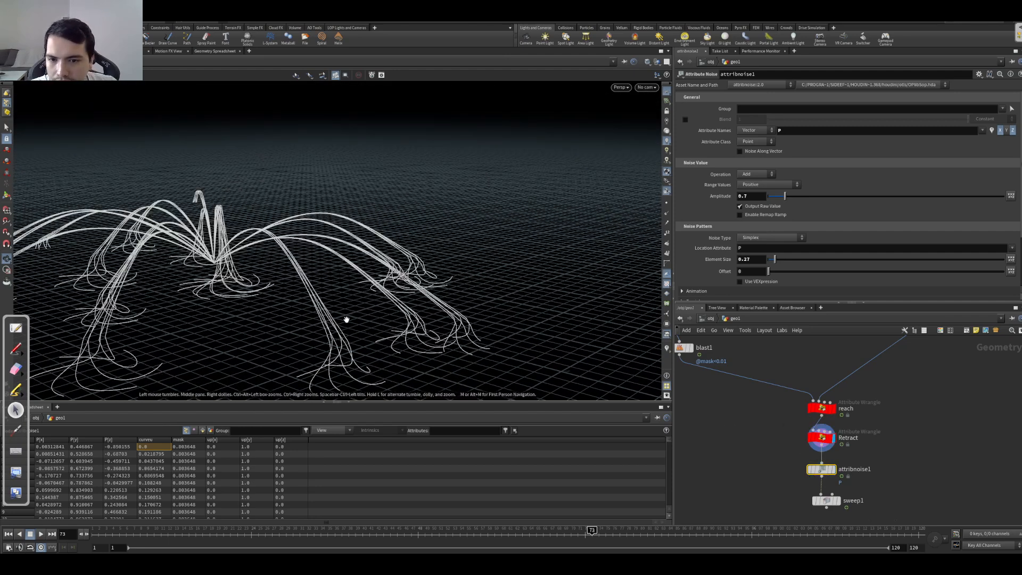
Step: Display the attribnoise1 result and examine the noisy curves from several angles
{"action": "left_click", "coordinate": [832, 469]}
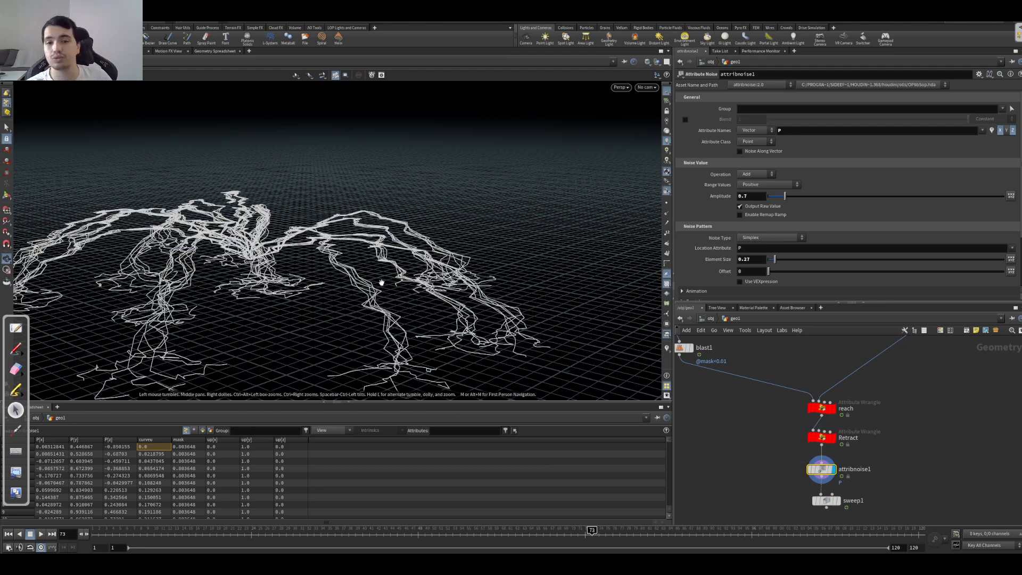
{"action": "left_click_drag", "start_coordinate": [396, 283], "coordinate": [400, 297]}
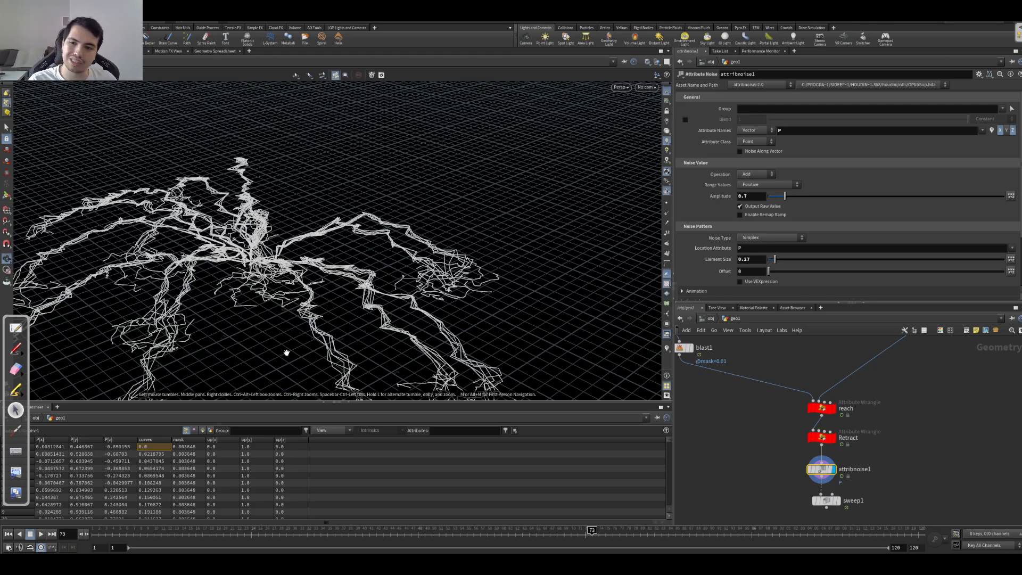
{"action": "left_click_drag", "start_coordinate": [325, 307], "coordinate": [343, 270]}
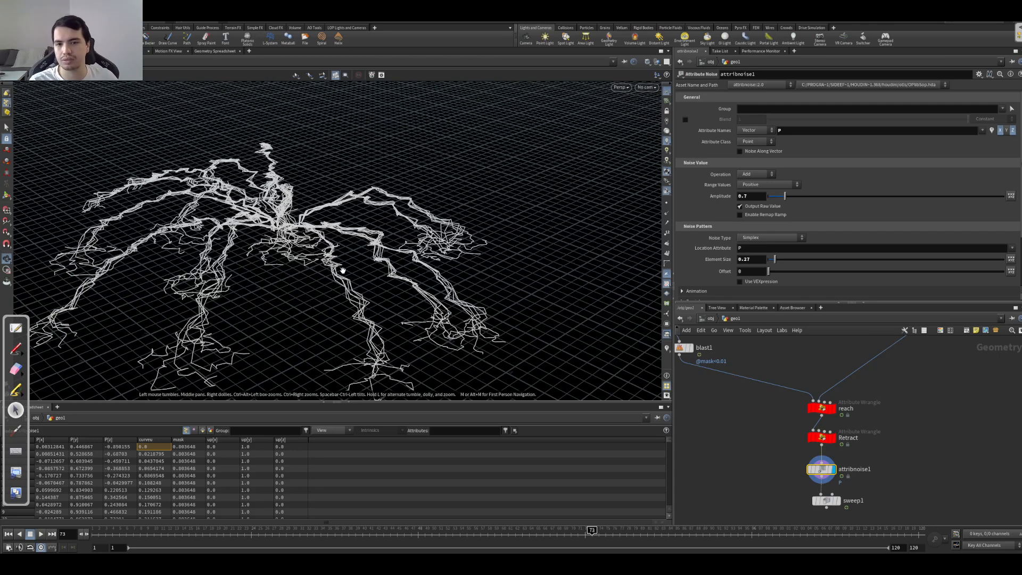
Step: Display the copytopoints1 result and examine the full set of copied curves feeding into blast1
{"action": "scroll", "coordinate": [773, 429], "scroll_direction": "down", "scroll_amount": 5}
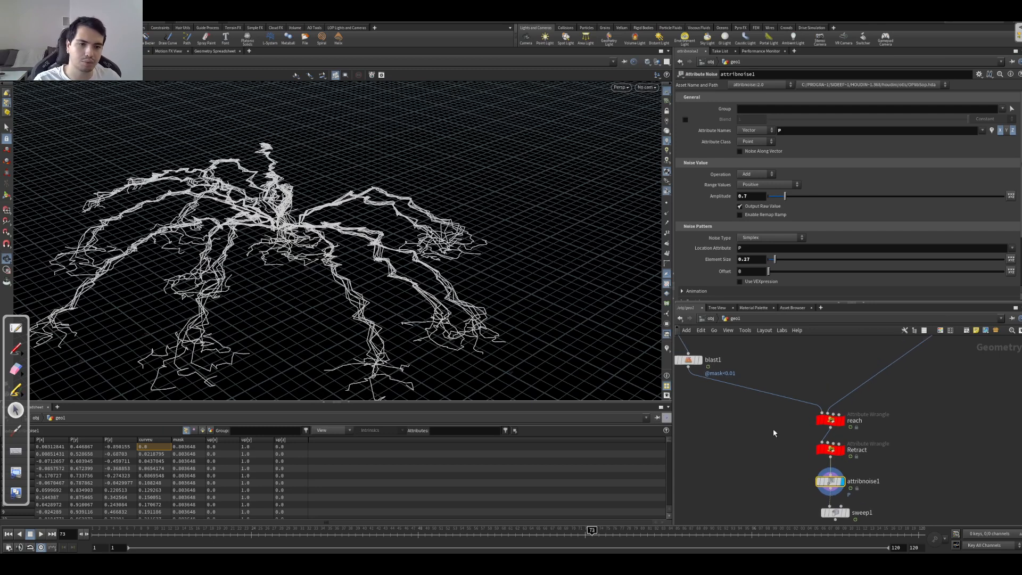
{"action": "middle_click_drag", "start_coordinate": [752, 427], "coordinate": [775, 447]}
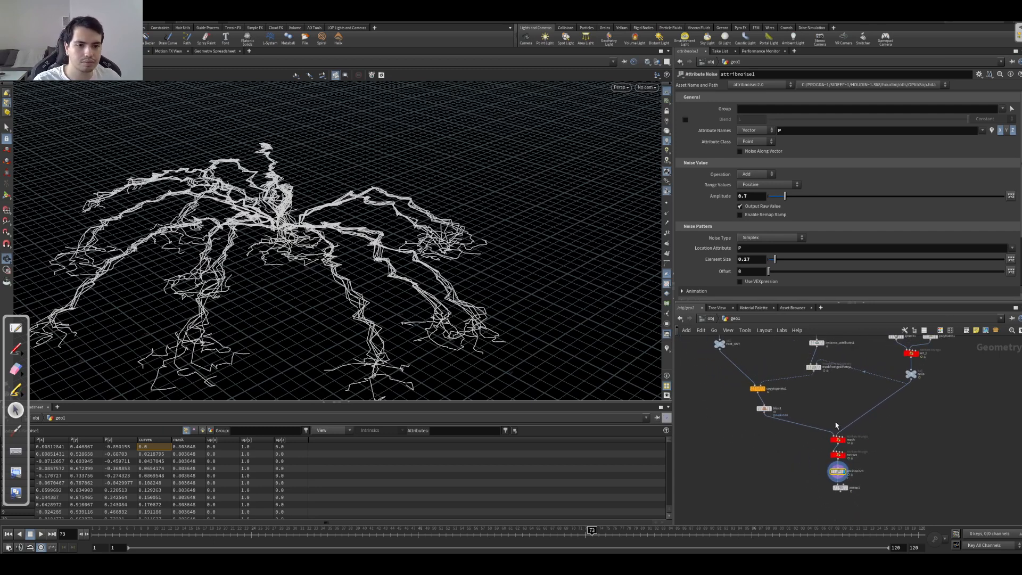
{"action": "middle_click_drag", "start_coordinate": [779, 353], "coordinate": [783, 381]}
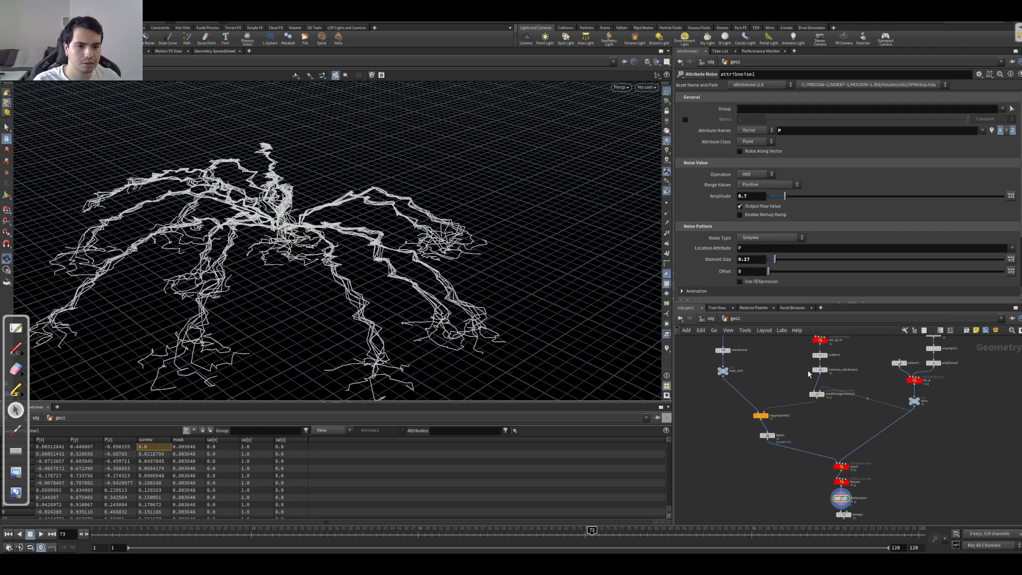
{"action": "right_click", "coordinate": [812, 373]}
{"action": "left_click", "coordinate": [791, 378]}
{"action": "right_click_drag", "start_coordinate": [791, 378], "coordinate": [791, 384]}
{"action": "scroll", "coordinate": [792, 384], "scroll_direction": "up", "scroll_amount": 3}
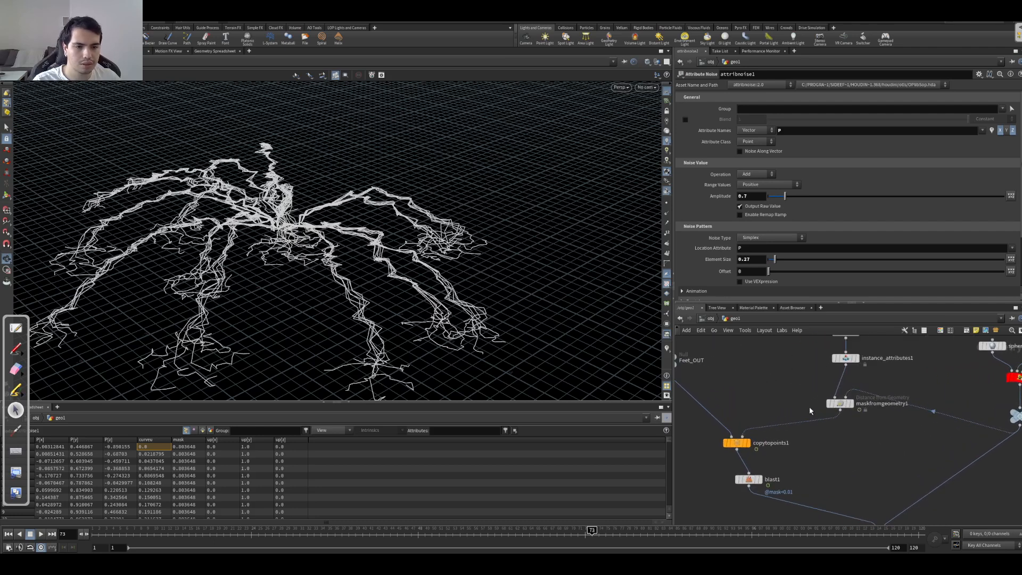
{"action": "left_click", "coordinate": [752, 429]}
{"action": "left_click_drag", "start_coordinate": [352, 290], "coordinate": [508, 230]}
{"action": "right_click_drag", "start_coordinate": [507, 230], "coordinate": [224, 230]}
{"action": "left_click_drag", "start_coordinate": [481, 216], "coordinate": [421, 239]}
{"action": "right_click_drag", "start_coordinate": [421, 240], "coordinate": [213, 187]}
{"action": "left_click_drag", "start_coordinate": [822, 468], "coordinate": [736, 501]}
{"action": "middle_click_drag", "start_coordinate": [725, 482], "coordinate": [744, 442]}
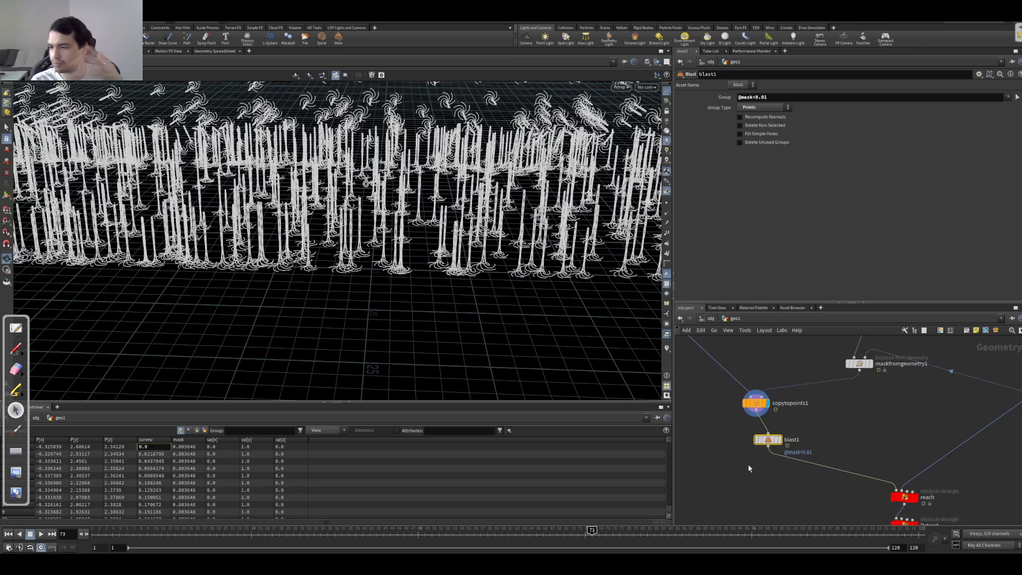
Step: Insert an Enumerate node between copytopoints1 and blast1
{"action": "left_click_drag", "start_coordinate": [768, 440], "coordinate": [756, 459]}
{"action": "key", "text": "Tab"}
{"action": "type", "text": "resa"}
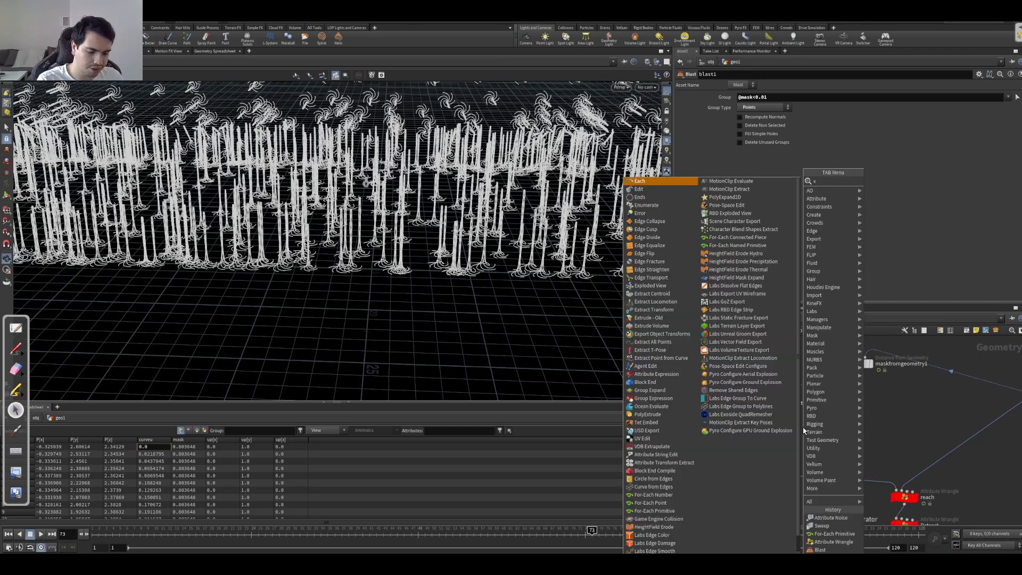
{"action": "key", "text": "Return"}
{"action": "left_click", "coordinate": [793, 435]}
{"action": "left_click_drag", "start_coordinate": [791, 435], "coordinate": [754, 436]}
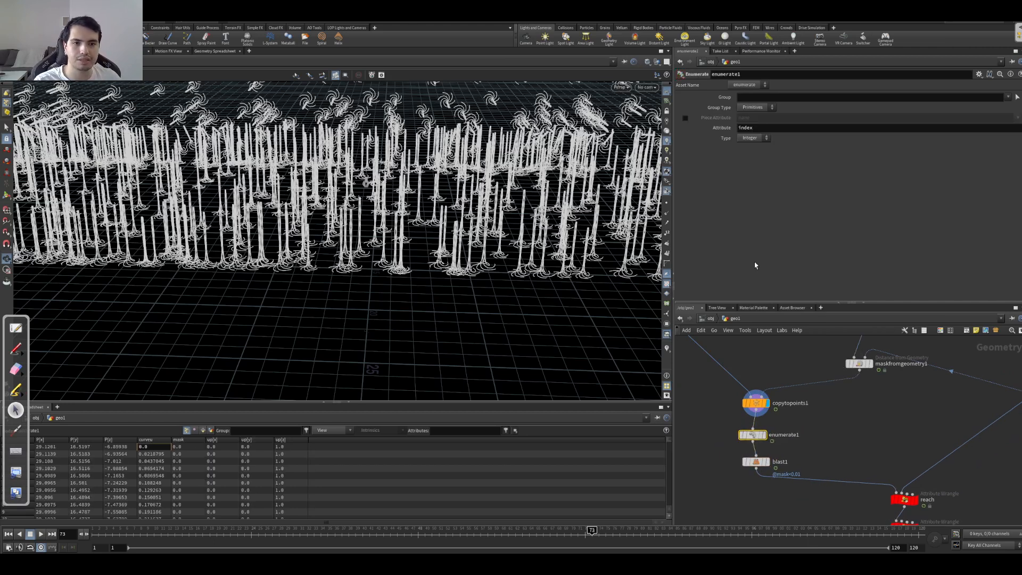
Step: Name the Enumerate node's attribute primid and sort the primitive attribute table by it
{"action": "left_click", "coordinate": [751, 128]}
{"action": "type", "text": "primid"}
{"action": "key", "text": "Return"}
{"action": "left_click", "coordinate": [202, 430]}
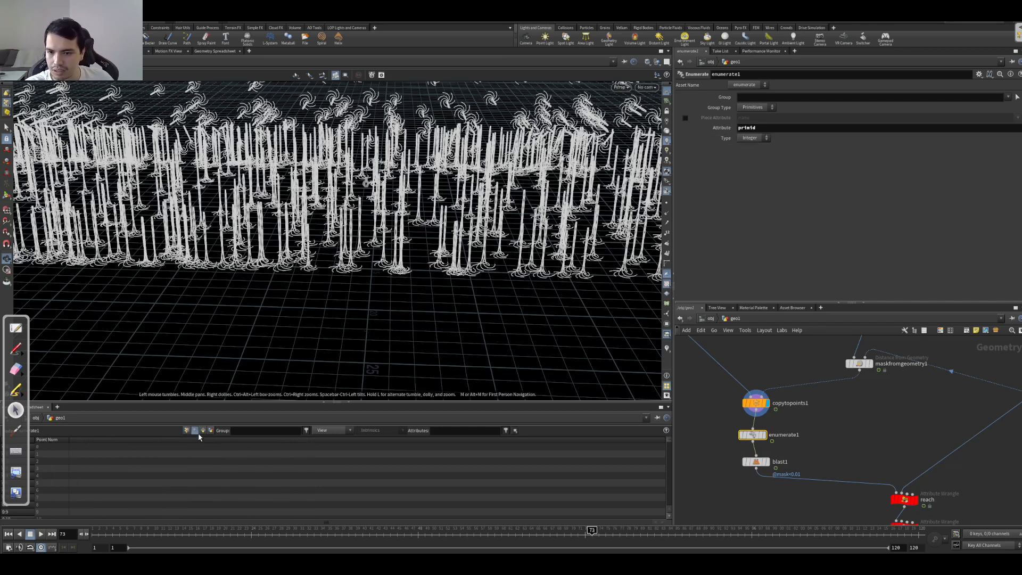
{"action": "left_click", "coordinate": [148, 440]}
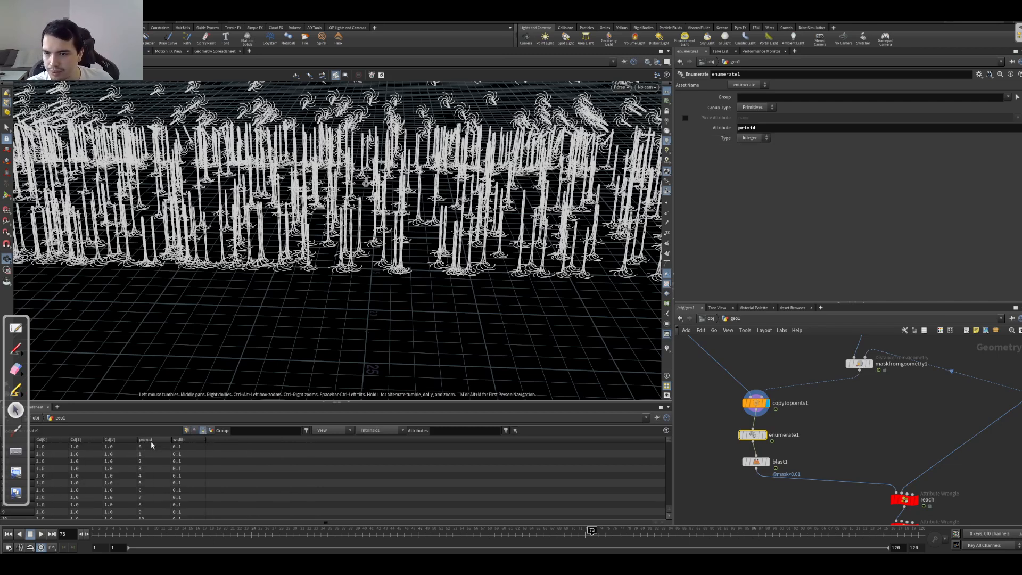
Step: Display the blast1 result and examine the primid values of the remaining primitives in the geometry spreadsheet
{"action": "left_click", "coordinate": [756, 461]}
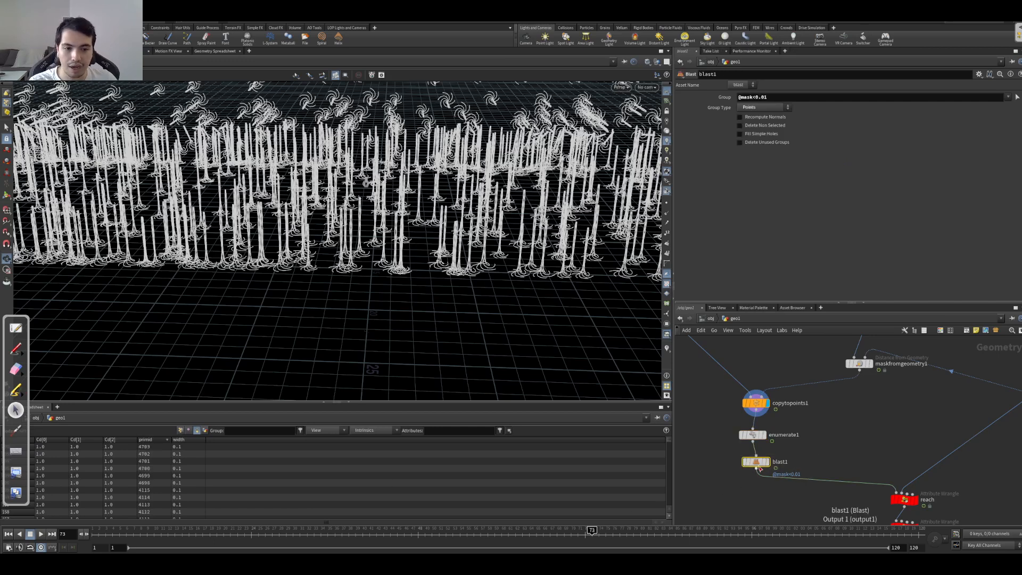
{"action": "left_click", "coordinate": [767, 461]}
{"action": "mouse_move", "coordinate": [6, 504]}
{"action": "left_mouse_down"}
{"action": "mouse_move", "coordinate": [77, 469]}
{"action": "mouse_move", "coordinate": [401, 429]}
{"action": "left_mouse_up"}
{"action": "left_click", "coordinate": [4, 448]}
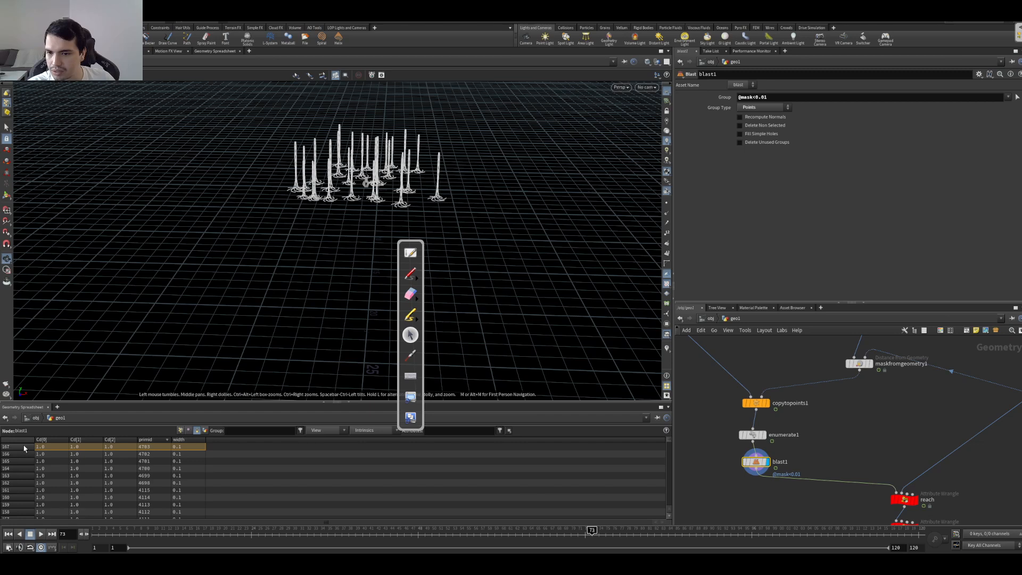
{"action": "left_click", "coordinate": [149, 448]}
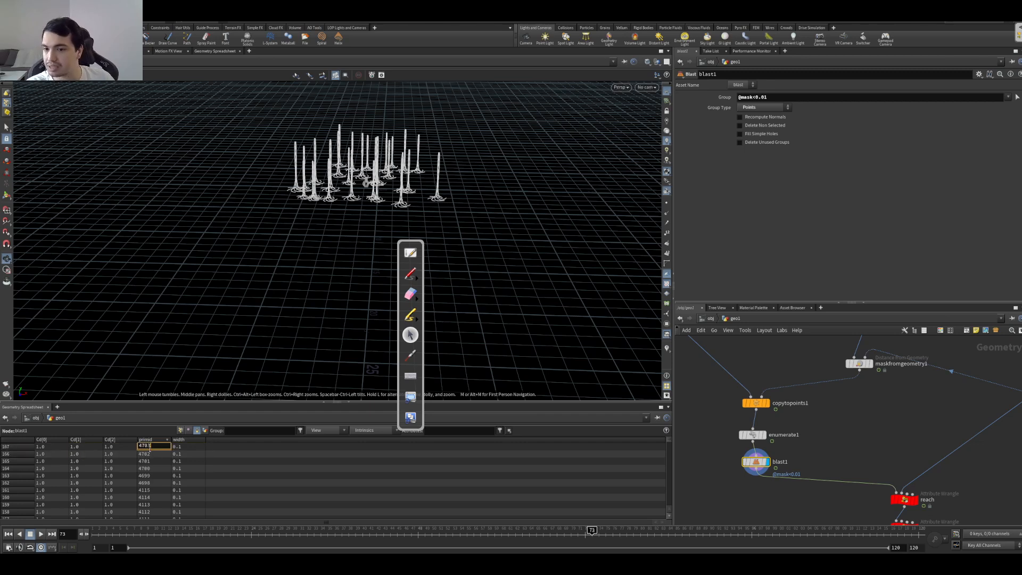
{"action": "left_click_drag", "start_coordinate": [155, 456], "coordinate": [147, 513]}
{"action": "left_click_drag", "start_coordinate": [18, 456], "coordinate": [19, 415]}
{"action": "left_click", "coordinate": [8, 442]}
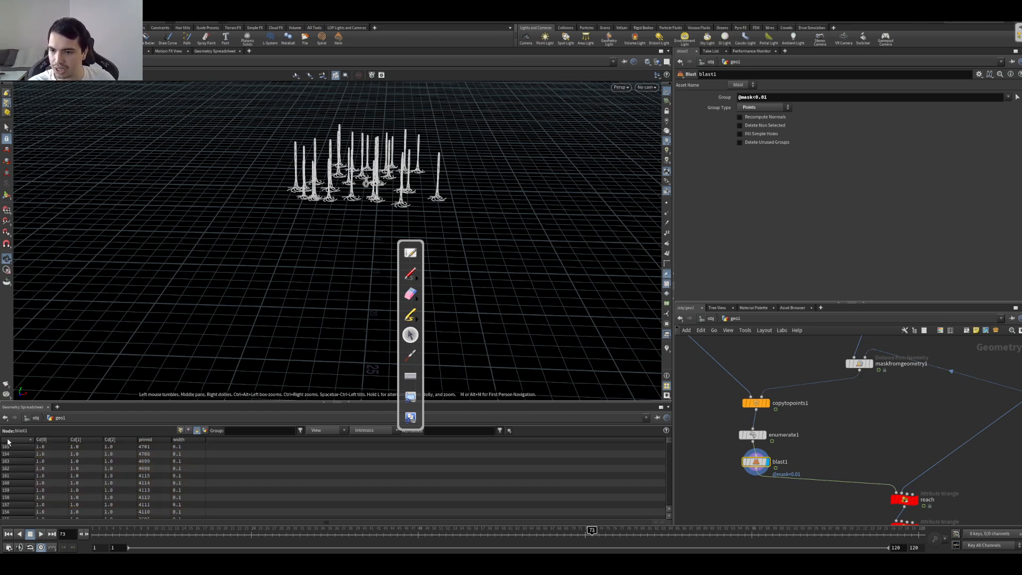
{"action": "left_click", "coordinate": [8, 442]}
{"action": "left_click_drag", "start_coordinate": [154, 447], "coordinate": [155, 497]}
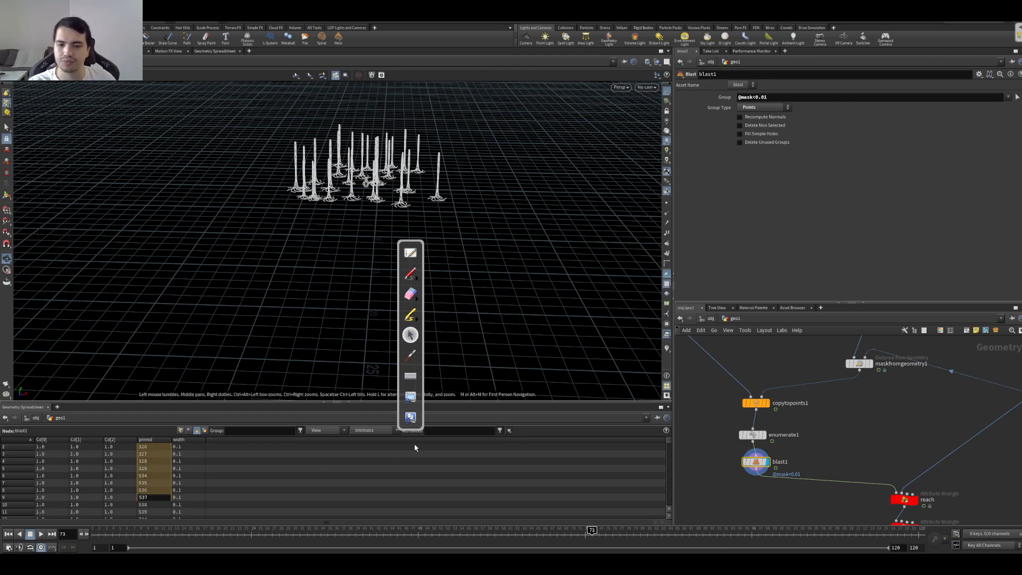
{"action": "mouse_move", "coordinate": [418, 430]}
{"action": "left_mouse_down"}
{"action": "mouse_move", "coordinate": [90, 468]}
{"action": "mouse_move", "coordinate": [37, 486]}
{"action": "mouse_move", "coordinate": [23, 512]}
{"action": "left_mouse_up"}
Step: Go back down the network to attribnoise1, display its result and look over the curves
{"action": "left_click", "coordinate": [752, 435]}
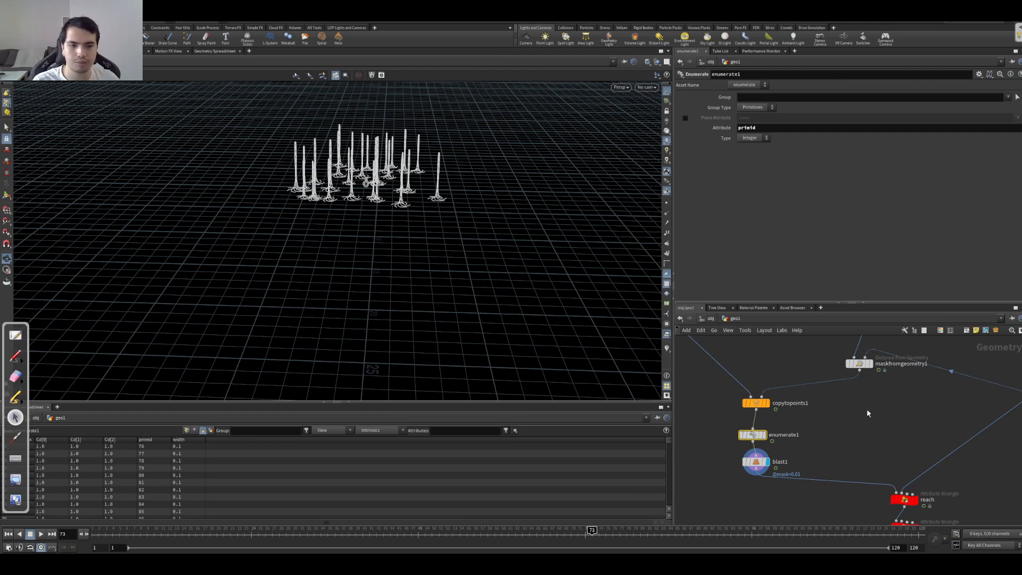
{"action": "scroll", "coordinate": [872, 413], "scroll_direction": "down", "scroll_amount": 5}
{"action": "scroll", "coordinate": [788, 462], "scroll_direction": "up", "scroll_amount": 4}
{"action": "middle_click_drag", "start_coordinate": [789, 403], "coordinate": [817, 486]}
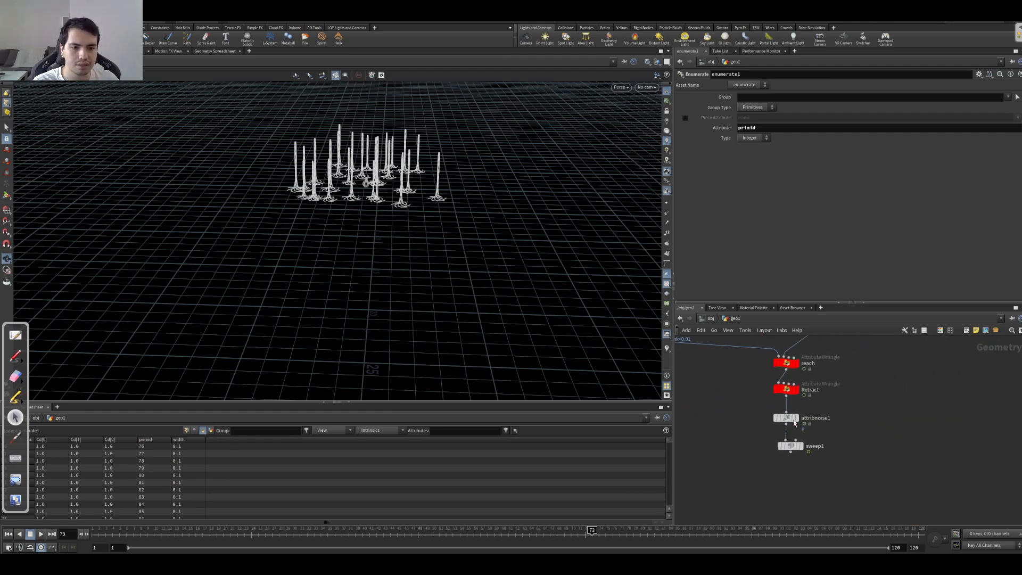
{"action": "left_click", "coordinate": [798, 418]}
{"action": "left_click", "coordinate": [786, 418]}
{"action": "left_click_drag", "start_coordinate": [442, 228], "coordinate": [415, 254]}
{"action": "right_click_drag", "start_coordinate": [415, 254], "coordinate": [616, 240]}
{"action": "left_click_drag", "start_coordinate": [413, 258], "coordinate": [434, 265]}
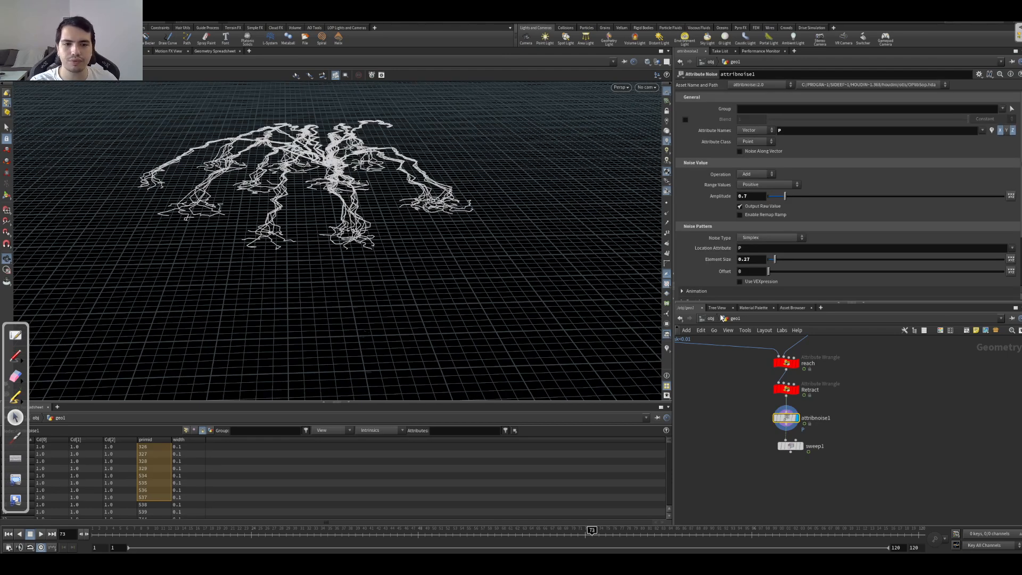
{"action": "mouse_move", "coordinate": [774, 273]}
{"action": "left_mouse_down"}
{"action": "mouse_move", "coordinate": [783, 274]}
{"action": "mouse_move", "coordinate": [768, 273]}
{"action": "left_mouse_up"}
{"action": "middle_click_drag", "start_coordinate": [376, 189], "coordinate": [514, 253]}
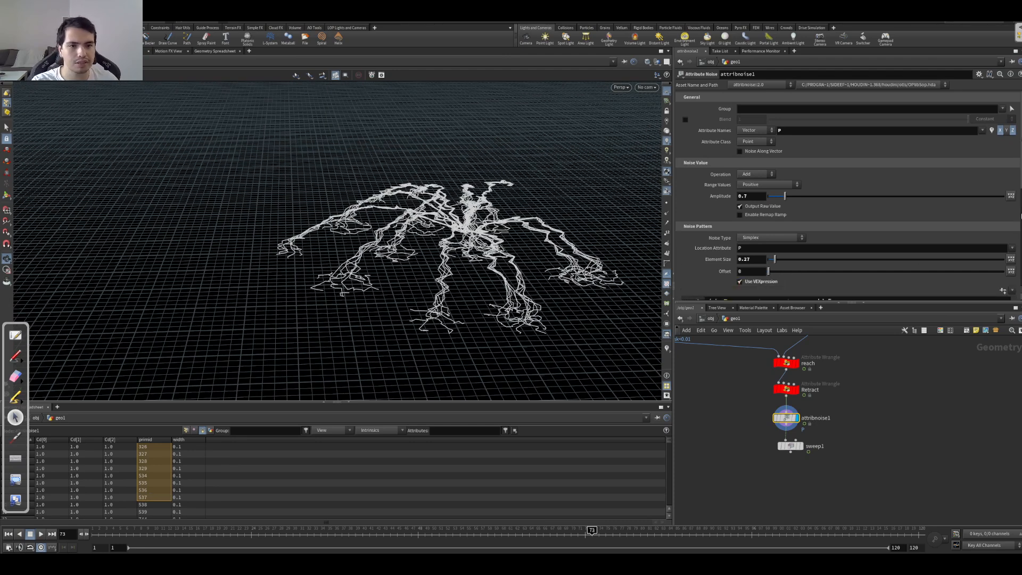
{"action": "scroll", "coordinate": [916, 223], "scroll_direction": "down", "scroll_amount": 5}
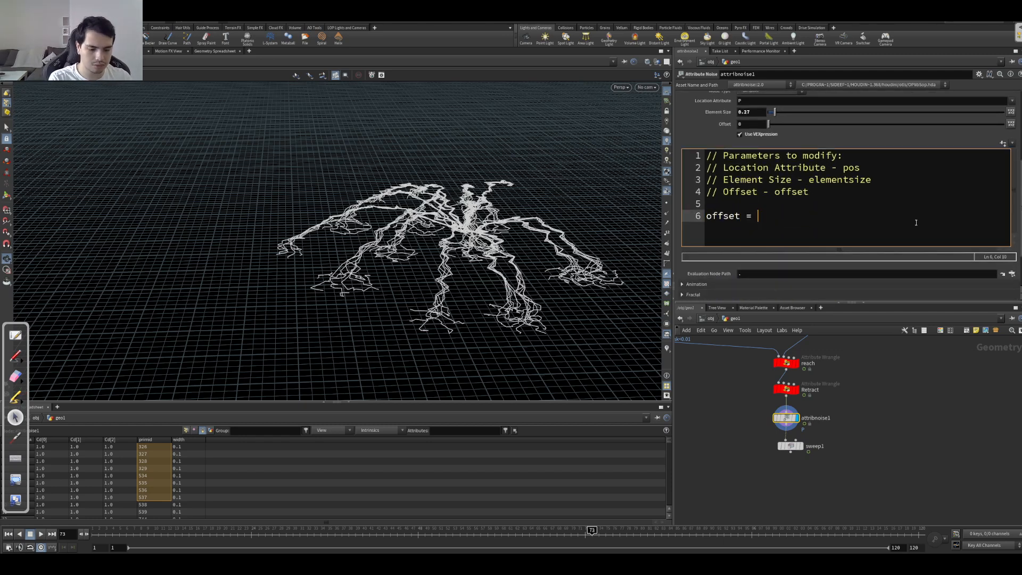
{"action": "type", "text": "d(@primid);"}
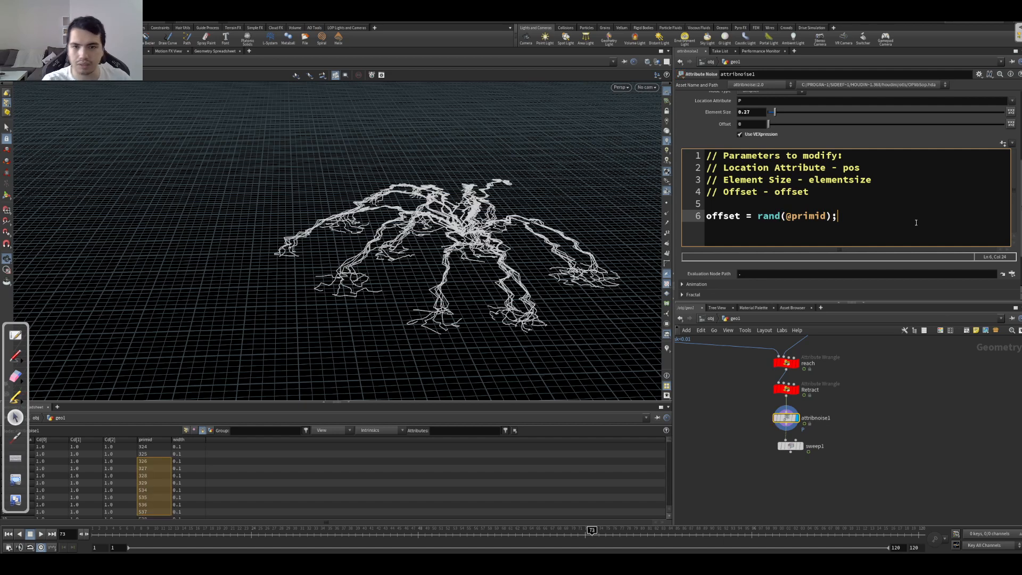
{"action": "left_click_drag", "start_coordinate": [469, 290], "coordinate": [479, 289]}
{"action": "mouse_move", "coordinate": [857, 401]}
{"action": "left_mouse_down"}
{"action": "mouse_move", "coordinate": [777, 414]}
{"action": "mouse_move", "coordinate": [760, 430]}
{"action": "mouse_move", "coordinate": [843, 412]}
{"action": "left_mouse_up"}
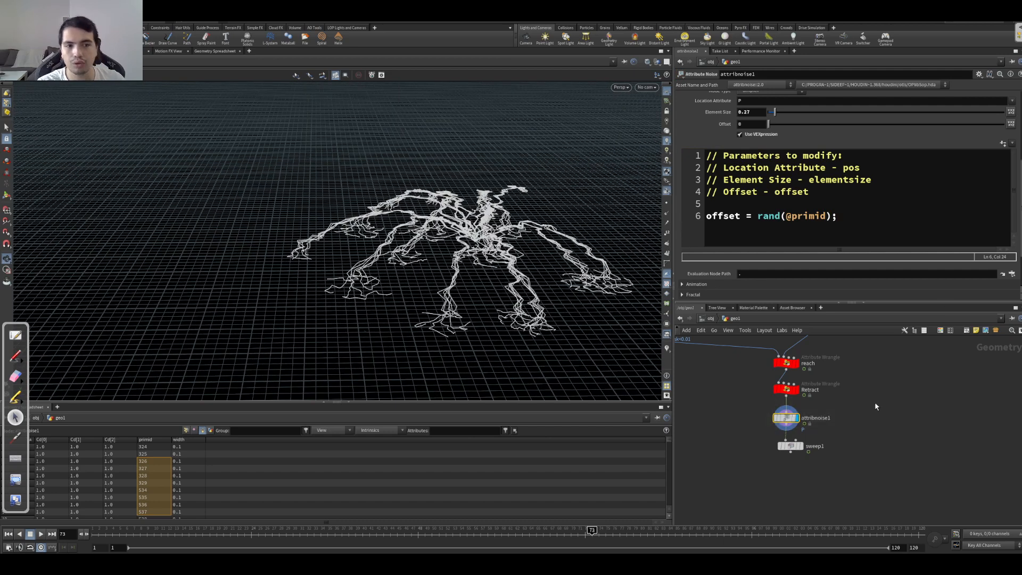
{"action": "left_click", "coordinate": [788, 216]}
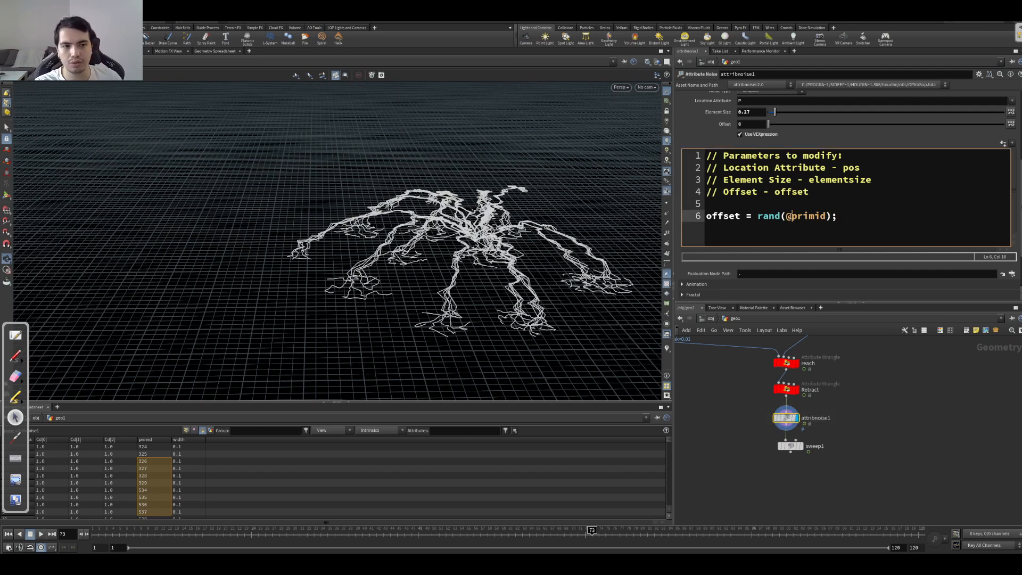
{"action": "left_click", "coordinate": [827, 204]}
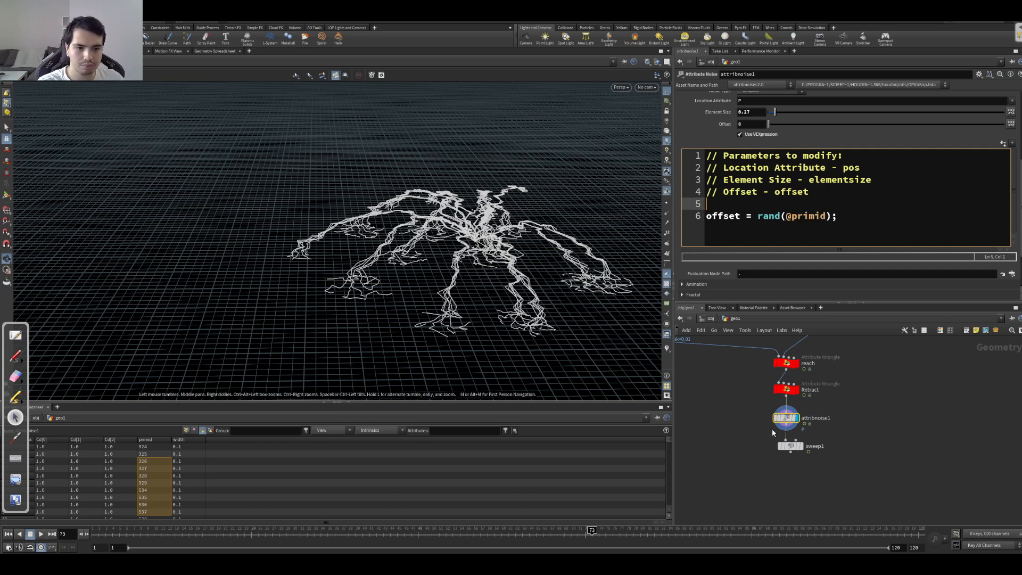
Step: Insert an Attribute Promote node between Retract and attribnoise1
{"action": "left_click_drag", "start_coordinate": [789, 418], "coordinate": [792, 437], "text": "ctrl"}
{"action": "key", "text": "Tab"}
{"action": "type", "text": "attribp"}
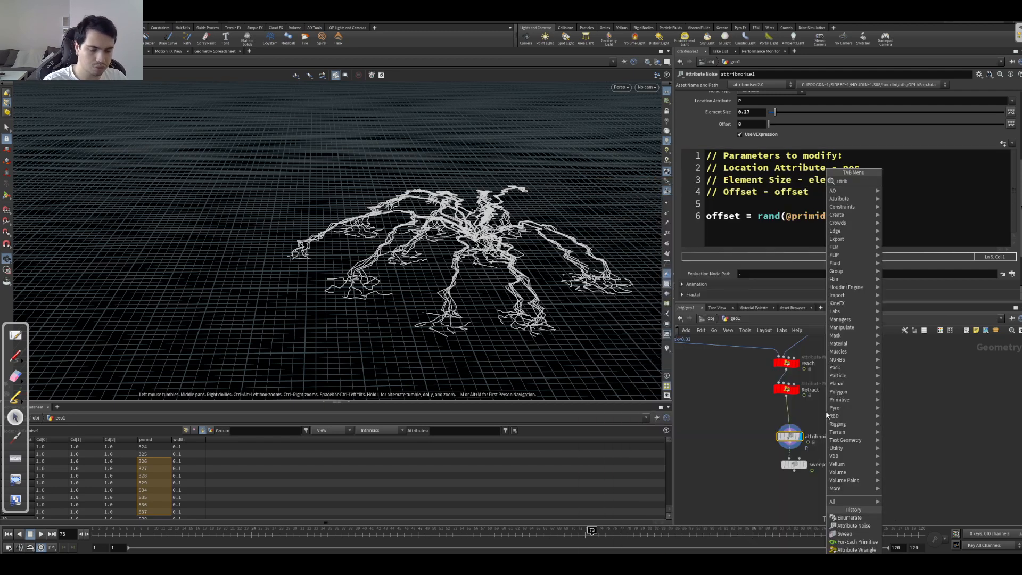
{"action": "key", "text": "Return"}
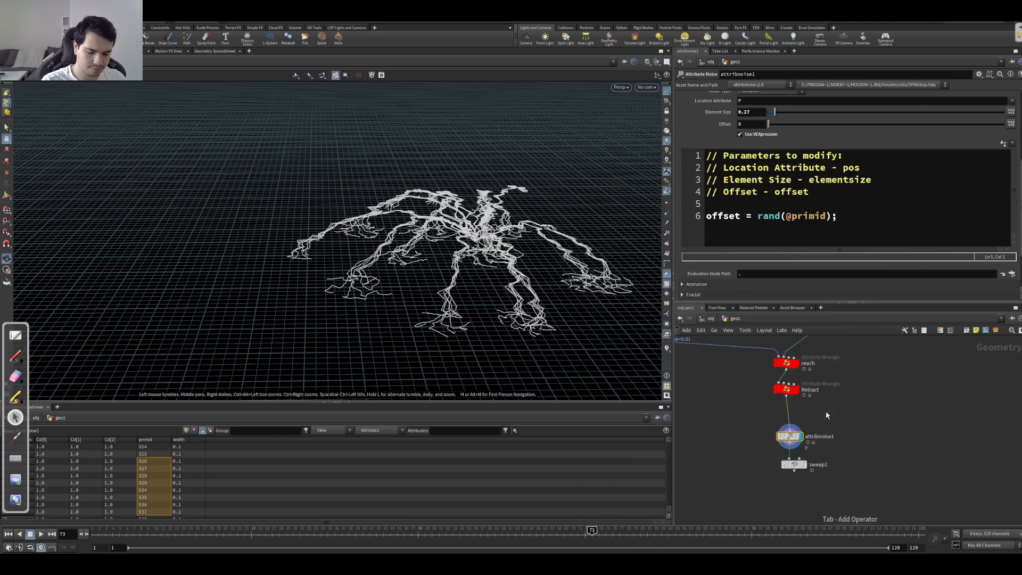
{"action": "key", "text": "Tab"}
{"action": "type", "text": "attribprom"}
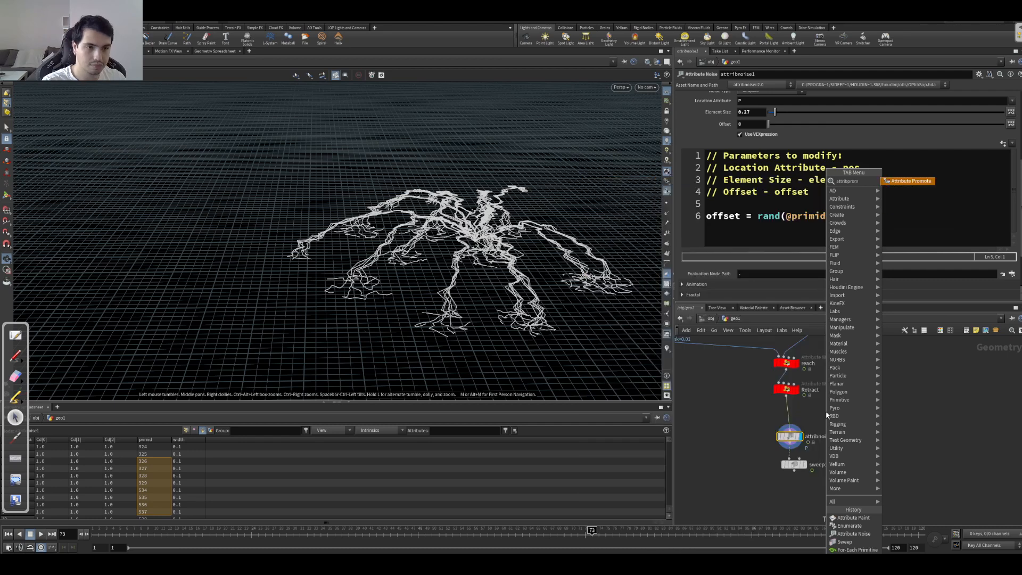
{"action": "key", "text": "Return"}
{"action": "left_click", "coordinate": [834, 415]}
{"action": "left_click_drag", "start_coordinate": [833, 419], "coordinate": [788, 421]}
Step: Set the Attribute Promote node to promote primid from Primitive to Point, and inspect the curves
{"action": "left_click", "coordinate": [764, 119]}
{"action": "left_click", "coordinate": [756, 117]}
{"action": "left_click", "coordinate": [764, 108]}
{"action": "left_click", "coordinate": [756, 127]}
{"action": "left_click", "coordinate": [1017, 97]}
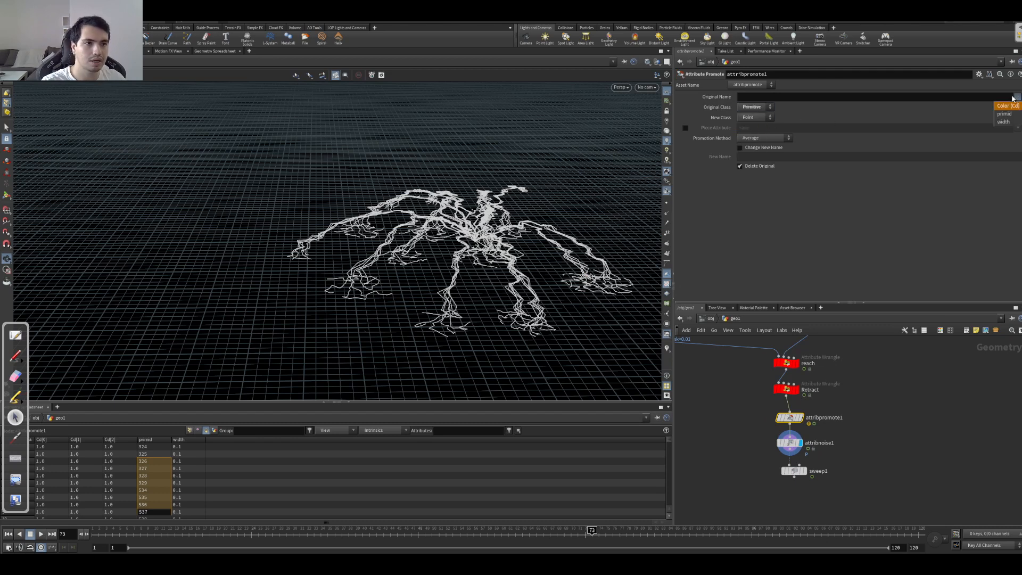
{"action": "left_click", "coordinate": [1008, 112]}
{"action": "left_click_drag", "start_coordinate": [535, 338], "coordinate": [558, 281]}
{"action": "middle_click_drag", "start_coordinate": [447, 265], "coordinate": [500, 101]}
{"action": "right_click_drag", "start_coordinate": [329, 219], "coordinate": [335, 293]}
{"action": "left_click_drag", "start_coordinate": [341, 298], "coordinate": [475, 296]}
{"action": "left_click", "coordinate": [792, 445]}
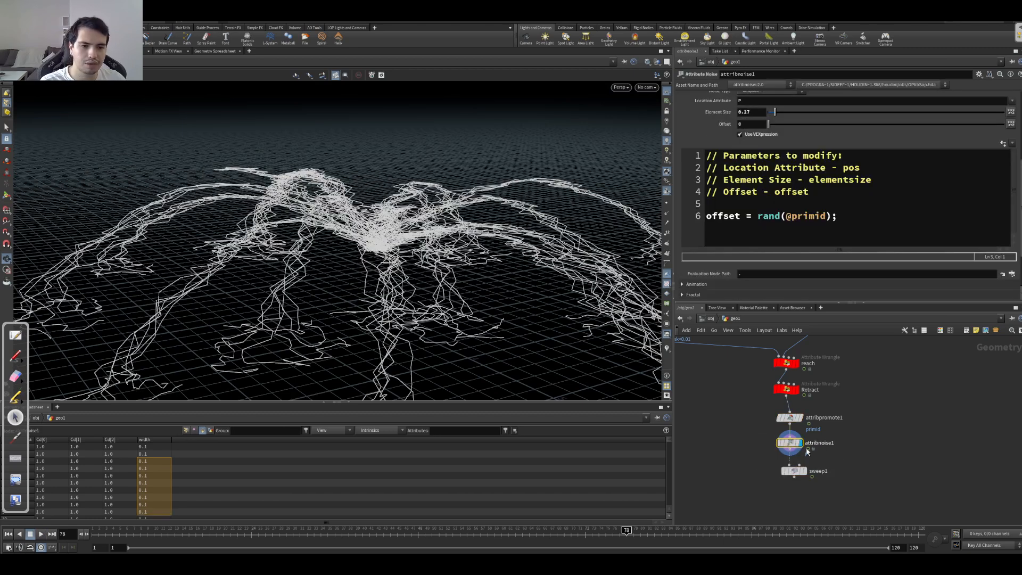
{"action": "left_click_drag", "start_coordinate": [758, 215], "coordinate": [786, 216]}
{"action": "key", "text": "BackSpace"}
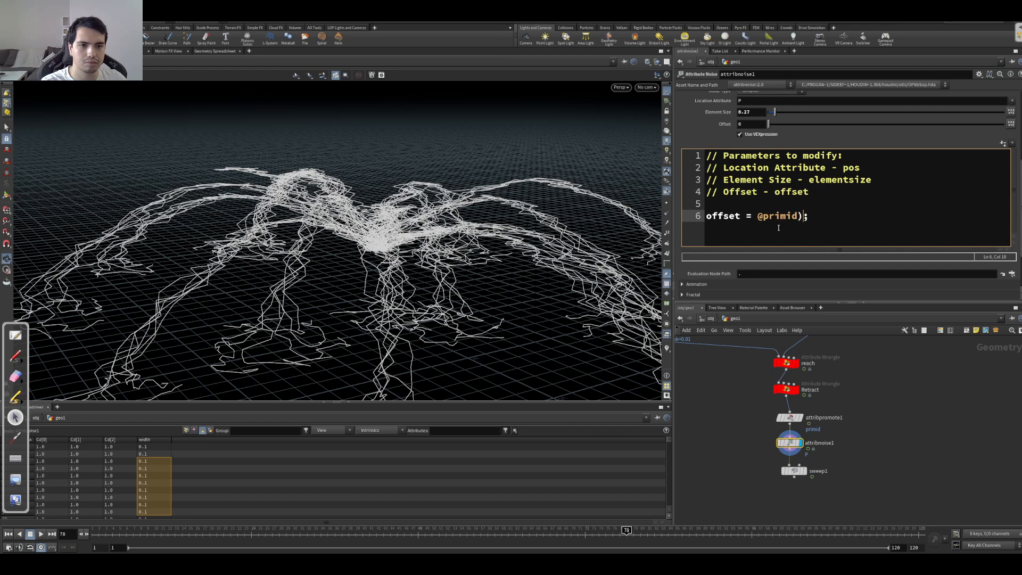
{"action": "key", "text": "ctrl+Return"}
Step: Play and scrub the animation to check how the noise differs from curve to curve
{"action": "left_click_drag", "start_coordinate": [204, 263], "coordinate": [259, 219]}
{"action": "scroll", "coordinate": [164, 187], "scroll_direction": "down", "scroll_amount": 4}
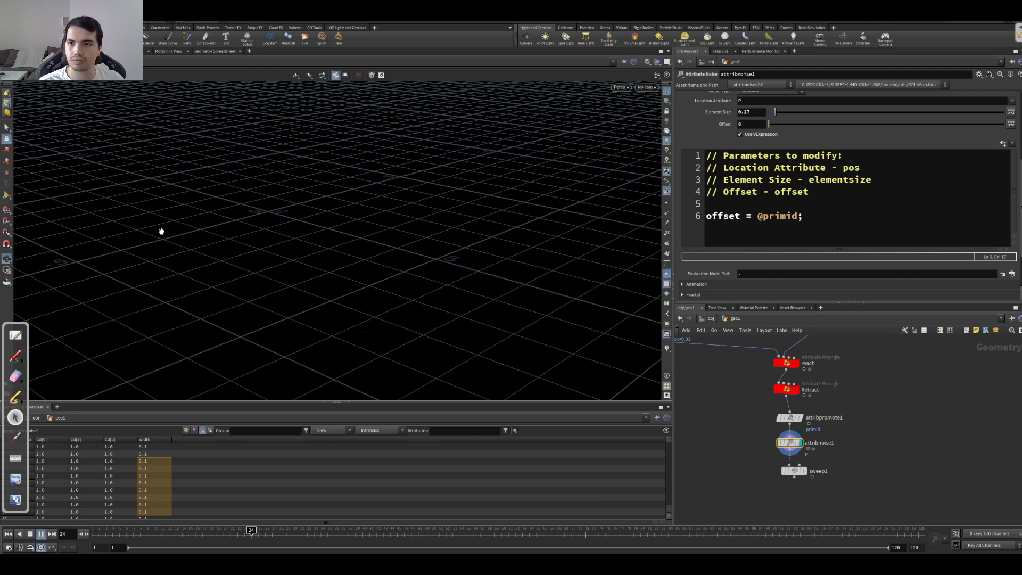
{"action": "left_click_drag", "start_coordinate": [158, 222], "coordinate": [176, 273]}
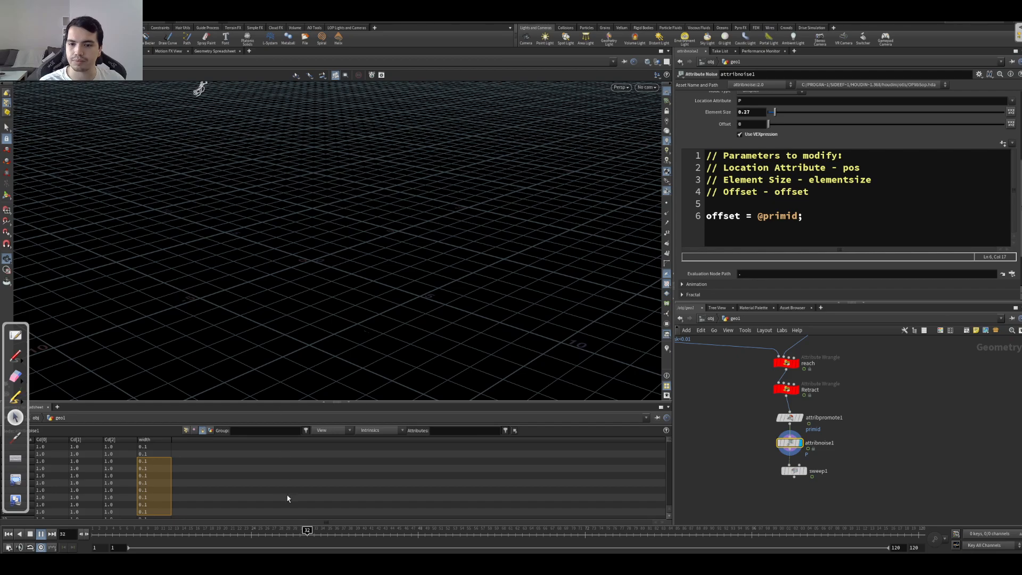
{"action": "left_click_drag", "start_coordinate": [513, 530], "coordinate": [624, 526]}
{"action": "left_click_drag", "start_coordinate": [421, 266], "coordinate": [354, 363]}
{"action": "scroll", "coordinate": [447, 258], "scroll_direction": "up", "scroll_amount": 7}
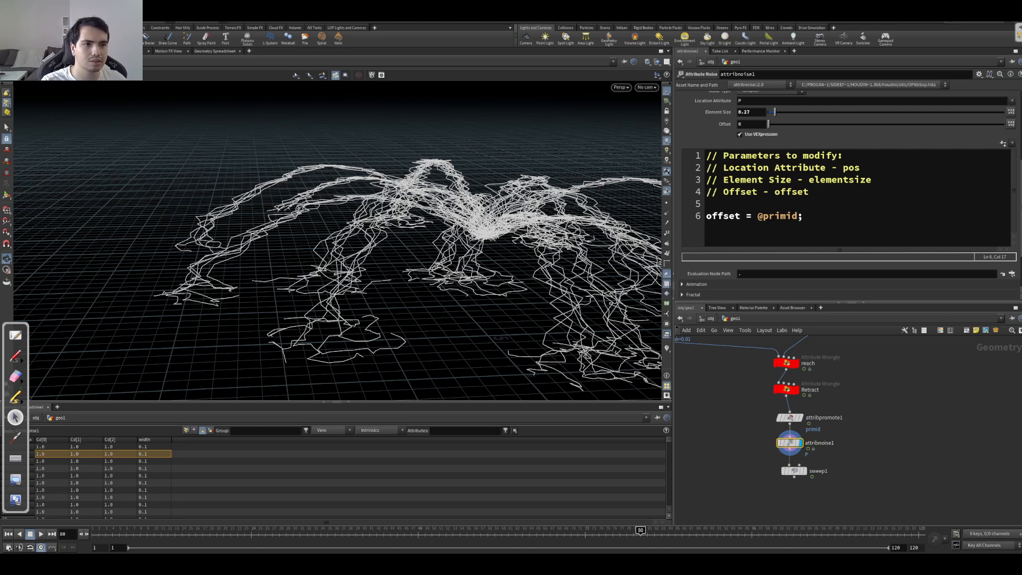
Step: Set attribnoise1's blend to Use Attribute with curveu as the blend attribute, and inspect how the noise fades along the curves
{"action": "scroll", "coordinate": [883, 139], "scroll_direction": "up", "scroll_amount": 5}
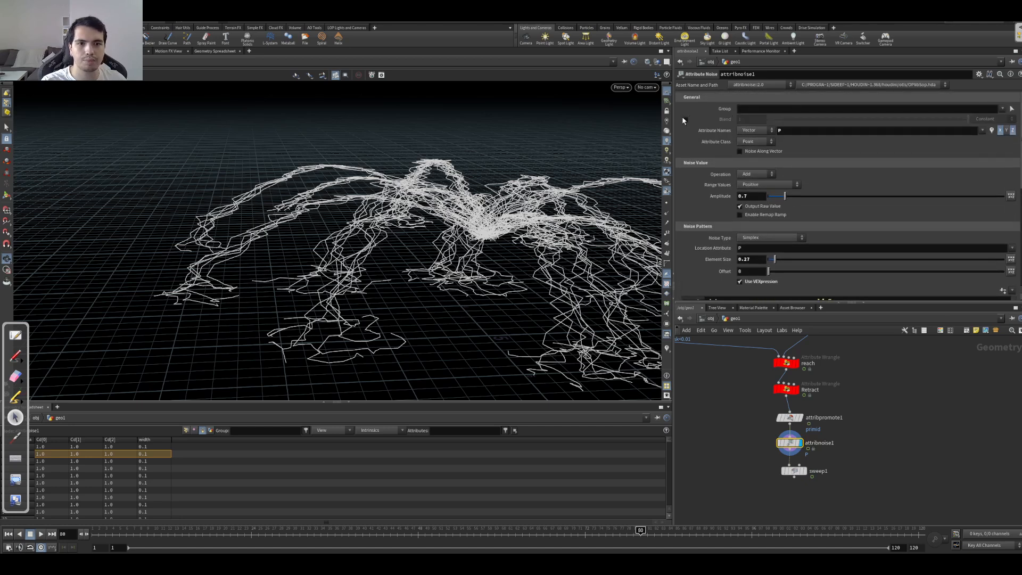
{"action": "left_click", "coordinate": [988, 119]}
{"action": "left_click", "coordinate": [982, 129]}
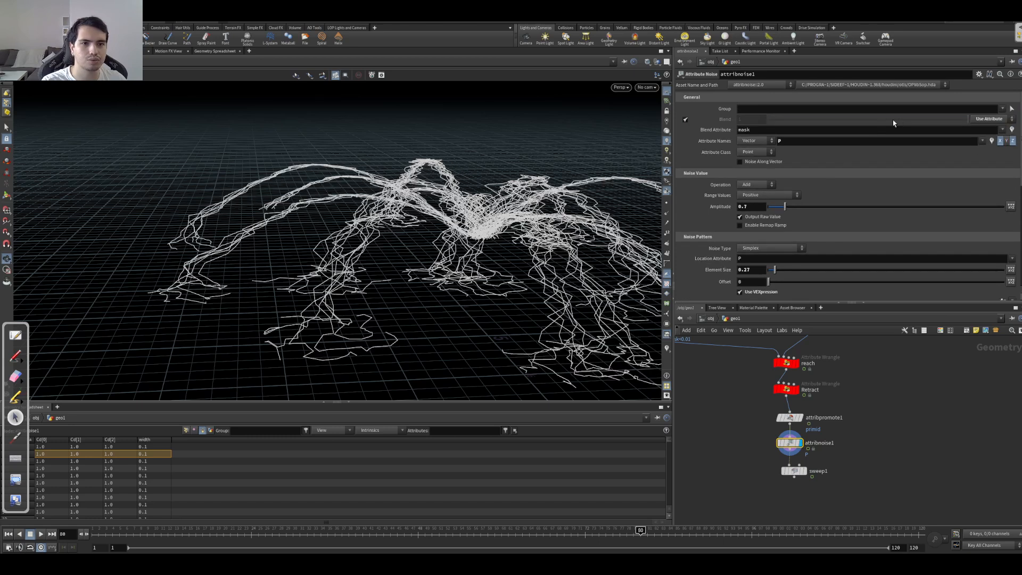
{"action": "left_click_drag", "start_coordinate": [842, 130], "coordinate": [716, 140]}
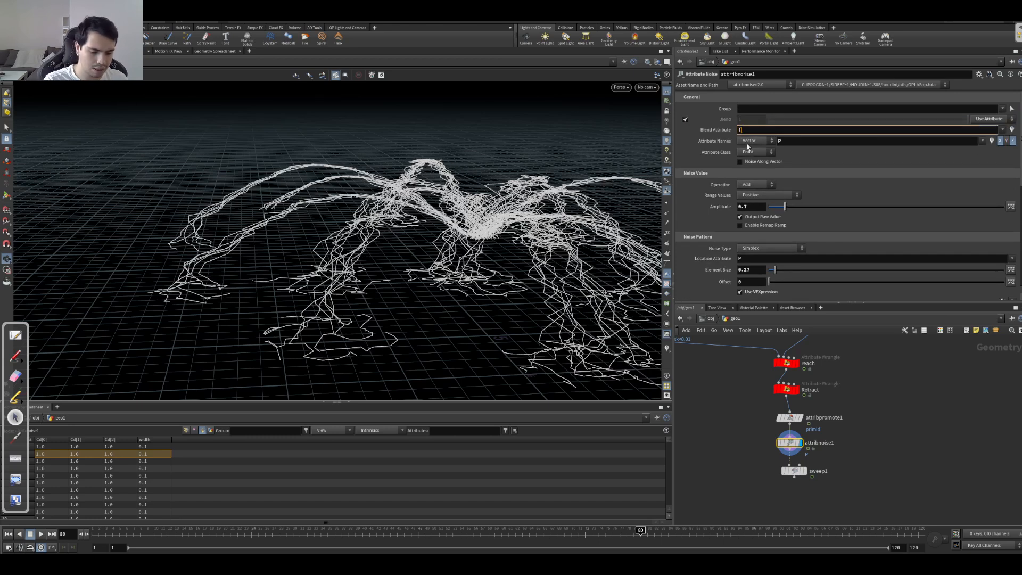
{"action": "type", "text": "curveu"}
{"action": "key", "text": "Return"}
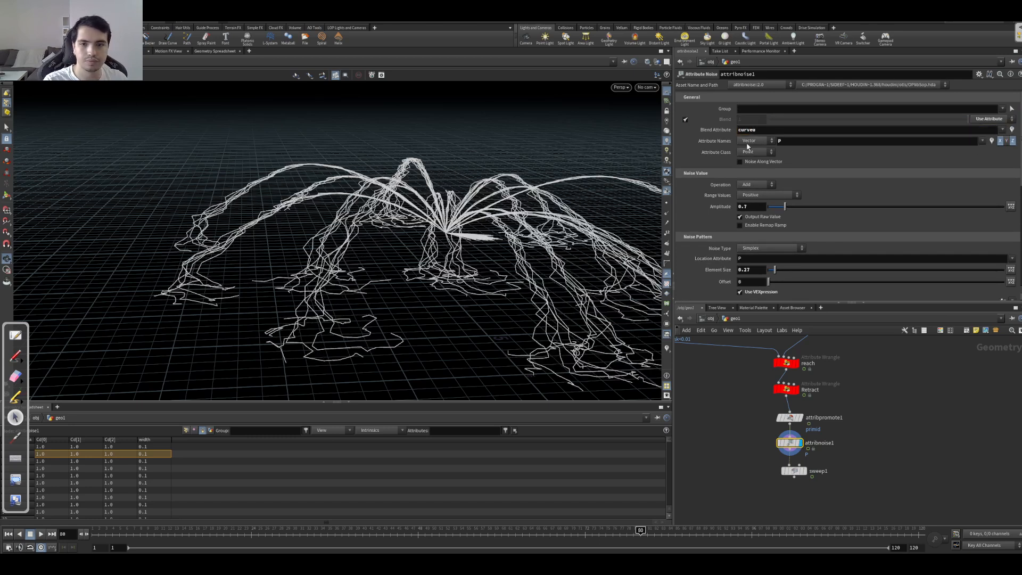
{"action": "left_click_drag", "start_coordinate": [355, 267], "coordinate": [361, 205]}
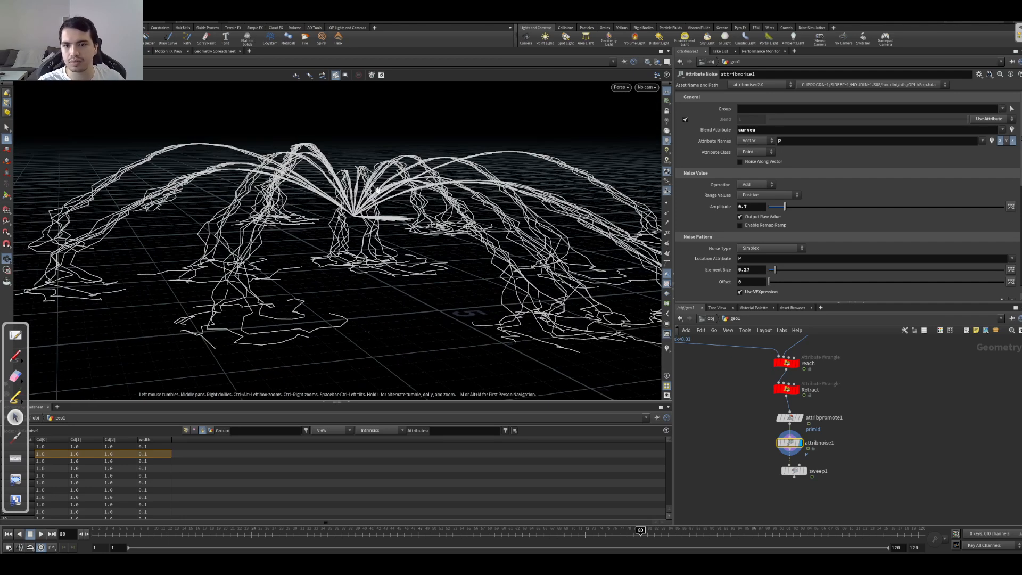
{"action": "left_click_drag", "start_coordinate": [364, 213], "coordinate": [336, 234]}
{"action": "right_click_drag", "start_coordinate": [335, 213], "coordinate": [195, 183]}
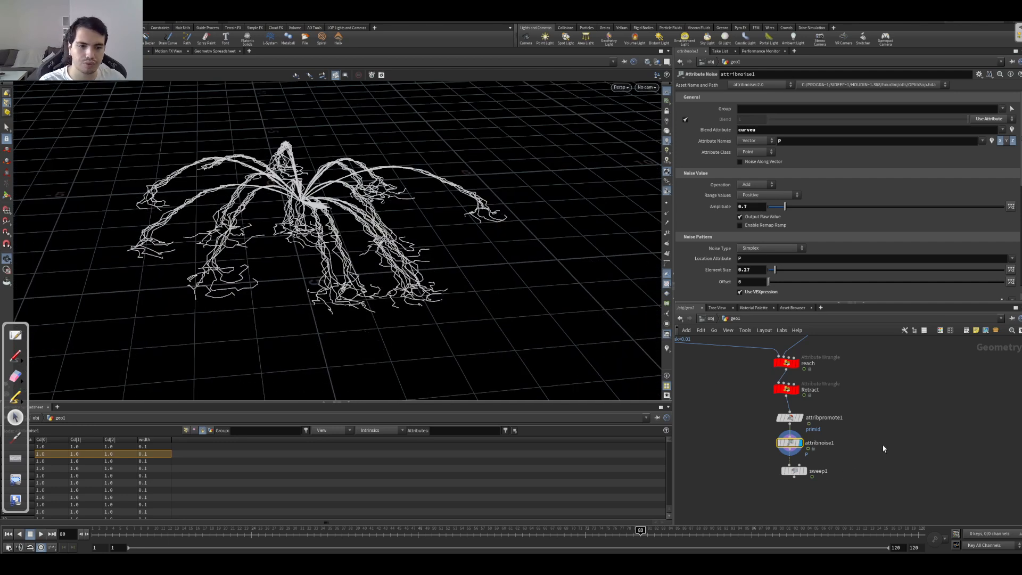
Step: Insert an Attribute Remap node between attribpromote1 and attribnoise1
{"action": "left_click_drag", "start_coordinate": [876, 441], "coordinate": [721, 509]}
{"action": "left_click", "coordinate": [793, 419], "text": "shift"}
{"action": "mouse_move", "coordinate": [793, 420]}
{"action": "left_mouse_down"}
{"action": "mouse_move", "coordinate": [789, 442]}
{"action": "mouse_move", "coordinate": [792, 417]}
{"action": "left_mouse_up"}
{"action": "left_click", "coordinate": [824, 418]}
{"action": "key", "text": "Tab"}
{"action": "type", "text": "attrib"}
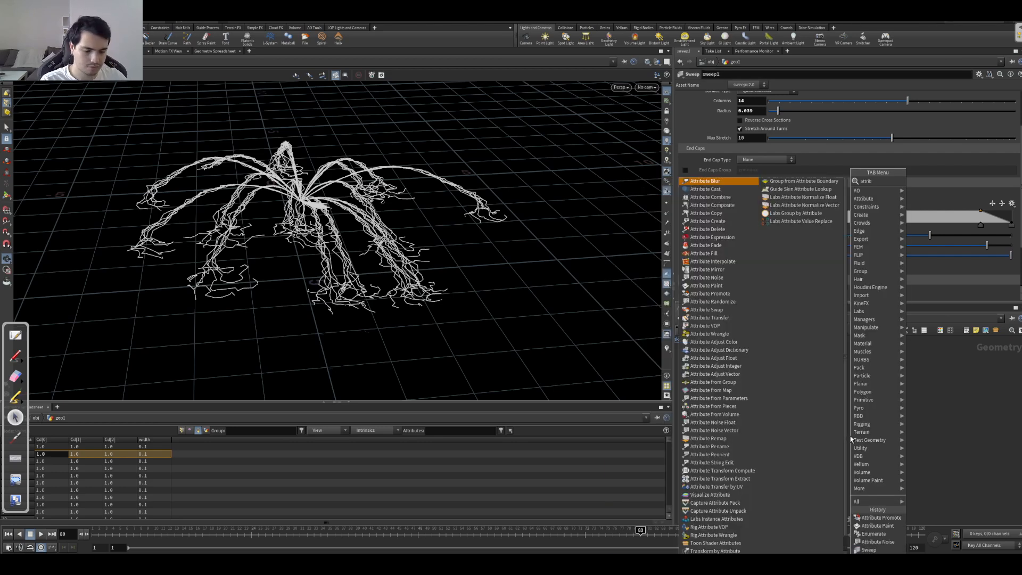
{"action": "left_click", "coordinate": [708, 438]}
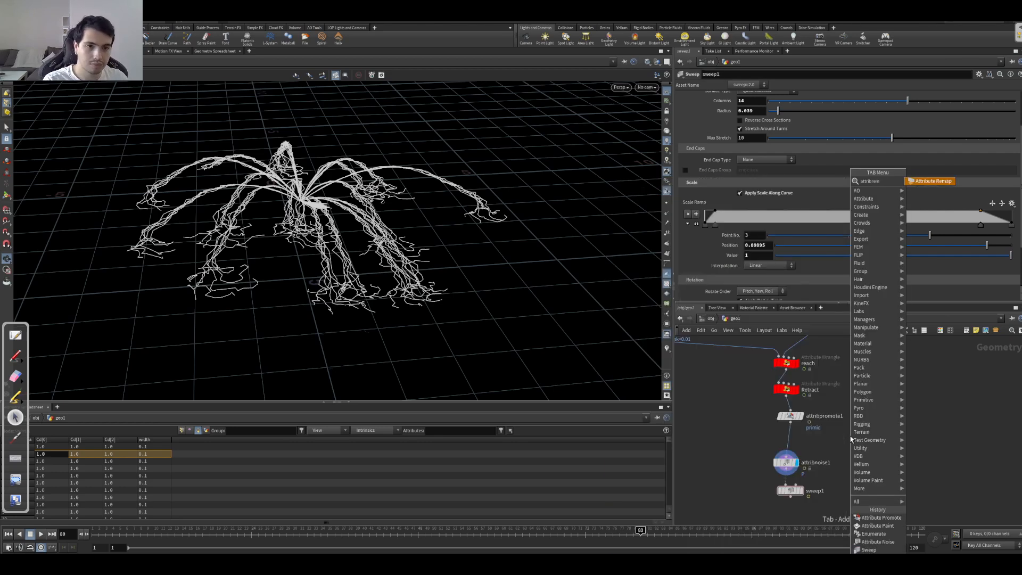
{"action": "left_click", "coordinate": [809, 444]}
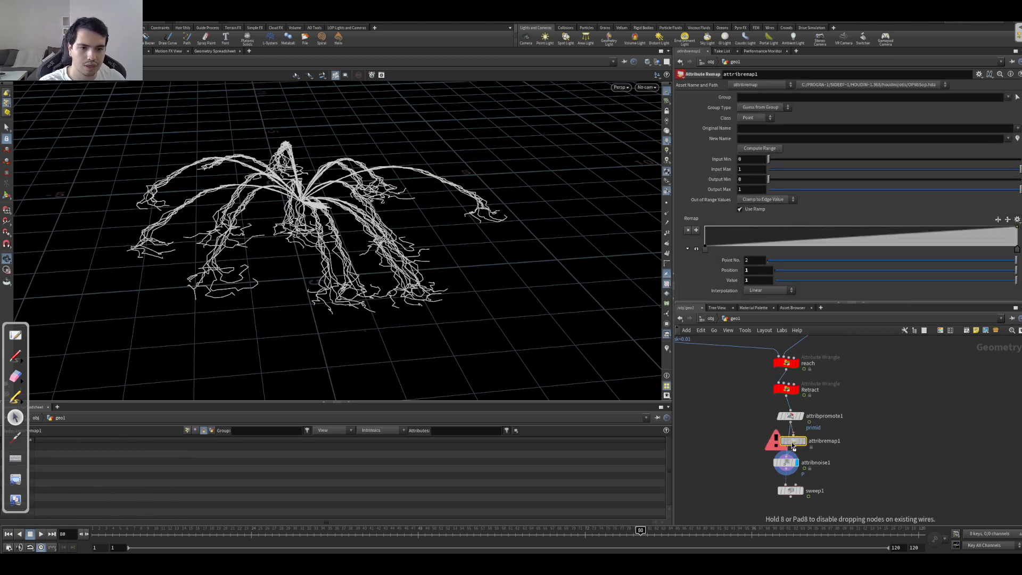
Step: Set attribremap1 to remap the curveu attribute into a new attribute named noisemask
{"action": "left_click", "coordinate": [796, 129]}
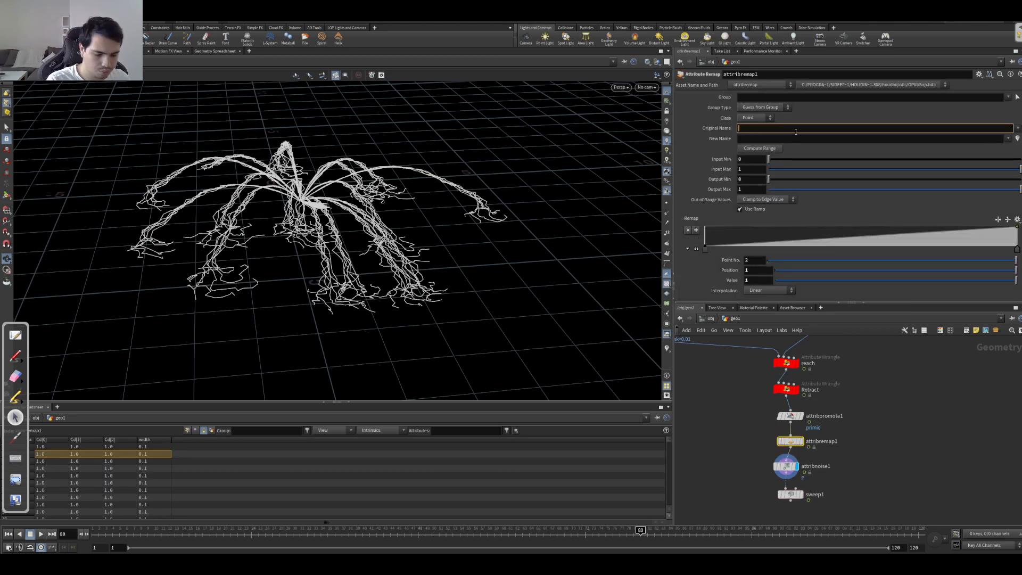
{"action": "key", "text": "Tab"}
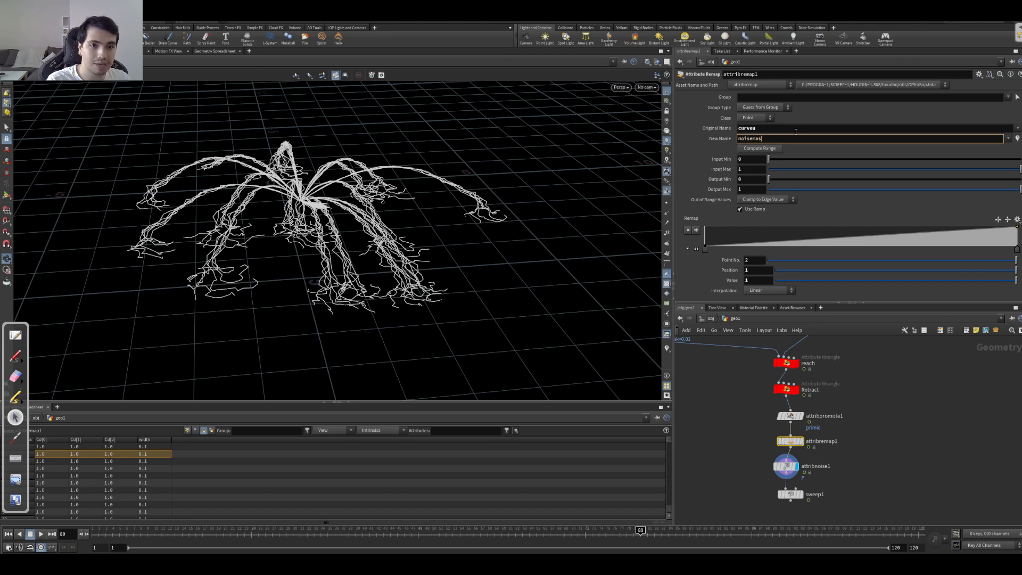
{"action": "key", "text": "Return"}
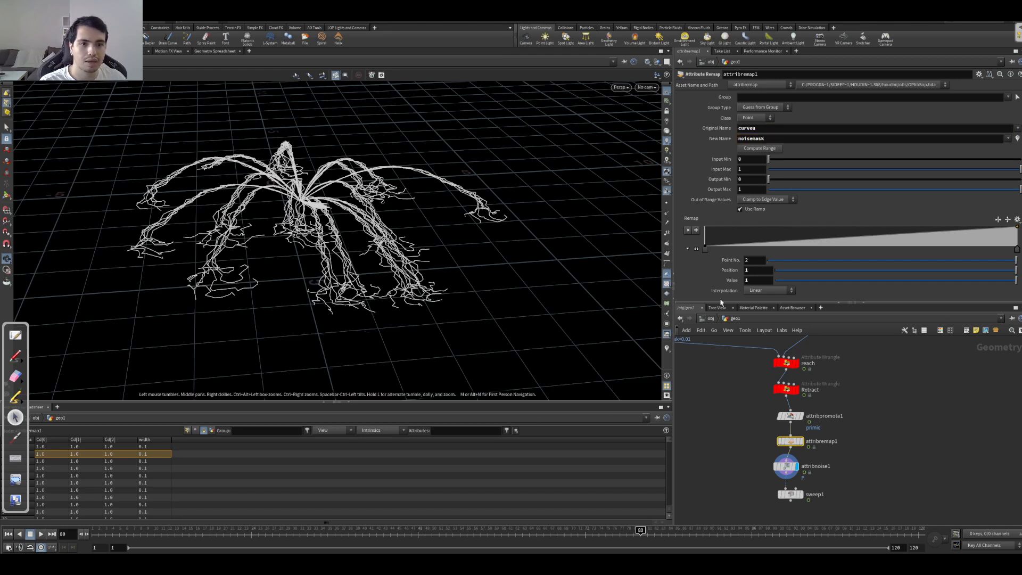
Step: Set attribnoise1's blend attribute to noisemask
{"action": "left_click", "coordinate": [788, 468]}
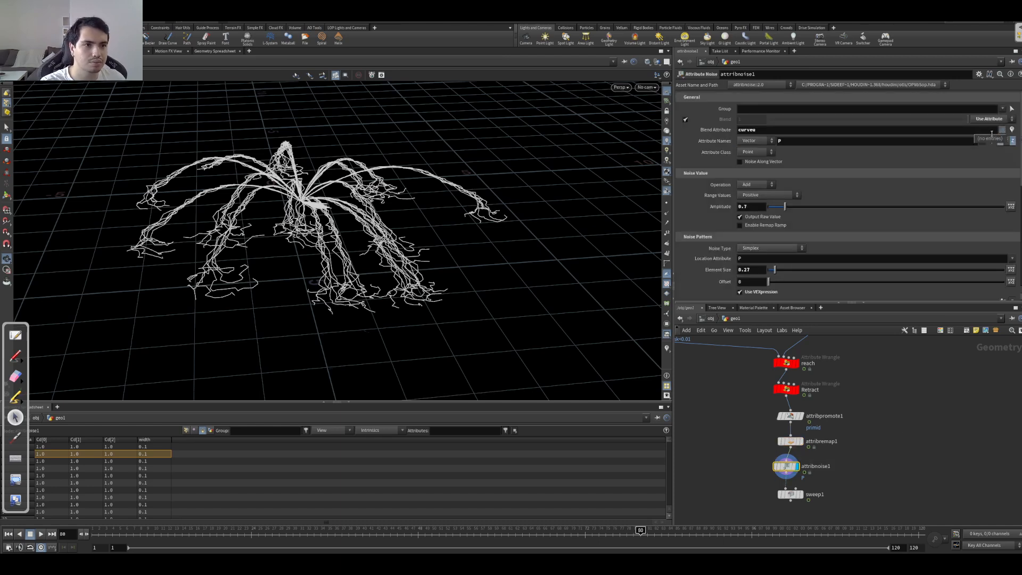
{"action": "left_click", "coordinate": [956, 129]}
{"action": "type", "text": "noisema"}
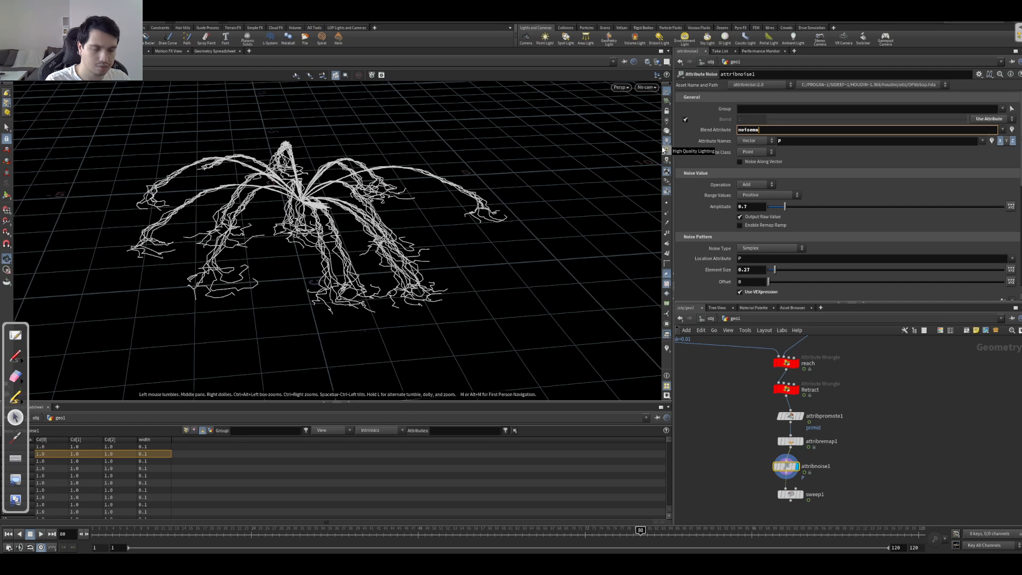
{"action": "type", "text": "sk"}
{"action": "key", "text": "Return"}
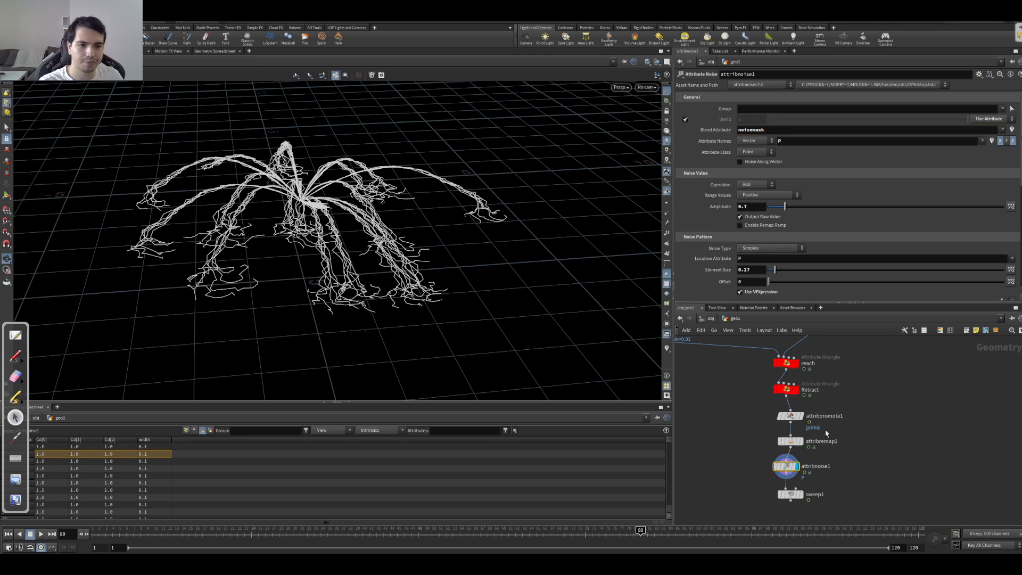
Step: Shape attribremap1's ramp to fall from 1 at the start through about 0.35 at position 0.54 to 0 at about 0.7
{"action": "left_click", "coordinate": [792, 441]}
{"action": "mouse_move", "coordinate": [1017, 251]}
{"action": "left_mouse_down"}
{"action": "mouse_move", "coordinate": [729, 249]}
{"action": "mouse_move", "coordinate": [1017, 250]}
{"action": "left_mouse_up"}
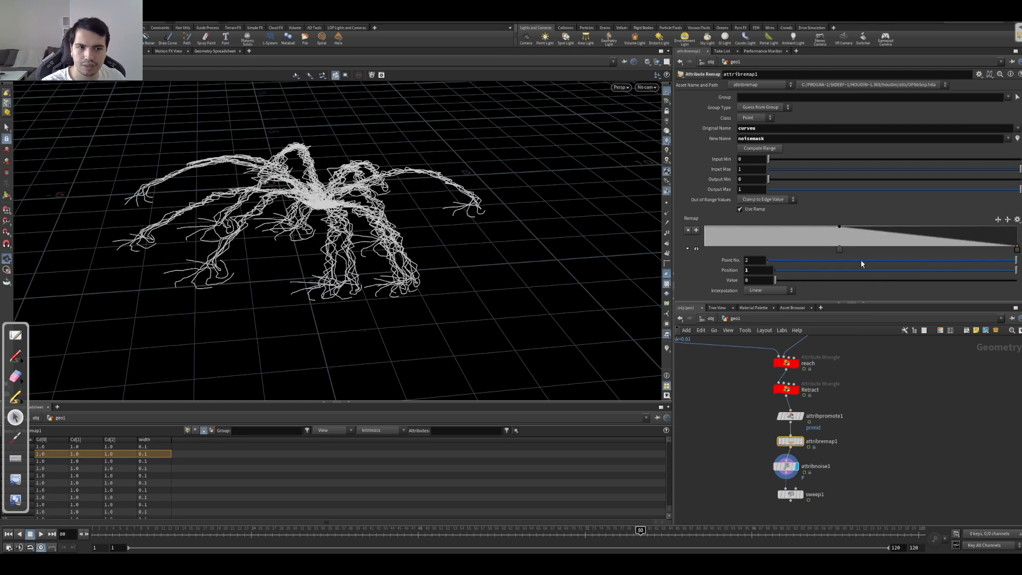
{"action": "left_click_drag", "start_coordinate": [840, 251], "coordinate": [699, 248]}
{"action": "left_click_drag", "start_coordinate": [389, 239], "coordinate": [446, 231]}
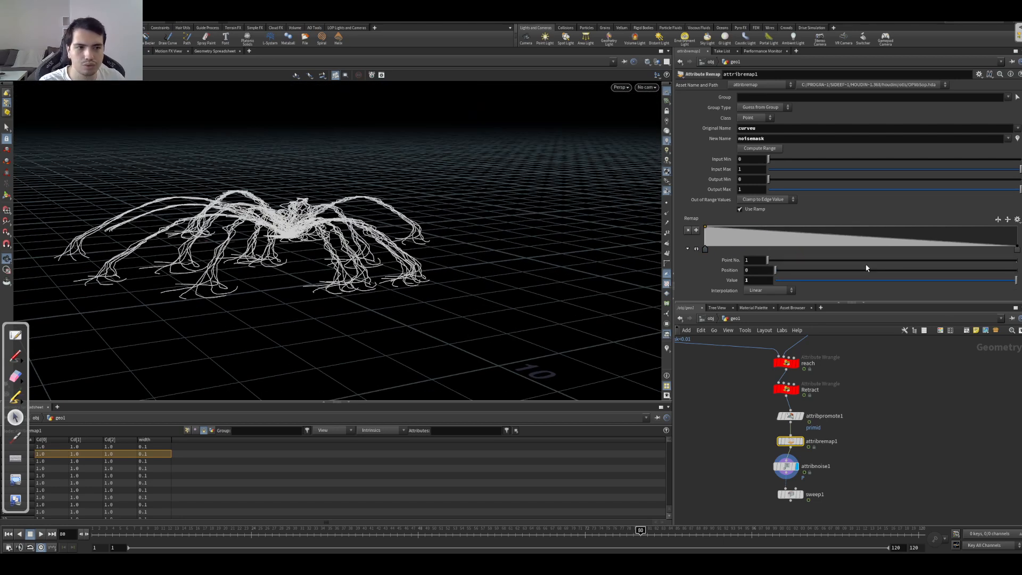
{"action": "left_click_drag", "start_coordinate": [1014, 255], "coordinate": [875, 241]}
{"action": "mouse_move", "coordinate": [251, 231]}
{"action": "left_mouse_down"}
{"action": "mouse_move", "coordinate": [230, 274]}
{"action": "mouse_move", "coordinate": [265, 228]}
{"action": "left_mouse_up"}
Step: Play the animation and check from several angles how the masked noise moves along the legs
{"action": "key", "text": "Up"}
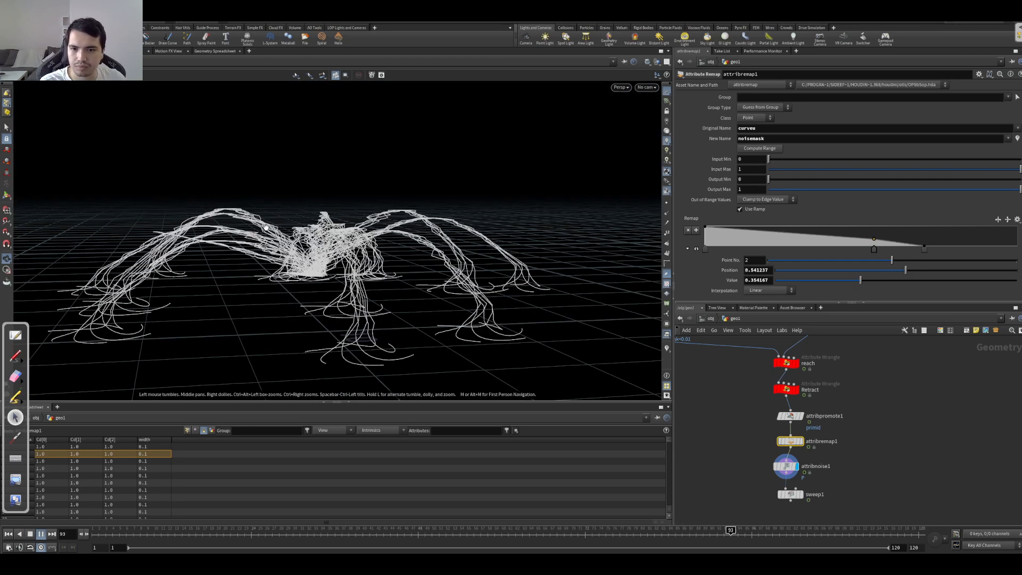
{"action": "key", "text": "Up"}
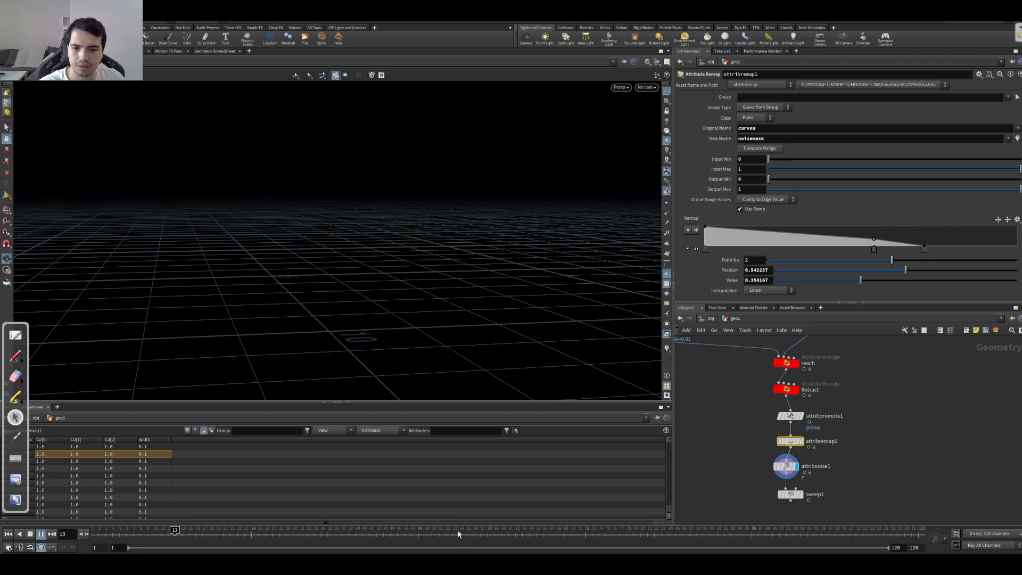
{"action": "key", "text": "Up"}
{"action": "left_click_drag", "start_coordinate": [240, 220], "coordinate": [396, 234]}
{"action": "key", "text": "Up"}
{"action": "key", "text": "Up"}
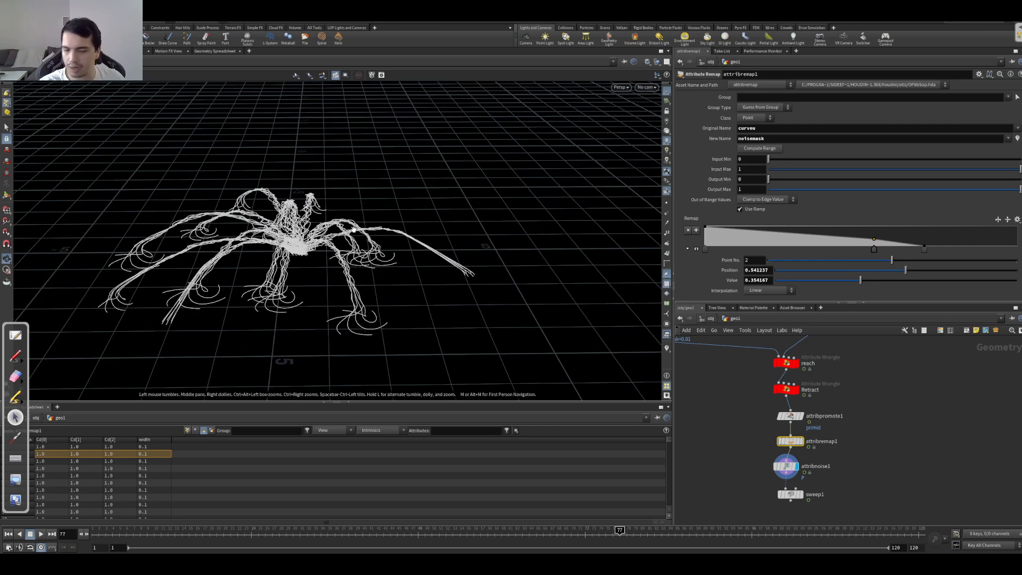
Step: Display sweep1 and examine the swept tubes from several angles
{"action": "left_click", "coordinate": [812, 489]}
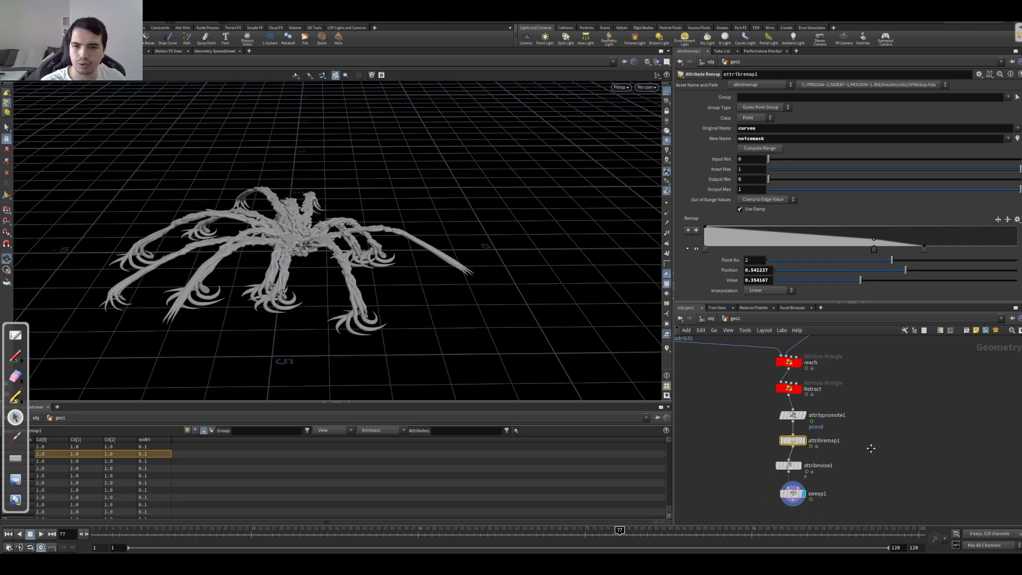
{"action": "left_click_drag", "start_coordinate": [408, 286], "coordinate": [341, 235]}
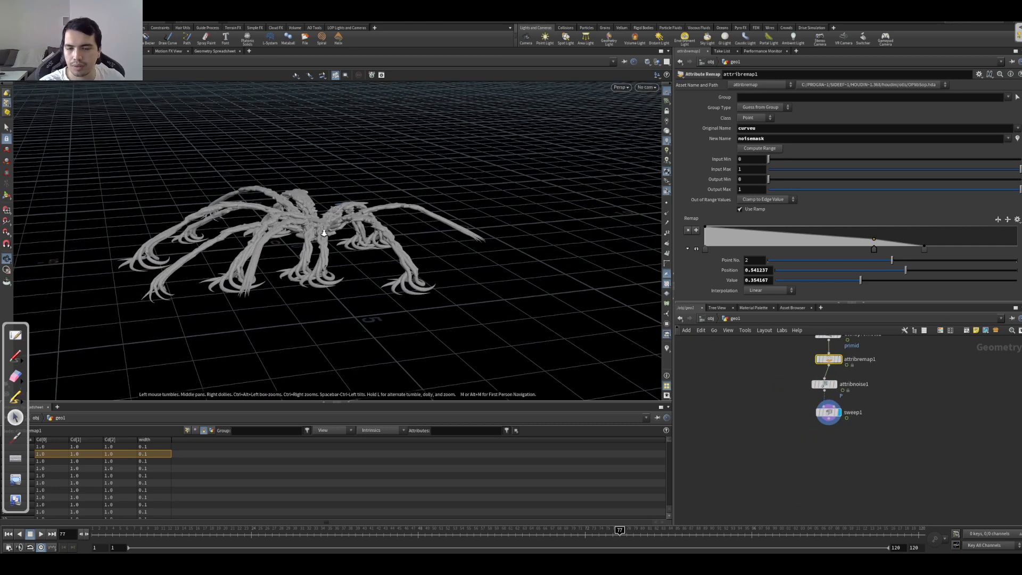
{"action": "right_click_drag", "start_coordinate": [341, 235], "coordinate": [593, 226]}
{"action": "left_click_drag", "start_coordinate": [340, 266], "coordinate": [491, 227]}
Step: Compare the curves at attribremap1 and attribnoise1 up close
{"action": "left_click", "coordinate": [834, 384]}
{"action": "left_click_drag", "start_coordinate": [387, 222], "coordinate": [418, 262]}
{"action": "left_click", "coordinate": [839, 360]}
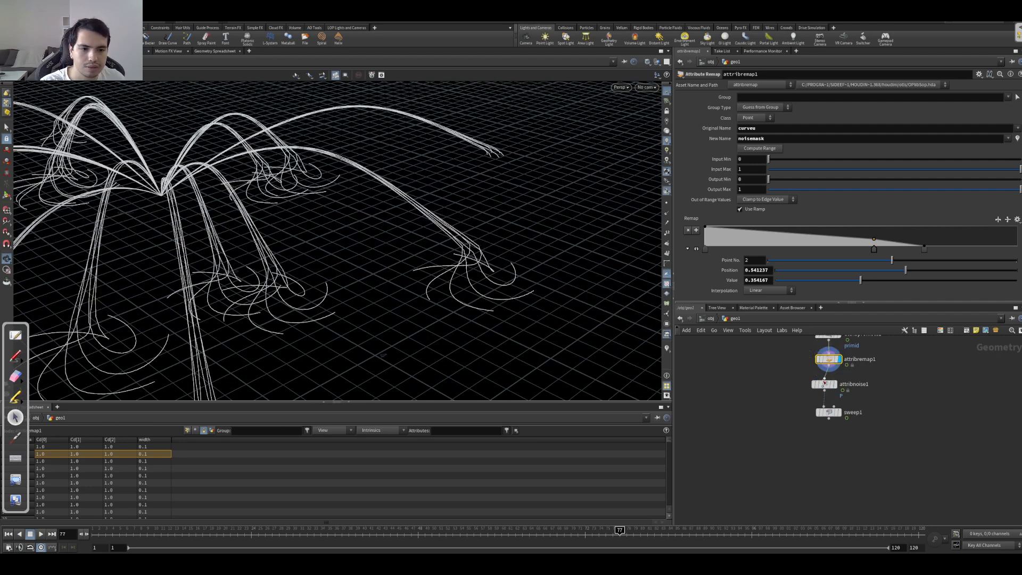
{"action": "left_click", "coordinate": [837, 384]}
Step: Enable the Y component of P in attribnoise1 so the noise acts on all three axes, and inspect the curves
{"action": "left_click", "coordinate": [824, 385]}
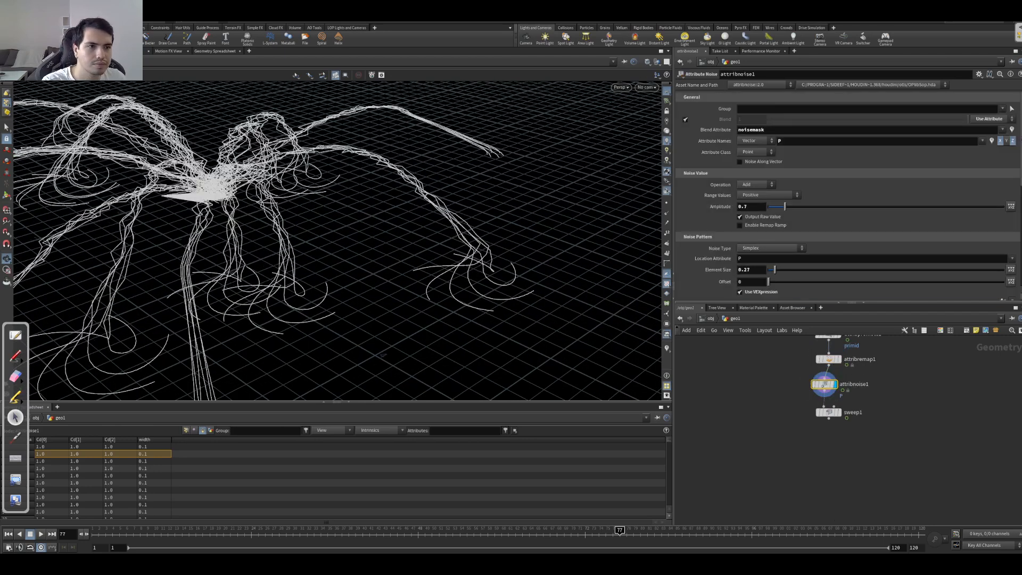
{"action": "left_click", "coordinate": [1005, 142]}
{"action": "left_click", "coordinate": [1007, 144]}
{"action": "left_click", "coordinate": [1007, 143]}
{"action": "left_click_drag", "start_coordinate": [533, 213], "coordinate": [303, 242]}
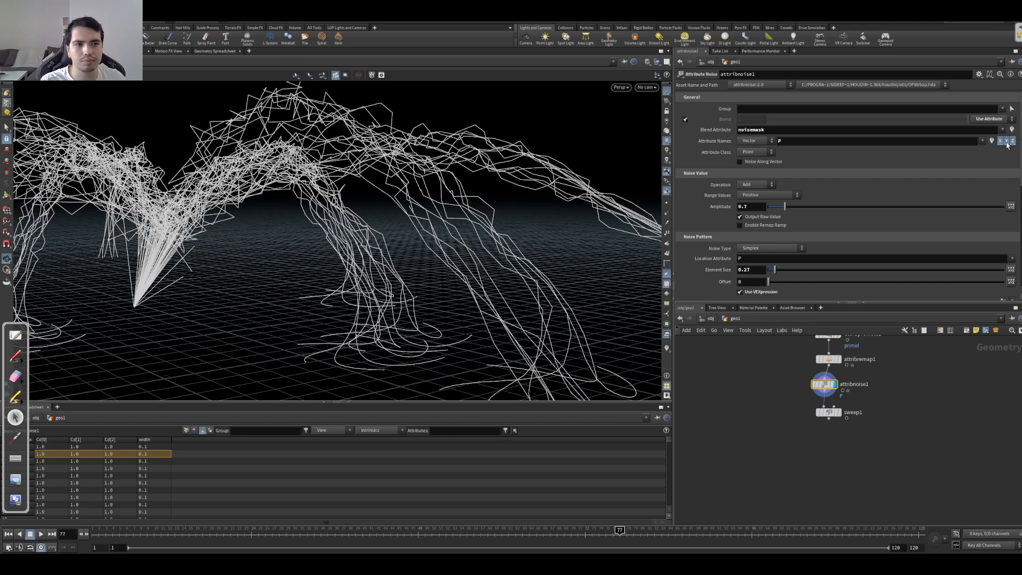
{"action": "left_click_drag", "start_coordinate": [206, 280], "coordinate": [300, 259]}
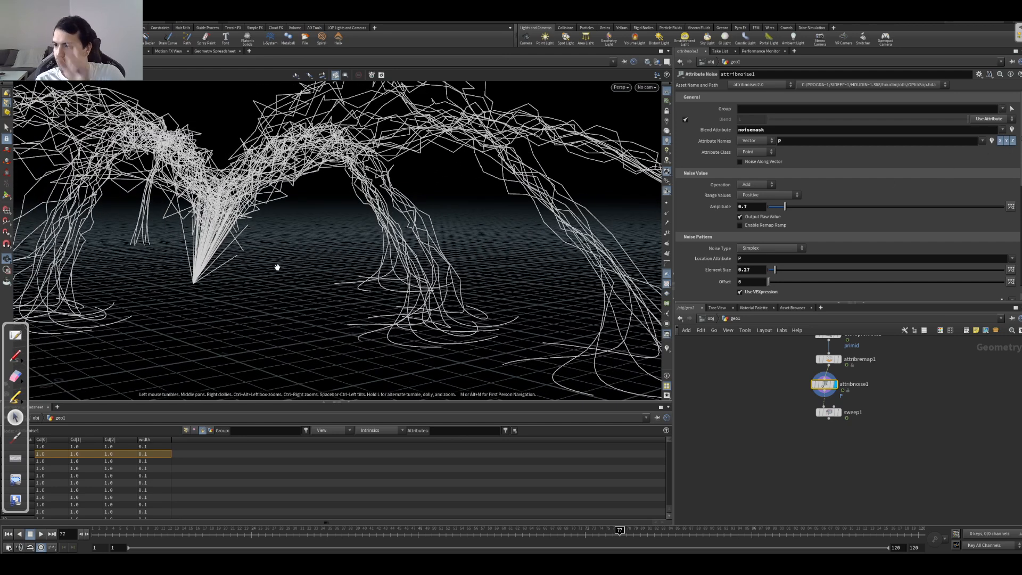
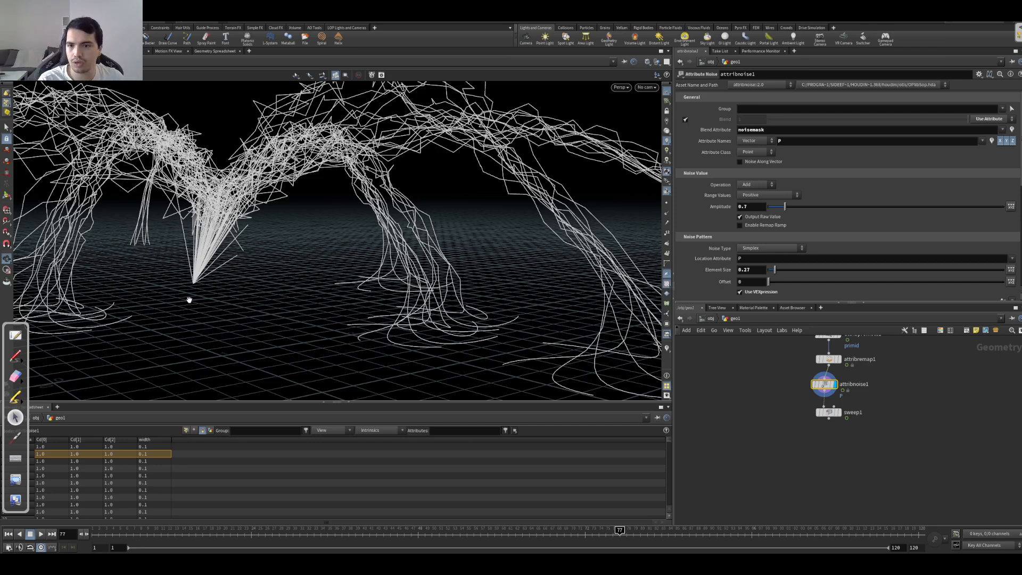
Step: Move the nodes from attribpromote1 downward to make room and insert a Measure node directly after Retract
{"action": "left_click_drag", "start_coordinate": [189, 299], "coordinate": [239, 307]}
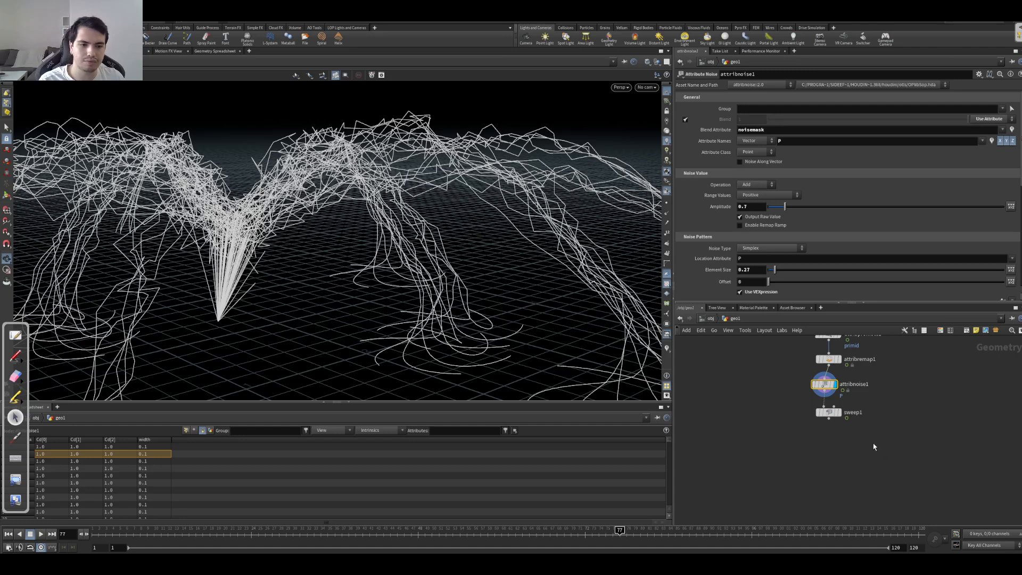
{"action": "middle_click_drag", "start_coordinate": [885, 444], "coordinate": [851, 480]}
{"action": "scroll", "coordinate": [886, 416], "scroll_direction": "up", "scroll_amount": 4}
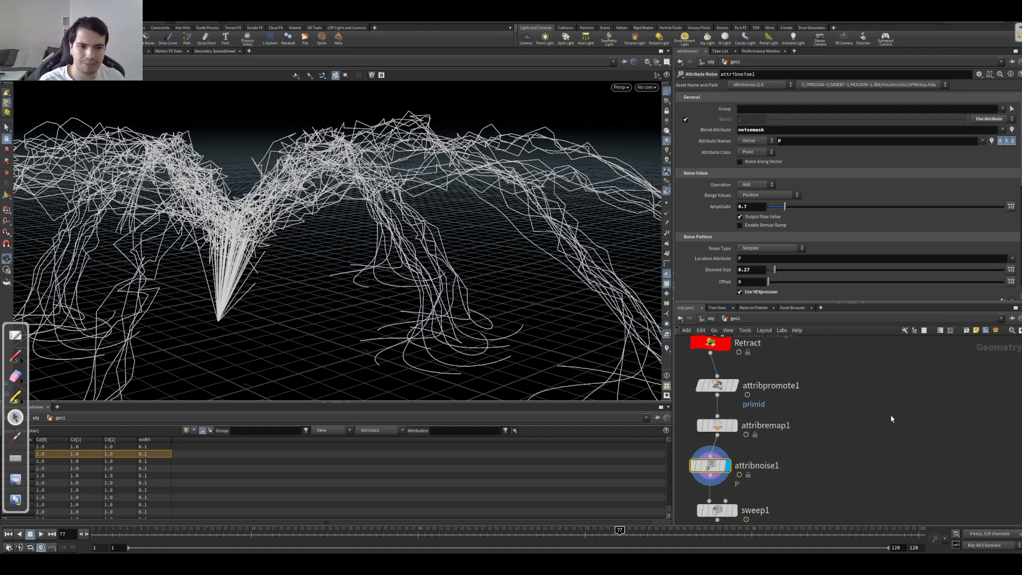
{"action": "scroll", "coordinate": [882, 444], "scroll_direction": "down", "scroll_amount": 5}
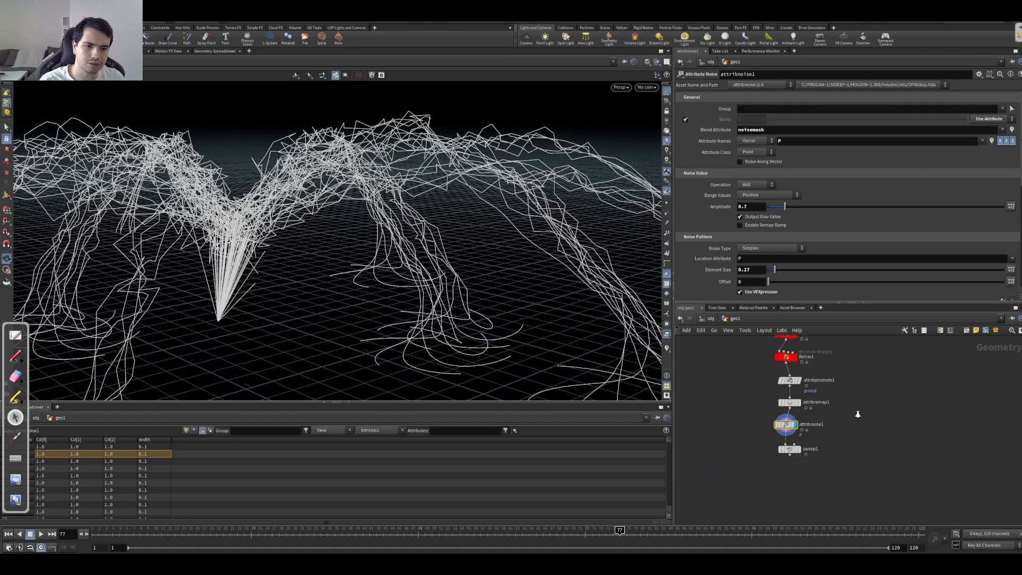
{"action": "left_click_drag", "start_coordinate": [870, 462], "coordinate": [822, 450]}
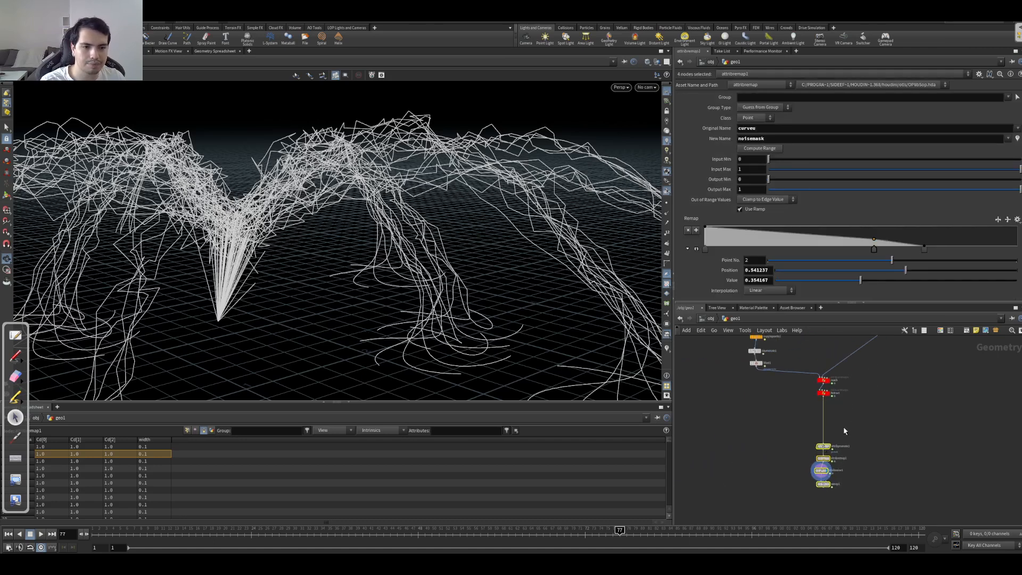
{"action": "left_click", "coordinate": [900, 404]}
{"action": "key", "text": "Tab"}
{"action": "type", "text": "meas"}
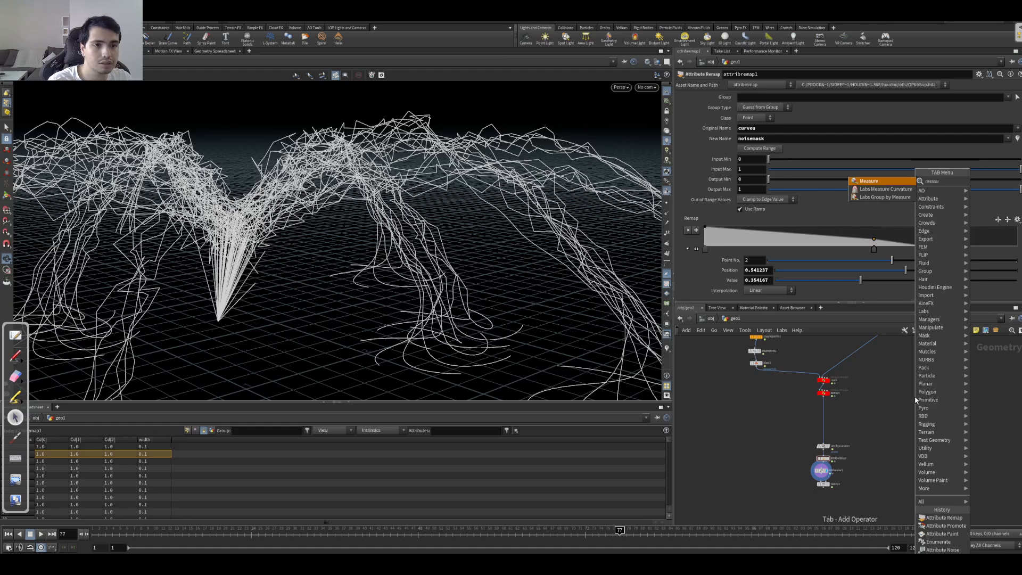
{"action": "key", "text": "Return"}
{"action": "left_click", "coordinate": [807, 426]}
{"action": "left_click_drag", "start_coordinate": [801, 426], "coordinate": [823, 411]}
Step: Set measure1 to measure Perimeter / Length, accumulated Per Element
{"action": "left_click", "coordinate": [766, 130]}
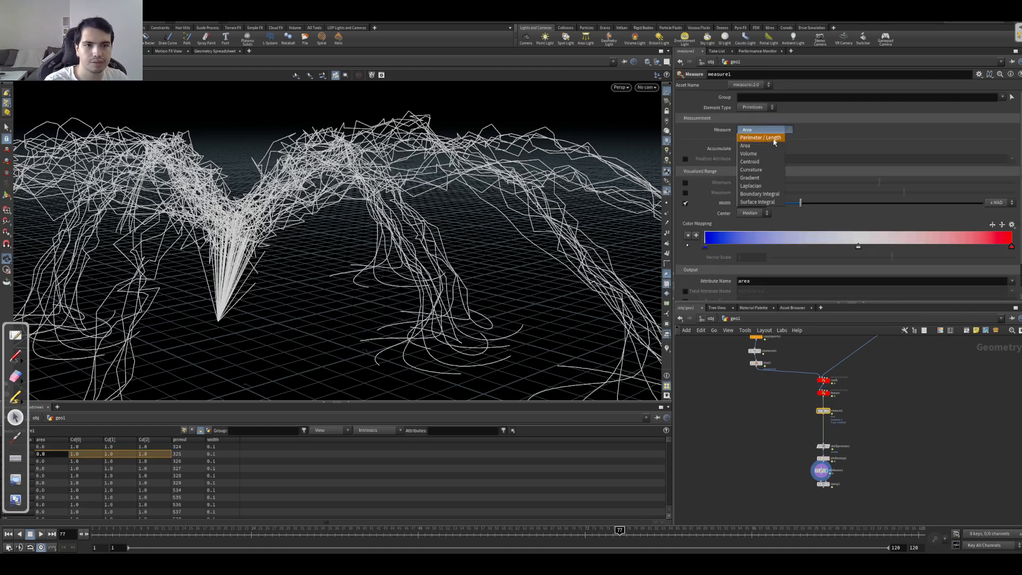
{"action": "left_click", "coordinate": [756, 135]}
{"action": "left_click", "coordinate": [751, 164]}
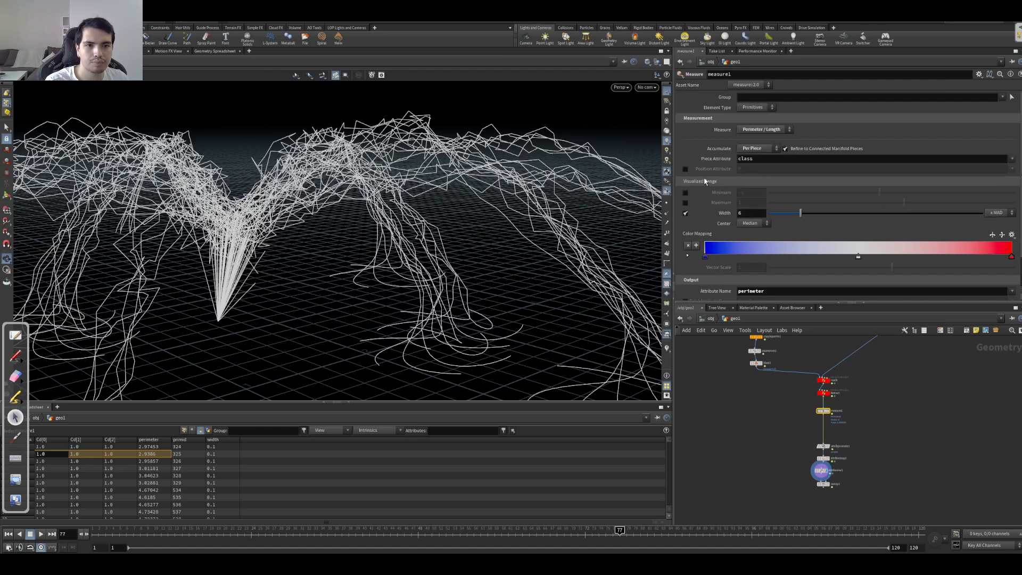
{"action": "left_click", "coordinate": [756, 150]}
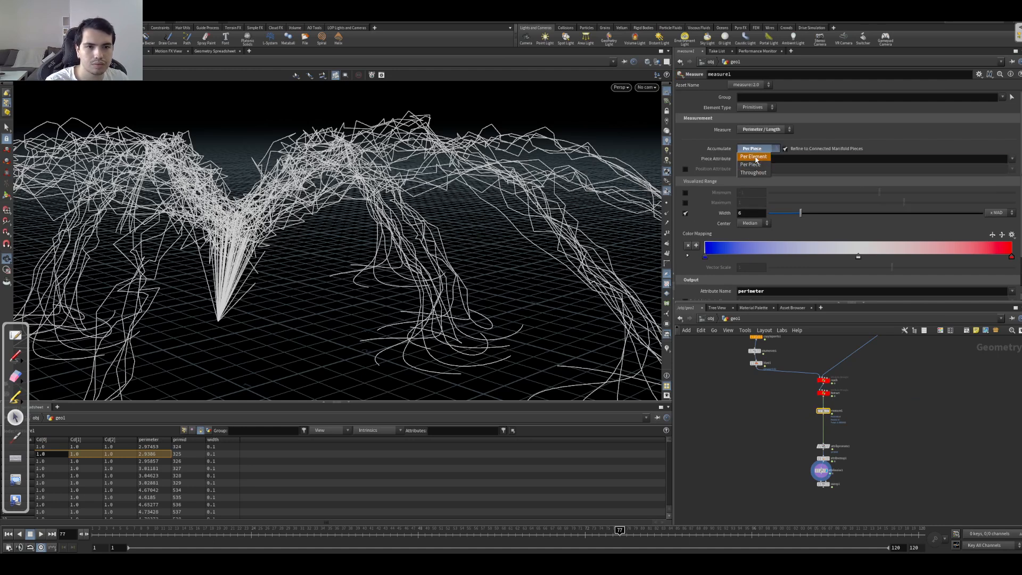
{"action": "left_click", "coordinate": [753, 155]}
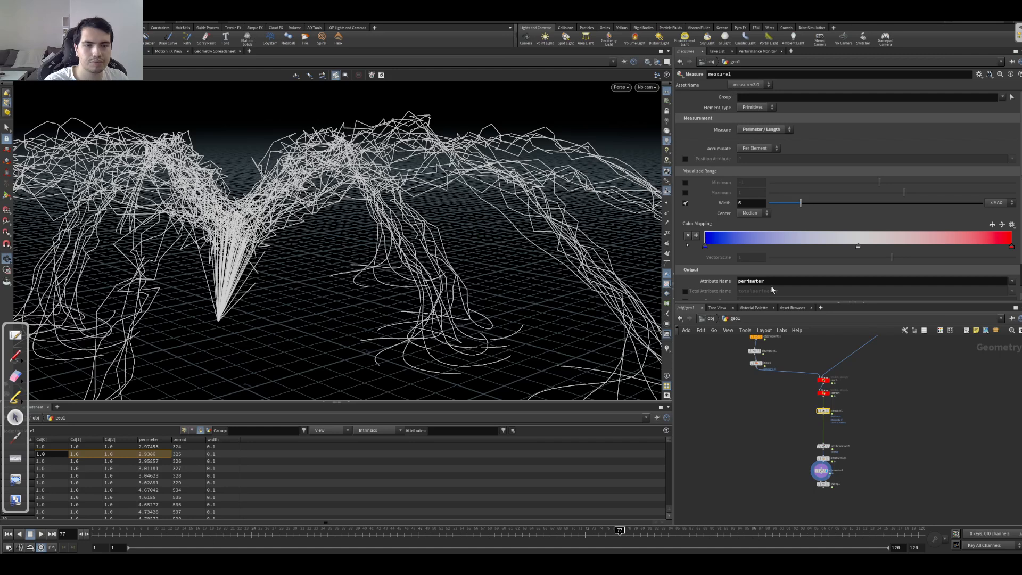
Step: Insert a Blast node between measure1 and attribpromote1 and set its group type to Primitives
{"action": "right_click", "coordinate": [801, 407]}
{"action": "scroll", "coordinate": [809, 405], "scroll_direction": "up", "scroll_amount": 5}
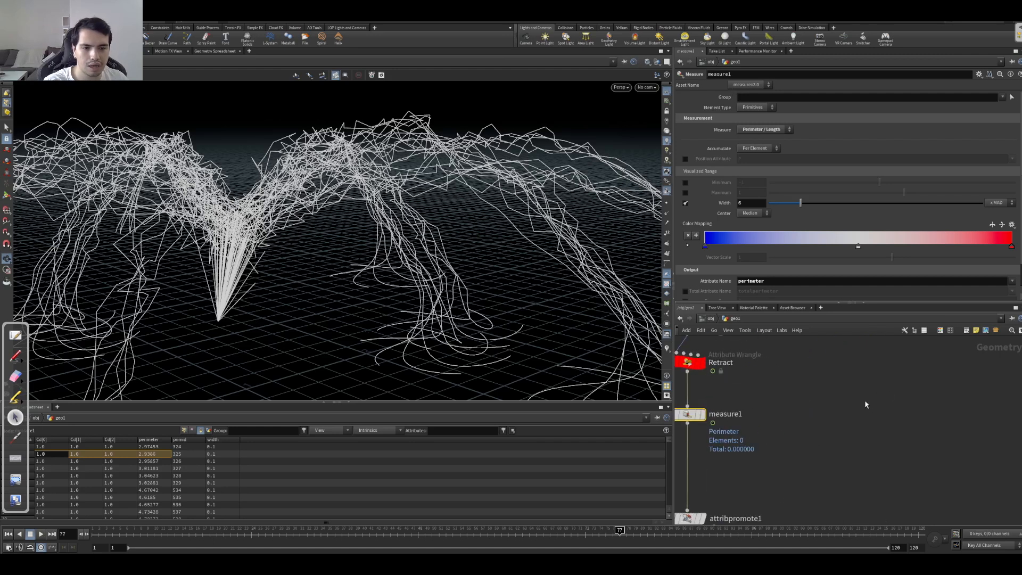
{"action": "key", "text": "Tab"}
{"action": "type", "text": "bla"}
{"action": "key", "text": "Return"}
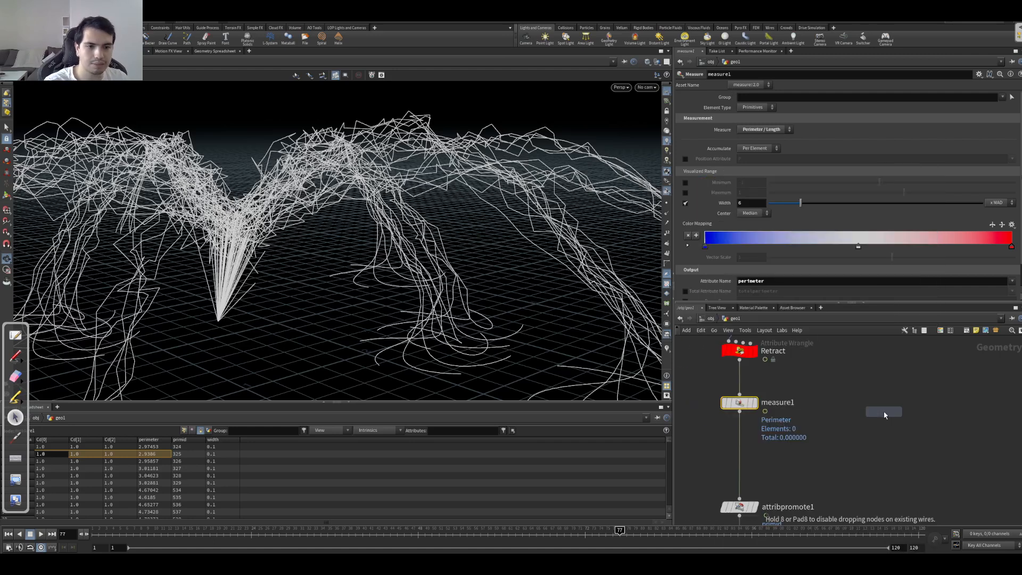
{"action": "left_click", "coordinate": [740, 447]}
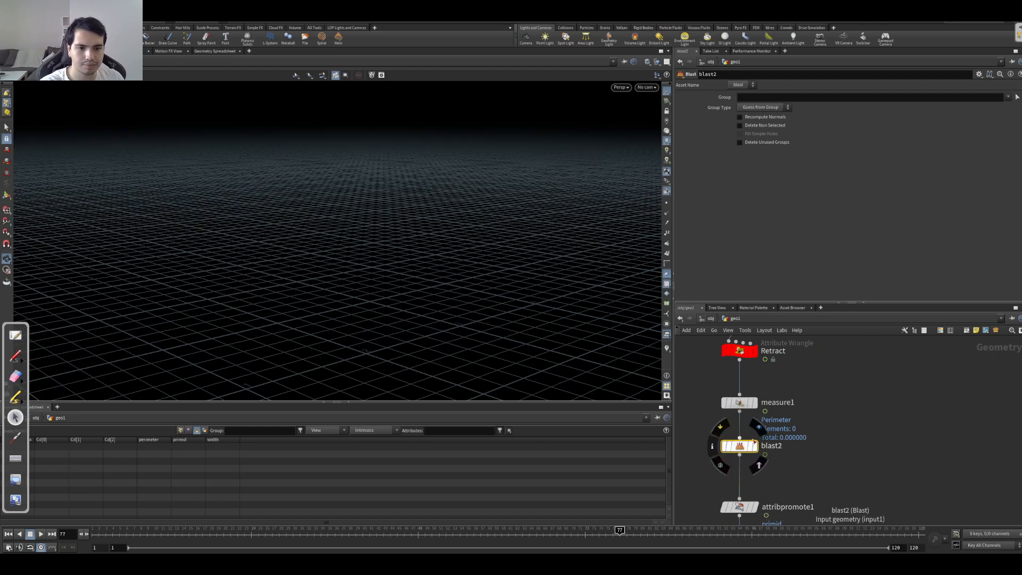
{"action": "left_click", "coordinate": [763, 107]}
{"action": "left_click", "coordinate": [755, 148]}
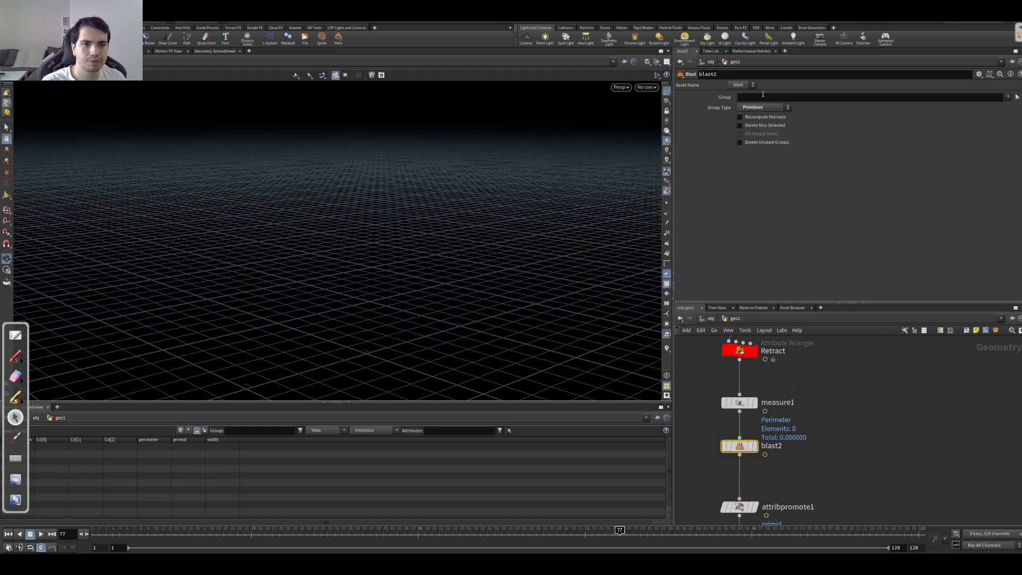
{"action": "left_click_drag", "start_coordinate": [814, 384], "coordinate": [731, 413]}
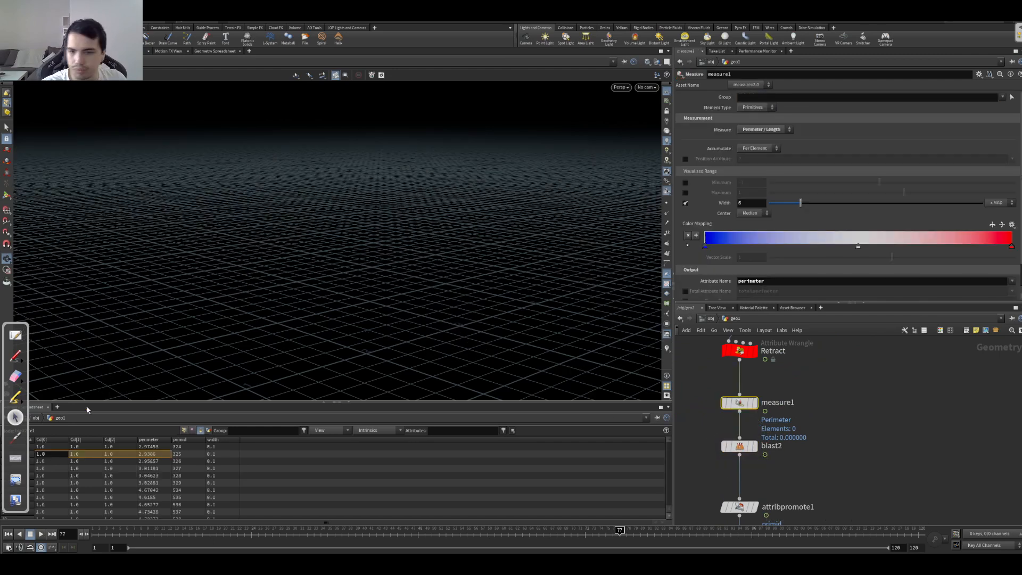
{"action": "left_click", "coordinate": [141, 440]}
{"action": "left_click", "coordinate": [774, 449]}
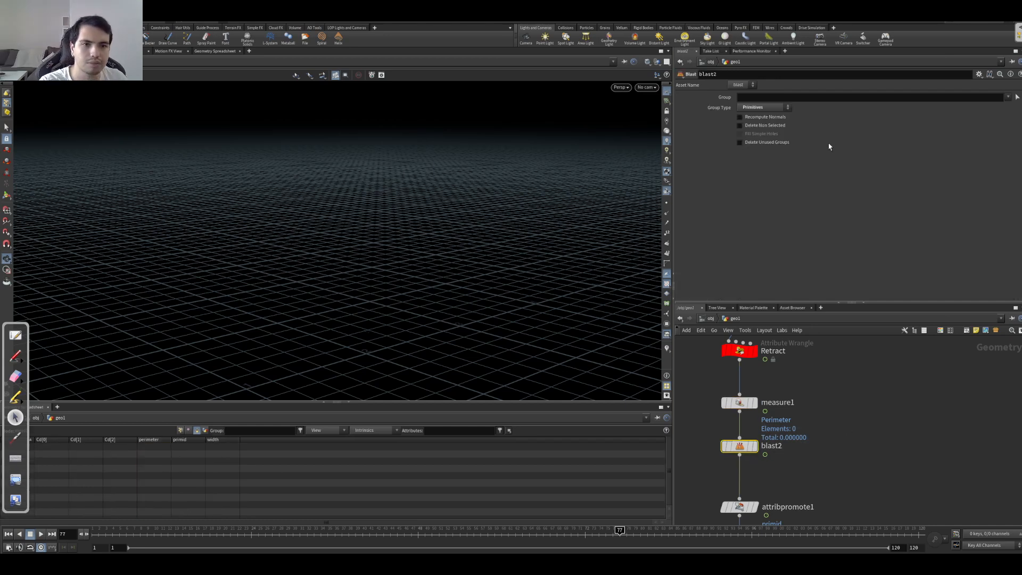
{"action": "type", "text": "@perime"}
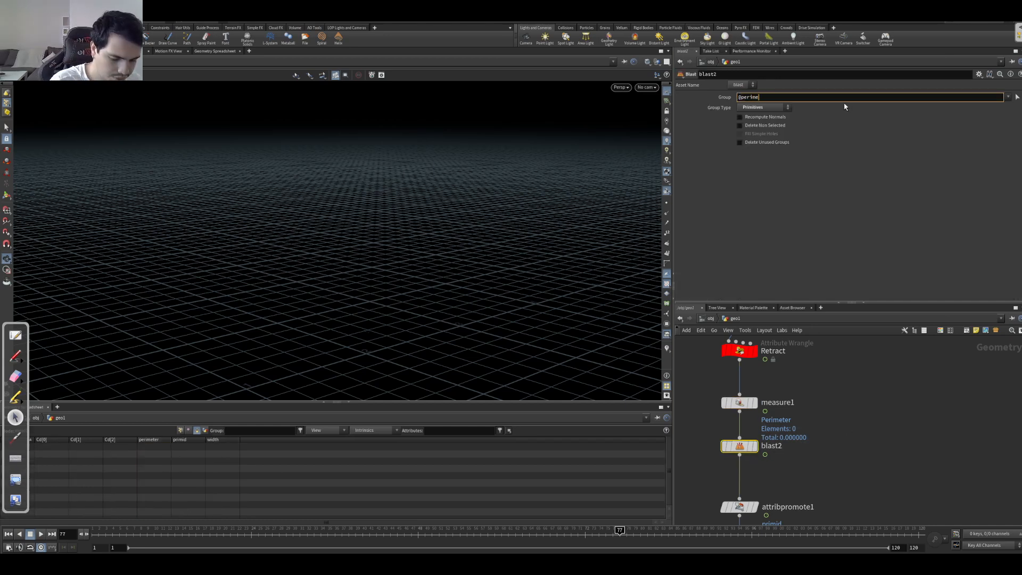
{"action": "type", "text": "ter<0.01"}
{"action": "key", "text": "Return"}
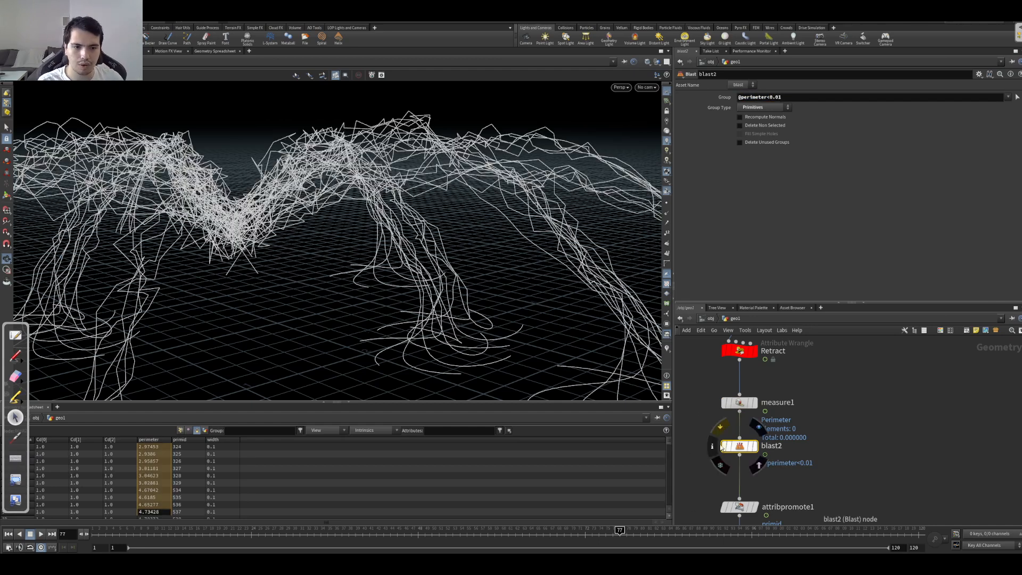
Step: Compare the primitive counts in the node info of blast2 and measure1
{"action": "left_click", "coordinate": [715, 446]}
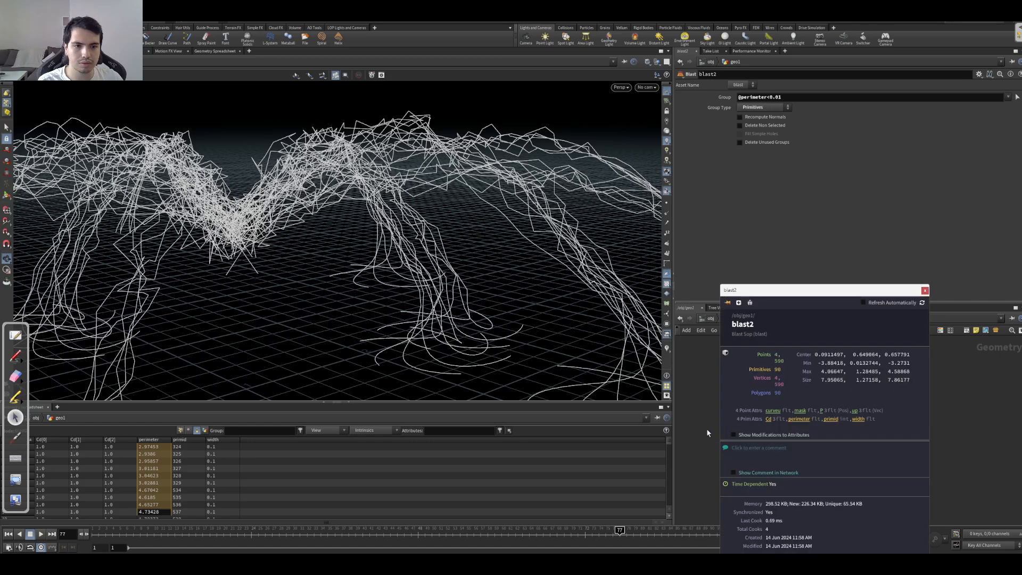
{"action": "left_click", "coordinate": [925, 292]}
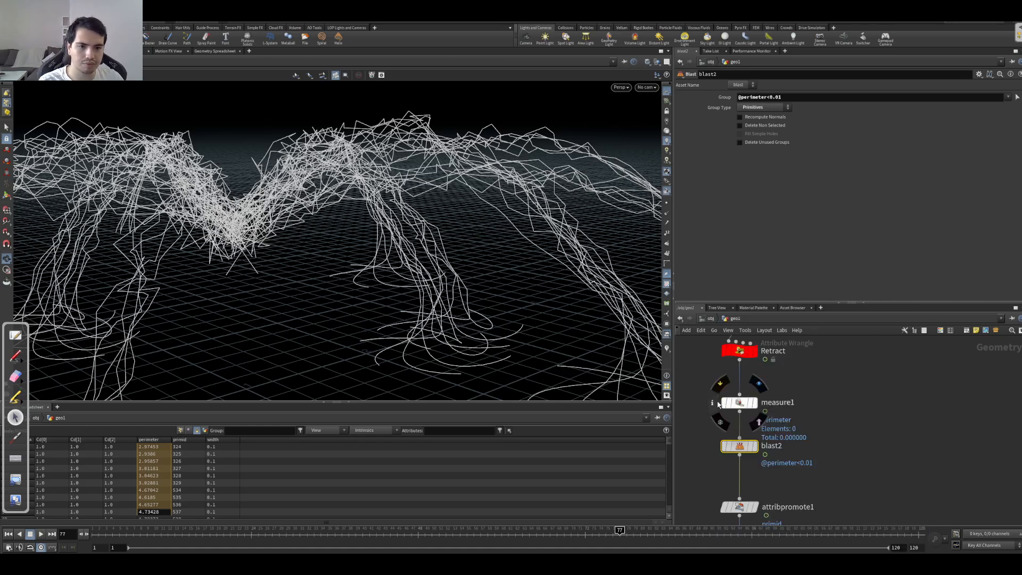
{"action": "left_click", "coordinate": [713, 404]}
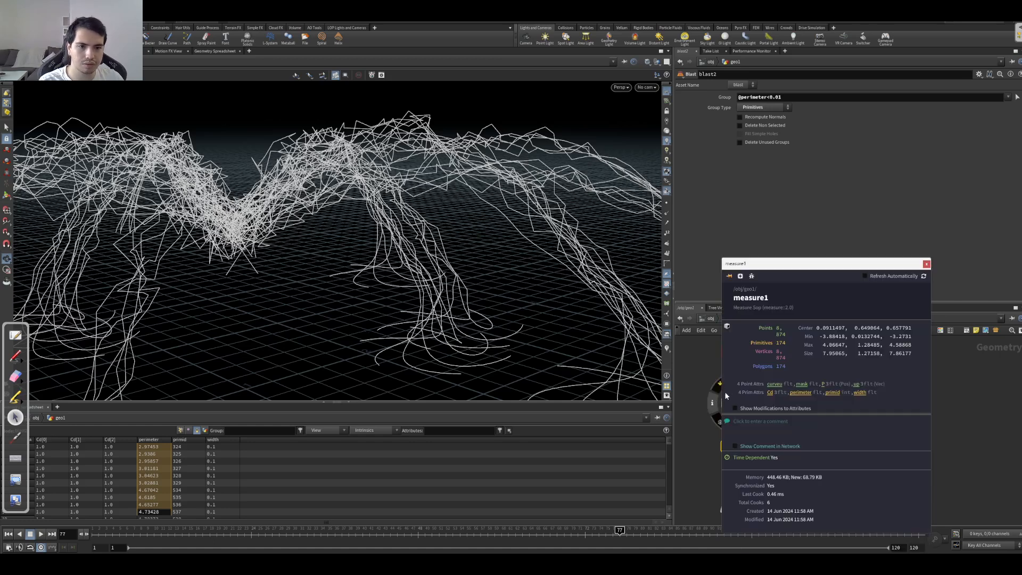
{"action": "left_click", "coordinate": [927, 265]}
Step: Play the animation and inspect the remaining noisy curves from several angles
{"action": "middle_click_drag", "start_coordinate": [813, 439], "coordinate": [851, 412]}
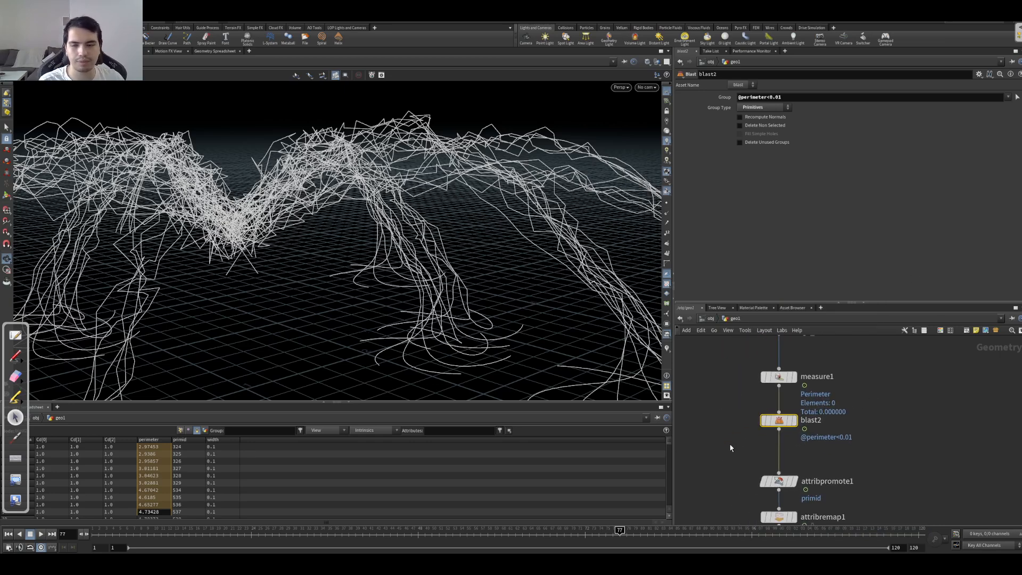
{"action": "left_click_drag", "start_coordinate": [347, 262], "coordinate": [329, 213]}
{"action": "right_click_drag", "start_coordinate": [329, 212], "coordinate": [263, 248]}
{"action": "left_click_drag", "start_coordinate": [263, 249], "coordinate": [253, 294]}
{"action": "key", "text": "Down"}
{"action": "key", "text": "Down"}
{"action": "left_click_drag", "start_coordinate": [325, 288], "coordinate": [417, 294]}
{"action": "scroll", "coordinate": [886, 440], "scroll_direction": "up", "scroll_amount": 3}
{"action": "middle_click_drag", "start_coordinate": [882, 452], "coordinate": [924, 357]}
{"action": "scroll", "coordinate": [915, 375], "scroll_direction": "down", "scroll_amount": 3}
{"action": "middle_click_drag", "start_coordinate": [883, 439], "coordinate": [888, 381]}
Step: Toggle the Y component of P in attribnoise1 off and on to compare the noise
{"action": "left_click", "coordinate": [822, 424]}
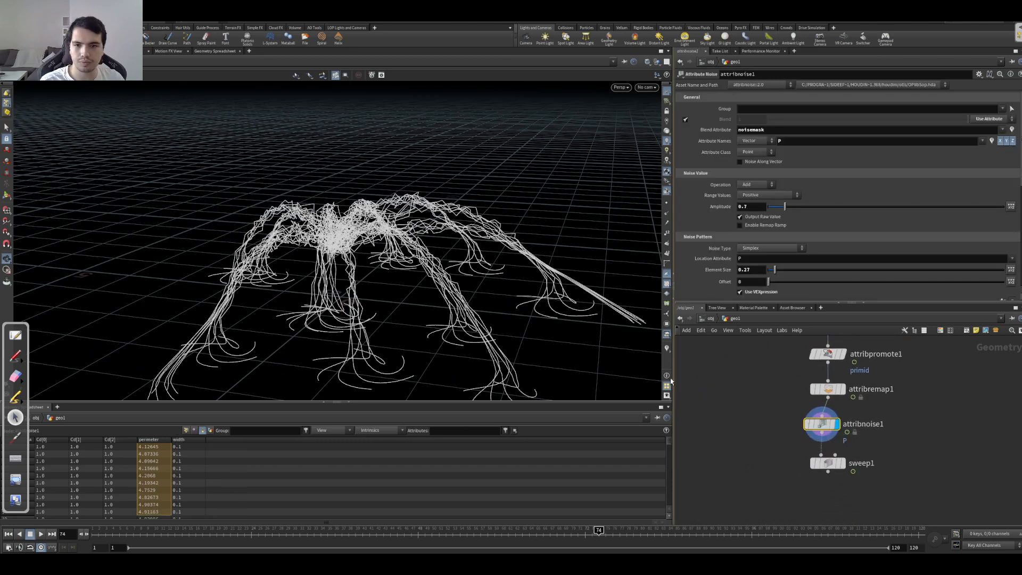
{"action": "left_click_drag", "start_coordinate": [822, 425], "coordinate": [829, 426]}
{"action": "left_click", "coordinate": [1007, 141]}
{"action": "left_click", "coordinate": [1006, 141]}
{"action": "left_click", "coordinate": [1006, 142]}
{"action": "left_click", "coordinate": [1005, 144]}
Step: Check the creature through cam1 and in the free view, stepping back and forth through the frames
{"action": "left_click_drag", "start_coordinate": [611, 250], "coordinate": [534, 278]}
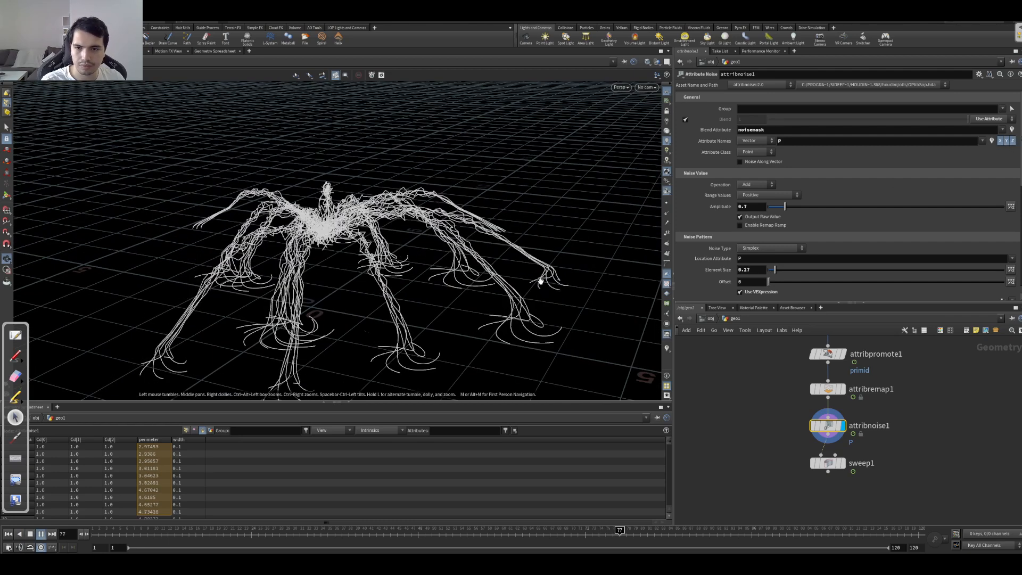
{"action": "left_click", "coordinate": [647, 87]}
{"action": "left_click", "coordinate": [692, 120]}
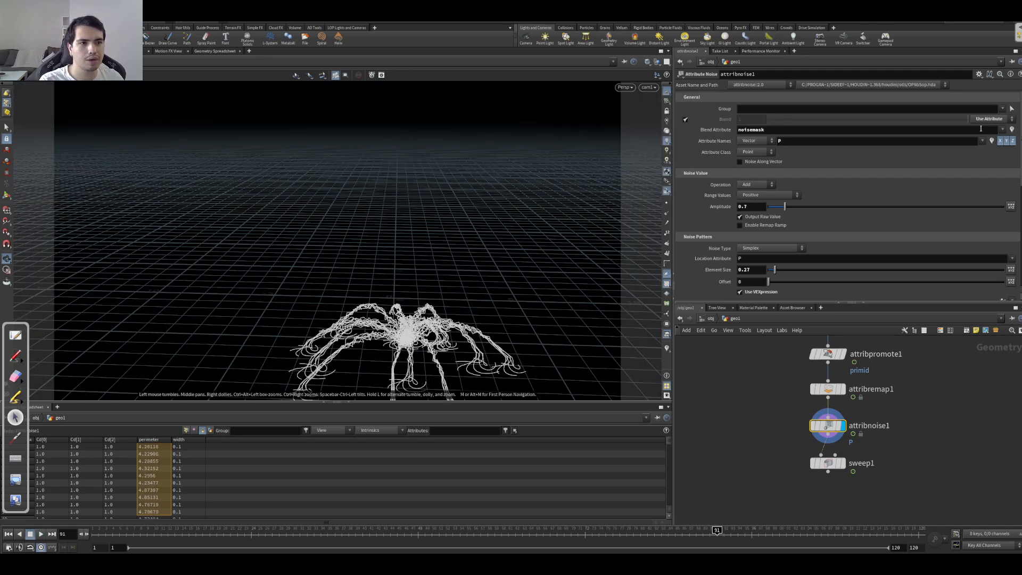
{"action": "left_click_drag", "start_coordinate": [344, 324], "coordinate": [313, 325]}
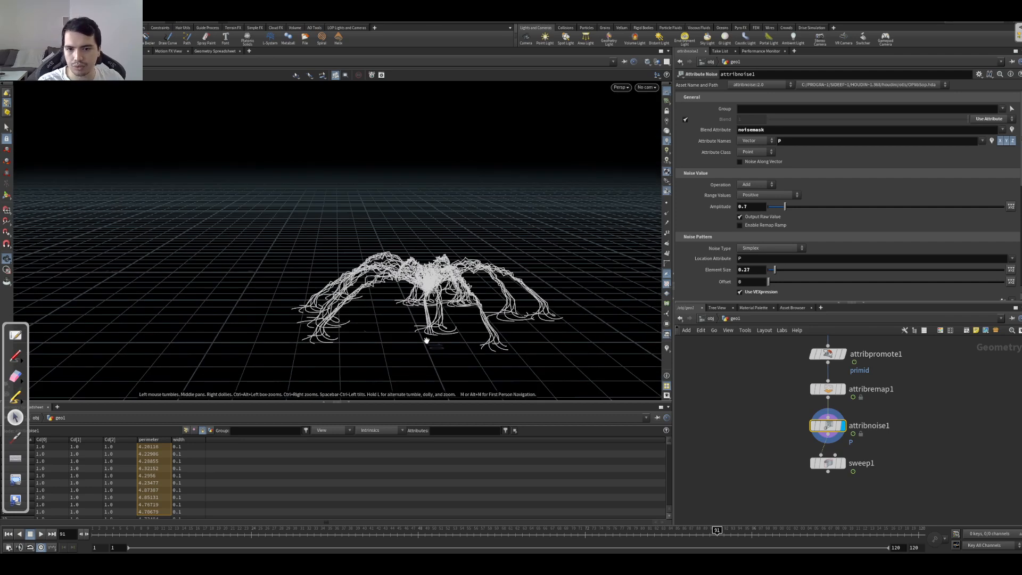
{"action": "key", "text": "Left"}
{"action": "key", "text": "Left"}
{"action": "key", "text": "Left"}
{"action": "key", "text": "Left"}
{"action": "key", "text": "Left"}
{"action": "key", "text": "Right"}
{"action": "key", "text": "Right"}
{"action": "key", "text": "Right"}
{"action": "key", "text": "Right"}
{"action": "key", "text": "Right"}
{"action": "key", "text": "Right"}
{"action": "key", "text": "Left"}
{"action": "key", "text": "Left"}
{"action": "key", "text": "Left"}
{"action": "key", "text": "Left"}
{"action": "key", "text": "Left"}
{"action": "key", "text": "Left"}
{"action": "key", "text": "Left"}
{"action": "key", "text": "Left"}
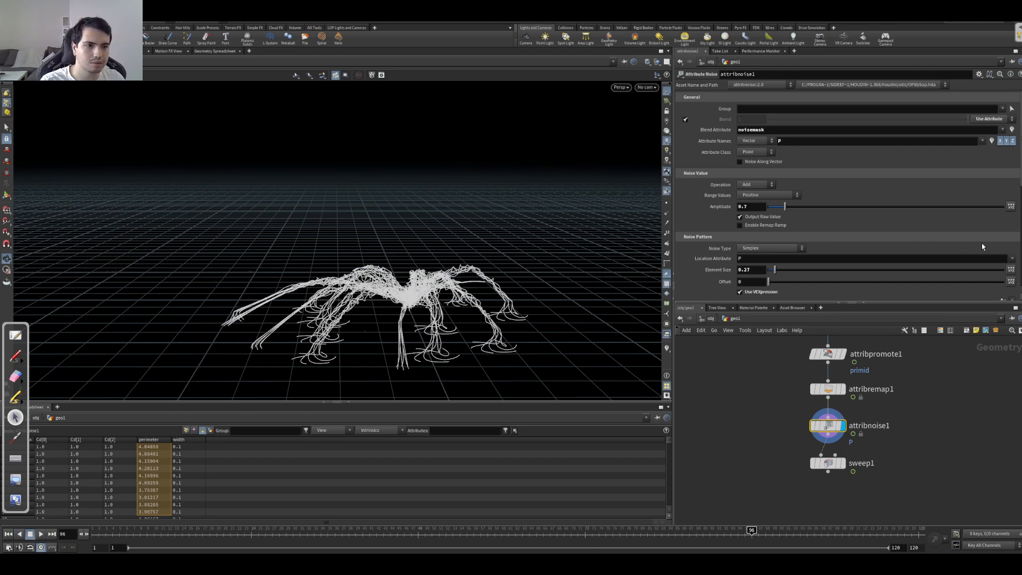
Step: Shift the end point of the noisemask ramp in attribremap1 further along the curve length
{"action": "left_click", "coordinate": [823, 393]}
{"action": "left_click_drag", "start_coordinate": [924, 249], "coordinate": [961, 249]}
{"action": "left_click_drag", "start_coordinate": [804, 464], "coordinate": [803, 462]}
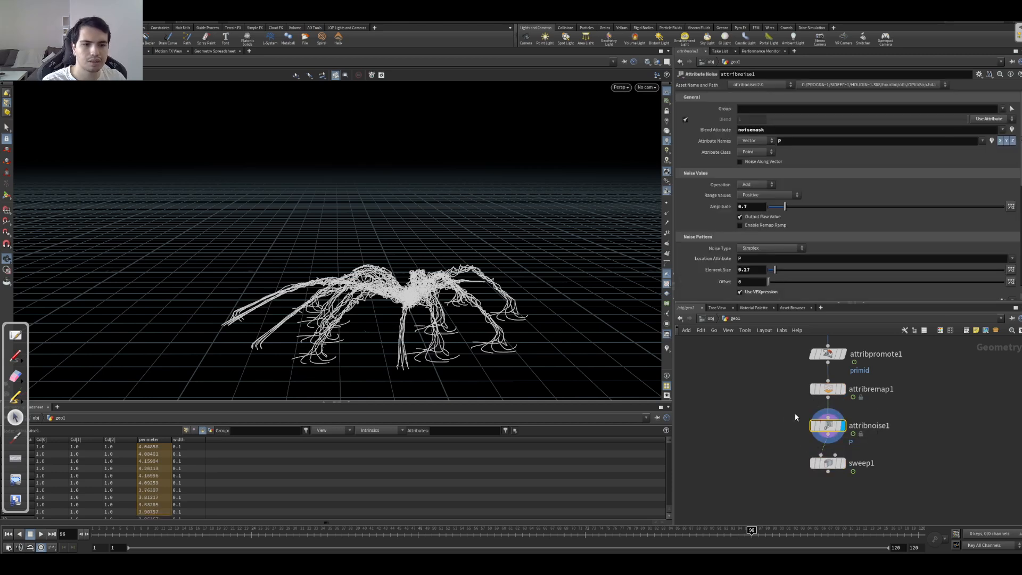
Step: Set attribnoise1's range values to Zero Centered and its element size to 1.32
{"action": "left_click", "coordinate": [752, 197]}
{"action": "left_click", "coordinate": [744, 213]}
{"action": "mouse_move", "coordinate": [469, 316]}
{"action": "left_mouse_down"}
{"action": "mouse_move", "coordinate": [599, 364]}
{"action": "mouse_move", "coordinate": [466, 291]}
{"action": "mouse_move", "coordinate": [440, 290]}
{"action": "mouse_move", "coordinate": [513, 224]}
{"action": "mouse_move", "coordinate": [468, 260]}
{"action": "mouse_move", "coordinate": [474, 320]}
{"action": "left_mouse_up"}
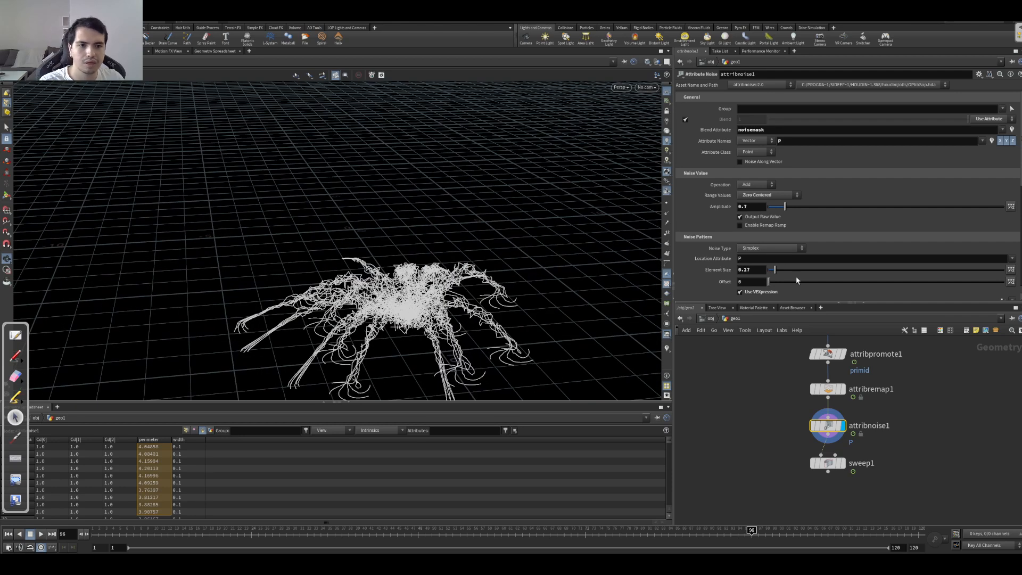
{"action": "left_click_drag", "start_coordinate": [774, 274], "coordinate": [800, 275]}
{"action": "left_click_drag", "start_coordinate": [646, 320], "coordinate": [641, 242]}
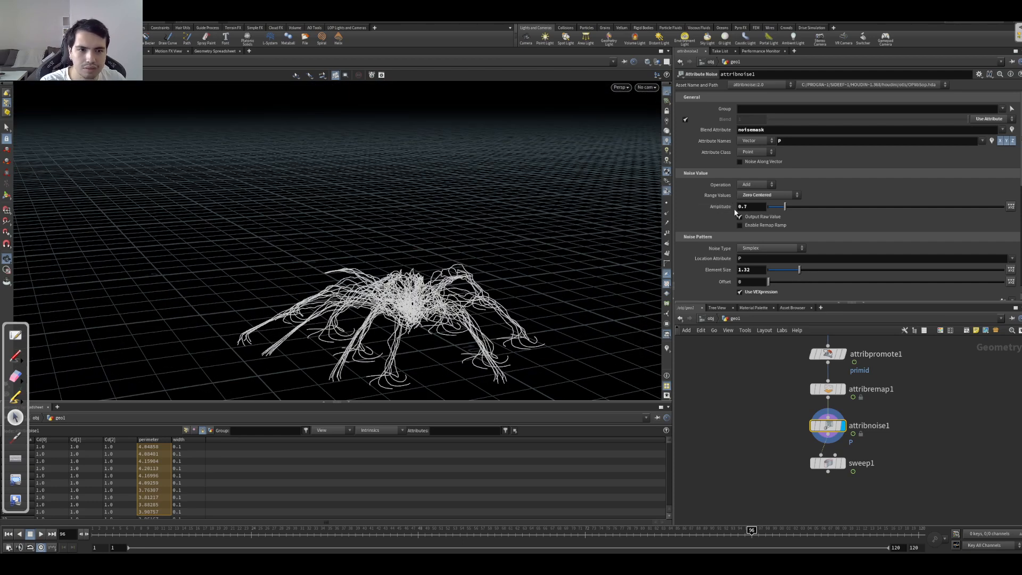
Step: Set attribnoise1's amplitude to 0.3 and play the animation from the first frame to check the motion
{"action": "type", "text": "3"}
{"action": "key", "text": "Return"}
{"action": "mouse_move", "coordinate": [380, 315]}
{"action": "left_mouse_down"}
{"action": "mouse_move", "coordinate": [394, 314]}
{"action": "mouse_move", "coordinate": [376, 312]}
{"action": "left_mouse_up"}
{"action": "middle_click_drag", "start_coordinate": [411, 306], "coordinate": [413, 261]}
{"action": "left_click_drag", "start_coordinate": [413, 261], "coordinate": [427, 299]}
{"action": "scroll", "coordinate": [468, 261], "scroll_direction": "up", "scroll_amount": 3}
{"action": "key", "text": "Up"}
{"action": "key", "text": "Up"}
{"action": "key", "text": "ctrl+Up"}
{"action": "key", "text": "Up"}
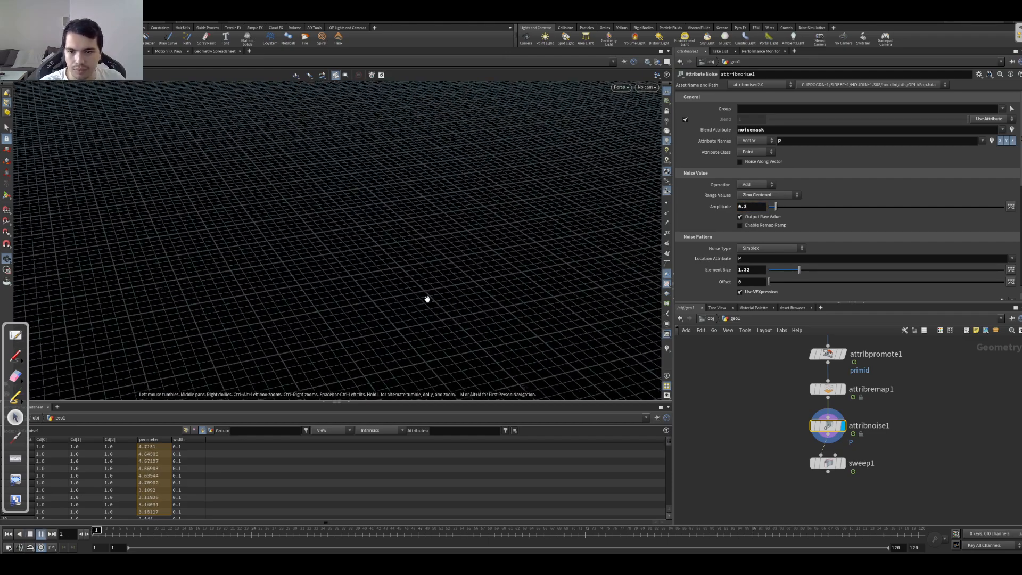
Step: Display sweep1 and play the animation through cam1 to review the swept tubes
{"action": "left_click", "coordinate": [843, 462]}
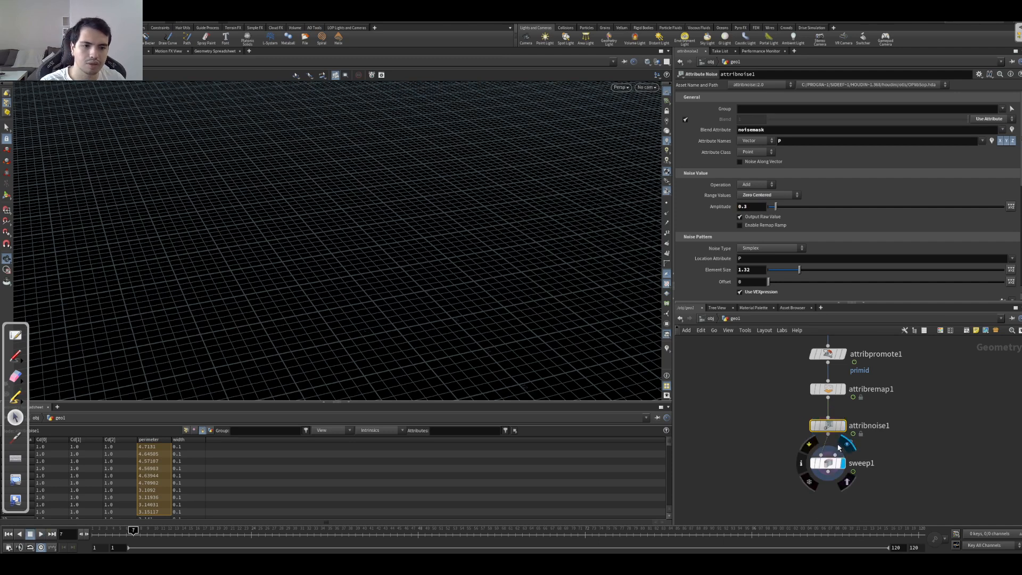
{"action": "left_click", "coordinate": [647, 86]}
{"action": "left_click", "coordinate": [643, 124]}
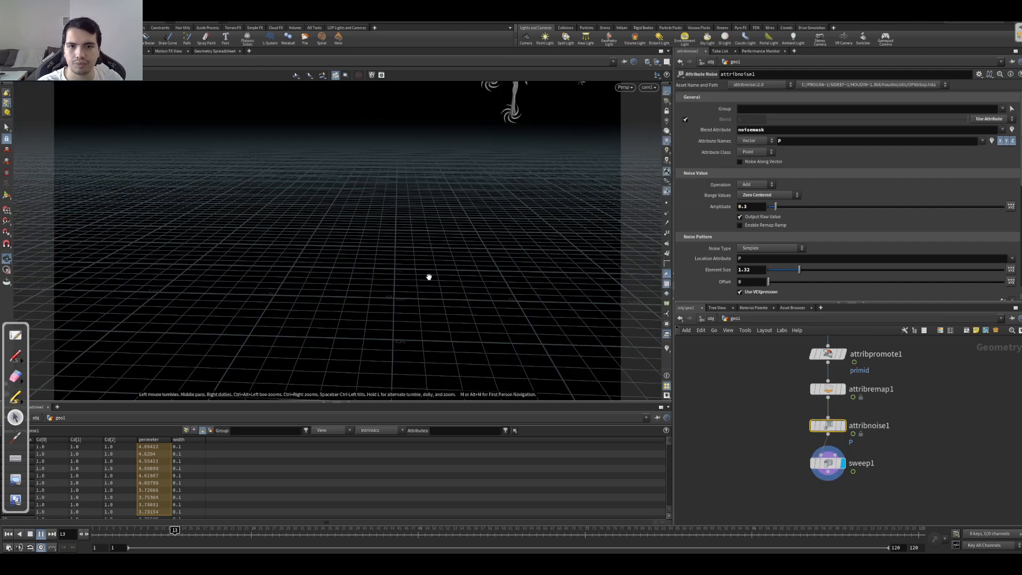
{"action": "left_click_drag", "start_coordinate": [429, 277], "coordinate": [432, 279]}
{"action": "left_click", "coordinate": [647, 87]}
{"action": "left_click", "coordinate": [643, 125]}
{"action": "key", "text": "Up"}
{"action": "left_click", "coordinate": [646, 87]}
{"action": "left_click", "coordinate": [644, 126]}
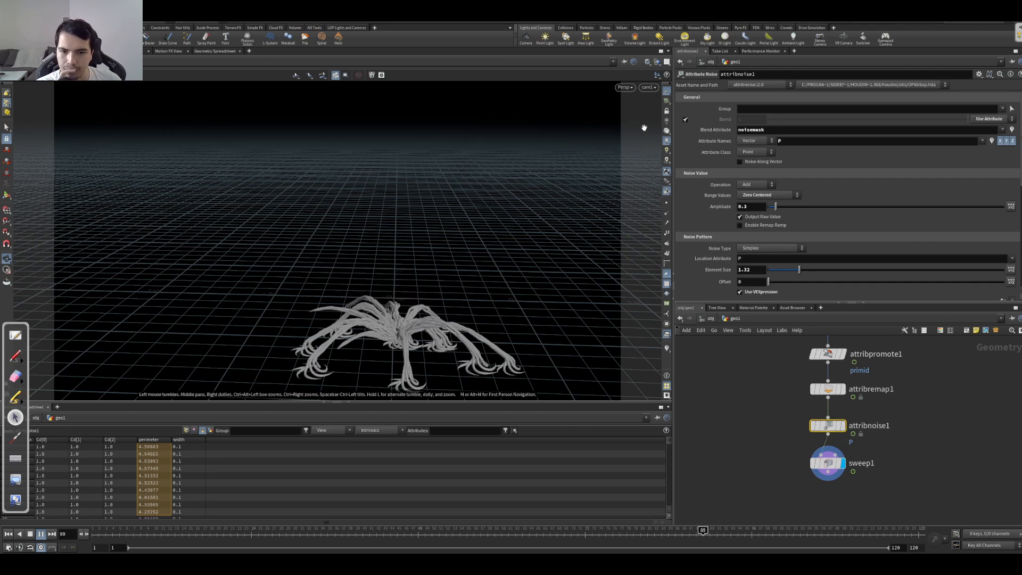
{"action": "key", "text": "Up"}
{"action": "key", "text": "Down"}
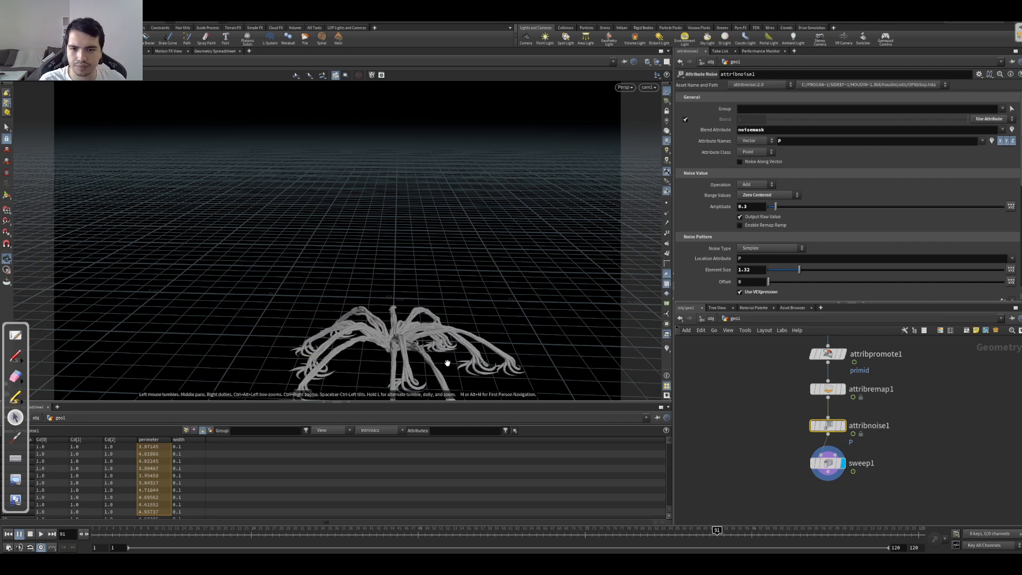
Step: Lock cam1 to the view and move it closer to the creature while playing the animation
{"action": "left_click", "coordinate": [666, 111]}
{"action": "left_click_drag", "start_coordinate": [459, 320], "coordinate": [479, 235]}
{"action": "right_click_drag", "start_coordinate": [480, 234], "coordinate": [509, 241]}
{"action": "key", "text": "Down"}
{"action": "key", "text": "Up"}
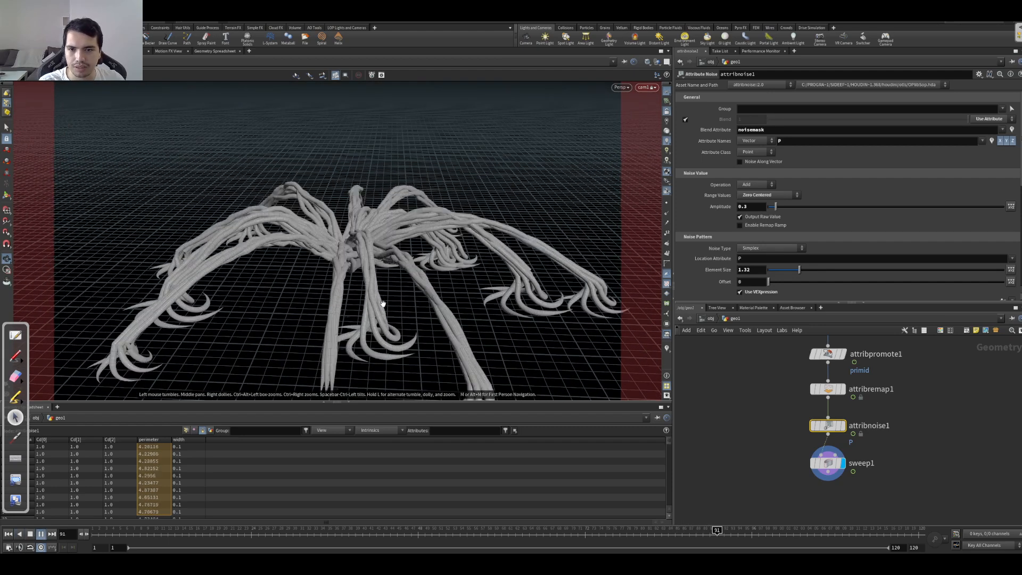
{"action": "key", "text": "Up"}
Step: Scrub through the timeline and adjust cam1 to keep the swept creature framed across the animation
{"action": "mouse_move", "coordinate": [502, 532]}
{"action": "left_mouse_down"}
{"action": "mouse_move", "coordinate": [488, 532]}
{"action": "mouse_move", "coordinate": [578, 532]}
{"action": "mouse_move", "coordinate": [502, 531]}
{"action": "left_mouse_up"}
{"action": "left_click_drag", "start_coordinate": [340, 219], "coordinate": [407, 329]}
{"action": "key", "text": "Down"}
{"action": "left_click_drag", "start_coordinate": [478, 533], "coordinate": [123, 521]}
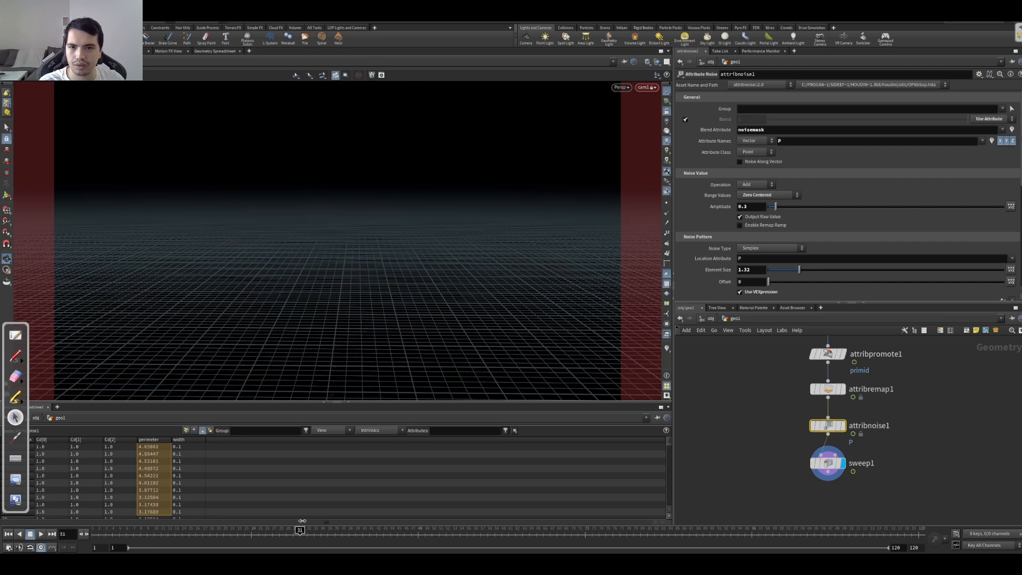
{"action": "left_click_drag", "start_coordinate": [435, 527], "coordinate": [453, 528]}
{"action": "middle_click_drag", "start_coordinate": [320, 245], "coordinate": [378, 249]}
{"action": "key", "text": "Up"}
{"action": "key", "text": "Down"}
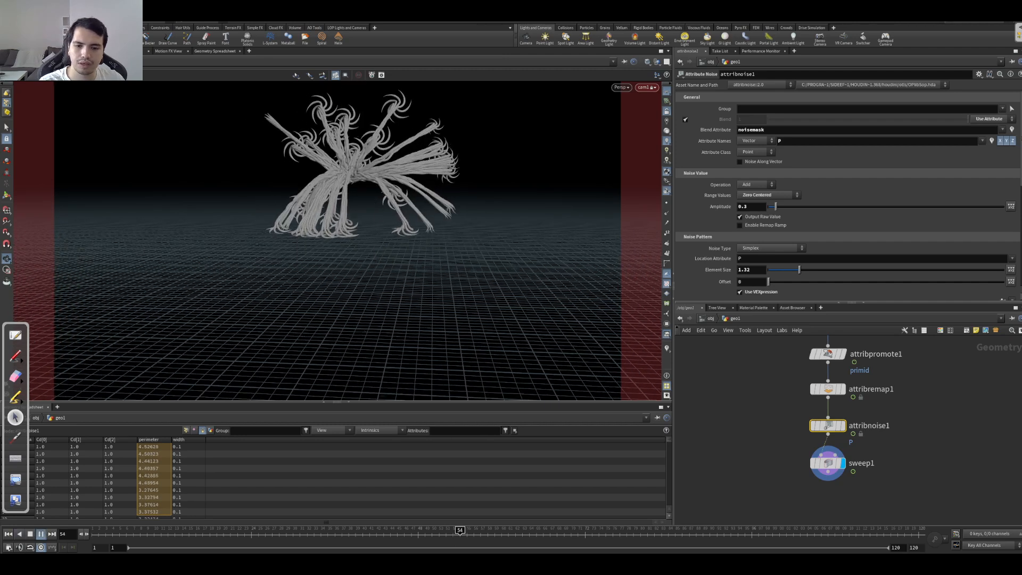
{"action": "left_click_drag", "start_coordinate": [488, 527], "coordinate": [771, 506]}
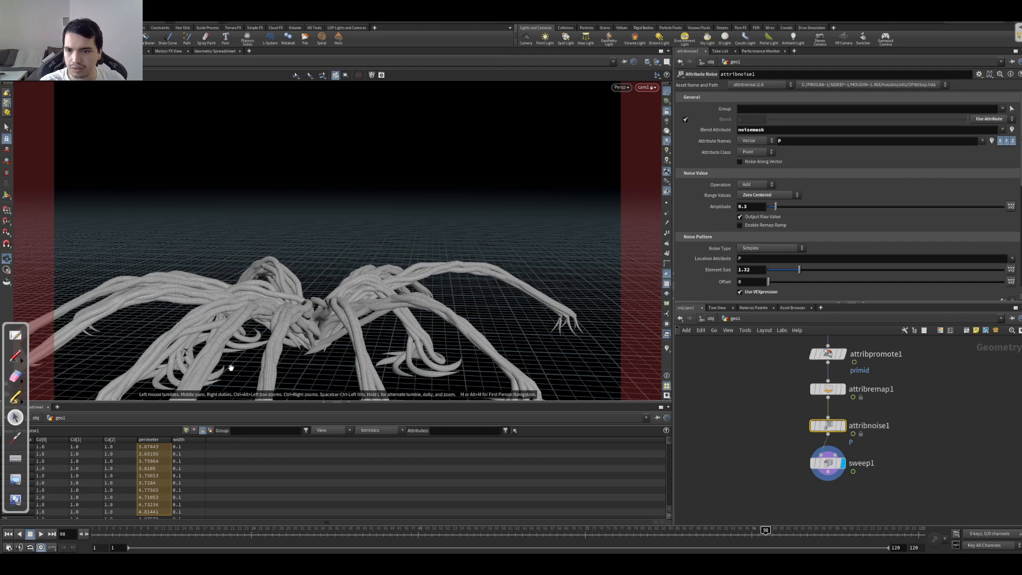
Step: In sweep1, set the first scale ramp point's value to 0.497 and the end cap type to Single Polygon
{"action": "middle_click_drag", "start_coordinate": [768, 416], "coordinate": [810, 370]}
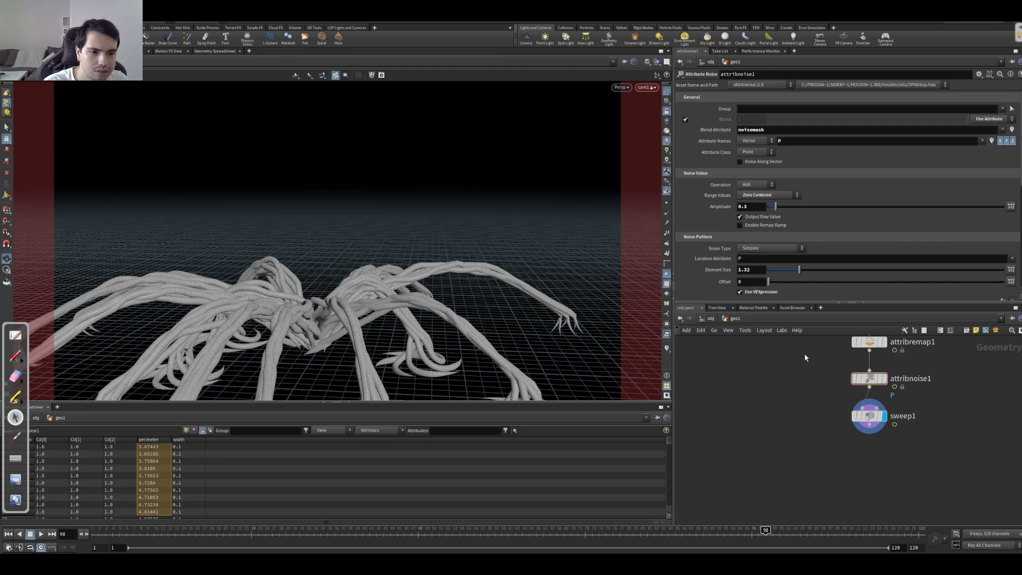
{"action": "middle_click_drag", "start_coordinate": [809, 354], "coordinate": [799, 406]}
{"action": "left_click", "coordinate": [857, 470]}
{"action": "left_click", "coordinate": [705, 224]}
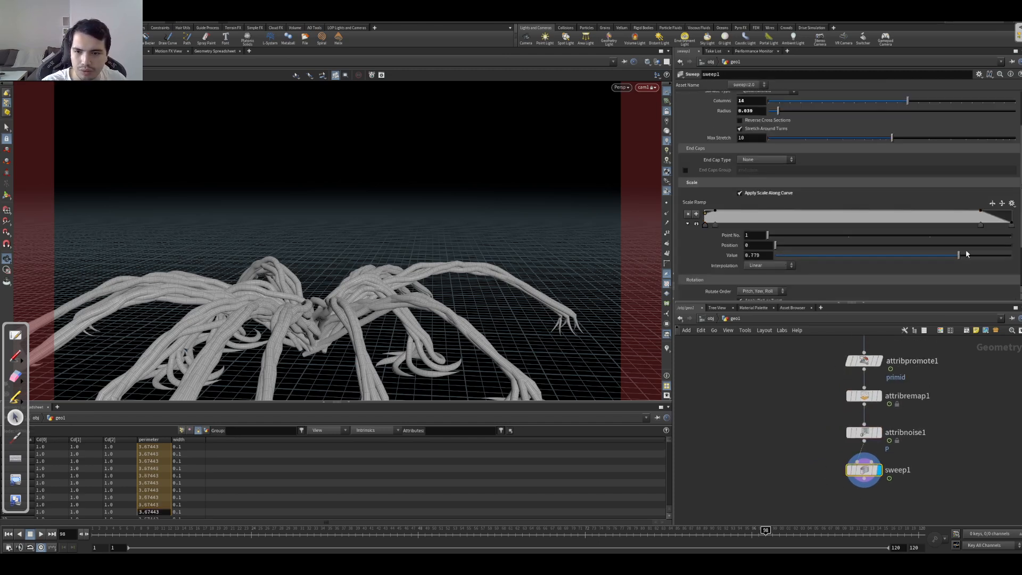
{"action": "left_click_drag", "start_coordinate": [873, 258], "coordinate": [888, 256]}
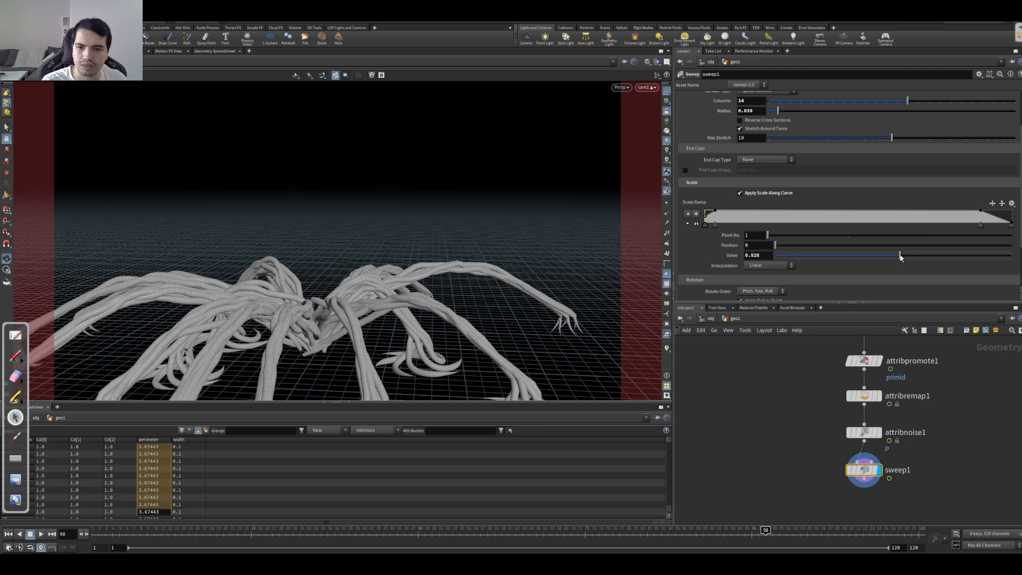
{"action": "left_click", "coordinate": [765, 160]}
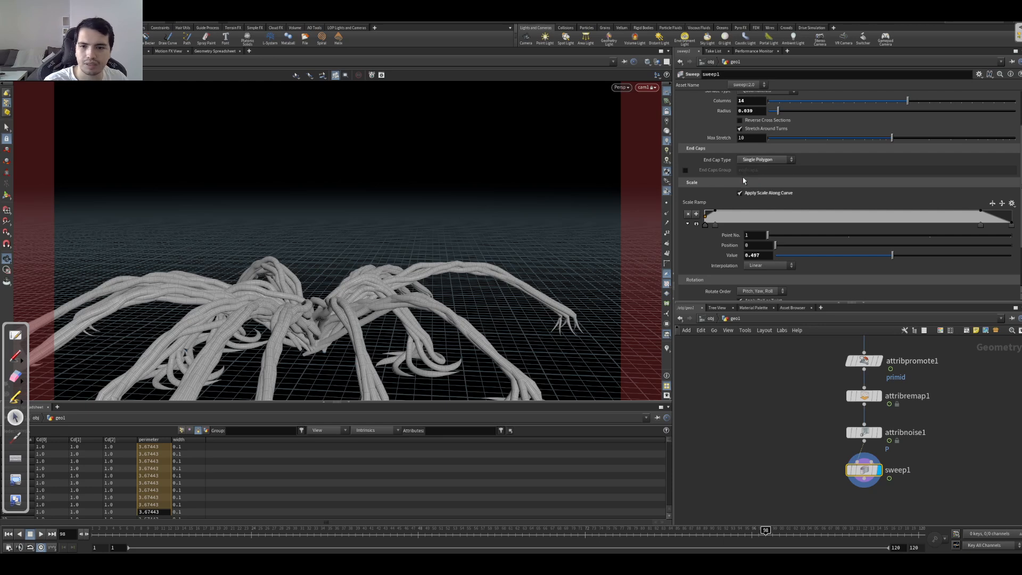
{"action": "left_click", "coordinate": [757, 170]}
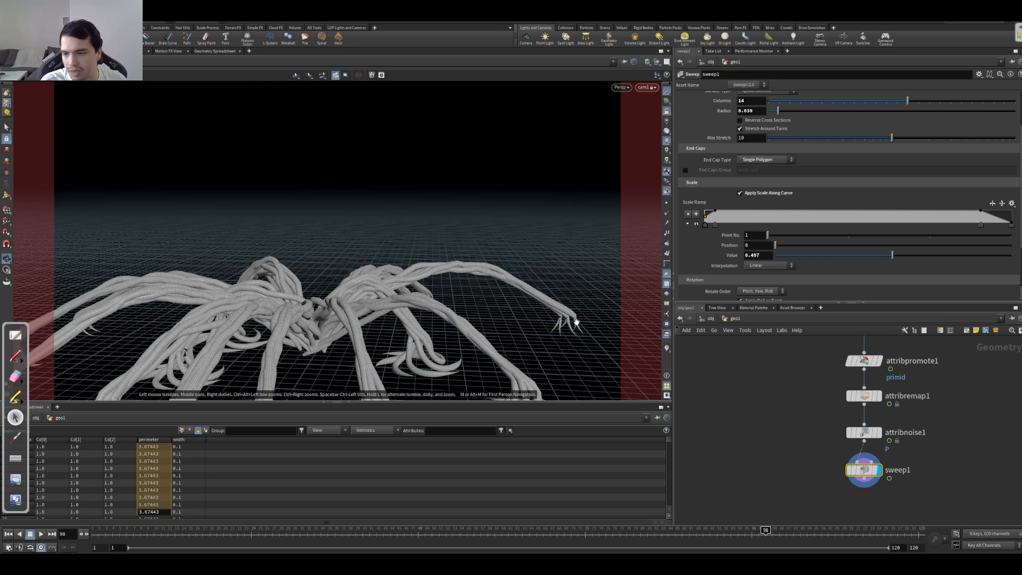
Step: Insert a Subdivide node between attribnoise1 and sweep1 and display it
{"action": "left_click", "coordinate": [879, 434]}
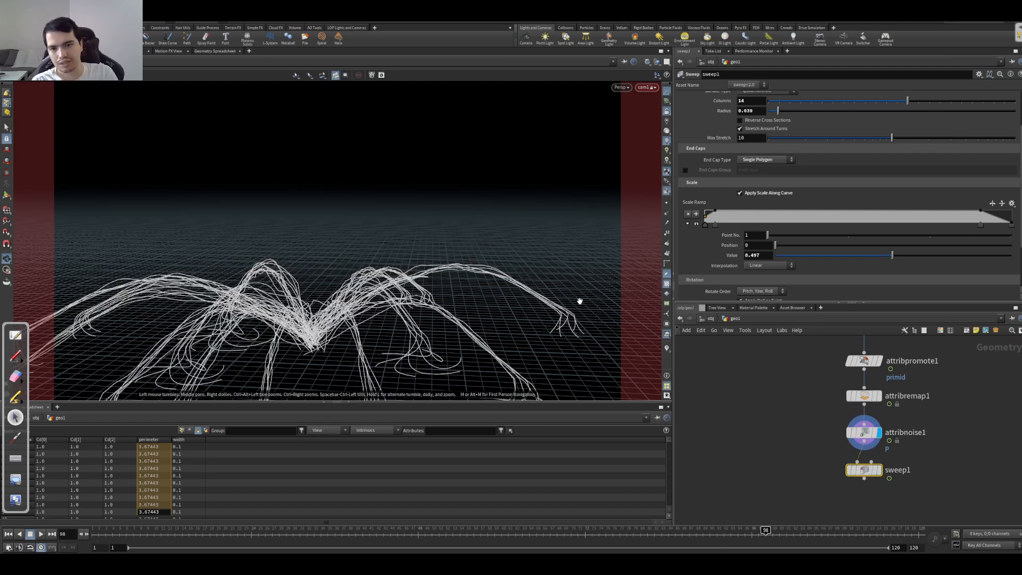
{"action": "middle_click_drag", "start_coordinate": [779, 438], "coordinate": [746, 387]}
{"action": "left_click_drag", "start_coordinate": [826, 423], "coordinate": [821, 458]}
{"action": "left_click", "coordinate": [754, 414]}
{"action": "key", "text": "Tab"}
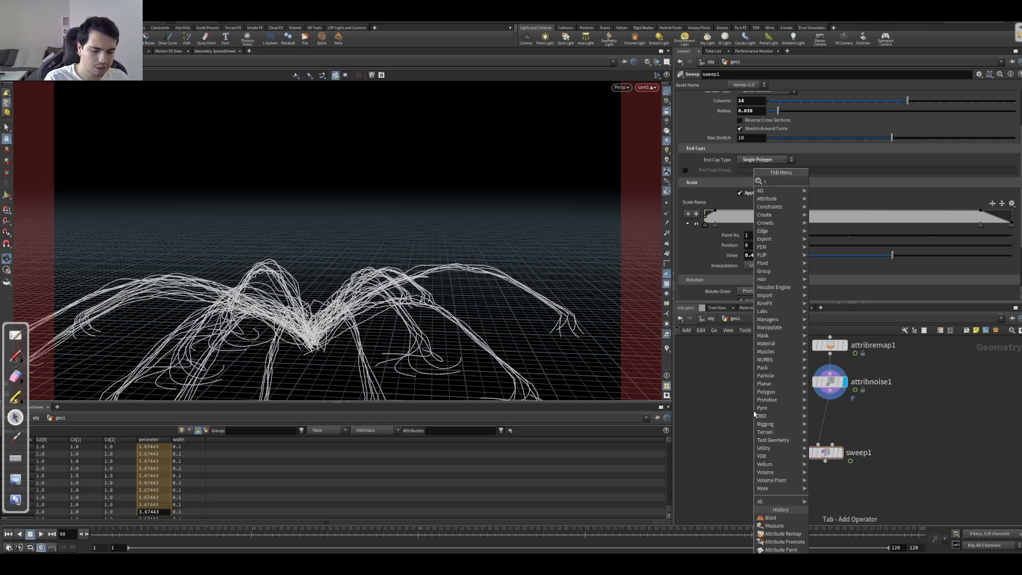
{"action": "key", "text": "Return"}
{"action": "left_click", "coordinate": [835, 421]}
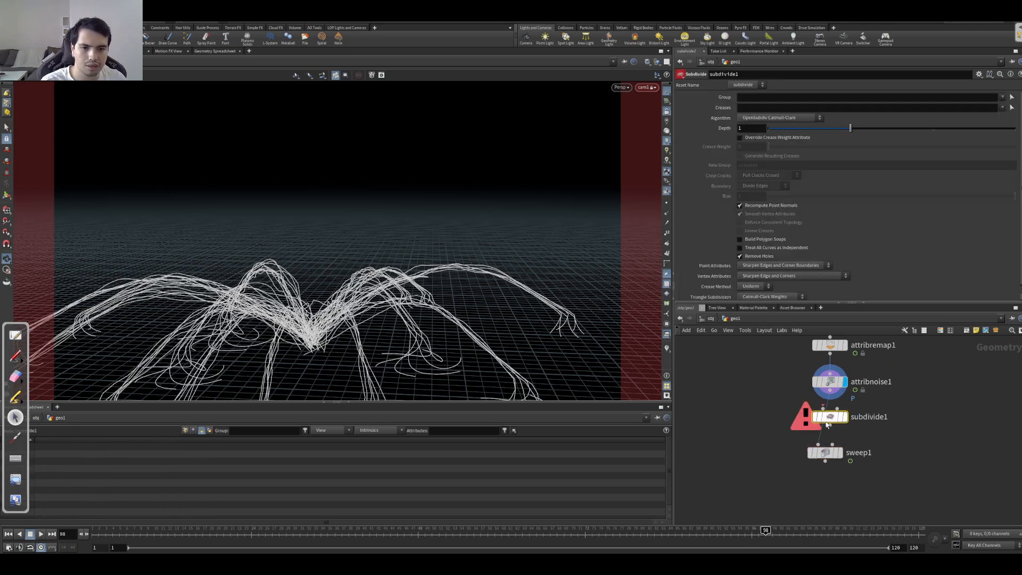
{"action": "left_click", "coordinate": [841, 419]}
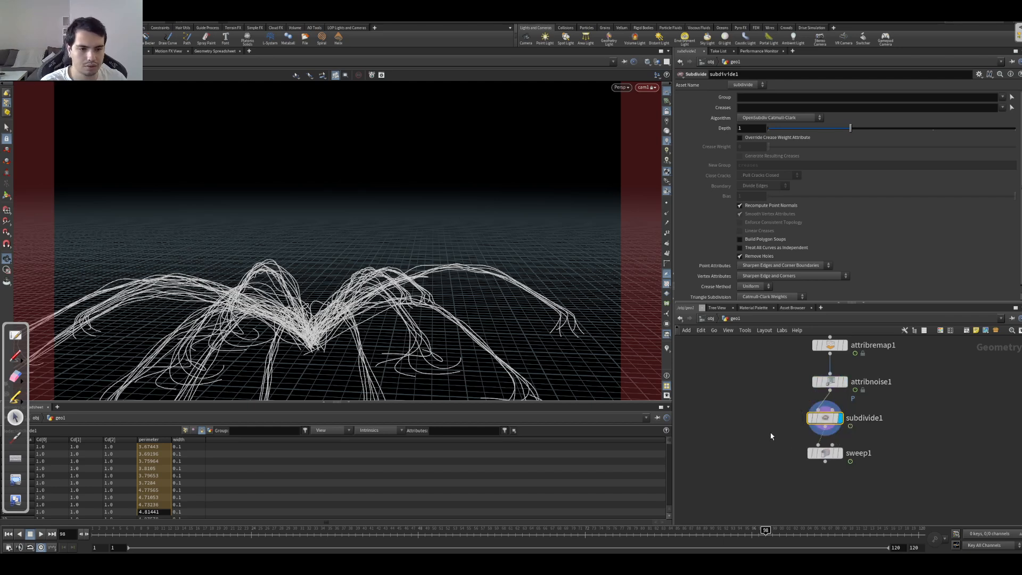
Step: Move subdivide1 aside, insert a Resample node between attribnoise1 and sweep1 in its place, and display it
{"action": "left_click_drag", "start_coordinate": [821, 419], "coordinate": [910, 415]}
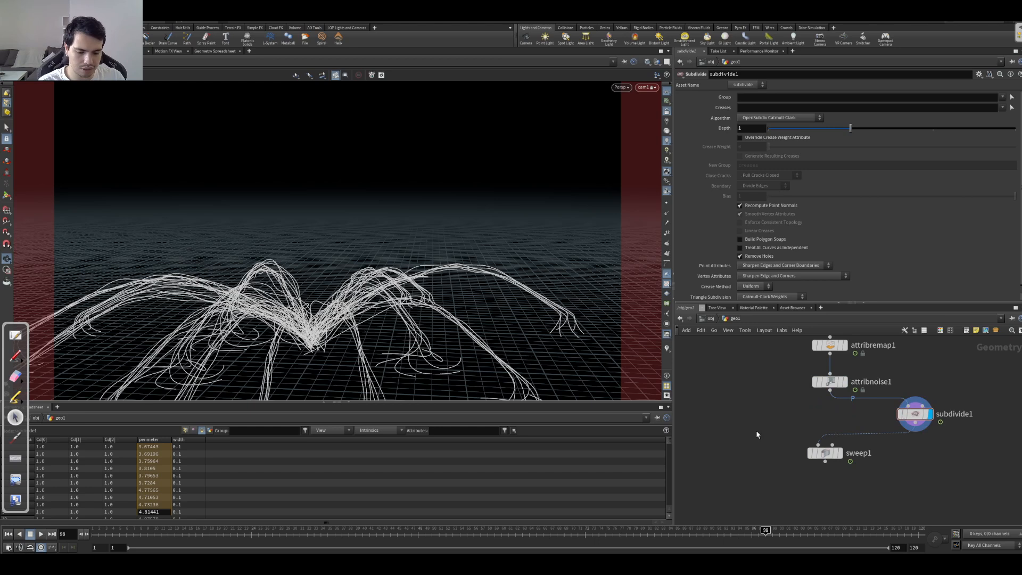
{"action": "key", "text": "Tab"}
{"action": "type", "text": "resample"}
{"action": "key", "text": "Return"}
{"action": "left_click", "coordinate": [770, 436]}
{"action": "left_click_drag", "start_coordinate": [770, 435], "coordinate": [826, 426]}
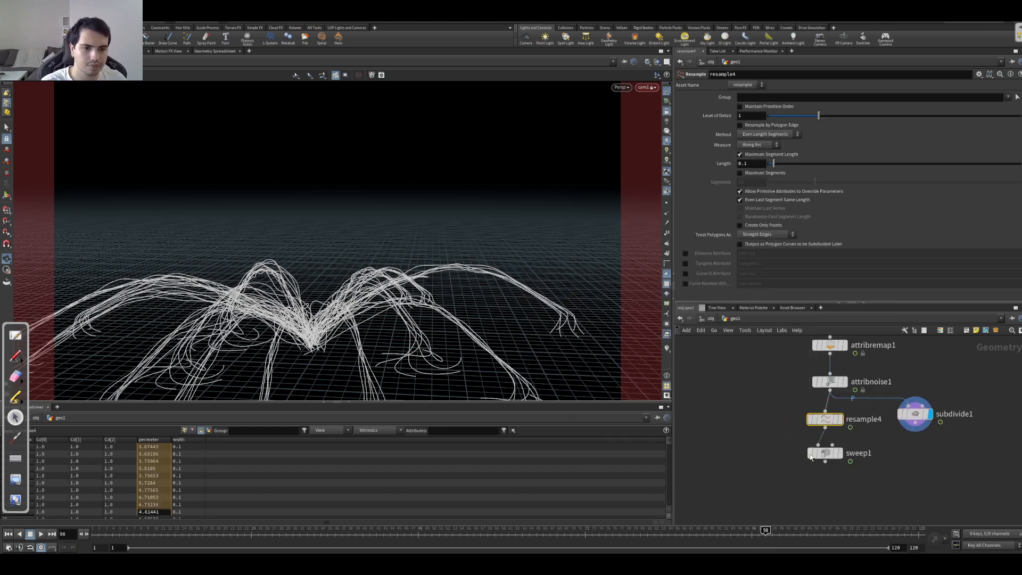
{"action": "key", "text": "r"}
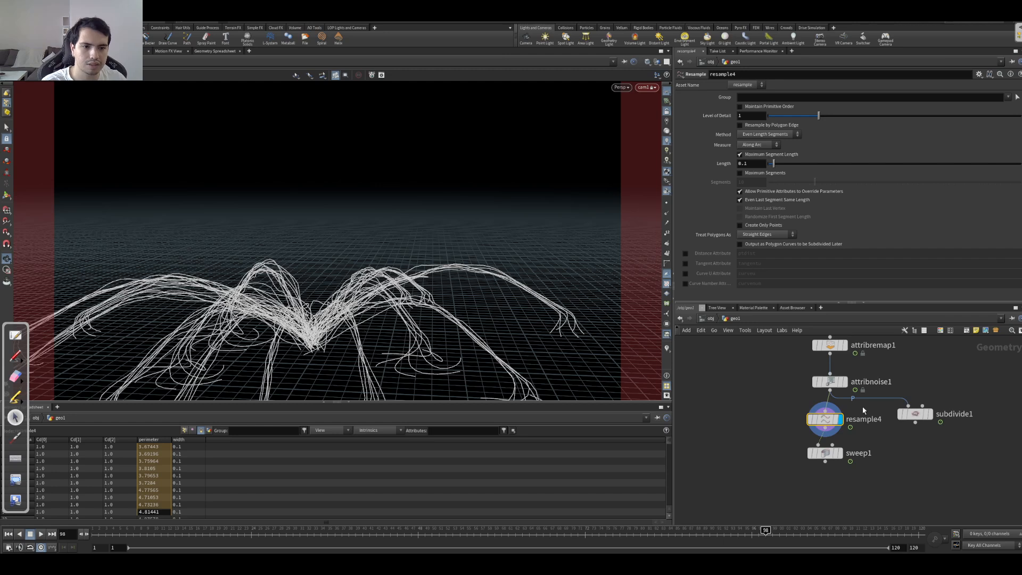
Step: Resample by maximum segments instead of segment length, with 26 segments and polygons treated as Subdivision Curves
{"action": "left_click", "coordinate": [740, 173]}
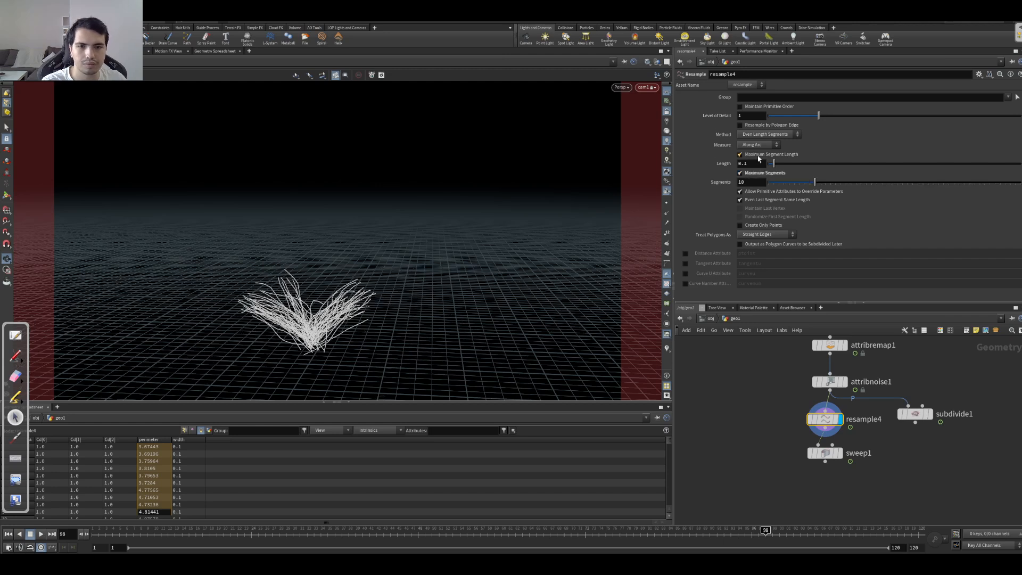
{"action": "left_click", "coordinate": [740, 155]}
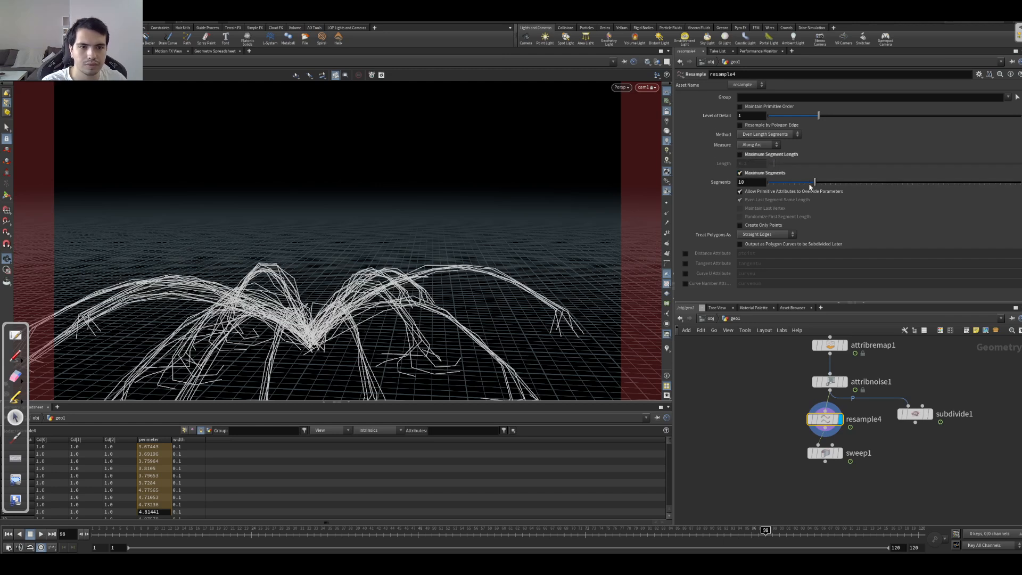
{"action": "left_click_drag", "start_coordinate": [814, 182], "coordinate": [897, 201]}
{"action": "left_click", "coordinate": [766, 235]}
{"action": "left_click", "coordinate": [764, 244]}
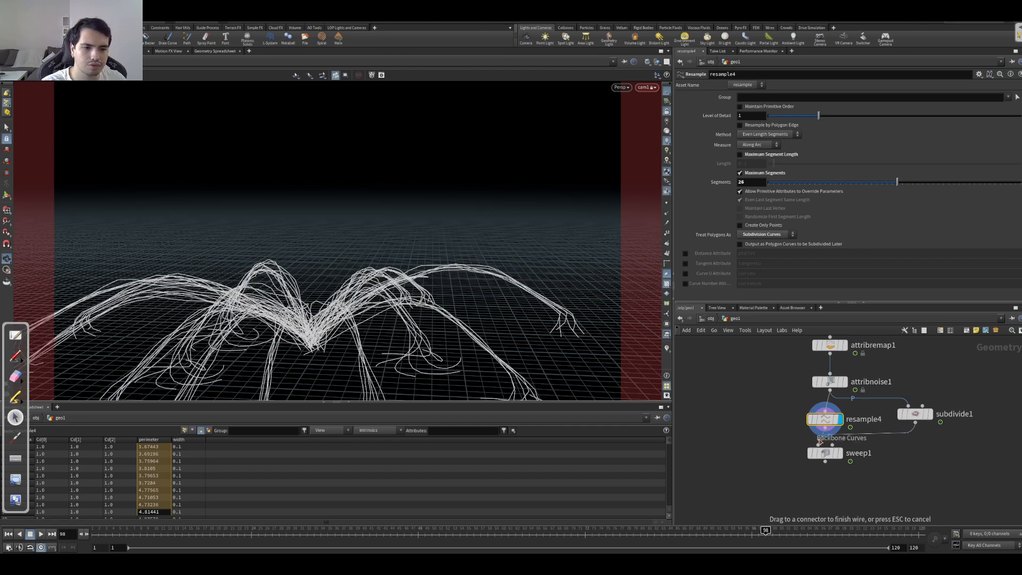
Step: Delete resample4 and put subdivide1 back between attribnoise1 and sweep1 as the displayed node
{"action": "key", "text": "Delete"}
{"action": "left_click_drag", "start_coordinate": [915, 414], "coordinate": [830, 417]}
{"action": "left_click", "coordinate": [828, 417]}
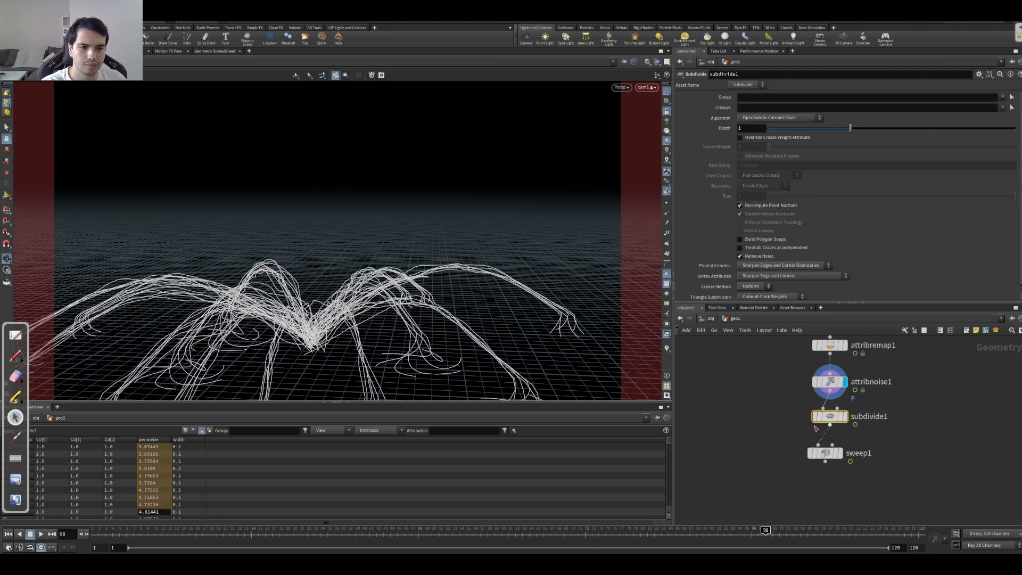
{"action": "left_click", "coordinate": [845, 417]}
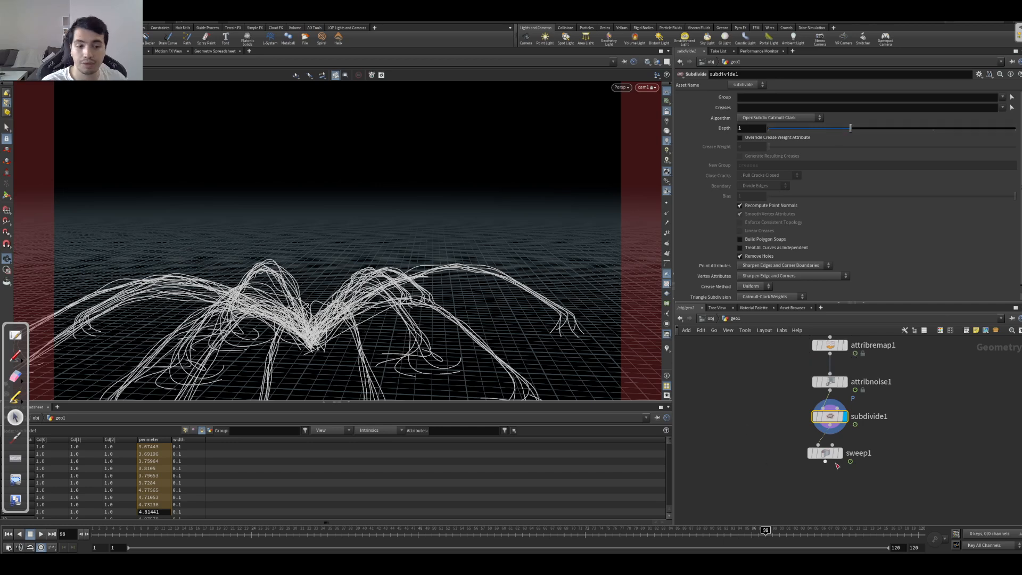
Step: Insert a Smooth node between subdivide1 and sweep1
{"action": "middle_click_drag", "start_coordinate": [756, 436], "coordinate": [755, 371]}
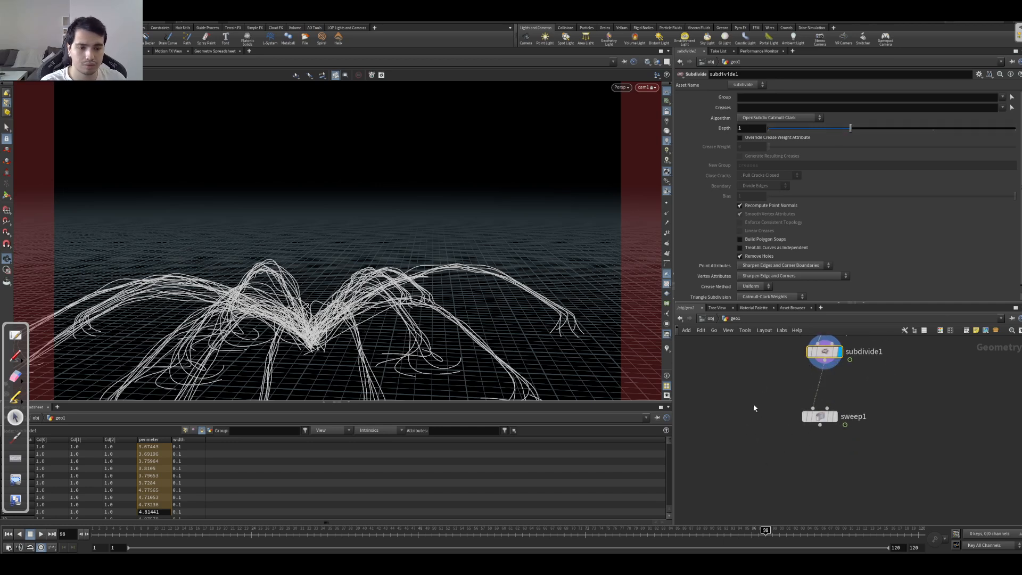
{"action": "key", "text": "Tab"}
{"action": "type", "text": "smooth"}
{"action": "key", "text": "Return"}
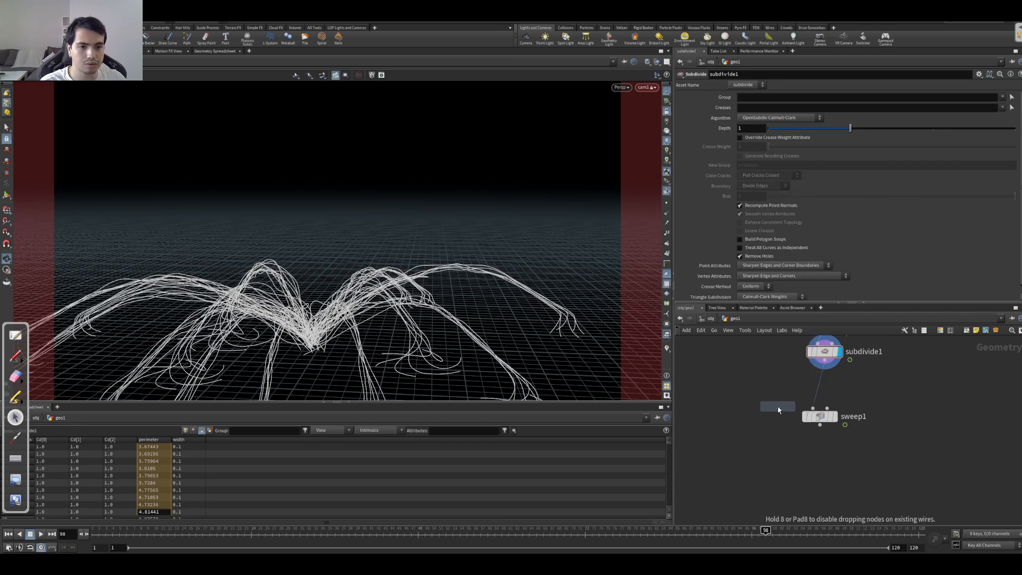
{"action": "left_click", "coordinate": [772, 397]}
{"action": "left_click_drag", "start_coordinate": [776, 399], "coordinate": [828, 391]}
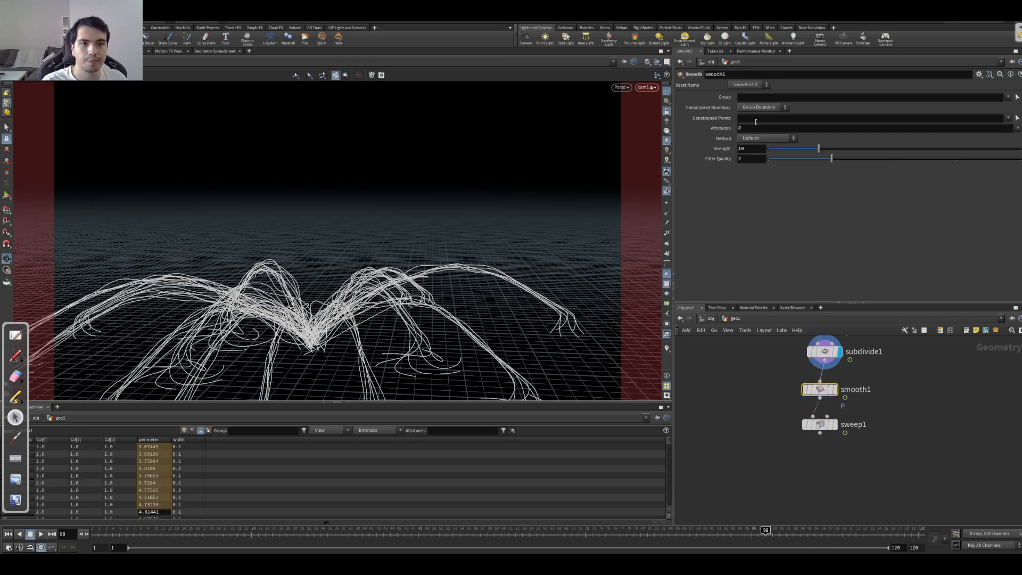
Step: Display smooth1 and set its strength to 30.38
{"action": "left_click", "coordinate": [776, 109]}
{"action": "left_click", "coordinate": [777, 109]}
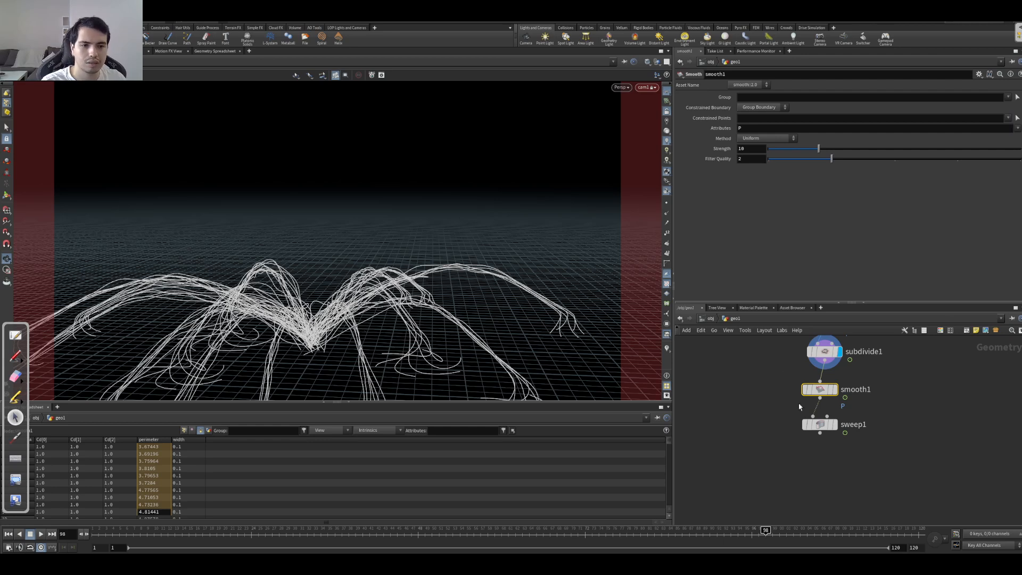
{"action": "left_click", "coordinate": [836, 389]}
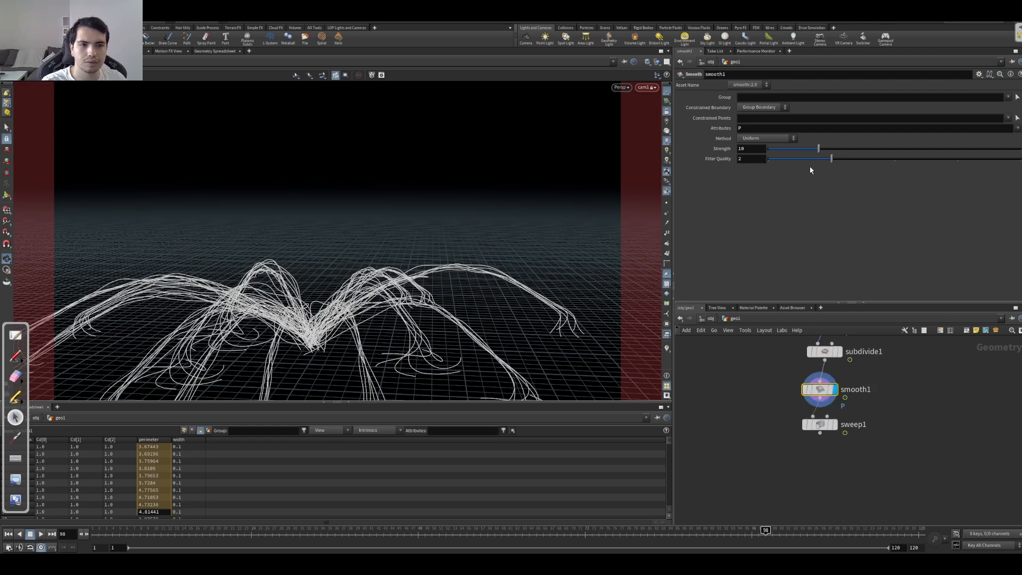
{"action": "left_click_drag", "start_coordinate": [853, 150], "coordinate": [951, 202]}
Step: Move subdivide1 below smooth1 so the curves are smoothed before being subdivided, and display subdivide1
{"action": "left_click_drag", "start_coordinate": [825, 352], "coordinate": [817, 409]}
{"action": "left_click", "coordinate": [839, 406]}
{"action": "left_click_drag", "start_coordinate": [823, 390], "coordinate": [822, 361]}
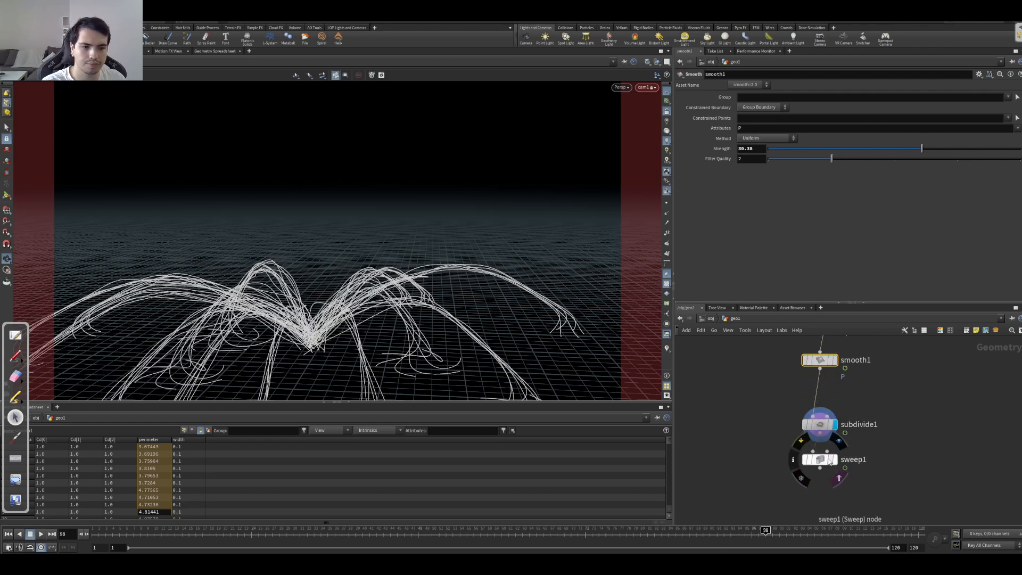
Step: Display sweep1 and play the animation to check the smoothed tubes
{"action": "left_click", "coordinate": [839, 478]}
{"action": "key", "text": "Down"}
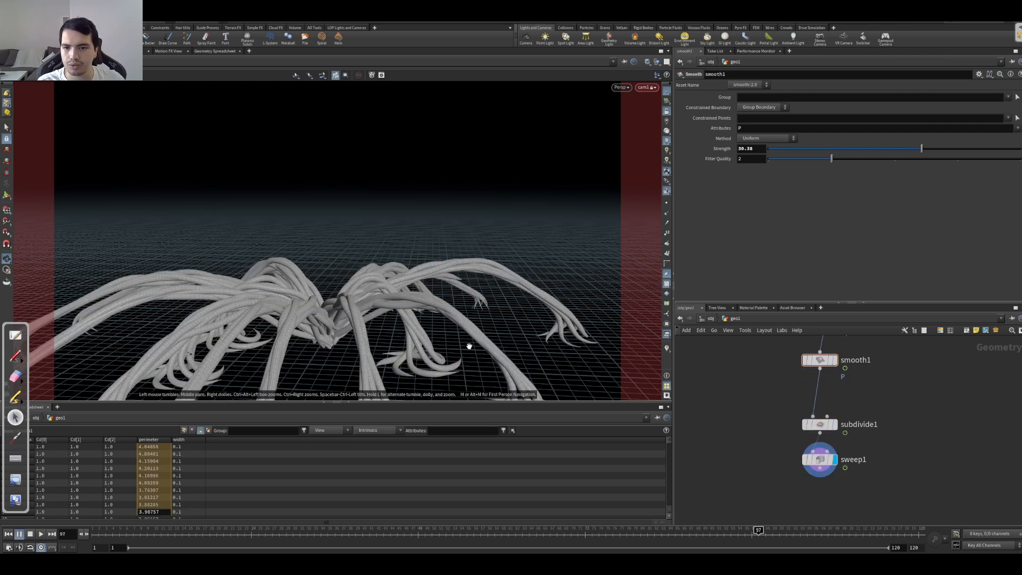
{"action": "key", "text": "Down"}
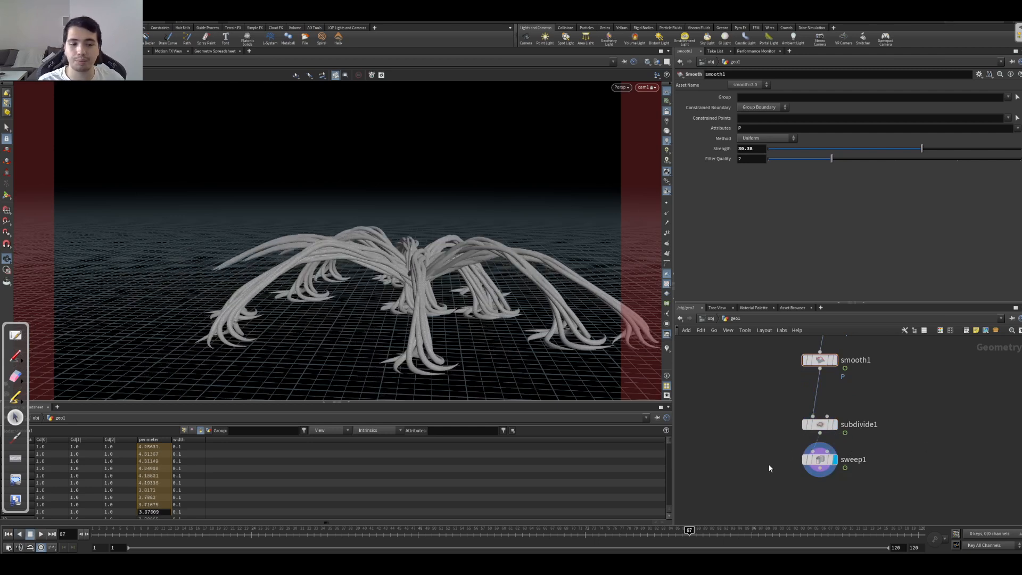
Step: Insert a Color node between subdivide1 and sweep1
{"action": "middle_click_drag", "start_coordinate": [762, 457], "coordinate": [762, 424]}
{"action": "right_click_drag", "start_coordinate": [762, 424], "coordinate": [770, 413]}
{"action": "scroll", "coordinate": [770, 413], "scroll_direction": "up", "scroll_amount": 3}
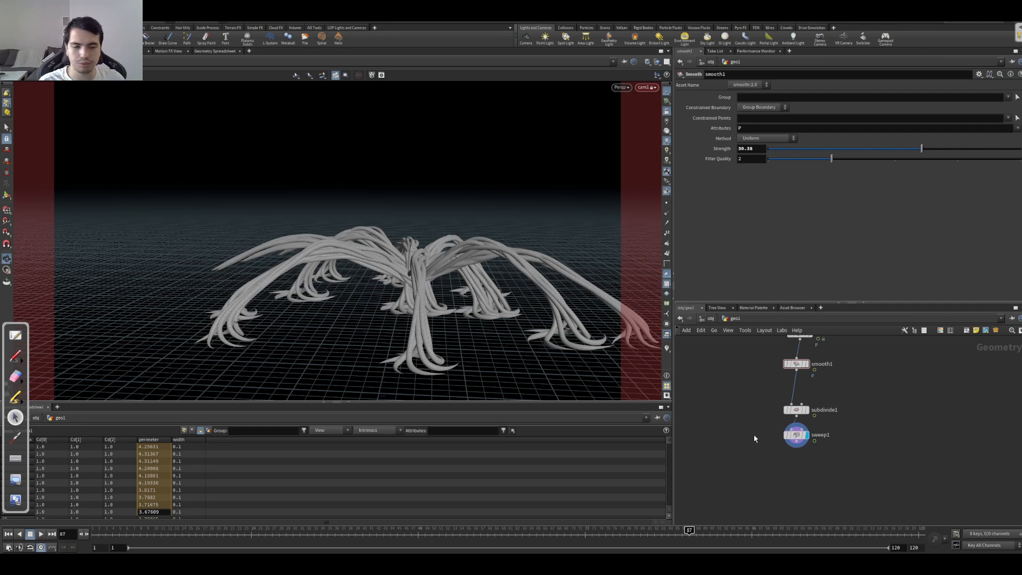
{"action": "key", "text": "Tab"}
{"action": "type", "text": "color"}
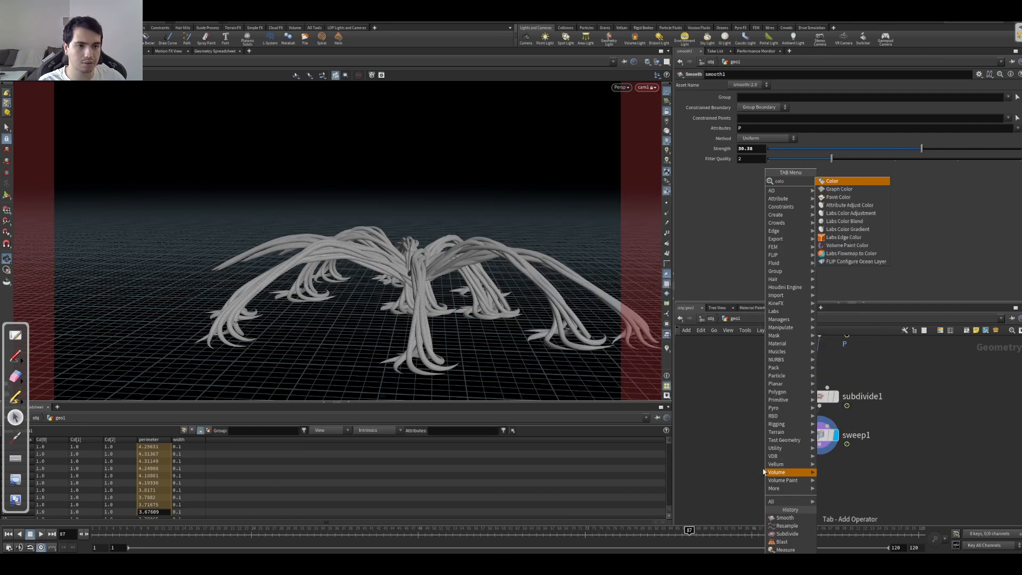
{"action": "key", "text": "Return"}
{"action": "left_click", "coordinate": [819, 423]}
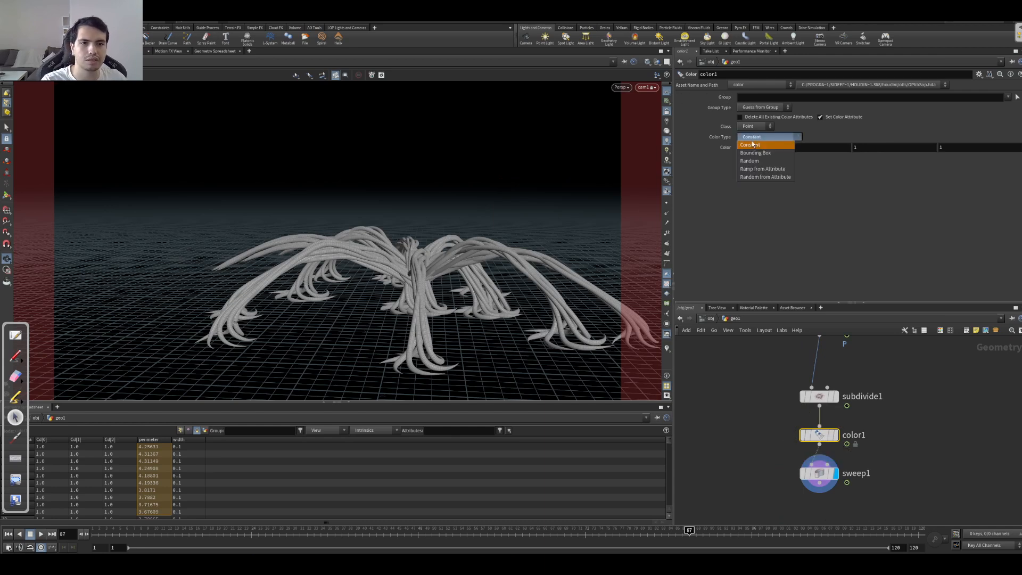
Step: Set color1's class to Primitive and its color type to Random
{"action": "left_click", "coordinate": [761, 147]}
{"action": "left_click", "coordinate": [859, 64]}
{"action": "left_click", "coordinate": [754, 126]}
{"action": "left_click", "coordinate": [750, 142]}
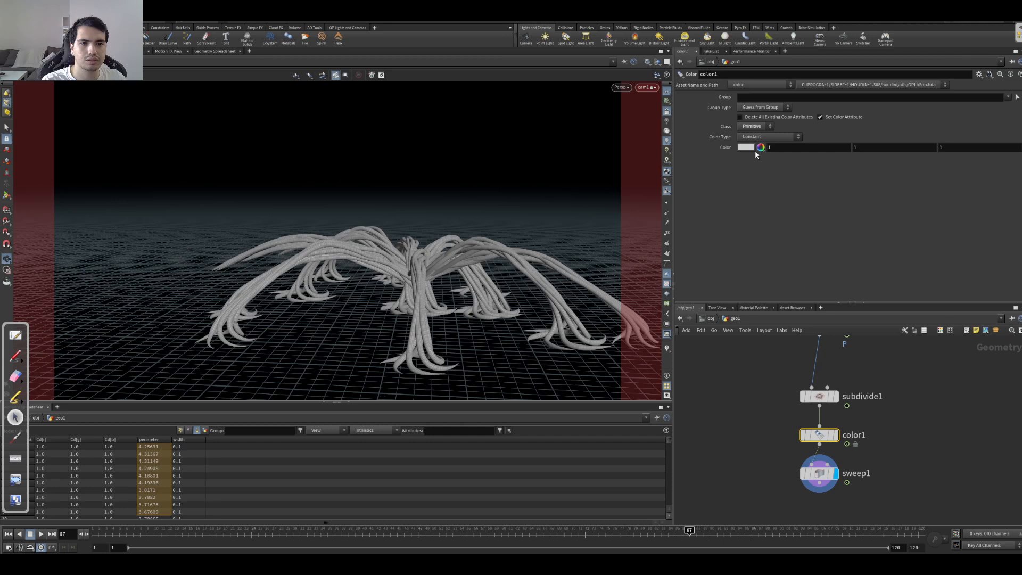
{"action": "left_click", "coordinate": [764, 136]}
{"action": "left_click", "coordinate": [750, 160]}
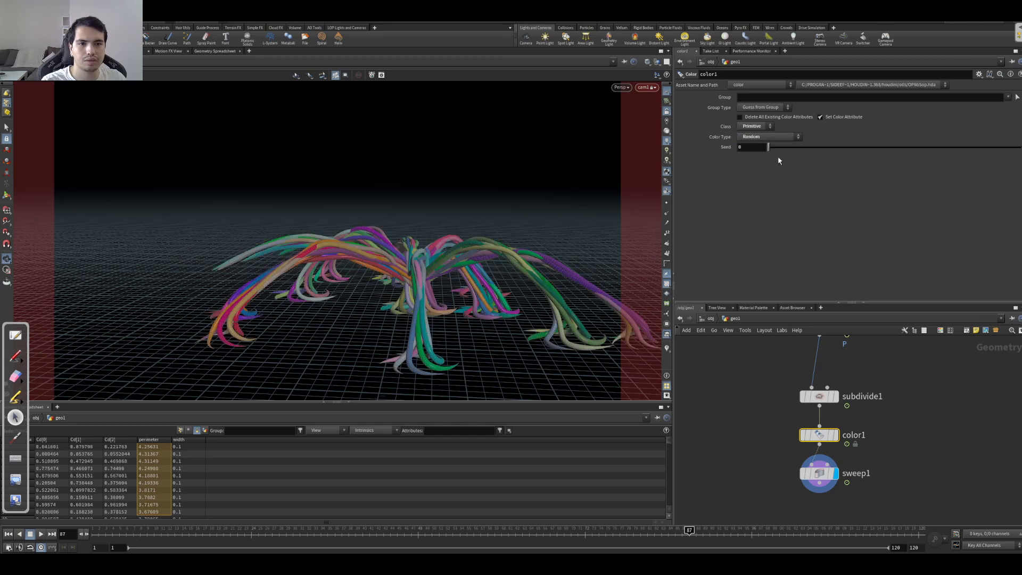
{"action": "left_click", "coordinate": [773, 136]}
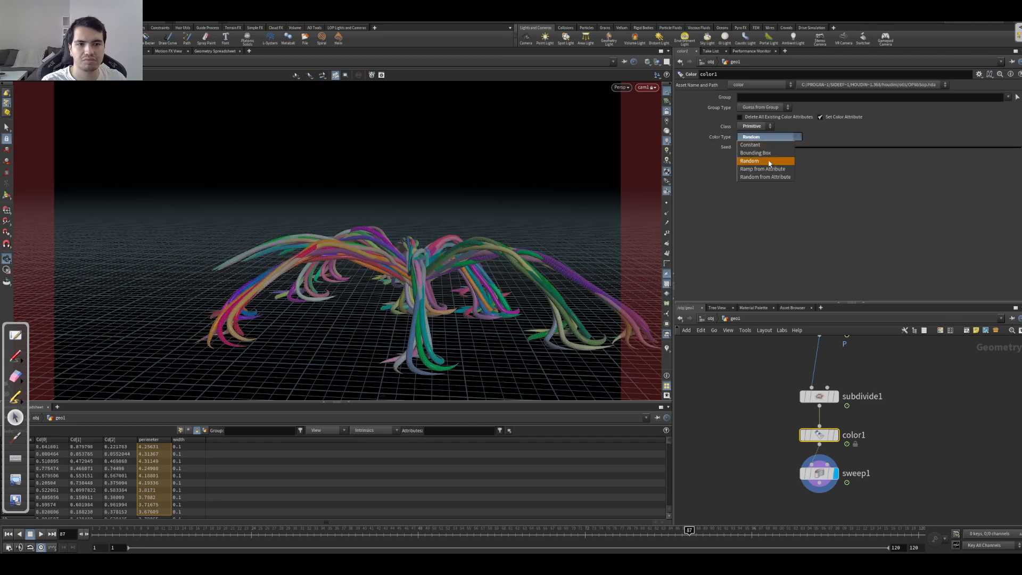
Step: Play the animation and step through several frames to examine the randomly colored tubes
{"action": "left_click", "coordinate": [760, 413]}
{"action": "key", "text": "Up"}
{"action": "key", "text": "Down"}
{"action": "key", "text": "Down"}
{"action": "key", "text": "Right"}
{"action": "key", "text": "Right"}
{"action": "key", "text": "Right"}
{"action": "key", "text": "Right"}
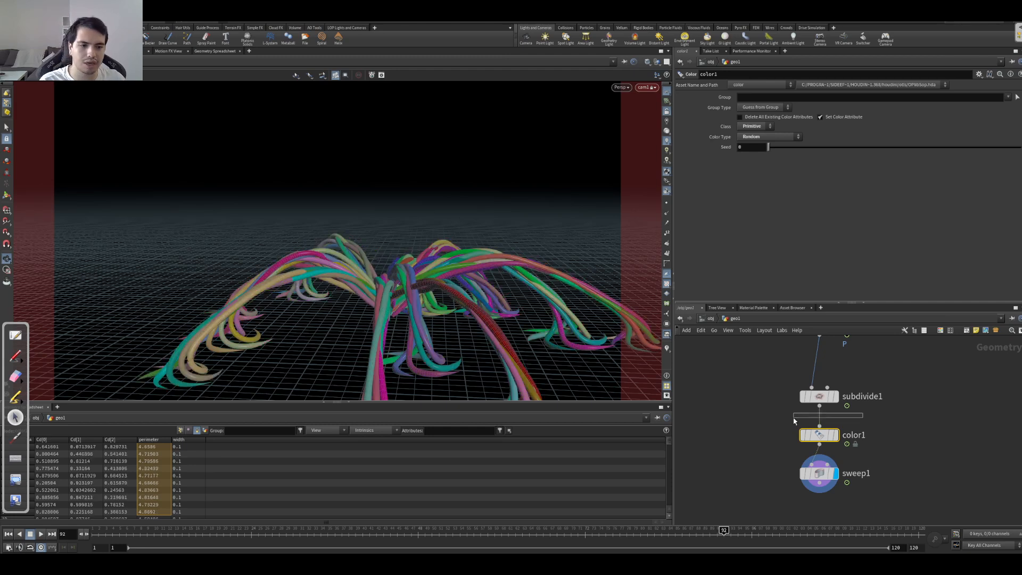
Step: Replace color1 with an Attribute Wrangle wired between subdivide1 and sweep1
{"action": "key", "text": "Delete"}
{"action": "key", "text": "Tab"}
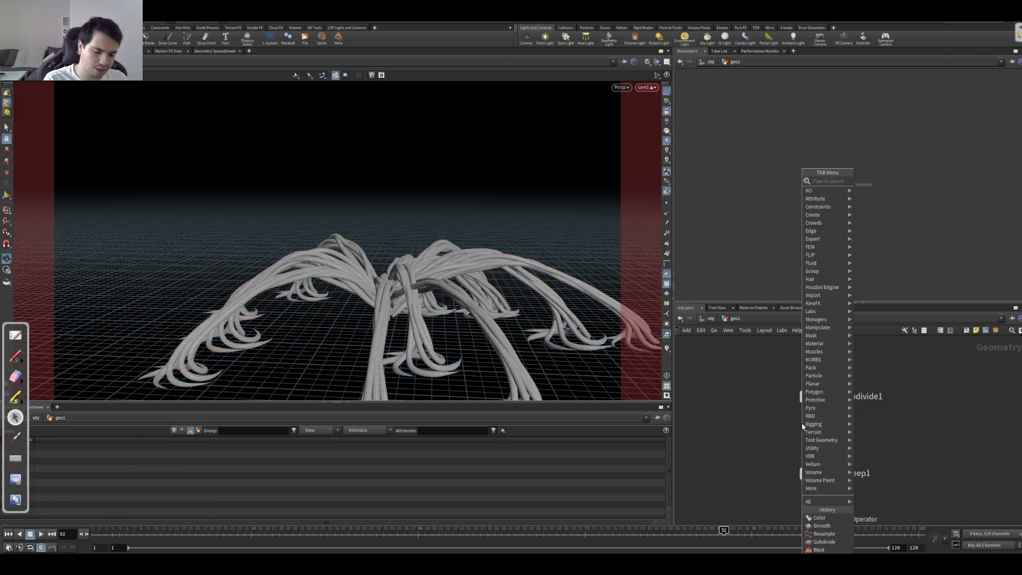
{"action": "type", "text": "wr"}
{"action": "key", "text": "Return"}
{"action": "left_click", "coordinate": [791, 439]}
{"action": "left_click_drag", "start_coordinate": [794, 441], "coordinate": [823, 438]}
Step: Set the new wrangle to run over Primitives and inspect subdivide1's point attributes in the geometry spreadsheet
{"action": "left_click", "coordinate": [764, 129]}
{"action": "left_click", "coordinate": [761, 140]}
{"action": "left_click", "coordinate": [767, 176]}
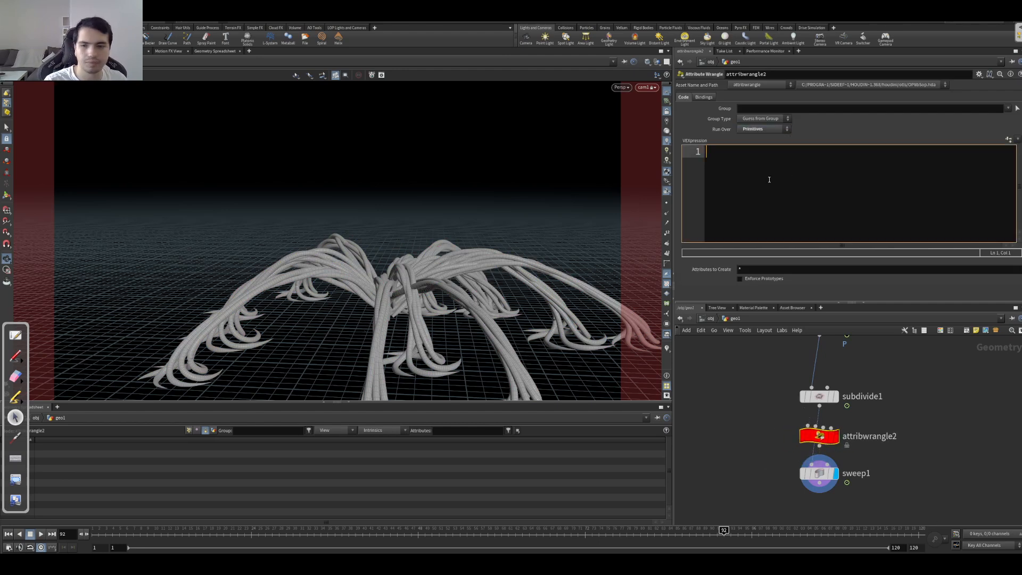
{"action": "left_click", "coordinate": [189, 430]}
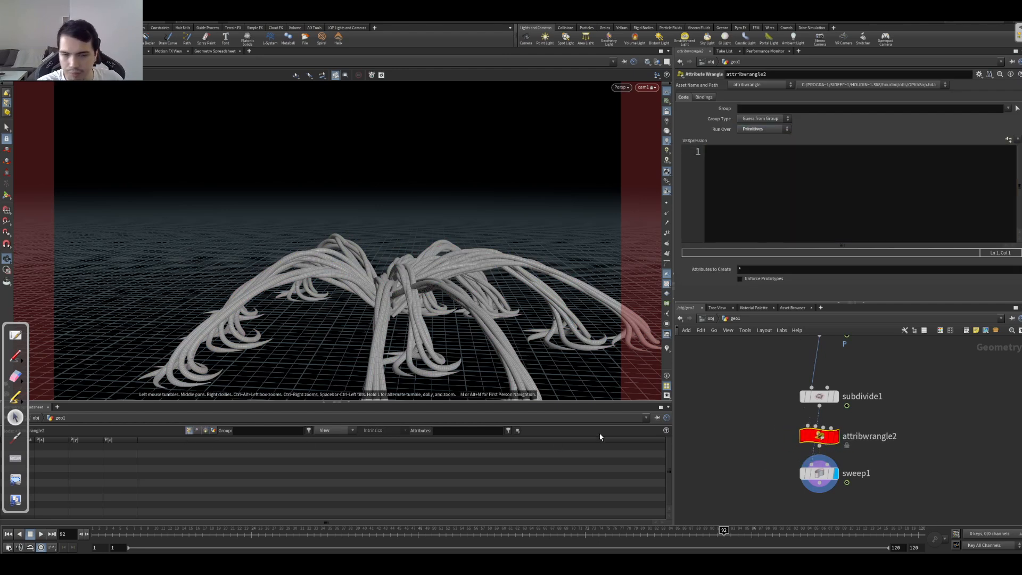
{"action": "left_click", "coordinate": [819, 396]}
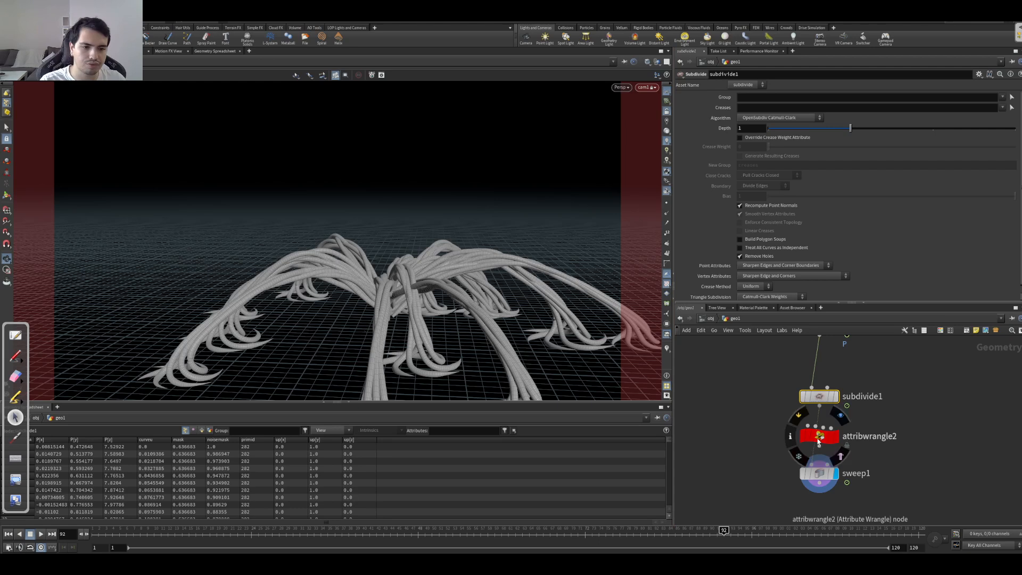
Step: Rename the Attribute Wrangle to set_cd and display it
{"action": "mouse_move", "coordinate": [819, 443]}
{"action": "double_click", "coordinate": [864, 436]}
{"action": "double_click", "coordinate": [866, 437]}
{"action": "type", "text": "set_cd"}
{"action": "key", "text": "Return"}
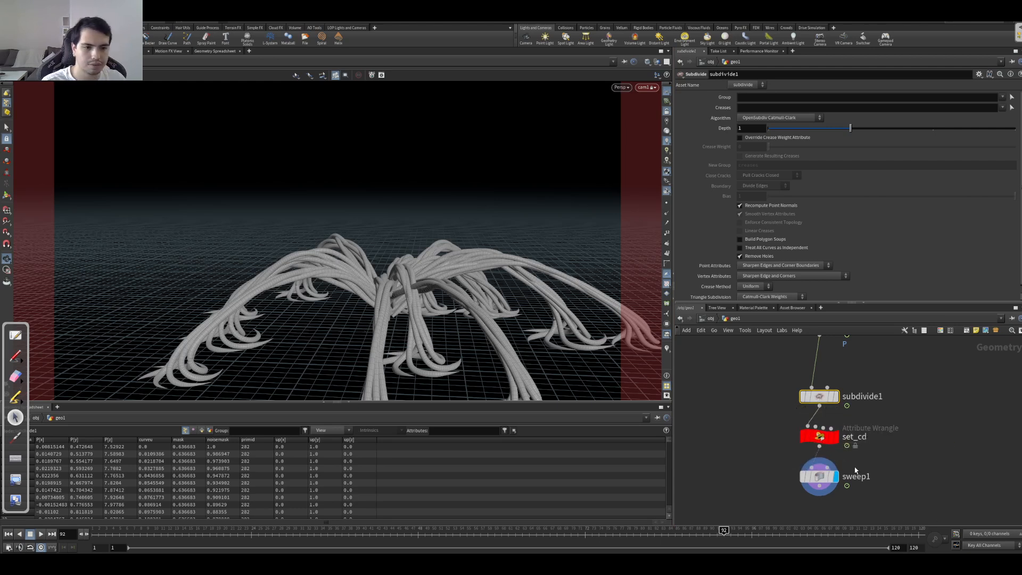
{"action": "left_click", "coordinate": [834, 437]}
{"action": "left_click", "coordinate": [820, 436]}
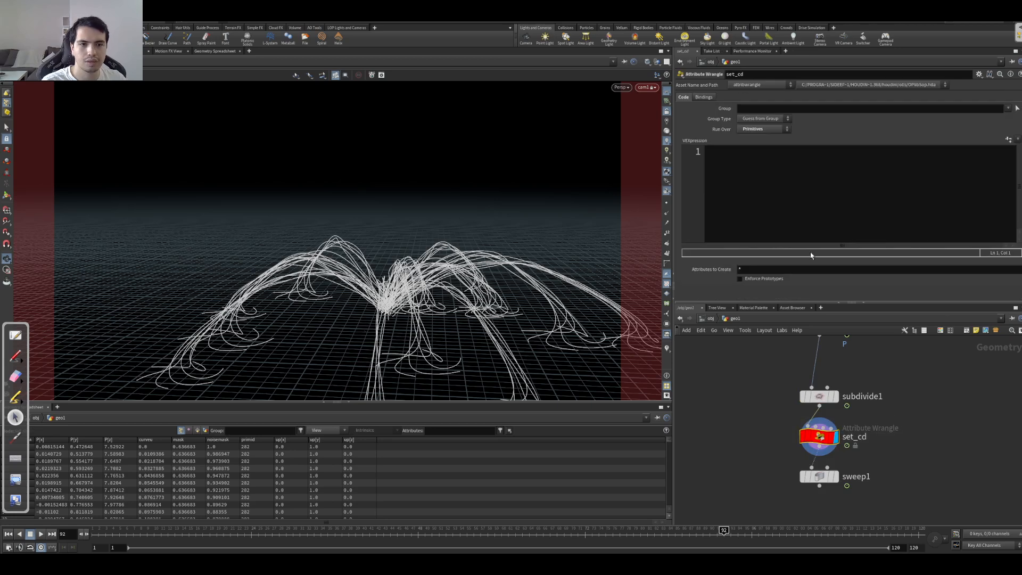
{"action": "left_click", "coordinate": [790, 209]}
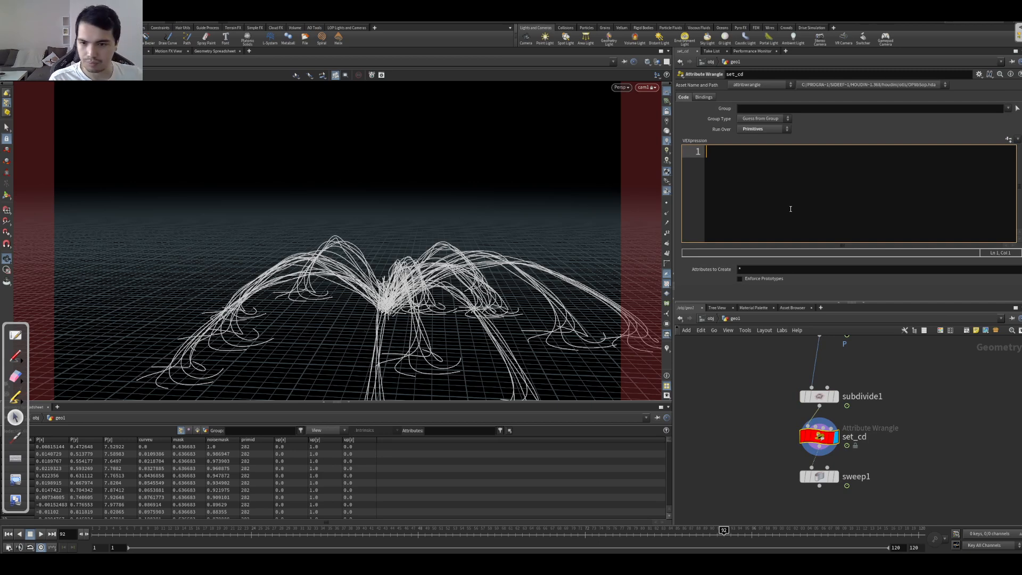
{"action": "type", "text": "float random"}
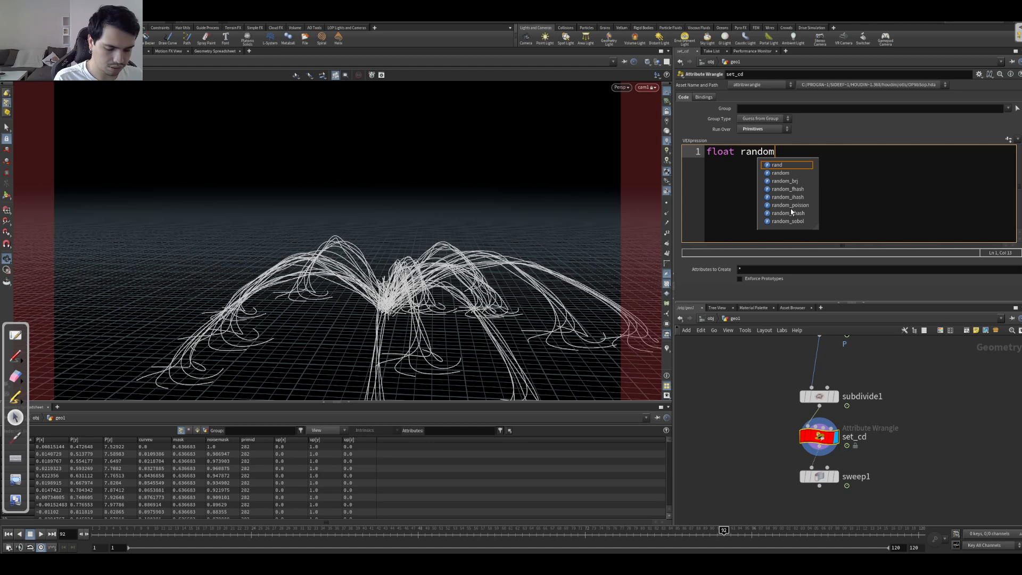
{"action": "type", "text": " = rand("}
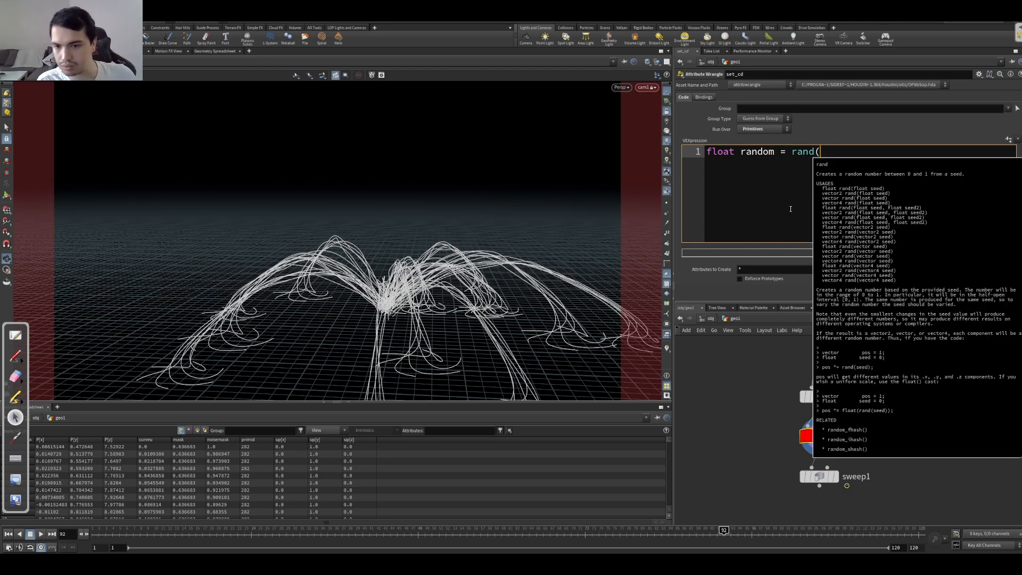
{"action": "type", "text": "@prim"}
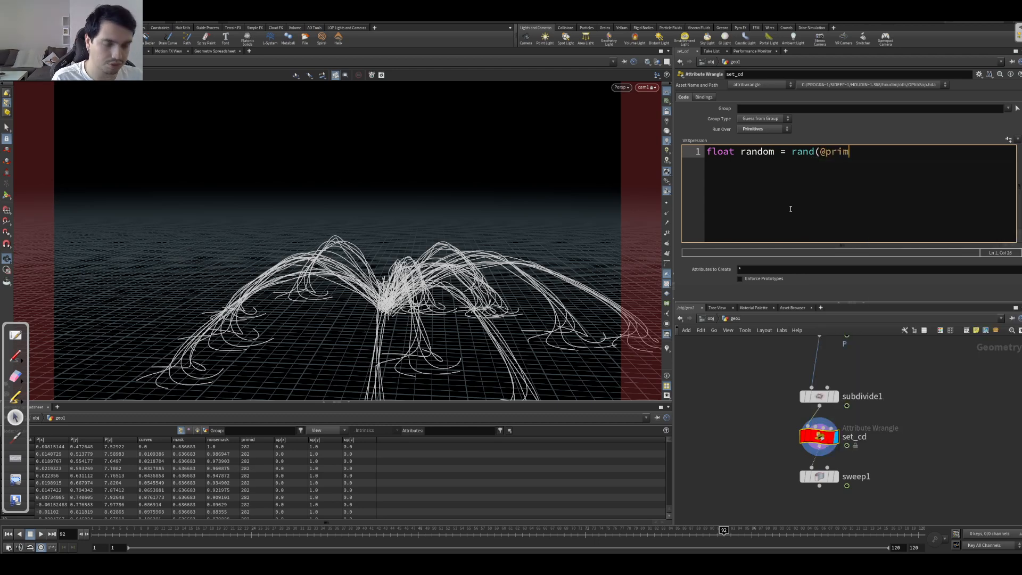
{"action": "type", "text": "id);"}
{"action": "key", "text": "Return"}
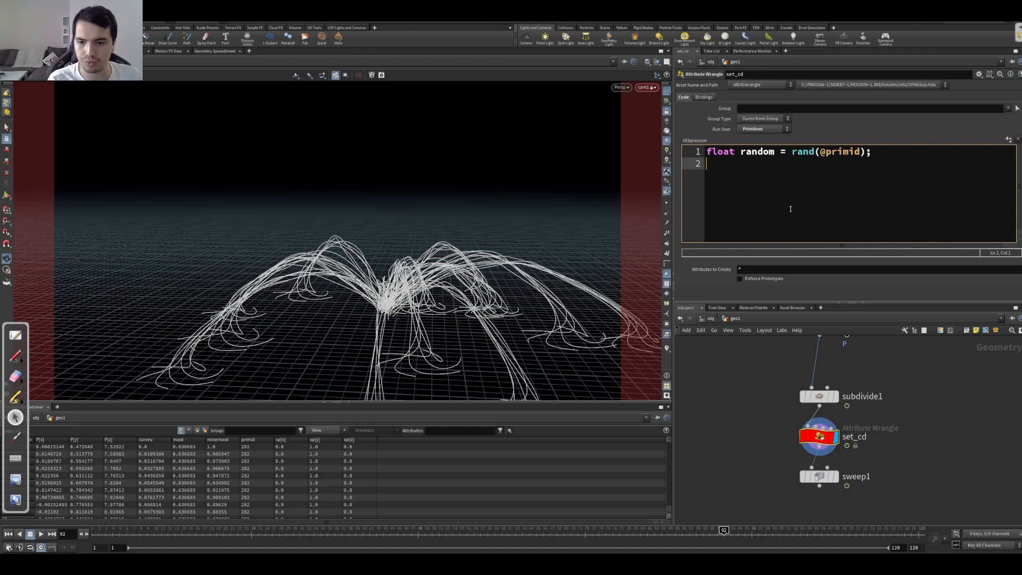
Step: Add a second VEX line that drives the color from a ramp: v@Cd = chramp('Color_Set', random);
{"action": "type", "text": "v@Cd = c"}
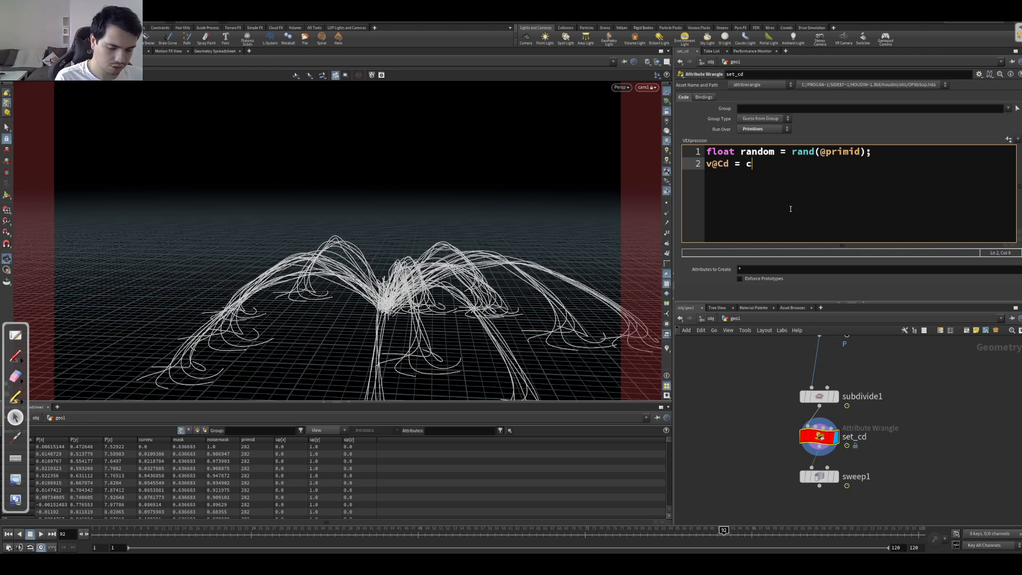
{"action": "type", "text": "hramp('Co"}
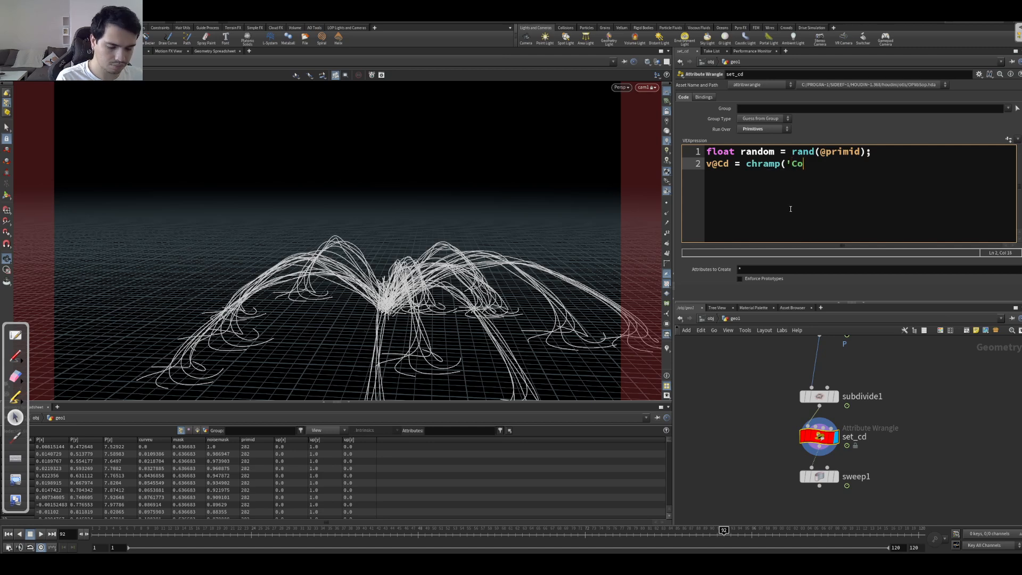
{"action": "type", "text": "lor_Set', random);"}
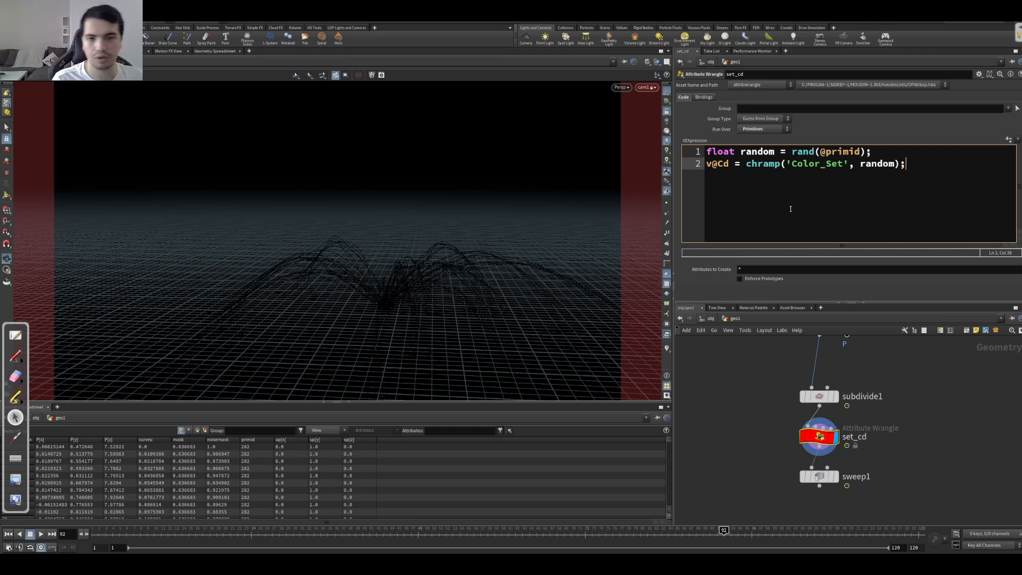
Step: Create the Color_Set ramp parameter from set_cd's VEX code
{"action": "left_click", "coordinate": [1009, 139]}
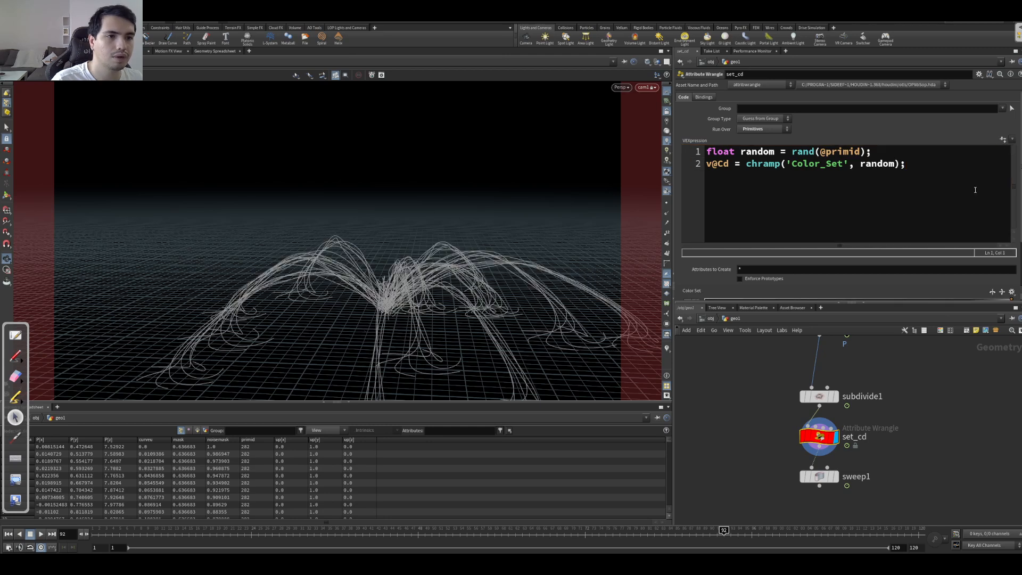
{"action": "scroll", "coordinate": [864, 261], "scroll_direction": "down", "scroll_amount": 3}
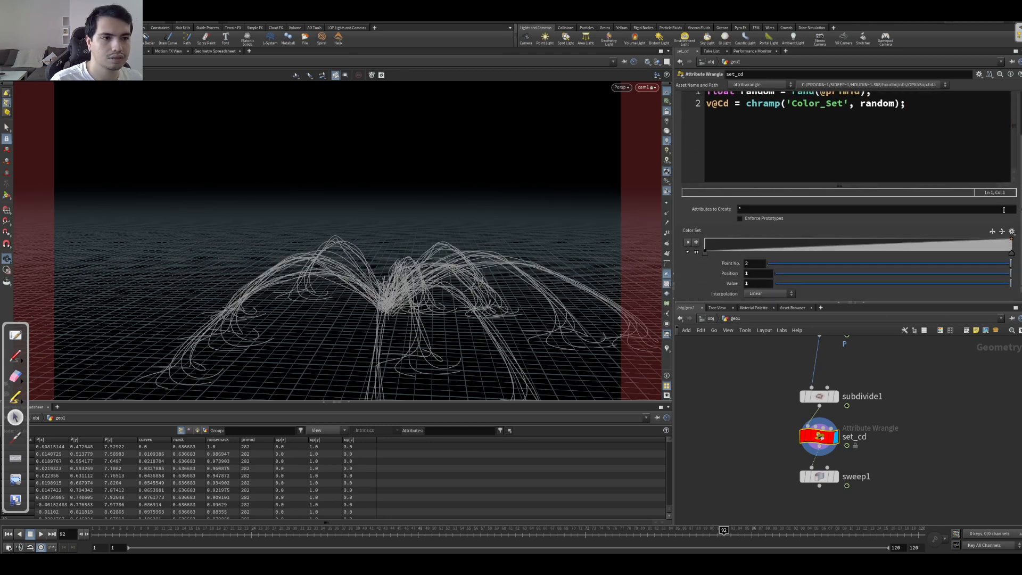
{"action": "scroll", "coordinate": [955, 107], "scroll_direction": "up", "scroll_amount": 3}
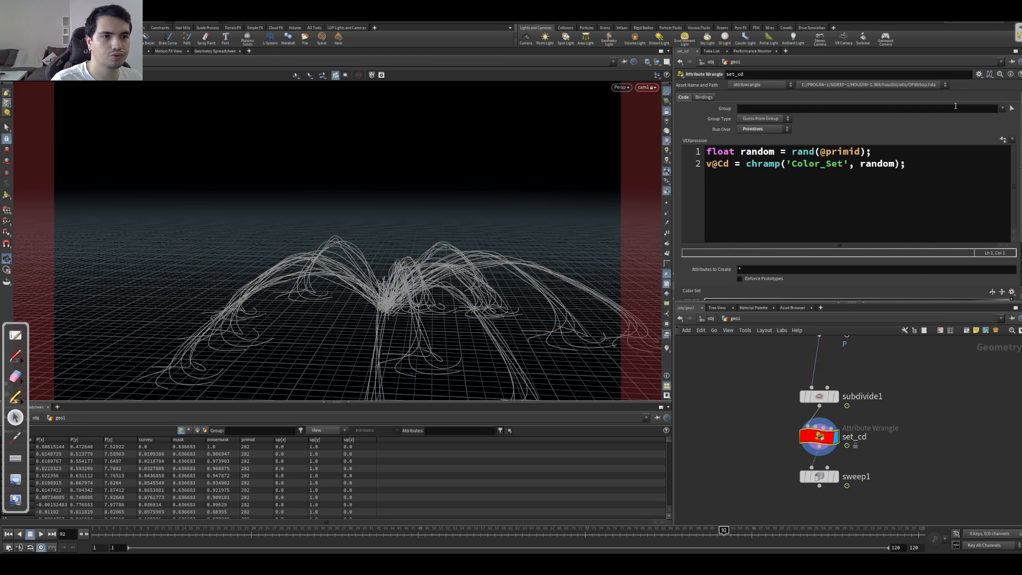
Step: Edit set_cd's parameter interface to change the Color_Set ramp type to Color
{"action": "left_click", "coordinate": [978, 75]}
{"action": "left_click", "coordinate": [974, 91]}
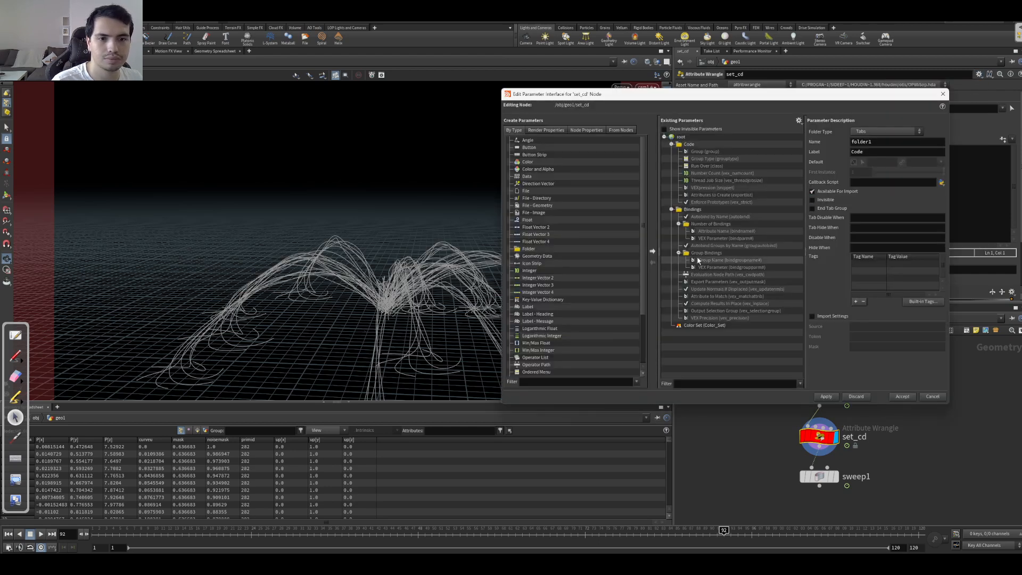
{"action": "left_click", "coordinate": [705, 325]}
{"action": "left_click", "coordinate": [863, 164]}
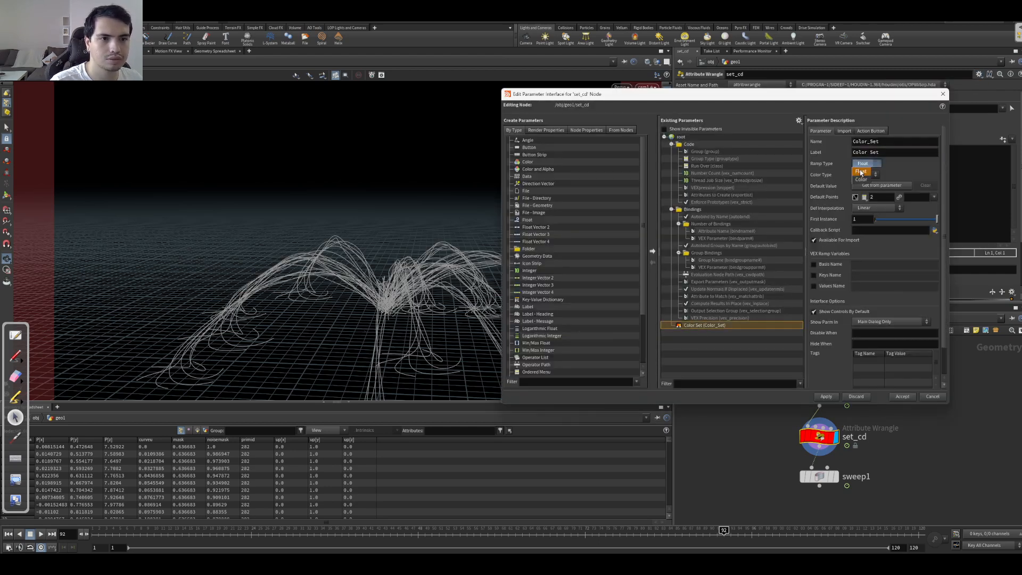
{"action": "left_click", "coordinate": [858, 179]}
{"action": "left_click", "coordinate": [825, 396]}
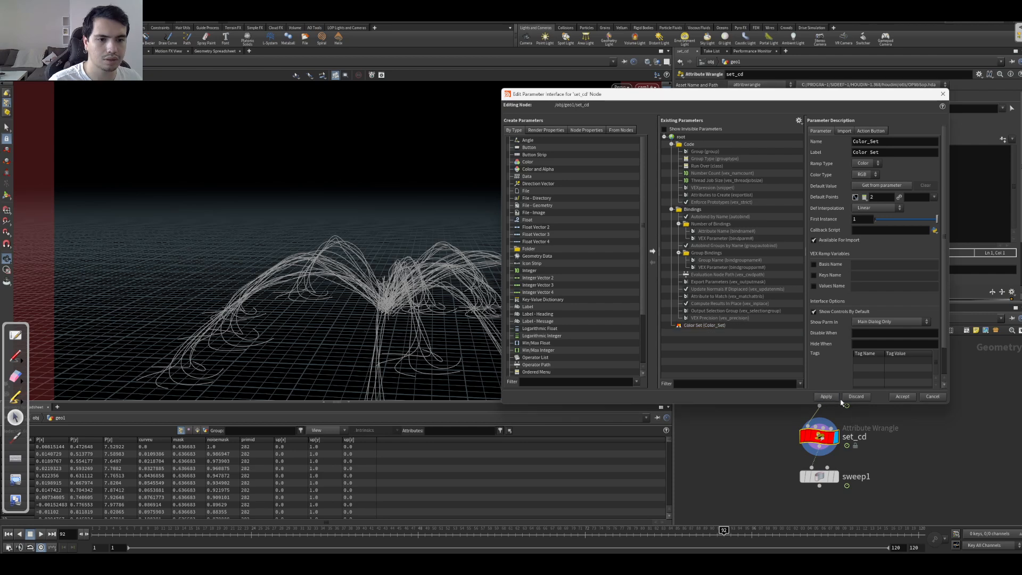
{"action": "left_click", "coordinate": [903, 396]}
Step: Apply the Inferno preset to the Color Set ramp and play the animation to check the curve colors
{"action": "scroll", "coordinate": [858, 274], "scroll_direction": "down", "scroll_amount": 3}
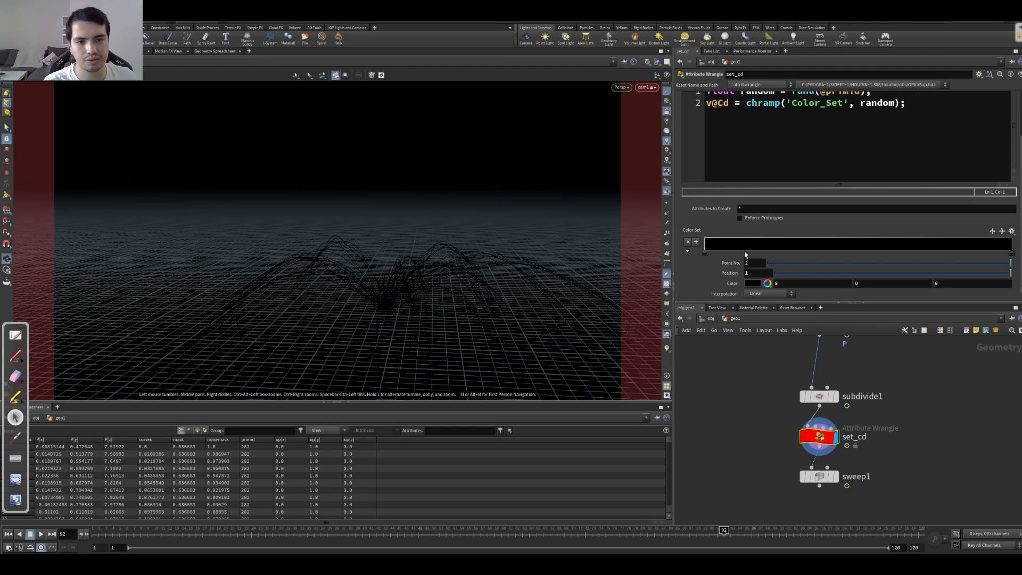
{"action": "left_click", "coordinate": [1012, 231]}
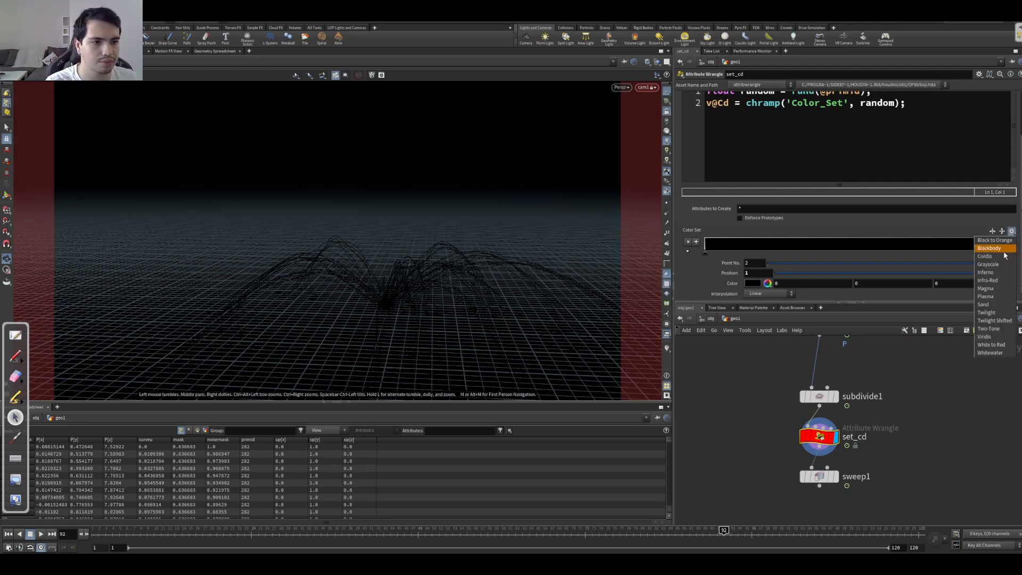
{"action": "left_click", "coordinate": [992, 272]}
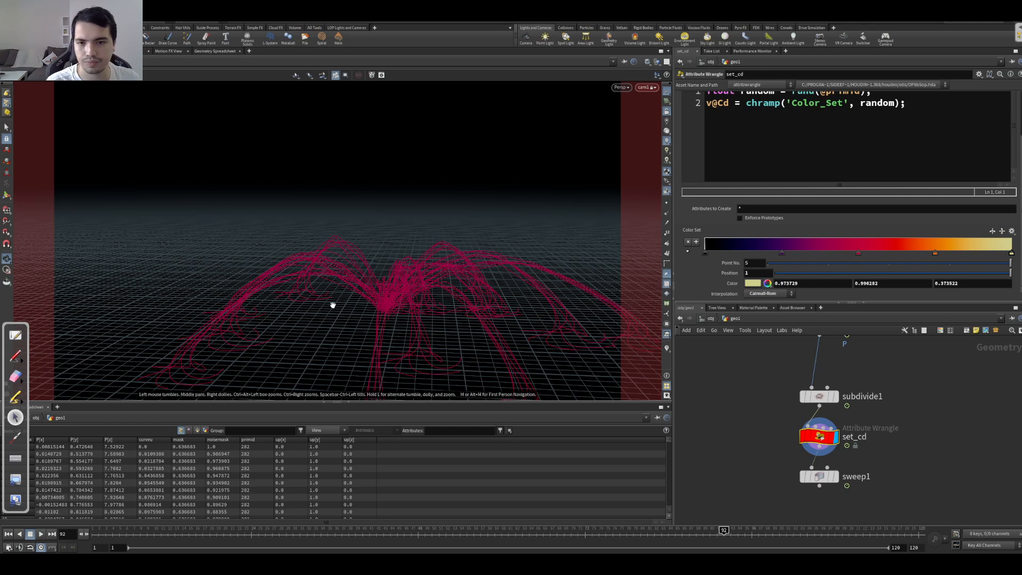
{"action": "key", "text": "Up"}
{"action": "key", "text": "Down"}
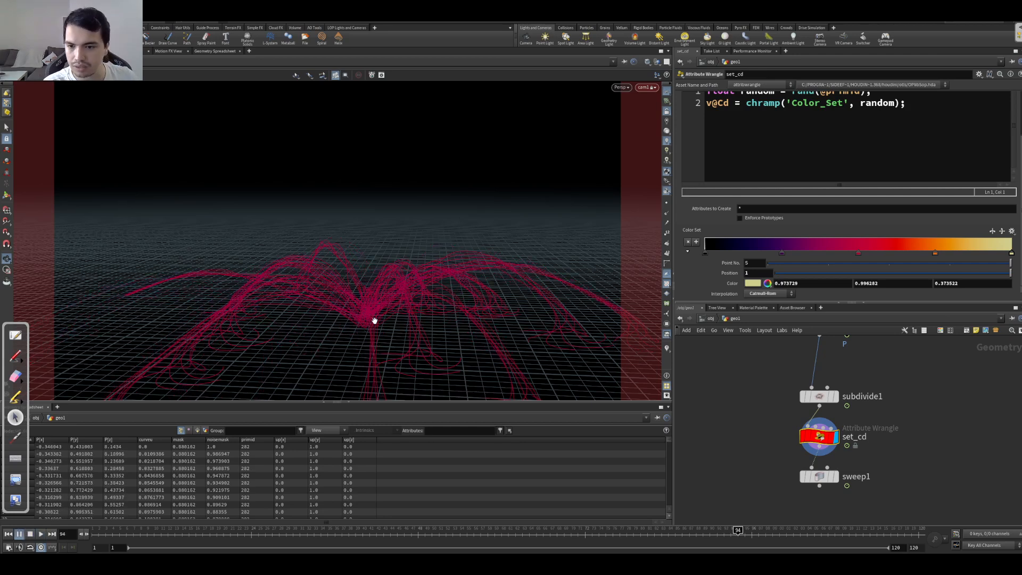
{"action": "key", "text": "Up"}
{"action": "key", "text": "Up"}
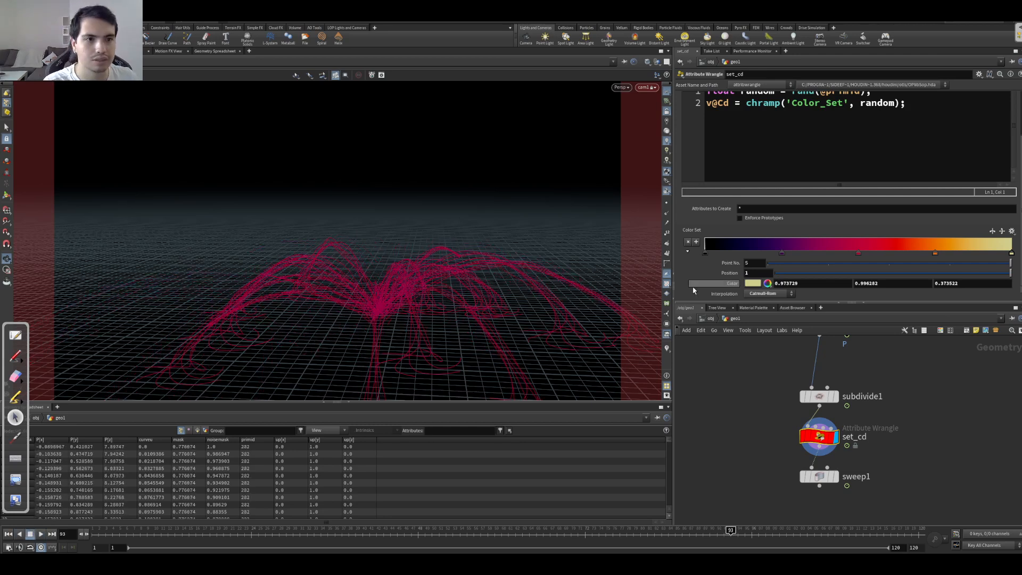
Step: Apply the Blackbody preset to the Color Set ramp
{"action": "left_click", "coordinate": [1003, 231]}
{"action": "left_click", "coordinate": [1013, 231]}
{"action": "left_click", "coordinate": [999, 256]}
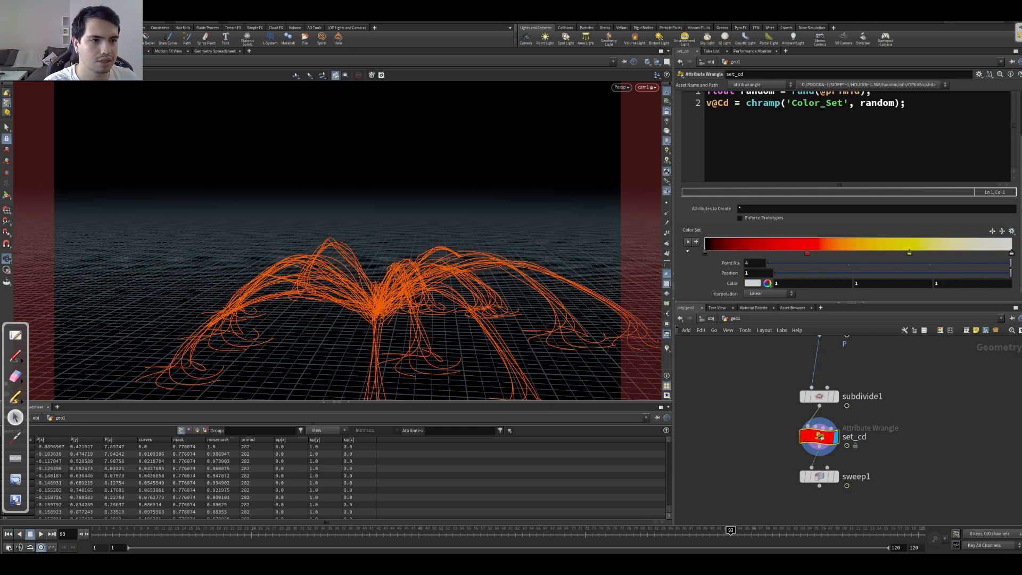
Step: Set set_cd to run over Points so the code reads the primid attribute
{"action": "scroll", "coordinate": [795, 159], "scroll_direction": "up", "scroll_amount": 2}
{"action": "left_click_drag", "start_coordinate": [793, 134], "coordinate": [821, 133]}
{"action": "left_click", "coordinate": [872, 134]}
{"action": "left_click", "coordinate": [768, 113]}
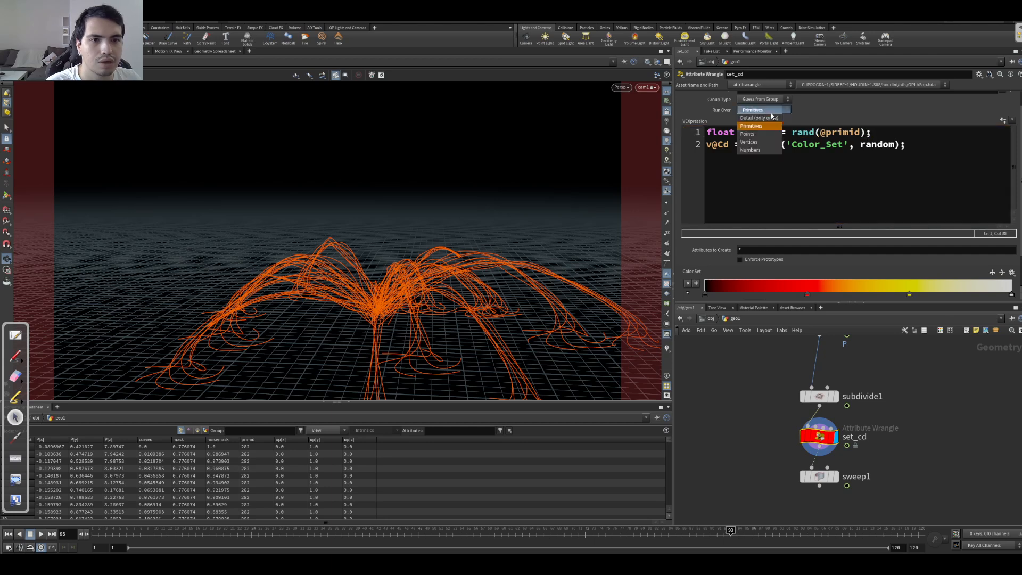
{"action": "left_click", "coordinate": [758, 134]}
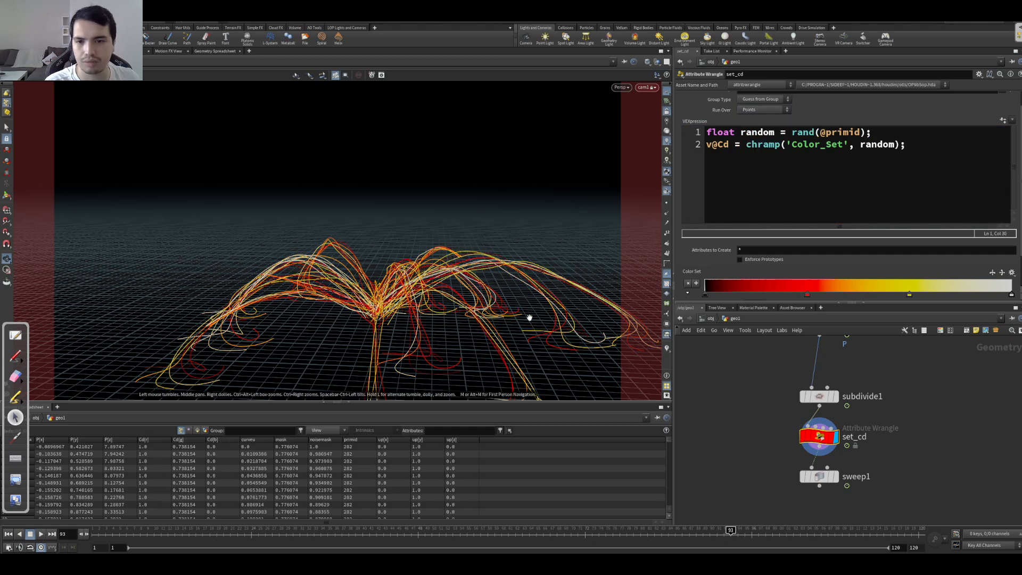
Step: Apply the Infra-Red preset to the Color Set ramp
{"action": "scroll", "coordinate": [1020, 254], "scroll_direction": "down", "scroll_amount": 2}
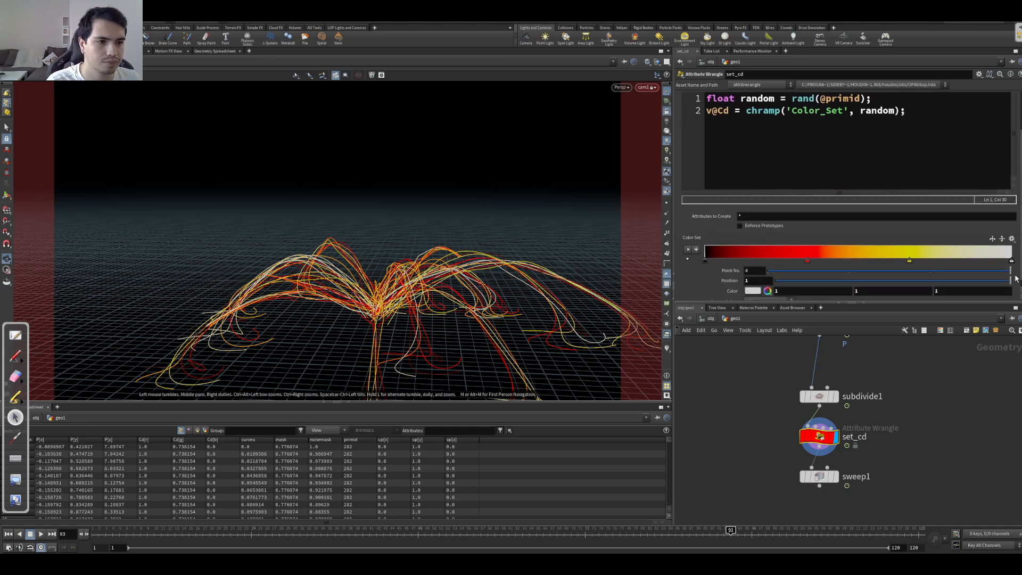
{"action": "left_click", "coordinate": [1013, 234]}
{"action": "left_click", "coordinate": [997, 283]}
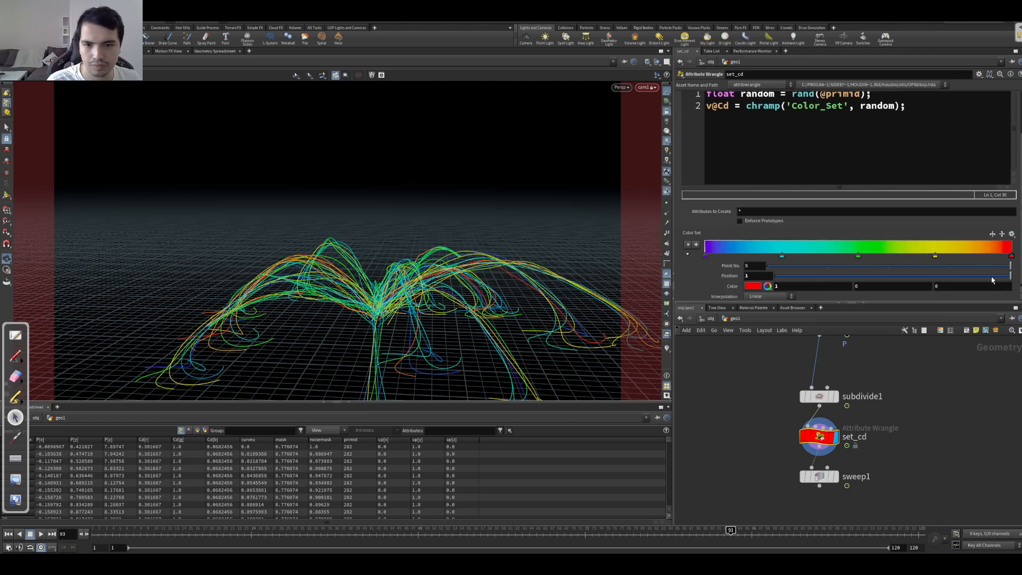
Step: Display sweep1 and play the animation to check the ramp-colored tubes
{"action": "left_click", "coordinate": [836, 476]}
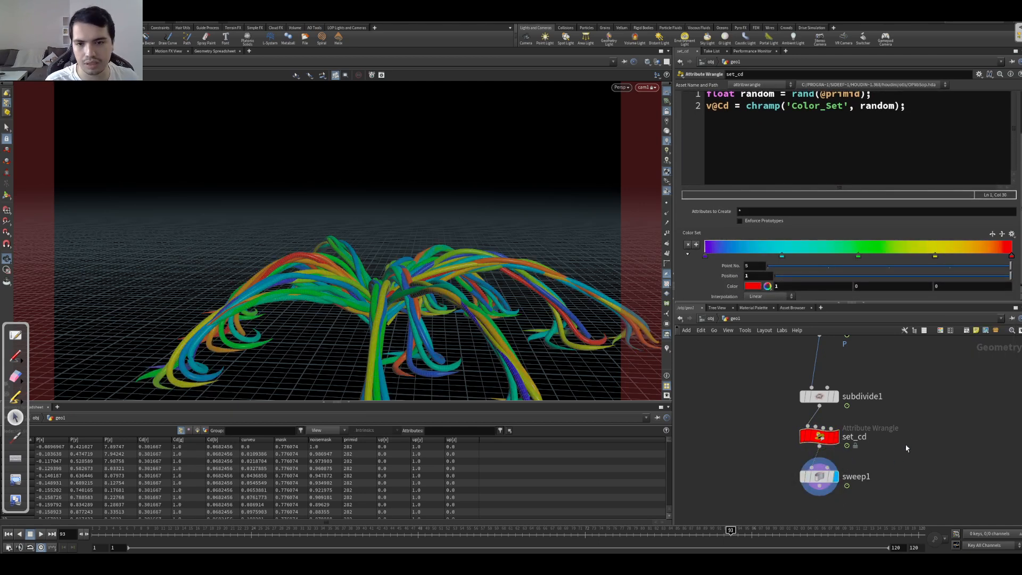
{"action": "key", "text": "Up"}
{"action": "key", "text": "Down"}
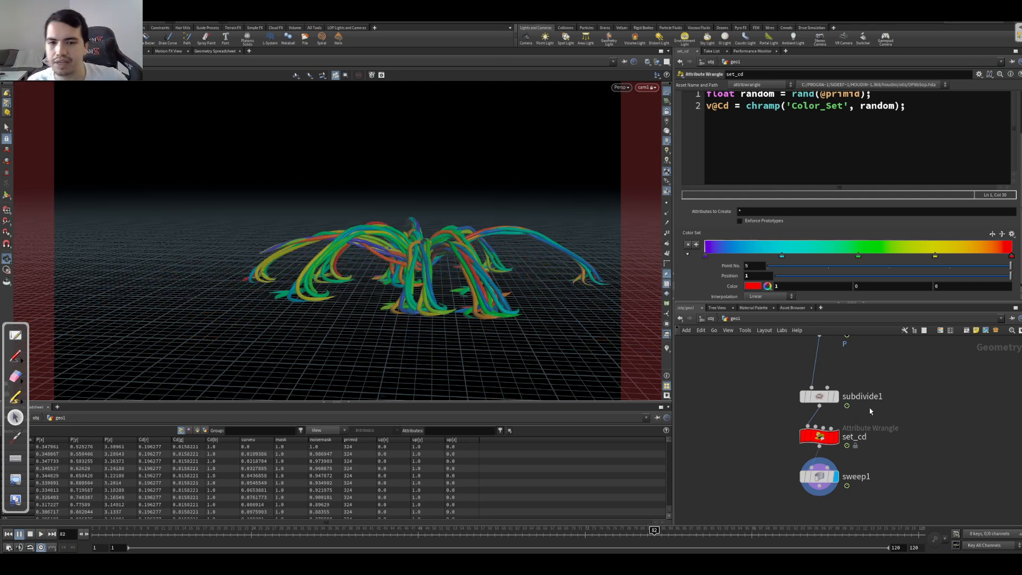
{"action": "key", "text": "Up"}
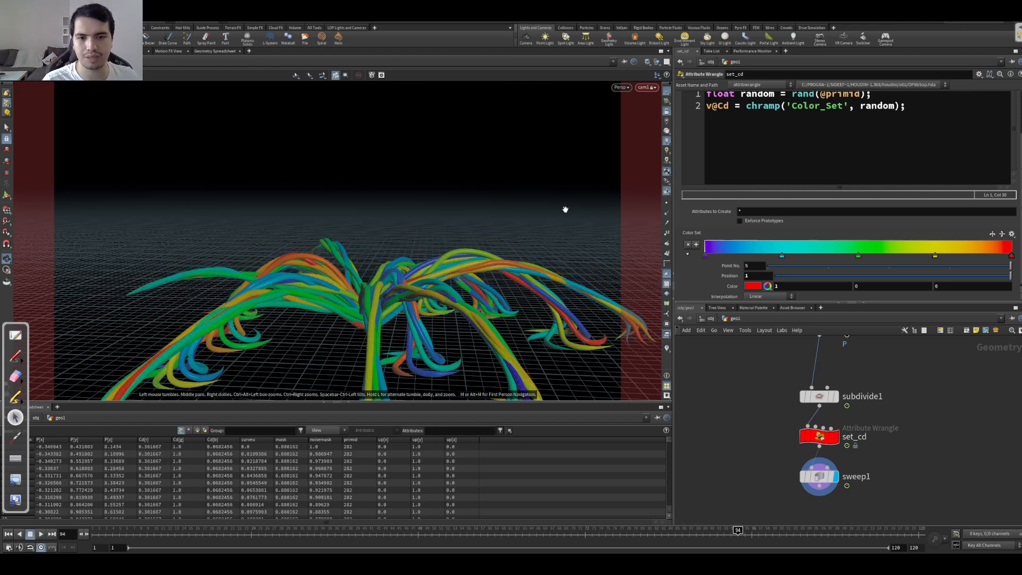
Step: Apply the Sand preset to the Color Set ramp and set the viewport display to Smooth Shaded
{"action": "left_click", "coordinate": [1012, 234]}
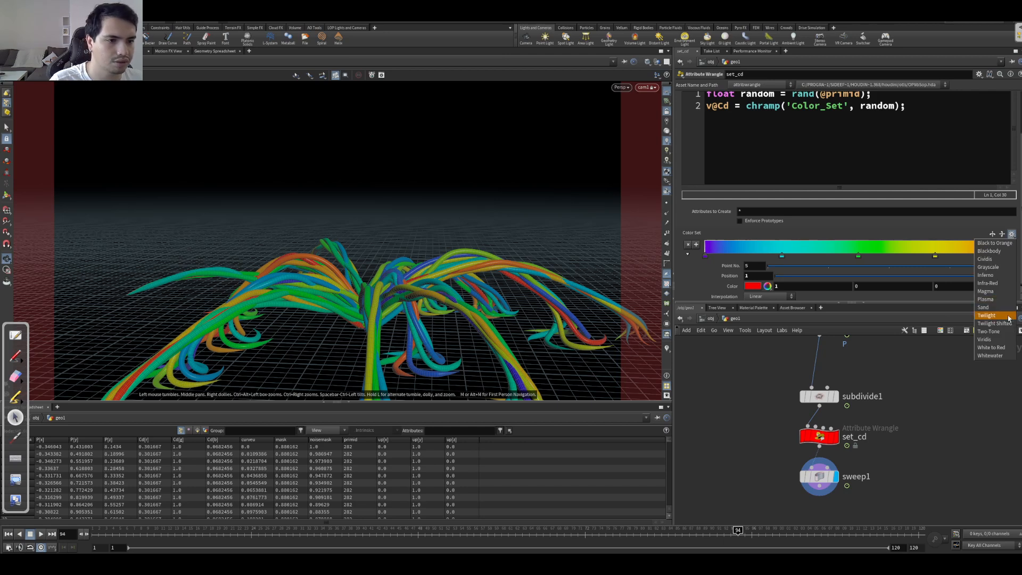
{"action": "left_click", "coordinate": [983, 307]}
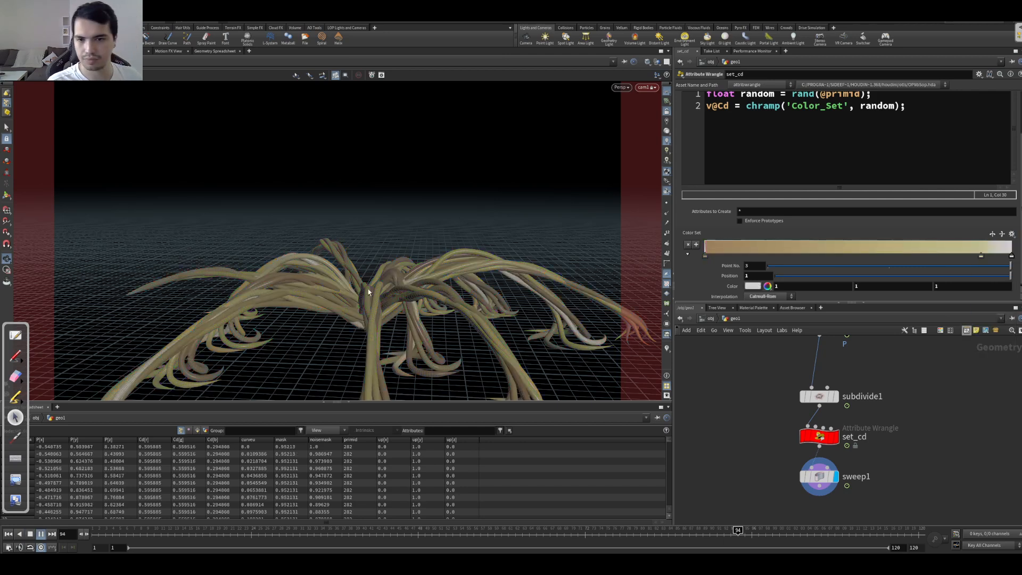
{"action": "left_click", "coordinate": [648, 61]}
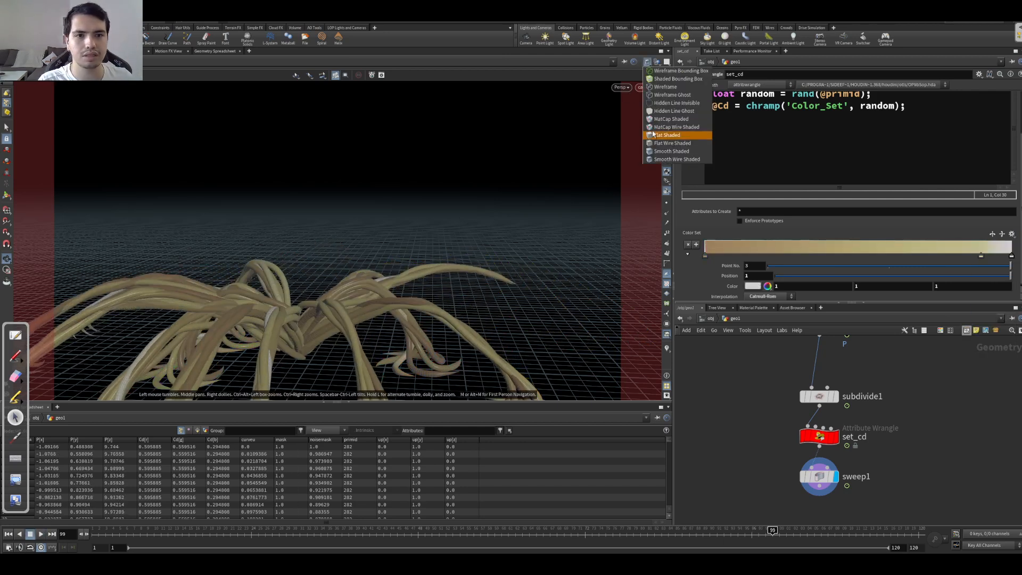
{"action": "left_click", "coordinate": [657, 152]}
Step: Play the animation through the camera to check the motion and shading of the sand-colored tubes
{"action": "key", "text": "Down"}
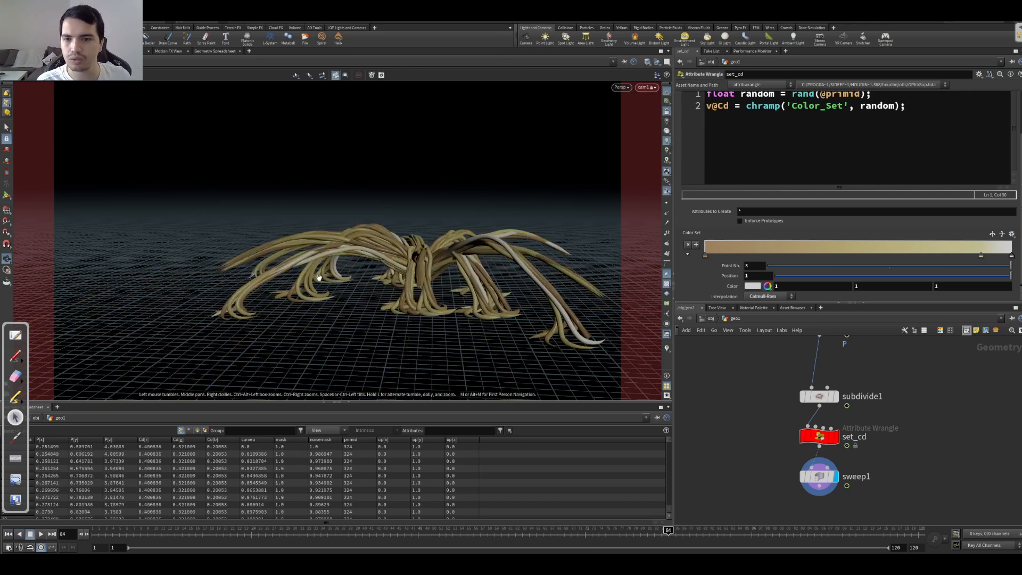
{"action": "middle_click_drag", "start_coordinate": [763, 386], "coordinate": [757, 409]}
{"action": "scroll", "coordinate": [746, 397], "scroll_direction": "down", "scroll_amount": 5}
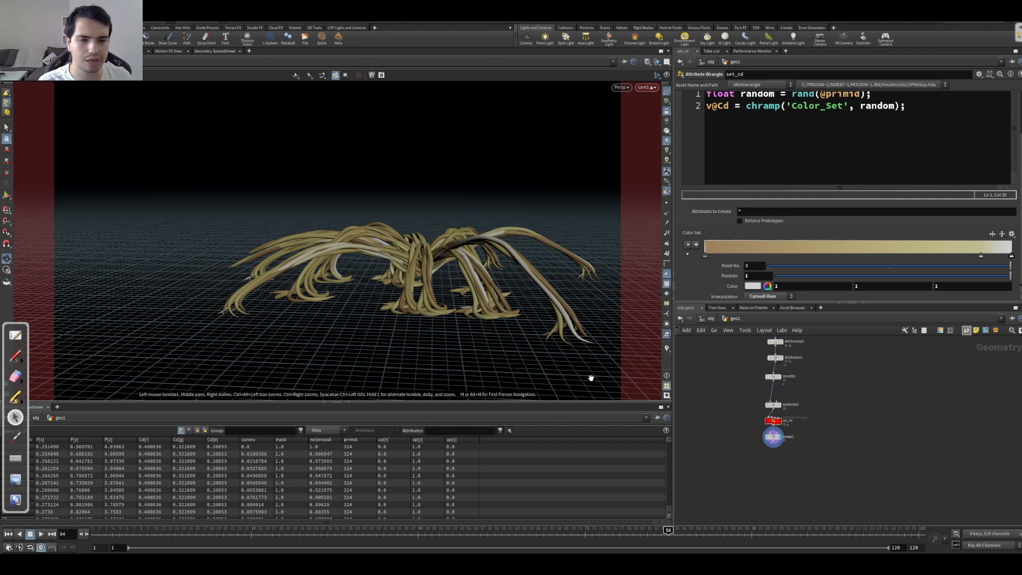
{"action": "key", "text": "Up"}
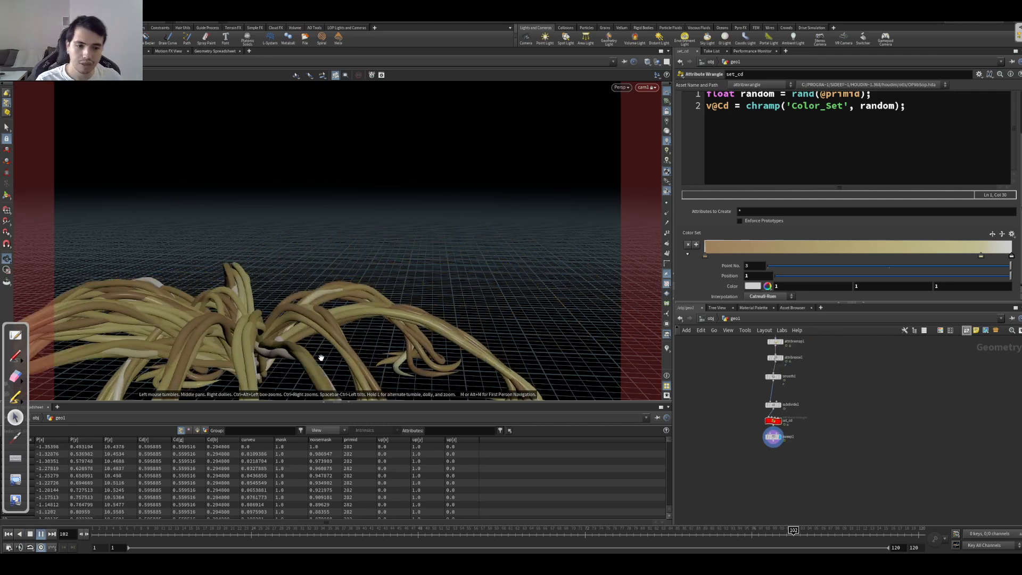
{"action": "key", "text": "Up"}
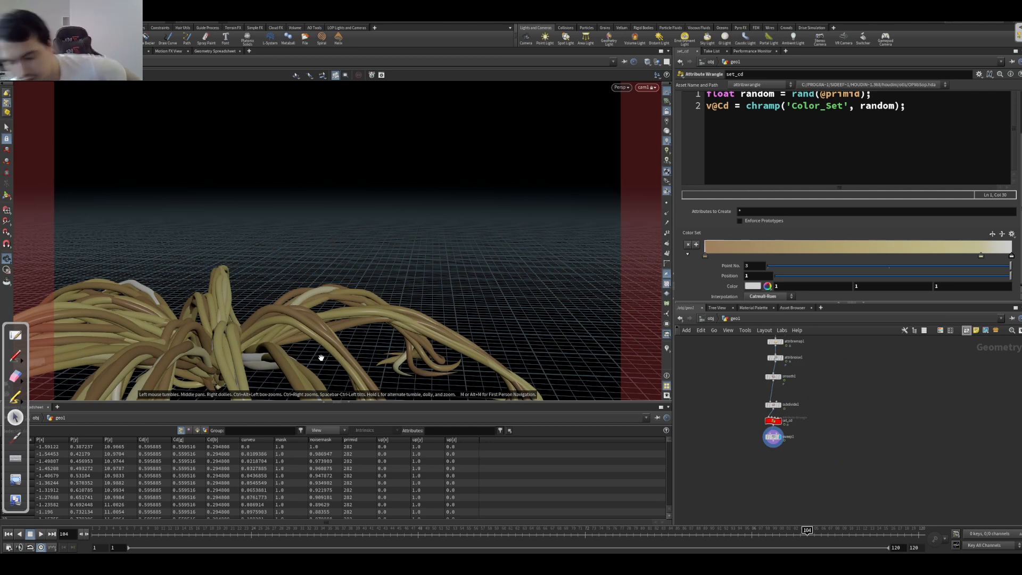